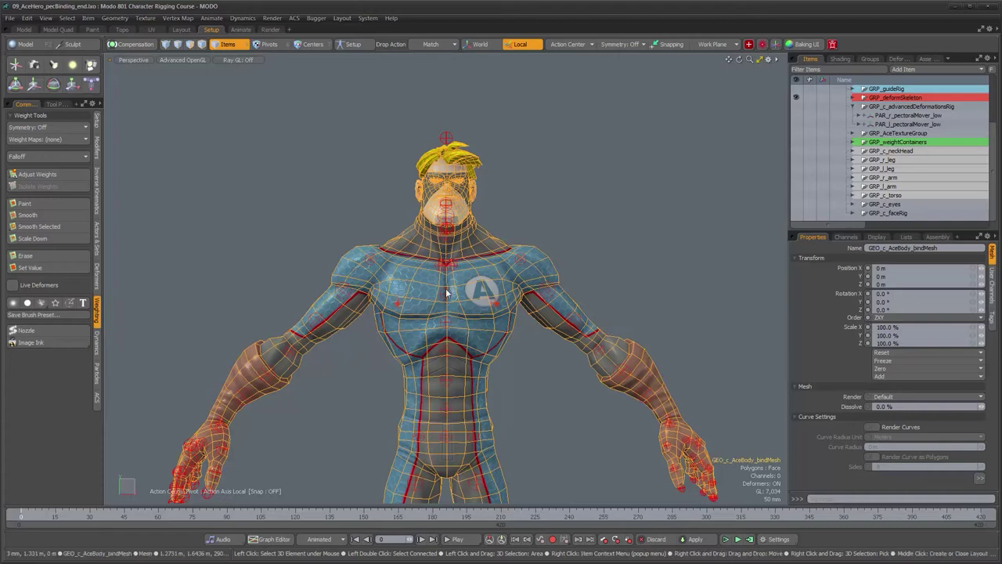
Step: Examine the character's body mesh around the chest, shoulders and upper back
{"action": "right_click_drag", "start_coordinate": [431, 315], "coordinate": [519, 293], "text": "alt"}
{"action": "left_click_drag", "start_coordinate": [518, 294], "coordinate": [409, 340], "text": "alt"}
{"action": "right_click_drag", "start_coordinate": [409, 339], "coordinate": [414, 342], "text": "alt"}
{"action": "left_click_drag", "start_coordinate": [380, 372], "coordinate": [507, 363], "text": "alt"}
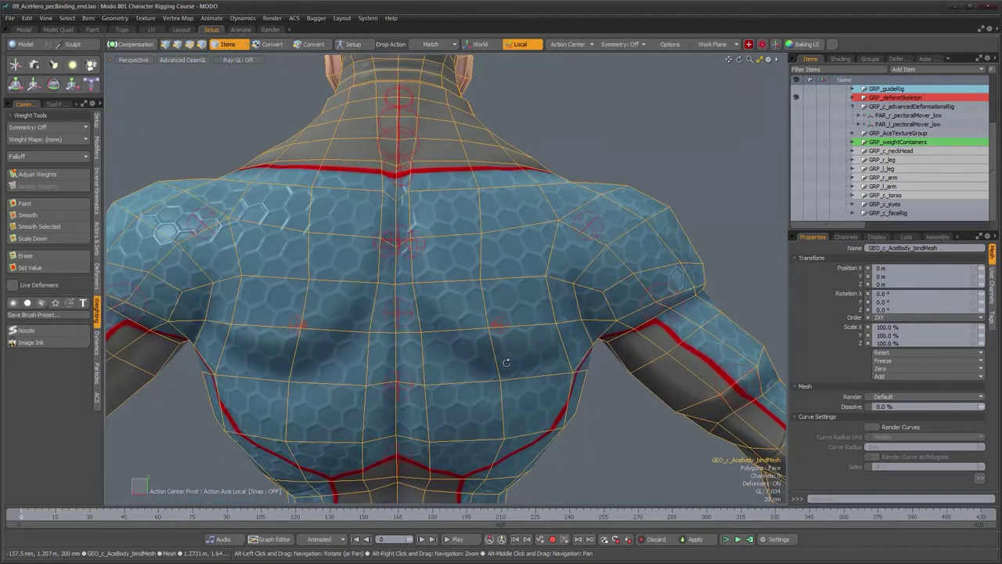
{"action": "right_click_drag", "start_coordinate": [506, 362], "coordinate": [492, 367], "text": "alt"}
{"action": "left_click_drag", "start_coordinate": [489, 347], "coordinate": [468, 371], "text": "alt"}
{"action": "left_click_drag", "start_coordinate": [576, 331], "coordinate": [352, 350], "text": "alt"}
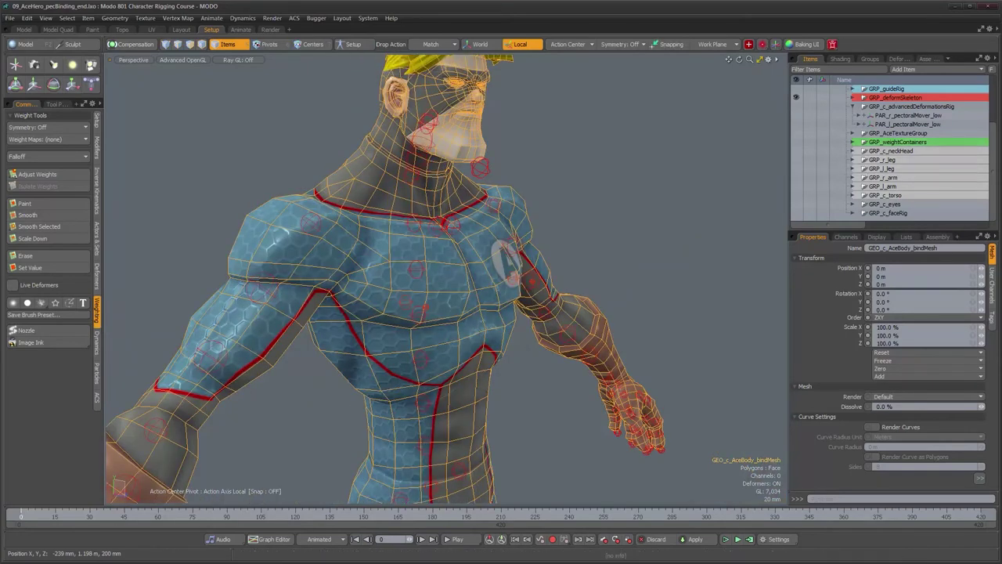
Step: Make the GRP_c_advancedDeformationsRig group visible, with its pectoral mover locators on the character's chest
{"action": "left_click", "coordinate": [797, 106]}
{"action": "left_click_drag", "start_coordinate": [470, 310], "coordinate": [435, 310], "text": "alt"}
{"action": "right_click_drag", "start_coordinate": [427, 309], "coordinate": [469, 306], "text": "alt"}
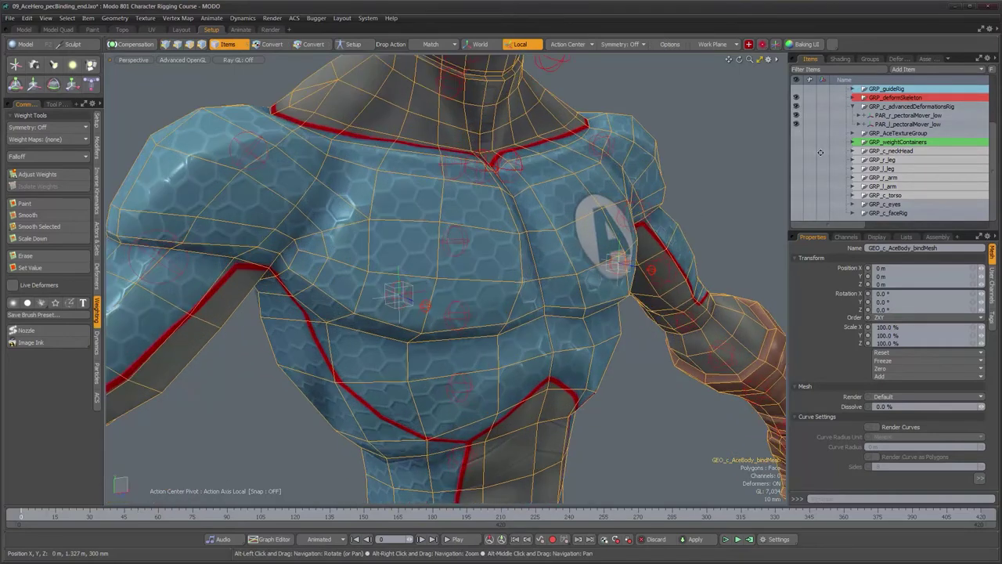
{"action": "left_click_drag", "start_coordinate": [370, 337], "coordinate": [347, 340], "text": "alt"}
{"action": "middle_click_drag", "start_coordinate": [347, 340], "coordinate": [286, 362], "text": "alt"}
{"action": "left_click_drag", "start_coordinate": [266, 329], "coordinate": [302, 322], "text": "alt"}
{"action": "right_click_drag", "start_coordinate": [302, 322], "coordinate": [354, 325], "text": "alt"}
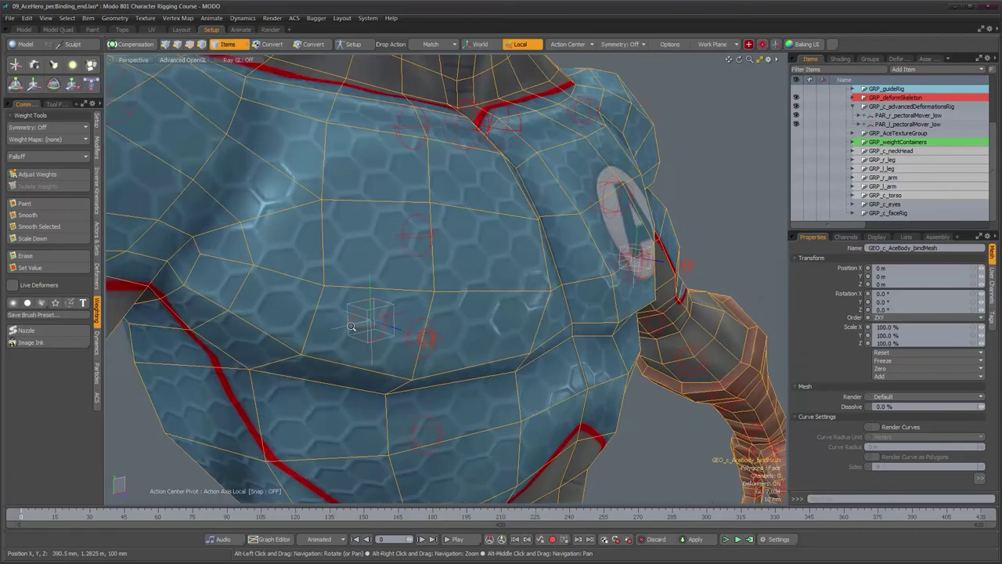
{"action": "left_click_drag", "start_coordinate": [354, 325], "coordinate": [406, 333], "text": "alt"}
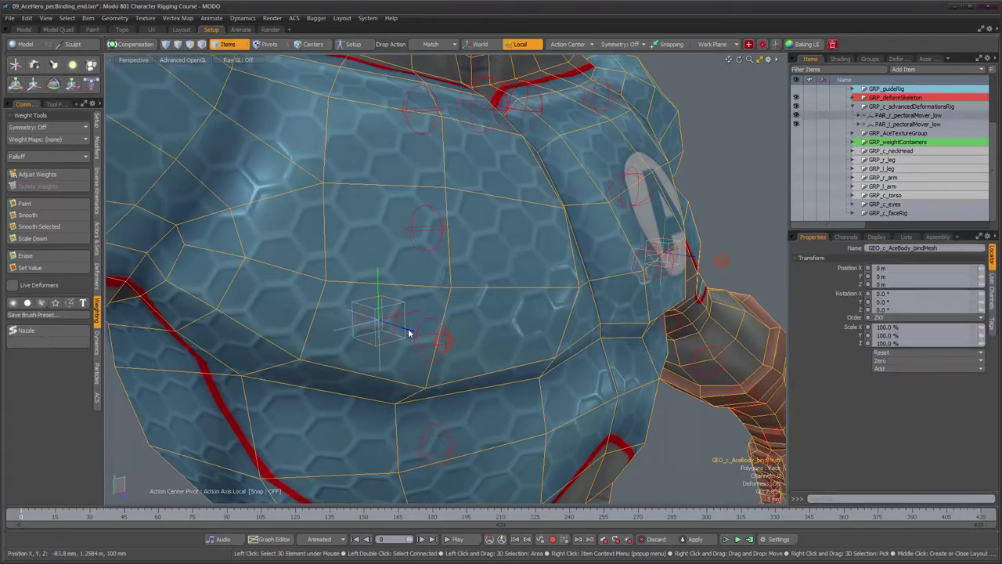
Step: Select LOC_r_pectoralMover_low and examine its placement on the chest from several angles
{"action": "left_click", "coordinate": [378, 338]}
{"action": "left_click_drag", "start_coordinate": [367, 300], "coordinate": [407, 307], "text": "alt"}
{"action": "right_click_drag", "start_coordinate": [408, 307], "coordinate": [379, 317], "text": "alt"}
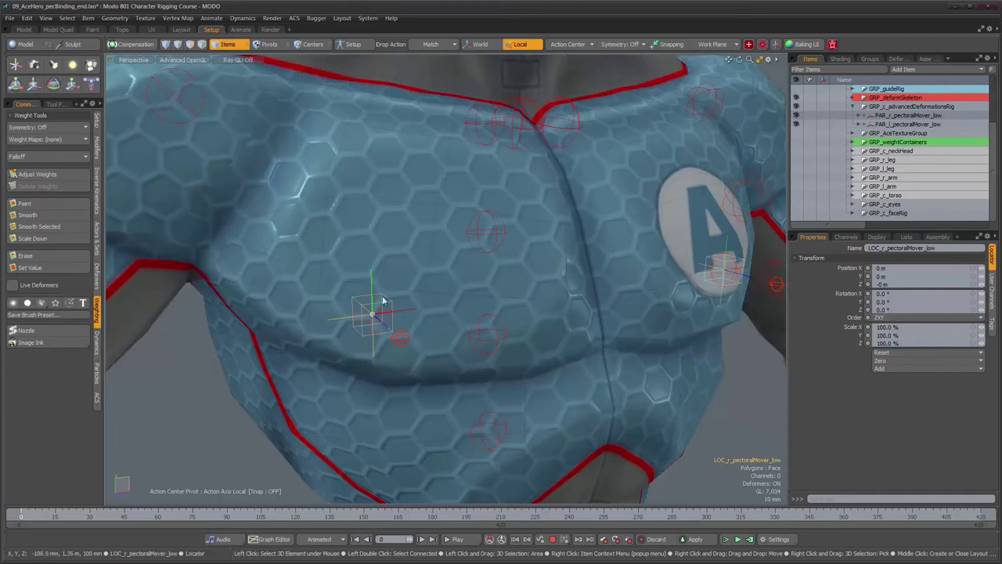
{"action": "left_click_drag", "start_coordinate": [384, 298], "coordinate": [345, 264], "text": "alt"}
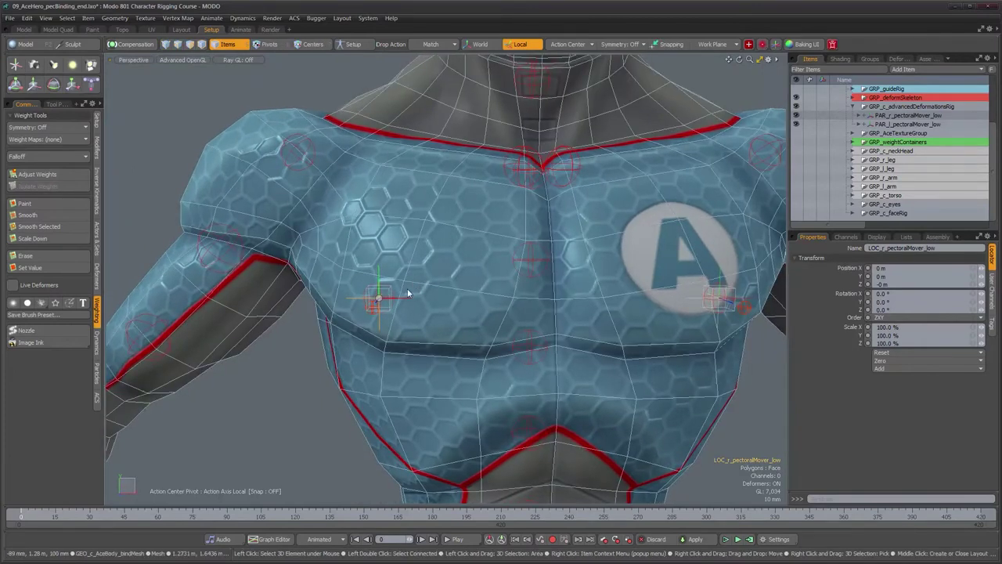
{"action": "left_click_drag", "start_coordinate": [305, 308], "coordinate": [358, 284], "text": "alt"}
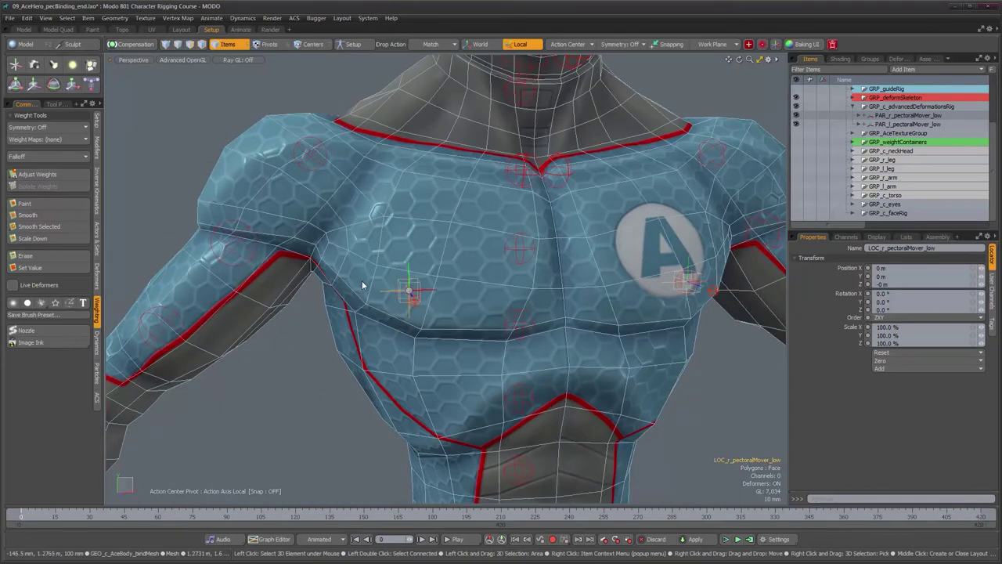
{"action": "left_click_drag", "start_coordinate": [362, 281], "coordinate": [518, 274], "text": "alt"}
{"action": "right_click_drag", "start_coordinate": [518, 274], "coordinate": [428, 305], "text": "alt"}
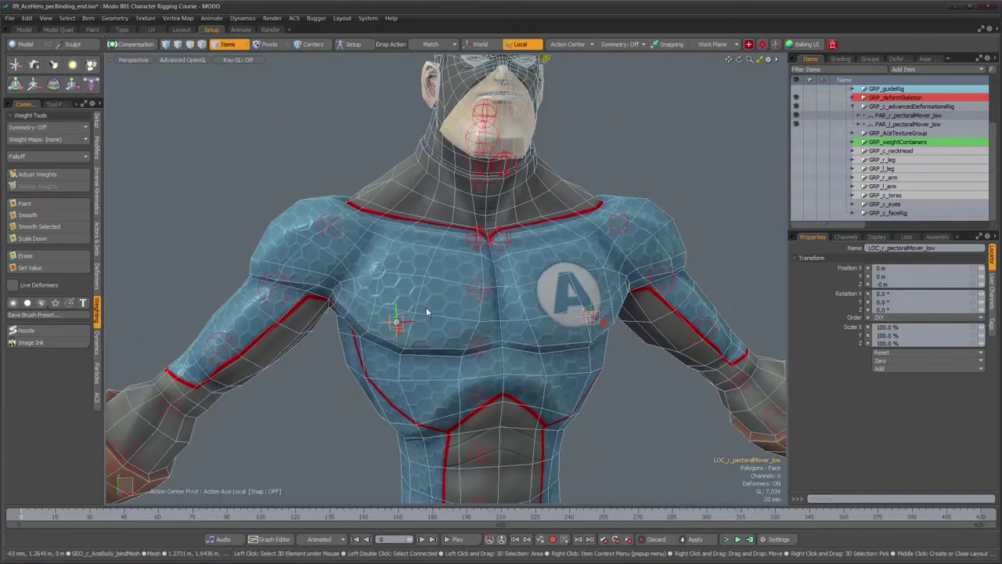
{"action": "left_click_drag", "start_coordinate": [426, 311], "coordinate": [563, 304], "text": "alt"}
Step: Create a new weight map named WEC_r_scapula on the GEO_c_AceBody_bindMesh mesh
{"action": "left_click", "coordinate": [569, 207]}
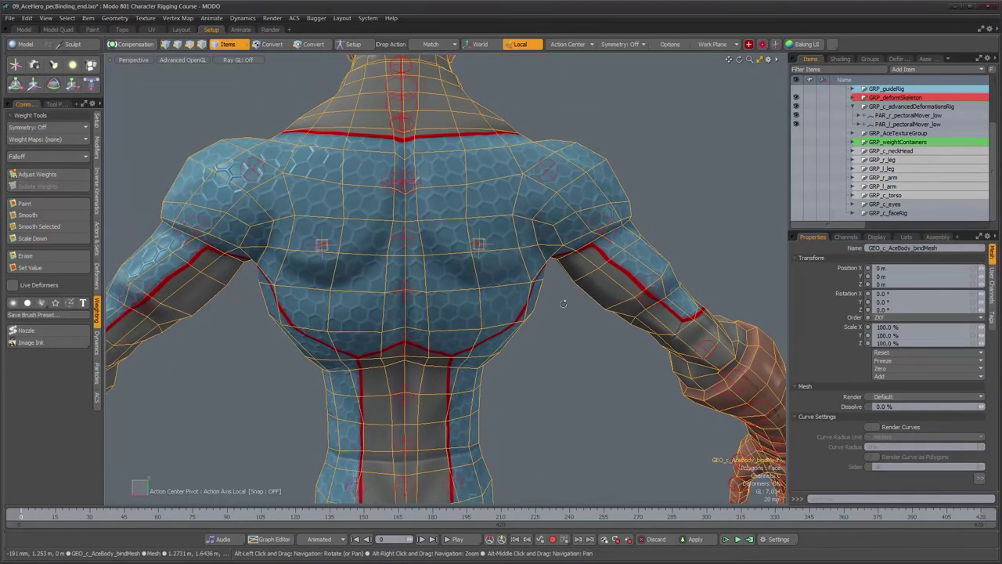
{"action": "left_click", "coordinate": [905, 238]}
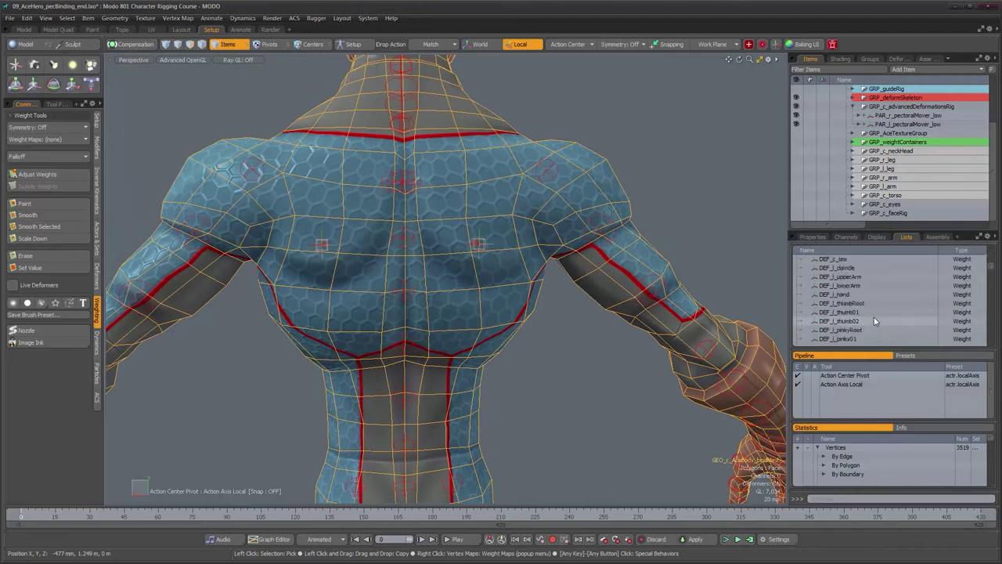
{"action": "scroll", "coordinate": [875, 321], "scroll_direction": "down", "scroll_amount": 10}
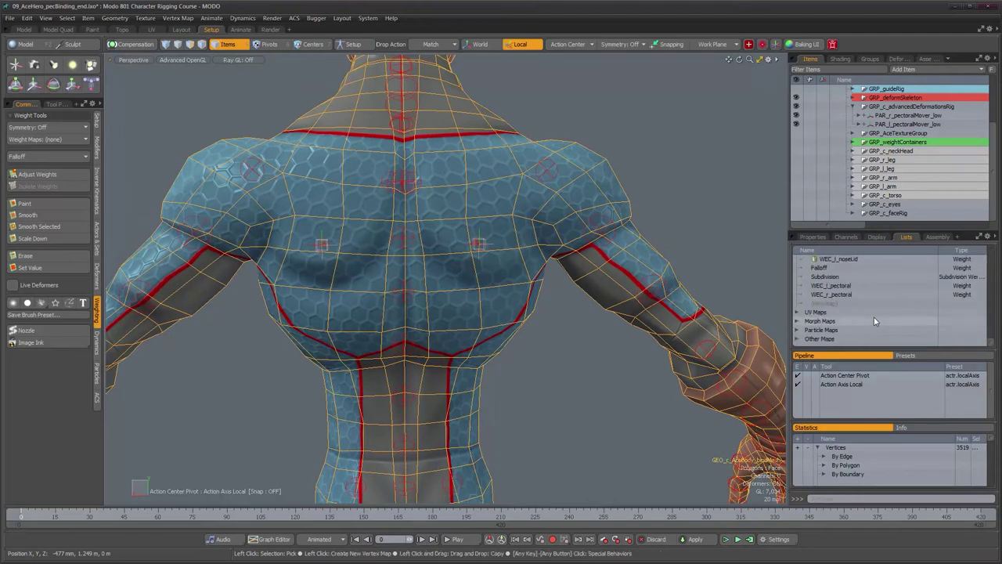
{"action": "left_click", "coordinate": [815, 303]}
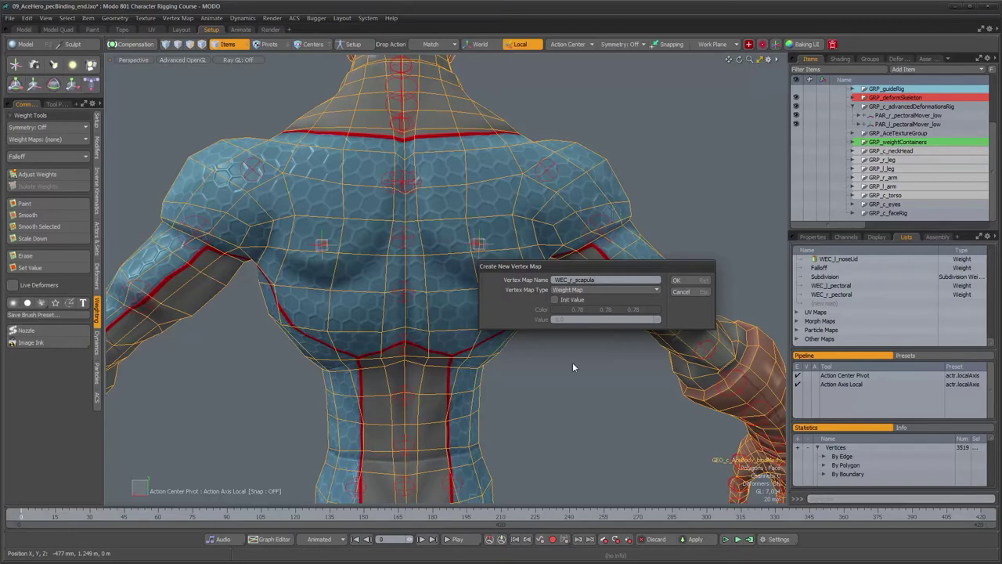
{"action": "left_click", "coordinate": [683, 281]}
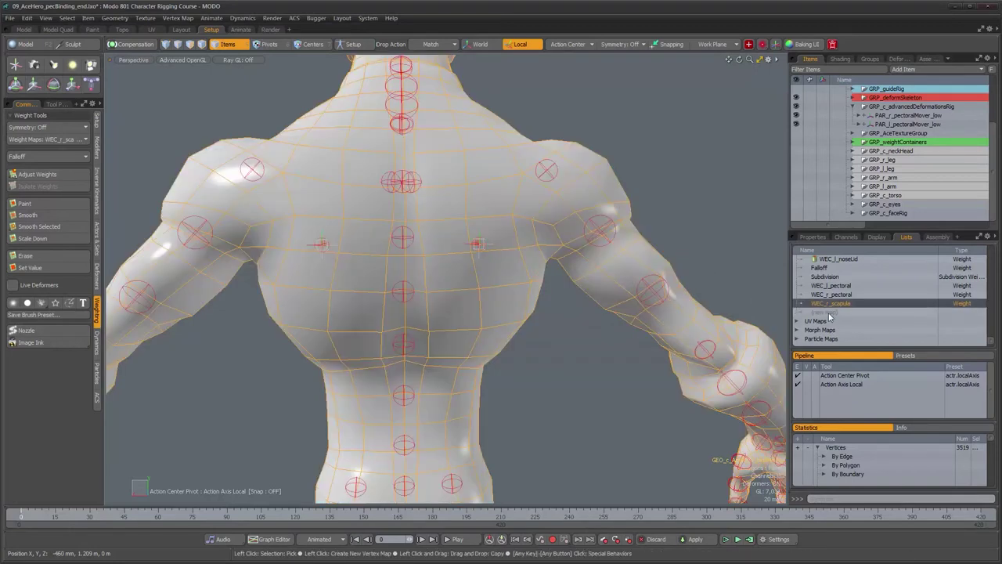
Step: Create a second weight map named WEC_l_scapula on the body mesh and leave no weight map selected
{"action": "left_click", "coordinate": [830, 312]}
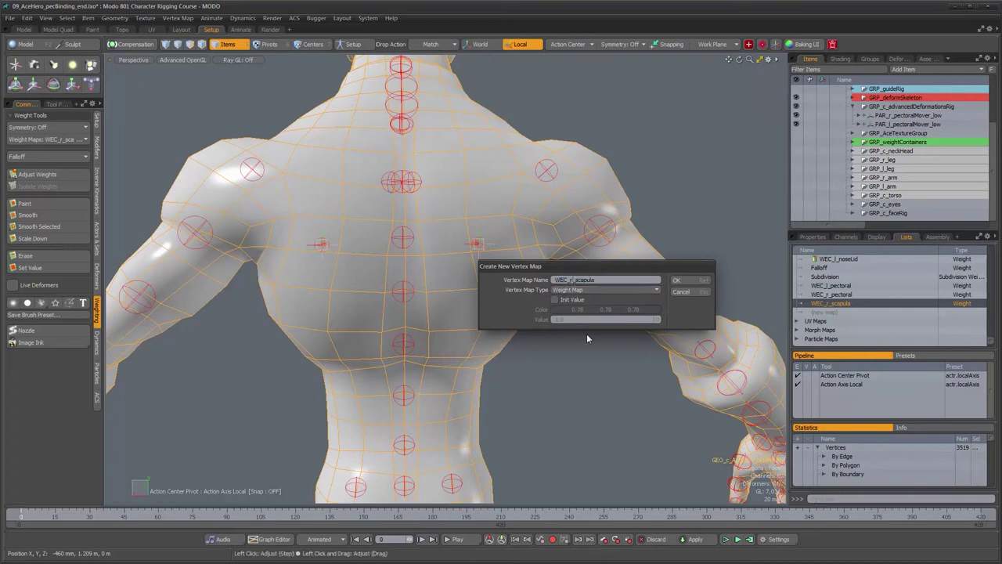
{"action": "key", "text": "BackSpace"}
{"action": "type", "text": "l"}
{"action": "key", "text": "Return"}
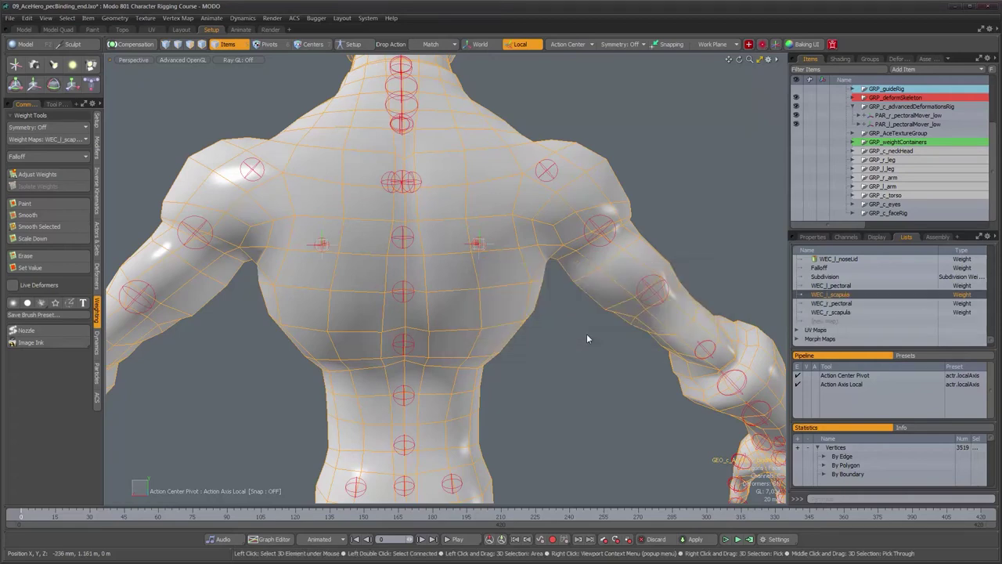
{"action": "left_click_drag", "start_coordinate": [496, 311], "coordinate": [498, 341], "text": "alt+shift"}
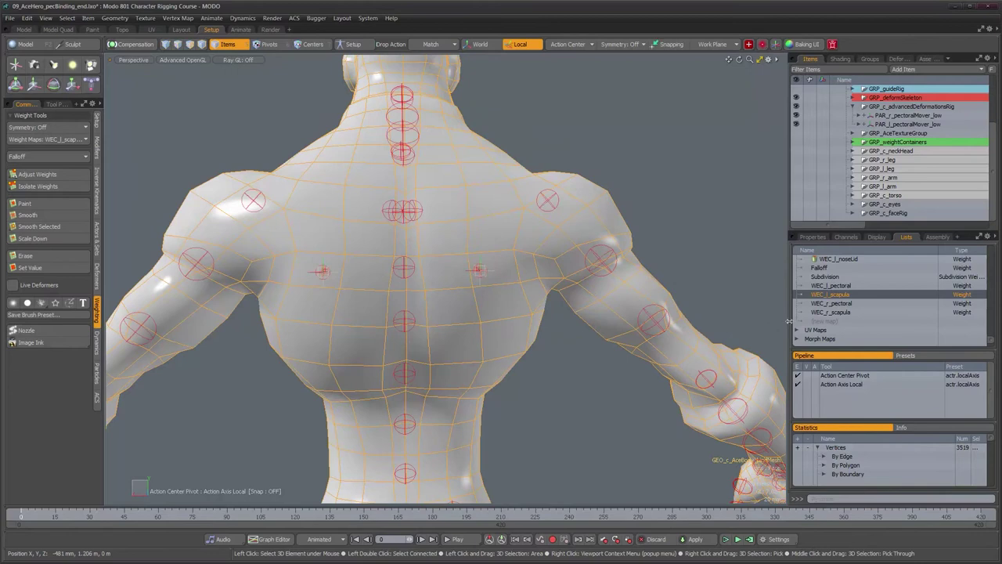
{"action": "left_click", "coordinate": [832, 314]}
{"action": "left_click", "coordinate": [835, 314], "text": "ctrl"}
Step: Examine the shoulder blade areas and spine joints on the upper back from behind, above and the side
{"action": "mouse_move", "coordinate": [541, 274]}
{"action": "left_mouse_down", "text": "alt"}
{"action": "mouse_move", "coordinate": [523, 275]}
{"action": "mouse_move", "coordinate": [526, 287]}
{"action": "left_mouse_up", "text": "alt"}
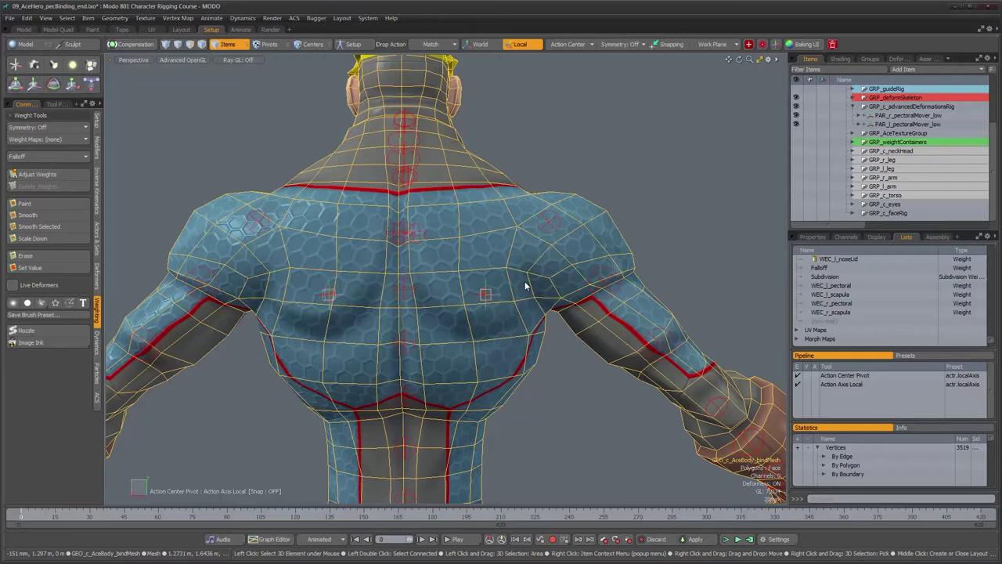
{"action": "left_click_drag", "start_coordinate": [403, 261], "coordinate": [427, 261], "text": "alt"}
{"action": "left_click_drag", "start_coordinate": [495, 294], "coordinate": [392, 221], "text": "alt+shift"}
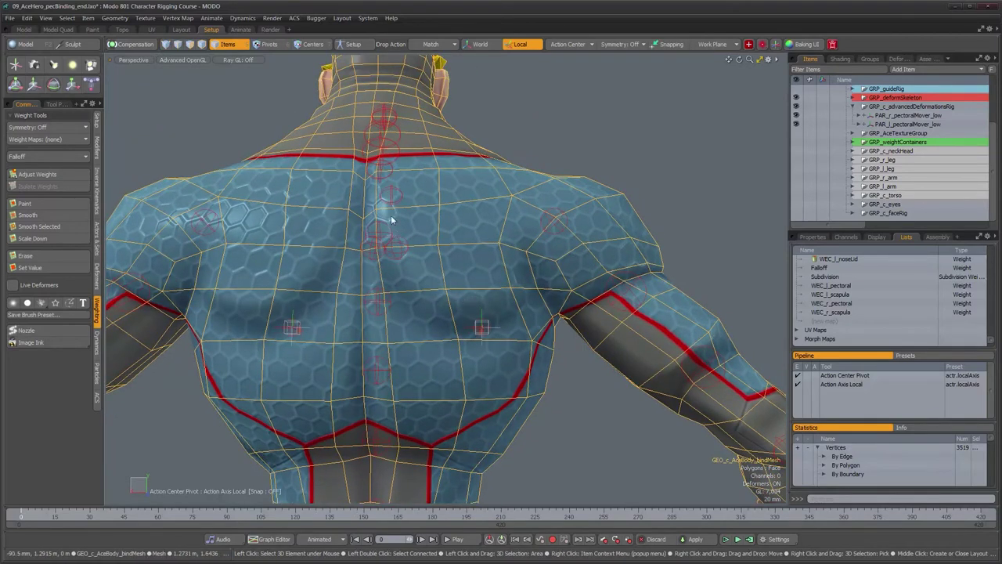
{"action": "left_click_drag", "start_coordinate": [483, 279], "coordinate": [521, 222], "text": "alt"}
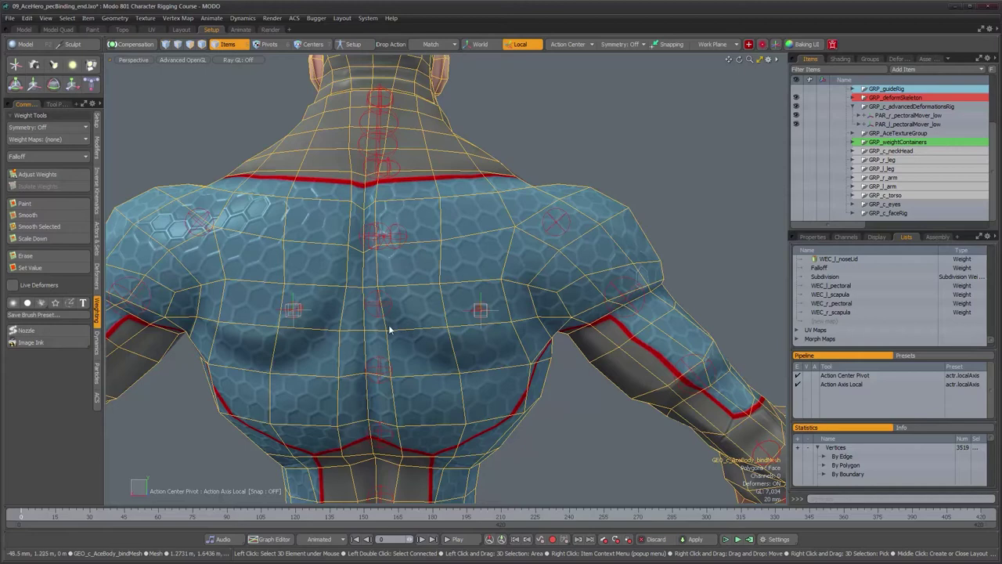
{"action": "left_click_drag", "start_coordinate": [446, 340], "coordinate": [406, 347], "text": "alt"}
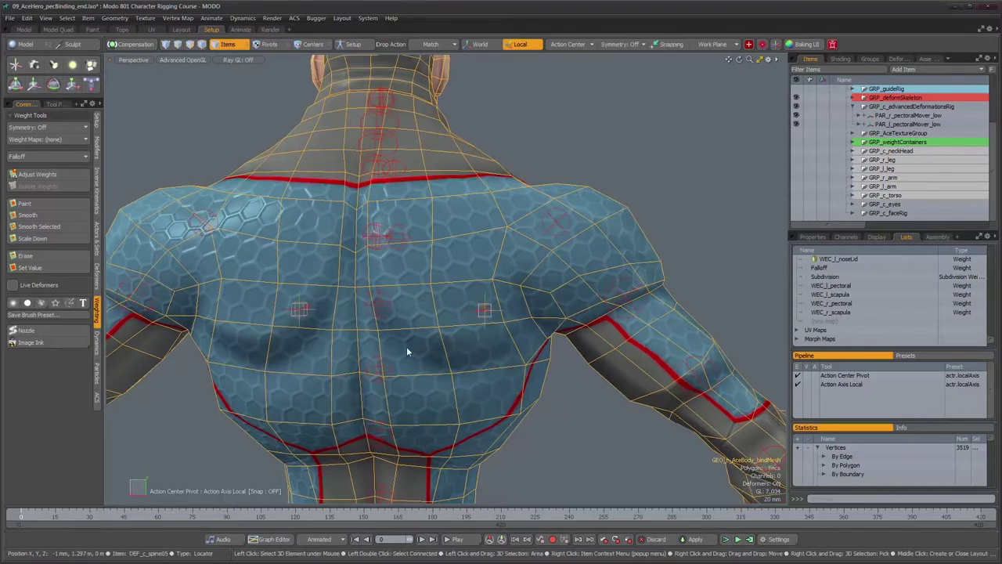
{"action": "left_click_drag", "start_coordinate": [508, 312], "coordinate": [412, 303], "text": "alt"}
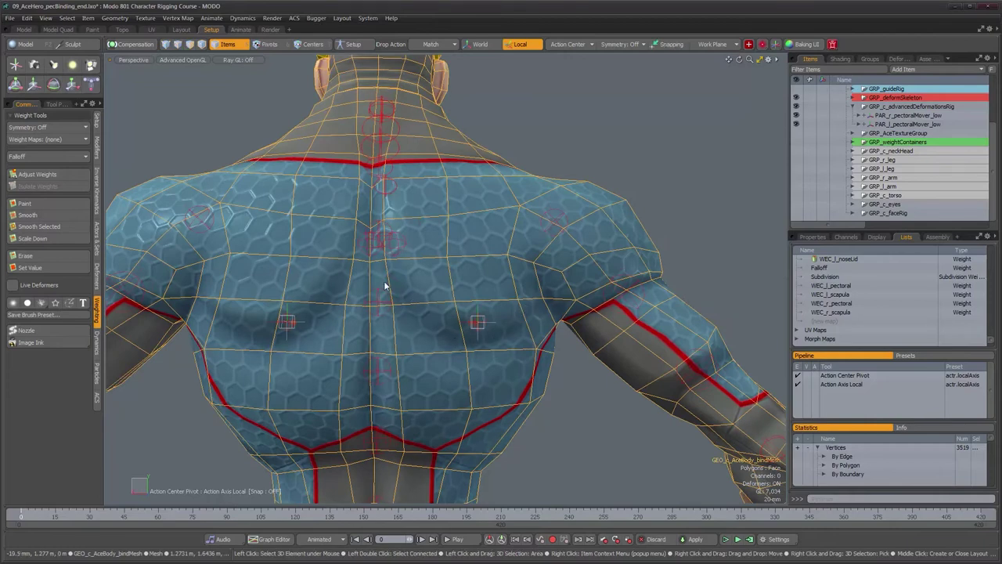
{"action": "left_click_drag", "start_coordinate": [470, 338], "coordinate": [503, 363], "text": "alt"}
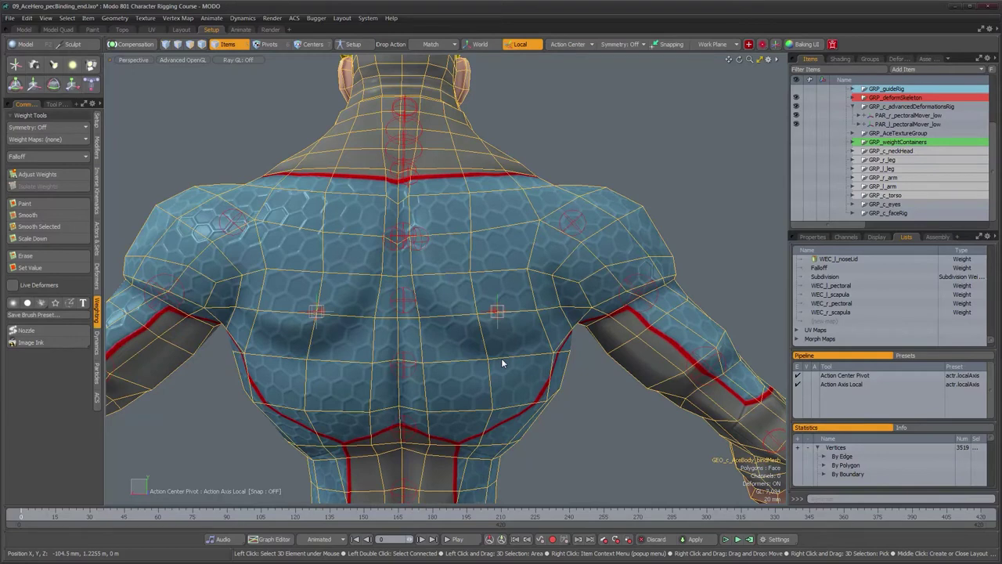
{"action": "left_click_drag", "start_coordinate": [501, 358], "coordinate": [550, 330], "text": "alt"}
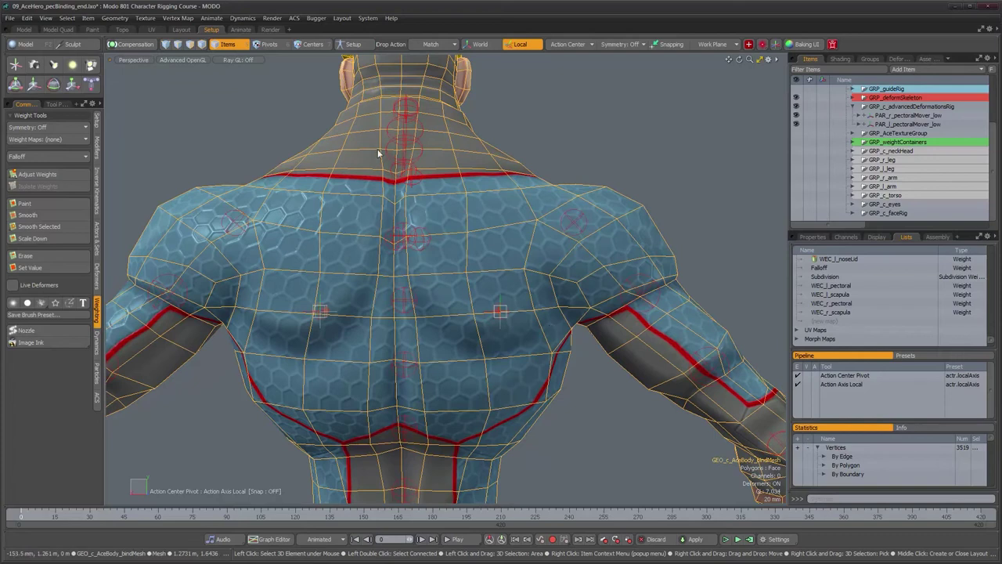
{"action": "left_click_drag", "start_coordinate": [377, 153], "coordinate": [480, 239], "text": "alt"}
{"action": "left_click_drag", "start_coordinate": [470, 305], "coordinate": [399, 244], "text": "alt"}
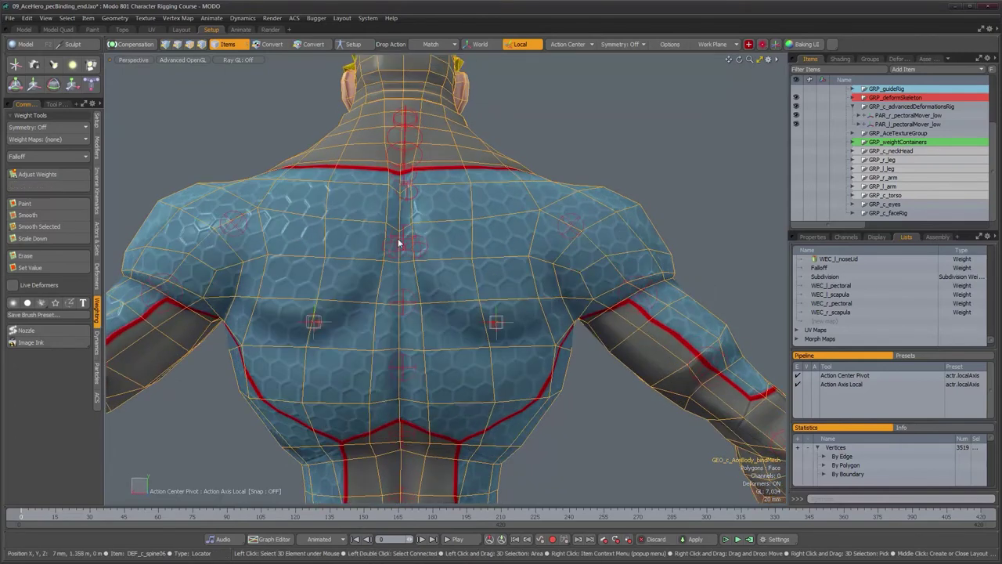
{"action": "left_click_drag", "start_coordinate": [470, 249], "coordinate": [506, 299], "text": "alt"}
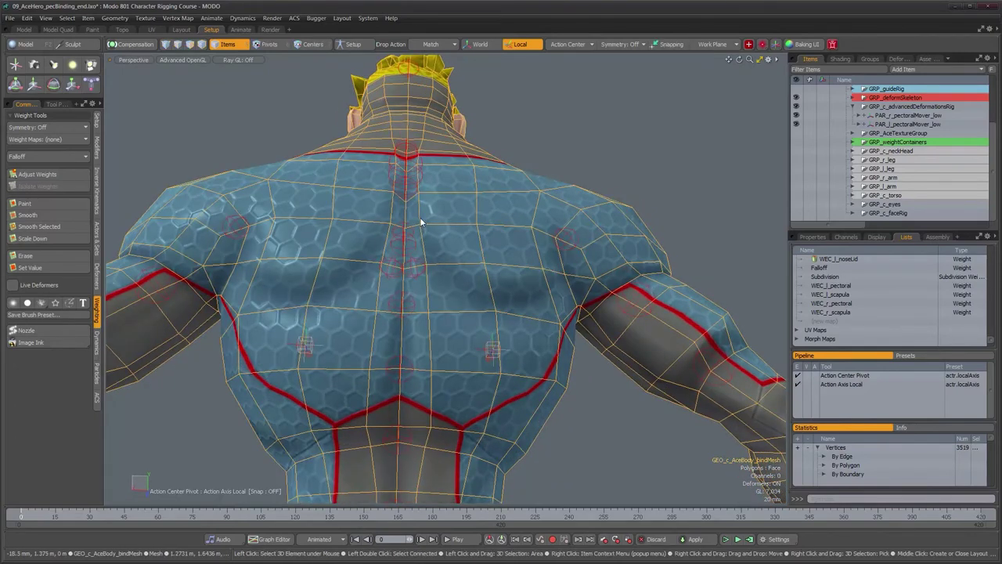
{"action": "left_click_drag", "start_coordinate": [445, 238], "coordinate": [326, 254], "text": "alt"}
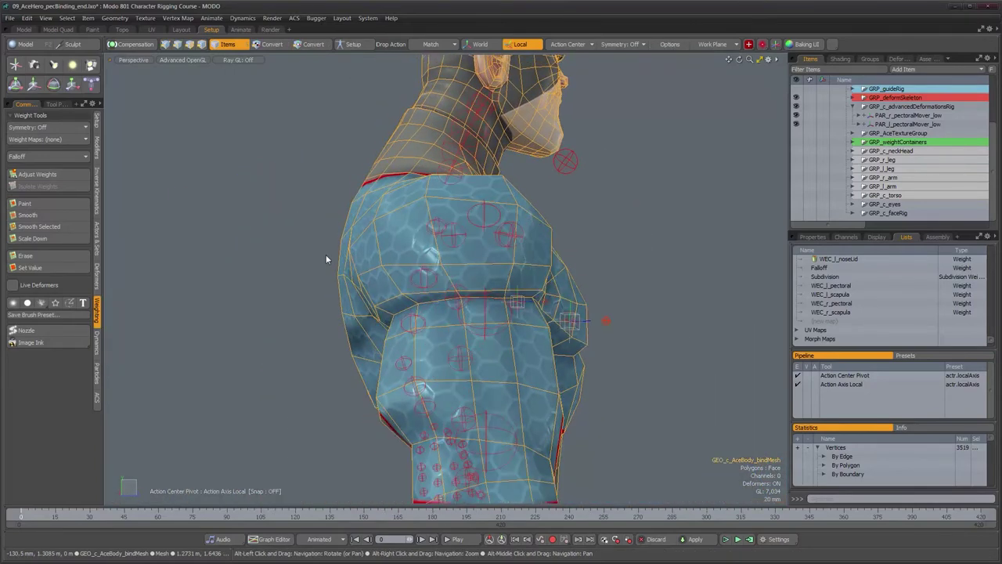
{"action": "left_click_drag", "start_coordinate": [376, 320], "coordinate": [509, 334], "text": "alt"}
{"action": "scroll", "coordinate": [511, 324], "scroll_direction": "down", "scroll_amount": 3}
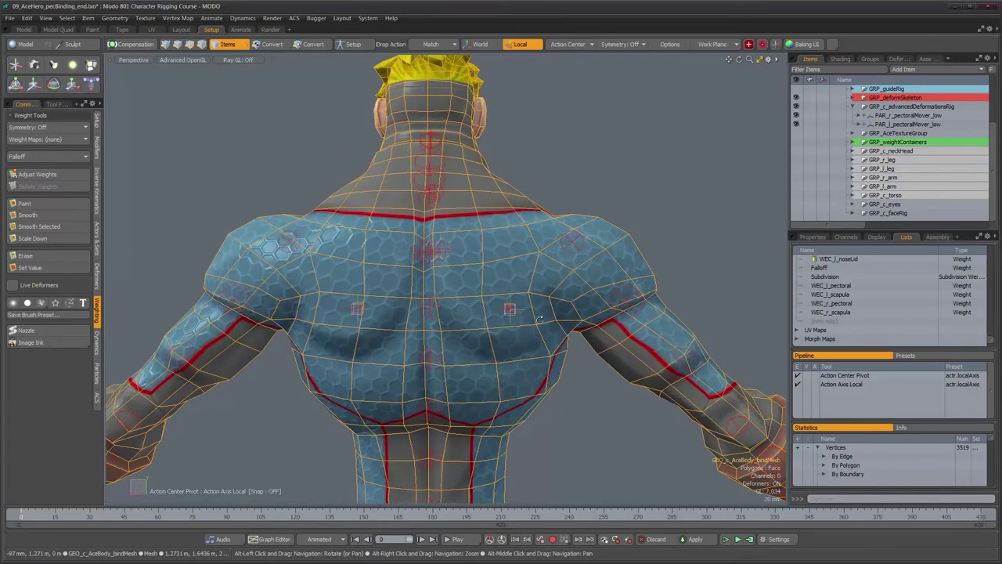
Step: Add a new locator to the scene and parent it under GRP_c_advancedDeformationsRig
{"action": "left_click_drag", "start_coordinate": [595, 361], "coordinate": [503, 361], "text": "alt"}
{"action": "scroll", "coordinate": [504, 361], "scroll_direction": "down", "scroll_amount": 5}
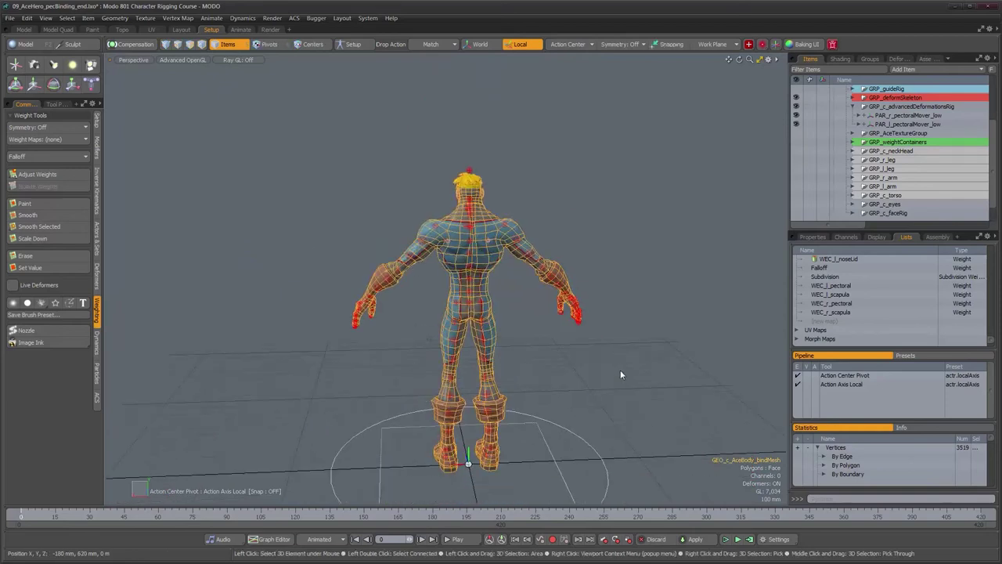
{"action": "key", "text": "n"}
{"action": "scroll", "coordinate": [885, 209], "scroll_direction": "down", "scroll_amount": 1}
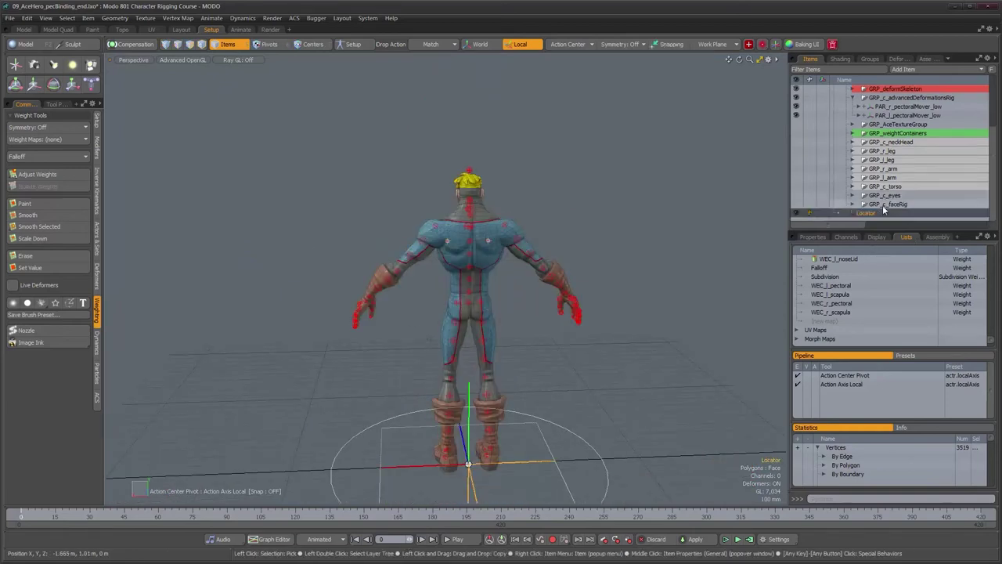
{"action": "left_click_drag", "start_coordinate": [864, 219], "coordinate": [880, 106]}
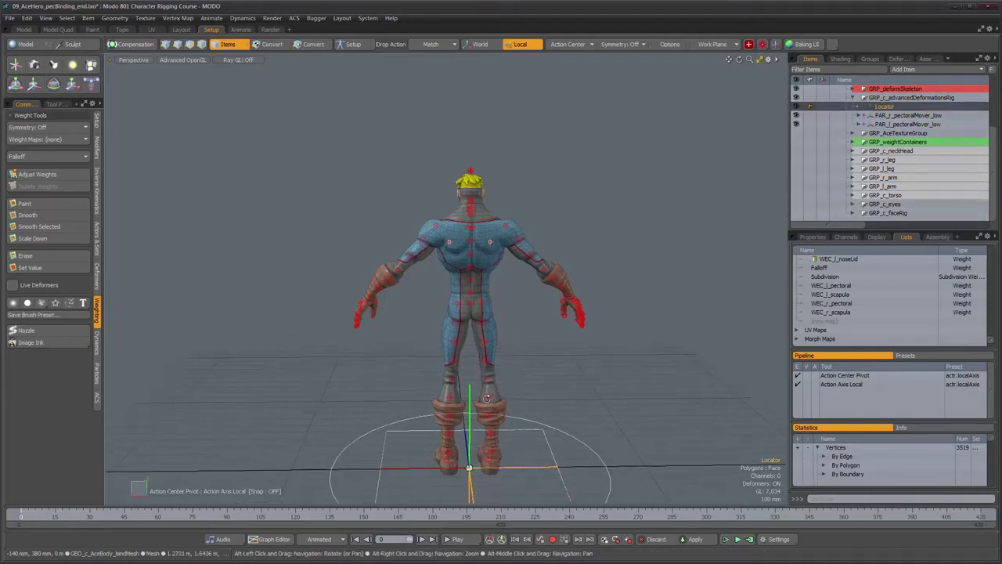
Step: Move the new locator from the scene origin up to the character's right shoulder blade
{"action": "key", "text": "y"}
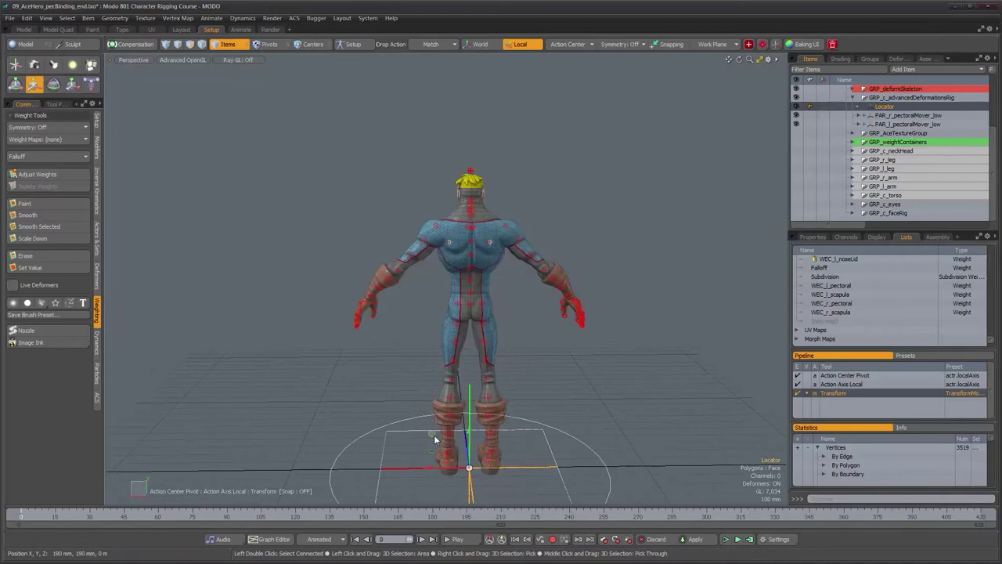
{"action": "left_click_drag", "start_coordinate": [431, 433], "coordinate": [468, 205]}
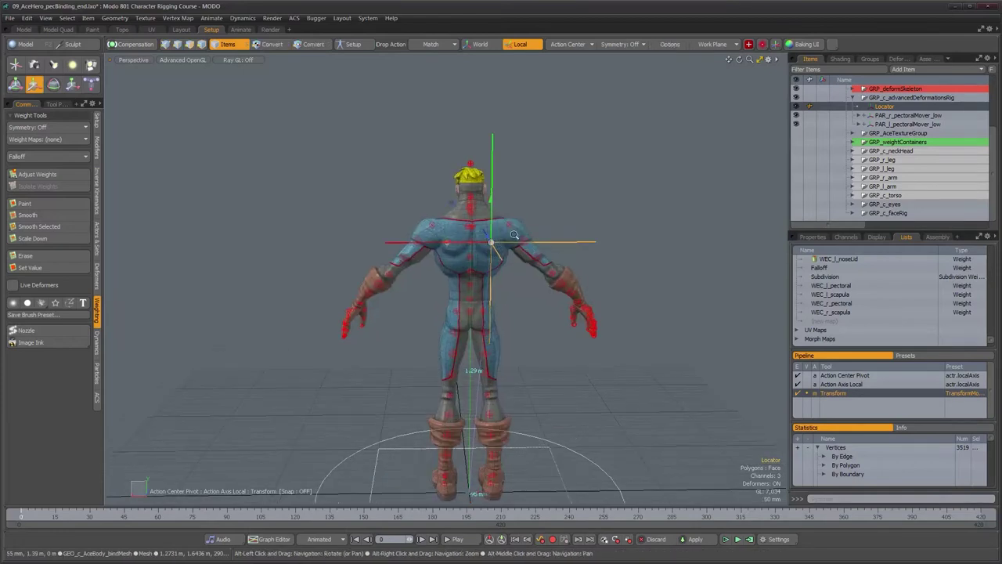
{"action": "right_click_drag", "start_coordinate": [469, 205], "coordinate": [549, 227], "text": "alt"}
{"action": "left_click_drag", "start_coordinate": [548, 227], "coordinate": [490, 263], "text": "alt"}
{"action": "right_click_drag", "start_coordinate": [489, 262], "coordinate": [541, 273], "text": "alt"}
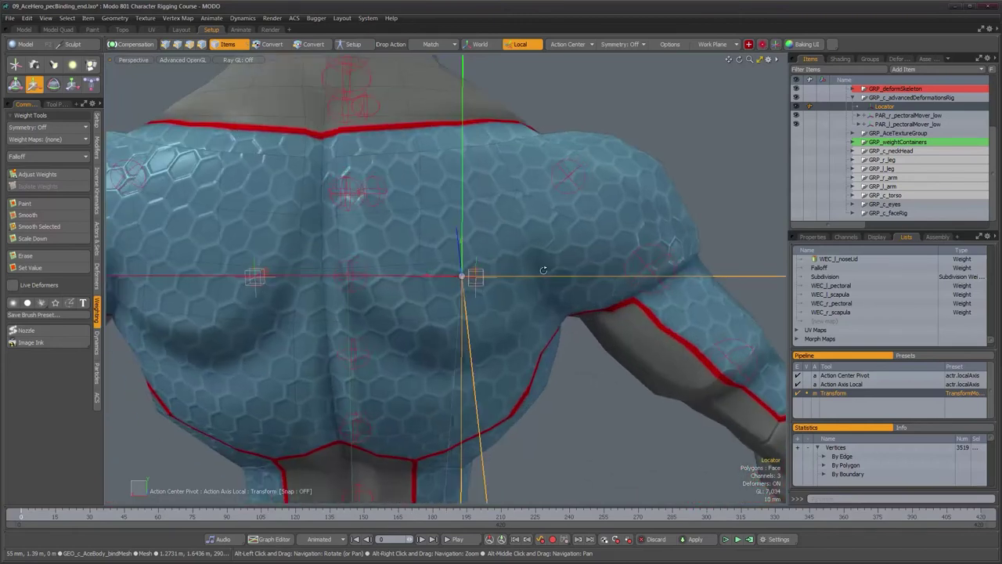
Step: Refine the locator's placement on the right shoulder blade from behind and the side, to about X -78 mm, Y 1.311 m, Z -101.5 mm
{"action": "key", "text": "ctrl+space"}
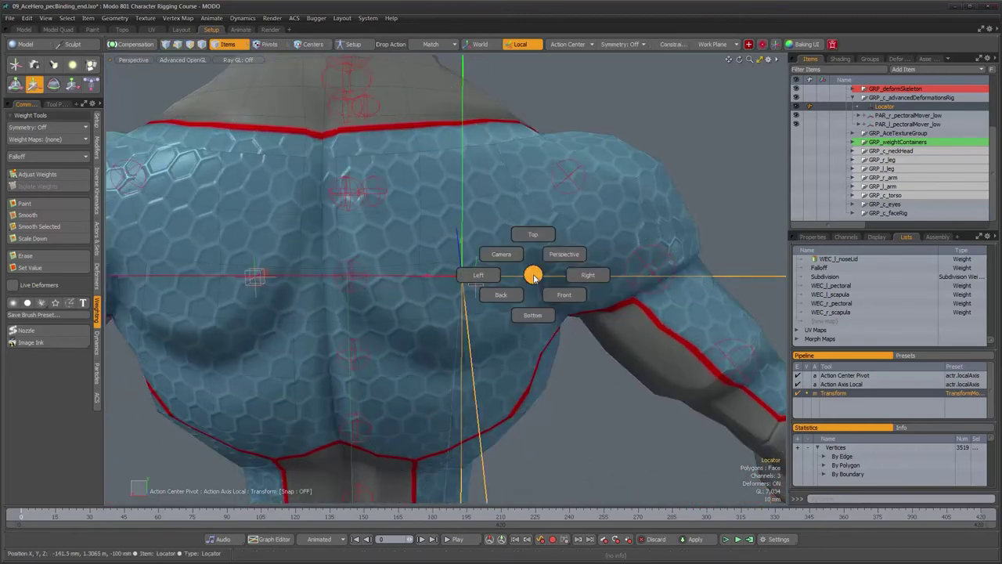
{"action": "left_click", "coordinate": [501, 294]}
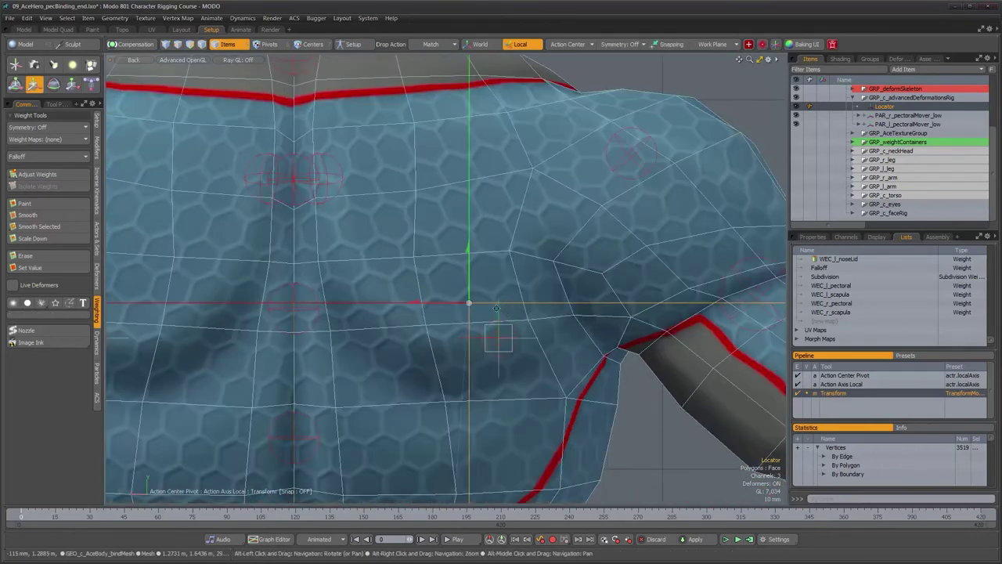
{"action": "right_click_drag", "start_coordinate": [499, 301], "coordinate": [487, 288], "text": "alt"}
{"action": "left_click_drag", "start_coordinate": [431, 259], "coordinate": [410, 235]}
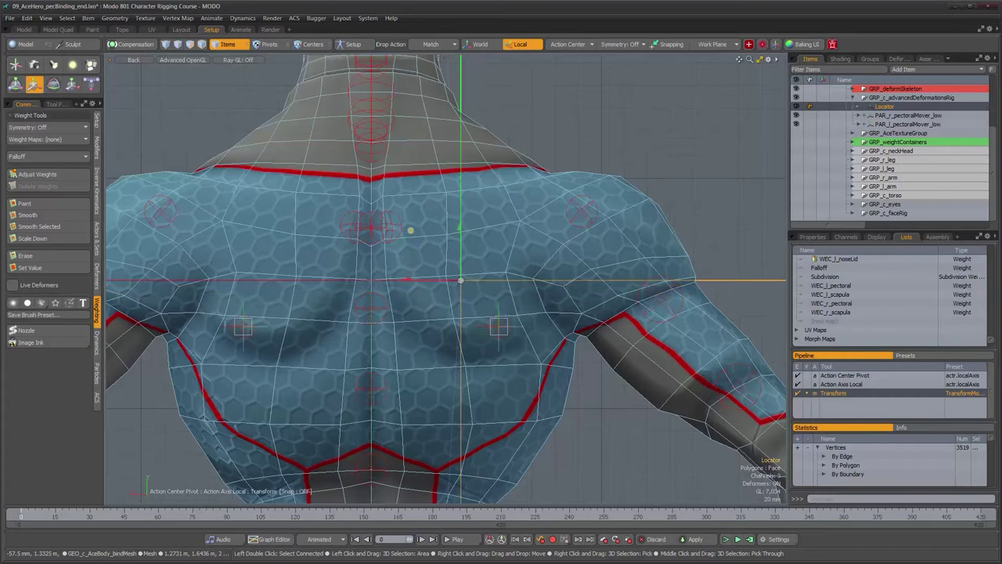
{"action": "key", "text": "ctrl+space"}
{"action": "left_click", "coordinate": [471, 249]}
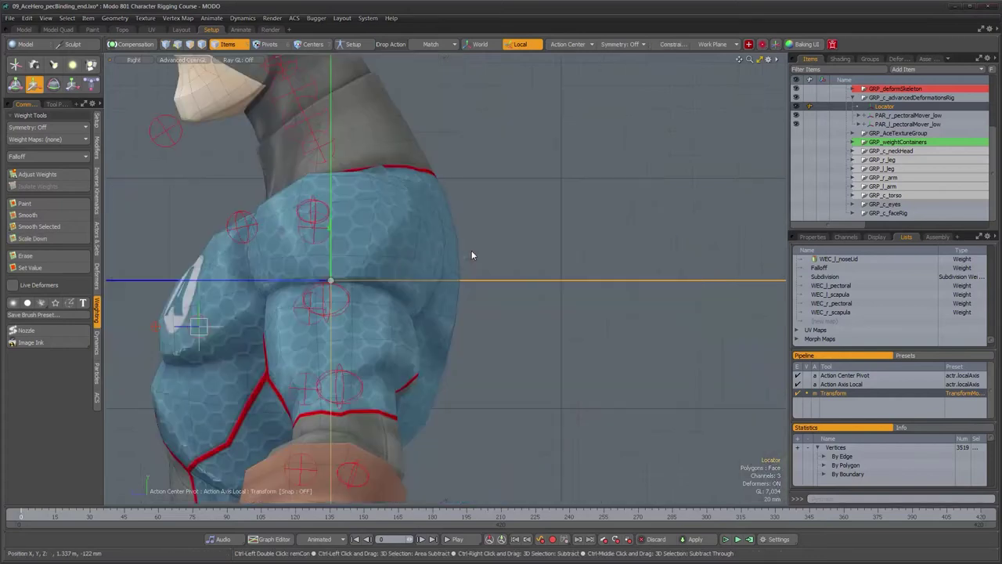
{"action": "left_click_drag", "start_coordinate": [274, 280], "coordinate": [392, 280]}
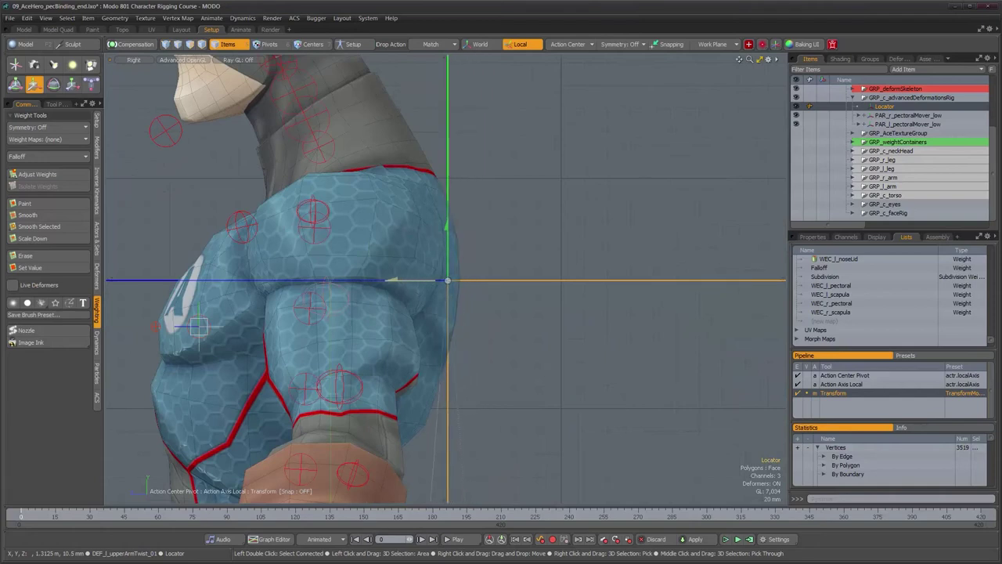
{"action": "key", "text": "ctrl+space"}
{"action": "left_click", "coordinate": [432, 267]}
{"action": "left_click_drag", "start_coordinate": [537, 321], "coordinate": [535, 354], "text": "alt"}
Step: Rename the shoulder blade locator to PAR_r_scapula
{"action": "left_click", "coordinate": [886, 108]}
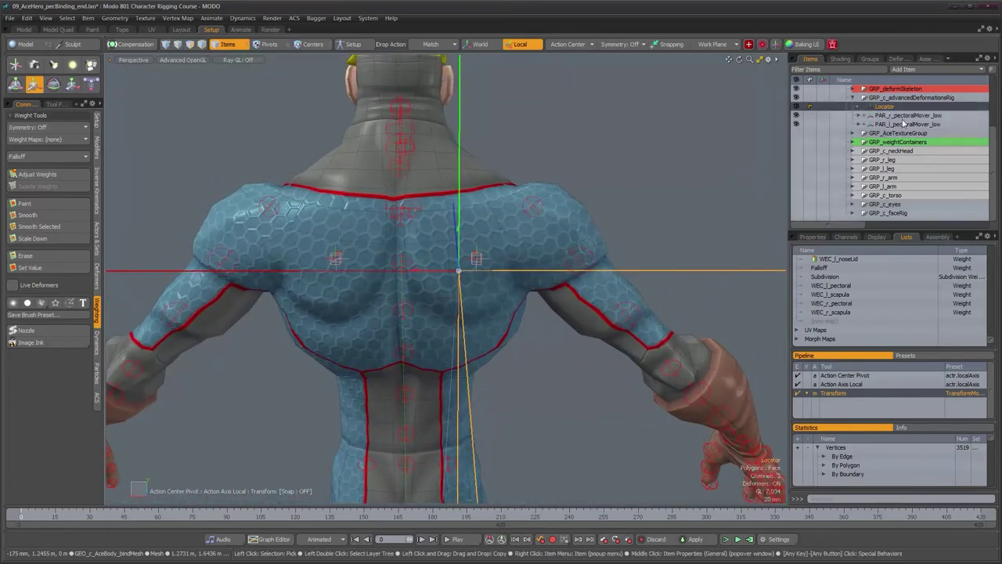
{"action": "type", "text": "PAR_r_scapula"}
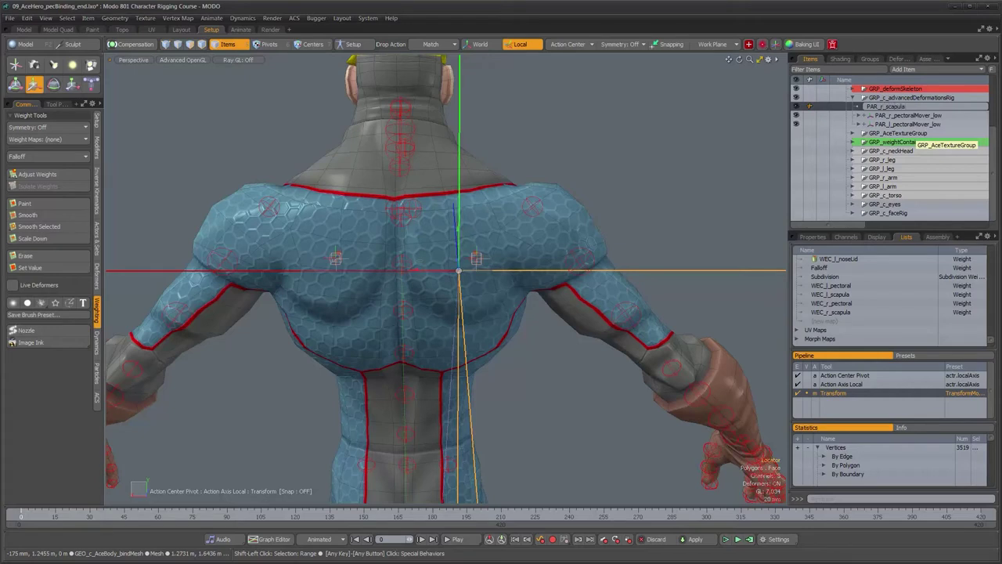
{"action": "key", "text": "Return"}
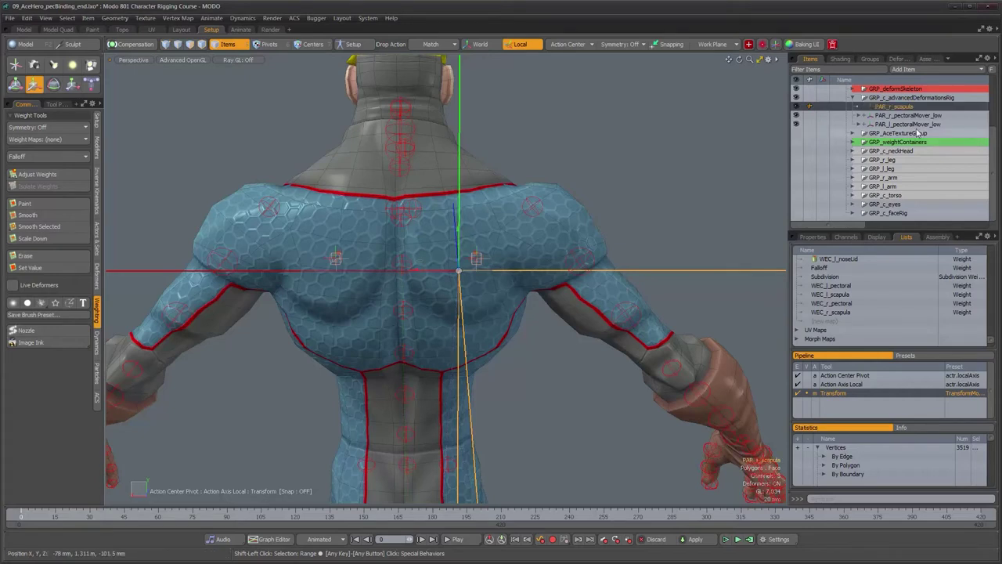
Step: Duplicate PAR_r_scapula and rename the copy LOC_r_scapulaMover
{"action": "key", "text": "ctrl+d"}
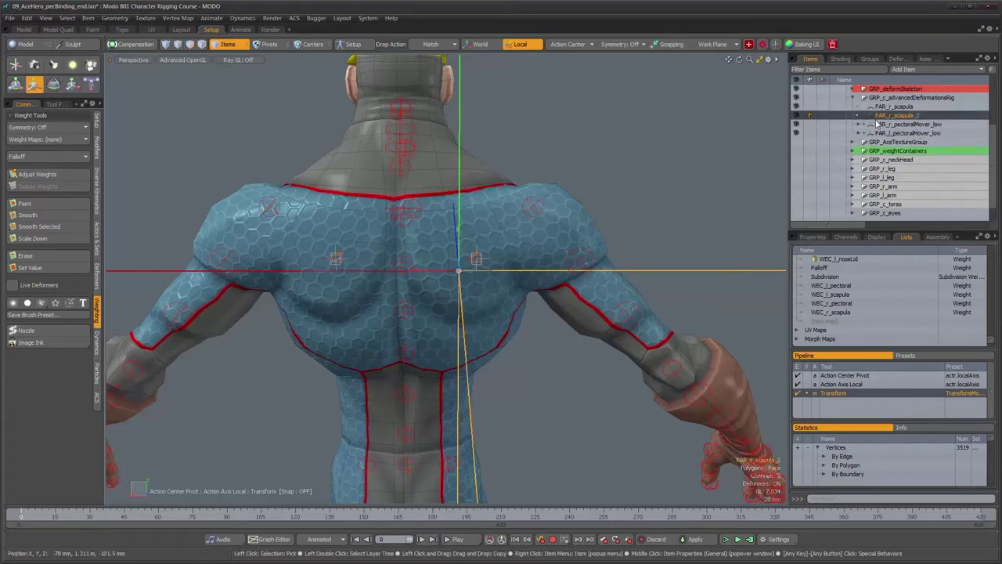
{"action": "double_click", "coordinate": [884, 116]}
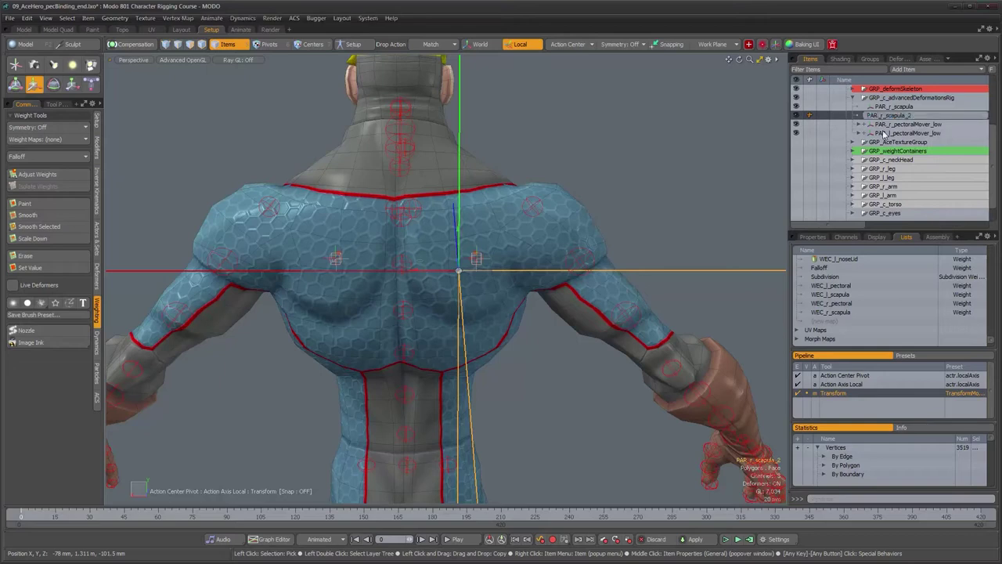
{"action": "key", "text": "Home"}
{"action": "key", "text": "Right"}
{"action": "key", "text": "Delete"}
{"action": "key", "text": "Delete"}
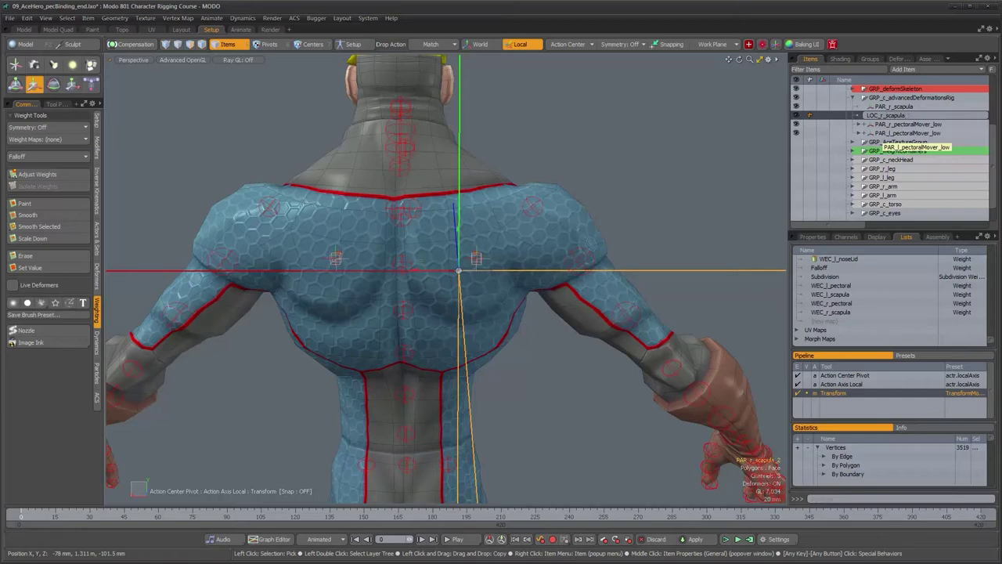
{"action": "key", "text": "Escape"}
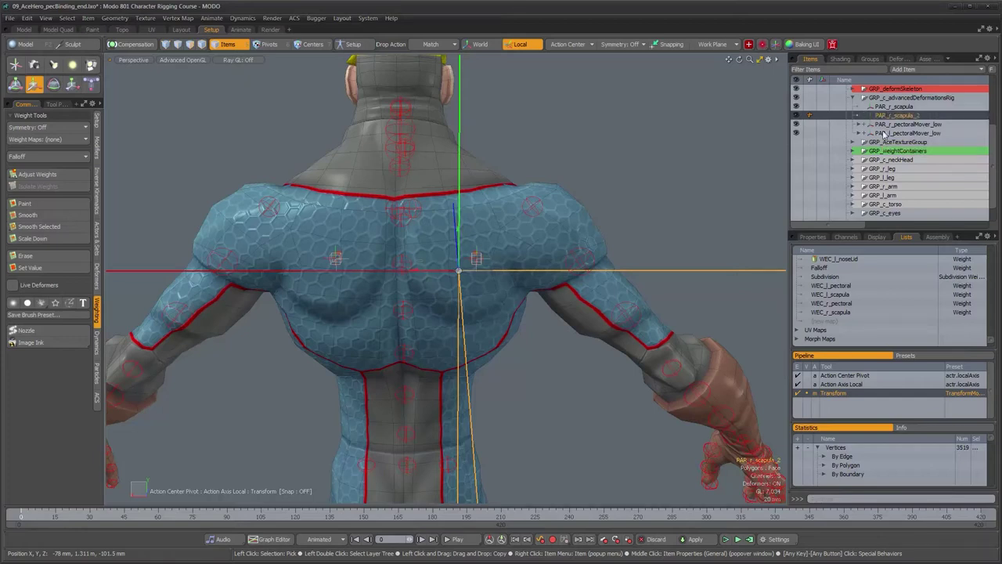
Step: Rename the original PAR_r_scapula locator to PAR_r_scapulaMover
{"action": "left_click", "coordinate": [913, 108]}
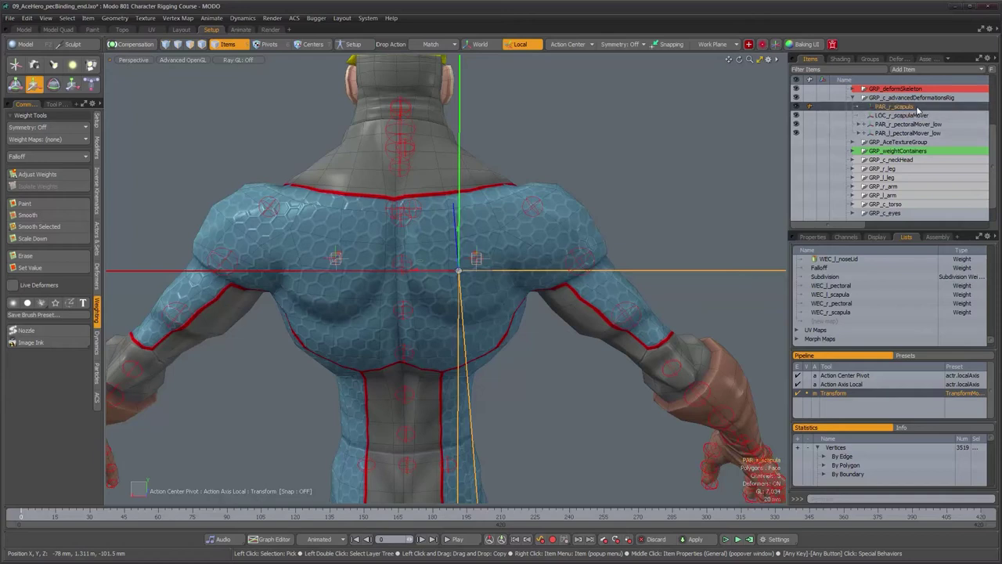
{"action": "double_click", "coordinate": [913, 107]}
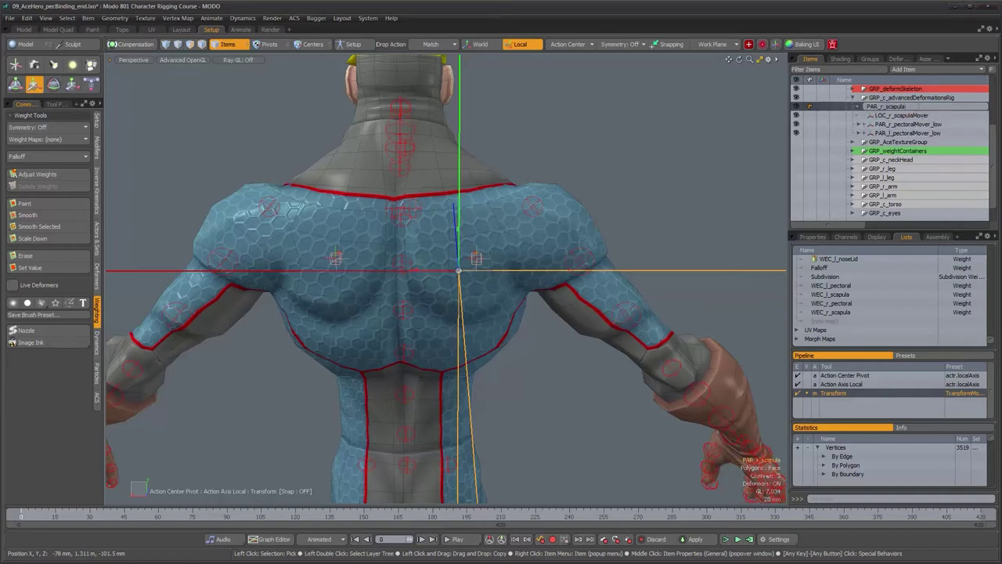
{"action": "key", "text": "Escape"}
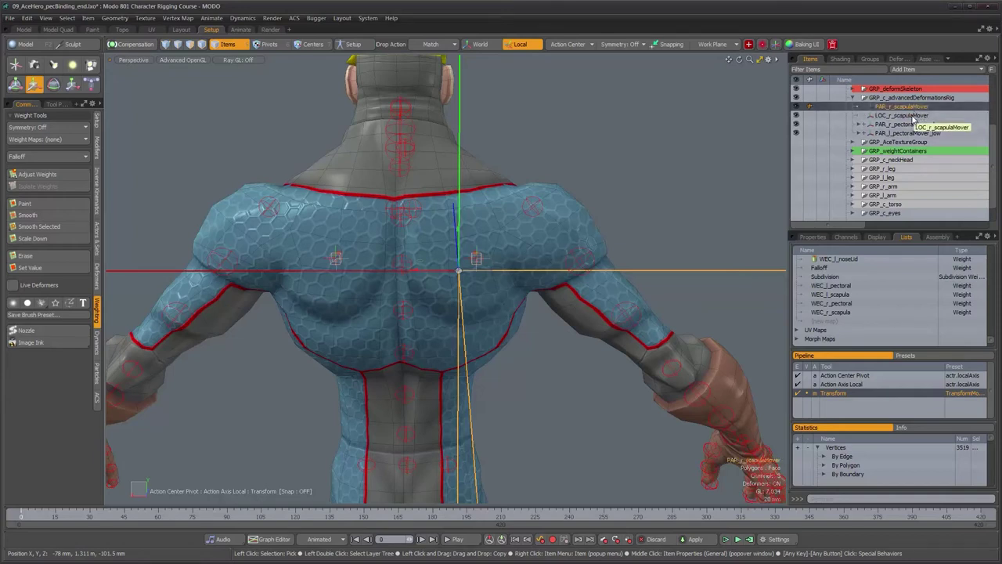
Step: Duplicate LOC_r_scapulaMover and rename the copy LOC_r_scapulaPusher
{"action": "left_click", "coordinate": [913, 116]}
{"action": "key", "text": "ctrl+d"}
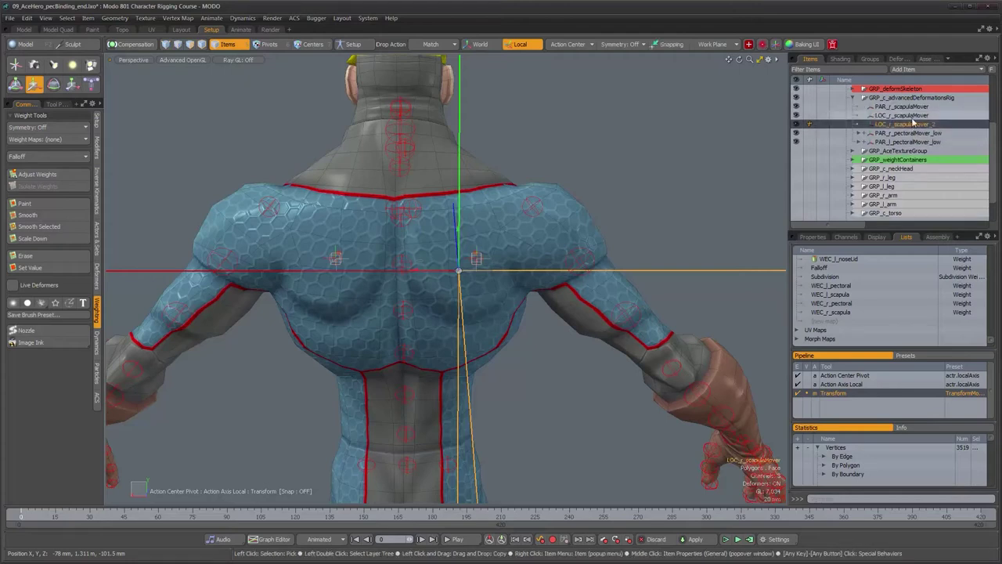
{"action": "double_click", "coordinate": [888, 125]}
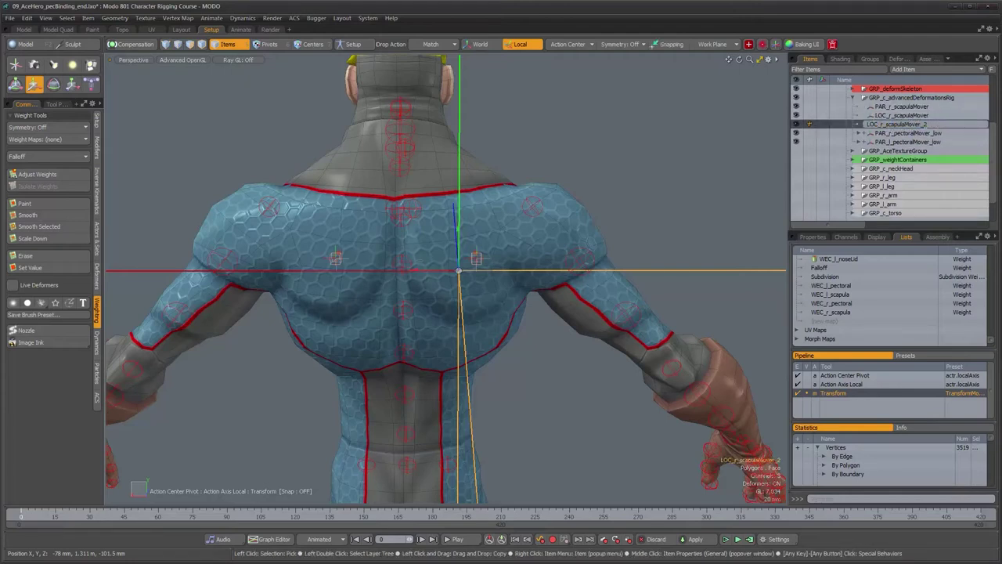
{"action": "type", "text": "P"}
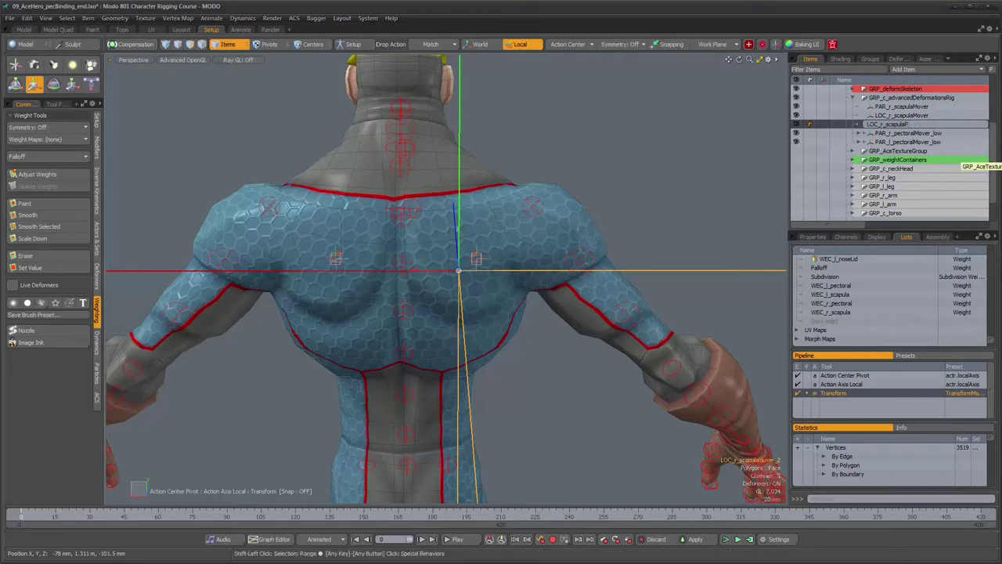
{"action": "type", "text": "usher"}
{"action": "key", "text": "Return"}
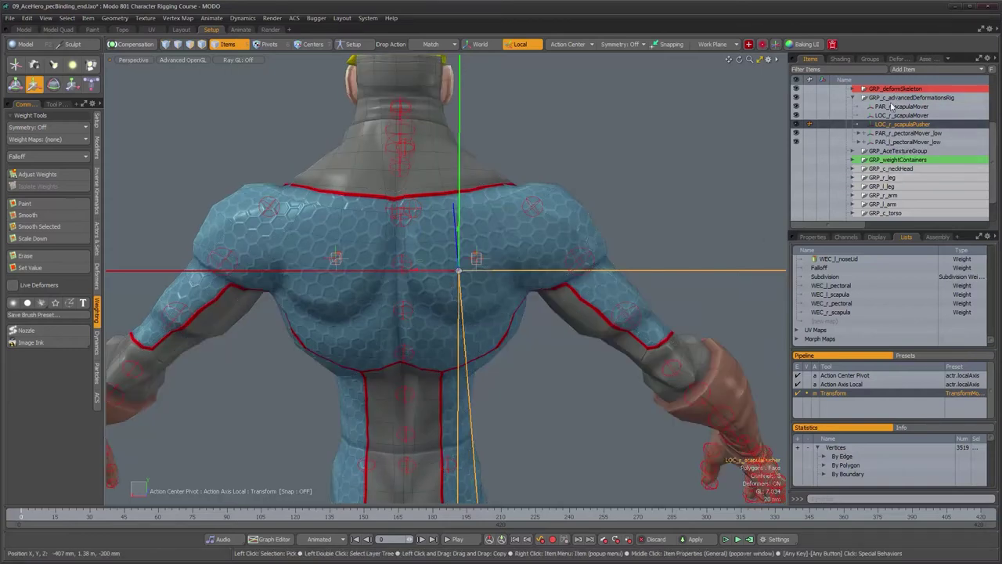
Step: Give PAR_r_scapulaMover a custom, non-solid box shape sized 21 mm on all axes
{"action": "left_click", "coordinate": [898, 116]}
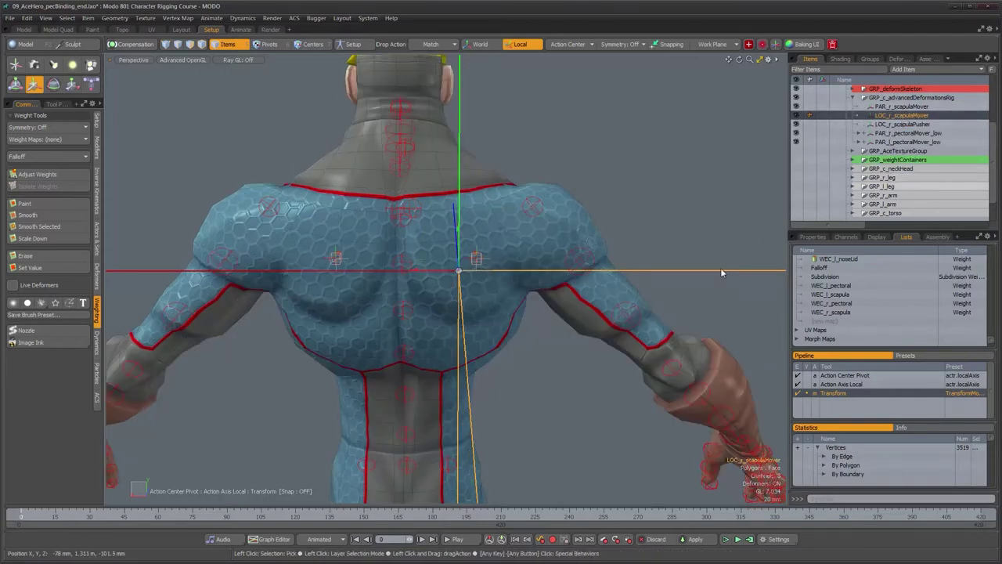
{"action": "left_click_drag", "start_coordinate": [541, 259], "coordinate": [543, 338], "text": "alt"}
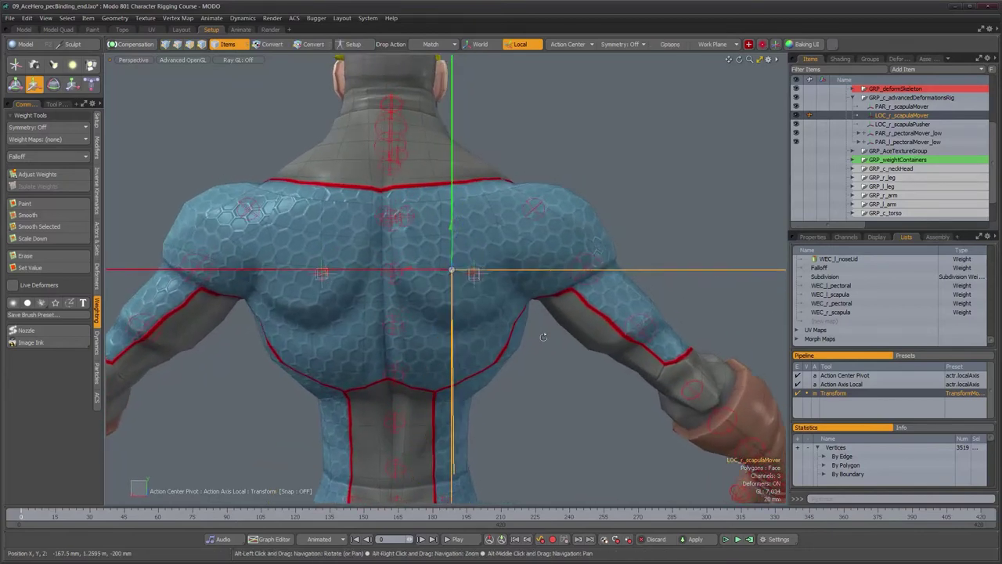
{"action": "left_click", "coordinate": [901, 106]}
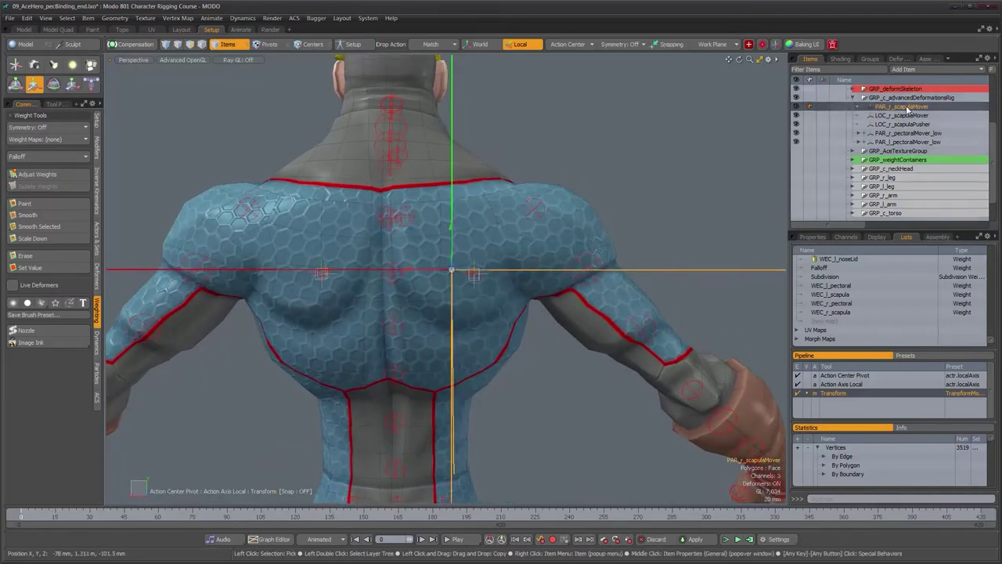
{"action": "left_click", "coordinate": [877, 236]}
{"action": "left_click", "coordinate": [910, 261]}
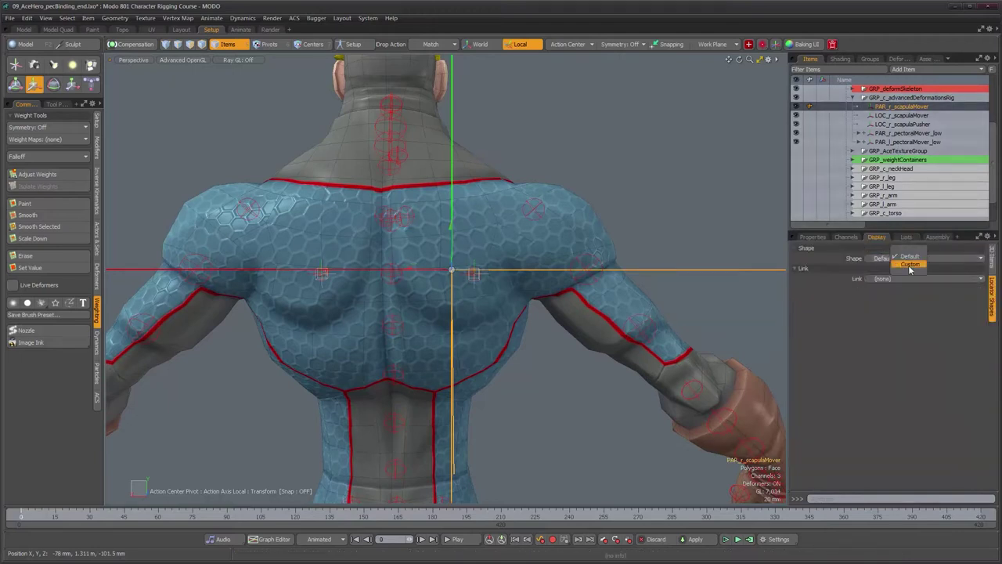
{"action": "left_click", "coordinate": [901, 271]}
{"action": "left_click", "coordinate": [876, 302]}
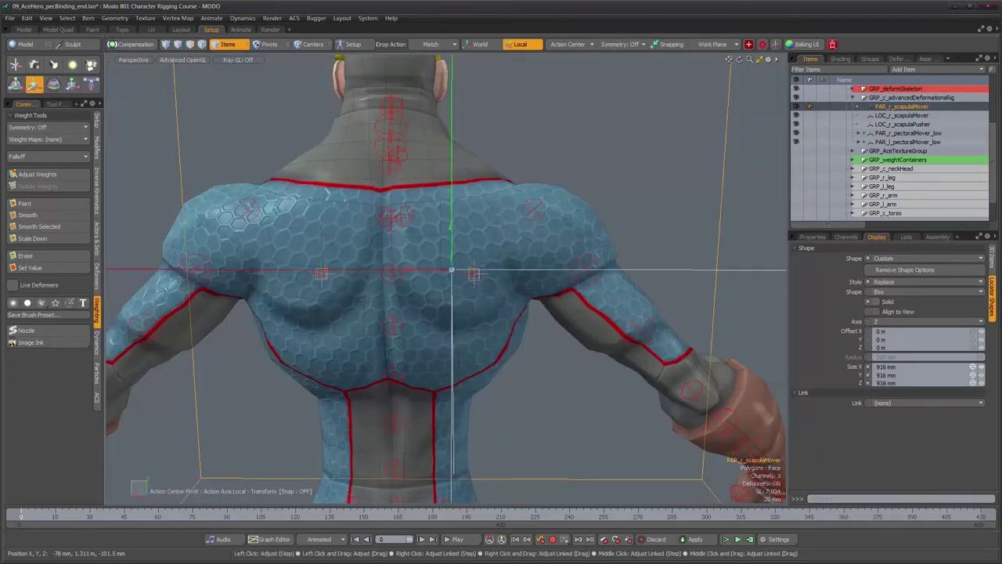
{"action": "right_click_drag", "start_coordinate": [973, 367], "coordinate": [932, 367]}
{"action": "left_click_drag", "start_coordinate": [877, 367], "coordinate": [848, 367]}
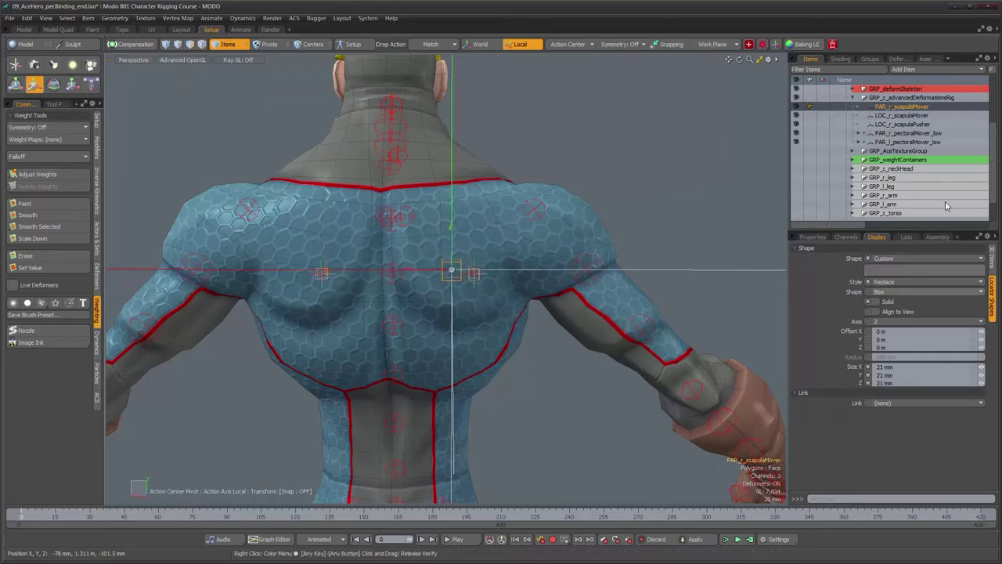
Step: Reduce the display size of the LOC_r_scapulaMover locator to 0.05
{"action": "left_click", "coordinate": [900, 115]}
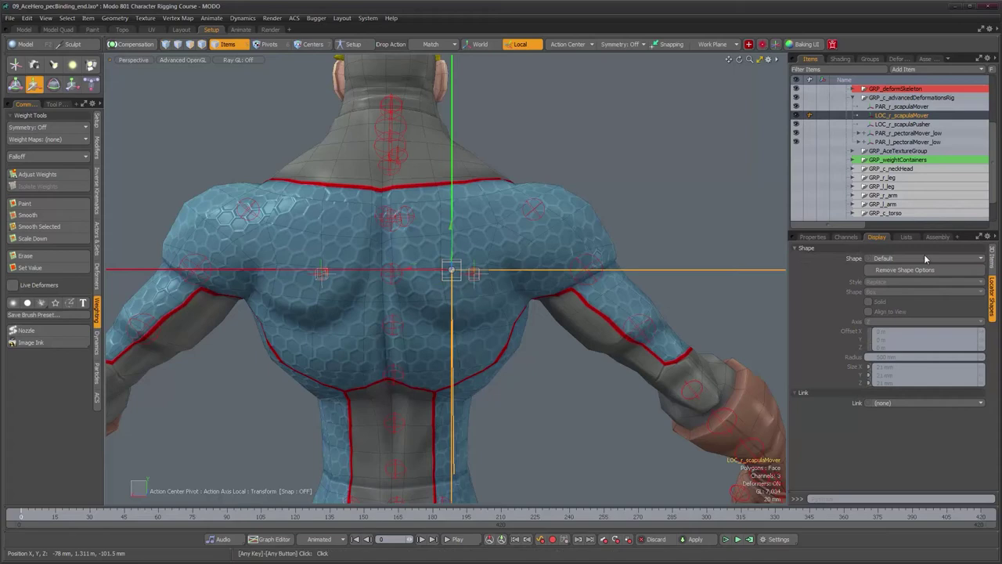
{"action": "left_click", "coordinate": [991, 260]}
{"action": "left_click_drag", "start_coordinate": [981, 278], "coordinate": [976, 279]}
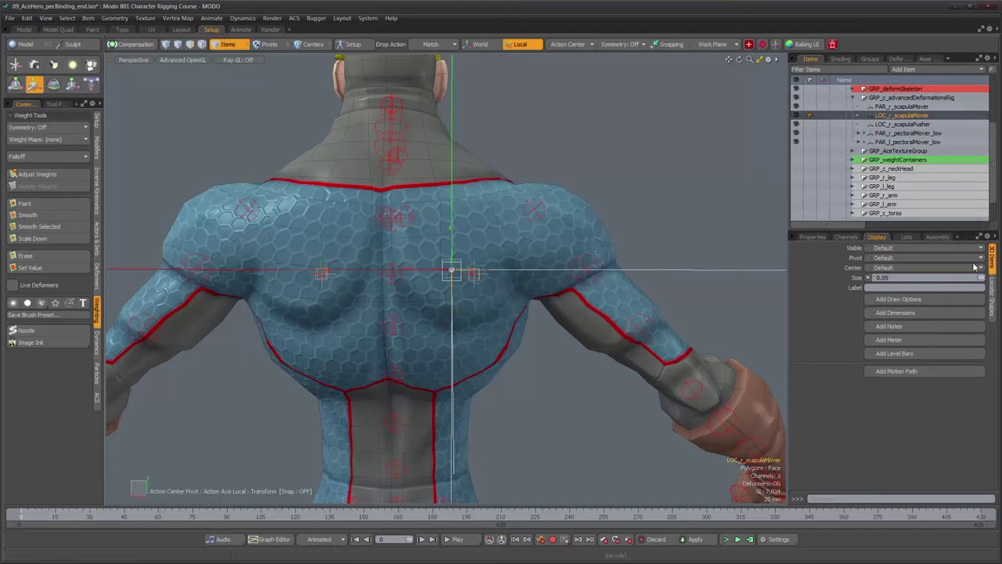
Step: Give LOC_r_scapulaPusher a custom pyramid shape that is not solid
{"action": "left_click", "coordinate": [905, 124]}
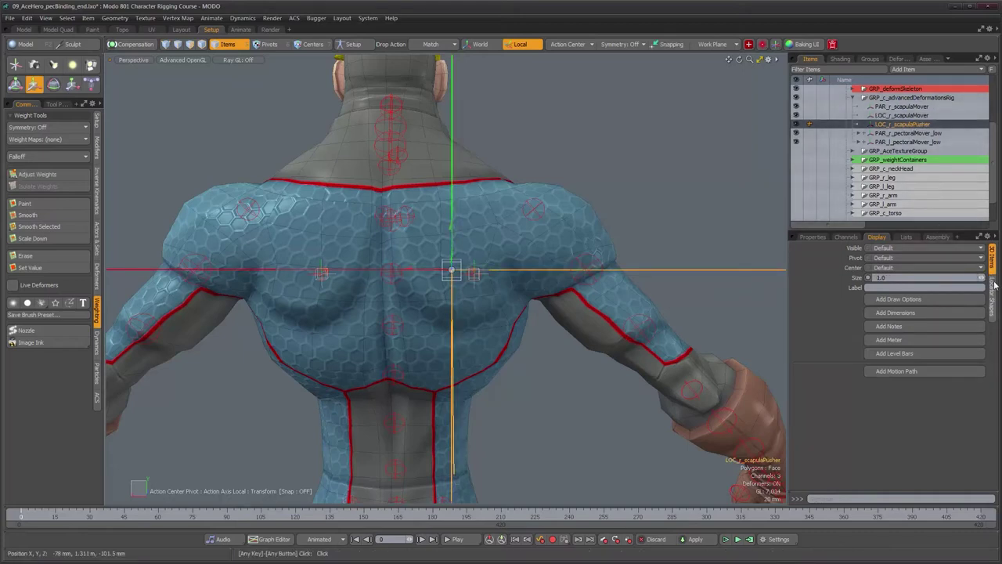
{"action": "left_click", "coordinate": [992, 285]}
{"action": "left_click", "coordinate": [909, 268]}
{"action": "left_click", "coordinate": [908, 282]}
{"action": "left_click", "coordinate": [908, 291]}
{"action": "left_click", "coordinate": [909, 291]}
{"action": "left_click", "coordinate": [885, 307]}
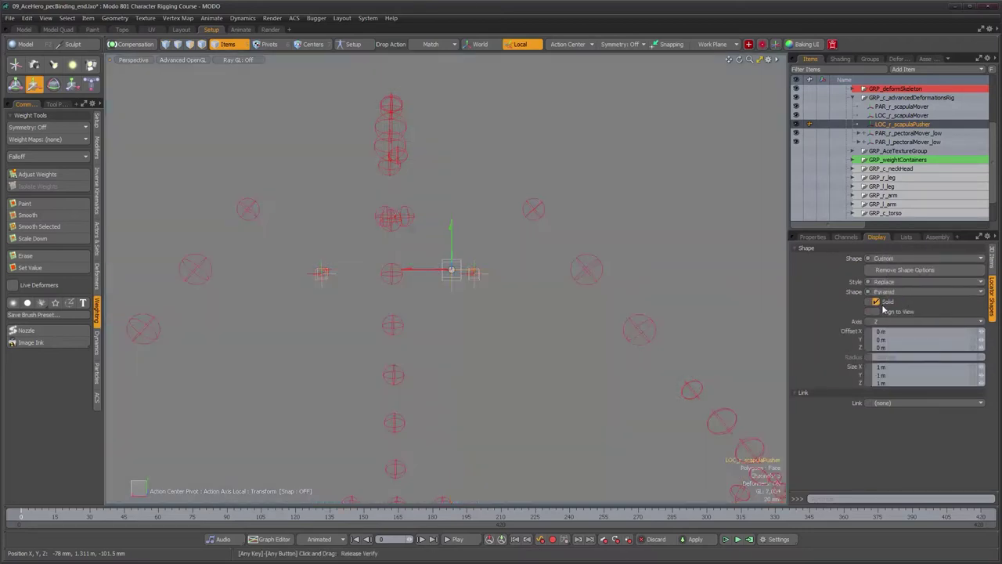
{"action": "left_click", "coordinate": [879, 304]}
Step: Scale the pyramid shape of LOC_r_scapulaPusher down to 35.9 mm on all axes and drop the transform tool
{"action": "right_click_drag", "start_coordinate": [973, 367], "coordinate": [905, 366]}
{"action": "left_click_drag", "start_coordinate": [928, 367], "coordinate": [926, 367]}
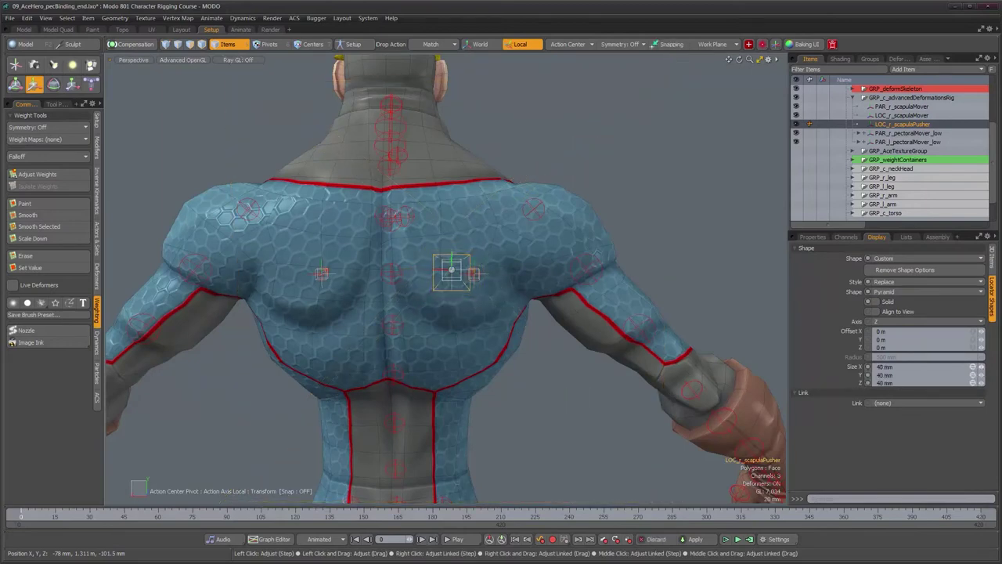
{"action": "left_click_drag", "start_coordinate": [485, 294], "coordinate": [658, 335], "text": "alt"}
{"action": "left_click_drag", "start_coordinate": [509, 336], "coordinate": [565, 346], "text": "alt"}
{"action": "left_click_drag", "start_coordinate": [454, 261], "coordinate": [487, 310], "text": "alt"}
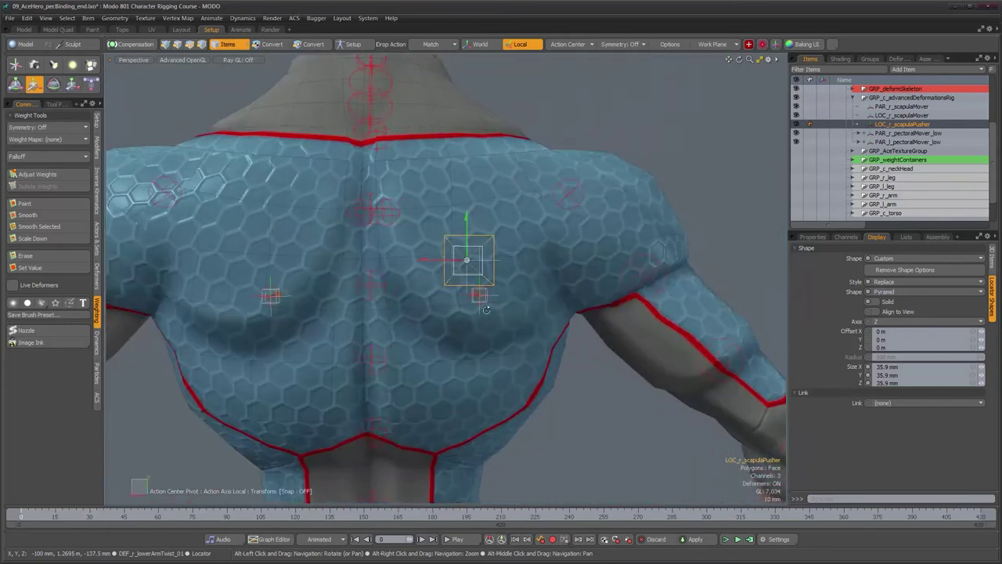
{"action": "key", "text": "space"}
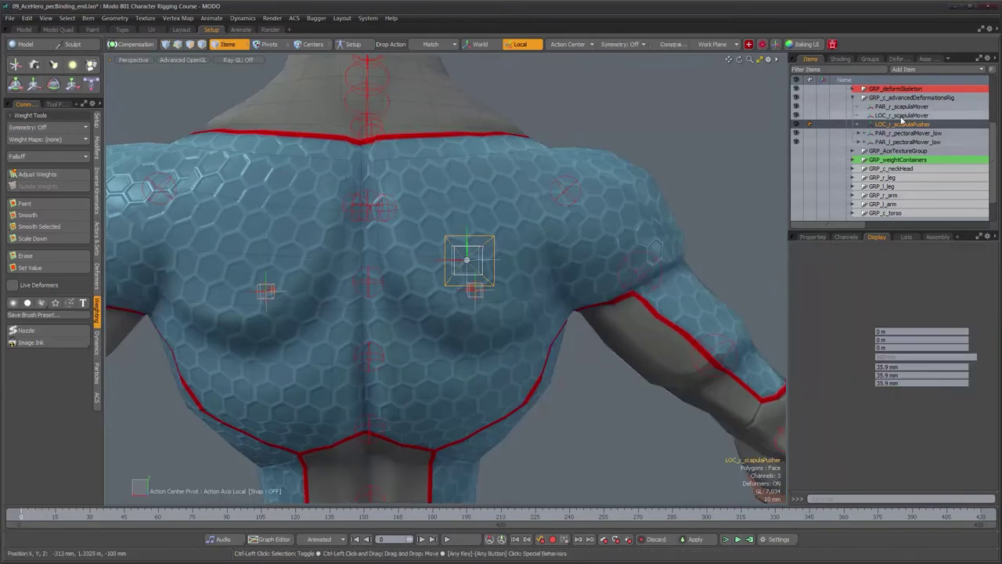
Step: Parent LOC_r_scapulaMover and LOC_r_scapulaPusher under PAR_r_scapulaMover and expand its hierarchy in the item list
{"action": "left_click", "coordinate": [902, 117], "text": "ctrl"}
{"action": "left_click_drag", "start_coordinate": [886, 116], "coordinate": [885, 108]}
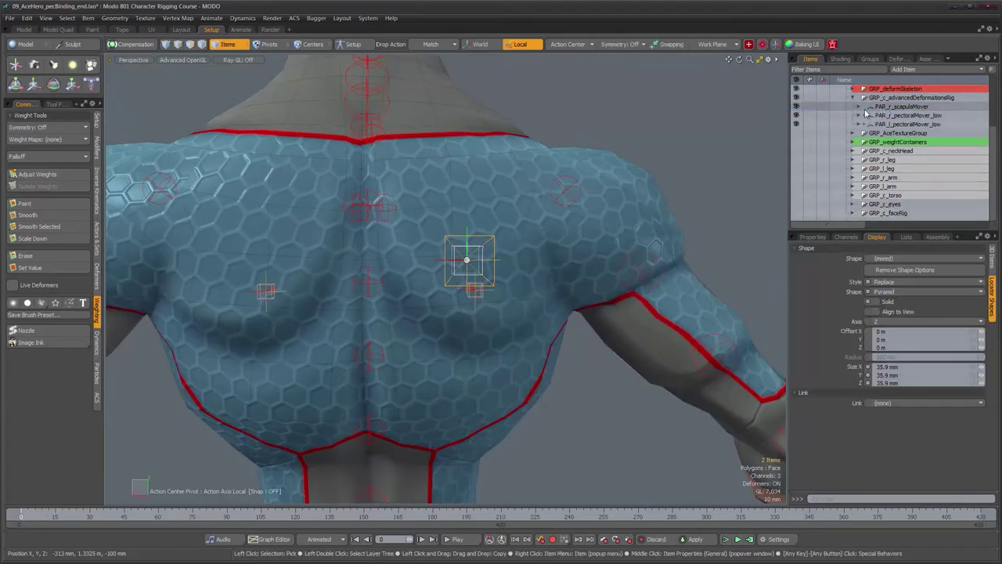
{"action": "left_click", "coordinate": [859, 106]}
Step: Mirror the PAR_r_scapulaMover hierarchy across X to the other shoulder blade
{"action": "left_click", "coordinate": [900, 106]}
{"action": "left_click_drag", "start_coordinate": [534, 335], "coordinate": [559, 343], "text": "alt"}
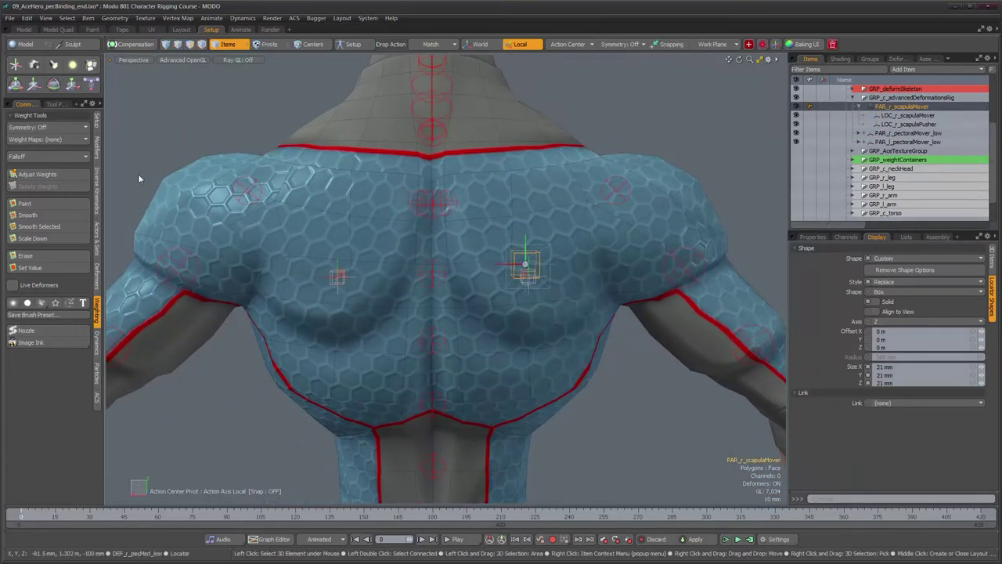
{"action": "left_click", "coordinate": [97, 120]}
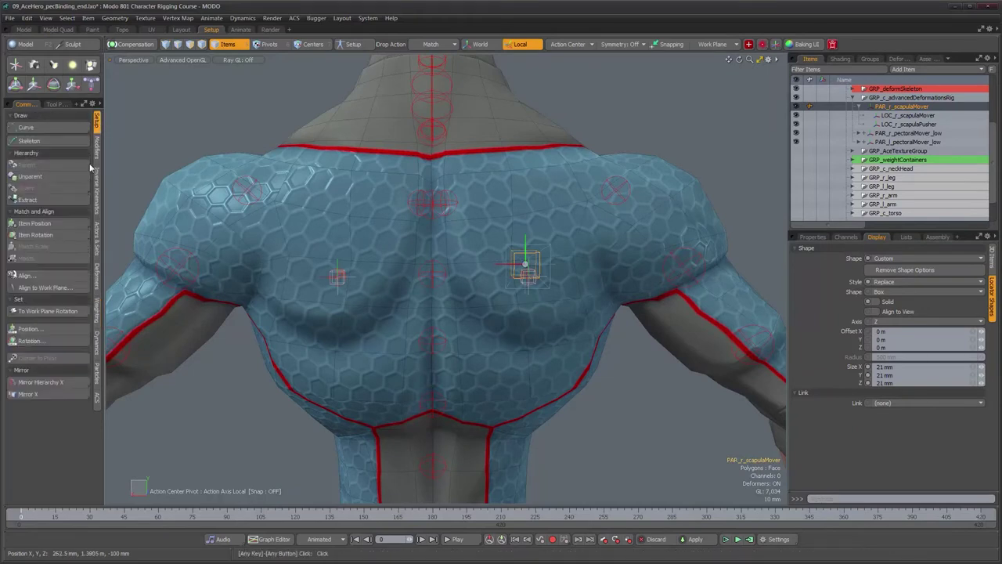
{"action": "left_click", "coordinate": [64, 383]}
{"action": "left_click_drag", "start_coordinate": [392, 340], "coordinate": [423, 345], "text": "alt"}
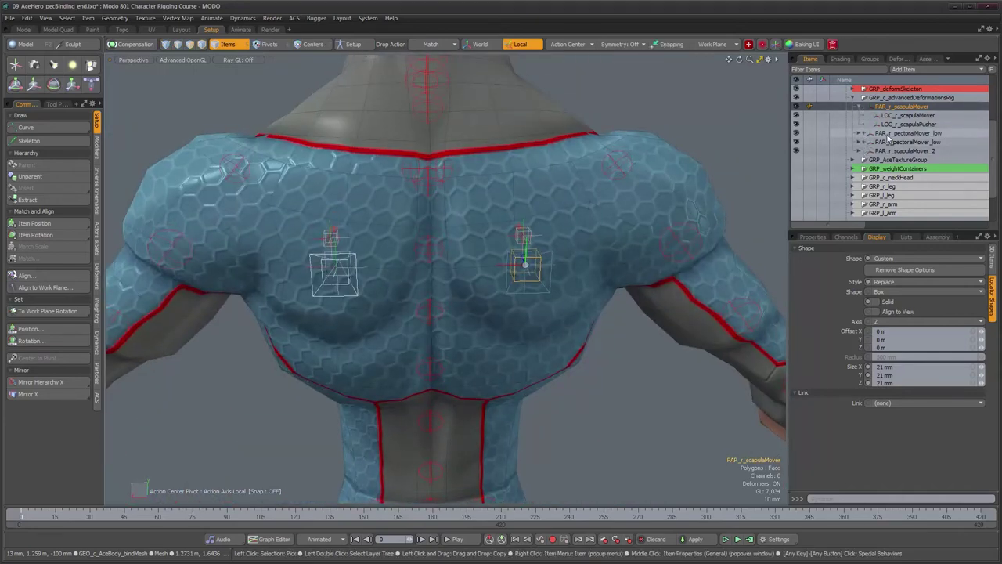
Step: Expand the mirrored hierarchy and rename its parent locator to PAR_l_scapulaMover
{"action": "scroll", "coordinate": [901, 174], "scroll_direction": "down", "scroll_amount": 2}
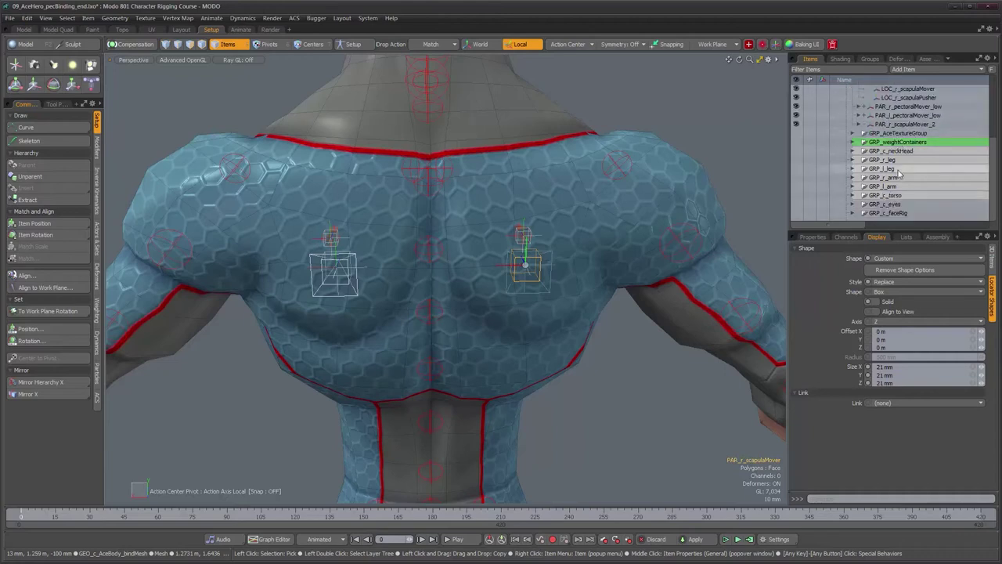
{"action": "scroll", "coordinate": [901, 174], "scroll_direction": "up", "scroll_amount": 7}
{"action": "scroll", "coordinate": [901, 177], "scroll_direction": "down", "scroll_amount": 4}
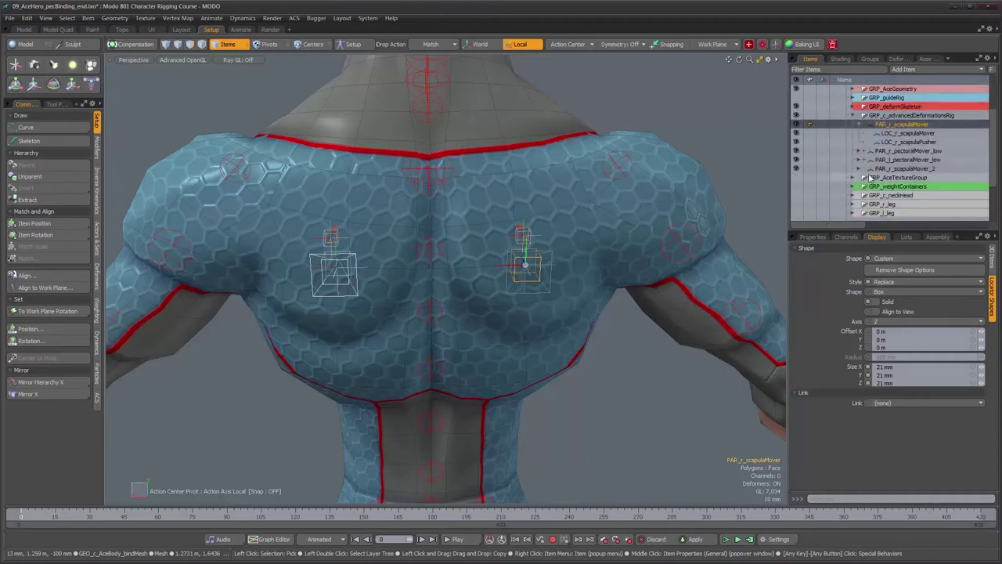
{"action": "left_click", "coordinate": [859, 168]}
{"action": "left_click", "coordinate": [892, 171]}
{"action": "left_click", "coordinate": [893, 171]}
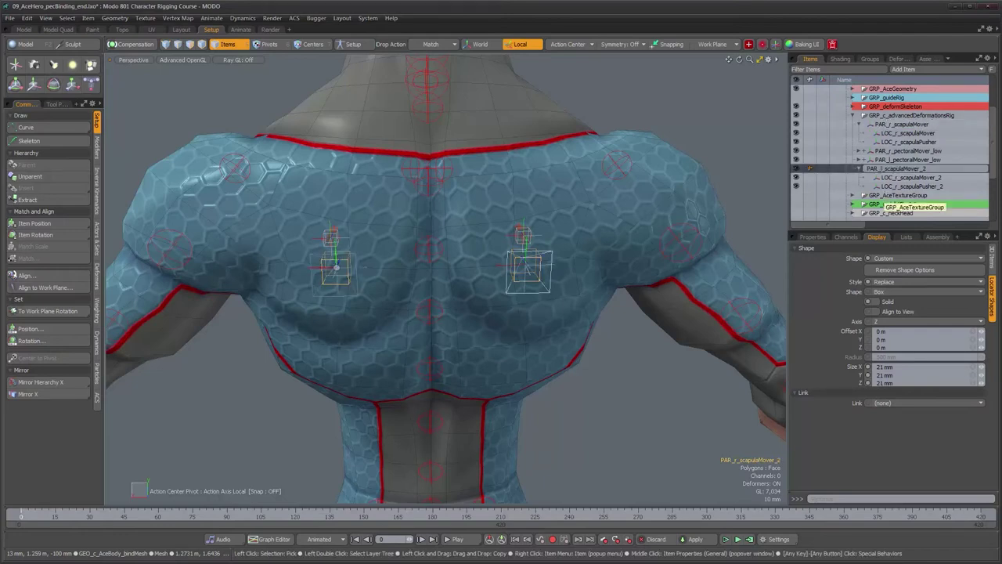
{"action": "key", "text": "Return"}
Step: Rename the mirrored mover locator to LOC_l_scapulaMover
{"action": "left_click", "coordinate": [897, 179]}
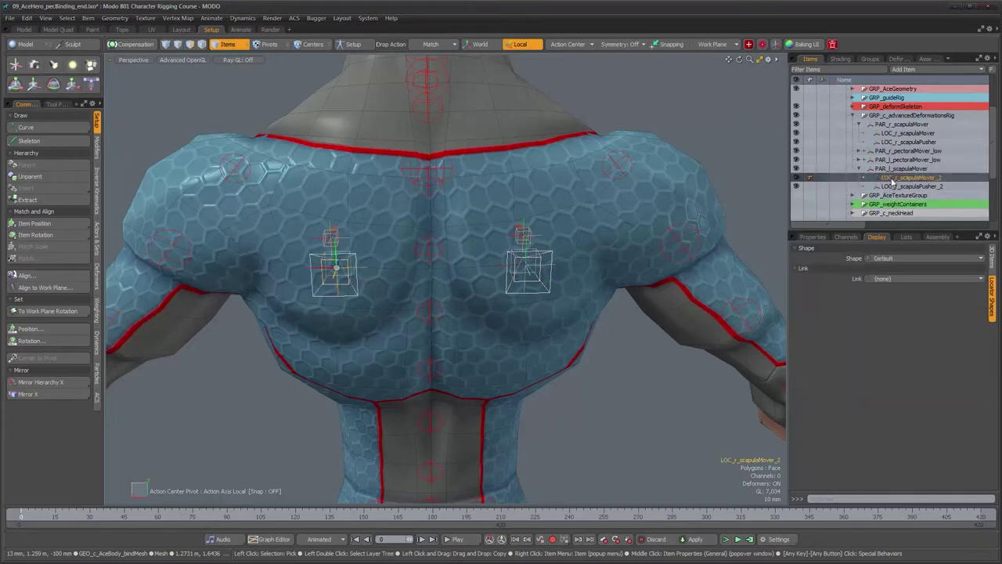
{"action": "double_click", "coordinate": [889, 177]}
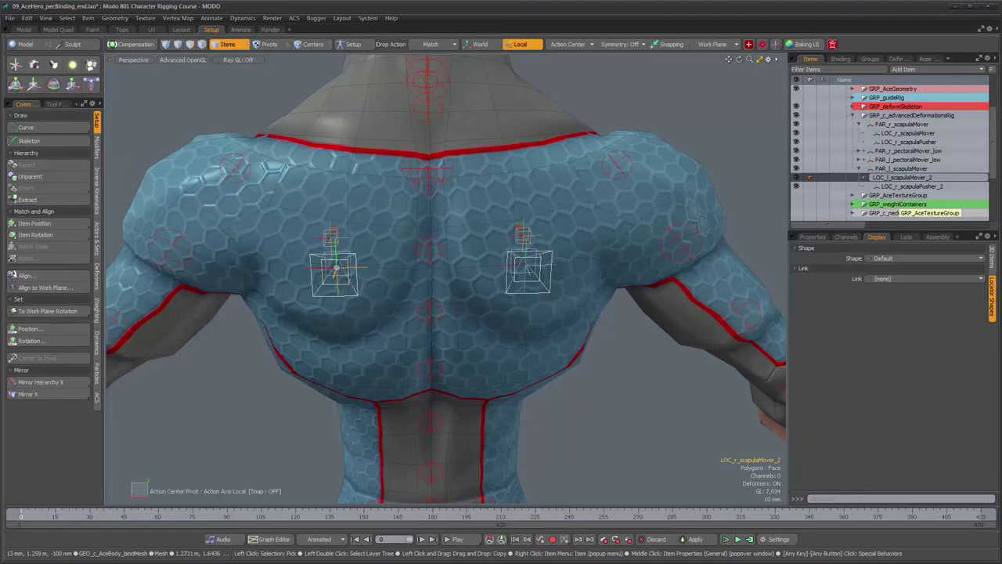
{"action": "key", "text": "BackSpace"}
{"action": "key", "text": "BackSpace"}
{"action": "key", "text": "Return"}
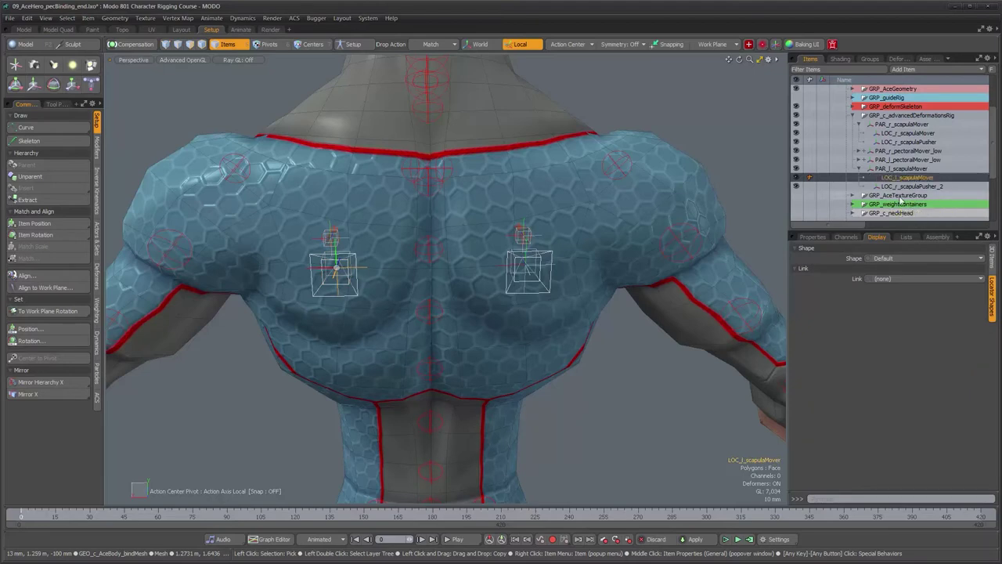
Step: Rename the mirrored pusher locator to LOC_l_scapulaPusher and collapse the PAR_l_scapulaMover hierarchy
{"action": "left_click", "coordinate": [902, 188]}
{"action": "double_click", "coordinate": [902, 188]}
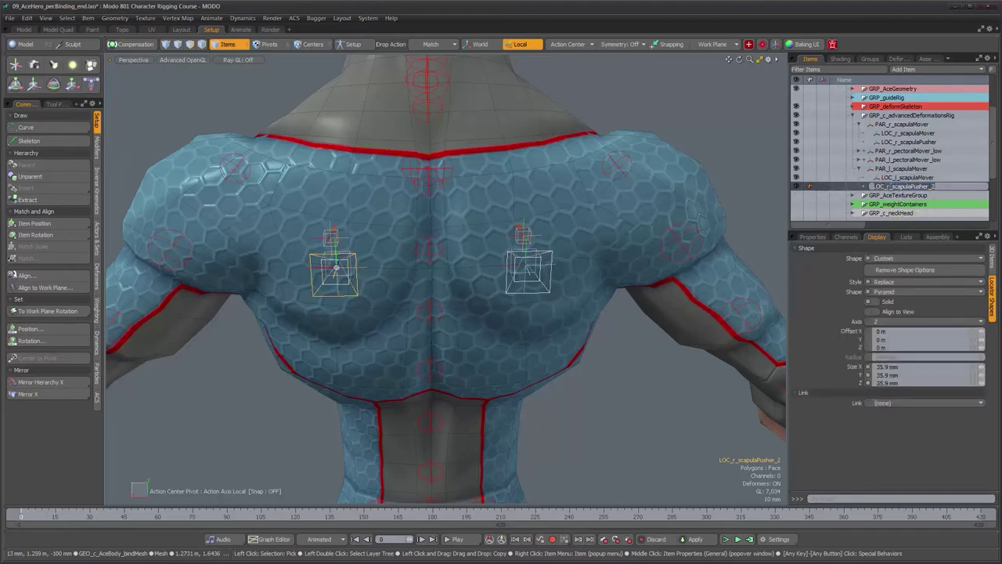
{"action": "key", "text": "BackSpace"}
{"action": "type", "text": "l"}
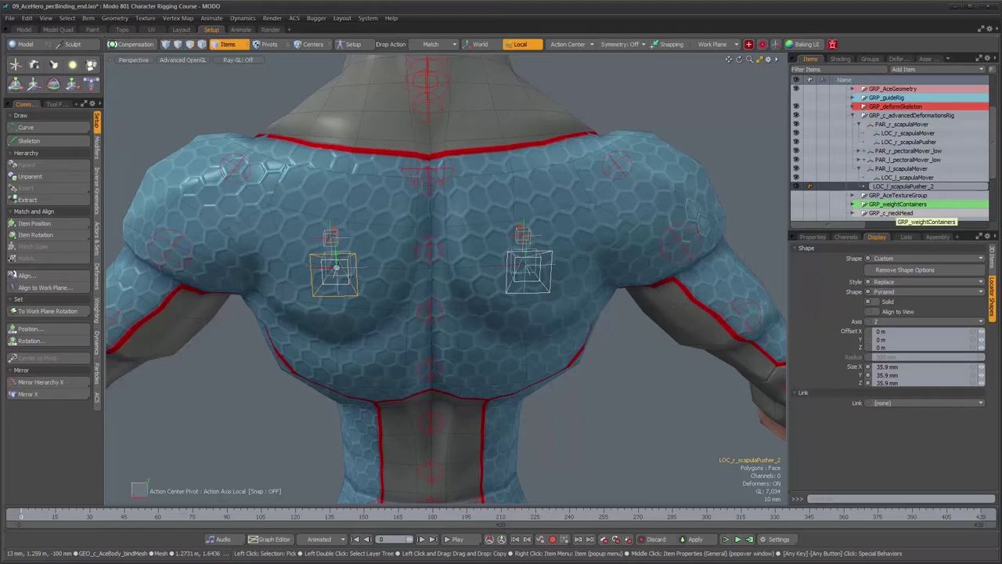
{"action": "key", "text": "Return"}
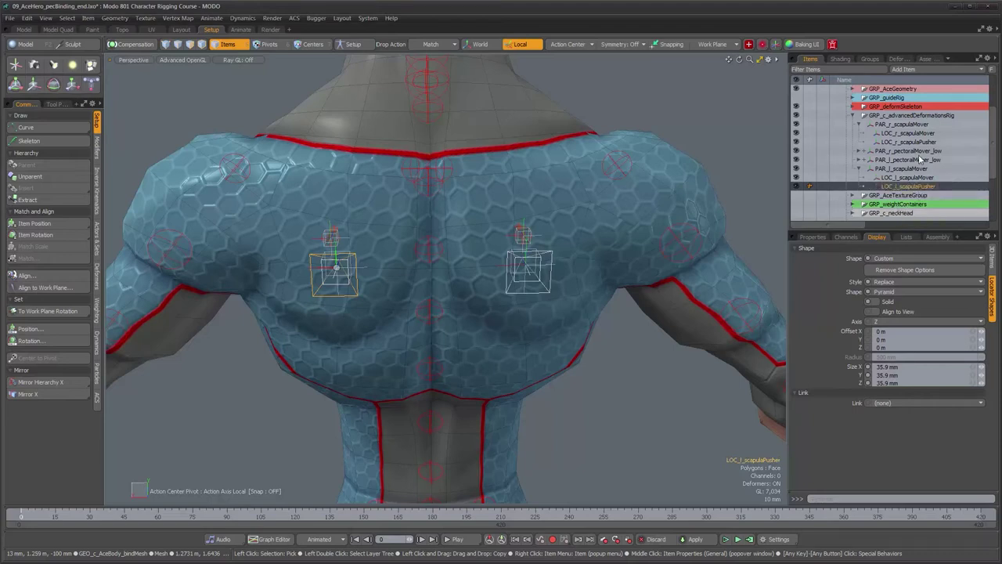
{"action": "left_click_drag", "start_coordinate": [785, 254], "coordinate": [589, 272], "text": "alt"}
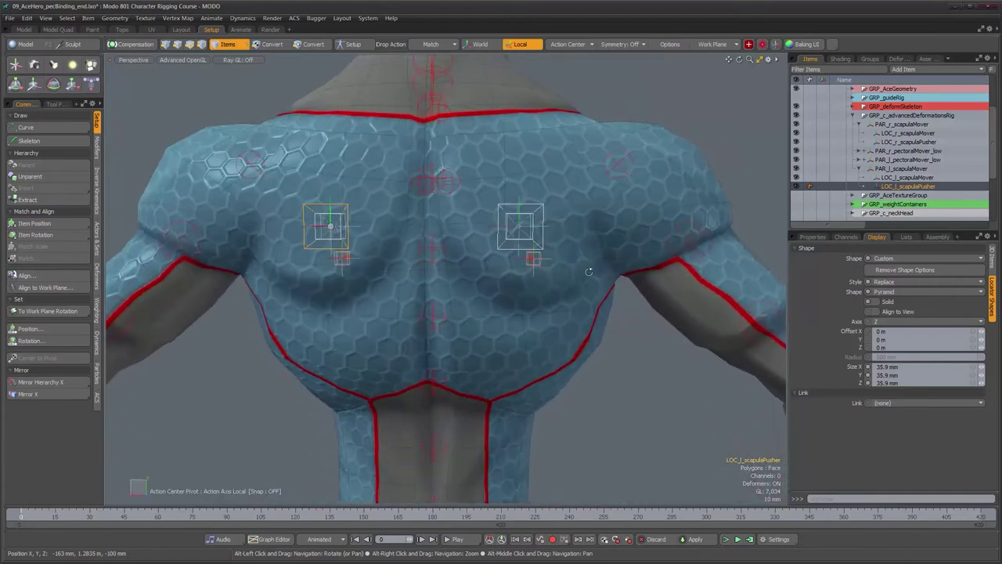
{"action": "left_click", "coordinate": [859, 168]}
Step: Check the transforms of the two right scapula child locators and zero the position of PAR_r_scapulaMover
{"action": "left_click", "coordinate": [890, 125]}
{"action": "left_click_drag", "start_coordinate": [486, 249], "coordinate": [514, 252], "text": "alt"}
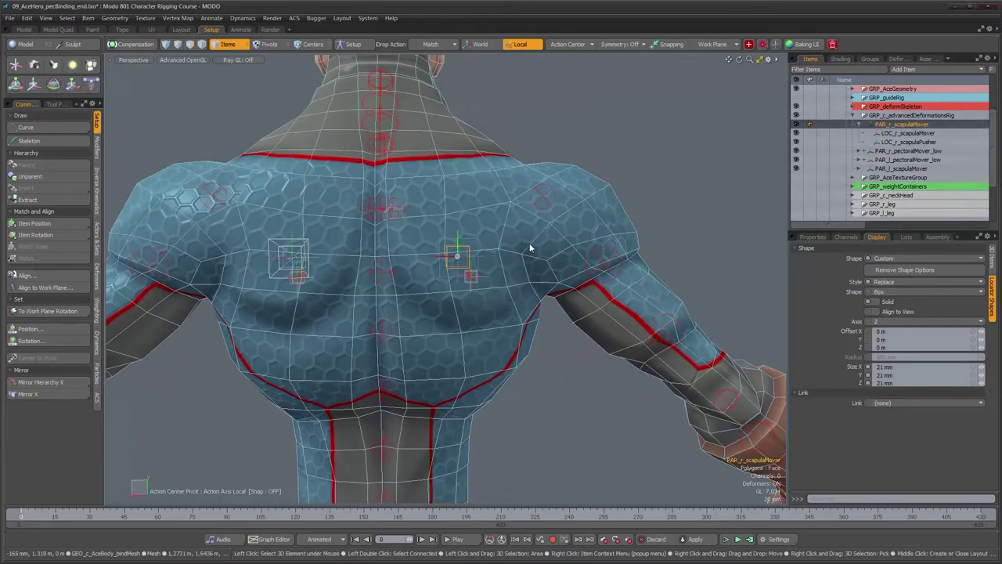
{"action": "left_click", "coordinate": [529, 242]}
{"action": "left_click_drag", "start_coordinate": [526, 292], "coordinate": [556, 294], "text": "alt+shift"}
{"action": "scroll", "coordinate": [557, 293], "scroll_direction": "up", "scroll_amount": 3}
{"action": "left_click", "coordinate": [901, 134]}
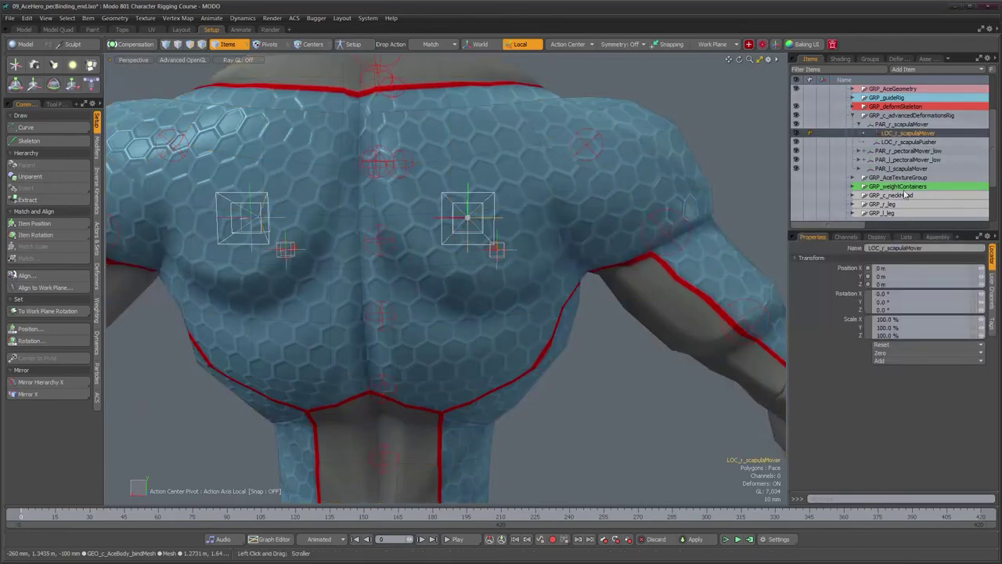
{"action": "left_click", "coordinate": [909, 143]}
{"action": "left_click", "coordinate": [901, 123]}
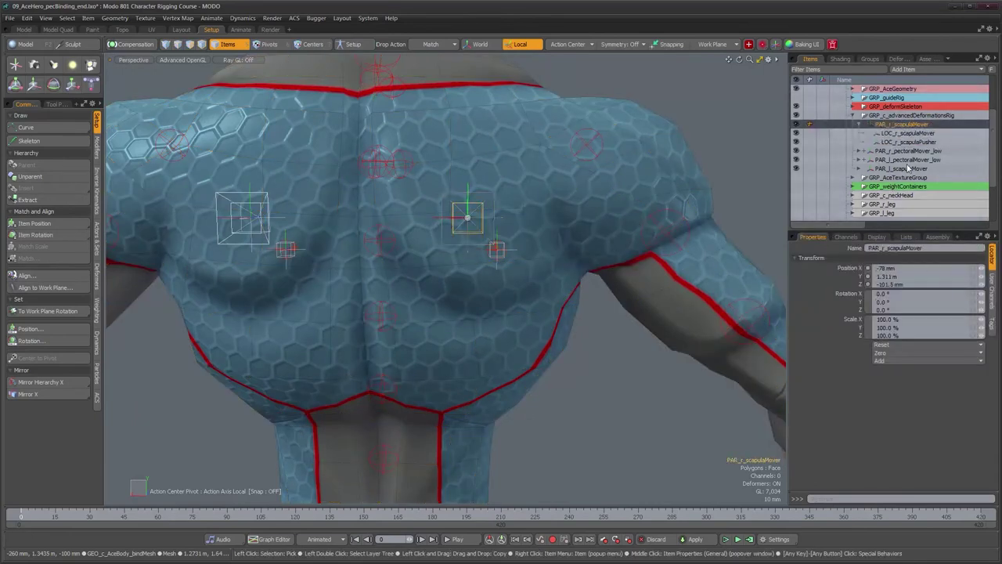
{"action": "left_click", "coordinate": [897, 346]}
{"action": "left_click", "coordinate": [896, 356]}
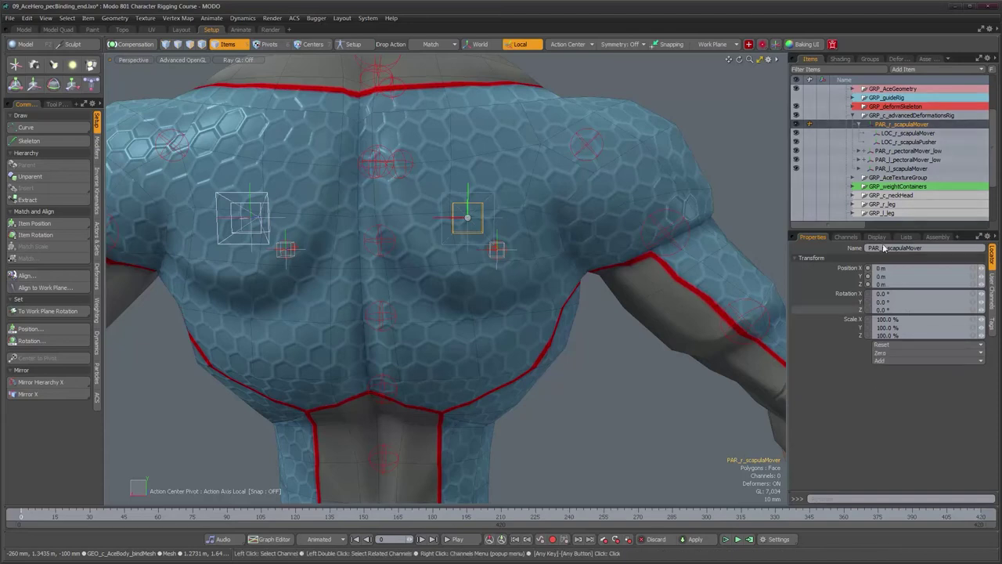
Step: Select the GEO_c_AceBody_bindMesh body mesh and activate its WEC_r_scapula weight map
{"action": "left_click_drag", "start_coordinate": [513, 274], "coordinate": [579, 277], "text": "alt"}
{"action": "left_click", "coordinate": [569, 202]}
{"action": "left_click", "coordinate": [569, 202]}
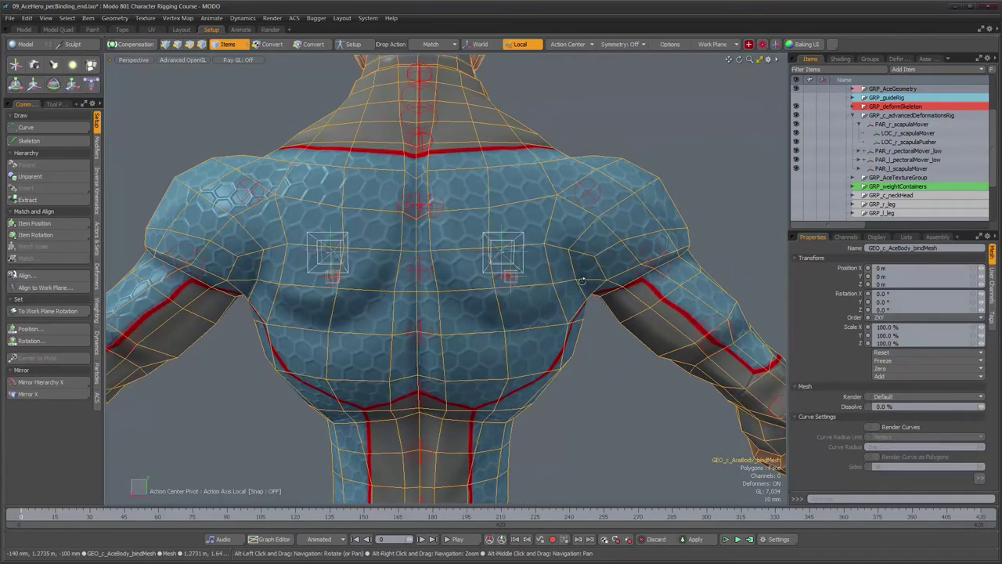
{"action": "left_click", "coordinate": [906, 236]}
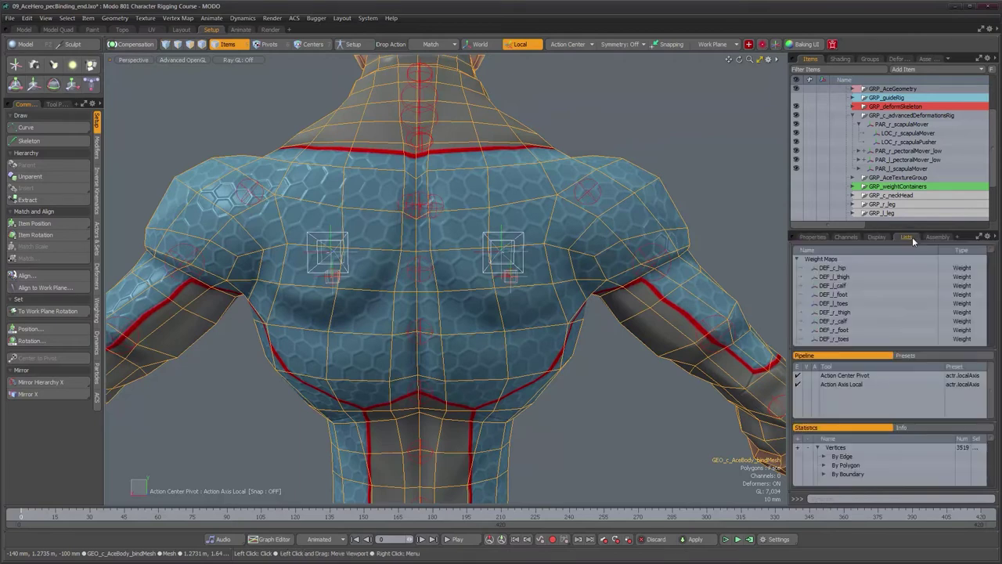
{"action": "left_click_drag", "start_coordinate": [994, 255], "coordinate": [987, 345]}
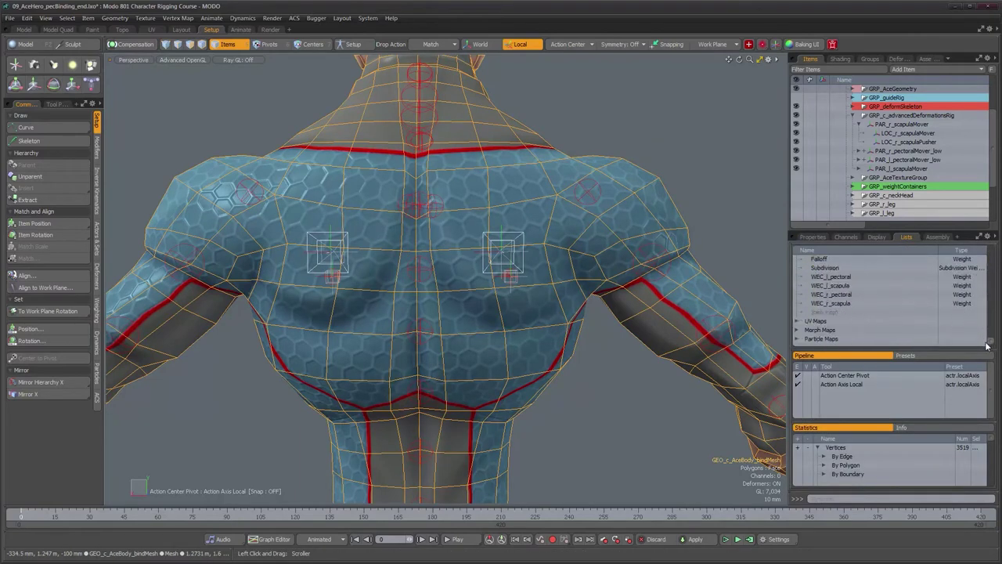
{"action": "left_click", "coordinate": [833, 303]}
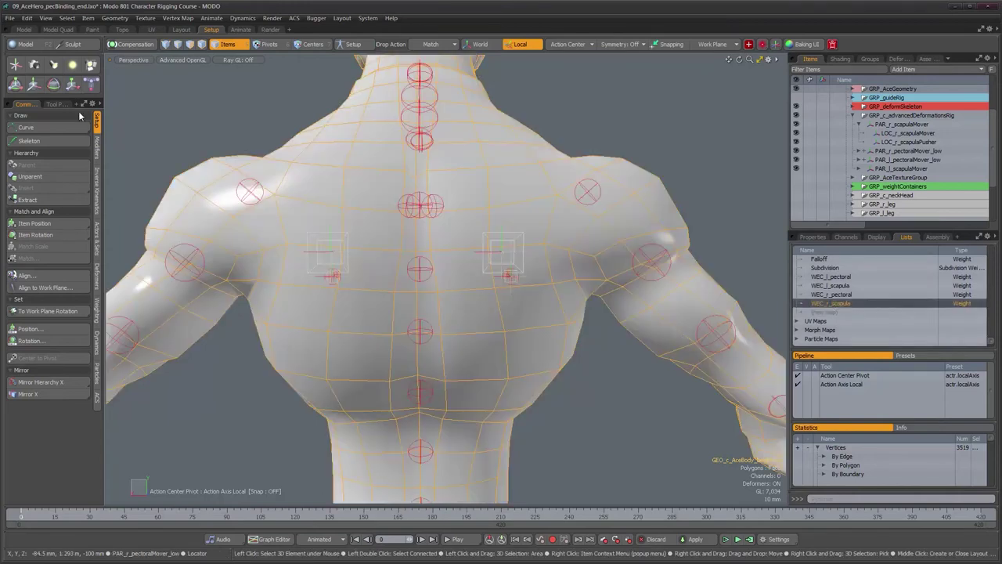
Step: Paint WEC_r_scapula weights over the right shoulder blade, from the spine out to the scapula locators
{"action": "left_click", "coordinate": [97, 308]}
{"action": "left_click", "coordinate": [48, 203]}
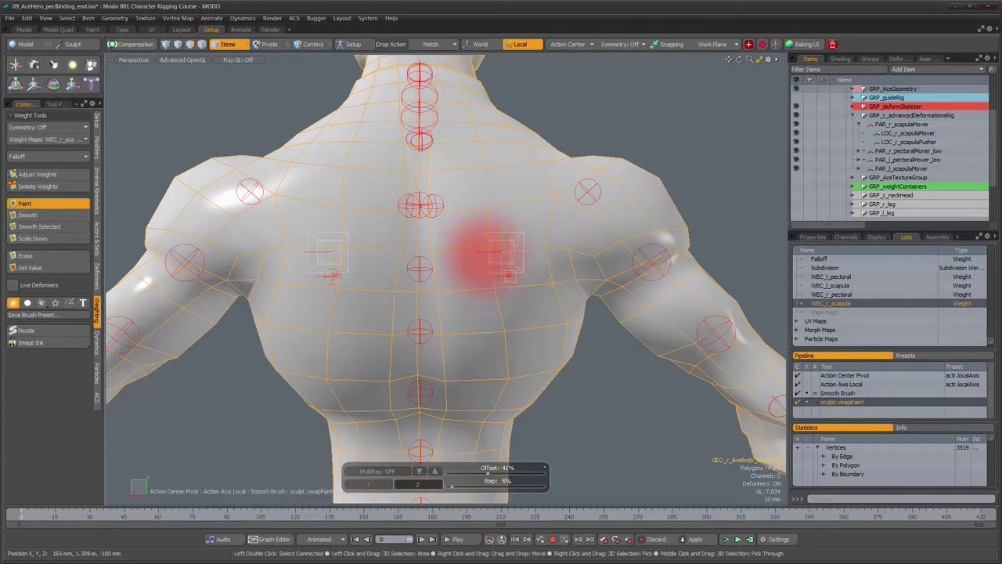
{"action": "mouse_move", "coordinate": [488, 213]}
{"action": "left_mouse_down"}
{"action": "mouse_move", "coordinate": [486, 205]}
{"action": "mouse_move", "coordinate": [454, 235]}
{"action": "mouse_move", "coordinate": [466, 356]}
{"action": "mouse_move", "coordinate": [485, 333]}
{"action": "mouse_move", "coordinate": [545, 318]}
{"action": "mouse_move", "coordinate": [528, 248]}
{"action": "mouse_move", "coordinate": [498, 249]}
{"action": "mouse_move", "coordinate": [493, 267]}
{"action": "left_mouse_up"}
{"action": "mouse_move", "coordinate": [485, 321]}
{"action": "left_mouse_down"}
{"action": "mouse_move", "coordinate": [486, 282]}
{"action": "mouse_move", "coordinate": [470, 310]}
{"action": "mouse_move", "coordinate": [451, 284]}
{"action": "mouse_move", "coordinate": [456, 205]}
{"action": "left_mouse_up"}
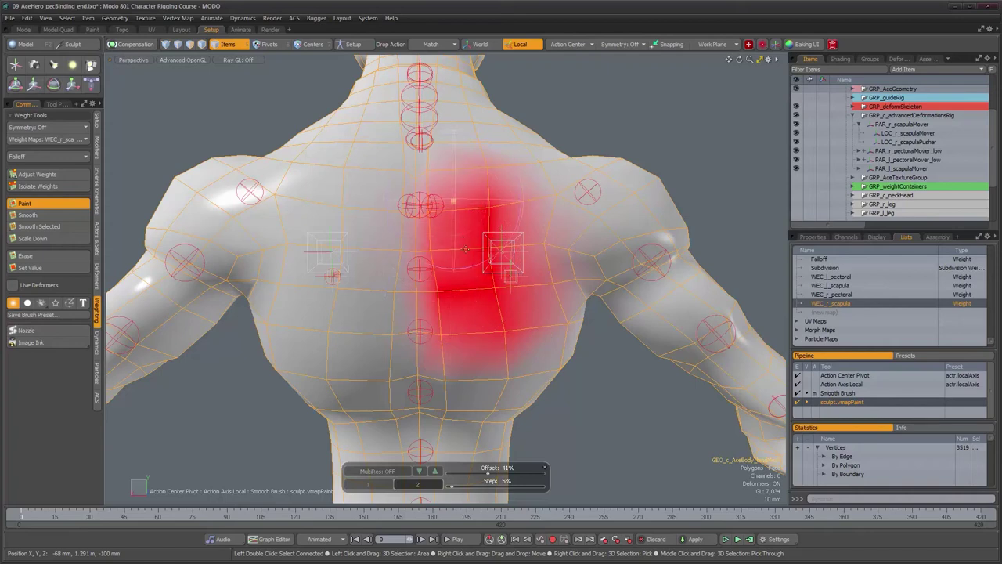
{"action": "left_click_drag", "start_coordinate": [477, 293], "coordinate": [487, 331], "text": "alt"}
{"action": "left_click_drag", "start_coordinate": [362, 279], "coordinate": [383, 255], "text": "alt"}
{"action": "right_click_drag", "start_coordinate": [384, 255], "coordinate": [364, 256]}
{"action": "left_click_drag", "start_coordinate": [399, 259], "coordinate": [392, 227], "text": "alt"}
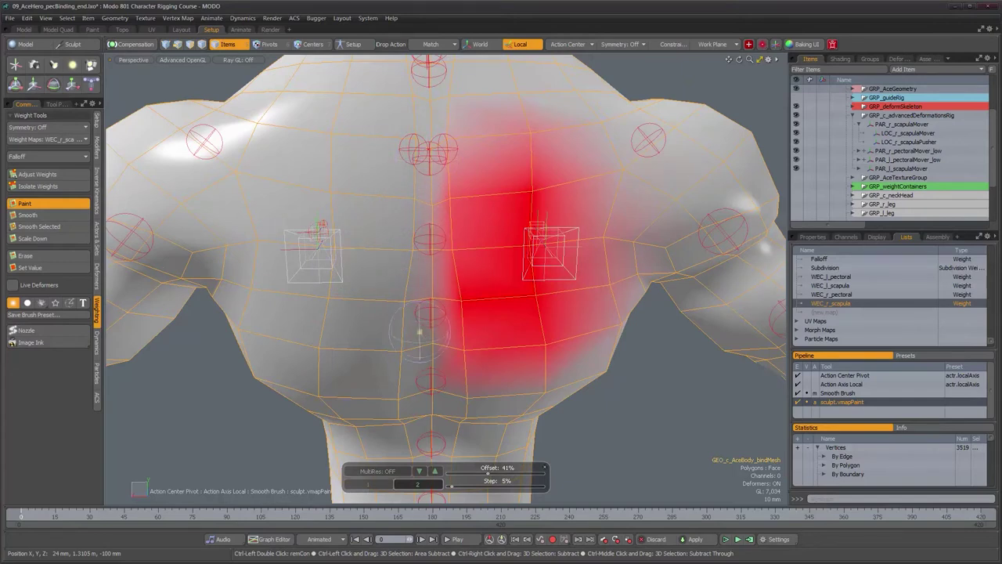
{"action": "left_click_drag", "start_coordinate": [427, 405], "coordinate": [478, 300], "text": "alt"}
{"action": "right_click_drag", "start_coordinate": [478, 300], "coordinate": [429, 303], "text": "alt"}
{"action": "left_click_drag", "start_coordinate": [429, 304], "coordinate": [440, 263], "text": "alt"}
{"action": "left_click_drag", "start_coordinate": [491, 209], "coordinate": [529, 210], "text": "alt"}
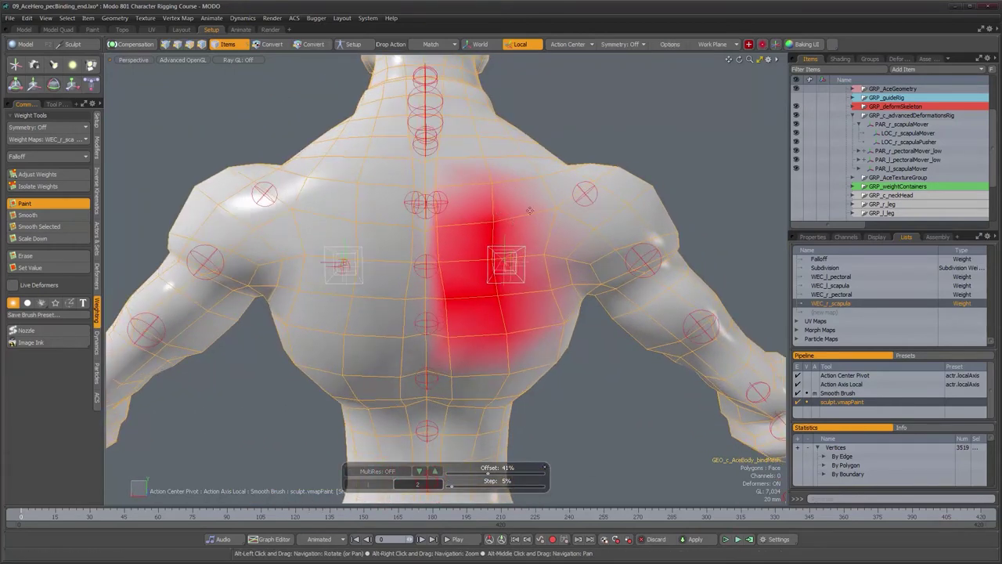
Step: Extend the WEC_r_scapula weights outward toward the right shoulder and armpit, and drop the Paint tool
{"action": "mouse_move", "coordinate": [545, 299]}
{"action": "left_mouse_down", "text": "alt"}
{"action": "mouse_move", "coordinate": [534, 301]}
{"action": "mouse_move", "coordinate": [524, 238]}
{"action": "left_mouse_up", "text": "alt"}
{"action": "left_click", "coordinate": [548, 291]}
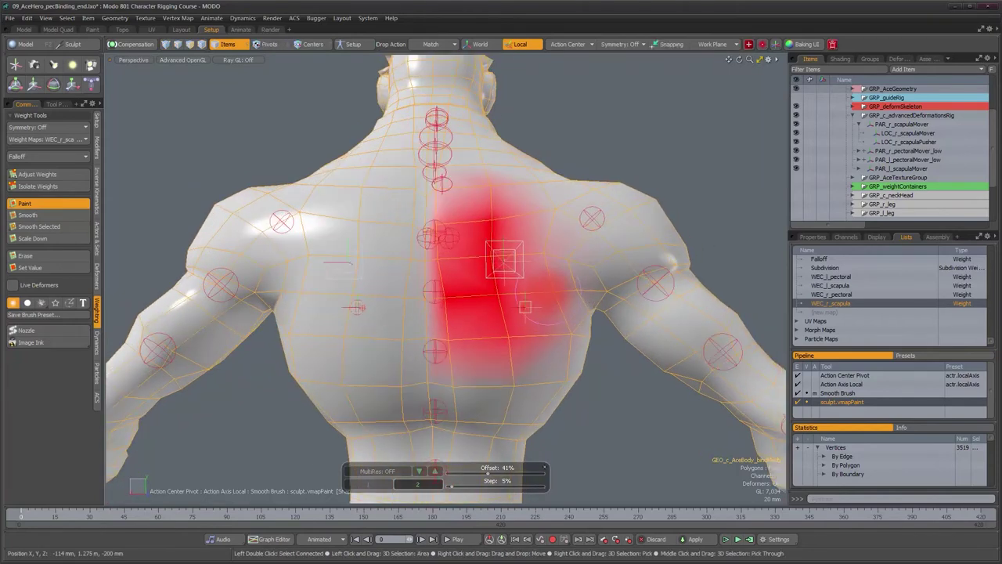
{"action": "left_click_drag", "start_coordinate": [543, 268], "coordinate": [533, 252]}
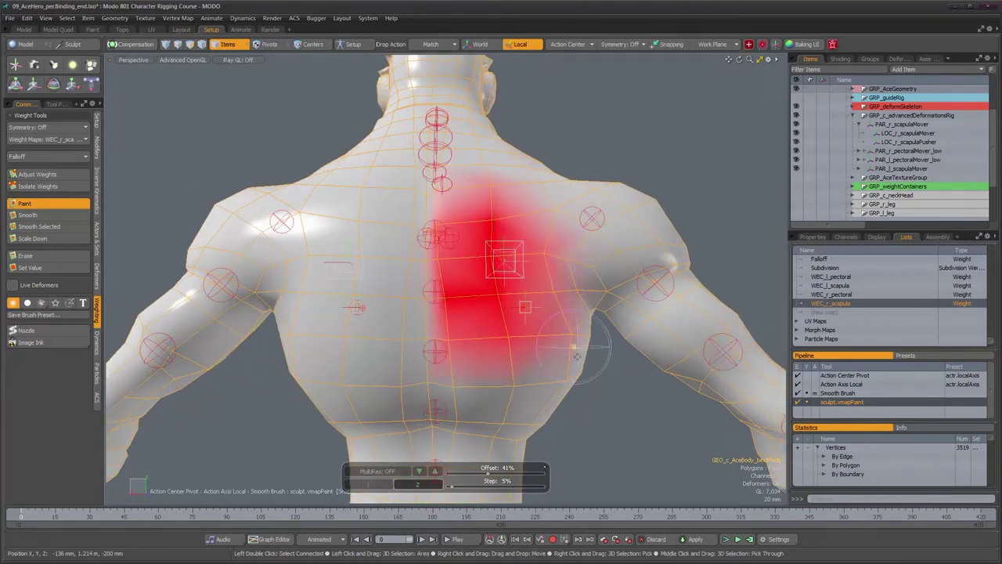
{"action": "mouse_move", "coordinate": [538, 219]}
{"action": "left_mouse_down", "text": "alt"}
{"action": "mouse_move", "coordinate": [565, 318]}
{"action": "mouse_move", "coordinate": [548, 345]}
{"action": "mouse_move", "coordinate": [599, 337]}
{"action": "mouse_move", "coordinate": [548, 348]}
{"action": "mouse_move", "coordinate": [644, 305]}
{"action": "left_mouse_up", "text": "alt"}
{"action": "key", "text": "q"}
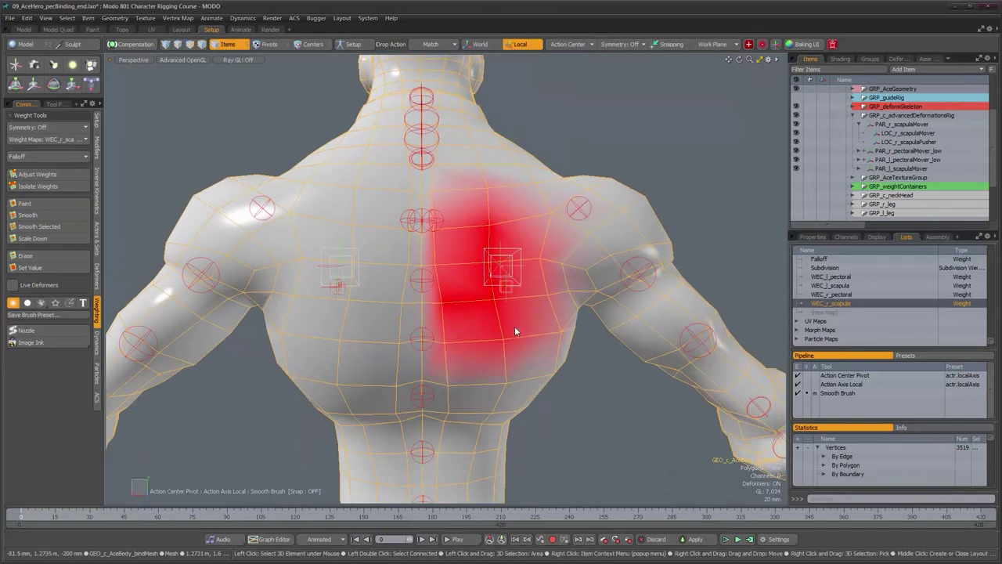
Step: Show the schematic below the 3D view and frame the pectoral mover node networks in the ACE_Clavicle_Arms Rig workspace
{"action": "key", "text": "ctrl+space"}
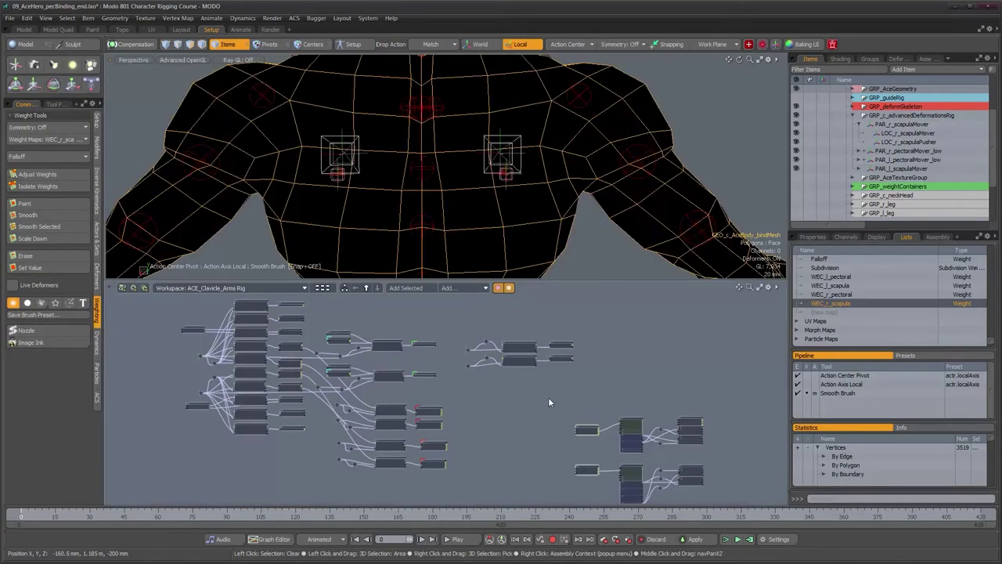
{"action": "left_click_drag", "start_coordinate": [506, 188], "coordinate": [482, 204], "text": "alt"}
{"action": "mouse_move", "coordinate": [621, 412]}
{"action": "left_mouse_down", "text": "alt"}
{"action": "mouse_move", "coordinate": [588, 360]}
{"action": "mouse_move", "coordinate": [560, 348]}
{"action": "left_mouse_up", "text": "alt"}
{"action": "right_click_drag", "start_coordinate": [560, 347], "coordinate": [613, 356], "text": "alt"}
{"action": "left_click_drag", "start_coordinate": [573, 390], "coordinate": [549, 337], "text": "alt"}
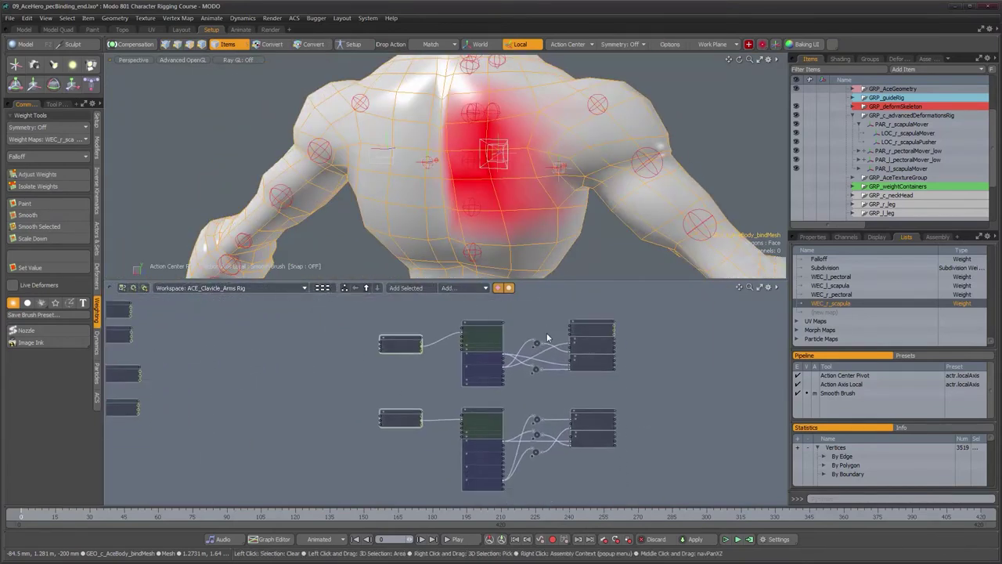
{"action": "scroll", "coordinate": [519, 329], "scroll_direction": "up", "scroll_amount": 5}
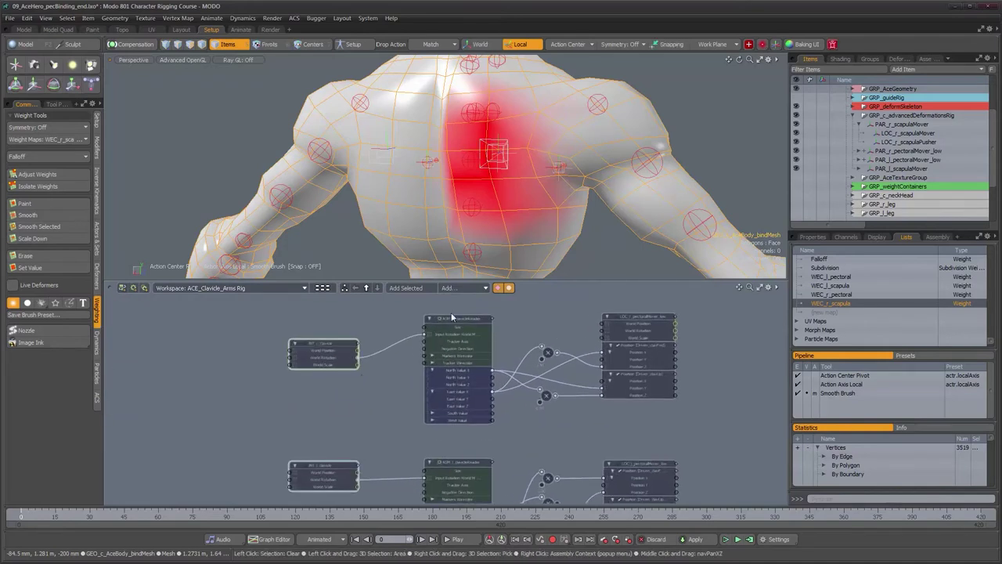
{"action": "right_click_drag", "start_coordinate": [447, 334], "coordinate": [371, 351], "text": "alt"}
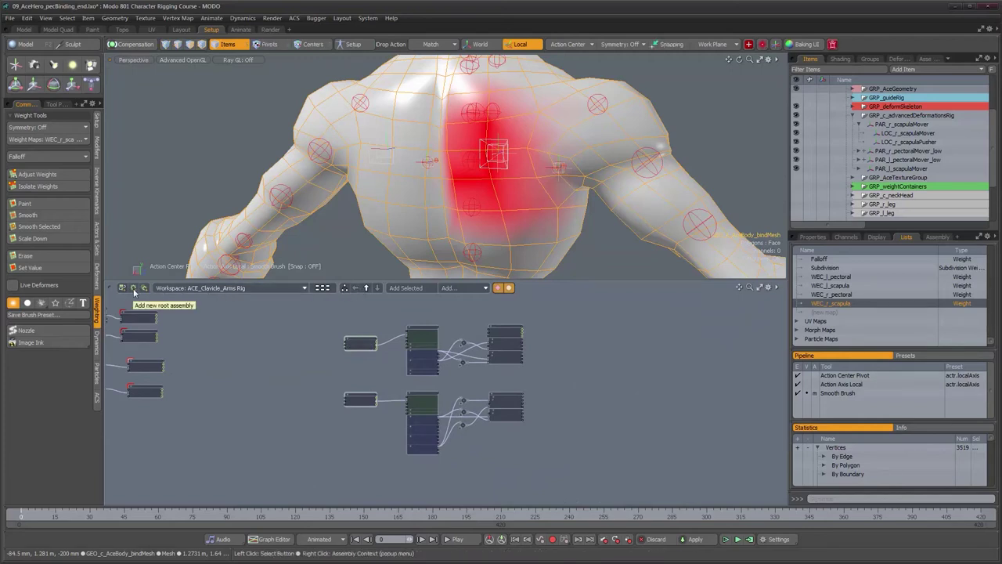
Step: Create a new schematic workspace named ACE_advancedDeformations without making it active
{"action": "left_click", "coordinate": [122, 290]}
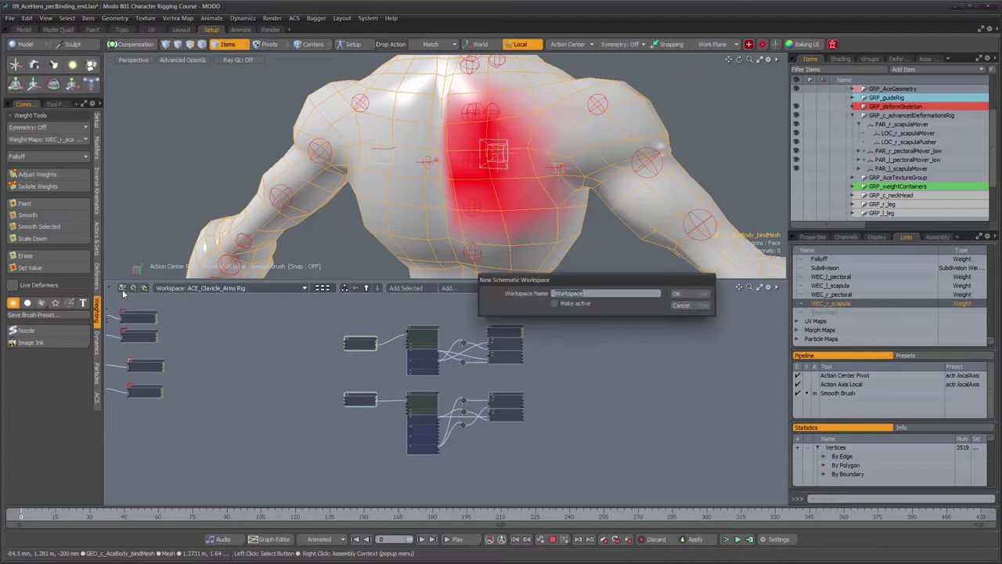
{"action": "type", "text": "ACE_advancedDeformations"}
{"action": "left_click", "coordinate": [685, 295]}
{"action": "left_click_drag", "start_coordinate": [545, 354], "coordinate": [588, 353], "text": "alt"}
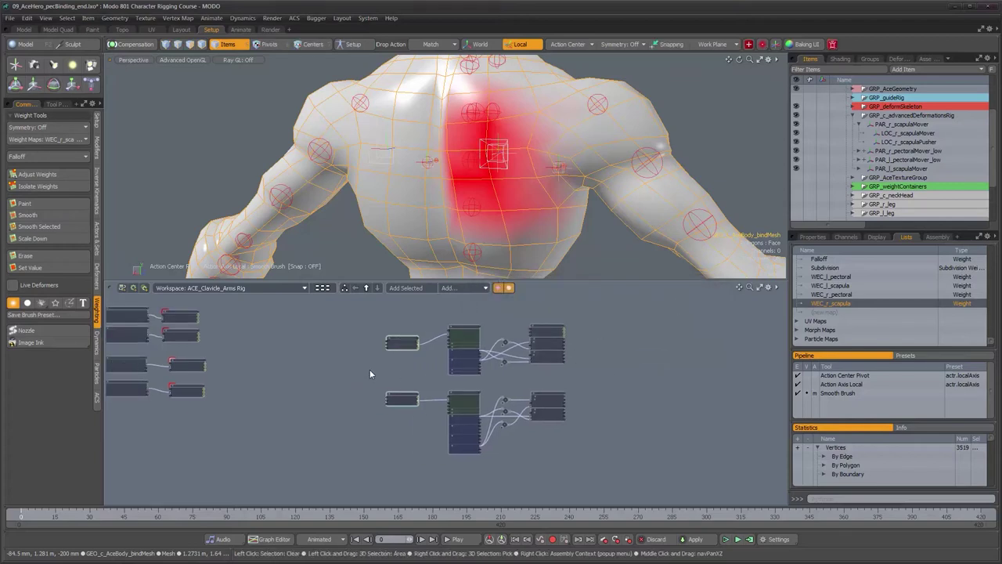
Step: Move both clavicle reader and pectoral mover node networks from ACE_Clavicle_Arms Rig to the ACE_advancedDeformations workspace
{"action": "left_click_drag", "start_coordinate": [371, 327], "coordinate": [628, 484]}
{"action": "right_click", "coordinate": [545, 391]}
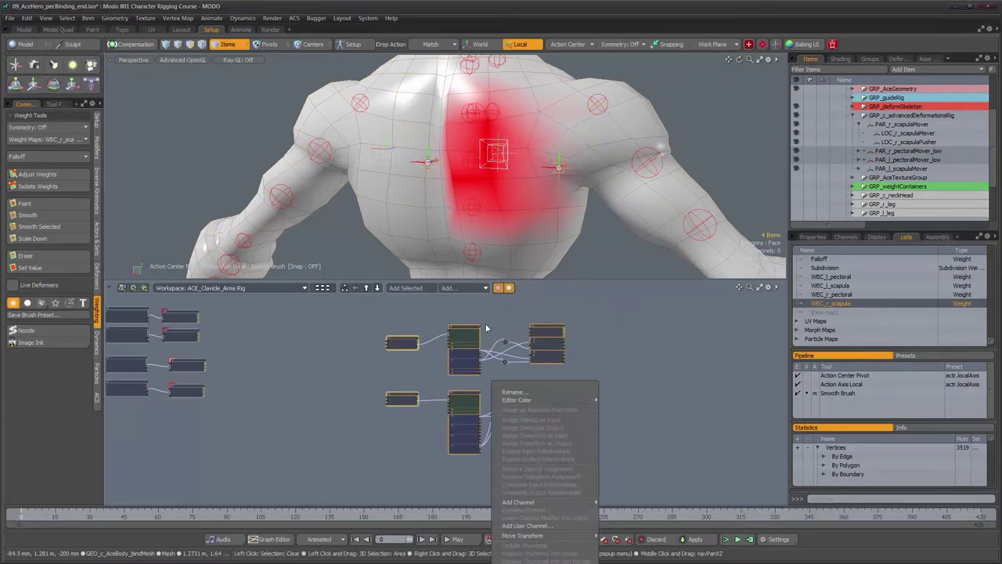
{"action": "key", "text": "Escape"}
{"action": "right_click", "coordinate": [551, 324]}
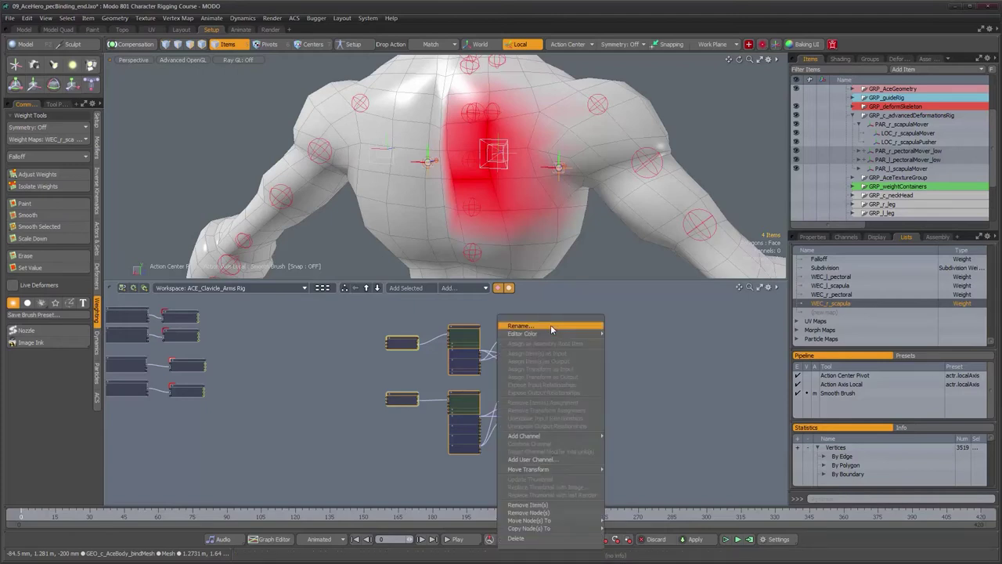
{"action": "mouse_move", "coordinate": [566, 523]}
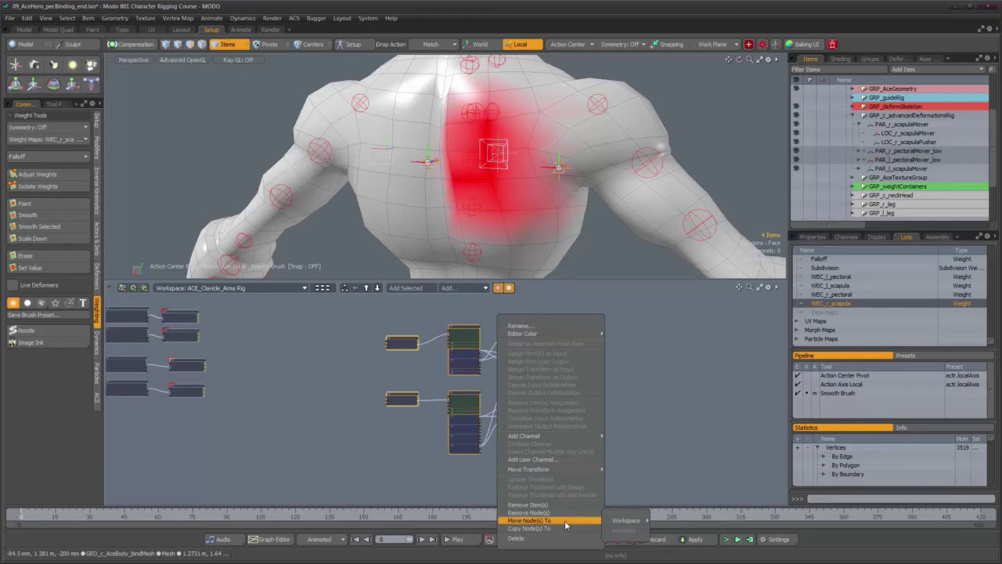
{"action": "mouse_move", "coordinate": [624, 520]}
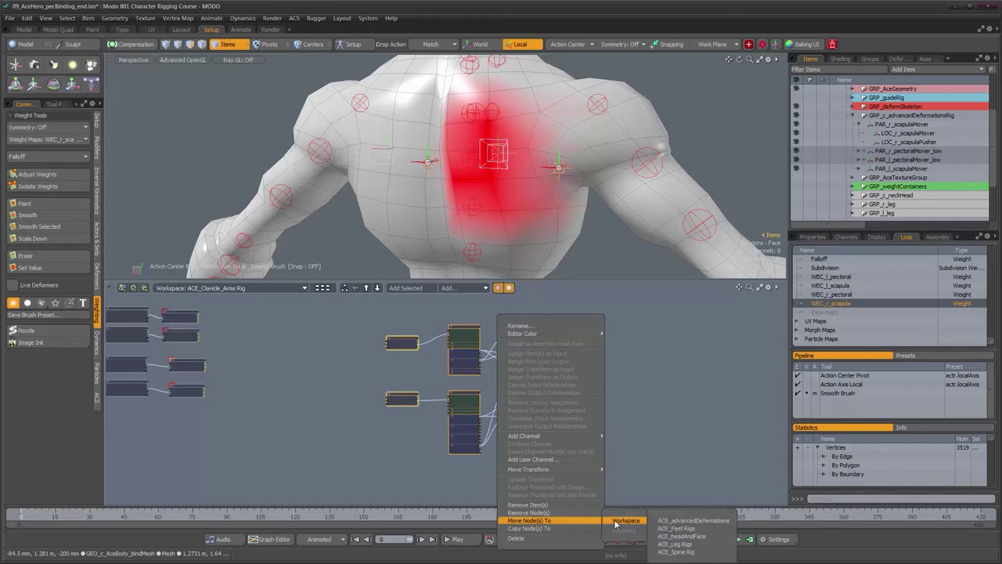
{"action": "left_click", "coordinate": [691, 525]}
Step: Switch the schematic to the ACE_advancedDeformations workspace, frame both clavicle networks and clear the selection
{"action": "middle_click_drag", "start_coordinate": [497, 379], "coordinate": [665, 376], "text": "alt"}
{"action": "right_click_drag", "start_coordinate": [666, 376], "coordinate": [464, 379], "text": "alt"}
{"action": "middle_click_drag", "start_coordinate": [464, 379], "coordinate": [453, 431], "text": "alt"}
{"action": "right_click_drag", "start_coordinate": [446, 391], "coordinate": [482, 382], "text": "alt"}
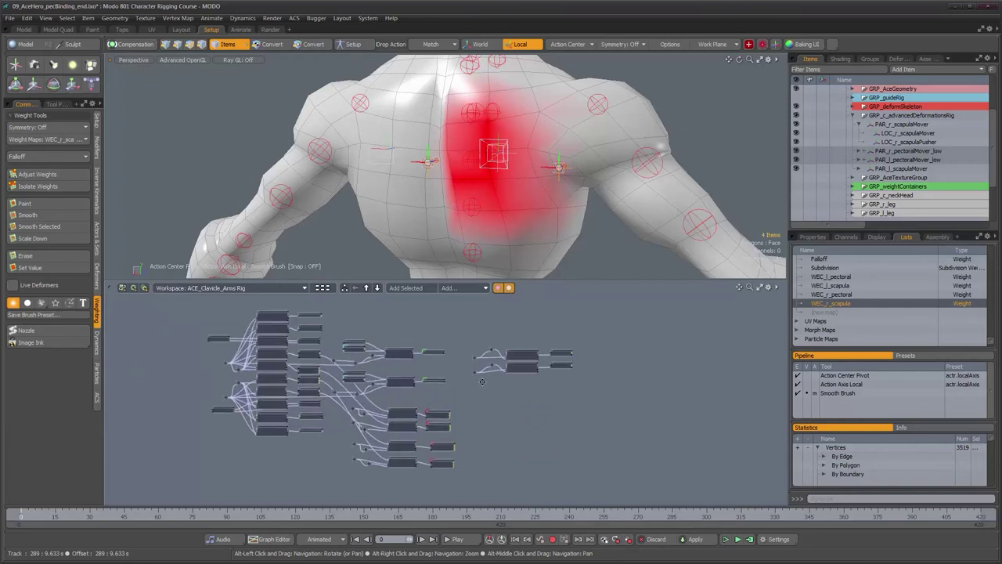
{"action": "left_click", "coordinate": [299, 290]}
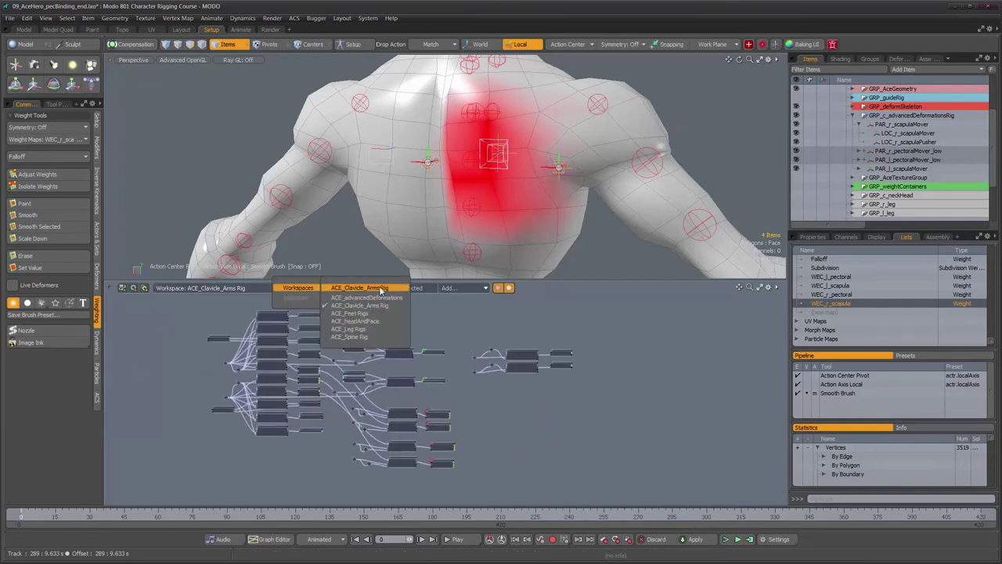
{"action": "left_click", "coordinate": [366, 298]}
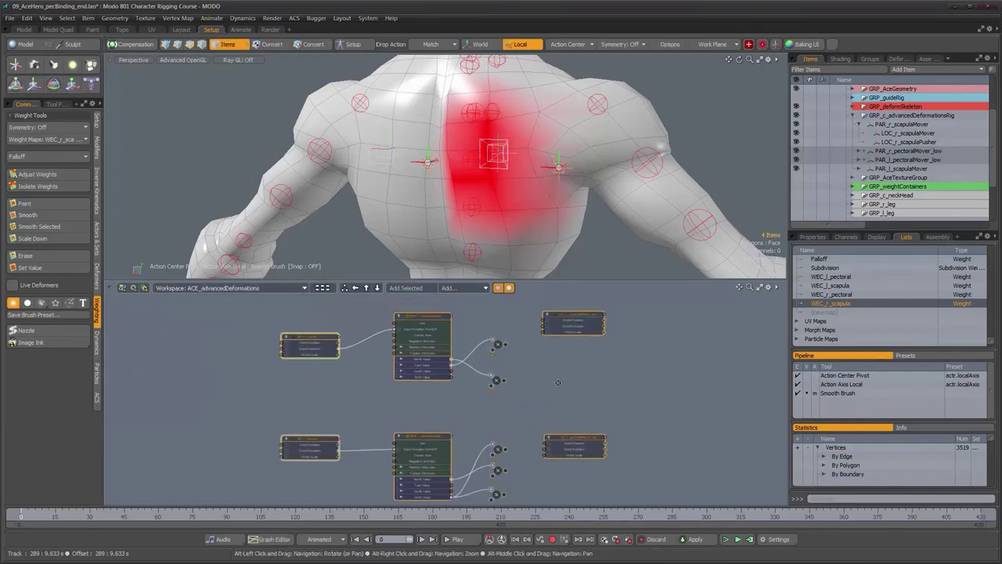
{"action": "scroll", "coordinate": [558, 382], "scroll_direction": "up", "scroll_amount": 5}
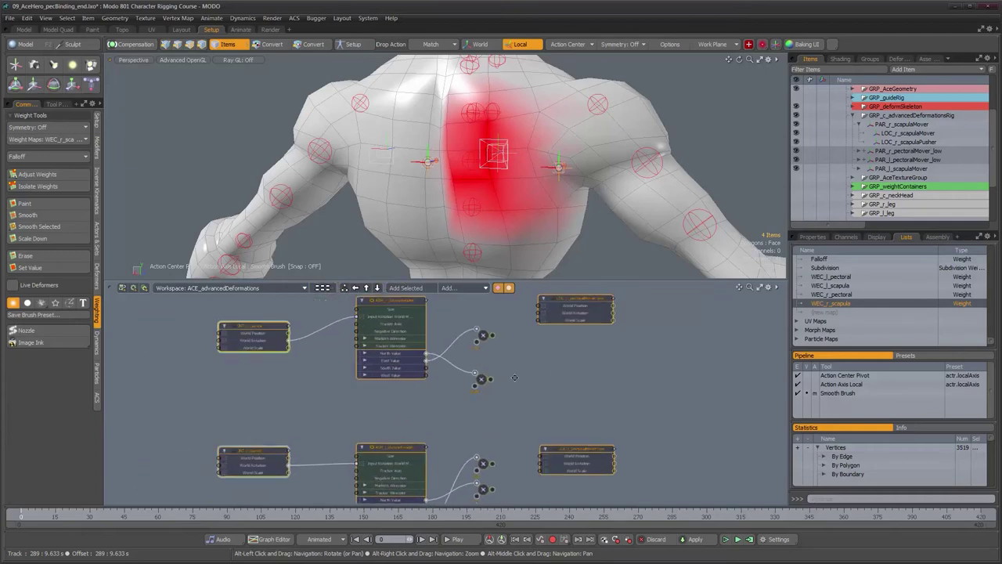
{"action": "left_click_drag", "start_coordinate": [535, 394], "coordinate": [528, 393], "text": "alt"}
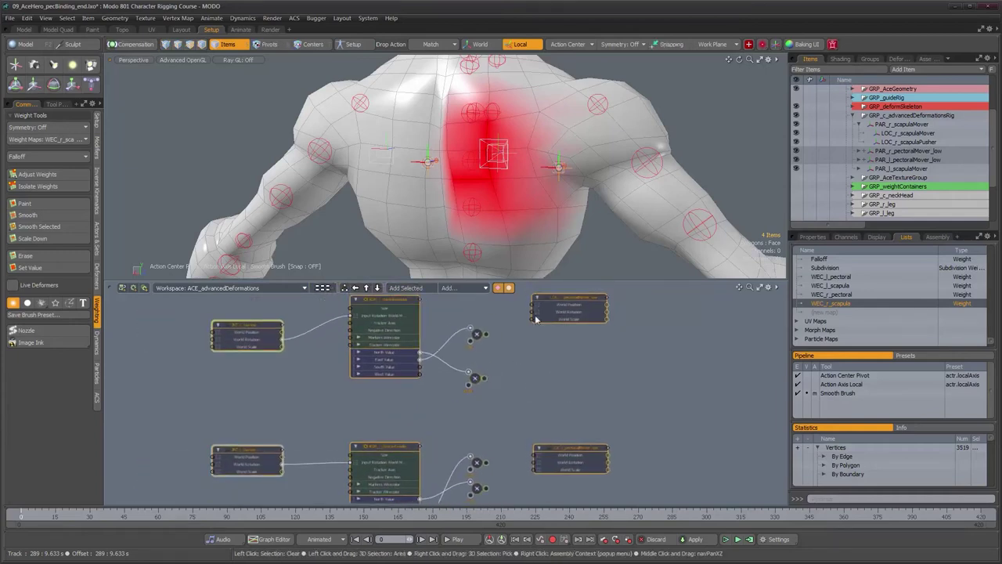
{"action": "right_click_drag", "start_coordinate": [575, 351], "coordinate": [512, 343], "text": "alt"}
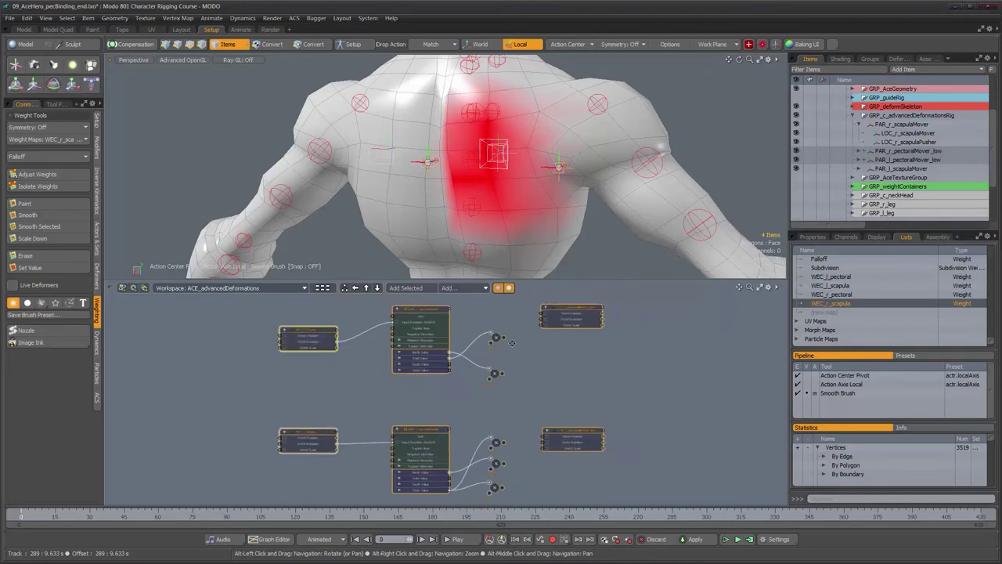
{"action": "mouse_move", "coordinate": [577, 308]}
{"action": "left_mouse_down", "text": "alt"}
{"action": "mouse_move", "coordinate": [649, 311]}
{"action": "mouse_move", "coordinate": [583, 314]}
{"action": "left_mouse_up", "text": "alt"}
{"action": "left_click", "coordinate": [592, 423]}
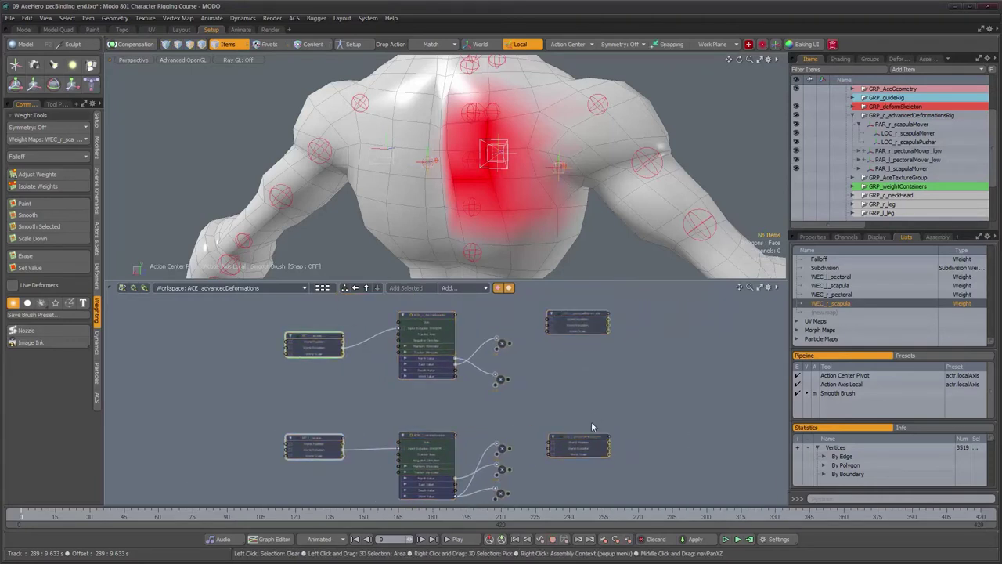
Step: Expand the right network's multiply node outputs to expose their linked position channels, and shift the pectoral mover node clear of them
{"action": "double_click", "coordinate": [509, 380]}
{"action": "left_click_drag", "start_coordinate": [549, 375], "coordinate": [595, 356]}
{"action": "double_click", "coordinate": [509, 344]}
{"action": "right_click_drag", "start_coordinate": [616, 373], "coordinate": [649, 382], "text": "alt"}
Step: Move the lower network's pectoral mover node away from its multiply nodes so the linked position channels are laid out clearly
{"action": "left_click_drag", "start_coordinate": [566, 426], "coordinate": [566, 382], "text": "alt"}
{"action": "right_click_drag", "start_coordinate": [565, 382], "coordinate": [546, 405], "text": "alt"}
{"action": "left_click_drag", "start_coordinate": [546, 405], "coordinate": [542, 358], "text": "alt"}
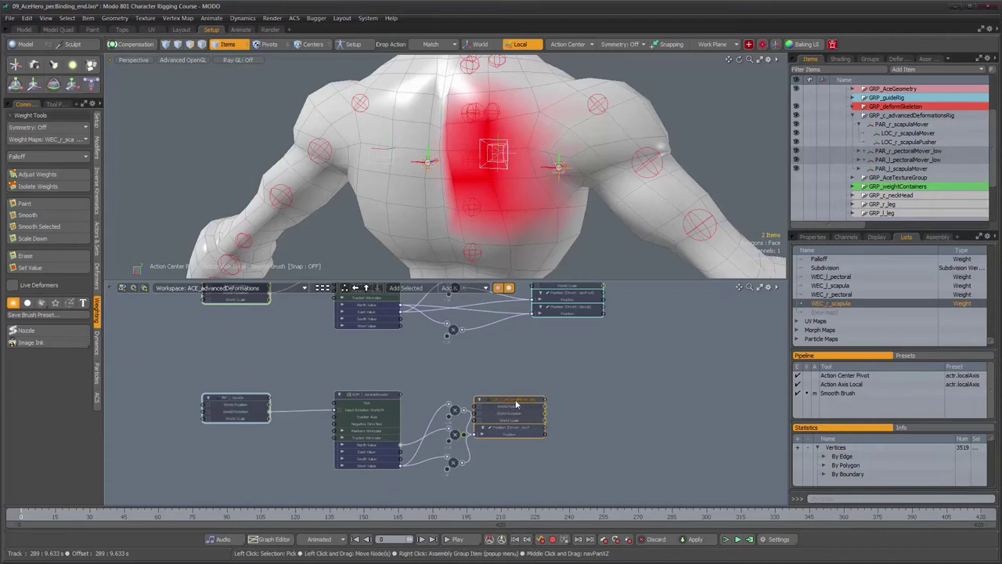
{"action": "left_click_drag", "start_coordinate": [516, 401], "coordinate": [588, 401]}
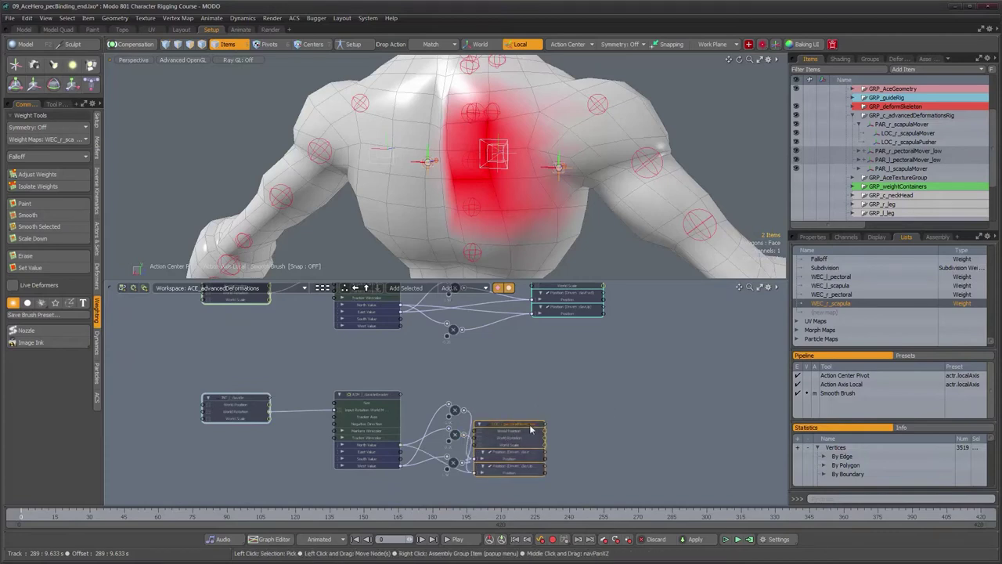
{"action": "left_click_drag", "start_coordinate": [528, 425], "coordinate": [586, 400]}
{"action": "left_click_drag", "start_coordinate": [537, 373], "coordinate": [484, 437], "text": "alt"}
{"action": "left_click_drag", "start_coordinate": [513, 406], "coordinate": [561, 402], "text": "alt"}
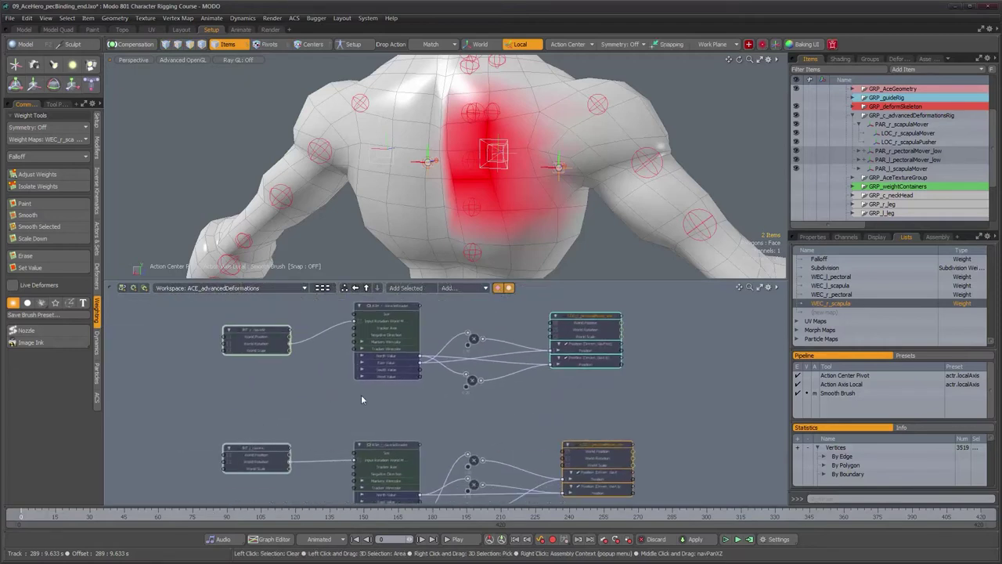
Step: Line up the JNT_r_clavicle node with the clavicle reader's rotation input and frame the right clavicle network
{"action": "left_click_drag", "start_coordinate": [266, 333], "coordinate": [256, 316]}
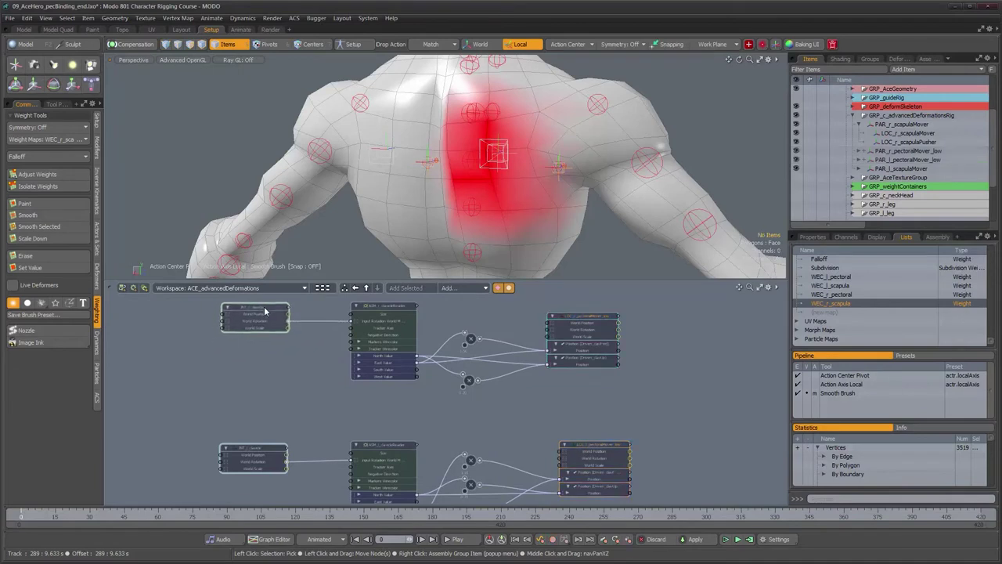
{"action": "left_click_drag", "start_coordinate": [266, 354], "coordinate": [276, 392], "text": "alt"}
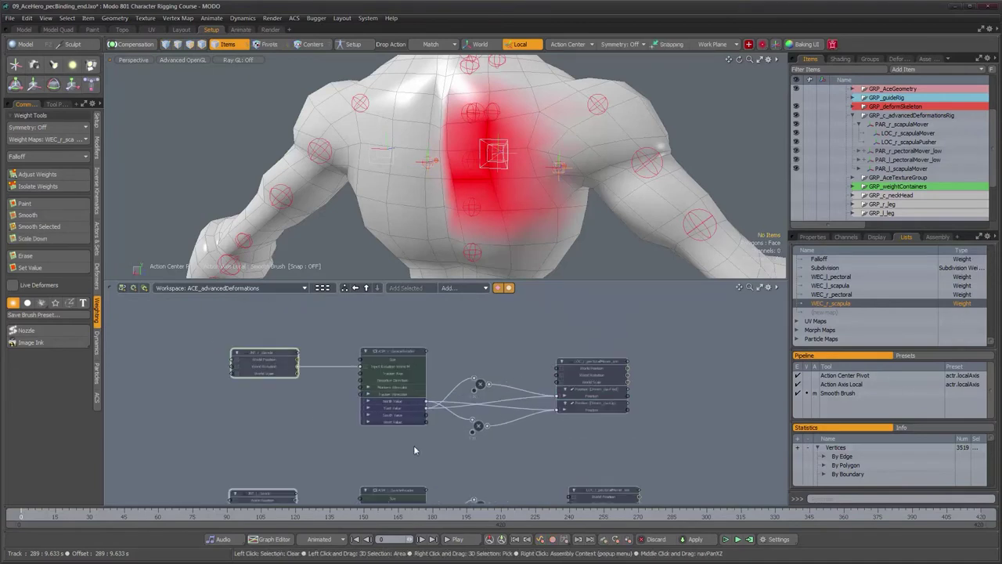
{"action": "left_click_drag", "start_coordinate": [435, 439], "coordinate": [416, 449], "text": "alt"}
{"action": "right_click_drag", "start_coordinate": [416, 450], "coordinate": [439, 450], "text": "alt"}
{"action": "left_click_drag", "start_coordinate": [437, 437], "coordinate": [435, 457], "text": "alt"}
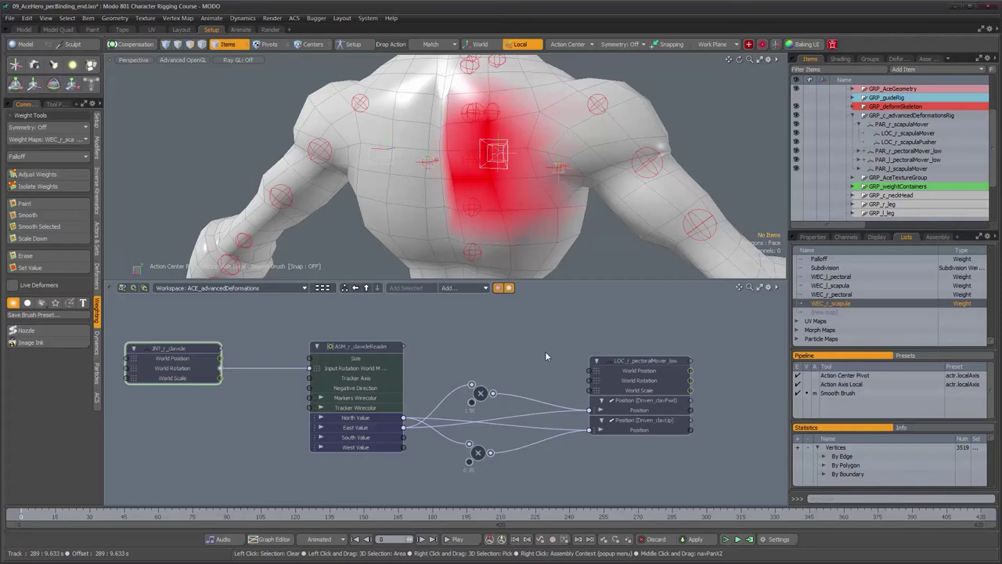
Step: Move the ASM_r_clavicleReader node closer to JNT_r_clavicle, leaving more room before the multiply nodes
{"action": "left_click", "coordinate": [354, 356]}
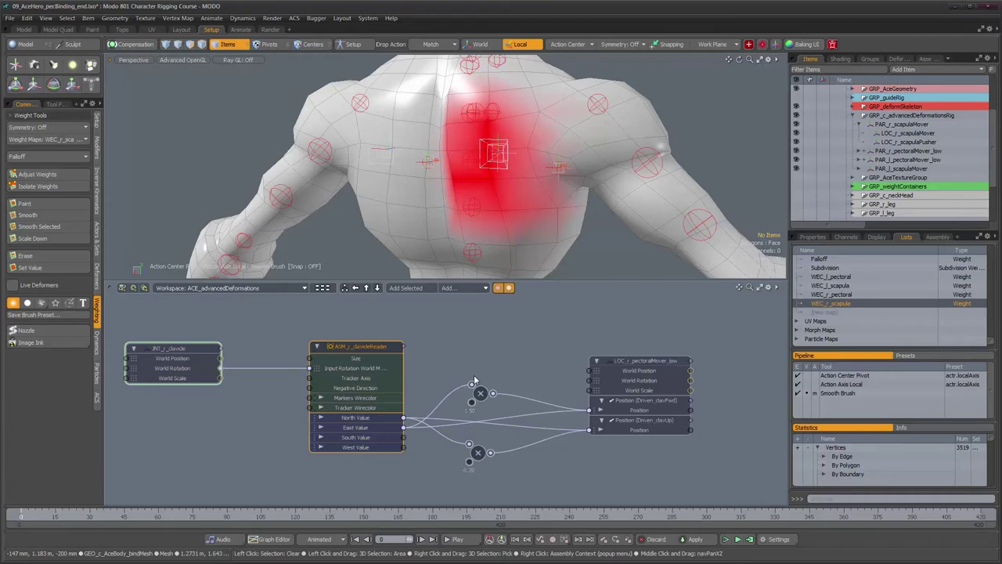
{"action": "left_click_drag", "start_coordinate": [599, 177], "coordinate": [495, 157], "text": "alt"}
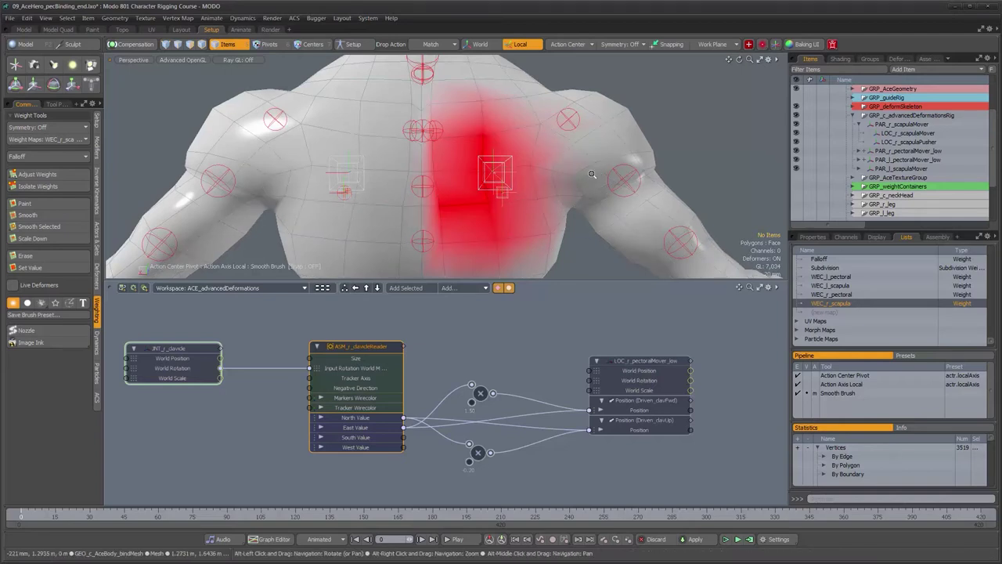
{"action": "right_click_drag", "start_coordinate": [592, 174], "coordinate": [556, 174], "text": "alt"}
{"action": "middle_click_drag", "start_coordinate": [556, 174], "coordinate": [531, 238], "text": "alt"}
{"action": "right_click_drag", "start_coordinate": [531, 238], "coordinate": [505, 238], "text": "alt"}
{"action": "middle_click_drag", "start_coordinate": [504, 237], "coordinate": [490, 204], "text": "alt"}
{"action": "left_click_drag", "start_coordinate": [491, 204], "coordinate": [531, 212], "text": "alt"}
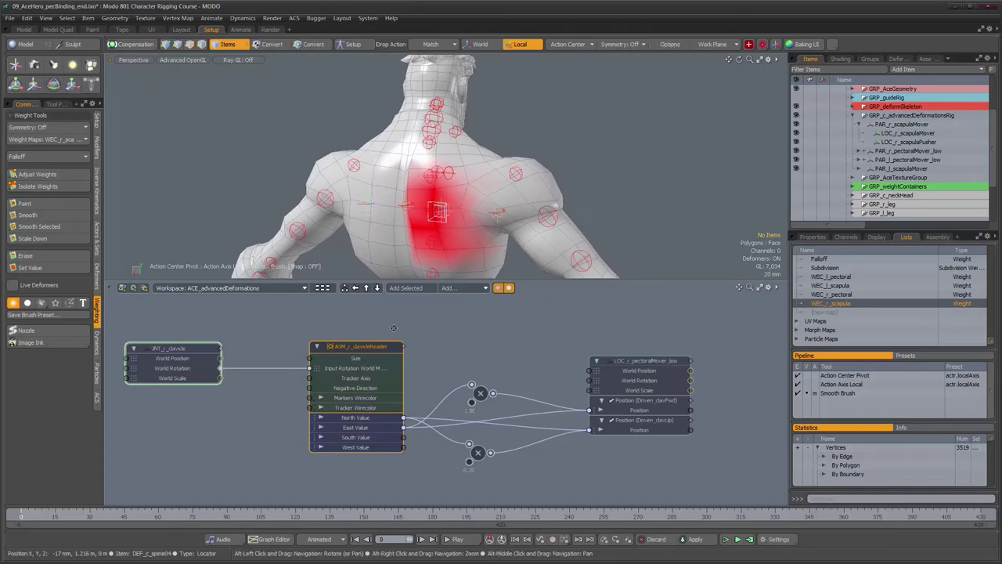
{"action": "left_click_drag", "start_coordinate": [462, 187], "coordinate": [521, 129], "text": "alt"}
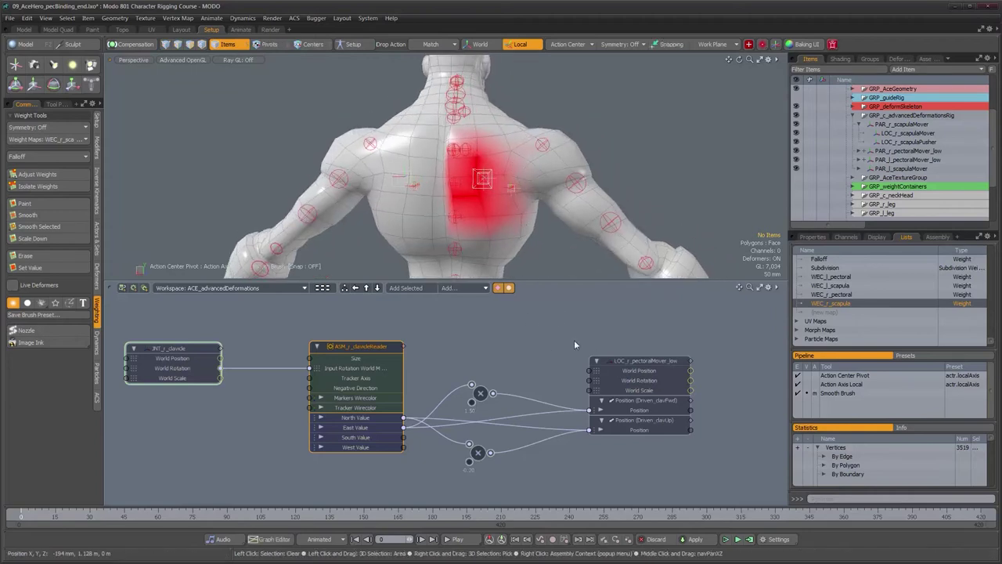
{"action": "left_click_drag", "start_coordinate": [380, 348], "coordinate": [346, 354]}
{"action": "key", "text": "alt"}
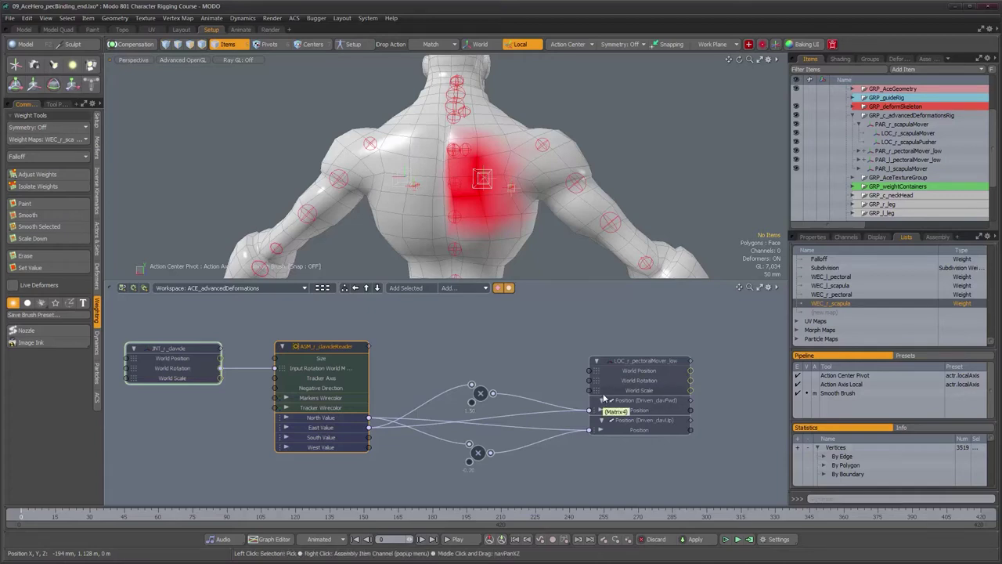
Step: Scrub the timeline to frame 330 and examine the right scapula weights with the arm raised
{"action": "mouse_move", "coordinate": [697, 515]}
{"action": "left_mouse_down"}
{"action": "mouse_move", "coordinate": [855, 517]}
{"action": "mouse_move", "coordinate": [727, 517]}
{"action": "mouse_move", "coordinate": [776, 517]}
{"action": "left_mouse_up"}
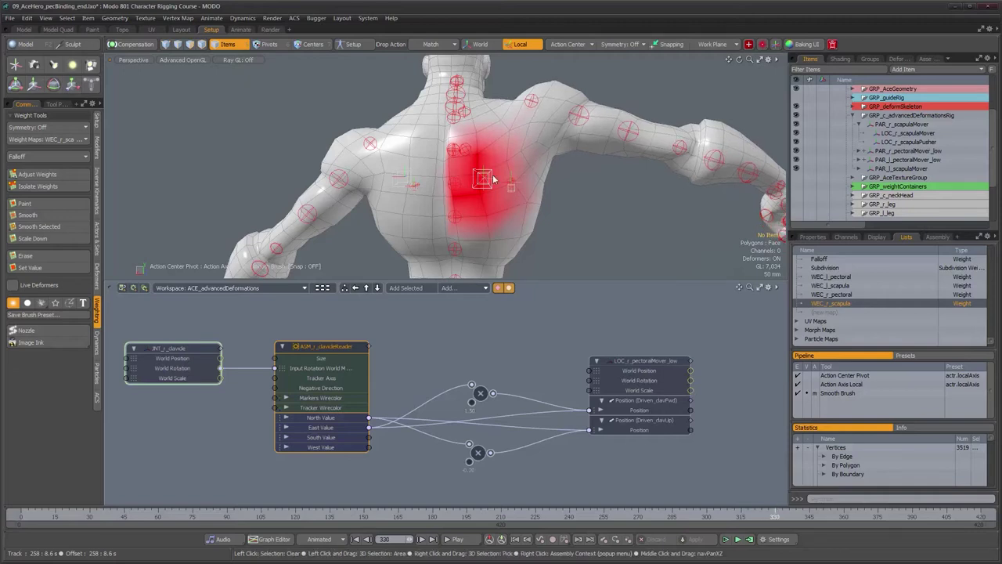
{"action": "left_click_drag", "start_coordinate": [470, 170], "coordinate": [497, 167], "text": "alt"}
{"action": "scroll", "coordinate": [497, 166], "scroll_direction": "up", "scroll_amount": 2}
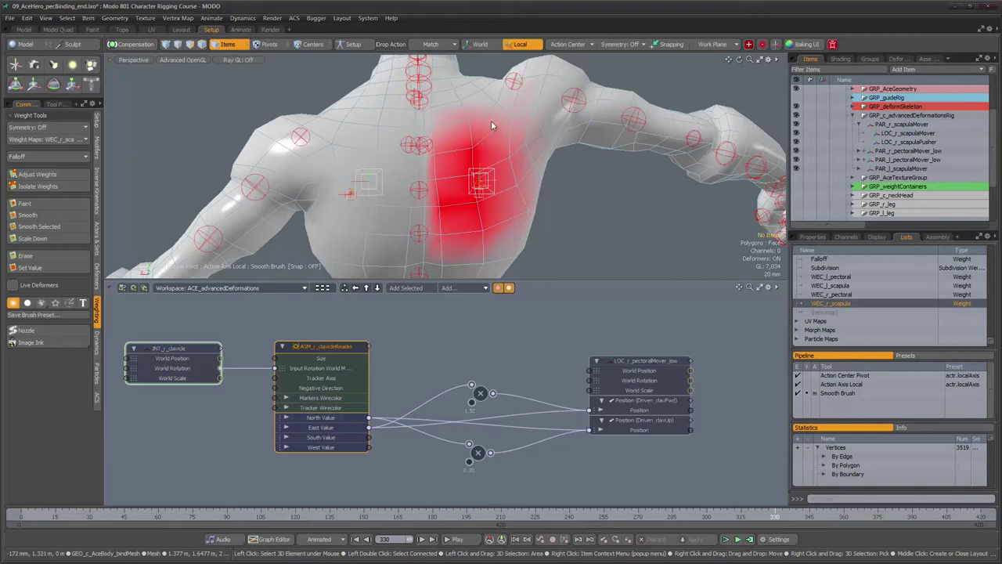
{"action": "left_click_drag", "start_coordinate": [532, 205], "coordinate": [509, 179], "text": "alt"}
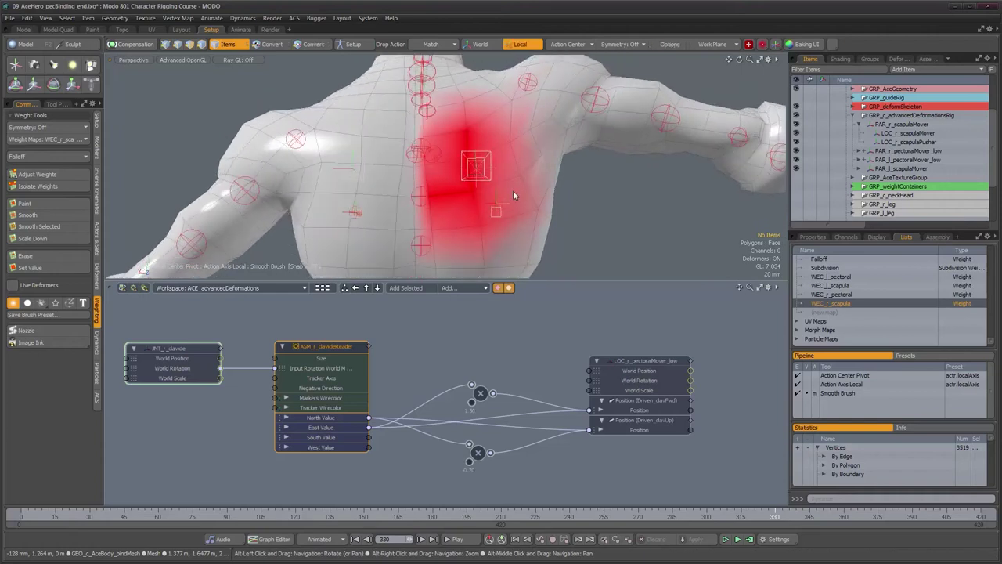
Step: Paint stronger WEC_r_scapula weights on the body mesh across the right shoulder blade and up toward the shoulder, and drop the Paint tool
{"action": "left_click", "coordinate": [516, 193]}
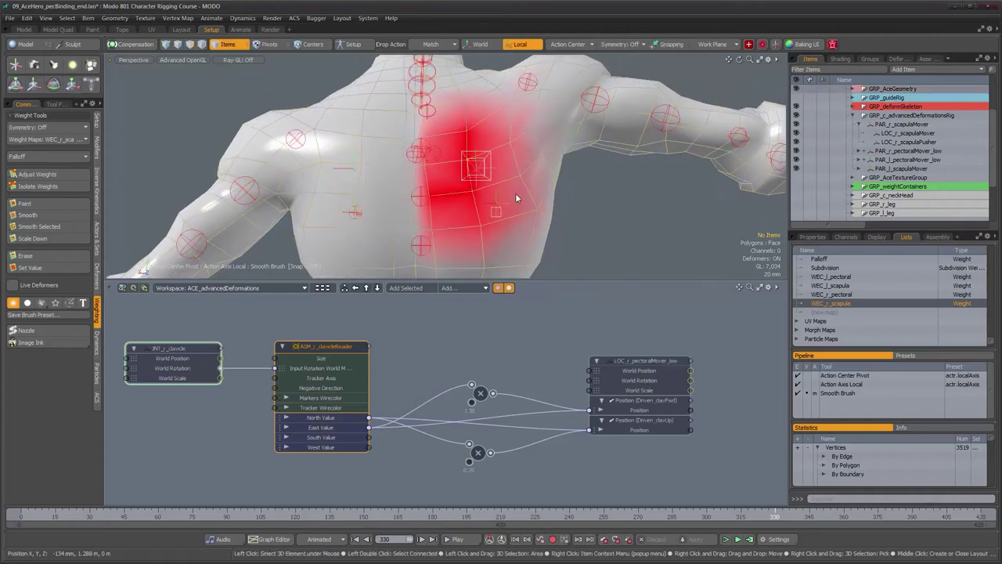
{"action": "left_click", "coordinate": [49, 206]}
{"action": "mouse_move", "coordinate": [538, 210]}
{"action": "left_mouse_down"}
{"action": "mouse_move", "coordinate": [548, 210]}
{"action": "mouse_move", "coordinate": [527, 212]}
{"action": "mouse_move", "coordinate": [499, 167]}
{"action": "mouse_move", "coordinate": [514, 246]}
{"action": "left_mouse_up"}
{"action": "mouse_move", "coordinate": [506, 164]}
{"action": "left_mouse_down"}
{"action": "mouse_move", "coordinate": [502, 152]}
{"action": "mouse_move", "coordinate": [499, 162]}
{"action": "left_mouse_up"}
{"action": "left_click_drag", "start_coordinate": [439, 207], "coordinate": [436, 201]}
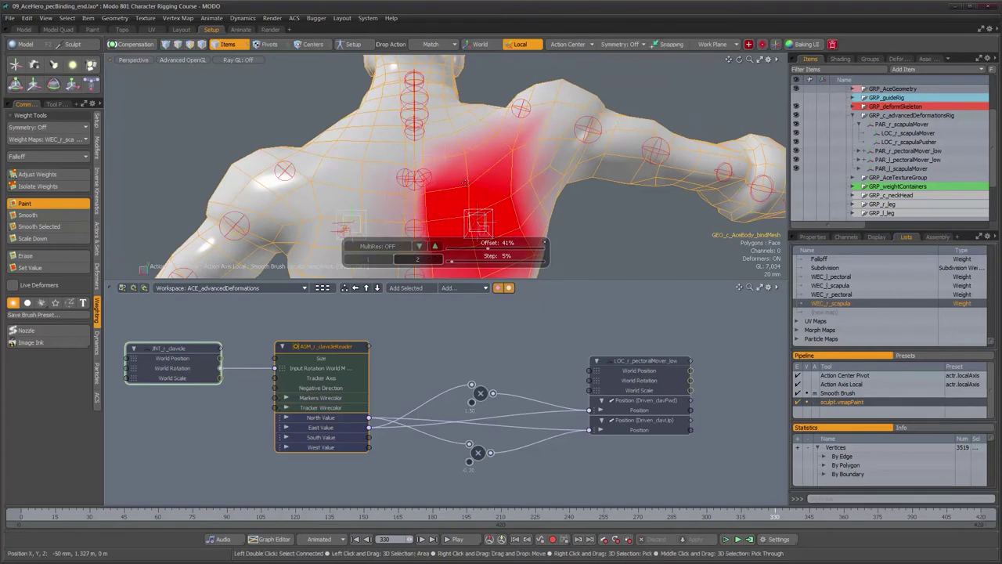
{"action": "mouse_move", "coordinate": [453, 155]}
{"action": "left_mouse_down"}
{"action": "mouse_move", "coordinate": [452, 165]}
{"action": "mouse_move", "coordinate": [460, 123]}
{"action": "mouse_move", "coordinate": [452, 157]}
{"action": "mouse_move", "coordinate": [512, 168]}
{"action": "mouse_move", "coordinate": [467, 178]}
{"action": "mouse_move", "coordinate": [450, 167]}
{"action": "left_mouse_up"}
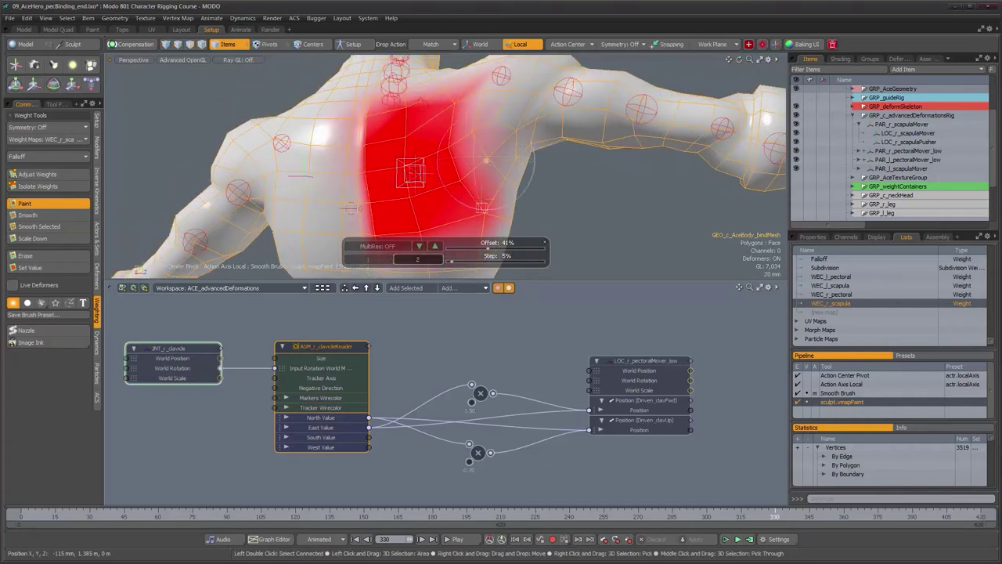
{"action": "mouse_move", "coordinate": [435, 133]}
{"action": "left_mouse_down", "text": "alt"}
{"action": "mouse_move", "coordinate": [549, 209]}
{"action": "mouse_move", "coordinate": [509, 213]}
{"action": "mouse_move", "coordinate": [524, 201]}
{"action": "left_mouse_up", "text": "alt"}
{"action": "key", "text": "space"}
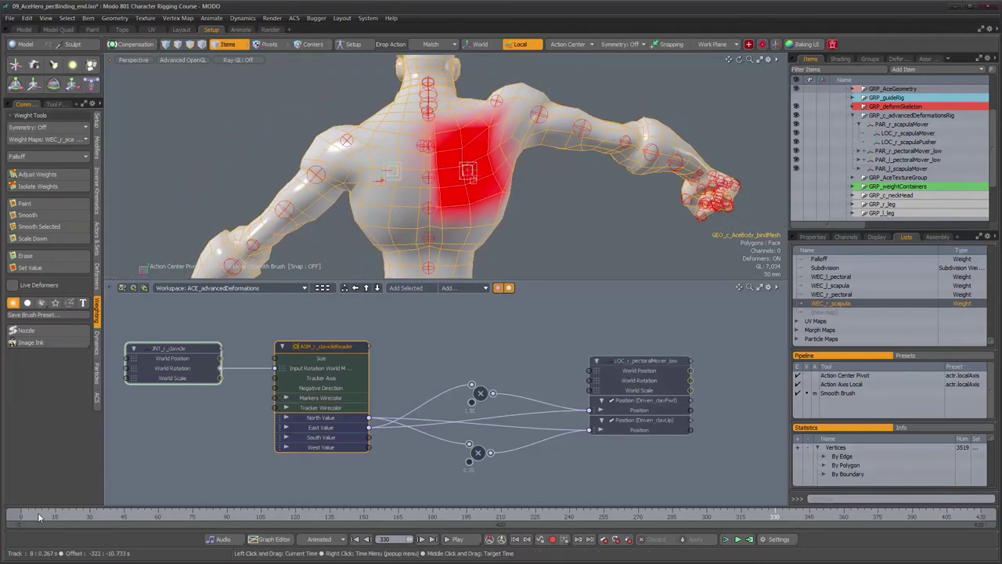
Step: Add a Capsule Falloff item to the scene and frame it together with the whole character
{"action": "left_click_drag", "start_coordinate": [618, 220], "coordinate": [639, 222], "text": "alt"}
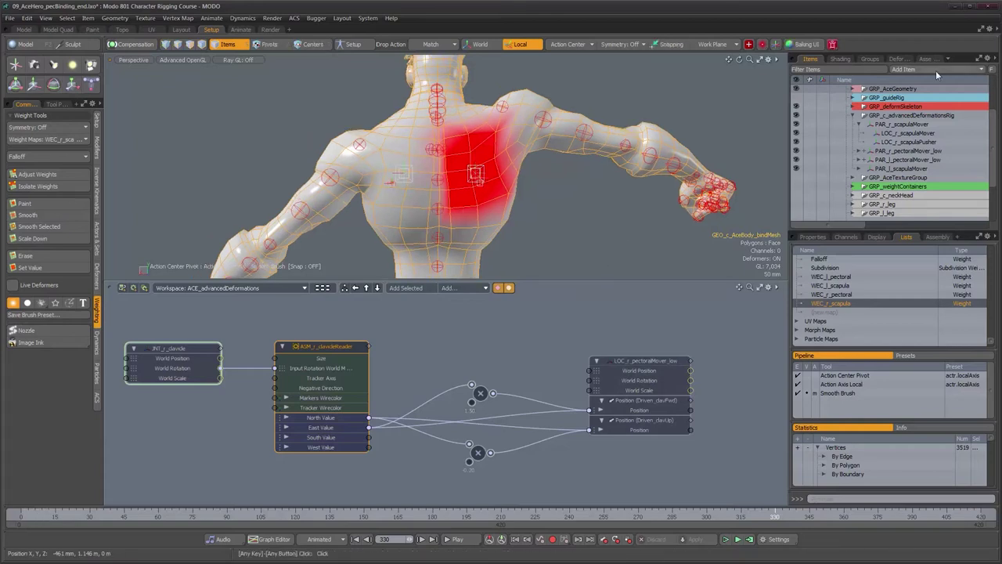
{"action": "left_click", "coordinate": [935, 69]}
{"action": "left_click", "coordinate": [982, 72]}
{"action": "right_click_drag", "start_coordinate": [604, 218], "coordinate": [487, 219], "text": "alt"}
{"action": "middle_click_drag", "start_coordinate": [487, 219], "coordinate": [428, 178], "text": "alt"}
{"action": "right_click_drag", "start_coordinate": [458, 212], "coordinate": [537, 212], "text": "alt"}
{"action": "left_click_drag", "start_coordinate": [537, 213], "coordinate": [516, 205], "text": "alt"}
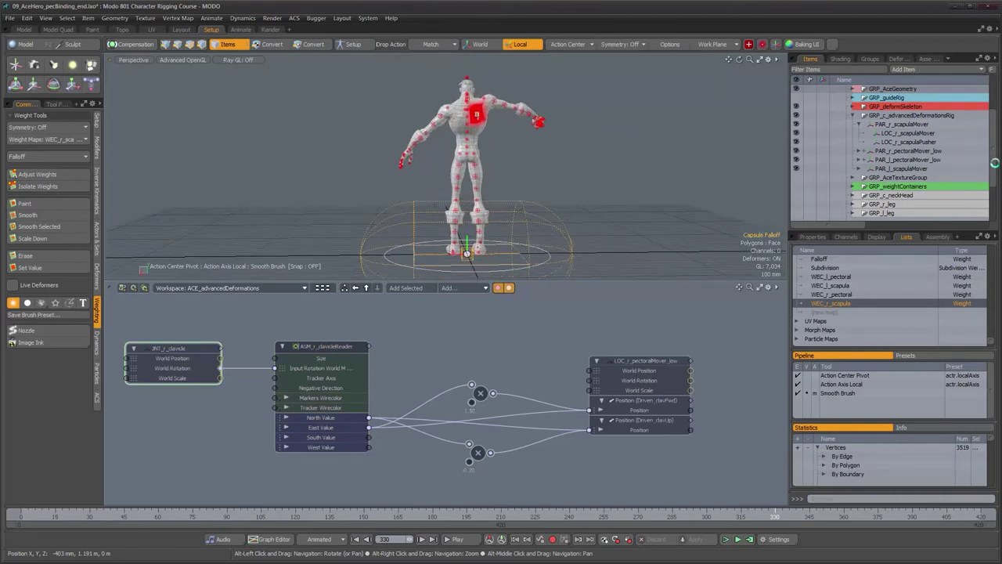
Step: Parent the Capsule Falloff under LOC_r_scapulaMover inside GRP_c_advancedDeformationsRig
{"action": "scroll", "coordinate": [988, 181], "scroll_direction": "down", "scroll_amount": 3}
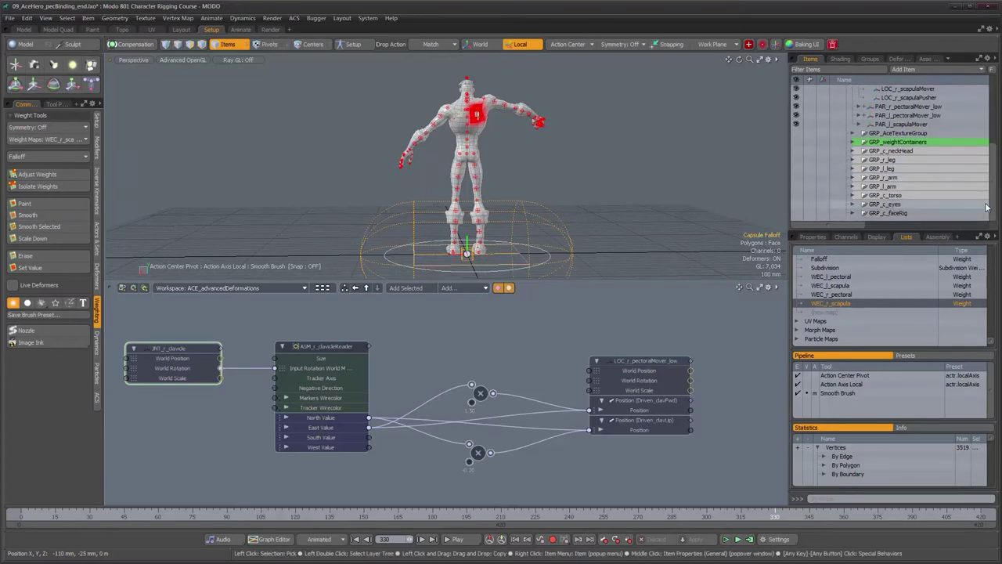
{"action": "left_click_drag", "start_coordinate": [992, 205], "coordinate": [991, 127]}
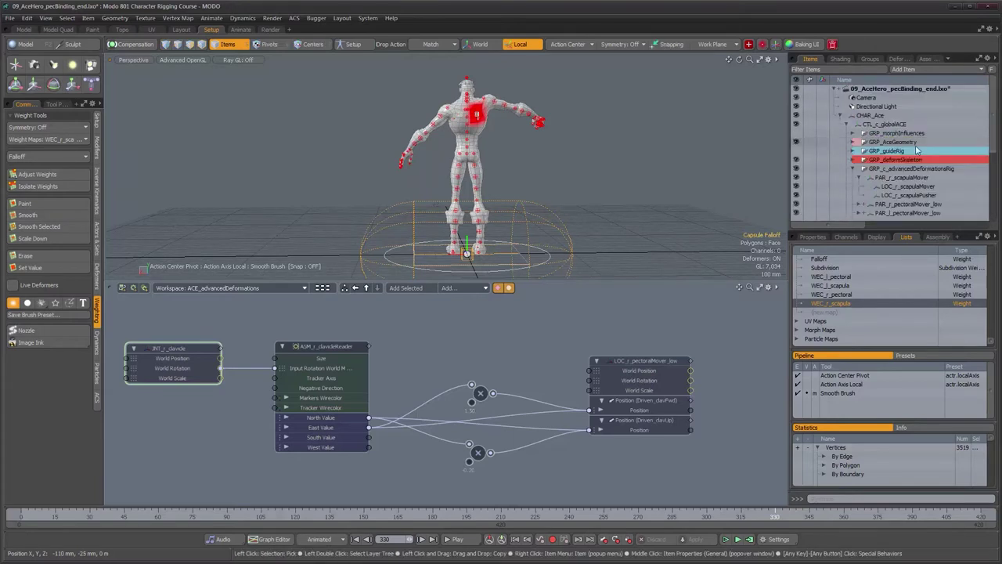
{"action": "key", "text": "f"}
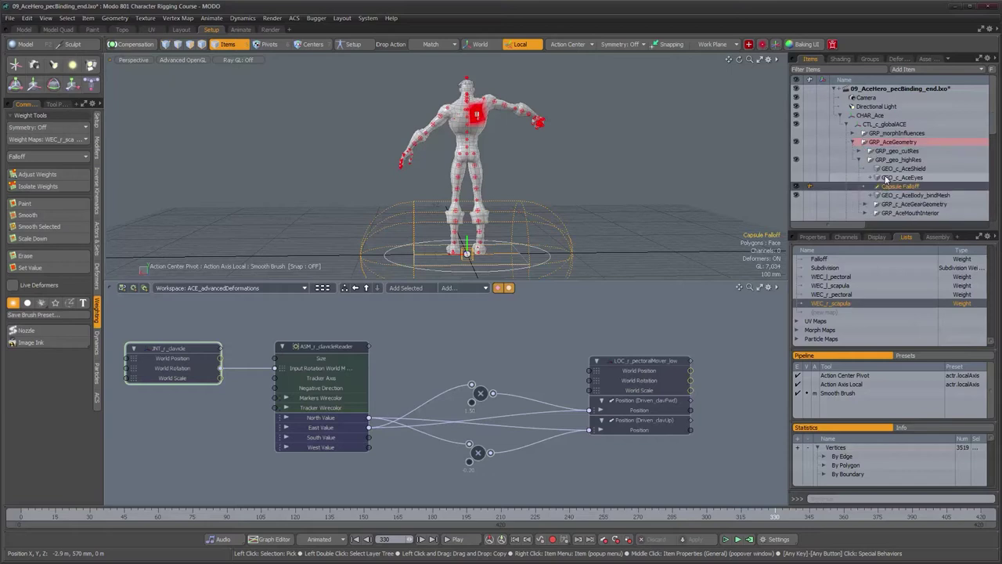
{"action": "scroll", "coordinate": [904, 196], "scroll_direction": "down", "scroll_amount": 2}
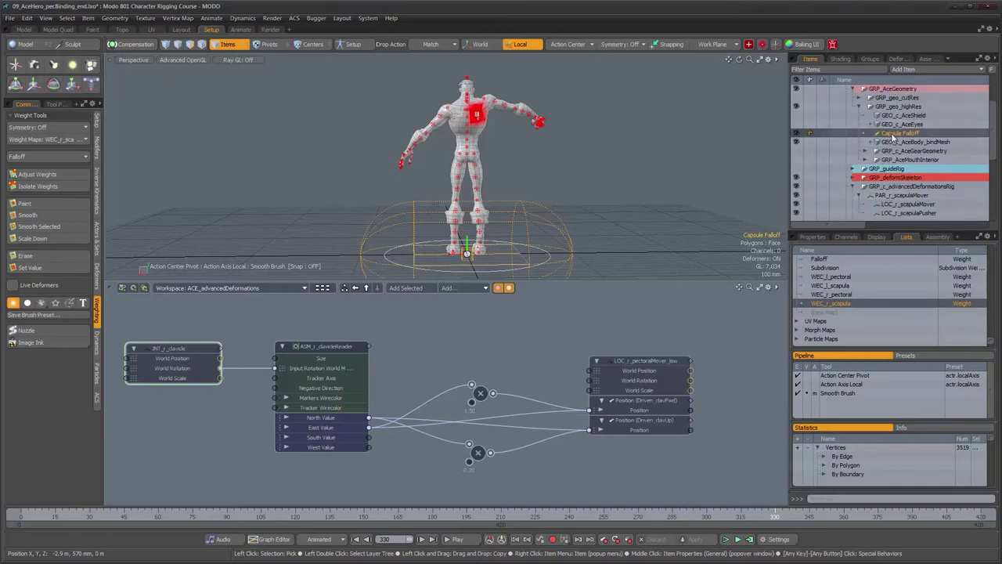
{"action": "left_click_drag", "start_coordinate": [893, 135], "coordinate": [899, 193]}
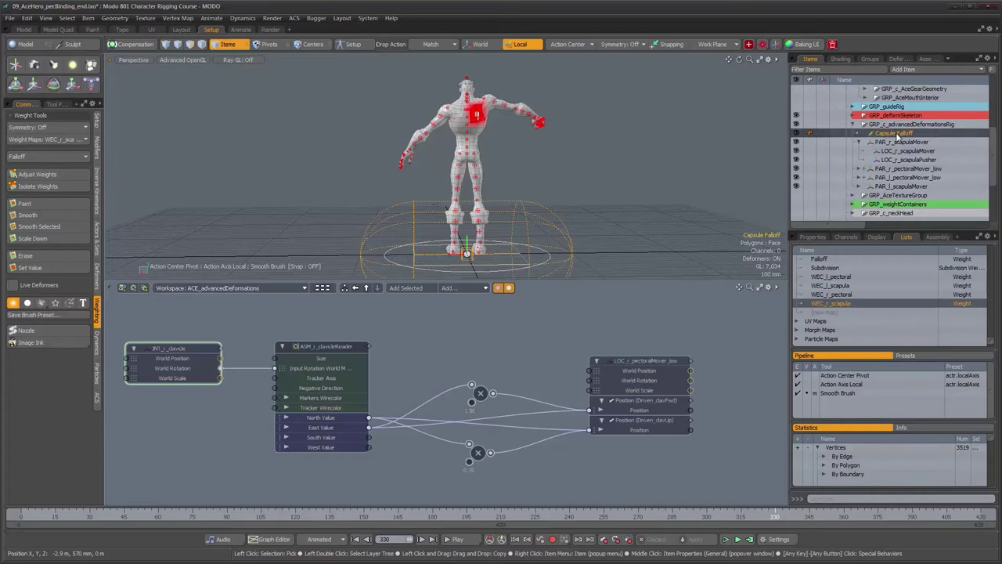
{"action": "mouse_move", "coordinate": [900, 160]}
{"action": "left_mouse_down"}
{"action": "mouse_move", "coordinate": [868, 149]}
{"action": "mouse_move", "coordinate": [898, 155]}
{"action": "left_mouse_up"}
{"action": "left_click", "coordinate": [895, 158]}
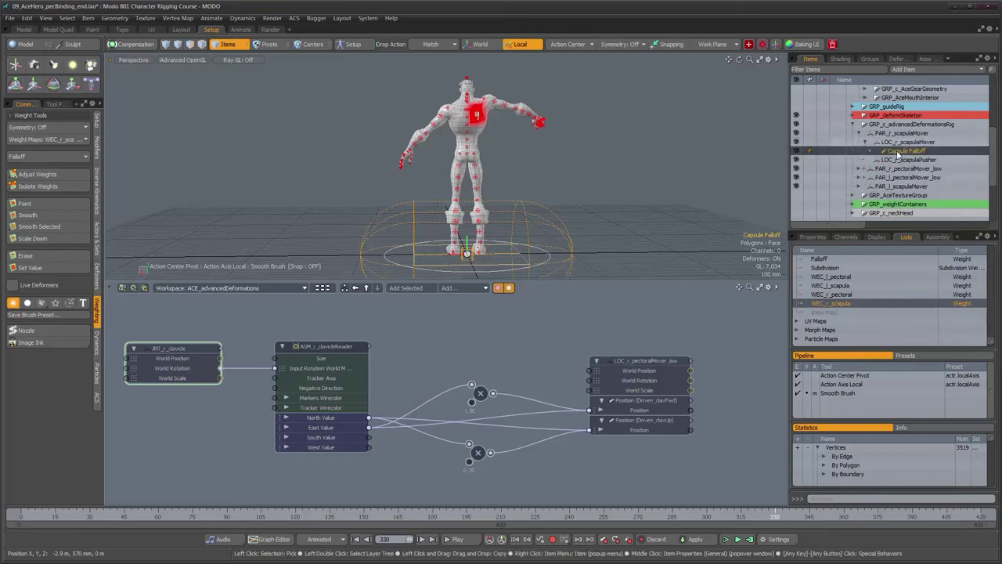
Step: Reset the Capsule Falloff's position to 0 m on all axes, snapping it to its parent locator
{"action": "left_click", "coordinate": [813, 237]}
{"action": "left_click", "coordinate": [893, 352]}
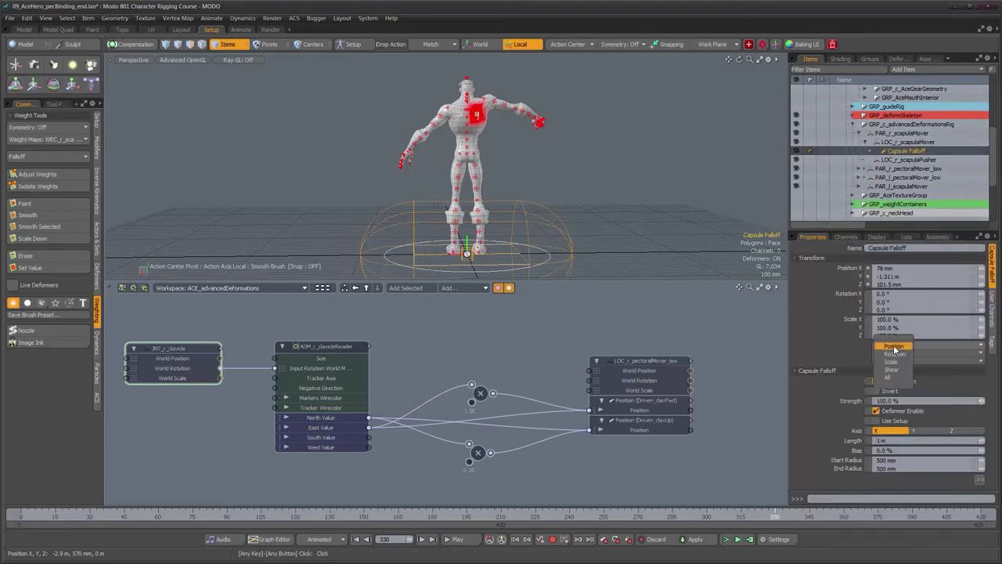
{"action": "left_click", "coordinate": [892, 370]}
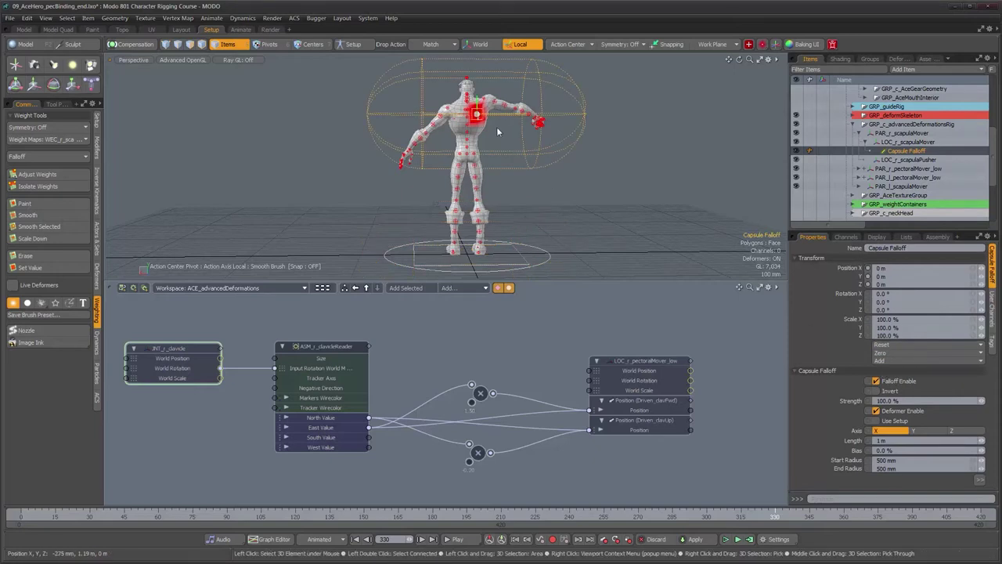
Step: Shrink the Capsule Falloff to the right shoulder blade, with start and end radii of about 47.8 mm and length about 88.7 mm
{"action": "left_click_drag", "start_coordinate": [493, 127], "coordinate": [485, 173], "text": "alt"}
{"action": "scroll", "coordinate": [481, 150], "scroll_direction": "up", "scroll_amount": 3}
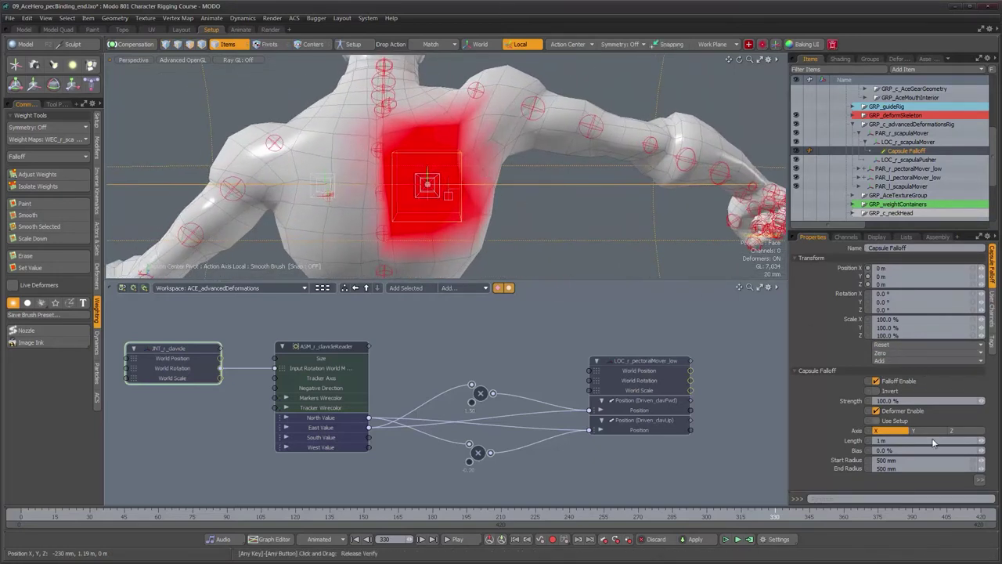
{"action": "right_click_drag", "start_coordinate": [974, 461], "coordinate": [923, 460]}
{"action": "left_click_drag", "start_coordinate": [435, 184], "coordinate": [430, 186]}
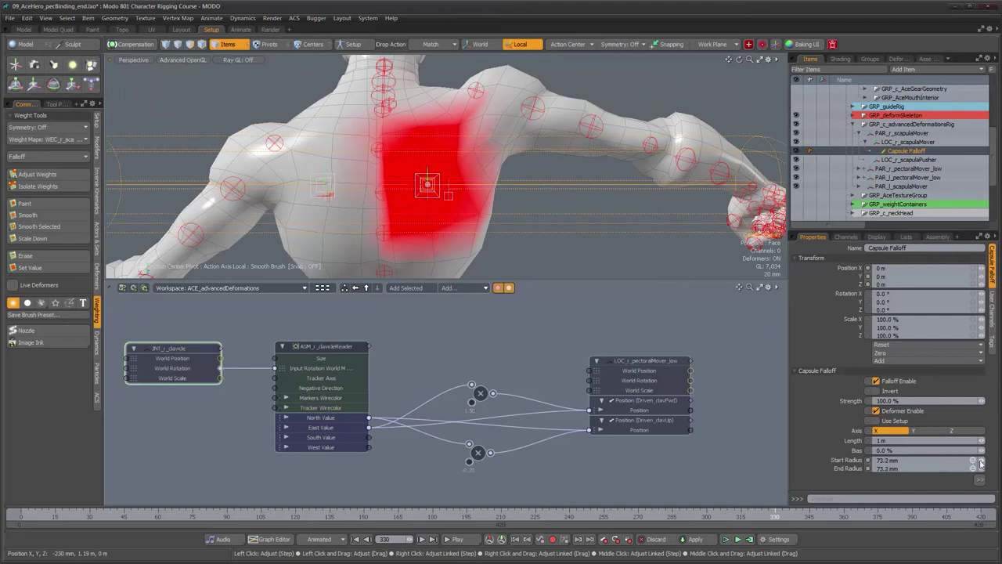
{"action": "left_click_drag", "start_coordinate": [981, 440], "coordinate": [960, 441]}
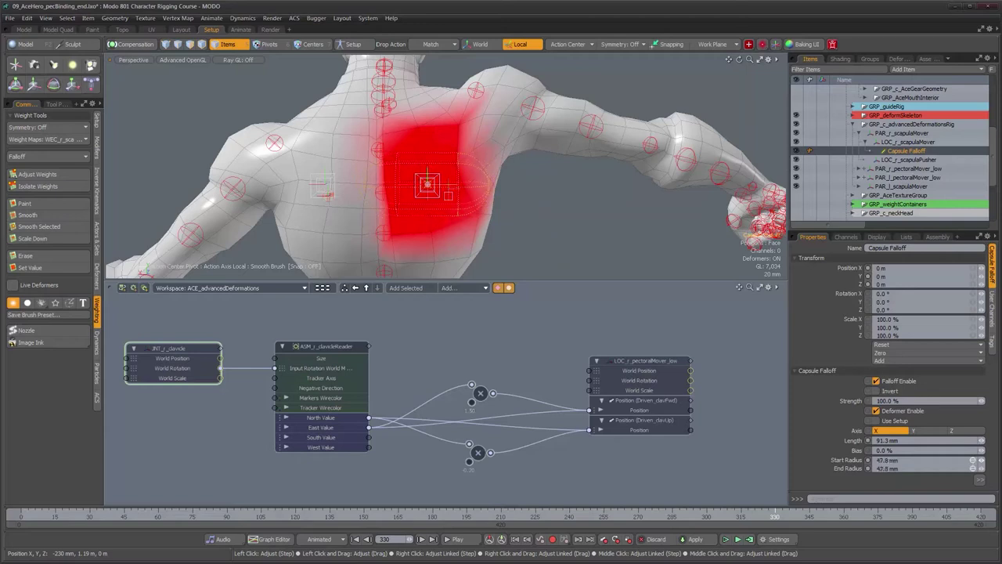
{"action": "left_click_drag", "start_coordinate": [421, 179], "coordinate": [451, 177], "text": "alt"}
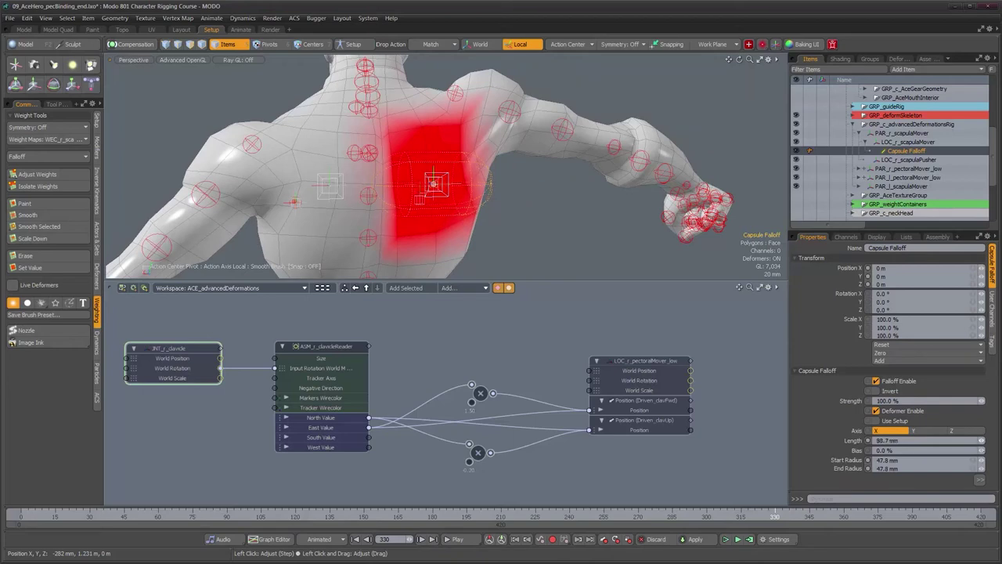
Step: Rotate the Capsule Falloff 90° about Z and shift it to 52 mm on the Z axis
{"action": "left_click_drag", "start_coordinate": [470, 203], "coordinate": [528, 236], "text": "alt"}
{"action": "left_click", "coordinate": [902, 311]}
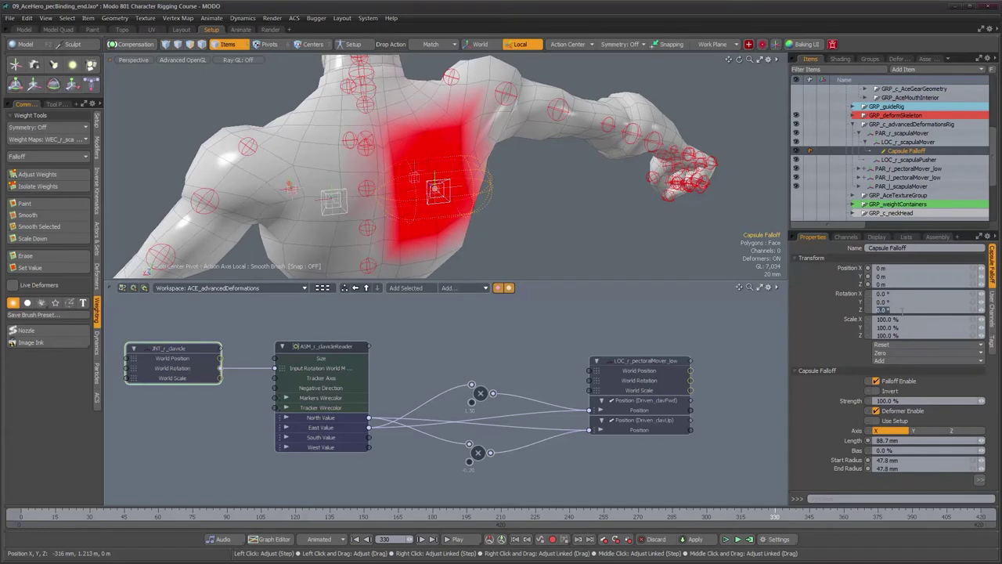
{"action": "key", "text": "Return"}
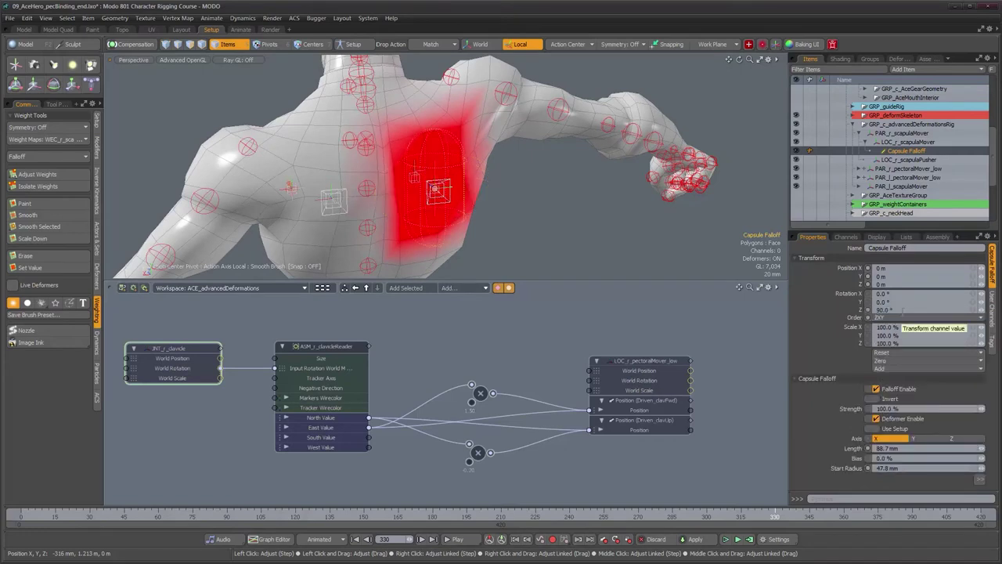
{"action": "left_click_drag", "start_coordinate": [470, 187], "coordinate": [520, 211], "text": "alt"}
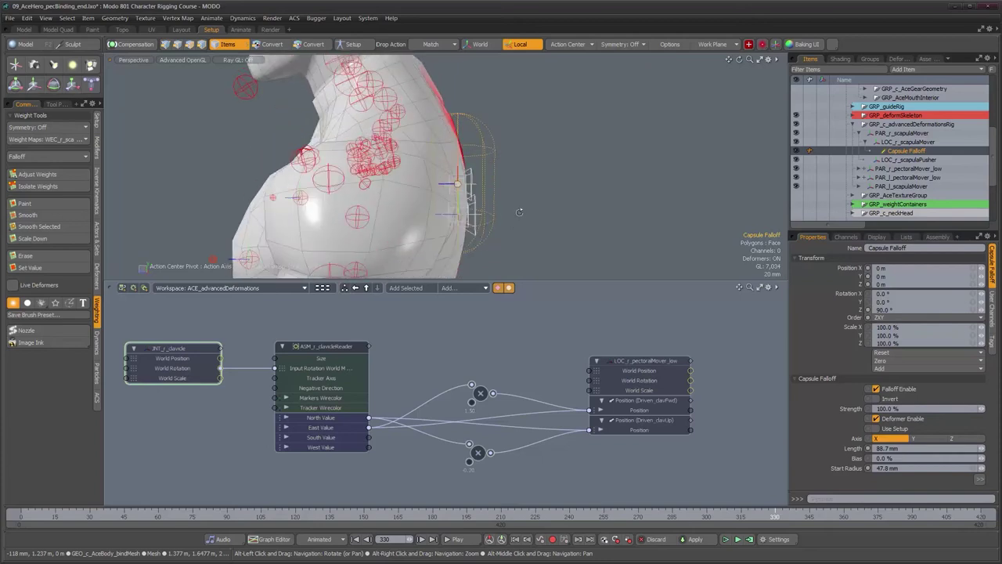
{"action": "left_click_drag", "start_coordinate": [526, 165], "coordinate": [514, 211], "text": "alt"}
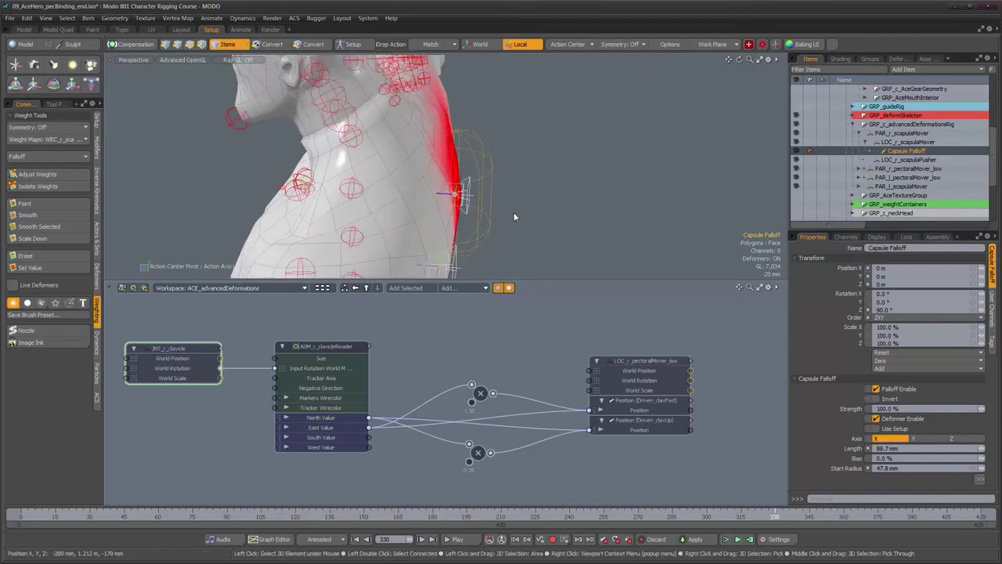
{"action": "key", "text": "w"}
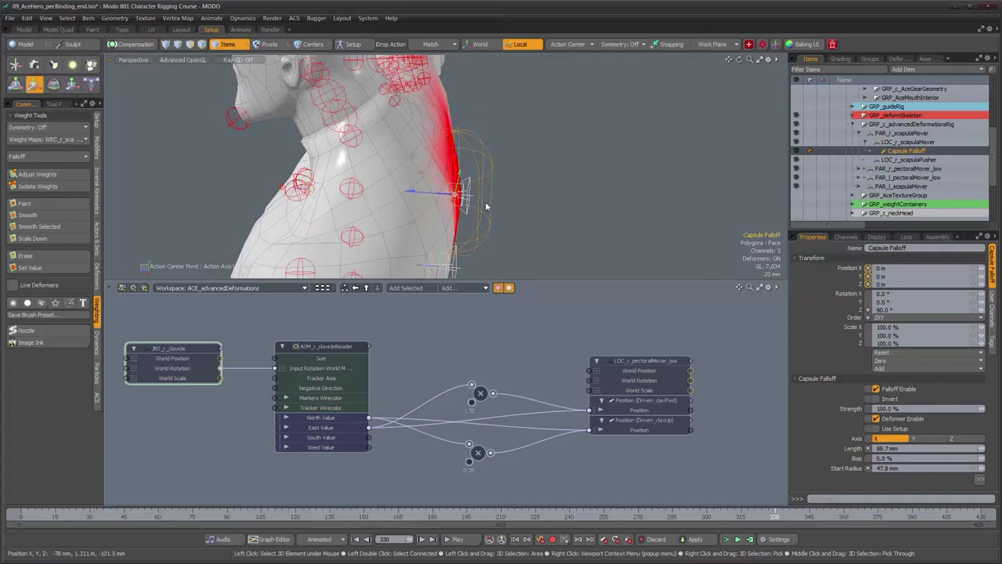
{"action": "left_click_drag", "start_coordinate": [447, 204], "coordinate": [516, 198], "text": "alt"}
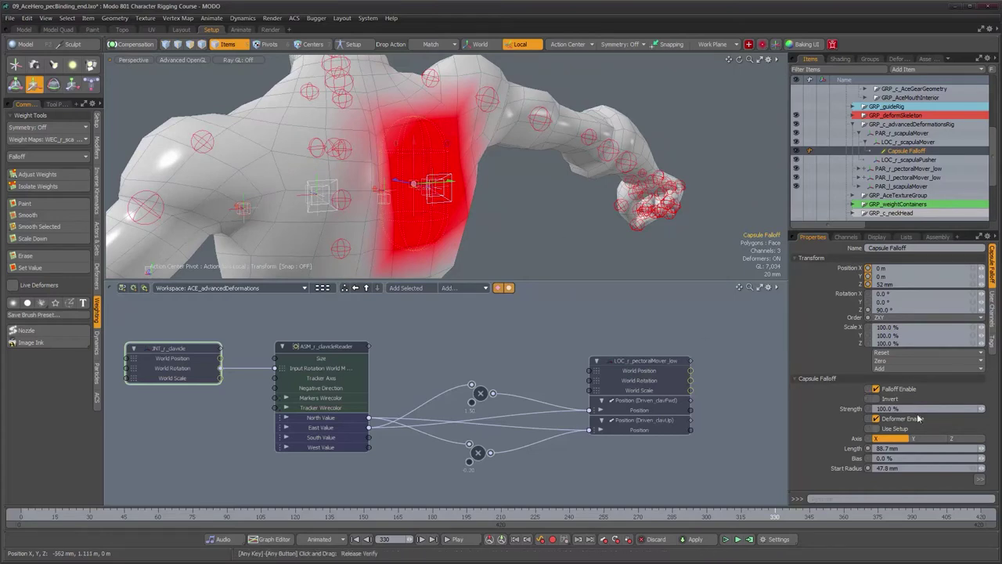
Step: Zero the Capsule Falloff's transforms while keeping it in place, and drop the Transform tool
{"action": "left_click", "coordinate": [900, 367]}
{"action": "left_click", "coordinate": [894, 388]}
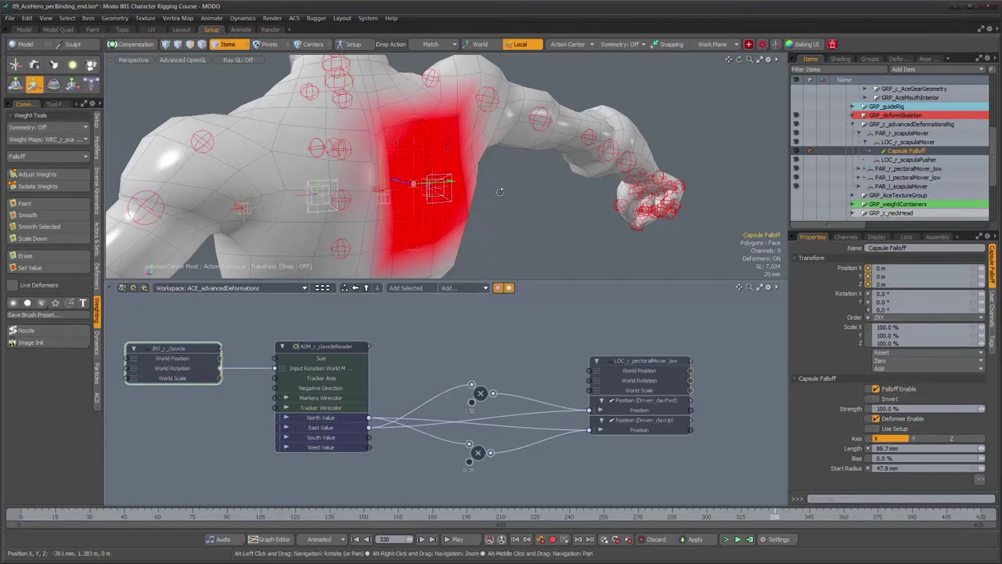
{"action": "left_click_drag", "start_coordinate": [501, 192], "coordinate": [482, 196], "text": "alt"}
{"action": "left_click_drag", "start_coordinate": [579, 375], "coordinate": [574, 403], "text": "alt"}
{"action": "left_click_drag", "start_coordinate": [457, 222], "coordinate": [504, 231], "text": "alt"}
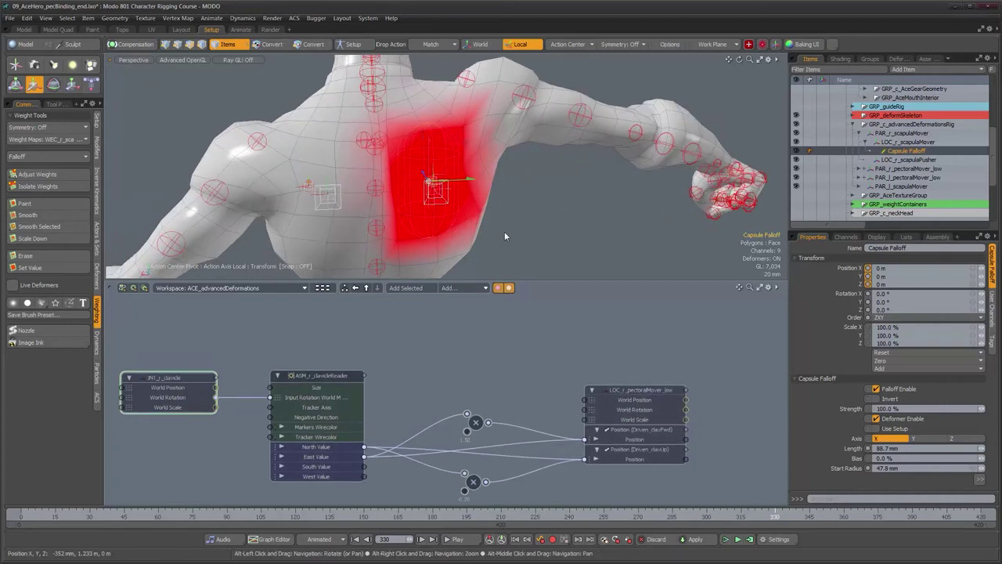
{"action": "key", "text": "q"}
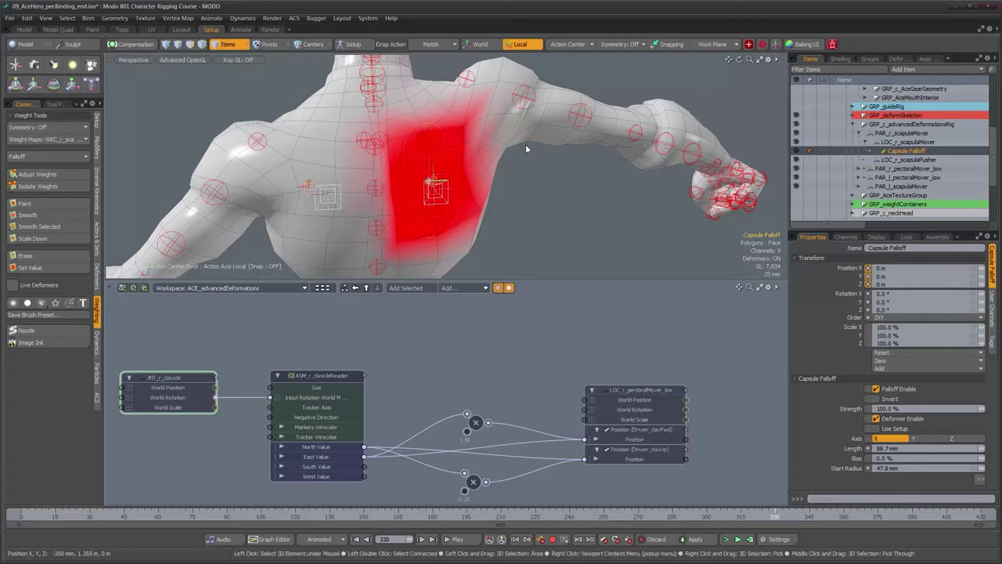
Step: Add the GEO_c_AceBody_bindMesh body mesh to an empty area of the ACE_advancedDeformations schematic
{"action": "left_click", "coordinate": [535, 170]}
{"action": "left_click_drag", "start_coordinate": [545, 342], "coordinate": [483, 383], "text": "ctrl+alt"}
{"action": "left_click", "coordinate": [405, 288]}
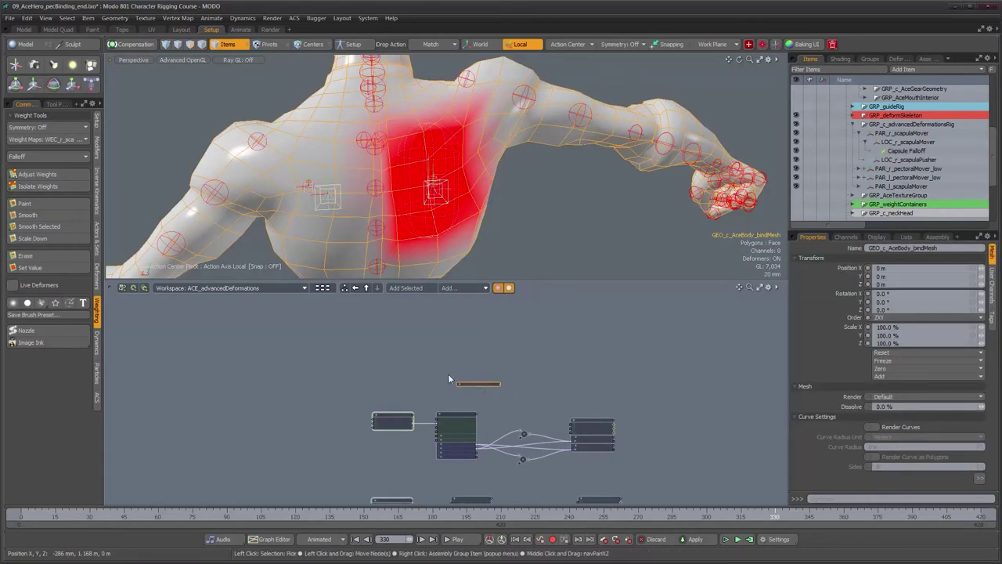
{"action": "left_click_drag", "start_coordinate": [535, 355], "coordinate": [575, 359], "text": "ctrl+alt"}
{"action": "left_click", "coordinate": [574, 359]}
Step: Add a General Influence deformer for the body mesh and place its node beside the GEO_c_AceBody_bindMesh node
{"action": "left_click", "coordinate": [485, 345]}
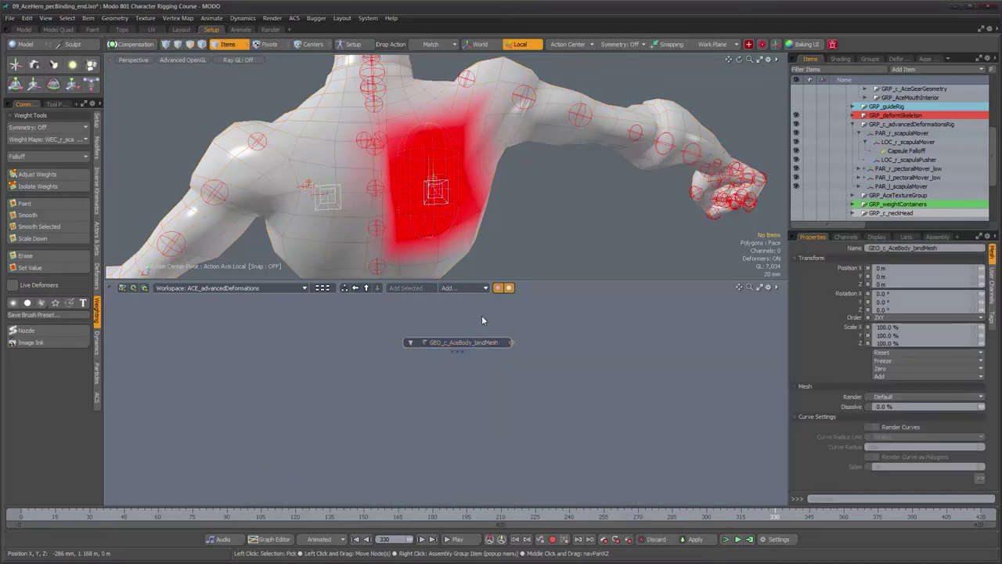
{"action": "left_click", "coordinate": [463, 287]}
{"action": "mouse_move", "coordinate": [470, 291]}
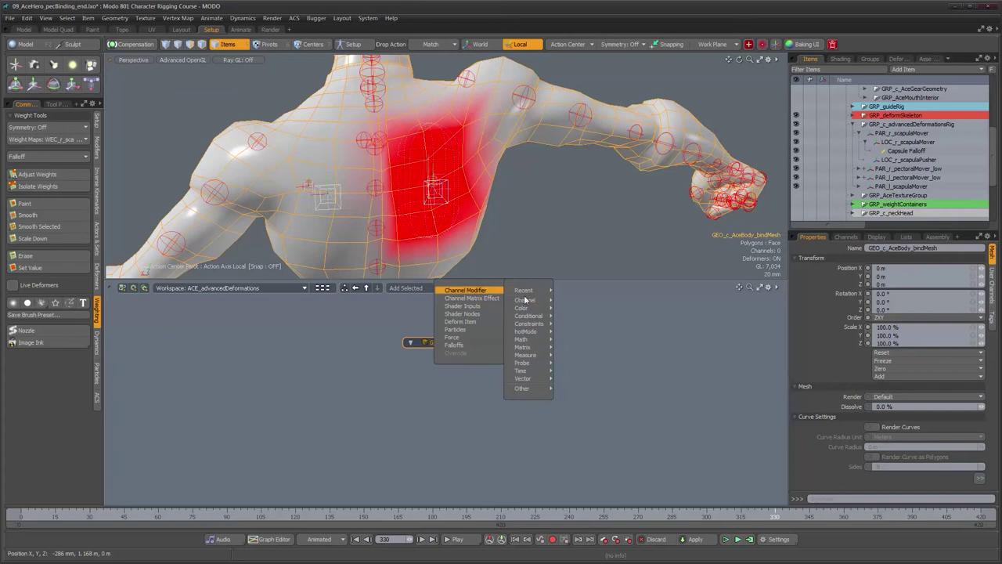
{"action": "mouse_move", "coordinate": [525, 291]}
{"action": "mouse_move", "coordinate": [479, 323]}
{"action": "mouse_move", "coordinate": [528, 323]}
{"action": "left_click", "coordinate": [570, 322]}
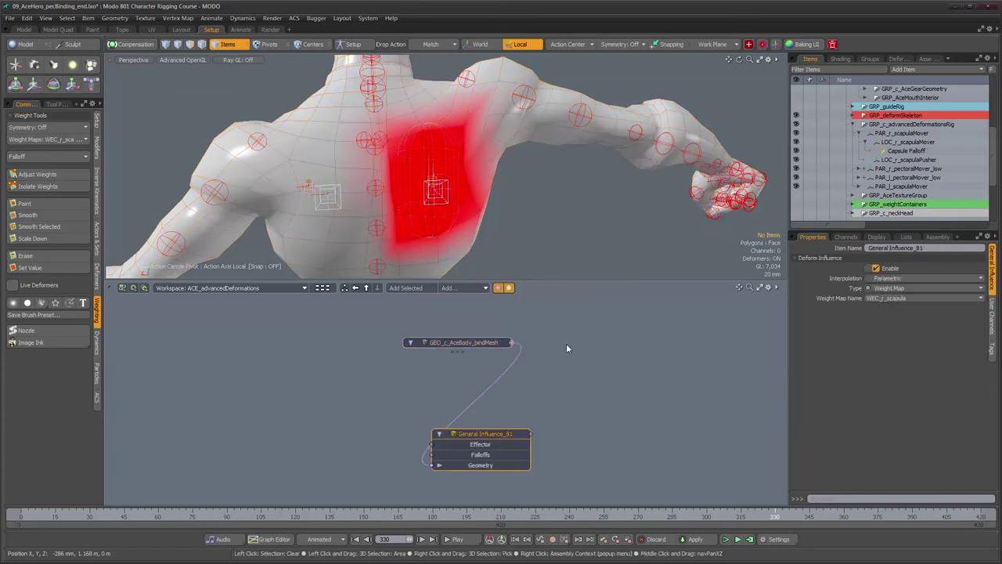
{"action": "left_click_drag", "start_coordinate": [502, 434], "coordinate": [634, 313]}
Step: Rename the General Influence node as GINF_r_scapula
{"action": "double_click", "coordinate": [633, 312]}
{"action": "type", "text": "GINF_r_sca"}
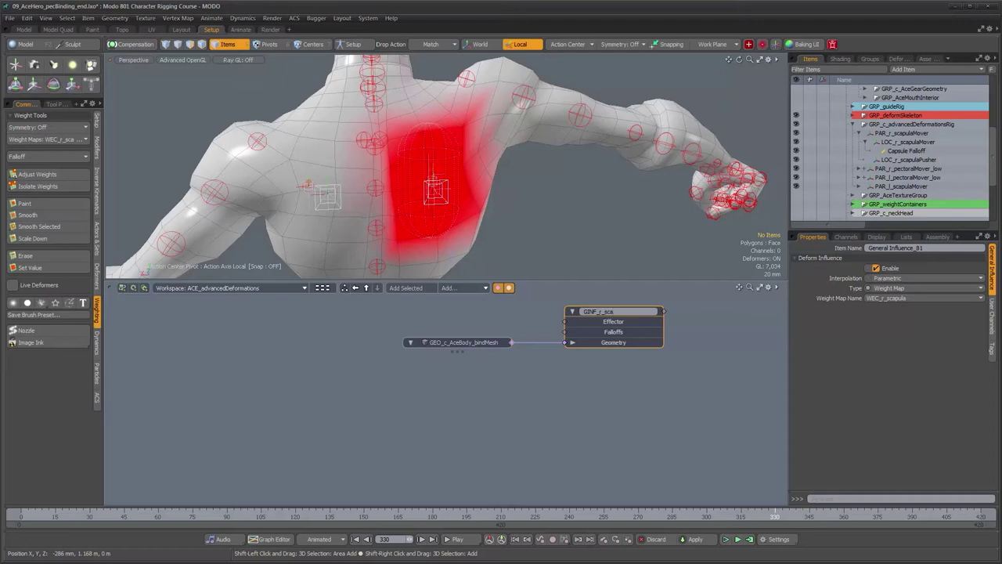
{"action": "type", "text": "pula"}
{"action": "key", "text": "Return"}
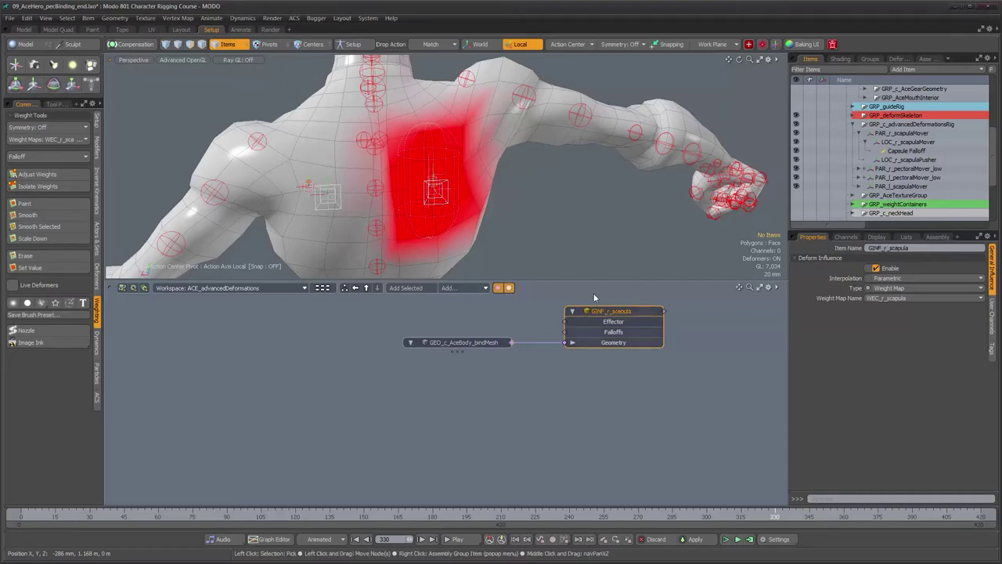
Step: Add LOC_r_scapulaPusher to the schematic above the mesh node and connect it to the Effector input of GINF_r_scapula
{"action": "left_click_drag", "start_coordinate": [599, 343], "coordinate": [591, 404], "text": "alt"}
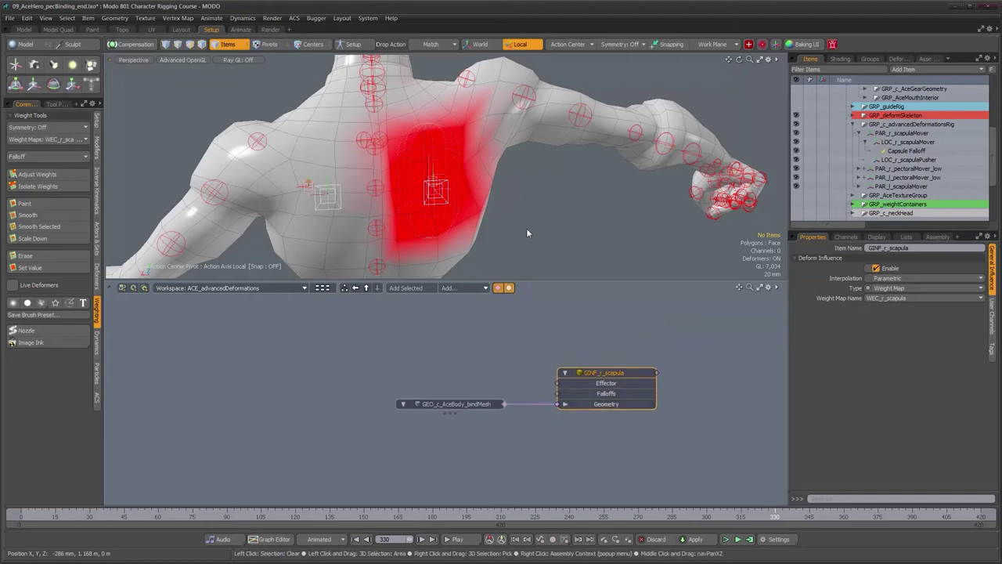
{"action": "left_click", "coordinate": [910, 144]}
{"action": "left_click", "coordinate": [911, 162]}
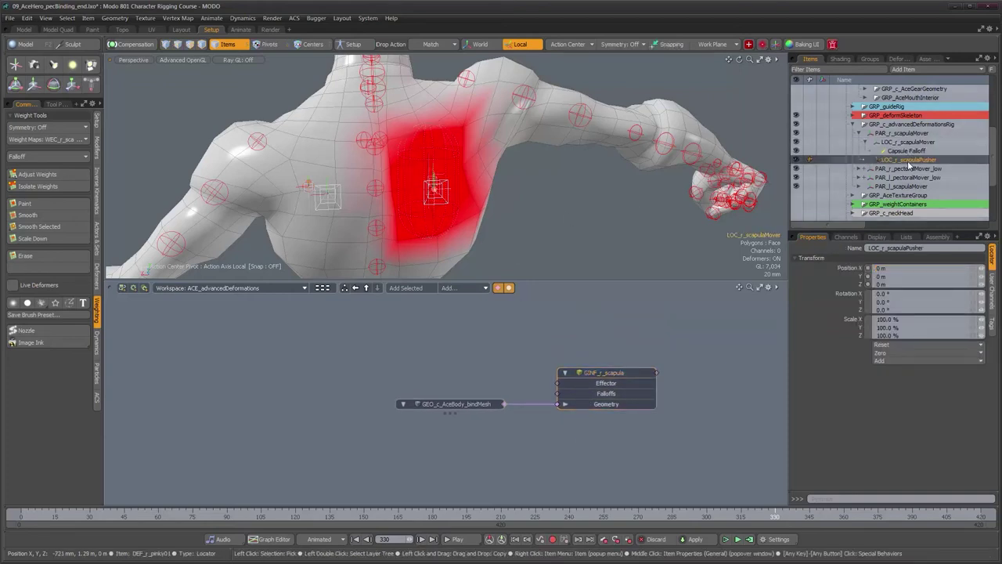
{"action": "left_click", "coordinate": [408, 289]}
{"action": "left_click_drag", "start_coordinate": [450, 452], "coordinate": [443, 368]}
{"action": "left_click_drag", "start_coordinate": [548, 196], "coordinate": [483, 205], "text": "alt"}
{"action": "left_click_drag", "start_coordinate": [505, 367], "coordinate": [522, 383]}
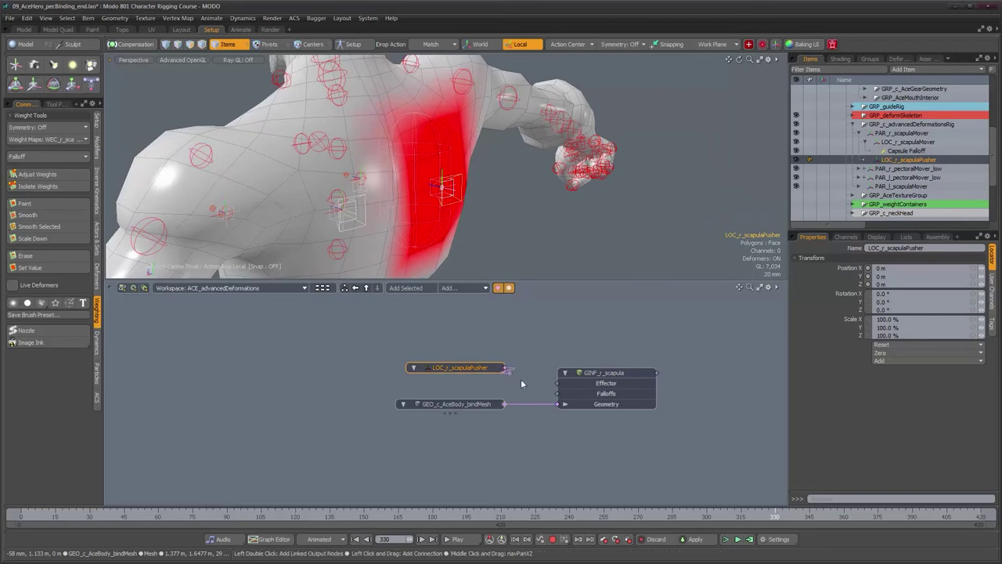
Step: Move LOC_r_scapulaPusher to about -31 mm on the Z axis and inspect the shoulder blade deformation from several angles
{"action": "left_click_drag", "start_coordinate": [512, 206], "coordinate": [541, 223], "text": "alt"}
{"action": "key", "text": "w"}
{"action": "left_click_drag", "start_coordinate": [413, 185], "coordinate": [430, 187]}
{"action": "left_click_drag", "start_coordinate": [533, 213], "coordinate": [492, 156], "text": "alt"}
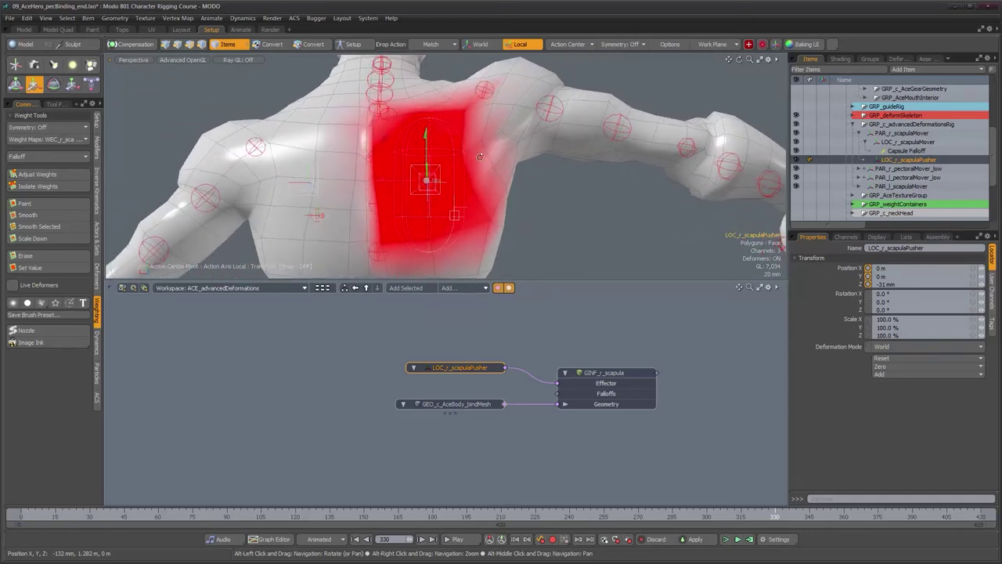
{"action": "left_click_drag", "start_coordinate": [391, 187], "coordinate": [548, 199], "text": "alt"}
{"action": "left_click_drag", "start_coordinate": [486, 171], "coordinate": [464, 210], "text": "alt"}
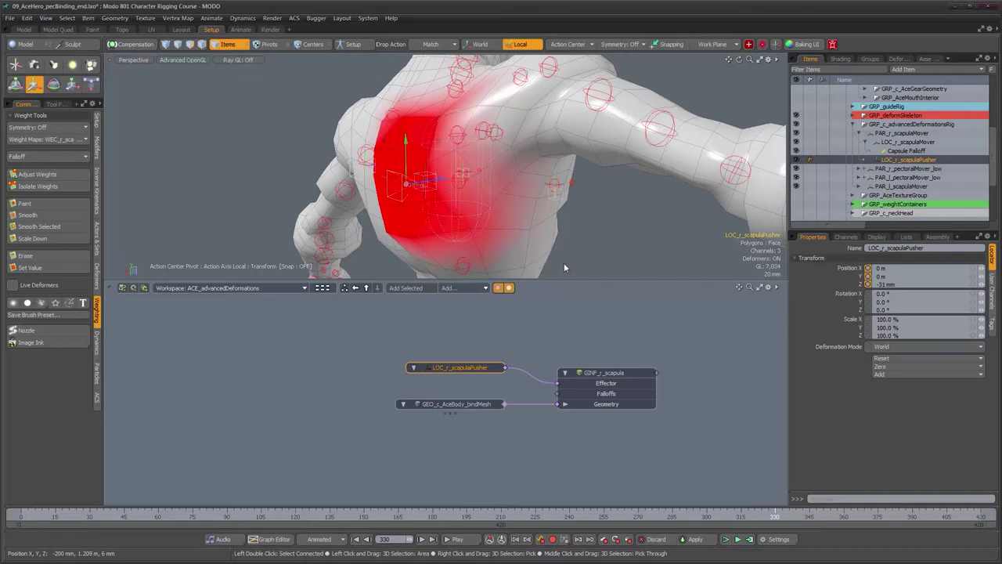
Step: Rename the Capsule Falloff item as FAL_r_scapula
{"action": "left_click", "coordinate": [907, 152]}
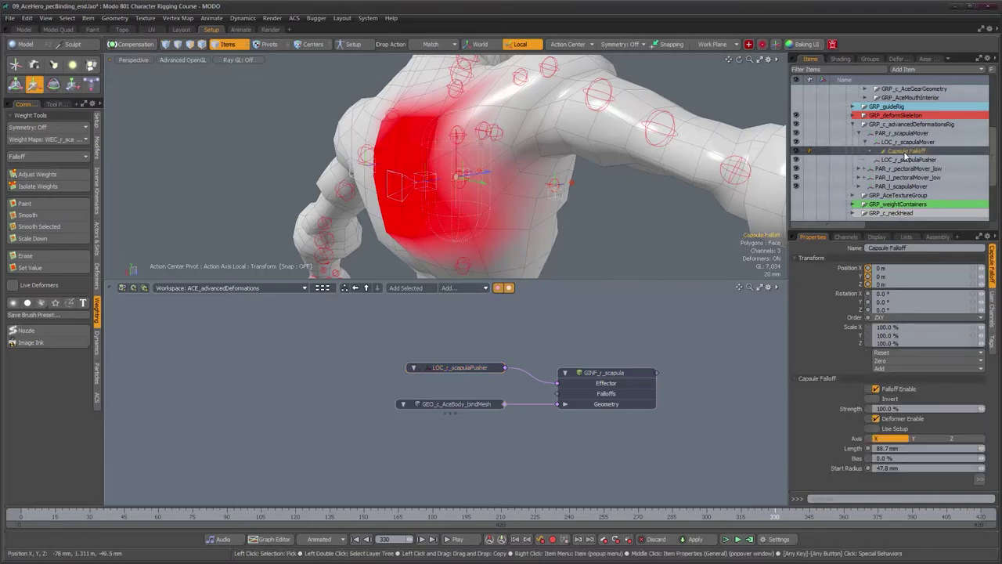
{"action": "double_click", "coordinate": [906, 153]}
{"action": "type", "text": "FA"}
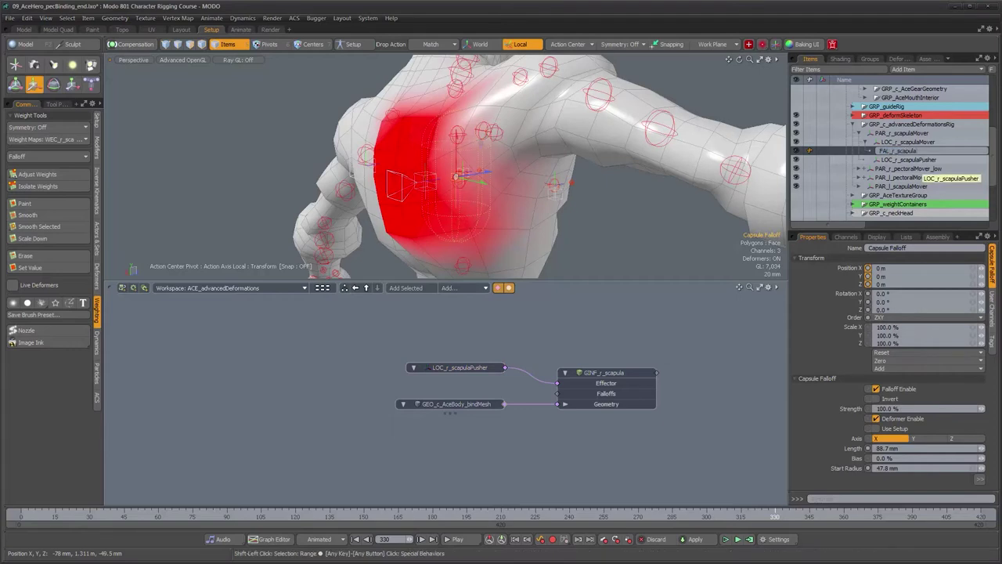
{"action": "type", "text": "L_r_scapula"}
{"action": "key", "text": "Return"}
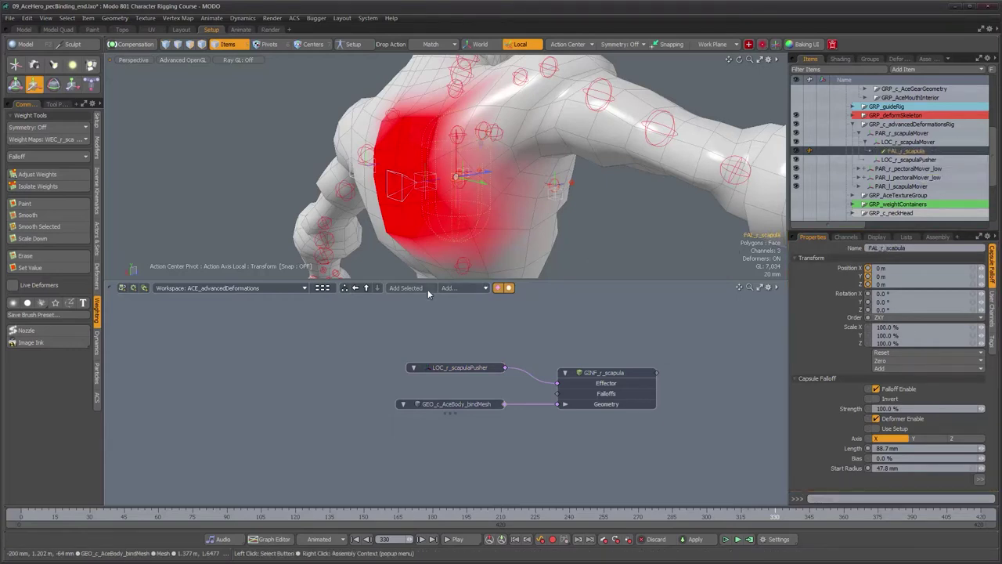
Step: Add FAL_r_scapula to the schematic above GINF_r_scapula and connect it to that node's Falloffs input
{"action": "left_click_drag", "start_coordinate": [498, 367], "coordinate": [656, 323]}
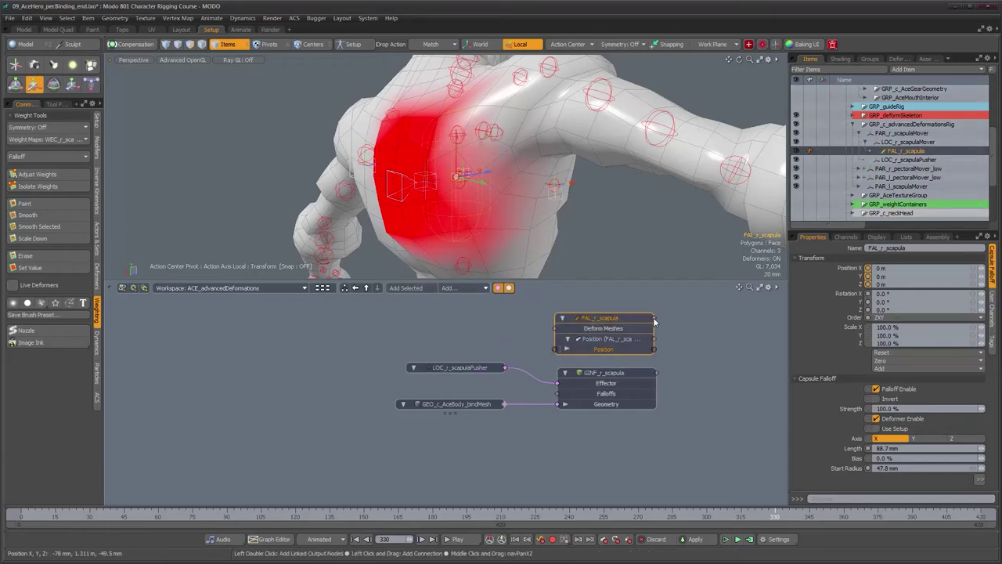
{"action": "left_click_drag", "start_coordinate": [583, 398], "coordinate": [583, 398]}
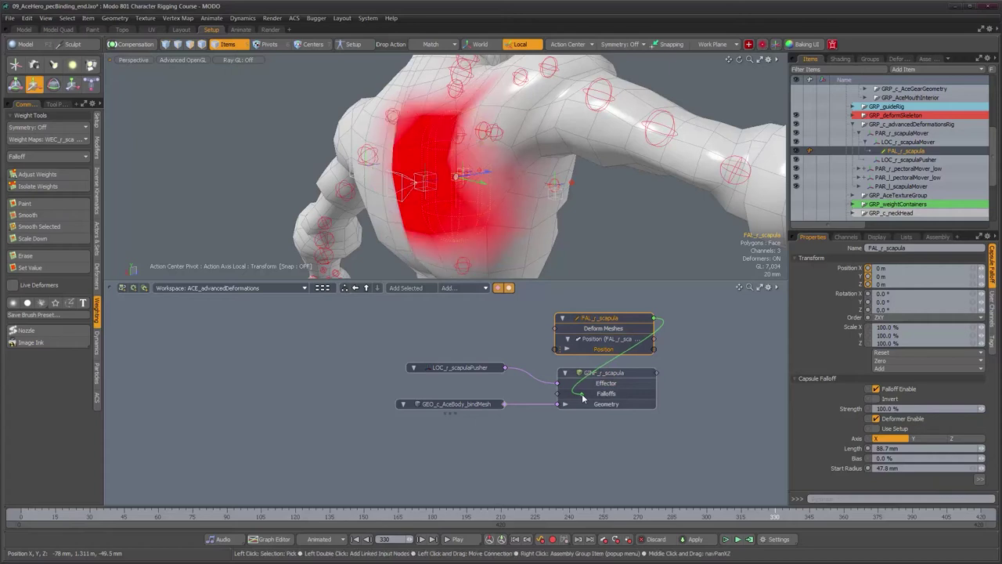
Step: Test the falloff by moving FAL_r_scapula to about 11 mm on X and -70 mm on Z, and zero all its transforms
{"action": "left_click_drag", "start_coordinate": [519, 266], "coordinate": [488, 208], "text": "alt"}
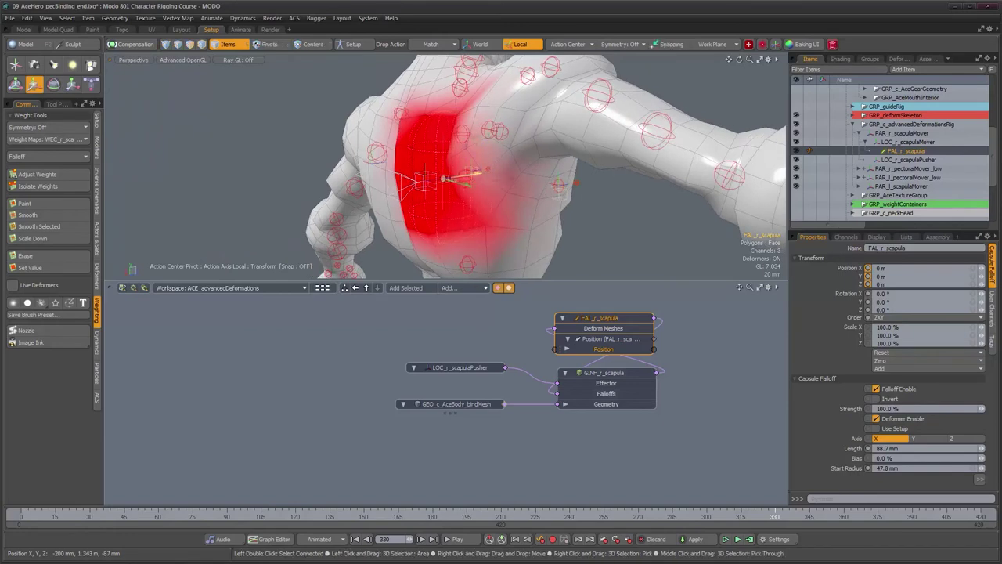
{"action": "left_click_drag", "start_coordinate": [469, 227], "coordinate": [503, 226], "text": "alt"}
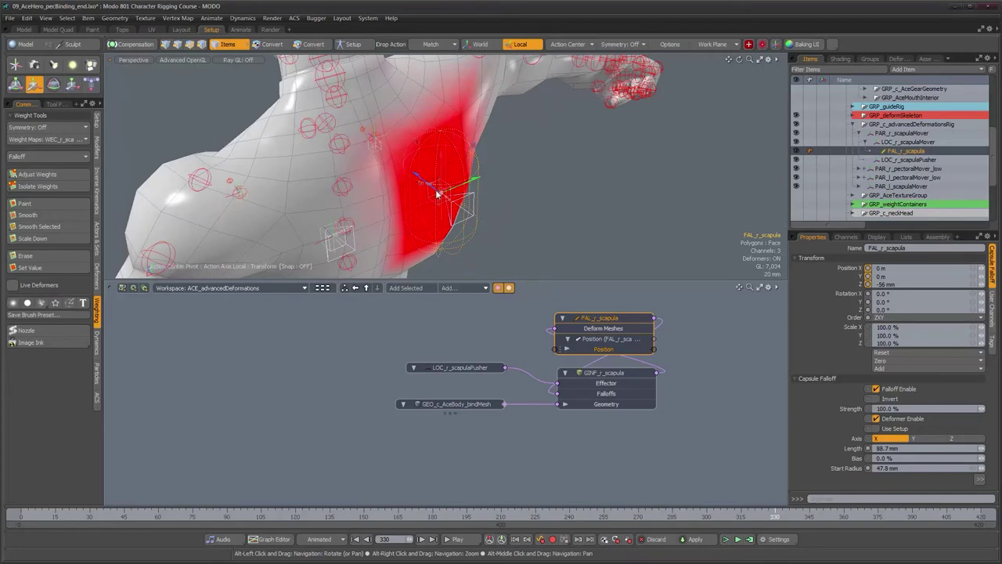
{"action": "left_click_drag", "start_coordinate": [443, 193], "coordinate": [412, 174]}
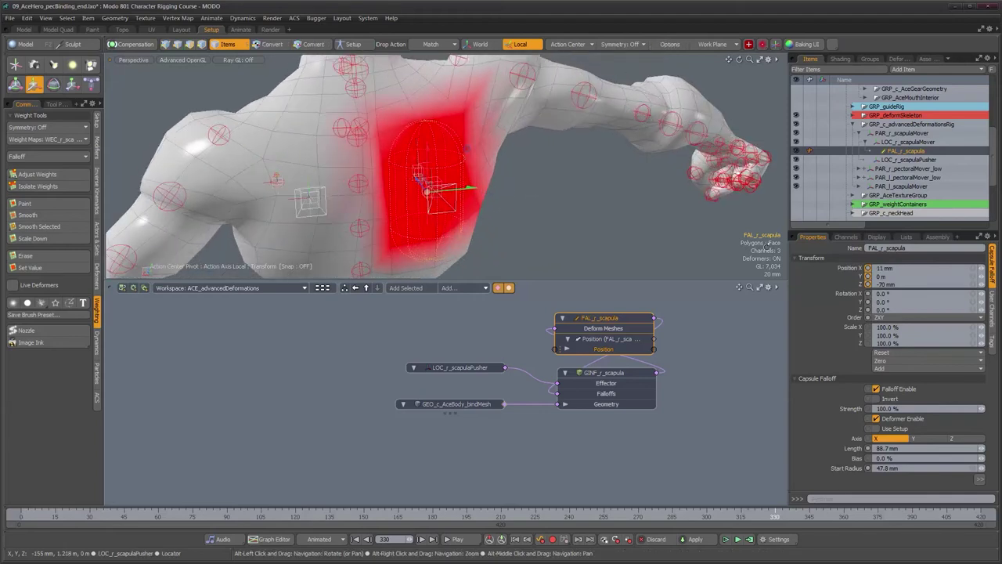
{"action": "left_click", "coordinate": [891, 356]}
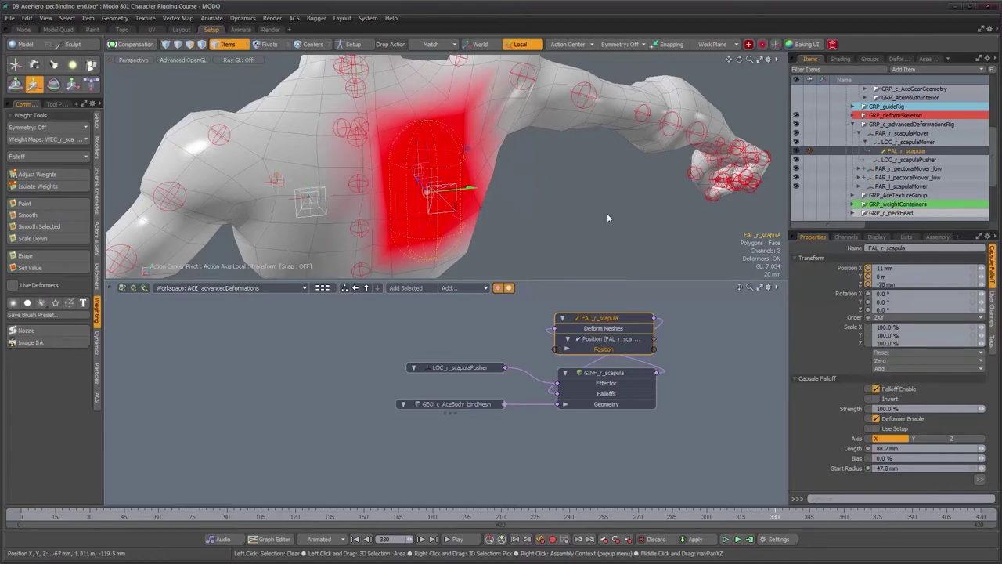
{"action": "left_click_drag", "start_coordinate": [570, 196], "coordinate": [518, 178], "text": "alt"}
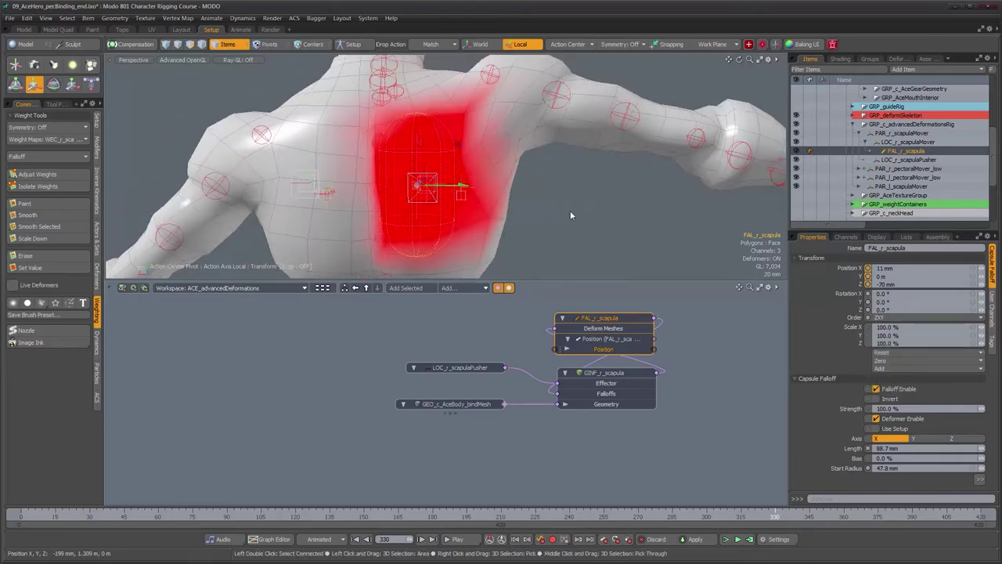
{"action": "left_click_drag", "start_coordinate": [571, 210], "coordinate": [505, 198], "text": "alt"}
{"action": "left_click", "coordinate": [896, 353]}
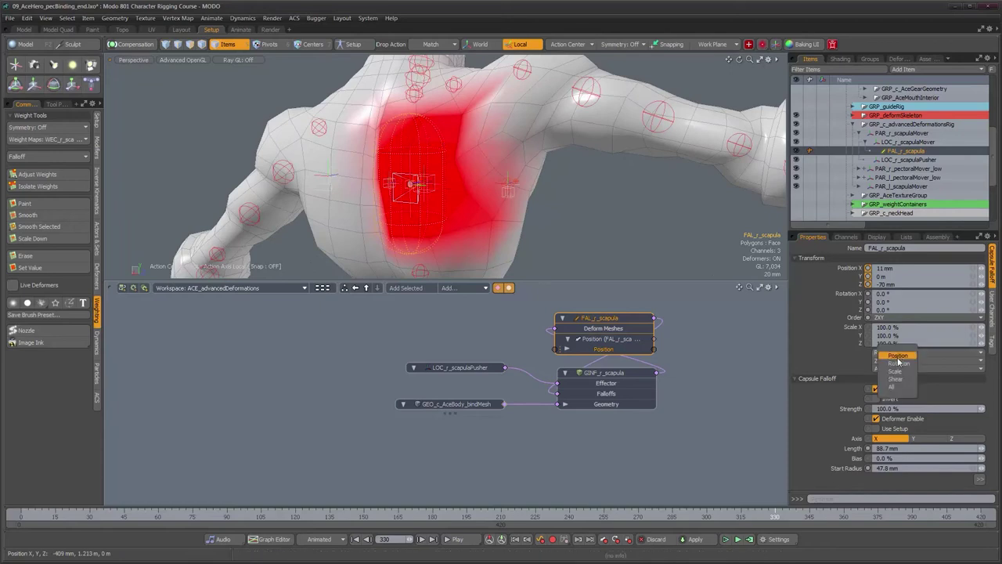
{"action": "left_click", "coordinate": [892, 387]}
Step: Inspect the shoulder blade area from several angles and review the existing clavicle driver networks in the schematic
{"action": "left_click_drag", "start_coordinate": [481, 143], "coordinate": [634, 158], "text": "alt"}
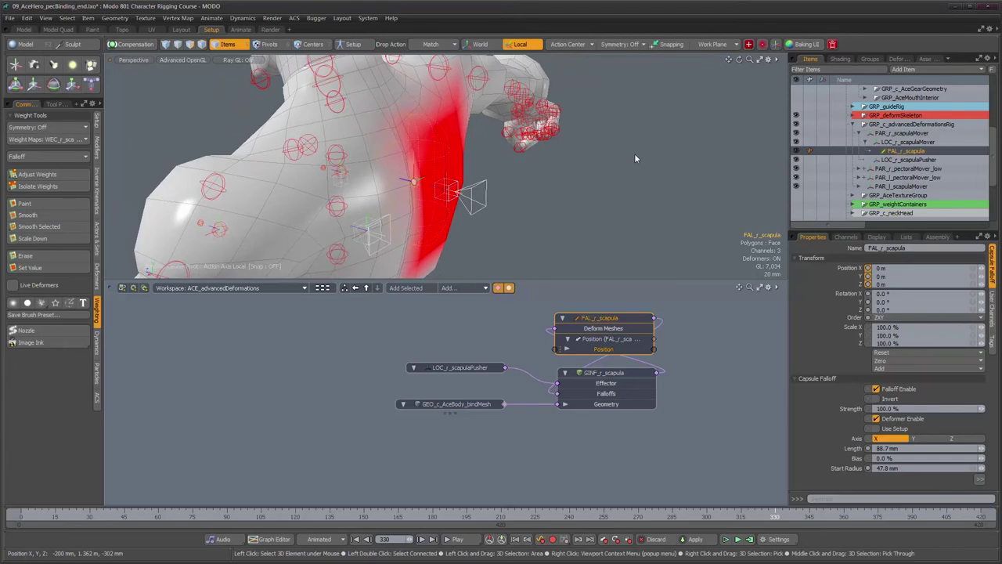
{"action": "left_click_drag", "start_coordinate": [635, 158], "coordinate": [537, 211], "text": "alt"}
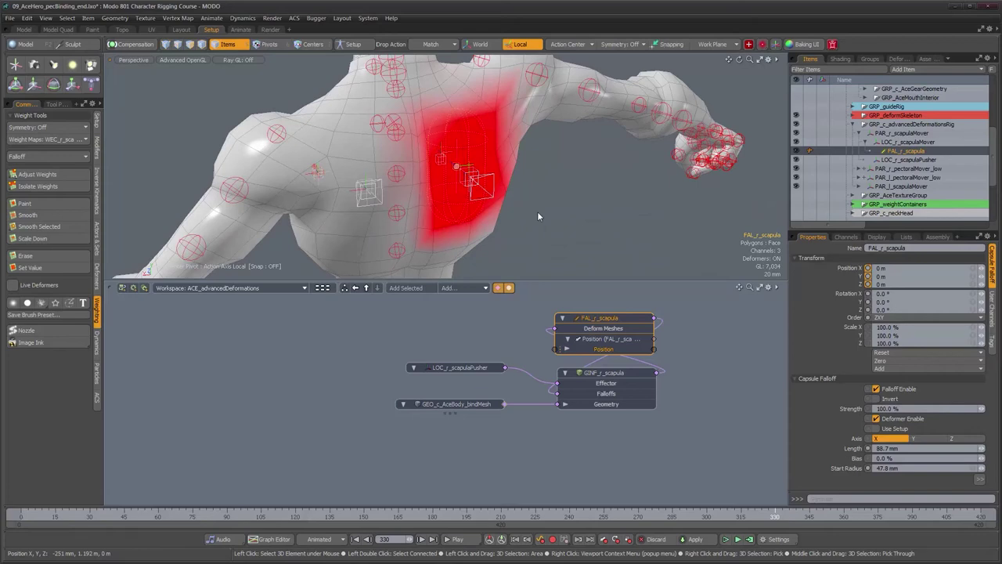
{"action": "left_click_drag", "start_coordinate": [551, 202], "coordinate": [514, 194], "text": "alt"}
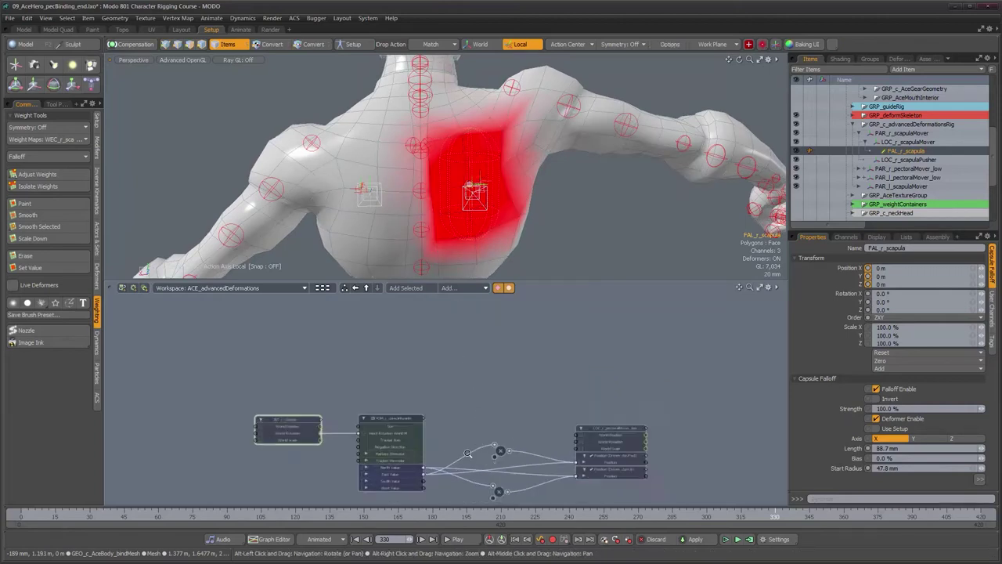
{"action": "right_click_drag", "start_coordinate": [468, 453], "coordinate": [475, 453], "text": "alt"}
{"action": "middle_click_drag", "start_coordinate": [451, 452], "coordinate": [447, 376], "text": "alt"}
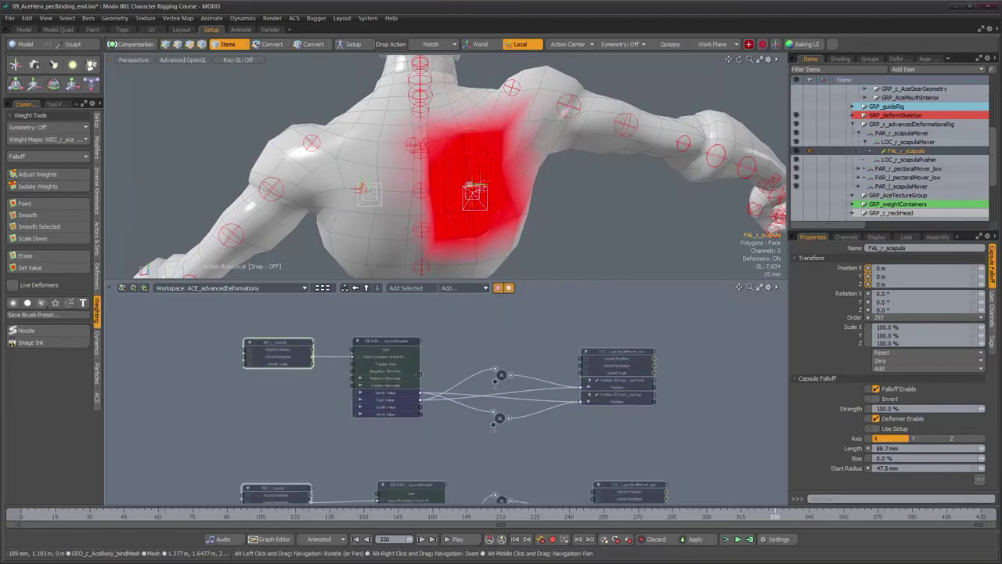
{"action": "right_click_drag", "start_coordinate": [419, 375], "coordinate": [456, 382], "text": "alt"}
{"action": "middle_click_drag", "start_coordinate": [492, 335], "coordinate": [459, 355], "text": "alt"}
{"action": "right_click_drag", "start_coordinate": [489, 358], "coordinate": [458, 359], "text": "alt"}
{"action": "middle_click_drag", "start_coordinate": [503, 301], "coordinate": [495, 375], "text": "alt"}
{"action": "middle_click_drag", "start_coordinate": [509, 325], "coordinate": [477, 413], "text": "alt"}
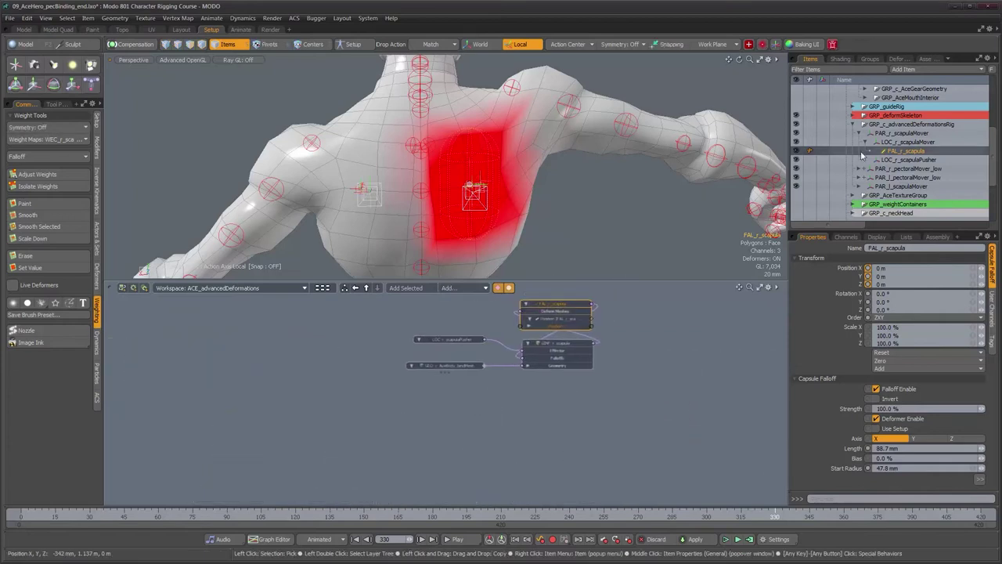
Step: Add LOC_r_scapulaMover to the schematic above the LOC_r_pectoralMover_low node of the clavicle reader network
{"action": "left_click", "coordinate": [907, 142]}
{"action": "left_click", "coordinate": [907, 134]}
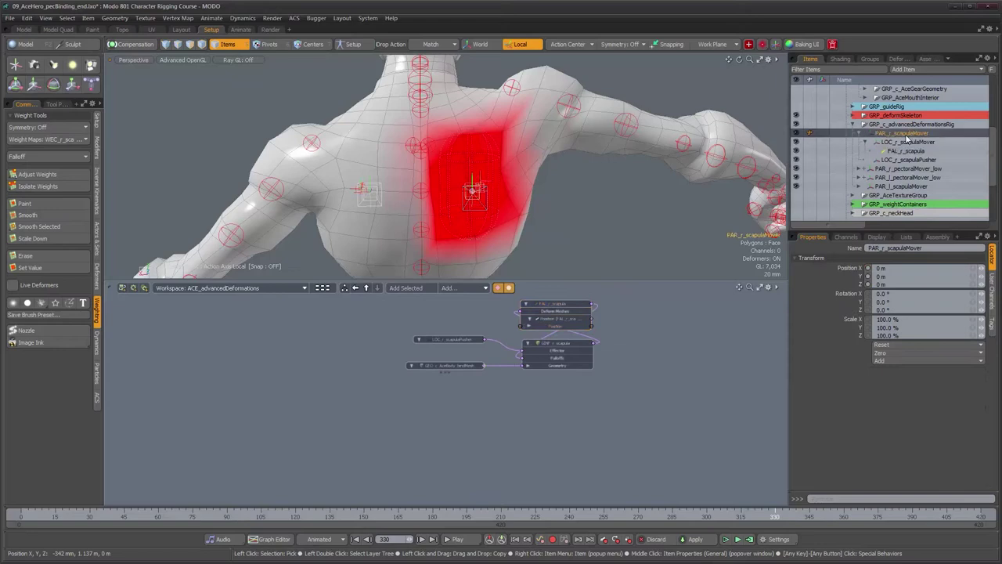
{"action": "left_click", "coordinate": [907, 141]}
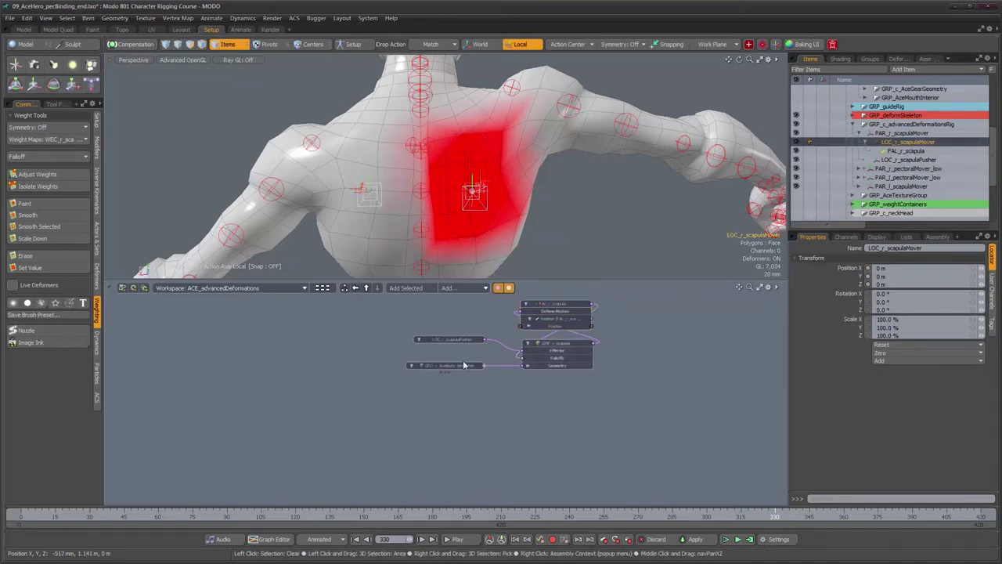
{"action": "left_click_drag", "start_coordinate": [535, 426], "coordinate": [529, 340], "text": "alt"}
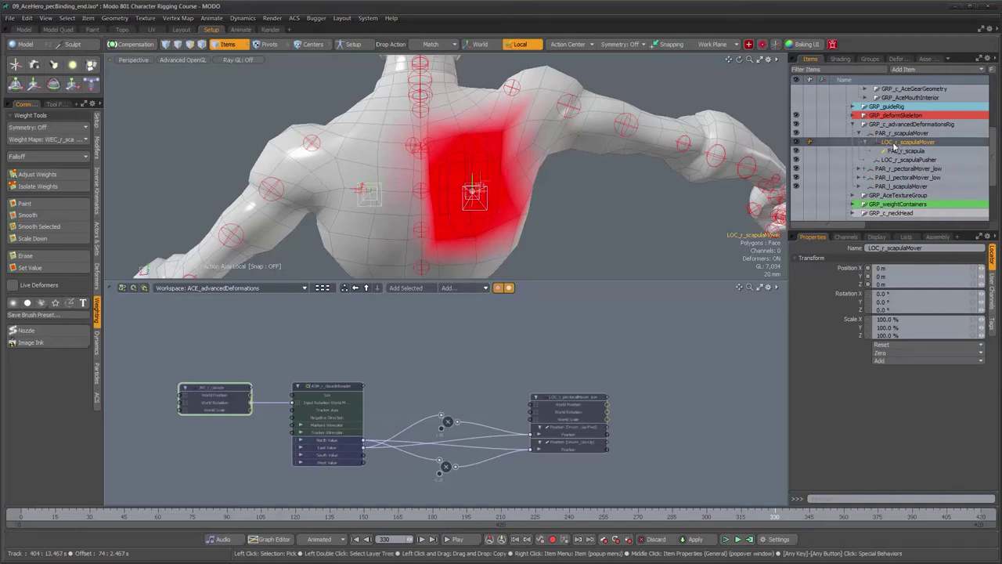
{"action": "left_click_drag", "start_coordinate": [896, 145], "coordinate": [577, 328]}
{"action": "right_click_drag", "start_coordinate": [567, 322], "coordinate": [620, 347], "text": "alt"}
Step: Add one position and two rotation transforms to LOC_r_scapulaMover, moving the newest rotation below its existing transforms
{"action": "left_click", "coordinate": [846, 236]}
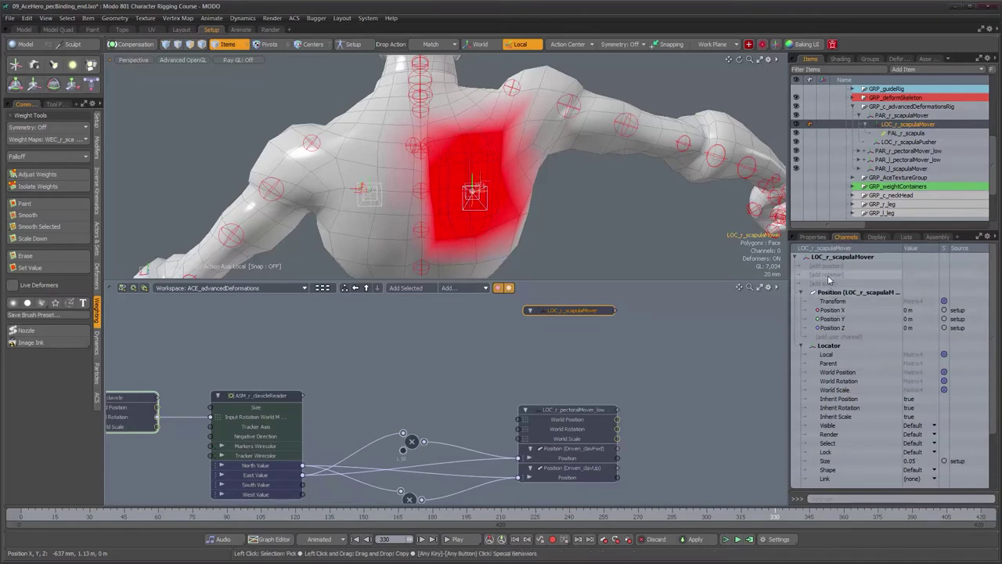
{"action": "left_click", "coordinate": [828, 275]}
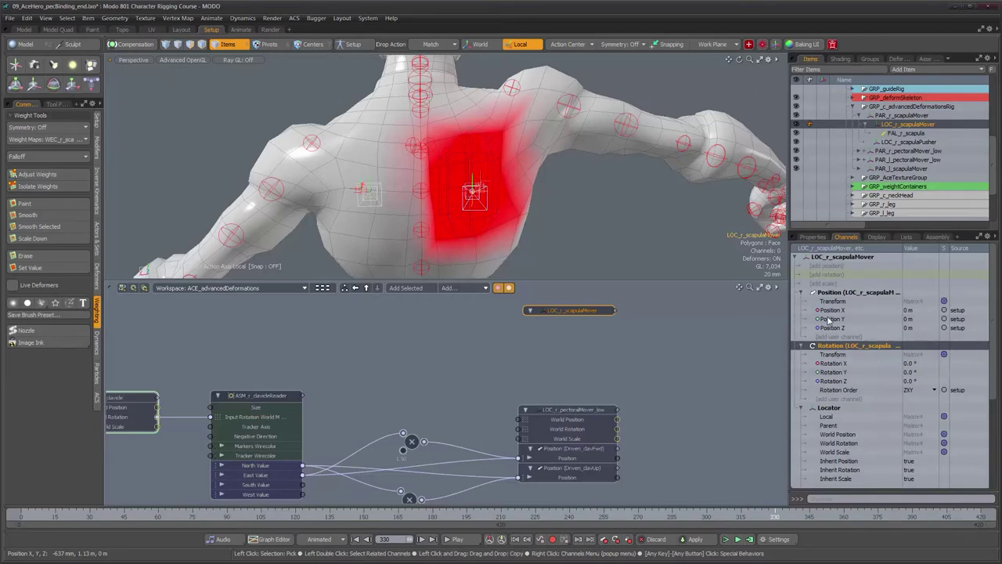
{"action": "left_click", "coordinate": [831, 267]}
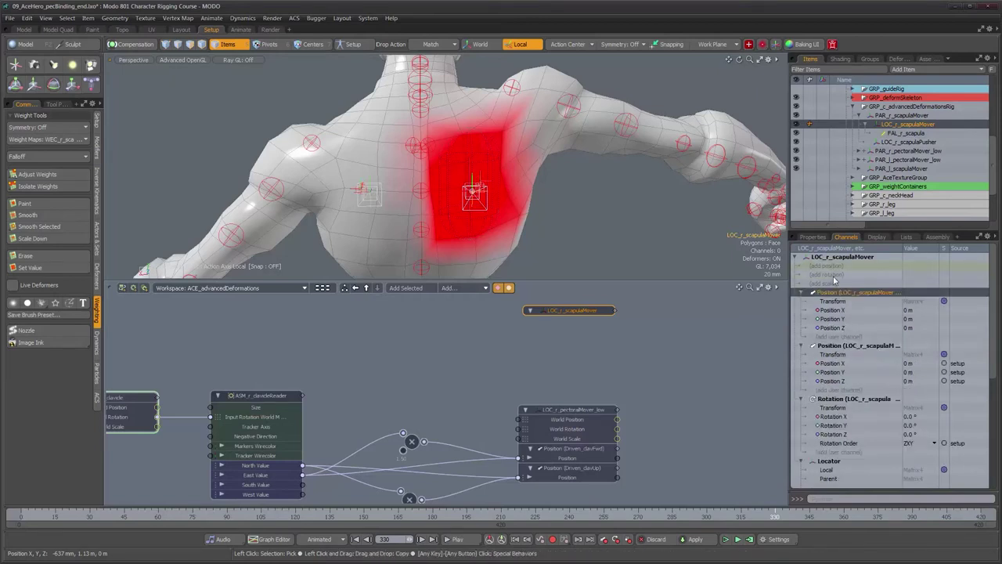
{"action": "left_click", "coordinate": [834, 276]}
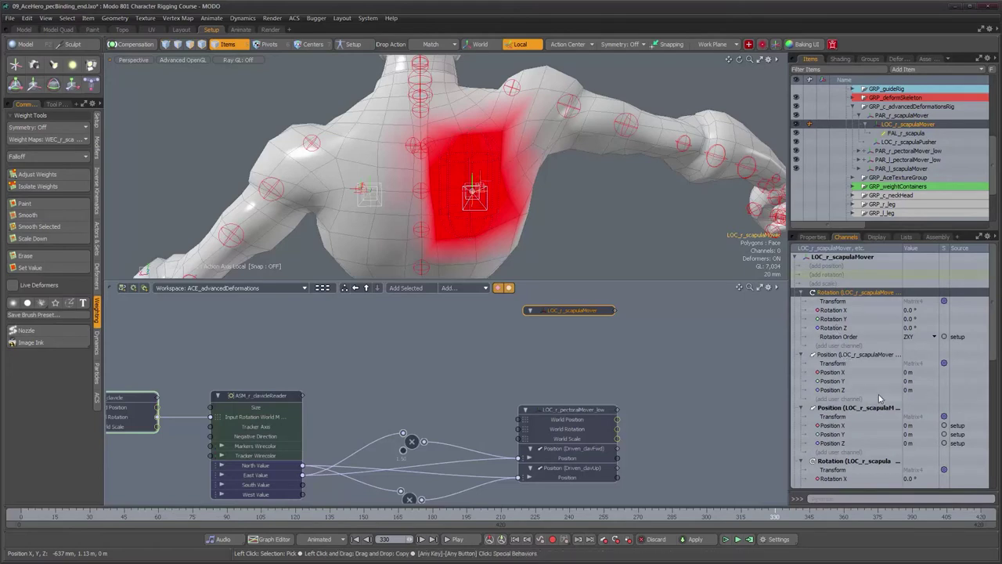
{"action": "right_click", "coordinate": [832, 295]}
{"action": "left_click", "coordinate": [832, 353]}
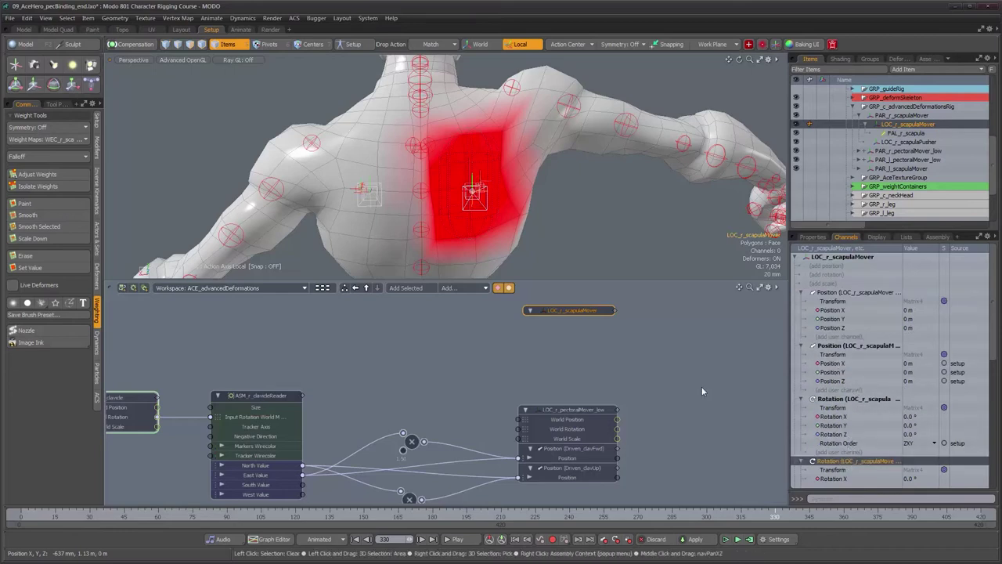
Step: Rename LOC_r_scapulaMover's newest rotation transform as Rotation (Driven_clavUp)
{"action": "right_click", "coordinate": [850, 468]}
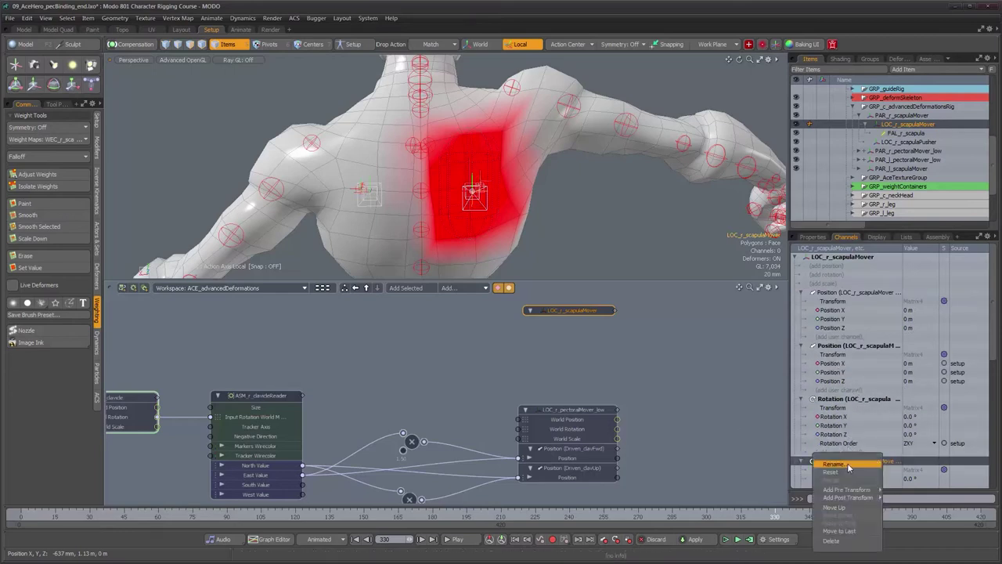
{"action": "left_click", "coordinate": [852, 472]}
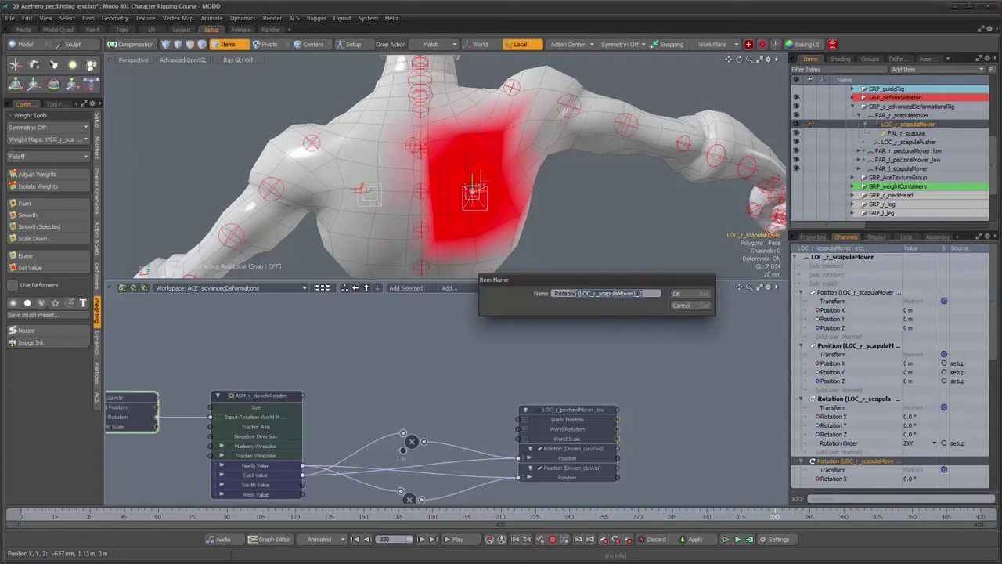
{"action": "type", "text": "Rotation (Driven"}
{"action": "key", "text": "Return"}
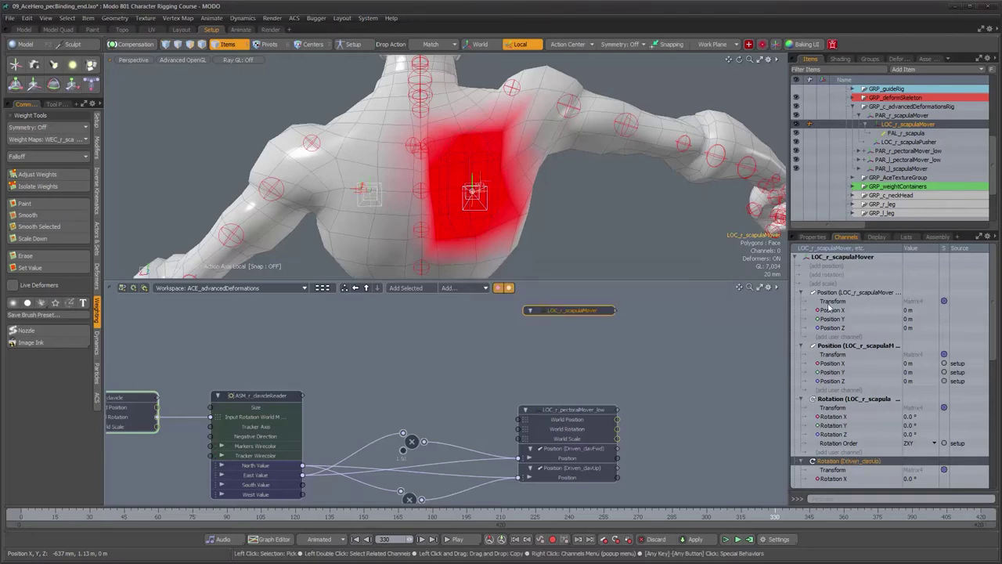
Step: Rename LOC_r_scapulaMover's added position transform as Position (Driven_clavUp)
{"action": "left_click", "coordinate": [842, 293]}
{"action": "right_click", "coordinate": [842, 293]}
{"action": "left_click", "coordinate": [838, 309]}
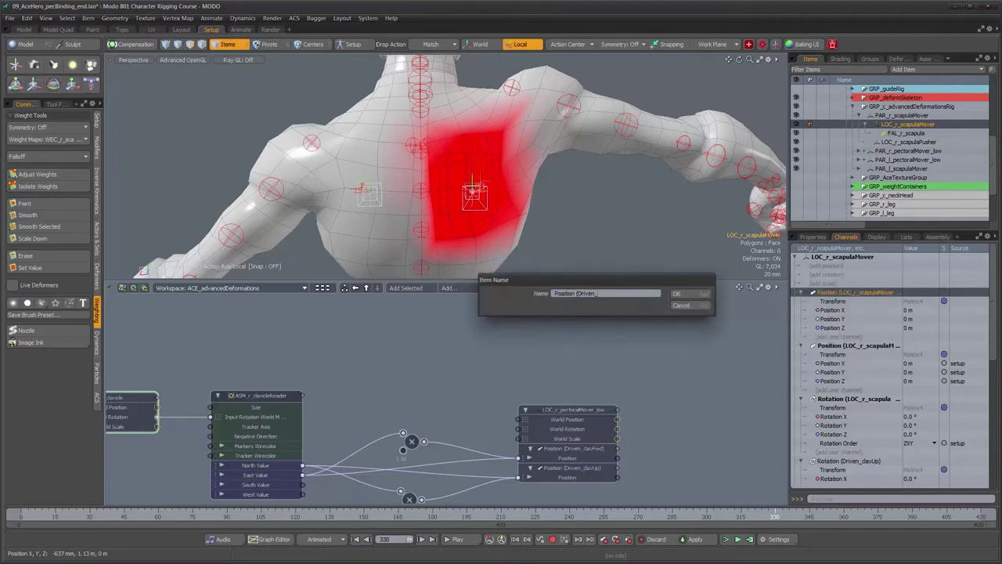
{"action": "key", "text": "Return"}
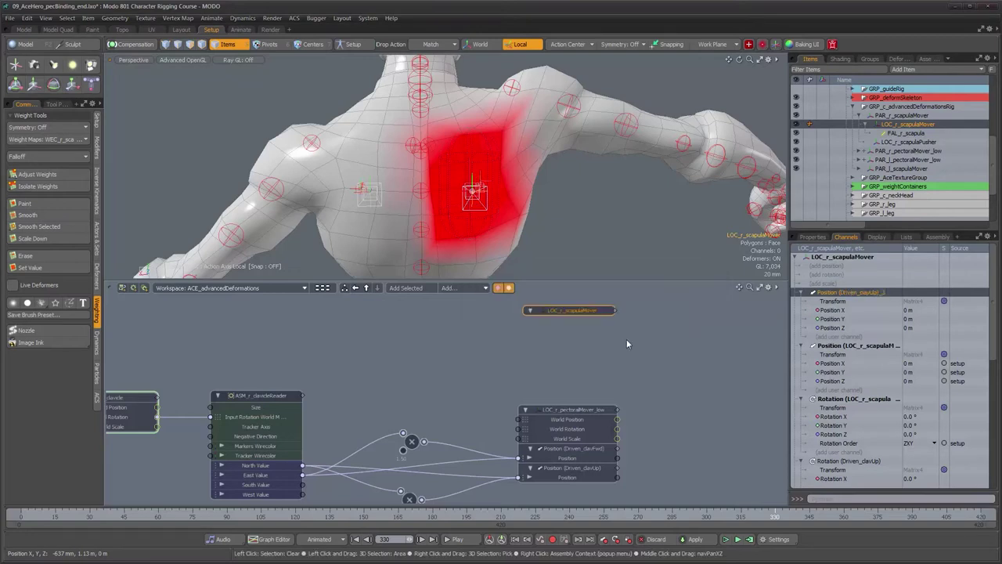
Step: Add the X, Y and Z channels of the Driven_clavUp position and rotation transforms to the LOC_r_scapulaMover node
{"action": "left_click", "coordinate": [835, 311]}
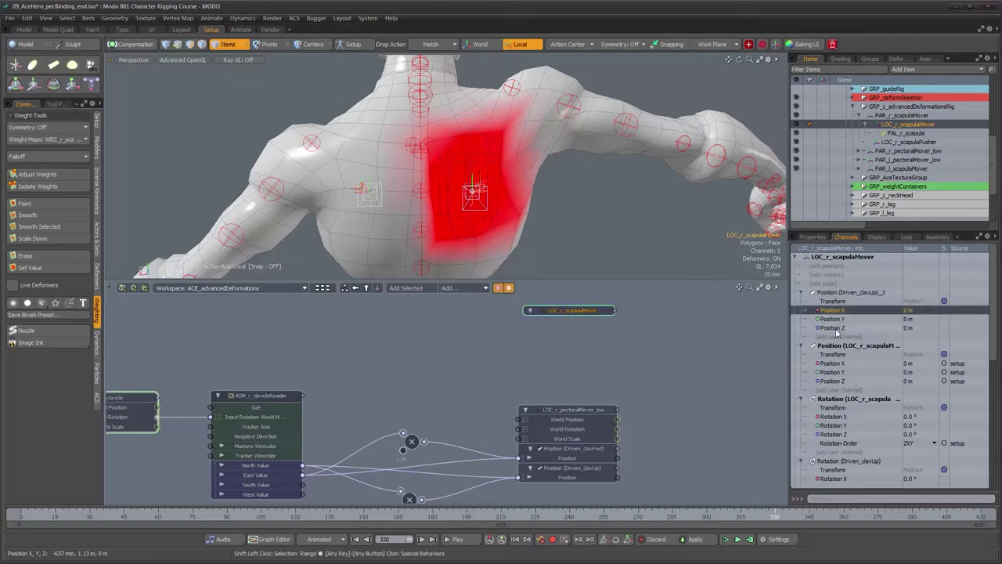
{"action": "left_click", "coordinate": [835, 329], "text": "shift"}
{"action": "left_click_drag", "start_coordinate": [659, 337], "coordinate": [677, 379]}
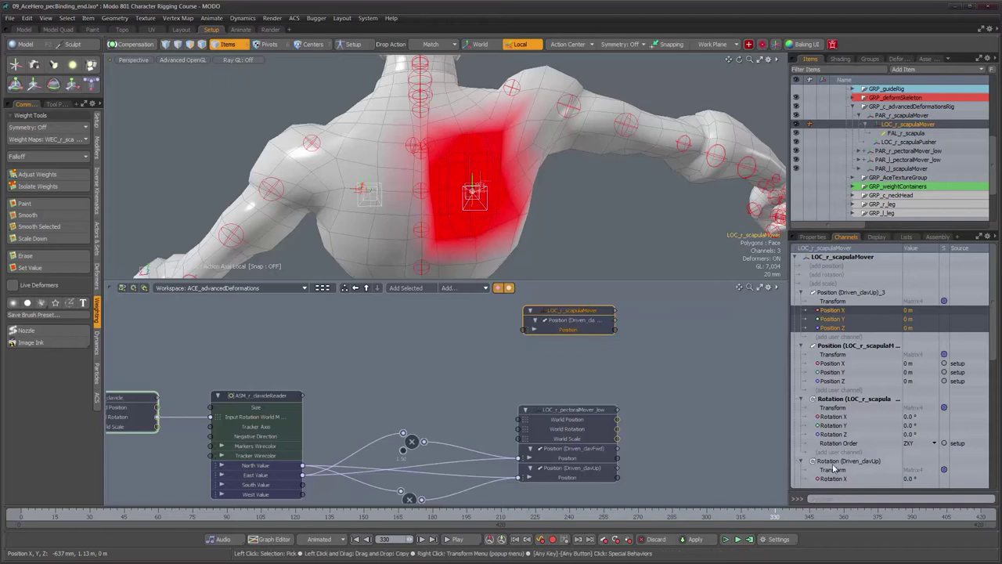
{"action": "scroll", "coordinate": [835, 468], "scroll_direction": "down", "scroll_amount": 3}
{"action": "left_click", "coordinate": [832, 425]}
{"action": "left_click", "coordinate": [832, 443], "text": "shift"}
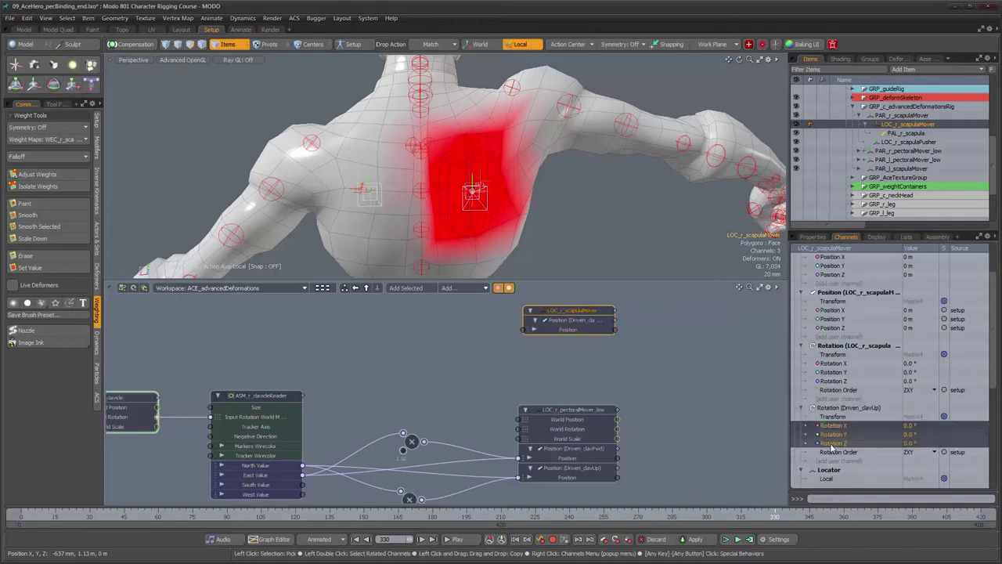
{"action": "left_click_drag", "start_coordinate": [688, 384], "coordinate": [559, 302]}
Step: Expand the channels on the LOC_r_scapulaMover node and move it above and to the right of LOC_r_pectoralMover_low
{"action": "left_click_drag", "start_coordinate": [608, 374], "coordinate": [541, 419], "text": "alt"}
{"action": "scroll", "coordinate": [617, 396], "scroll_direction": "down", "scroll_amount": 3, "text": "alt"}
{"action": "left_click_drag", "start_coordinate": [543, 338], "coordinate": [756, 336]}
{"action": "left_click", "coordinate": [648, 355]}
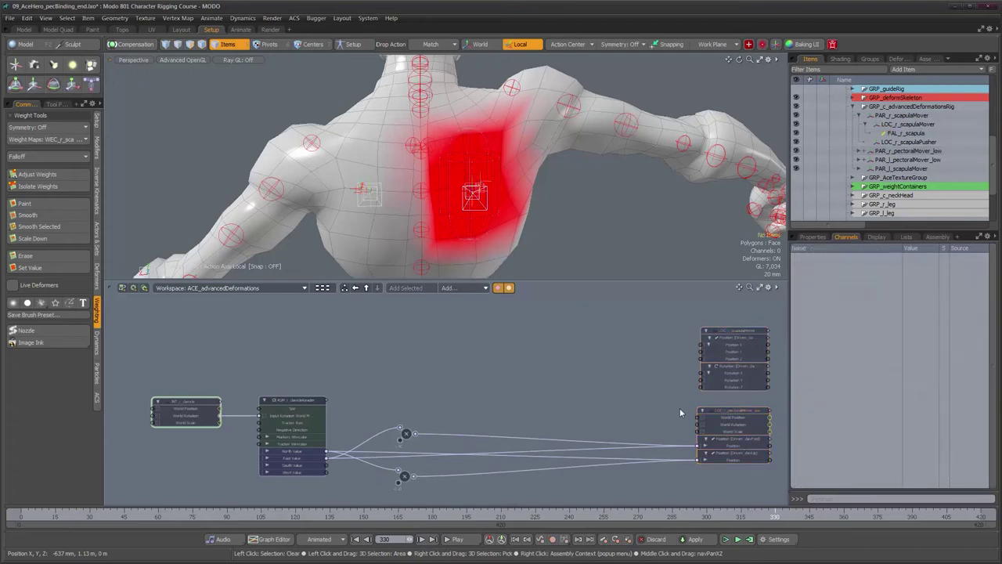
{"action": "left_click_drag", "start_coordinate": [692, 412], "coordinate": [495, 397], "text": "alt"}
{"action": "left_click_drag", "start_coordinate": [401, 401], "coordinate": [400, 439]}
{"action": "left_click_drag", "start_coordinate": [401, 359], "coordinate": [404, 394]}
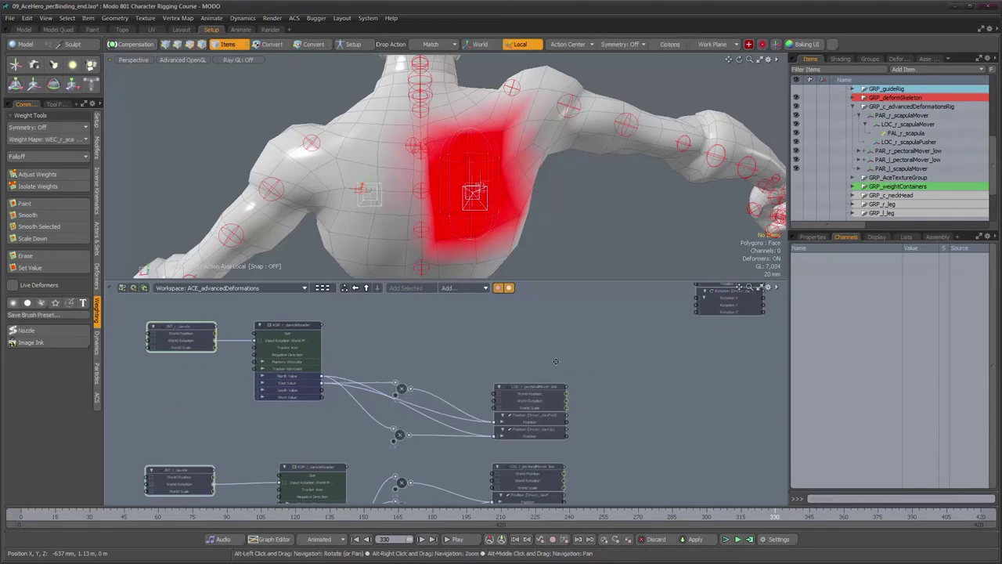
{"action": "middle_click_drag", "start_coordinate": [402, 394], "coordinate": [398, 470]}
{"action": "left_click_drag", "start_coordinate": [733, 327], "coordinate": [668, 296]}
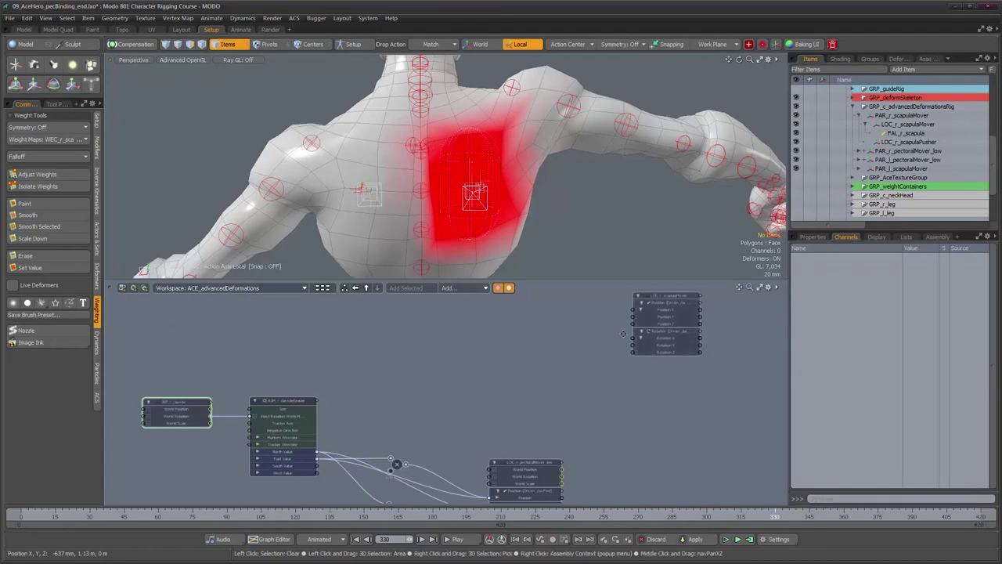
Step: Examine the scapula weighting and capsule falloff close up from behind the character
{"action": "left_click_drag", "start_coordinate": [540, 347], "coordinate": [520, 376], "text": "alt"}
{"action": "scroll", "coordinate": [520, 376], "scroll_direction": "up", "scroll_amount": 1, "text": "alt"}
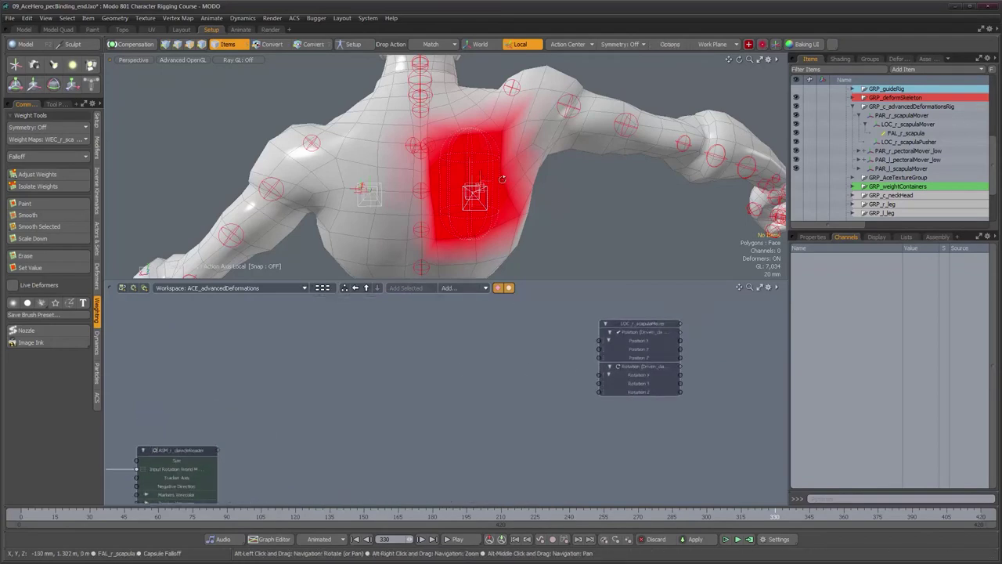
{"action": "scroll", "coordinate": [511, 198], "scroll_direction": "up", "scroll_amount": 2, "text": "alt"}
{"action": "left_click_drag", "start_coordinate": [511, 198], "coordinate": [488, 188], "text": "alt"}
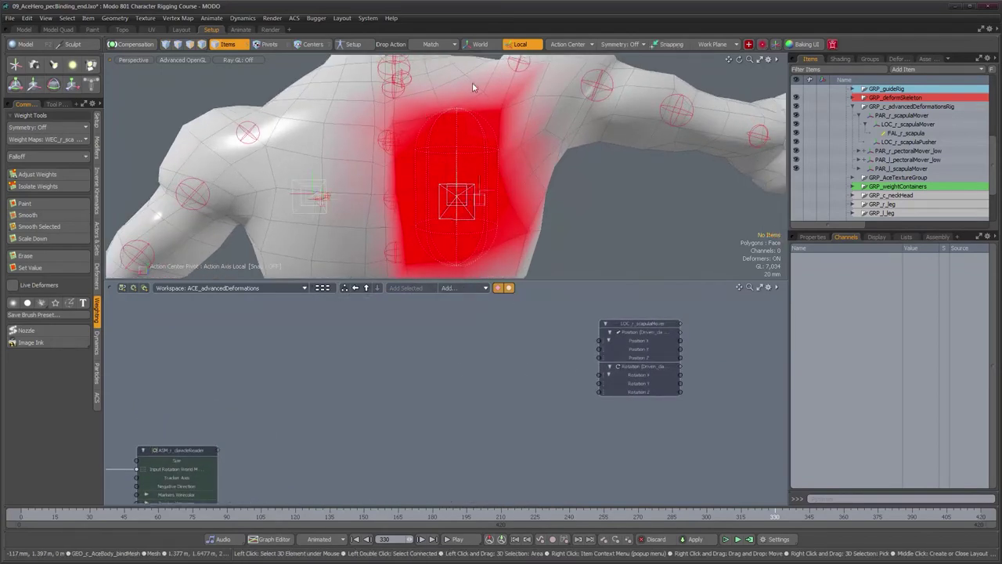
{"action": "scroll", "coordinate": [473, 76], "scroll_direction": "down", "scroll_amount": 2, "text": "alt"}
{"action": "left_click_drag", "start_coordinate": [473, 76], "coordinate": [465, 85], "text": "alt"}
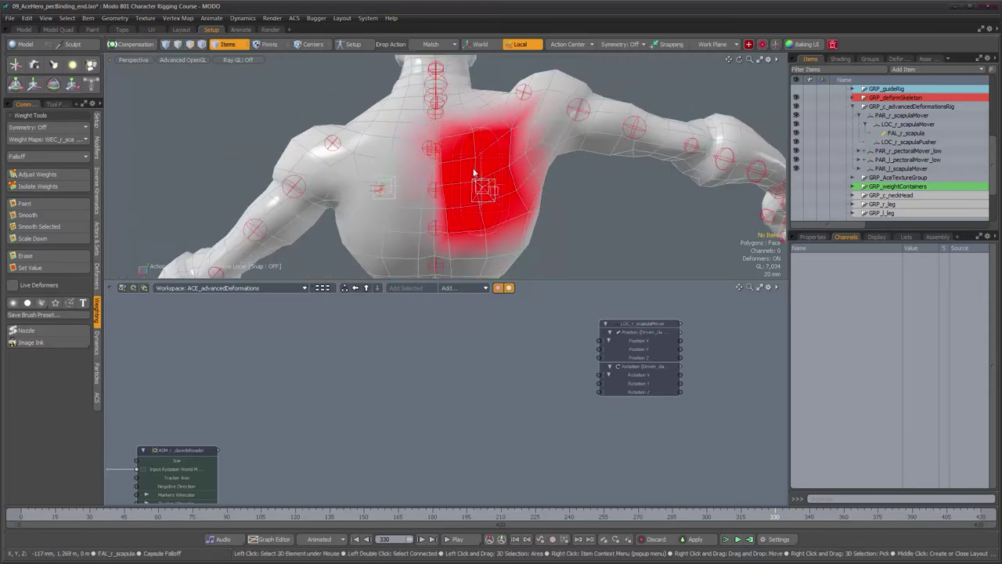
{"action": "left_click_drag", "start_coordinate": [536, 226], "coordinate": [519, 209], "text": "alt"}
{"action": "mouse_move", "coordinate": [496, 209]}
{"action": "left_mouse_down", "text": "alt"}
{"action": "mouse_move", "coordinate": [466, 210]}
{"action": "mouse_move", "coordinate": [512, 212]}
{"action": "left_mouse_up", "text": "alt"}
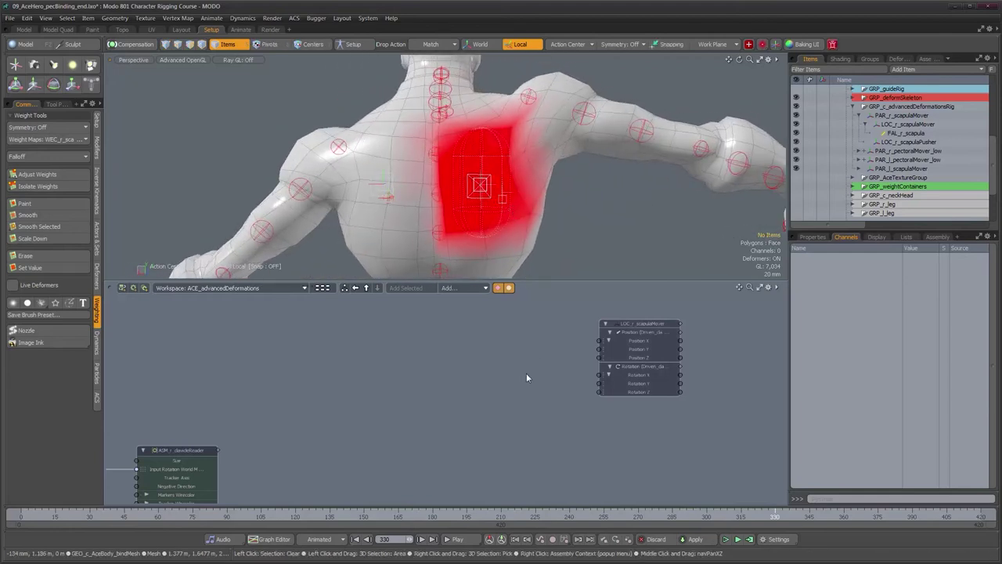
{"action": "mouse_move", "coordinate": [643, 364]}
{"action": "left_click_drag", "start_coordinate": [528, 255], "coordinate": [576, 199], "text": "alt"}
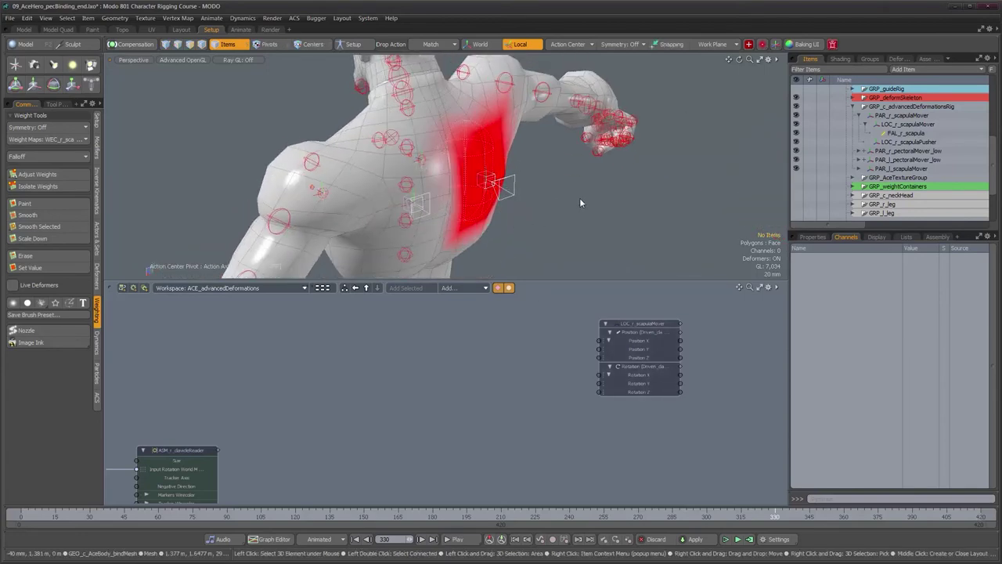
{"action": "left_click_drag", "start_coordinate": [636, 330], "coordinate": [647, 329]}
Step: Open the ASM_r_clavicleReader assembly and inspect its internal node network
{"action": "left_click_drag", "start_coordinate": [188, 500], "coordinate": [201, 434], "text": "alt"}
{"action": "left_click", "coordinate": [194, 382]}
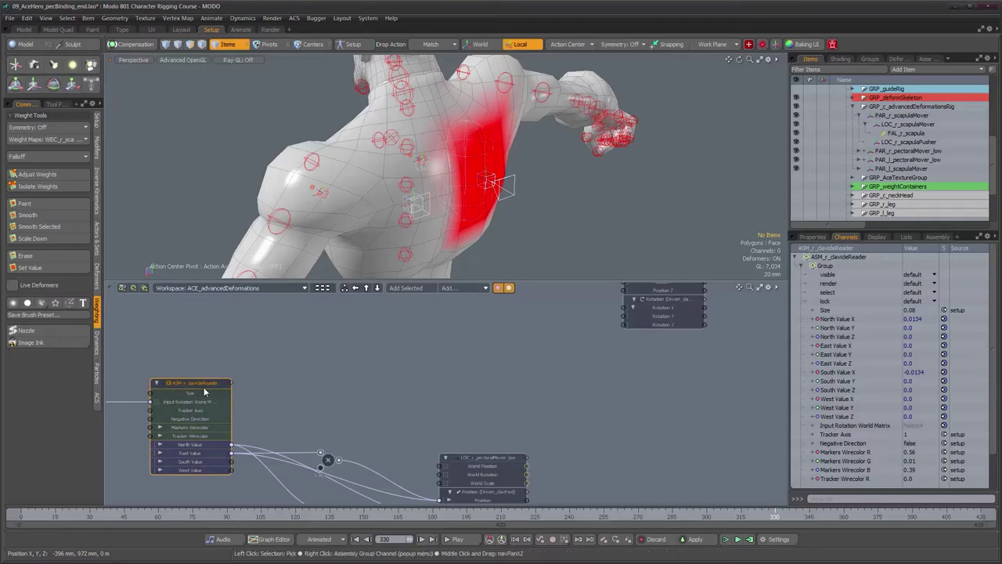
{"action": "mouse_move", "coordinate": [202, 386]}
{"action": "middle_click_drag", "start_coordinate": [279, 403], "coordinate": [392, 376], "text": "alt"}
{"action": "right_click_drag", "start_coordinate": [392, 377], "coordinate": [407, 380], "text": "alt"}
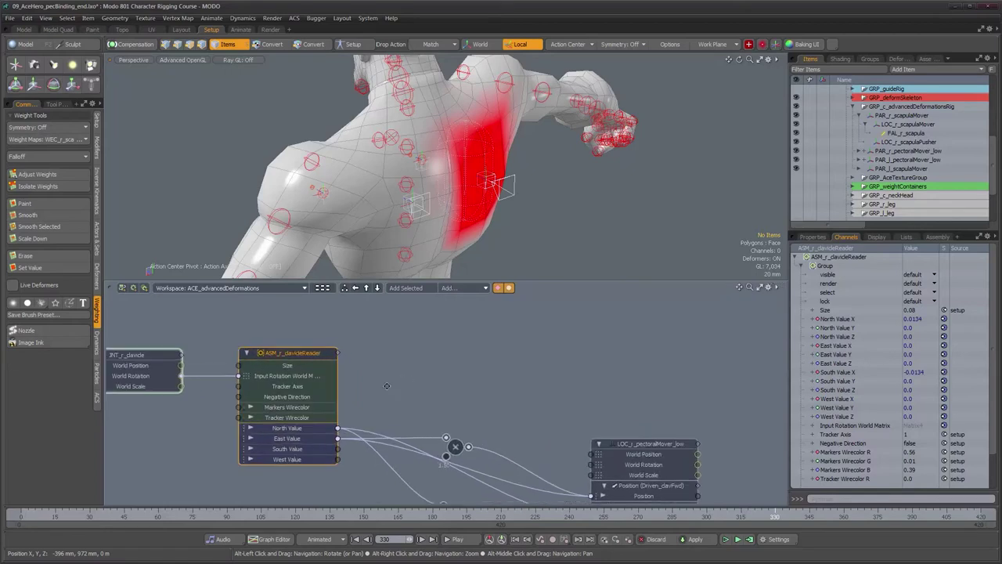
{"action": "double_click", "coordinate": [292, 359]}
{"action": "middle_click_drag", "start_coordinate": [175, 362], "coordinate": [211, 367], "text": "alt"}
{"action": "right_click_drag", "start_coordinate": [211, 367], "coordinate": [229, 376], "text": "alt"}
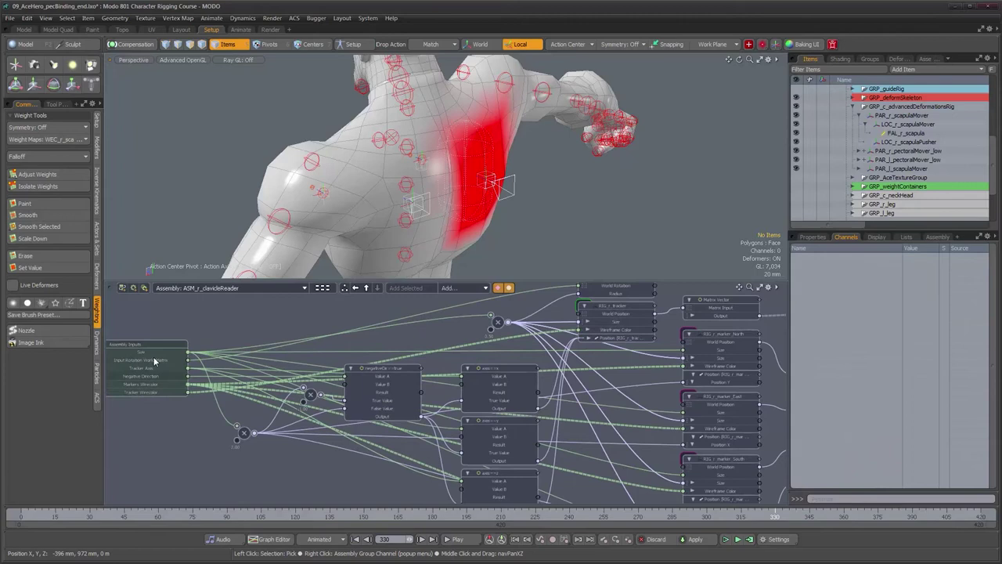
{"action": "left_click_drag", "start_coordinate": [631, 389], "coordinate": [435, 392], "text": "alt"}
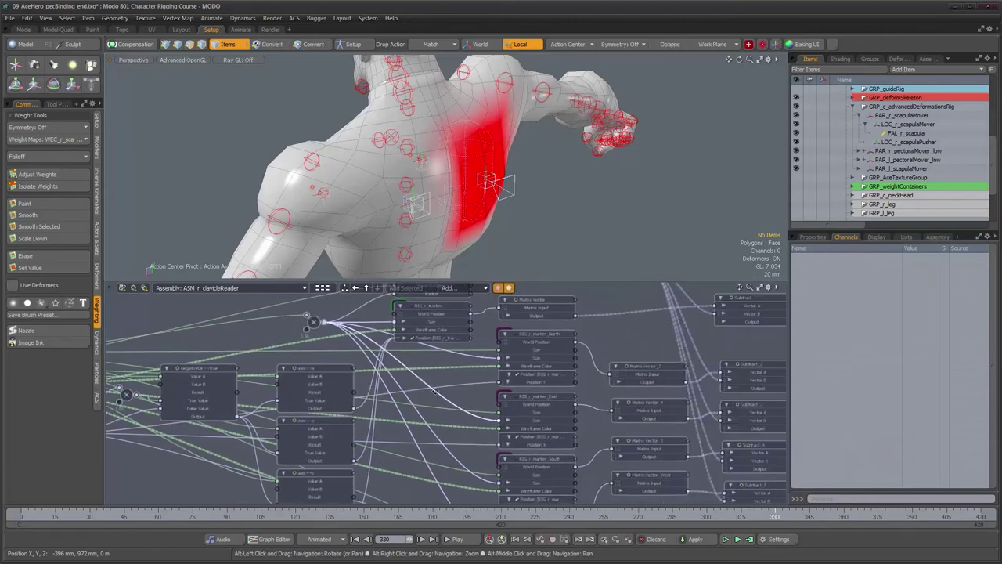
{"action": "right_click_drag", "start_coordinate": [554, 428], "coordinate": [385, 308], "text": "alt"}
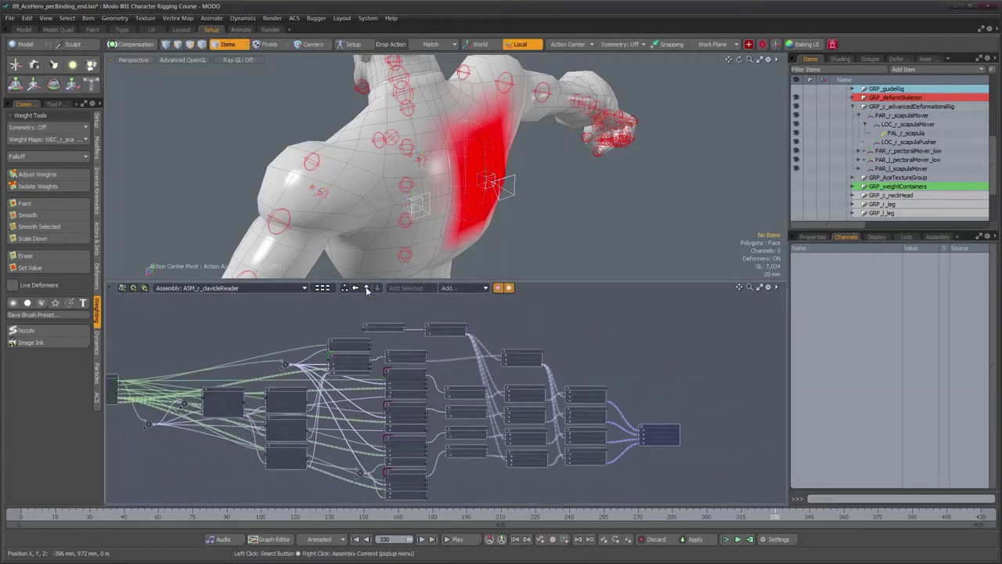
Step: Leave the clavicle reader assembly and return the schematic to the ACE_advancedDeformations workspace
{"action": "left_click", "coordinate": [367, 289]}
{"action": "right_click_drag", "start_coordinate": [470, 384], "coordinate": [410, 398], "text": "alt"}
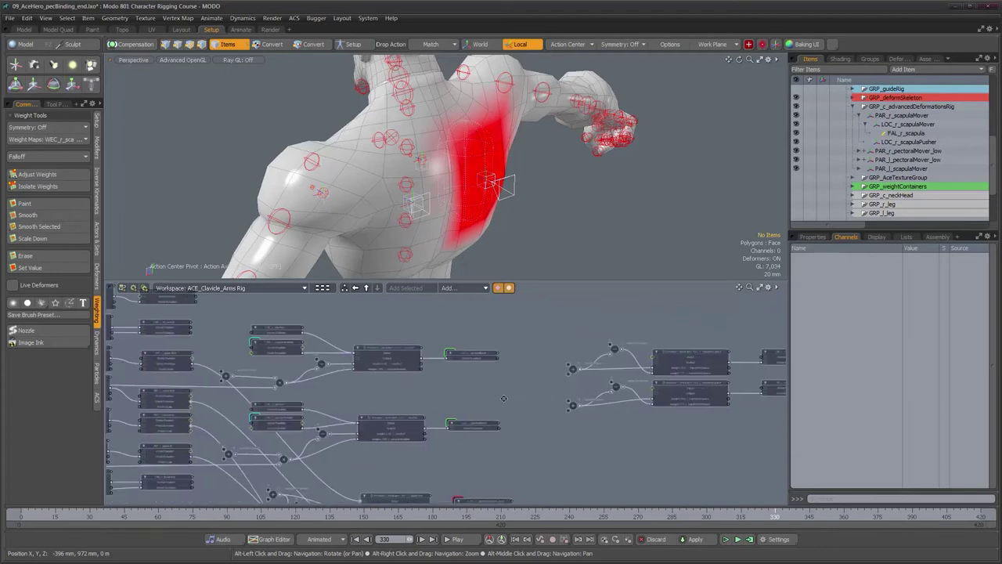
{"action": "left_click", "coordinate": [274, 287]}
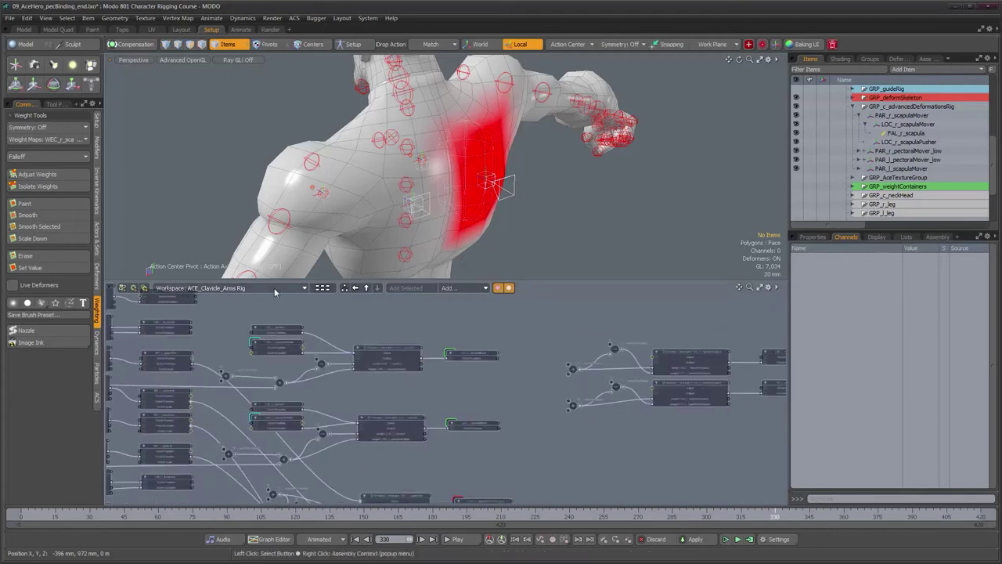
{"action": "mouse_move", "coordinate": [274, 289]}
{"action": "left_click", "coordinate": [356, 299]}
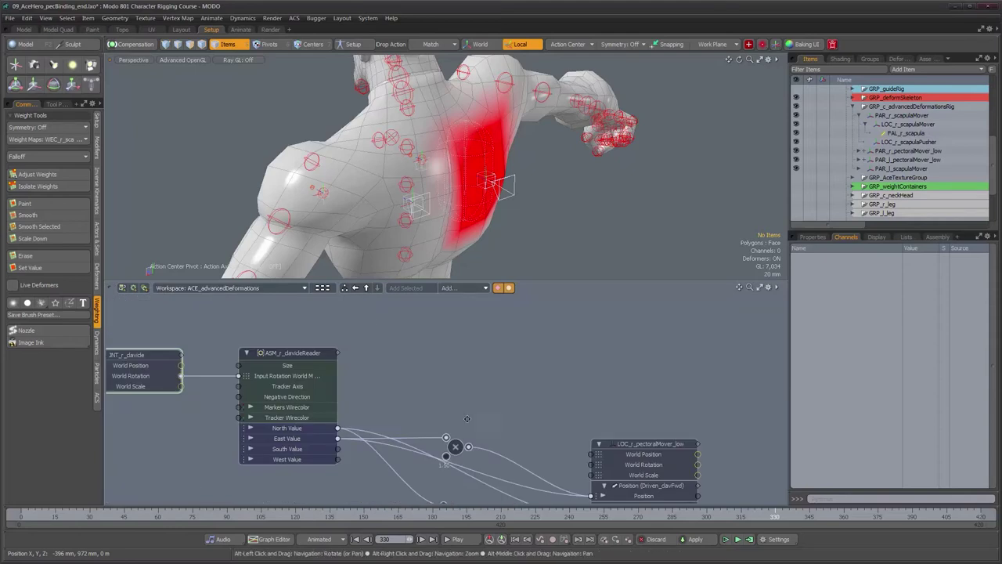
Step: Add a Basic Math node set to Multiply and place it beside the ASM_r_clavicleReader node, above the existing Multiply node
{"action": "left_click", "coordinate": [318, 349]}
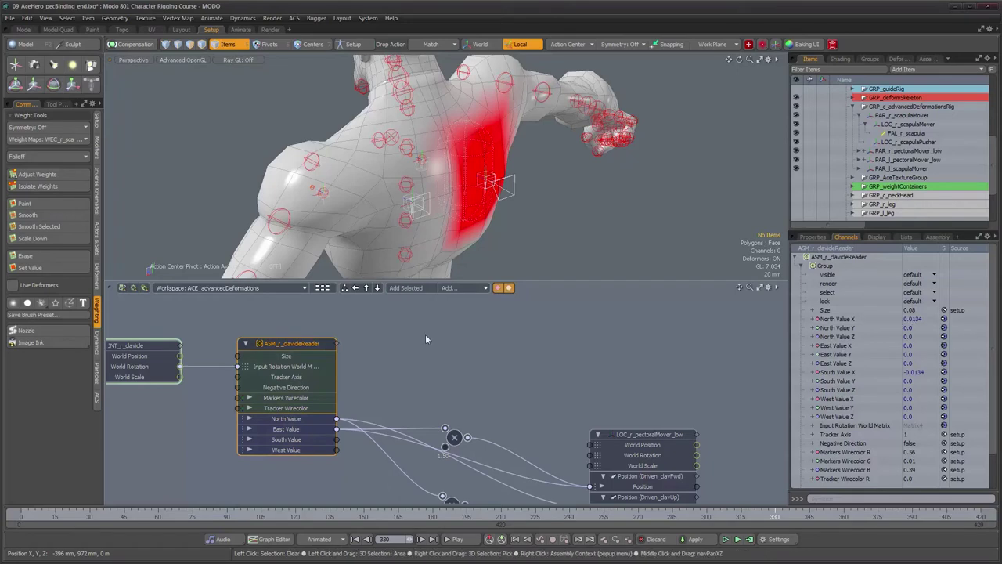
{"action": "left_click", "coordinate": [453, 290]}
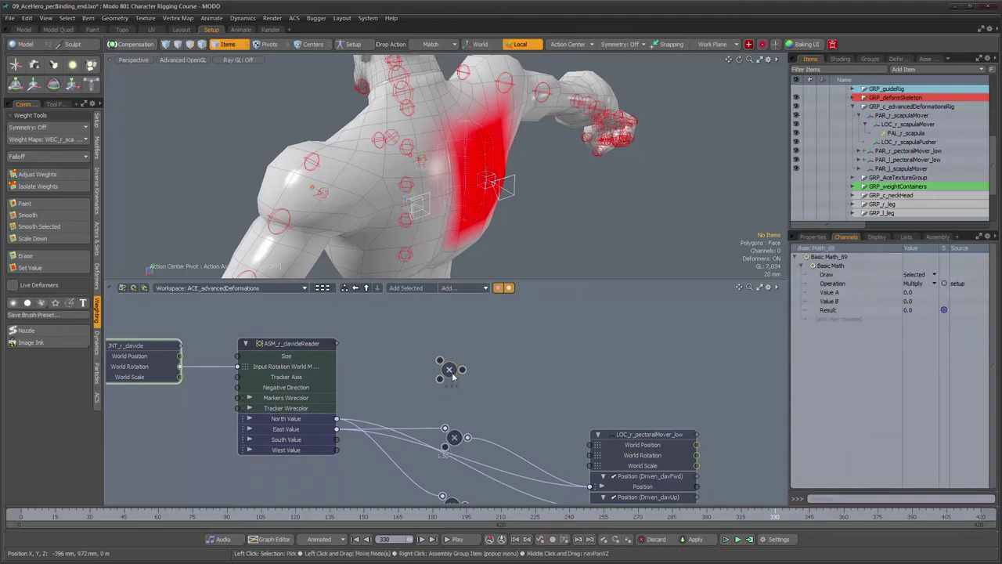
{"action": "left_click", "coordinate": [443, 355]}
{"action": "left_click", "coordinate": [470, 289]}
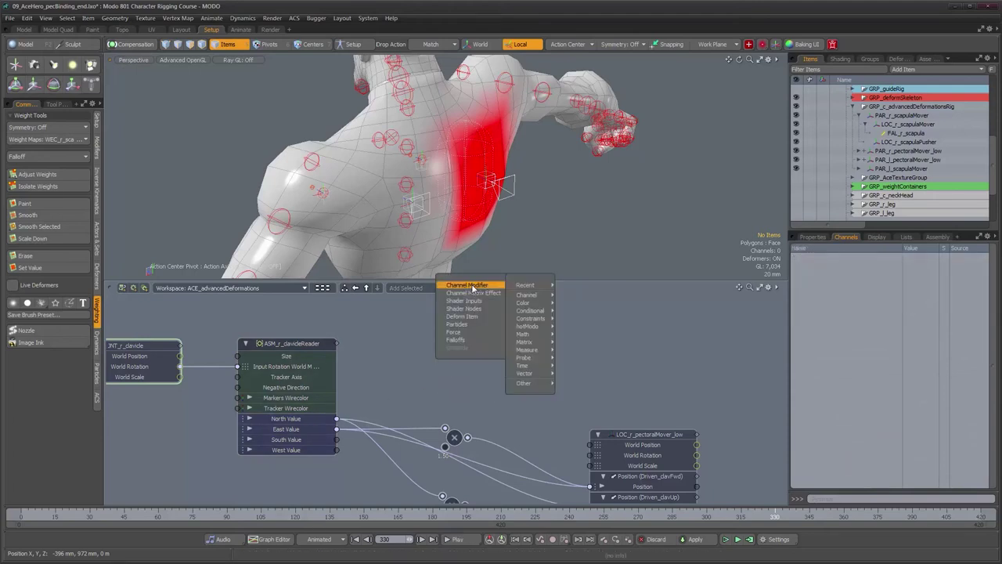
{"action": "mouse_move", "coordinate": [535, 285]}
{"action": "left_click", "coordinate": [475, 291]}
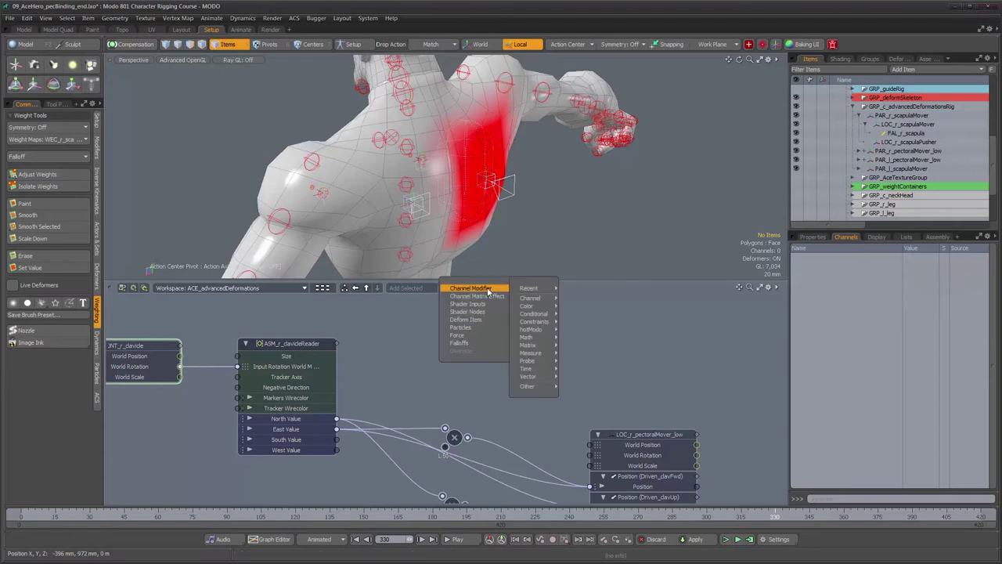
{"action": "left_click", "coordinate": [591, 291]}
{"action": "left_click_drag", "start_coordinate": [496, 364], "coordinate": [449, 389]}
Step: Connect the clavicle reader's North Value X to the new Multiply node's Value A and set its Value B to 10
{"action": "left_click_drag", "start_coordinate": [338, 420], "coordinate": [440, 382]}
{"action": "left_click", "coordinate": [250, 419]}
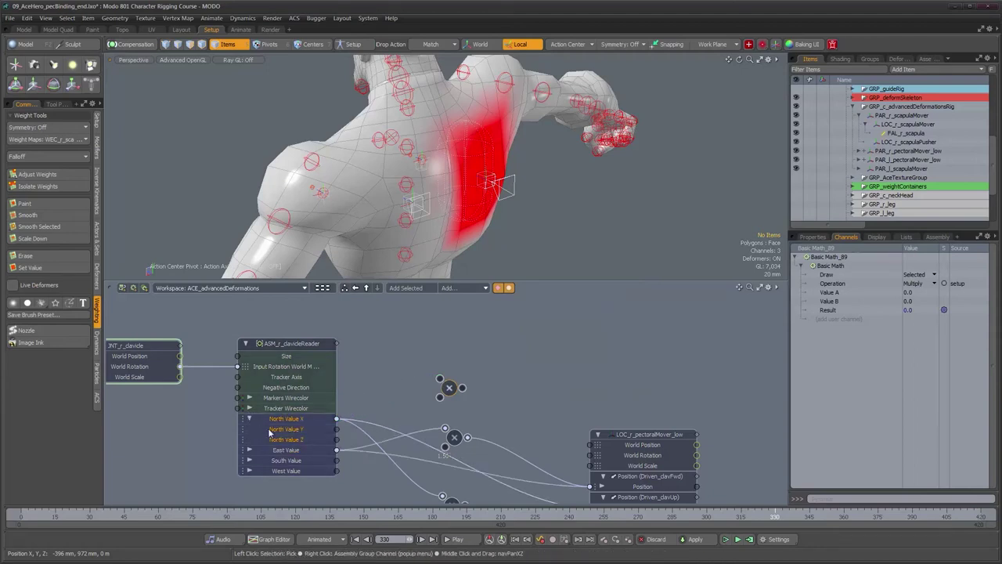
{"action": "left_click_drag", "start_coordinate": [337, 419], "coordinate": [394, 374]}
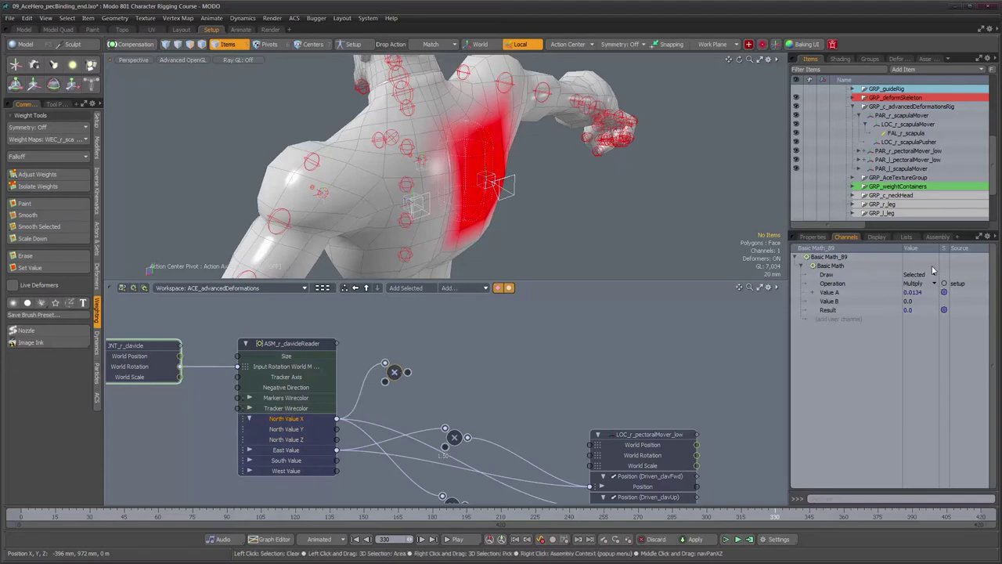
{"action": "left_click", "coordinate": [914, 304]}
{"action": "type", "text": "10"}
{"action": "key", "text": "Return"}
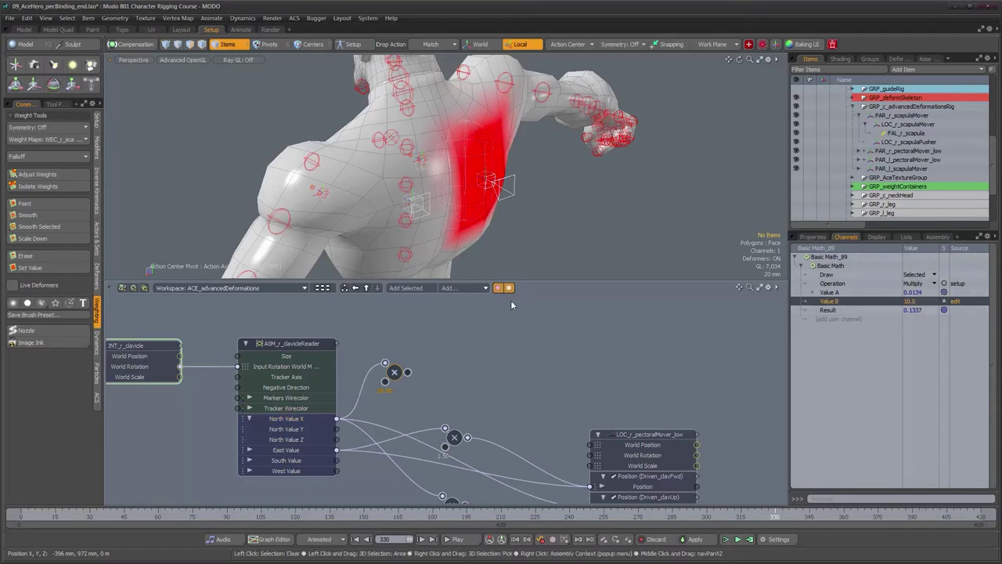
Step: Try 80 and 50 as Value B of the Multiply node driven by North Value X
{"action": "left_click_drag", "start_coordinate": [627, 205], "coordinate": [509, 192], "text": "alt"}
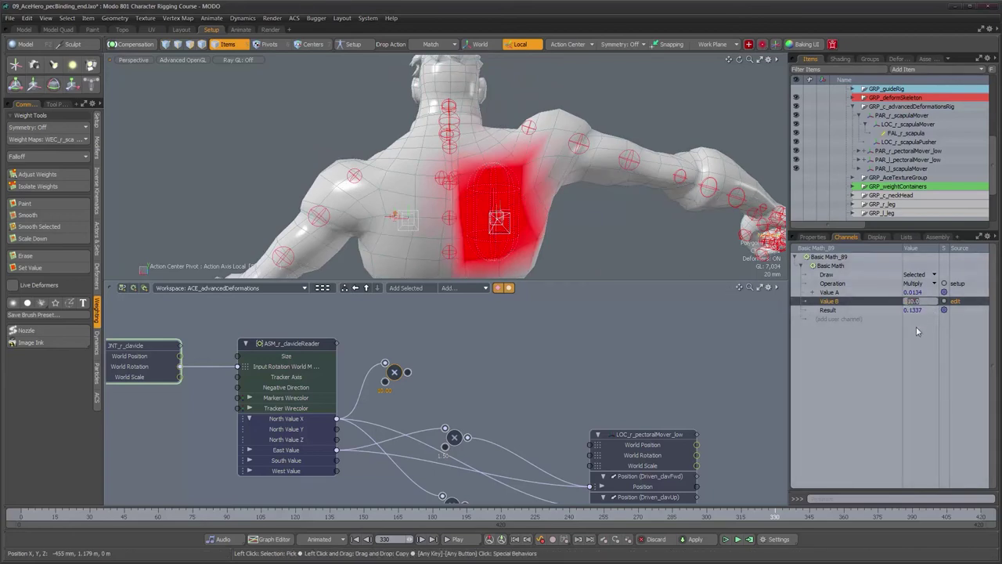
{"action": "type", "text": "80"}
{"action": "key", "text": "Return"}
{"action": "left_click", "coordinate": [920, 304]}
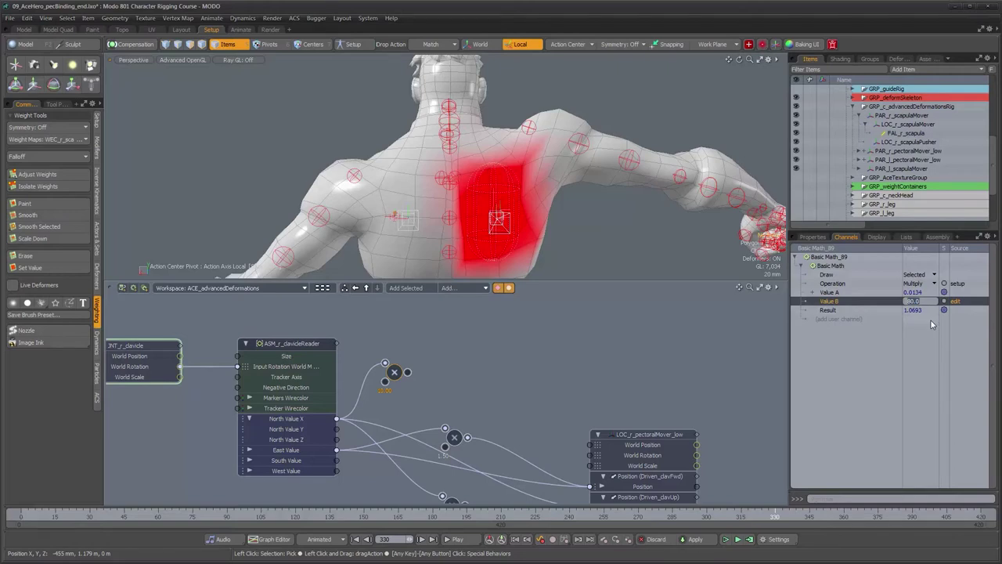
{"action": "type", "text": "50"}
{"action": "key", "text": "Return"}
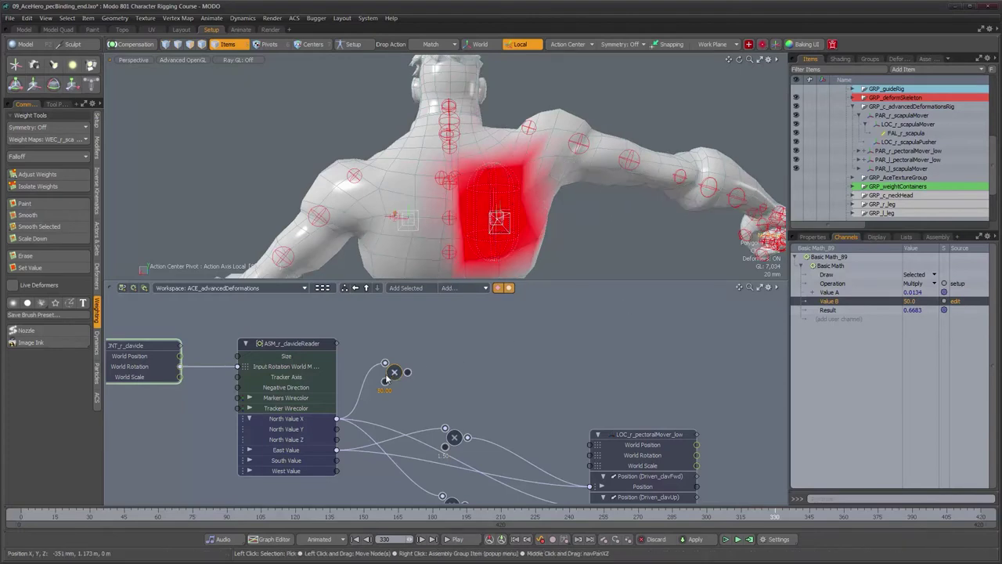
{"action": "left_click_drag", "start_coordinate": [396, 374], "coordinate": [394, 374]}
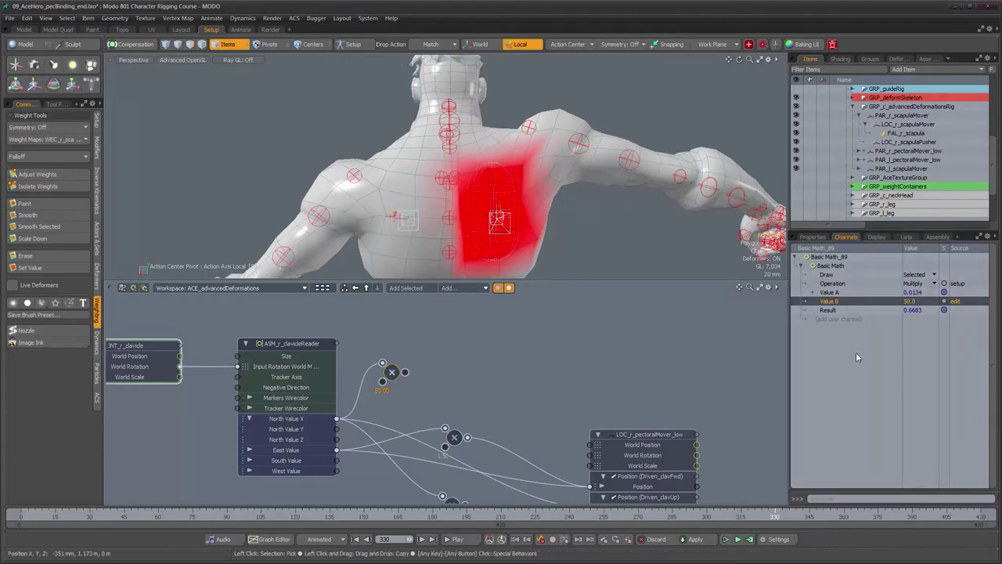
Step: Connect the Multiply node's result to Position Z of the Driven_clavUp position transform on LOC_r_scapulaMover
{"action": "left_click_drag", "start_coordinate": [525, 353], "coordinate": [430, 379], "text": "alt"}
{"action": "right_click_drag", "start_coordinate": [430, 379], "coordinate": [472, 385], "text": "alt"}
{"action": "left_click_drag", "start_coordinate": [473, 385], "coordinate": [441, 397], "text": "alt"}
{"action": "right_click_drag", "start_coordinate": [441, 396], "coordinate": [432, 395], "text": "alt"}
{"action": "left_click_drag", "start_coordinate": [457, 382], "coordinate": [439, 415], "text": "alt"}
{"action": "left_click_drag", "start_coordinate": [544, 234], "coordinate": [470, 226], "text": "alt"}
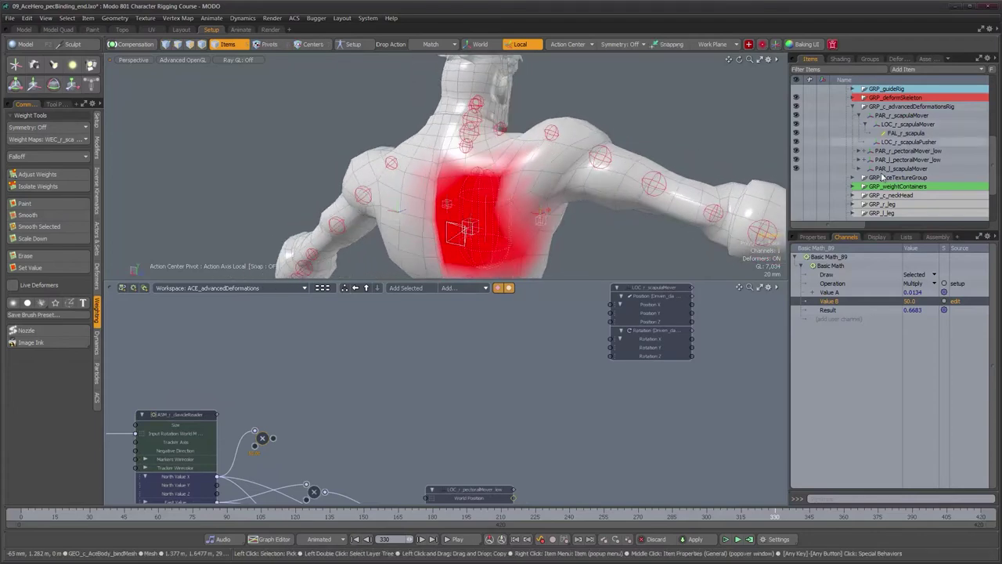
{"action": "left_click", "coordinate": [672, 289]}
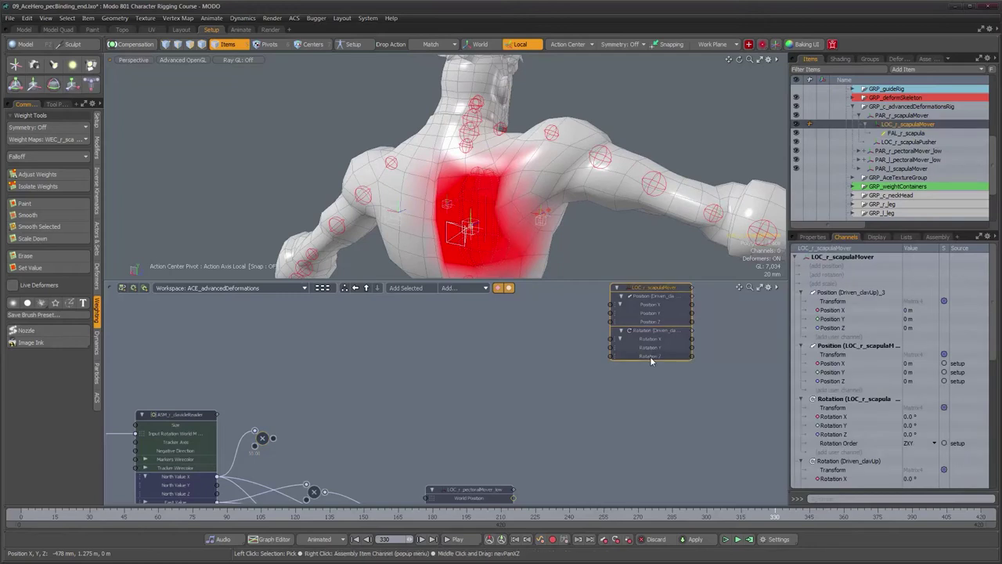
{"action": "left_click", "coordinate": [655, 323]}
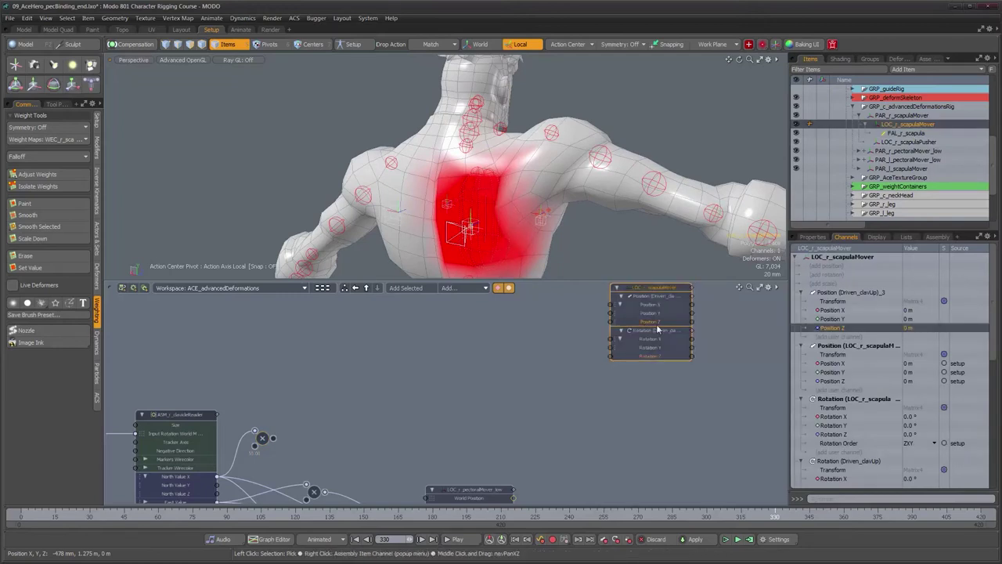
{"action": "left_click_drag", "start_coordinate": [443, 359], "coordinate": [426, 375], "text": "alt"}
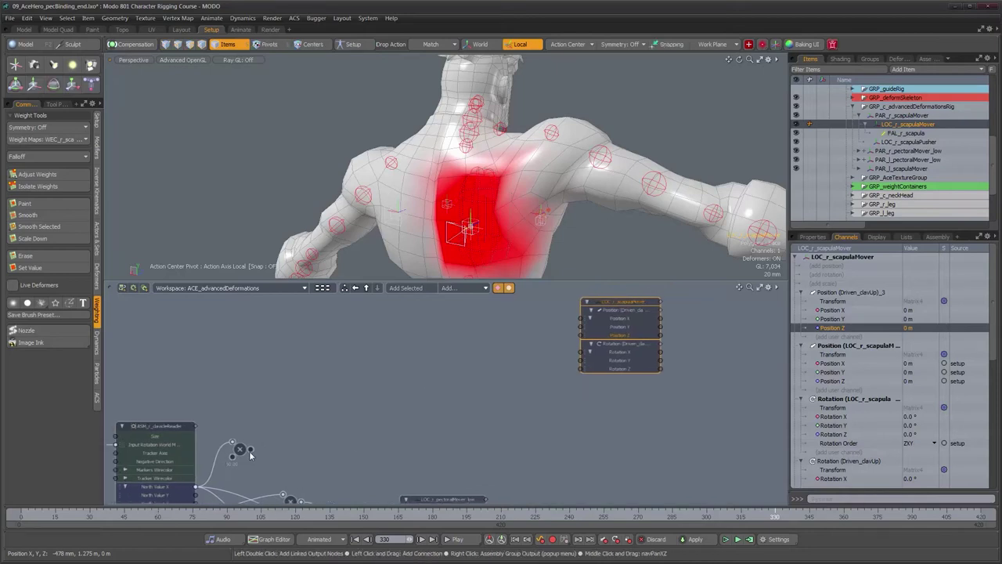
{"action": "left_click_drag", "start_coordinate": [251, 454], "coordinate": [581, 334]}
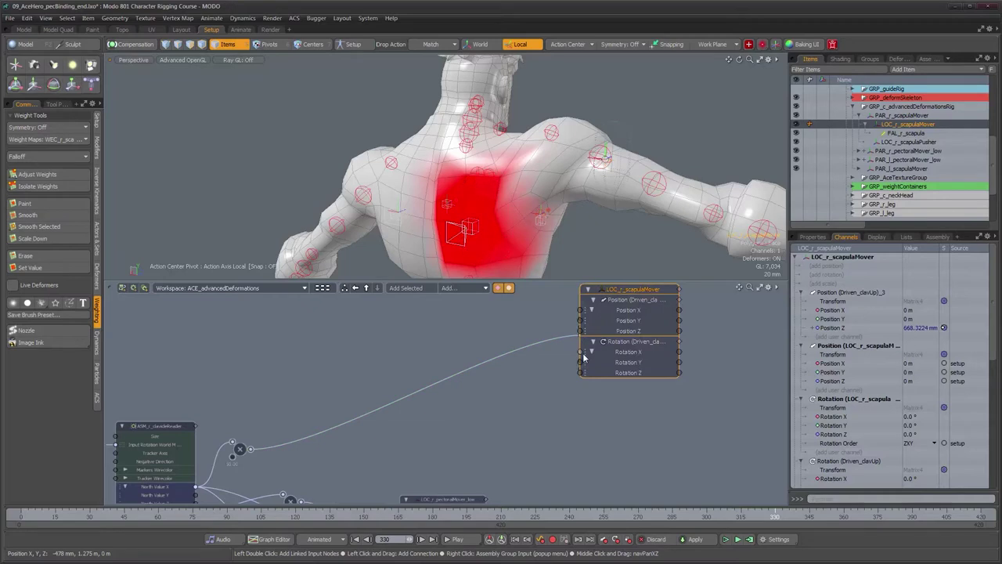
Step: Insert a second Multiply node into the link between the first Multiply node and LOC_r_scapulaMover's Position Z
{"action": "left_click_drag", "start_coordinate": [656, 148], "coordinate": [620, 162], "text": "alt"}
{"action": "left_click", "coordinate": [241, 452]}
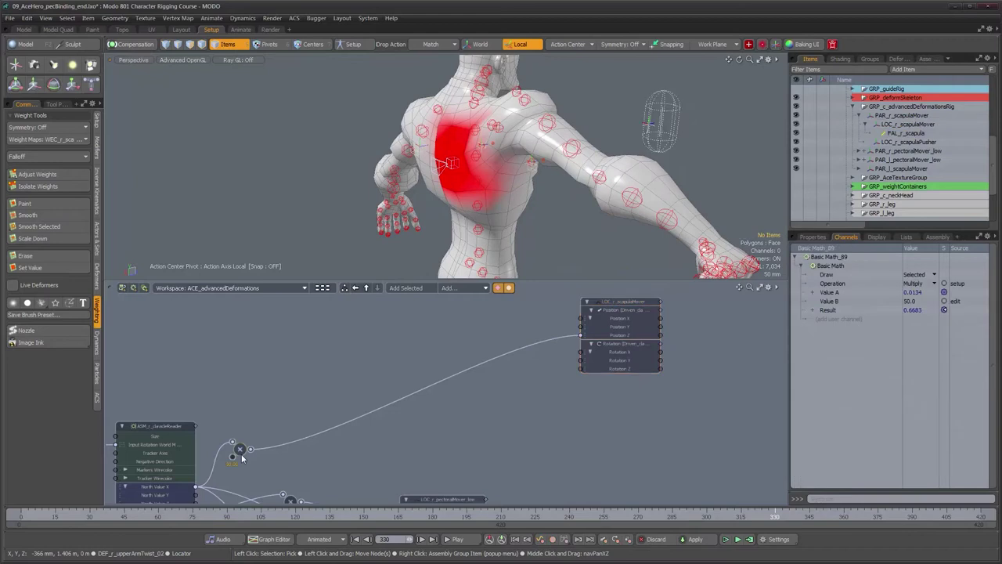
{"action": "left_click", "coordinate": [307, 440]}
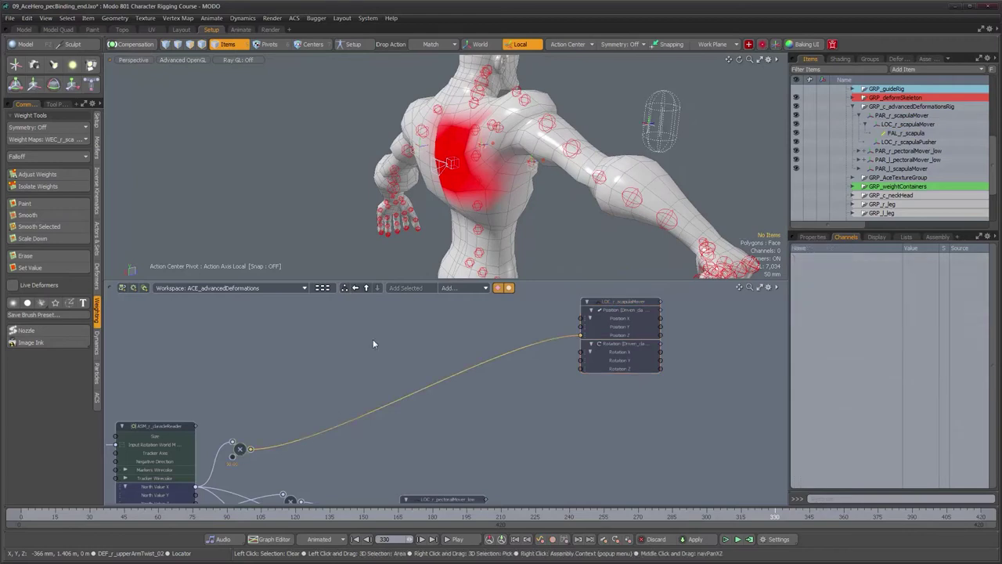
{"action": "left_click", "coordinate": [461, 287]}
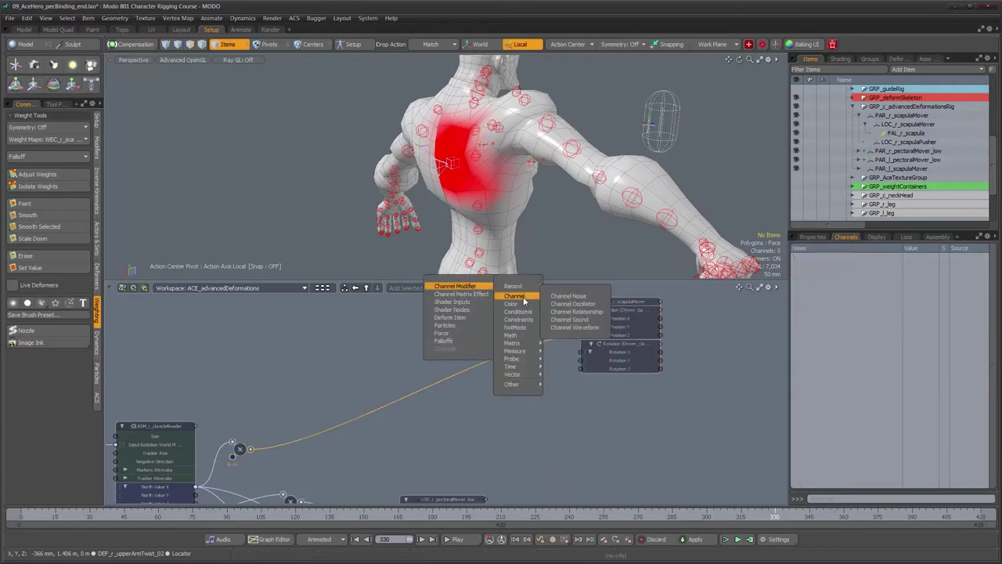
{"action": "mouse_move", "coordinate": [527, 287]}
{"action": "left_click", "coordinate": [568, 287]}
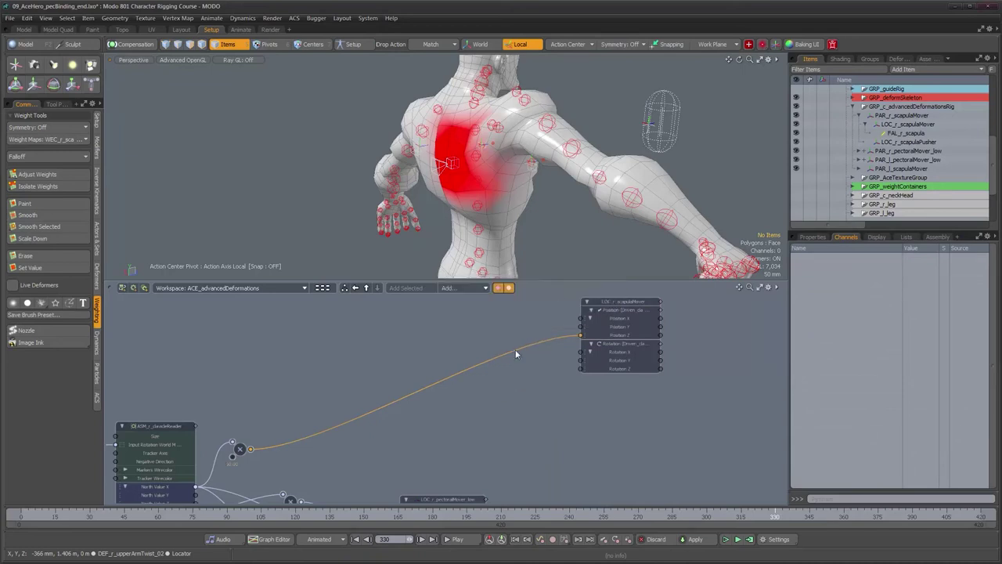
Step: Set Value B of the inserted Multiply node to -1 to reverse the scapula mover's direction
{"action": "left_click", "coordinate": [913, 301]}
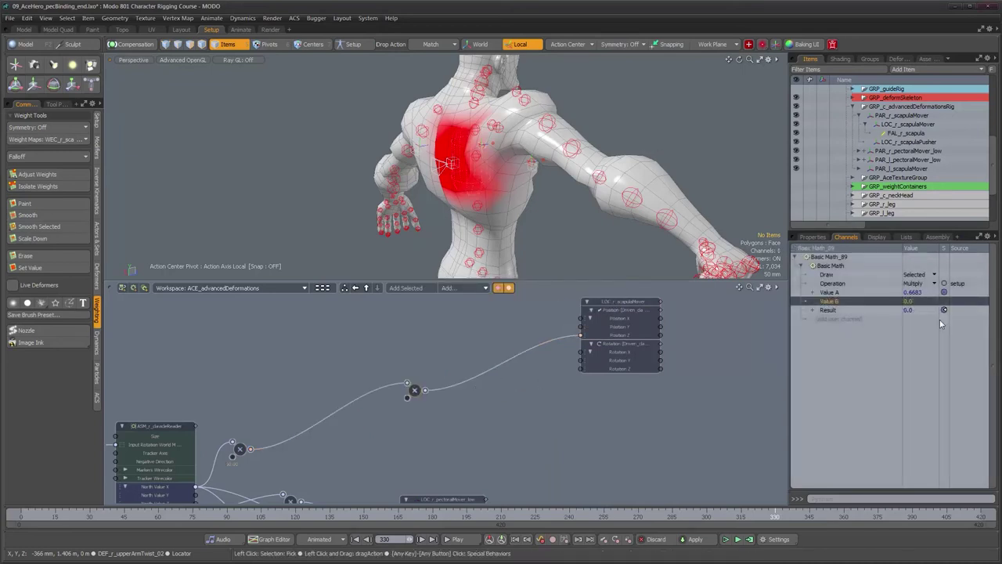
{"action": "type", "text": "-1"}
{"action": "key", "text": "Return"}
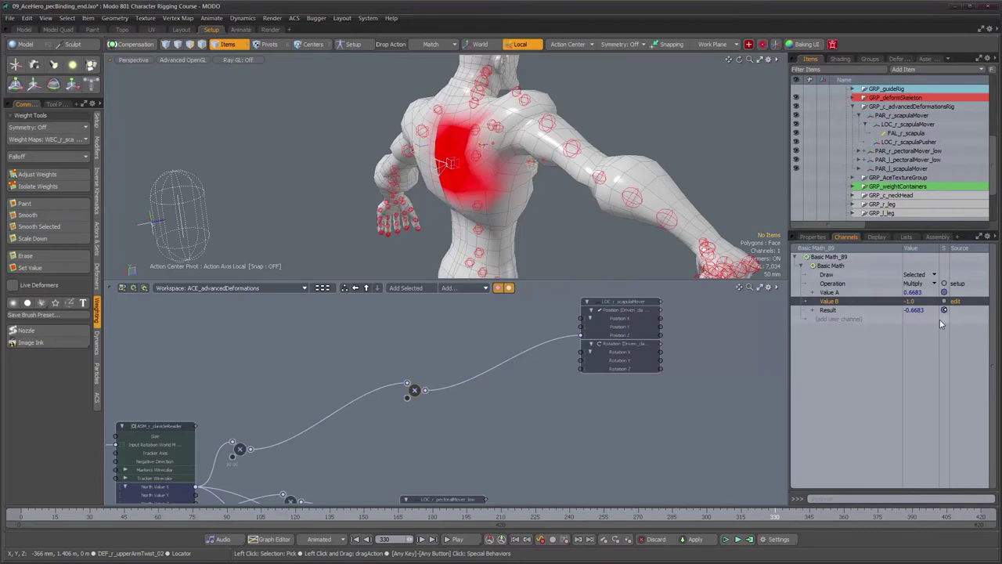
Step: Set Value B of the first Multiply node, fed by North Value X, to 10
{"action": "left_click_drag", "start_coordinate": [501, 187], "coordinate": [401, 196], "text": "alt"}
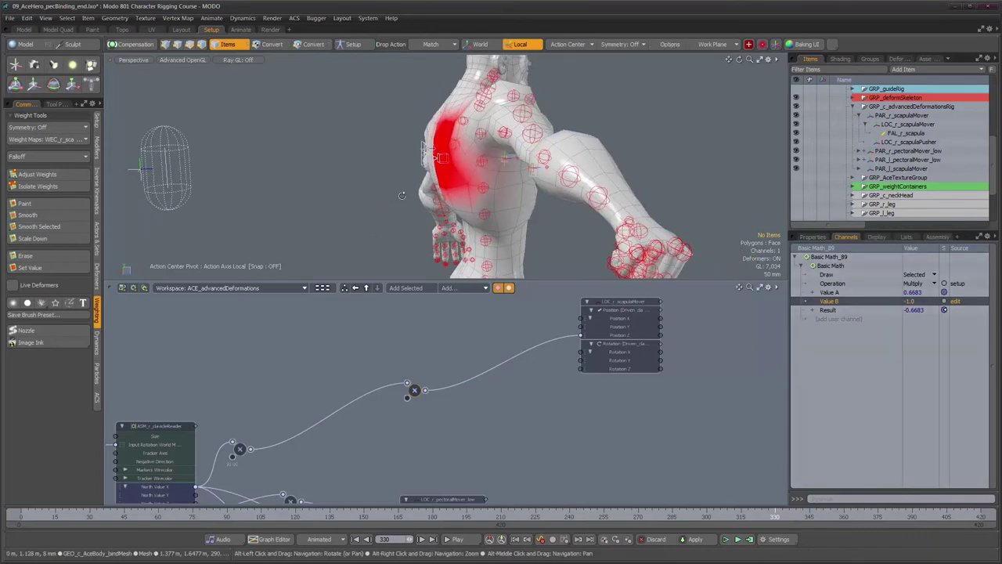
{"action": "left_click", "coordinate": [240, 448]}
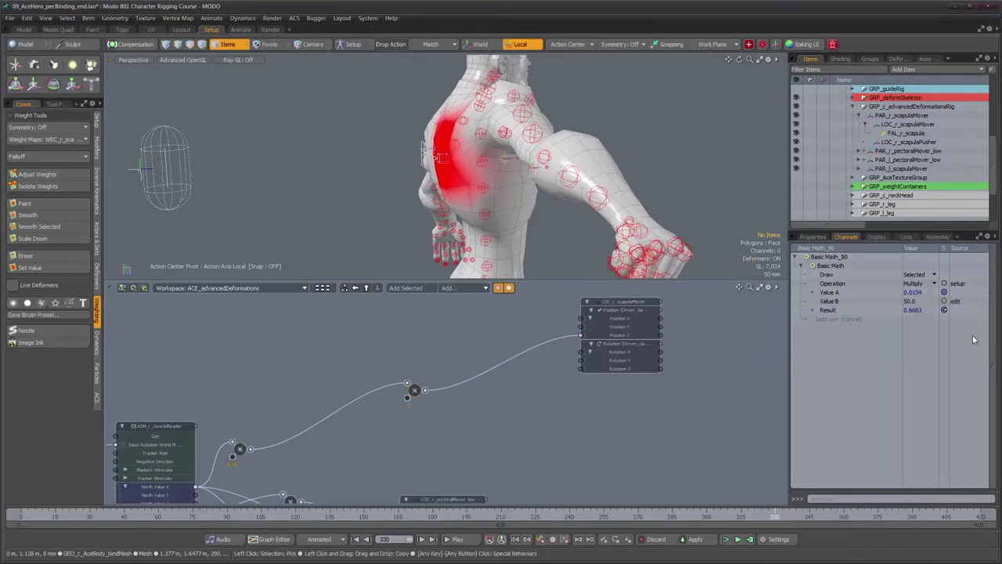
{"action": "left_click", "coordinate": [924, 303]}
{"action": "type", "text": "10"}
{"action": "key", "text": "Return"}
{"action": "left_click_drag", "start_coordinate": [486, 384], "coordinate": [516, 384], "text": "alt"}
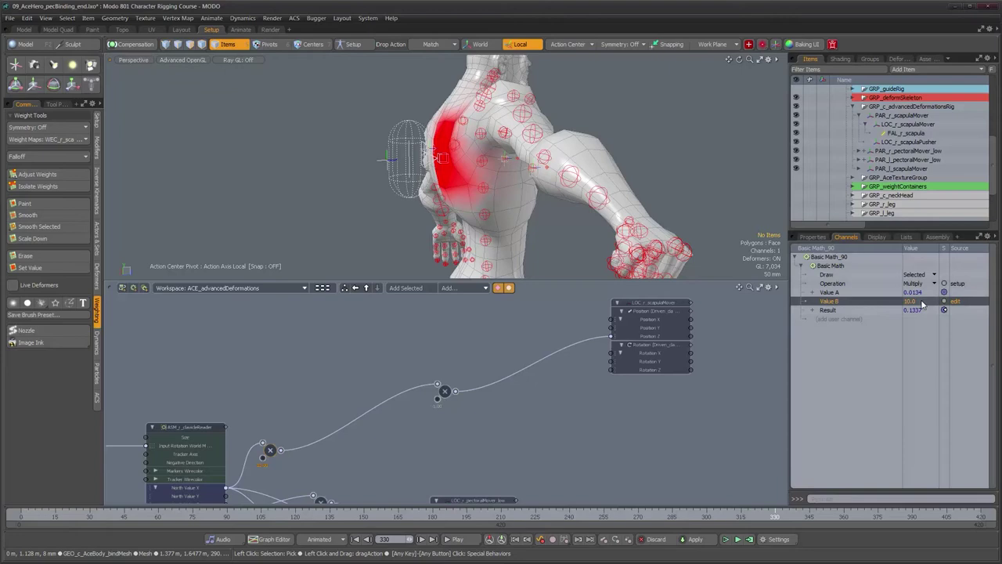
Step: Set Value B of the first Multiply node to 5 and spread the two Multiply nodes apart between the clavicle reader and LOC_r_scapulaMover
{"action": "type", "text": "5"}
{"action": "key", "text": "Return"}
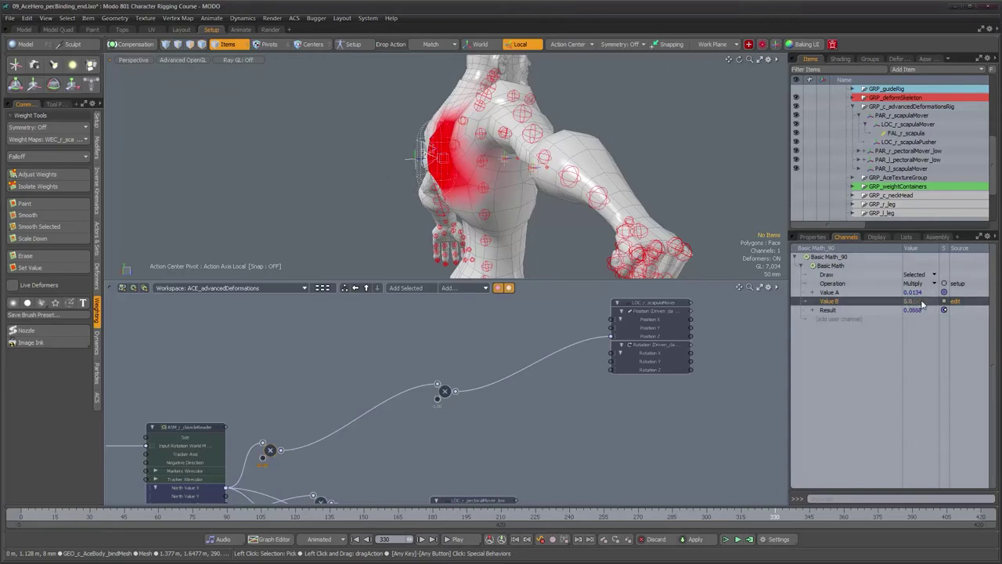
{"action": "left_click_drag", "start_coordinate": [428, 159], "coordinate": [542, 177], "text": "alt"}
{"action": "scroll", "coordinate": [484, 154], "scroll_direction": "up", "scroll_amount": 5}
{"action": "scroll", "coordinate": [504, 217], "scroll_direction": "down", "scroll_amount": 3}
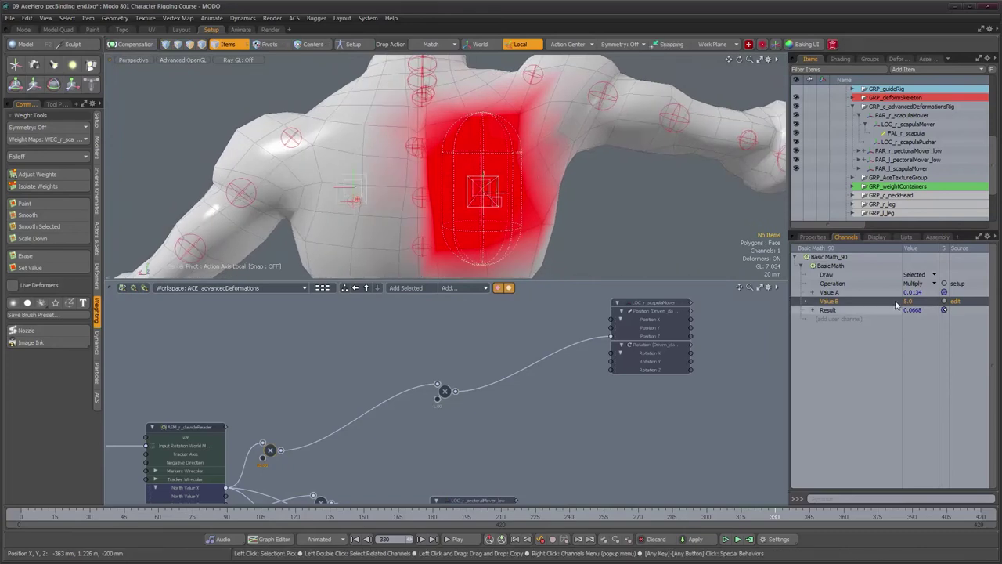
{"action": "left_click_drag", "start_coordinate": [744, 227], "coordinate": [695, 256], "text": "alt"}
{"action": "left_click_drag", "start_coordinate": [486, 171], "coordinate": [449, 142], "text": "alt"}
{"action": "left_click_drag", "start_coordinate": [515, 180], "coordinate": [473, 169], "text": "alt"}
{"action": "left_click_drag", "start_coordinate": [269, 453], "coordinate": [274, 411]}
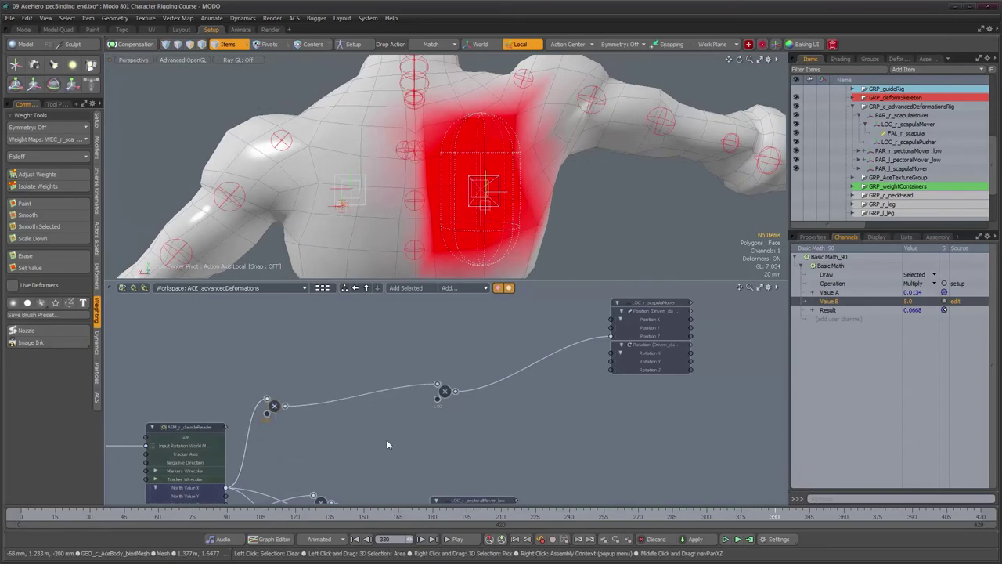
{"action": "left_click_drag", "start_coordinate": [444, 397], "coordinate": [548, 340]}
Step: Examine the scapula mover's motion and the clavicle reader's North Value X across the arm poses between about frames 326 and 362
{"action": "left_click_drag", "start_coordinate": [570, 206], "coordinate": [624, 203], "text": "alt"}
{"action": "mouse_move", "coordinate": [775, 517]}
{"action": "left_mouse_down"}
{"action": "mouse_move", "coordinate": [737, 517]}
{"action": "mouse_move", "coordinate": [783, 517]}
{"action": "left_mouse_up"}
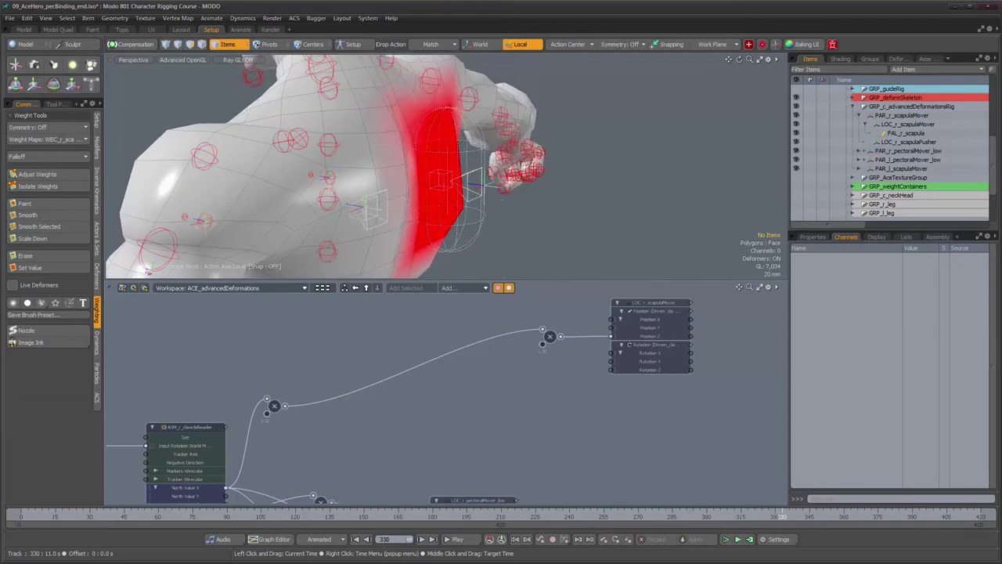
{"action": "left_click_drag", "start_coordinate": [830, 517], "coordinate": [848, 517]}
{"action": "left_click_drag", "start_coordinate": [485, 162], "coordinate": [418, 183], "text": "alt"}
{"action": "left_click_drag", "start_coordinate": [339, 129], "coordinate": [345, 145], "text": "alt"}
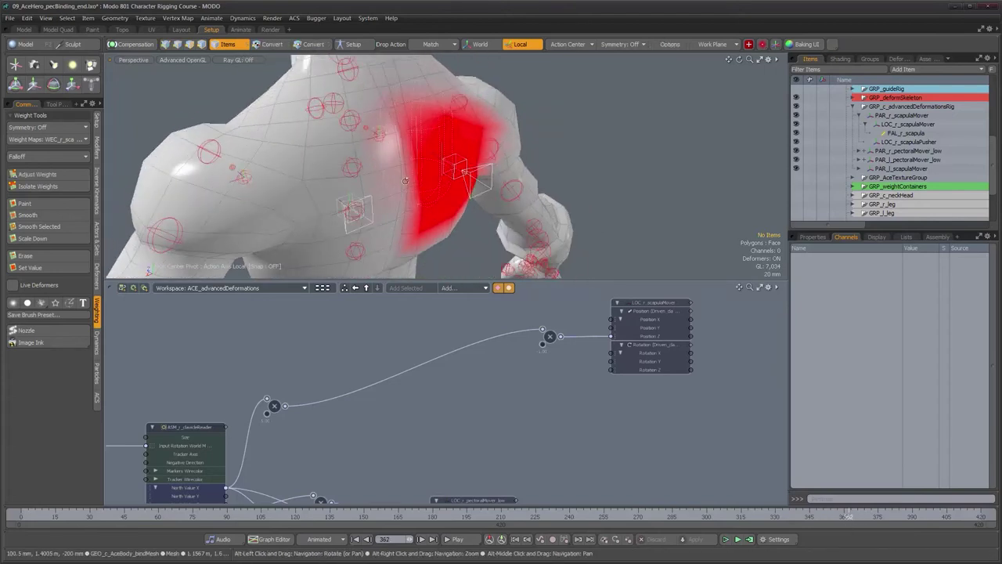
{"action": "left_click_drag", "start_coordinate": [851, 517], "coordinate": [766, 517]}
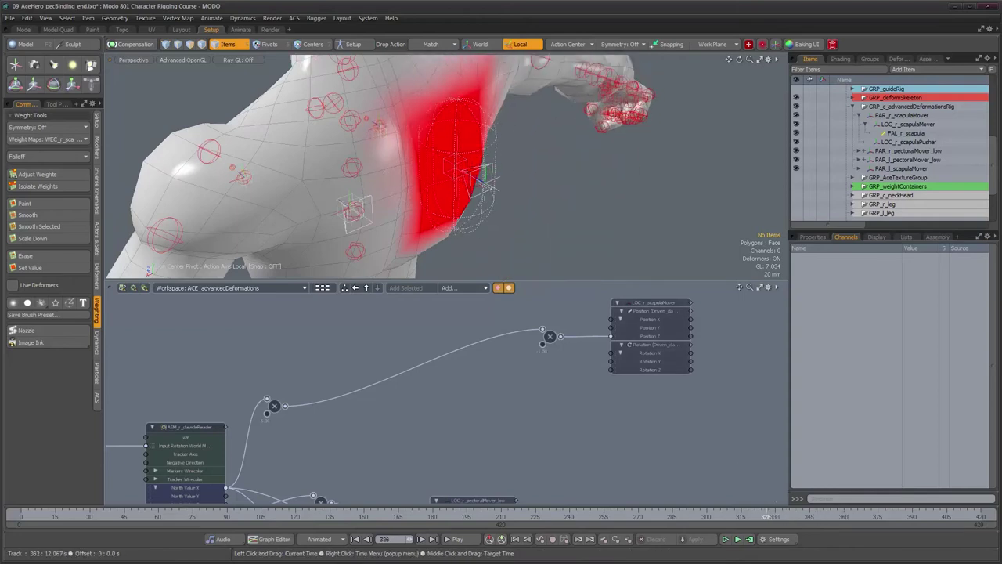
{"action": "left_click", "coordinate": [186, 427]}
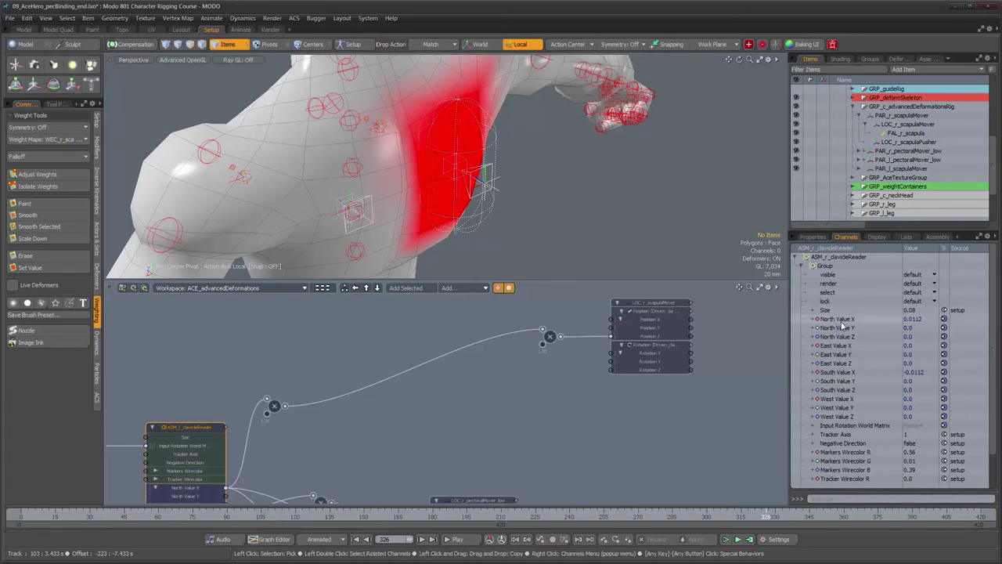
{"action": "left_click_drag", "start_coordinate": [768, 517], "coordinate": [849, 516]}
{"action": "left_click_drag", "start_coordinate": [755, 517], "coordinate": [773, 517]}
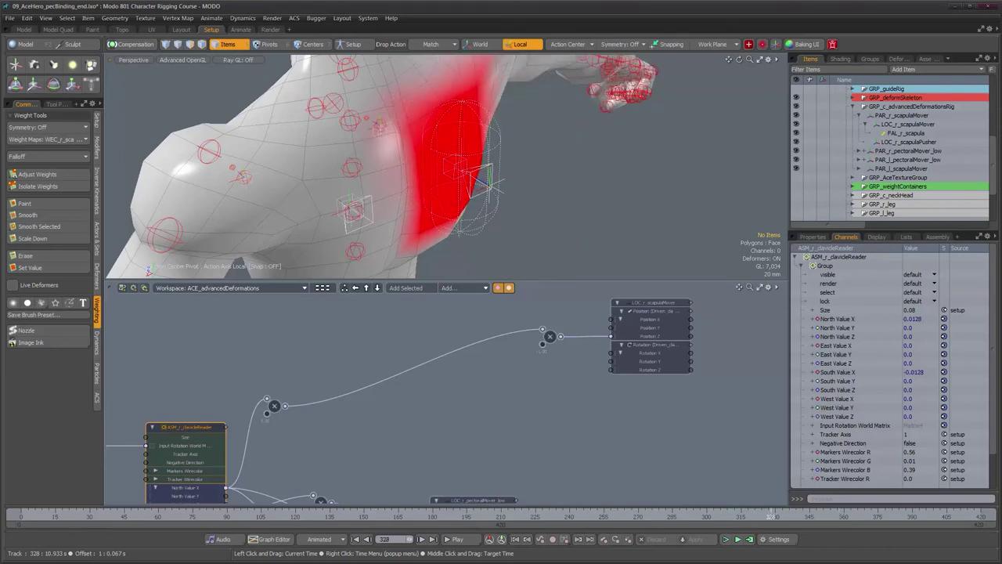
Step: Insert a Math:Absolute node into the link between the two Multiply nodes and place it just before the second one
{"action": "left_click_drag", "start_coordinate": [562, 337], "coordinate": [559, 325], "text": "alt"}
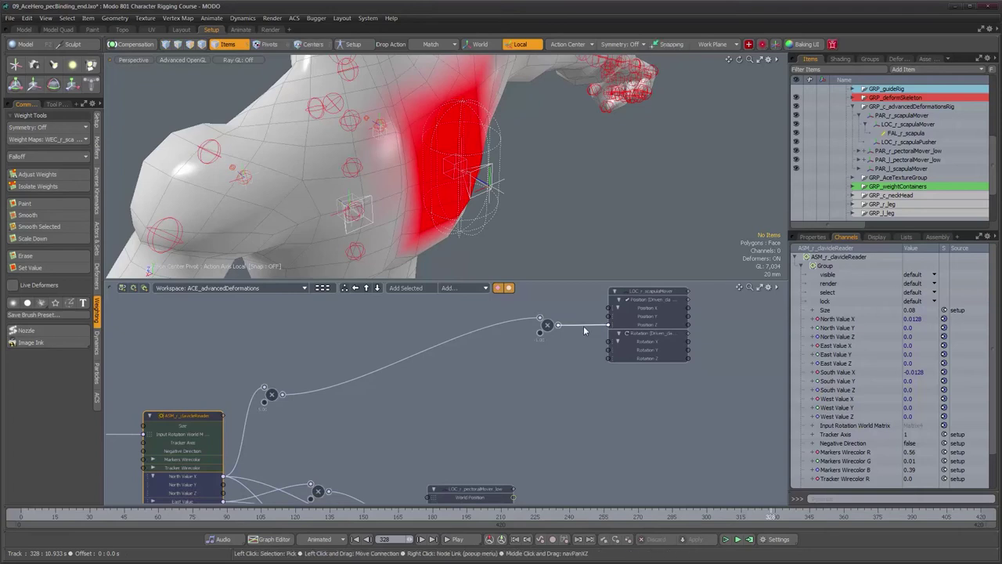
{"action": "left_click", "coordinate": [583, 328]}
{"action": "left_click_drag", "start_coordinate": [547, 329], "coordinate": [522, 331]}
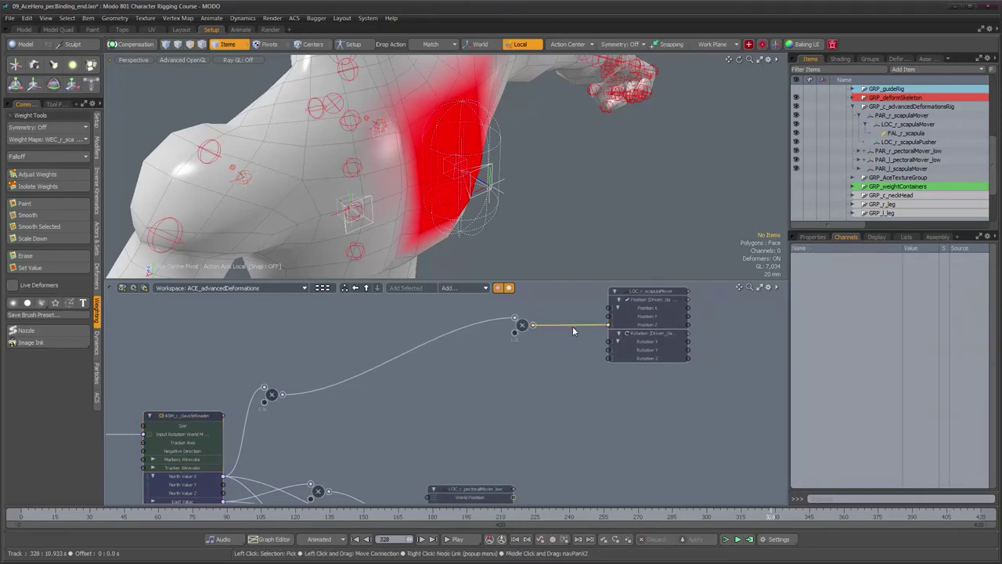
{"action": "left_click", "coordinate": [521, 325]}
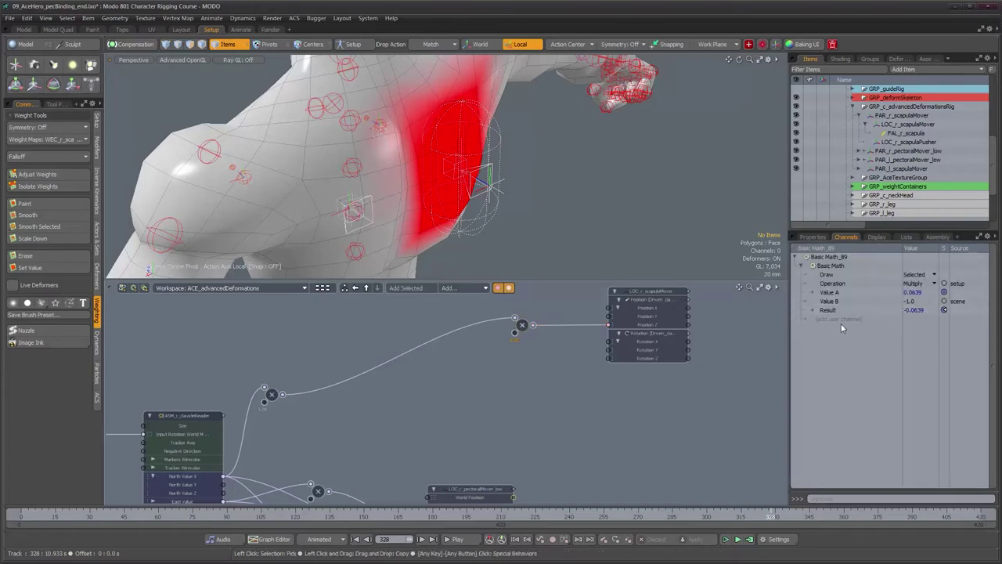
{"action": "left_click", "coordinate": [373, 370]}
{"action": "middle_click_drag", "start_coordinate": [422, 374], "coordinate": [498, 384]}
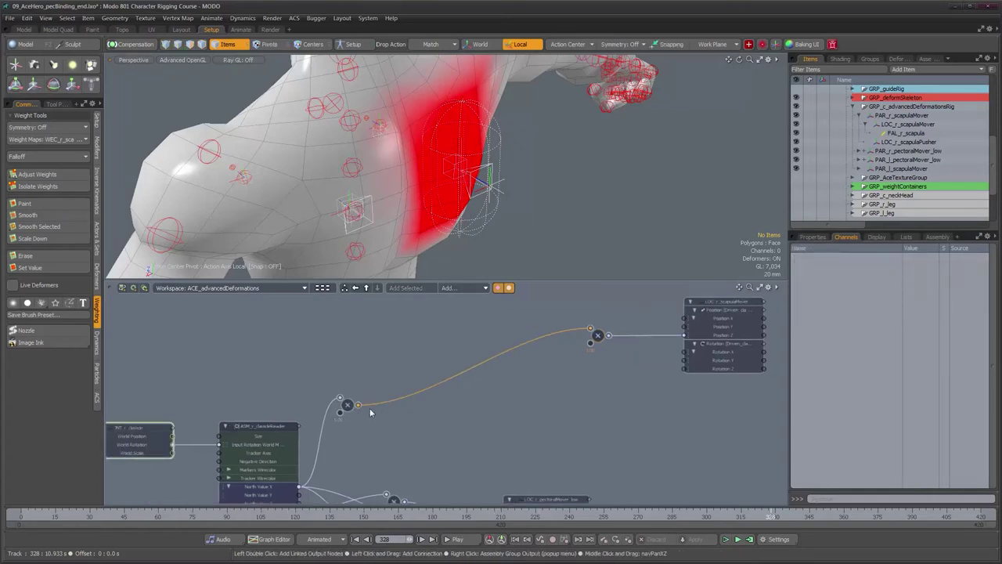
{"action": "left_click", "coordinate": [458, 289]}
{"action": "mouse_move", "coordinate": [509, 340]}
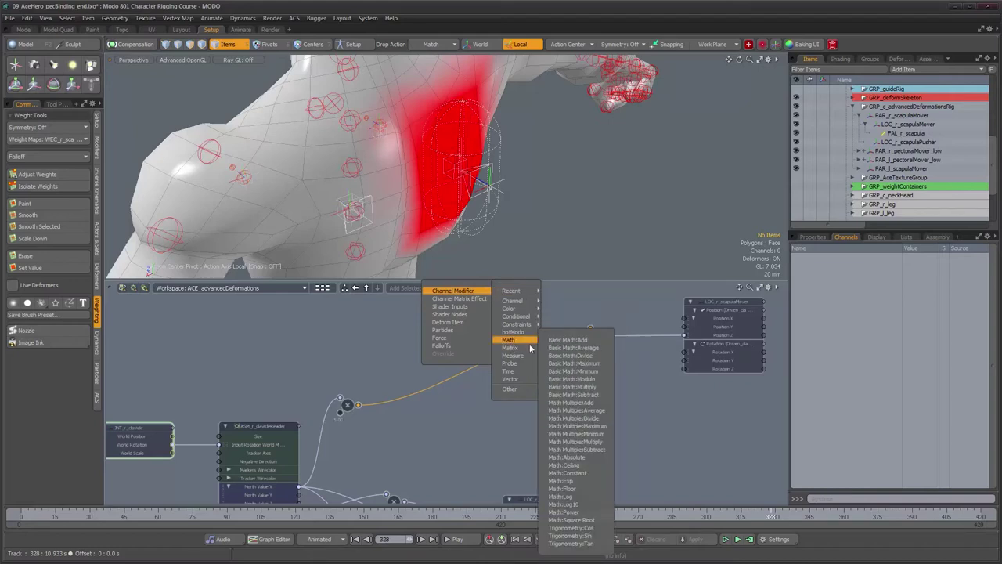
{"action": "left_click", "coordinate": [565, 458]}
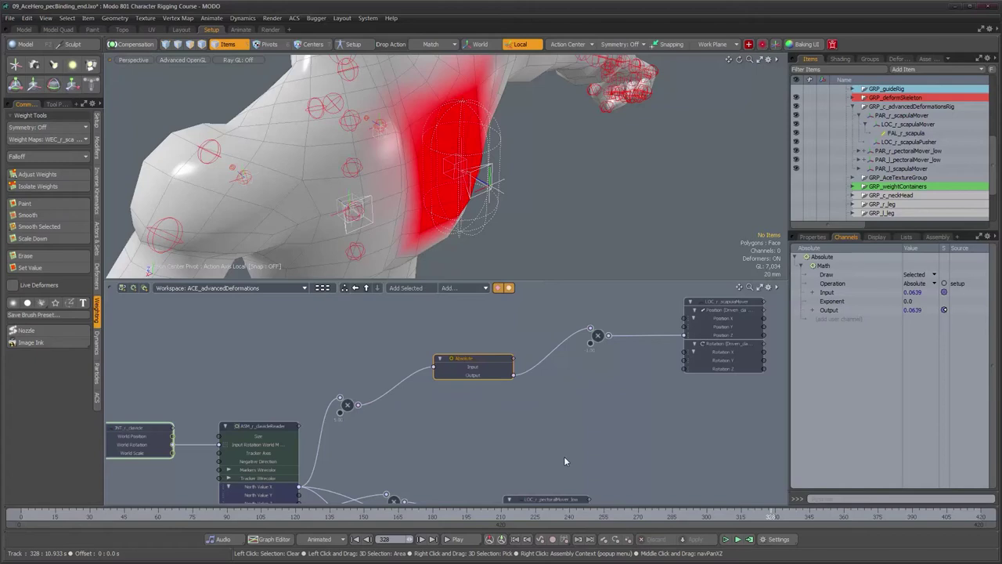
{"action": "left_click_drag", "start_coordinate": [489, 363], "coordinate": [538, 331]}
Step: Inspect the scapula deformation from several angles in the lowered and raised arm poses with the Absolute node in the chain
{"action": "mouse_move", "coordinate": [772, 516]}
{"action": "left_mouse_down"}
{"action": "mouse_move", "coordinate": [750, 516]}
{"action": "mouse_move", "coordinate": [853, 517]}
{"action": "mouse_move", "coordinate": [827, 516]}
{"action": "mouse_move", "coordinate": [836, 516]}
{"action": "left_mouse_up"}
{"action": "mouse_move", "coordinate": [486, 184]}
{"action": "left_mouse_down", "text": "alt"}
{"action": "mouse_move", "coordinate": [397, 160]}
{"action": "mouse_move", "coordinate": [514, 201]}
{"action": "mouse_move", "coordinate": [495, 196]}
{"action": "left_mouse_up", "text": "alt"}
{"action": "mouse_move", "coordinate": [832, 517]}
{"action": "left_mouse_down"}
{"action": "mouse_move", "coordinate": [749, 516]}
{"action": "mouse_move", "coordinate": [873, 517]}
{"action": "mouse_move", "coordinate": [841, 517]}
{"action": "left_mouse_up"}
{"action": "left_click_drag", "start_coordinate": [362, 187], "coordinate": [581, 235], "text": "alt"}
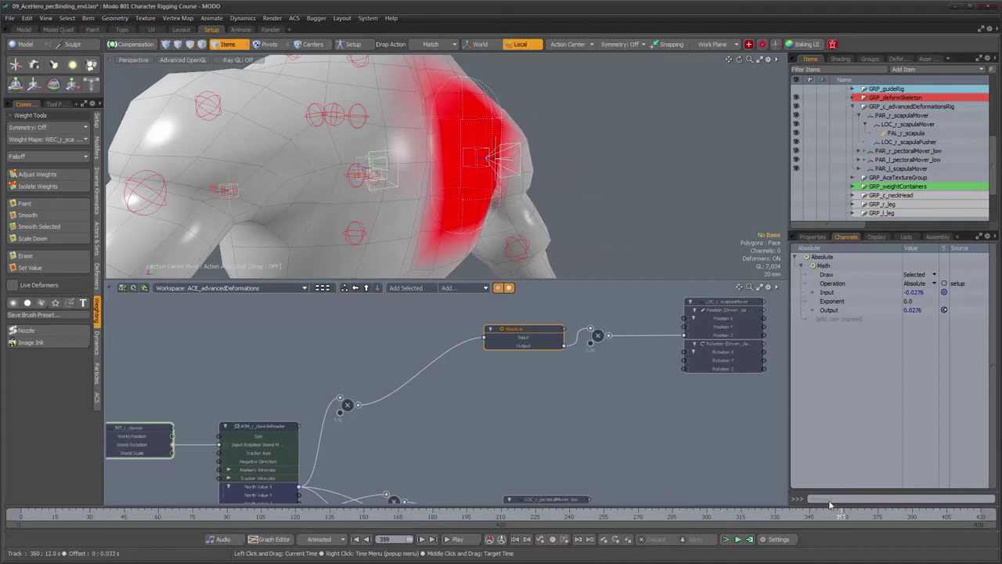
{"action": "left_click_drag", "start_coordinate": [478, 199], "coordinate": [470, 206], "text": "alt"}
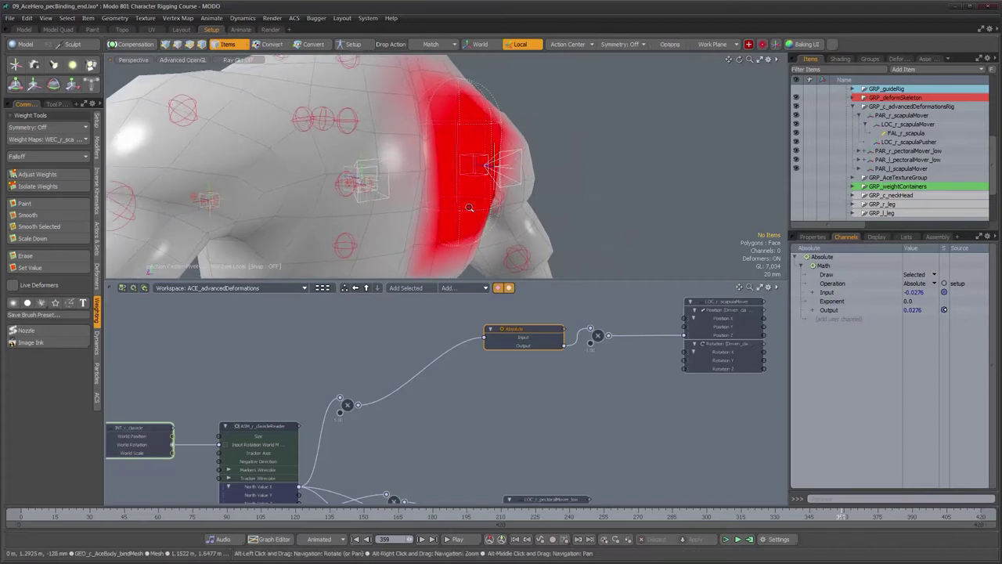
{"action": "scroll", "coordinate": [470, 206], "scroll_direction": "down", "scroll_amount": 3}
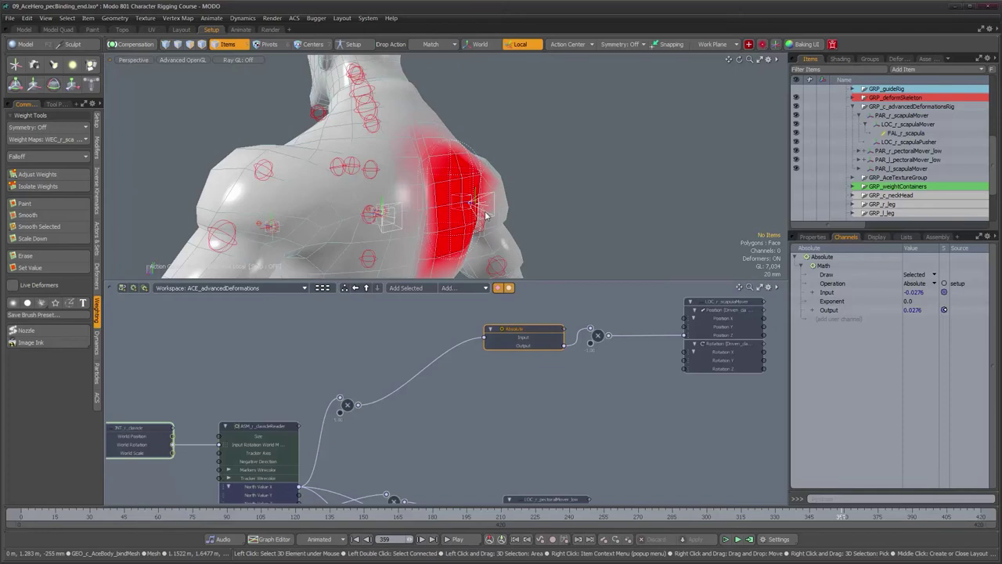
{"action": "left_click_drag", "start_coordinate": [485, 213], "coordinate": [403, 171], "text": "alt"}
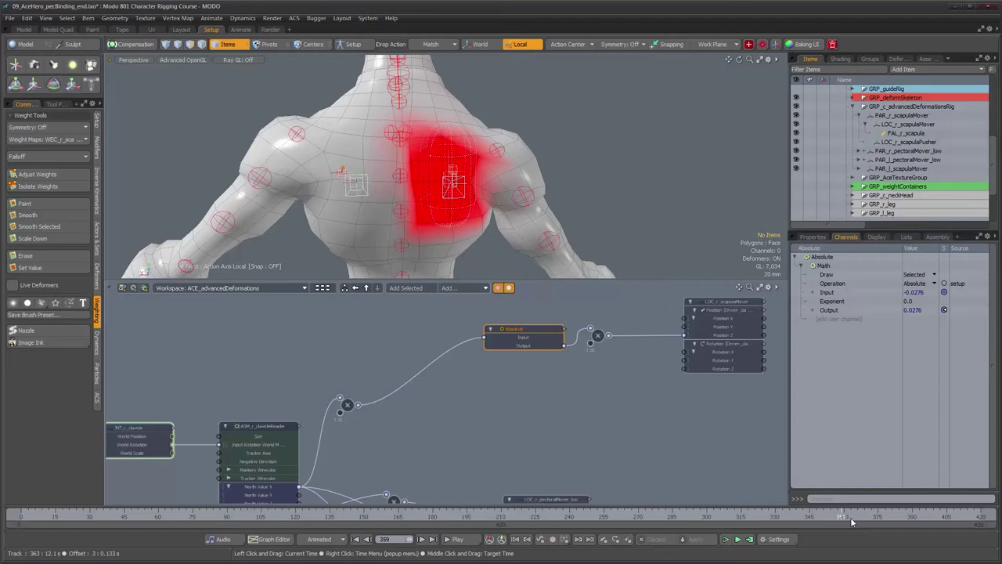
{"action": "left_click_drag", "start_coordinate": [482, 192], "coordinate": [503, 193], "text": "alt"}
{"action": "scroll", "coordinate": [487, 194], "scroll_direction": "up", "scroll_amount": 4}
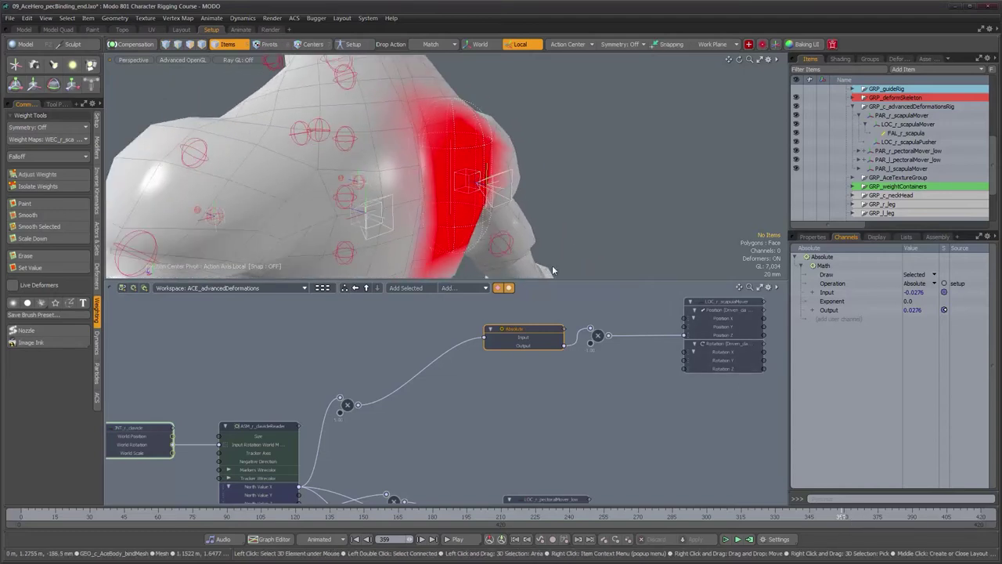
{"action": "mouse_move", "coordinate": [847, 517]}
{"action": "left_mouse_down"}
{"action": "mouse_move", "coordinate": [889, 517]}
{"action": "mouse_move", "coordinate": [775, 517]}
{"action": "left_mouse_up"}
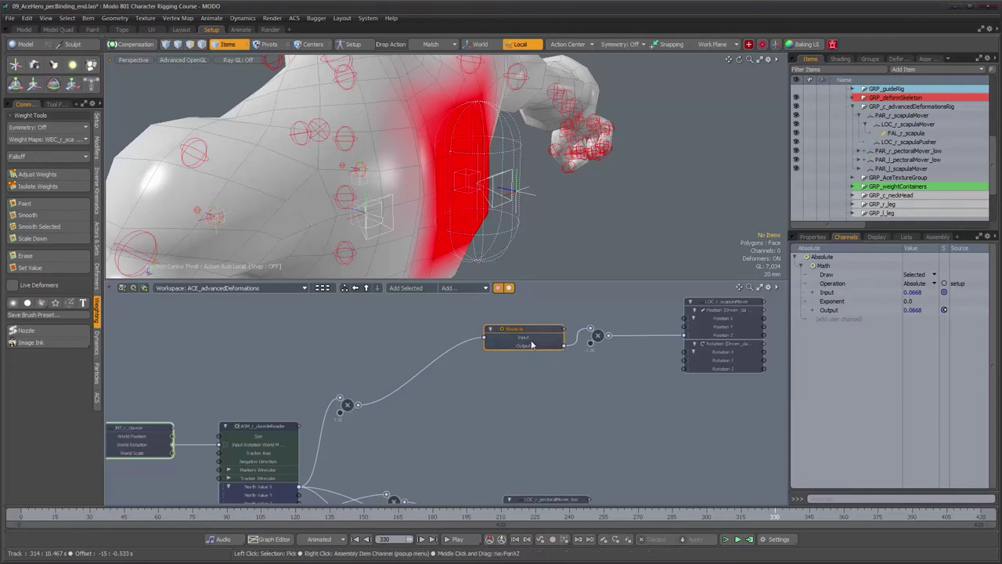
{"action": "left_click_drag", "start_coordinate": [511, 182], "coordinate": [449, 76], "text": "alt"}
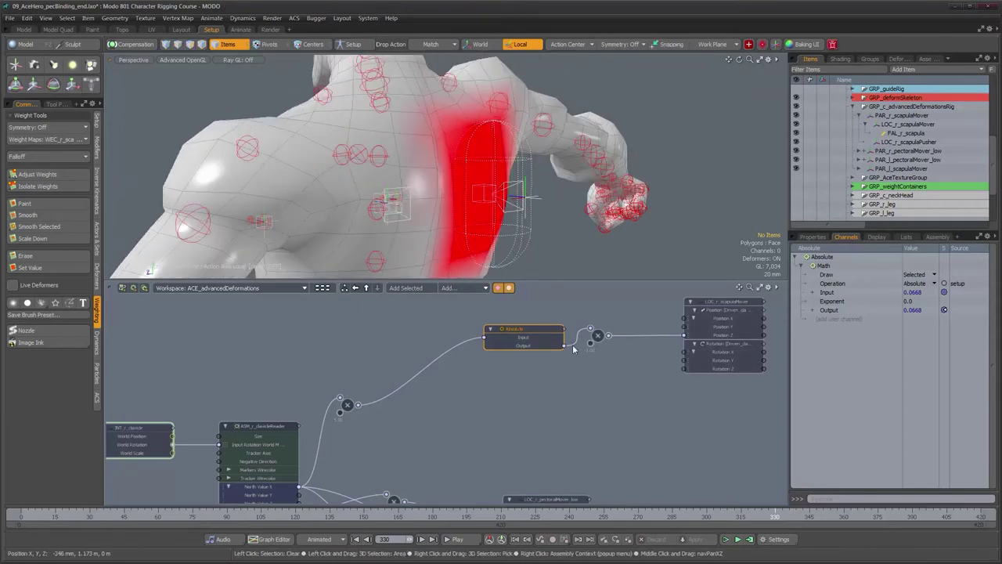
Step: Shift the Absolute and second Multiply nodes away from LOC_r_scapulaMover and add a Logic:A is equal to B node beneath the Absolute node
{"action": "left_click_drag", "start_coordinate": [523, 333], "coordinate": [495, 332]}
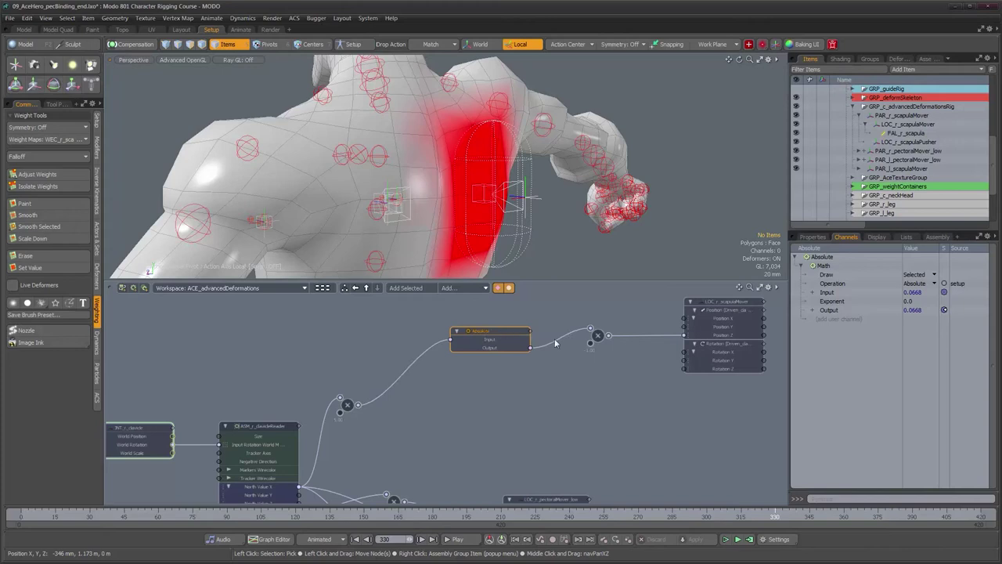
{"action": "left_click_drag", "start_coordinate": [597, 335], "coordinate": [562, 336]}
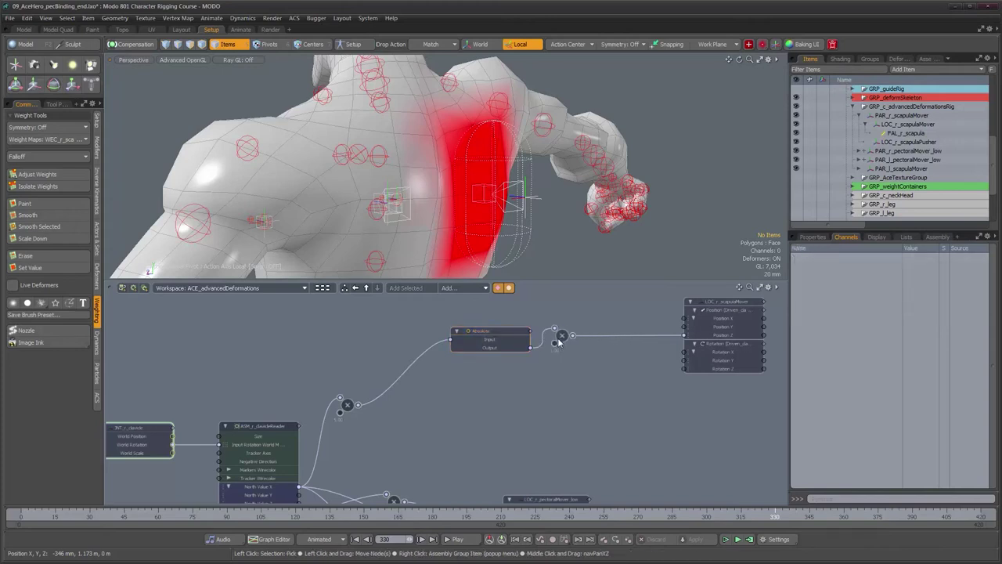
{"action": "left_click", "coordinate": [642, 335]}
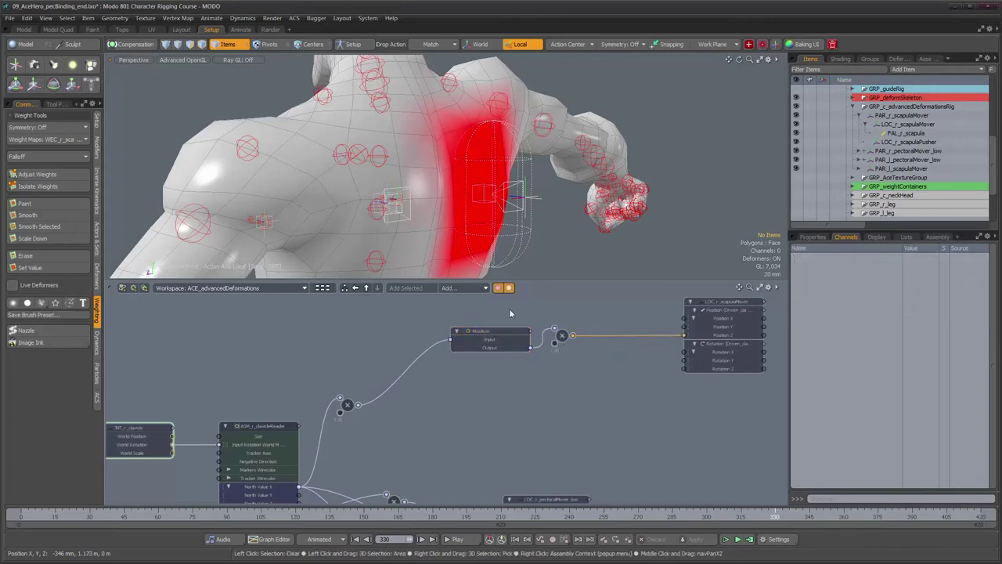
{"action": "left_click", "coordinate": [450, 288]}
{"action": "mouse_move", "coordinate": [540, 317]}
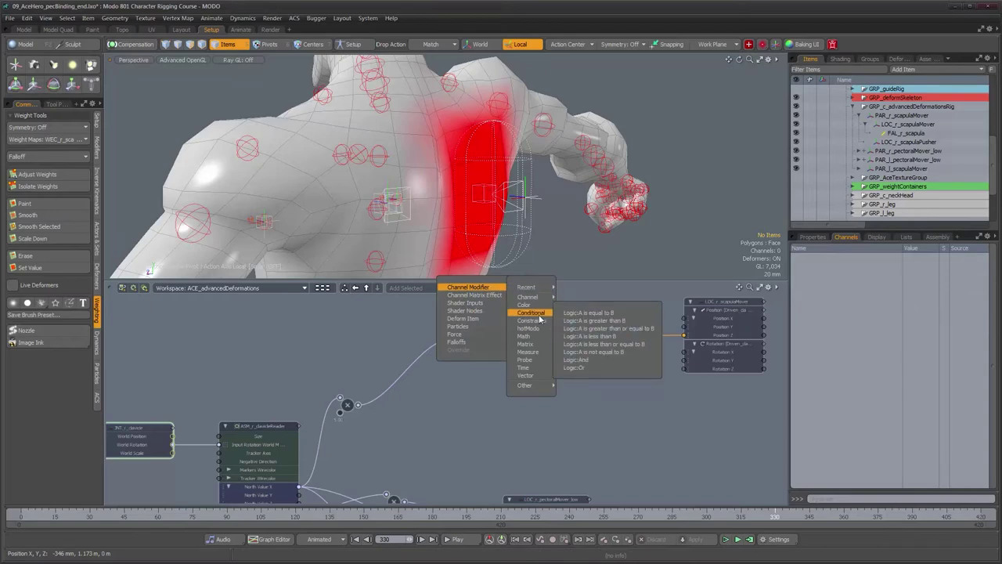
{"action": "left_click", "coordinate": [631, 337]}
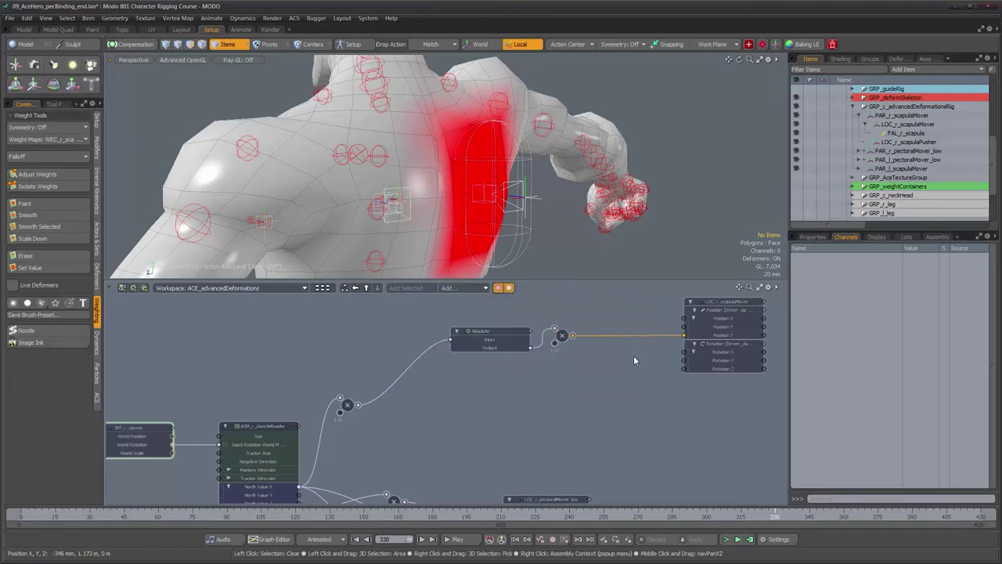
{"action": "left_click", "coordinate": [470, 287]}
{"action": "mouse_move", "coordinate": [524, 289]}
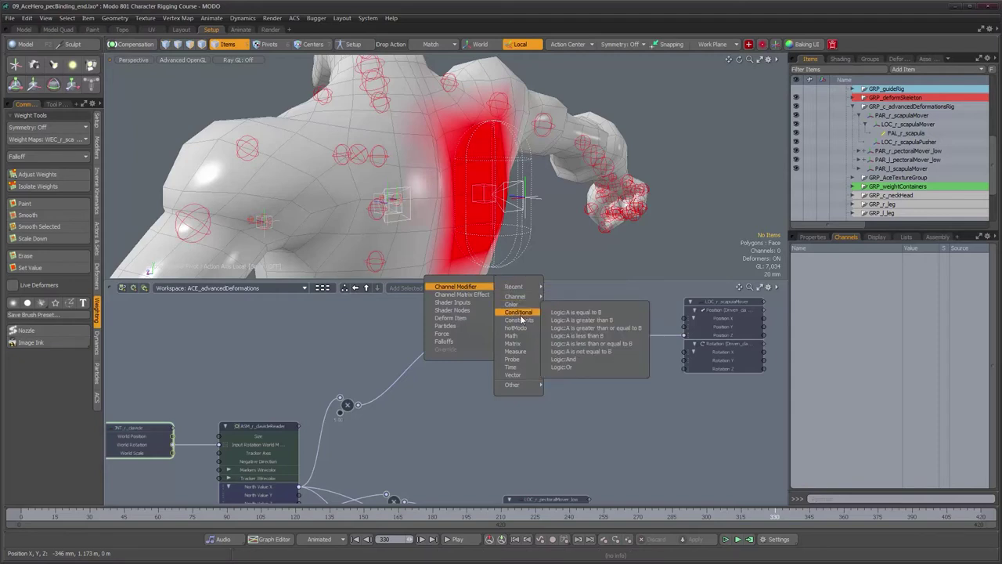
{"action": "left_click", "coordinate": [581, 313]}
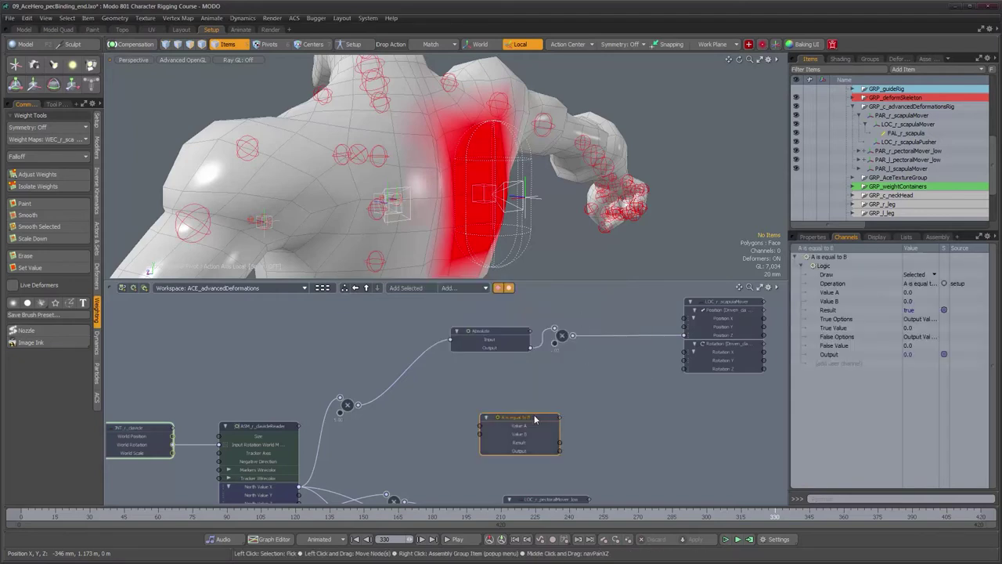
{"action": "left_click_drag", "start_coordinate": [537, 415], "coordinate": [502, 363]}
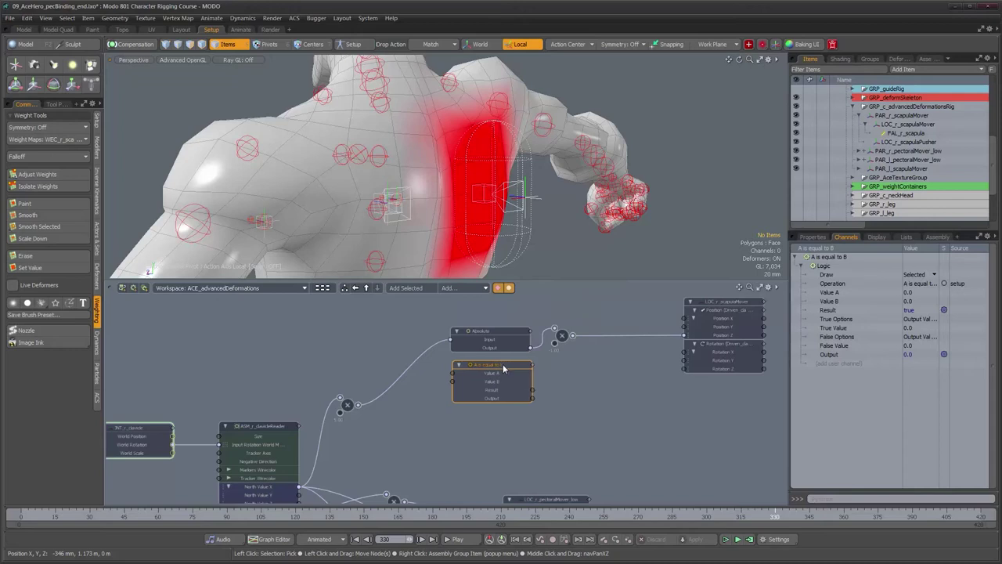
Step: Connect the first Multiply node's result to Value A of the A is equal to B node and place that node near LOC_r_scapulaMover
{"action": "left_click_drag", "start_coordinate": [359, 405], "coordinate": [430, 404]}
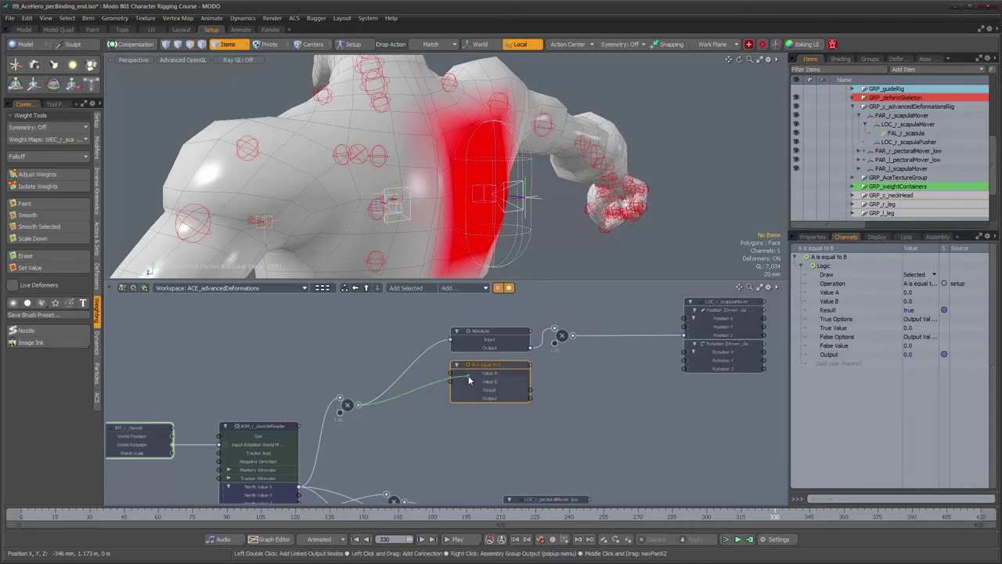
{"action": "left_click_drag", "start_coordinate": [468, 377], "coordinate": [627, 371]}
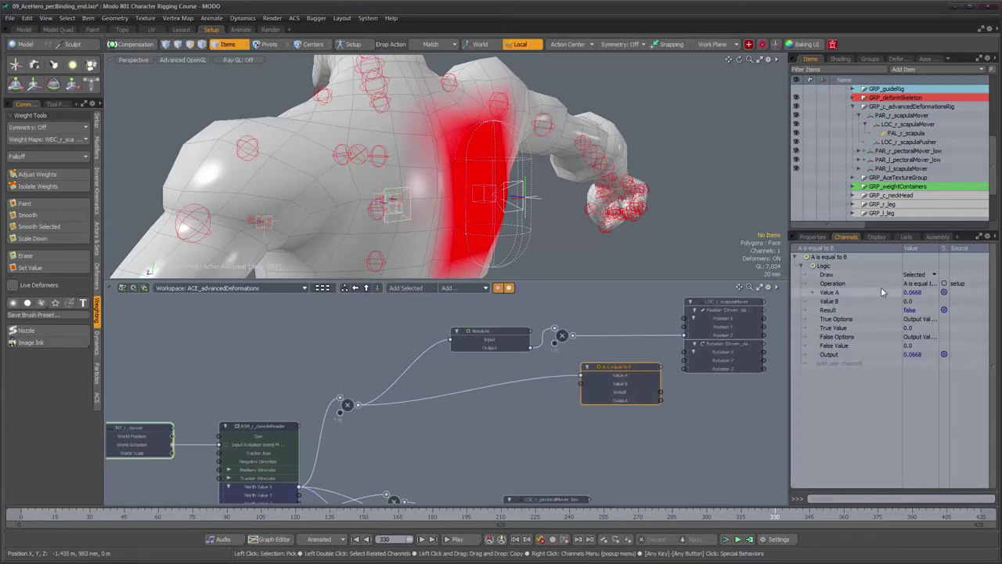
{"action": "left_click_drag", "start_coordinate": [531, 246], "coordinate": [494, 249], "text": "alt"}
{"action": "left_click", "coordinate": [347, 407]}
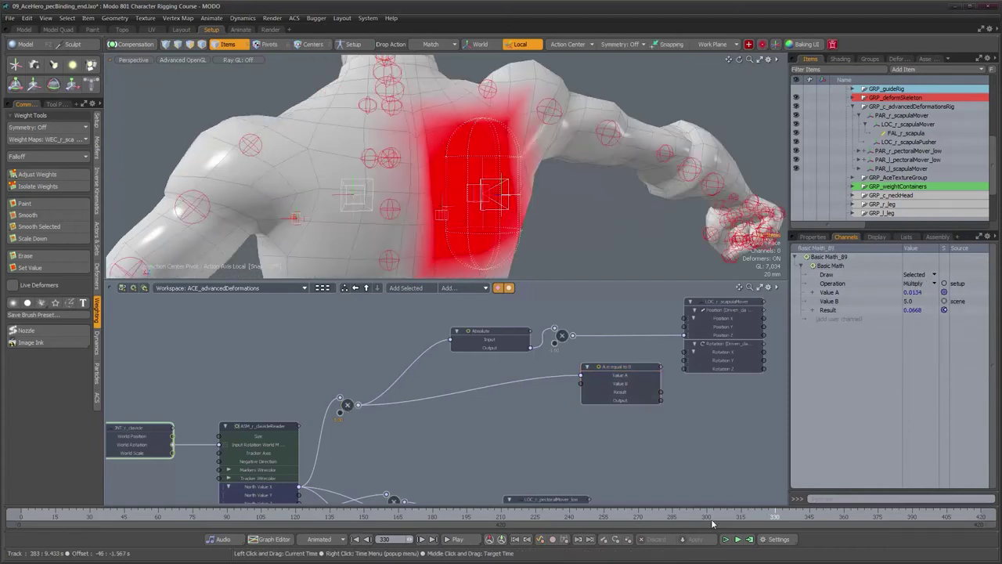
{"action": "mouse_move", "coordinate": [776, 517]}
{"action": "left_mouse_down"}
{"action": "mouse_move", "coordinate": [822, 515]}
{"action": "mouse_move", "coordinate": [782, 516]}
{"action": "left_mouse_up"}
Step: Rename the A is equal to B logic node "clavDir >0" and nudge it slightly within the schematic
{"action": "left_click", "coordinate": [642, 380]}
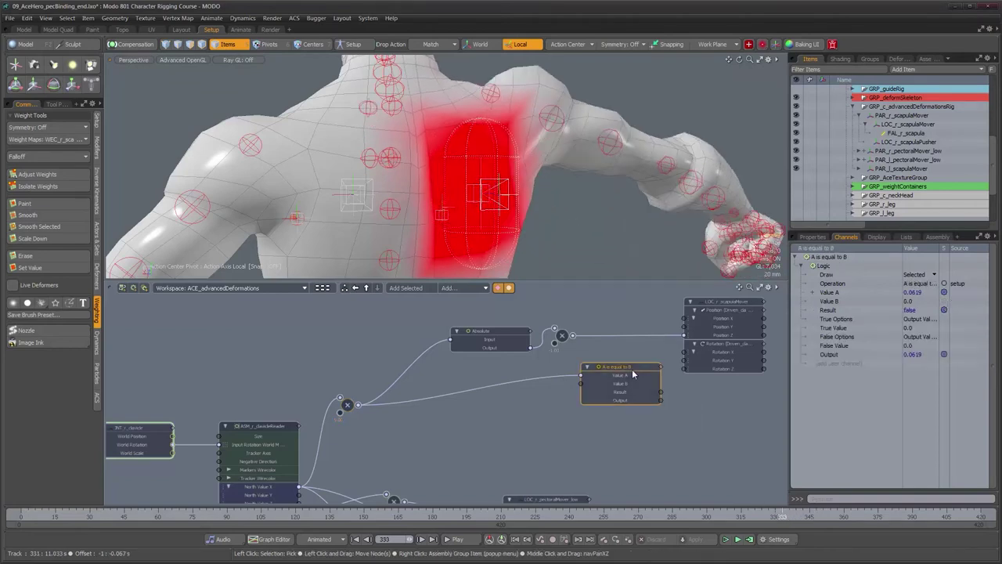
{"action": "left_click", "coordinate": [813, 236]}
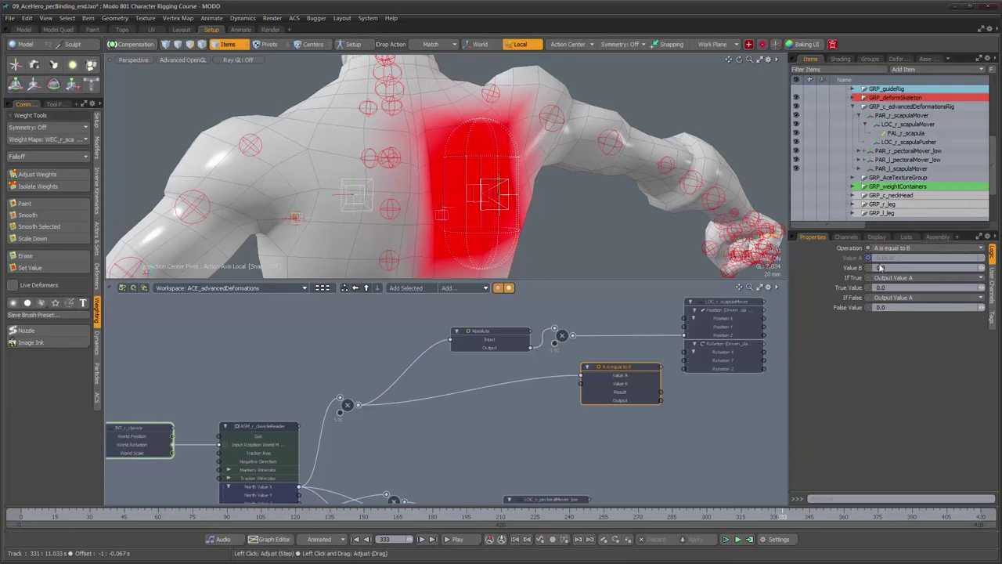
{"action": "right_click", "coordinate": [616, 370]}
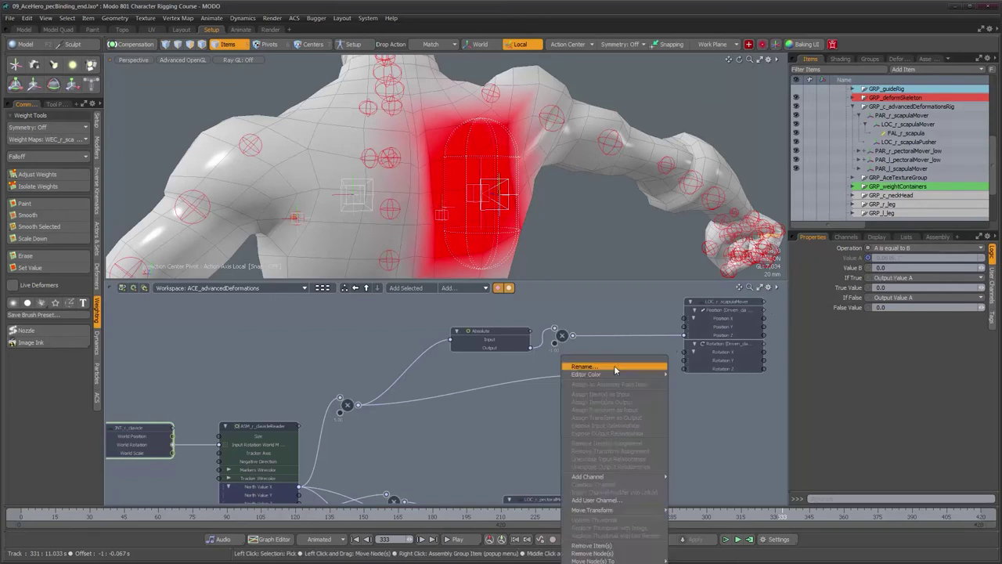
{"action": "left_click", "coordinate": [615, 369]}
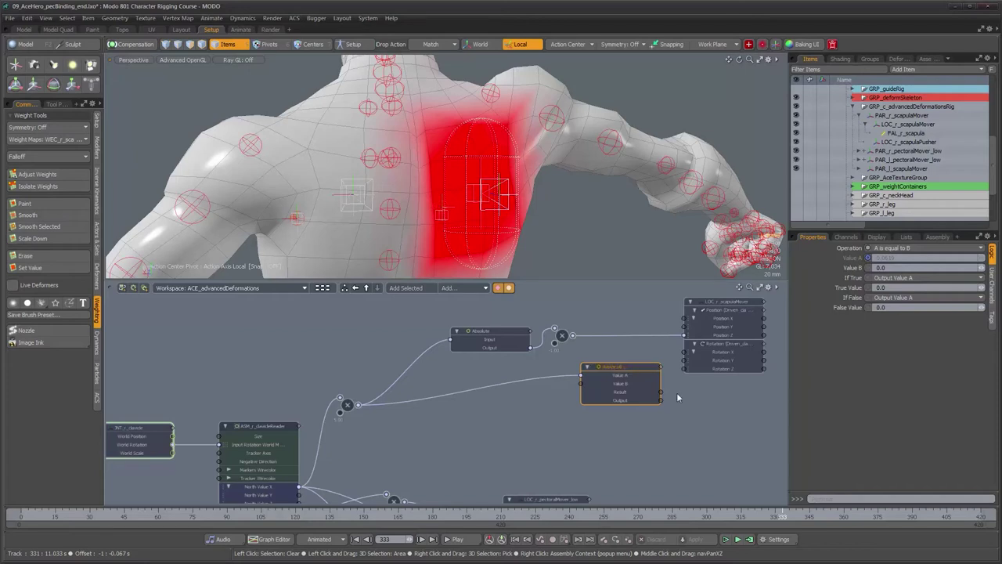
{"action": "left_click_drag", "start_coordinate": [629, 370], "coordinate": [624, 374]}
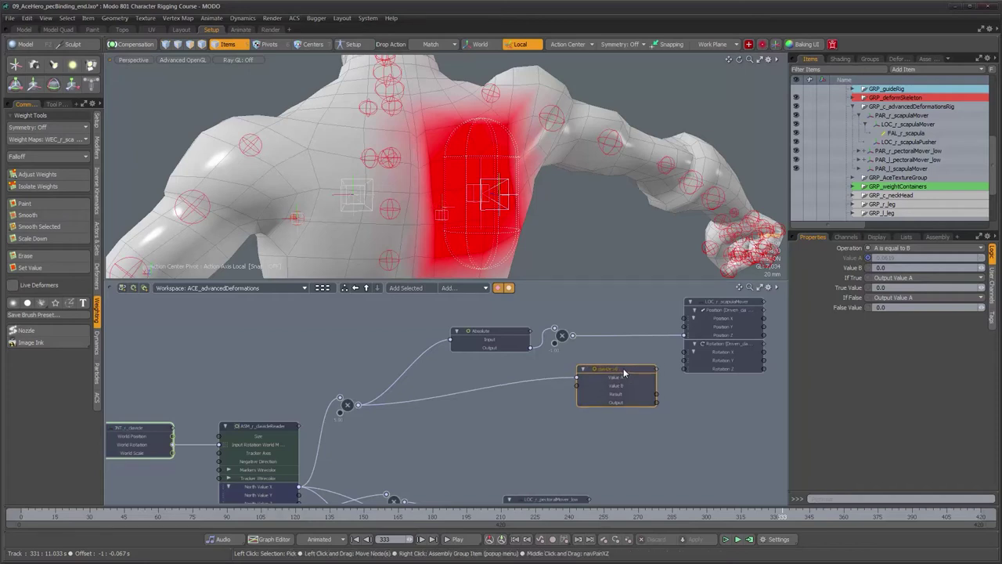
Step: Move the Absolute and second Multiply nodes farther away from the clavDir >0 node to make room between them
{"action": "scroll", "coordinate": [605, 349], "scroll_direction": "up", "scroll_amount": 2}
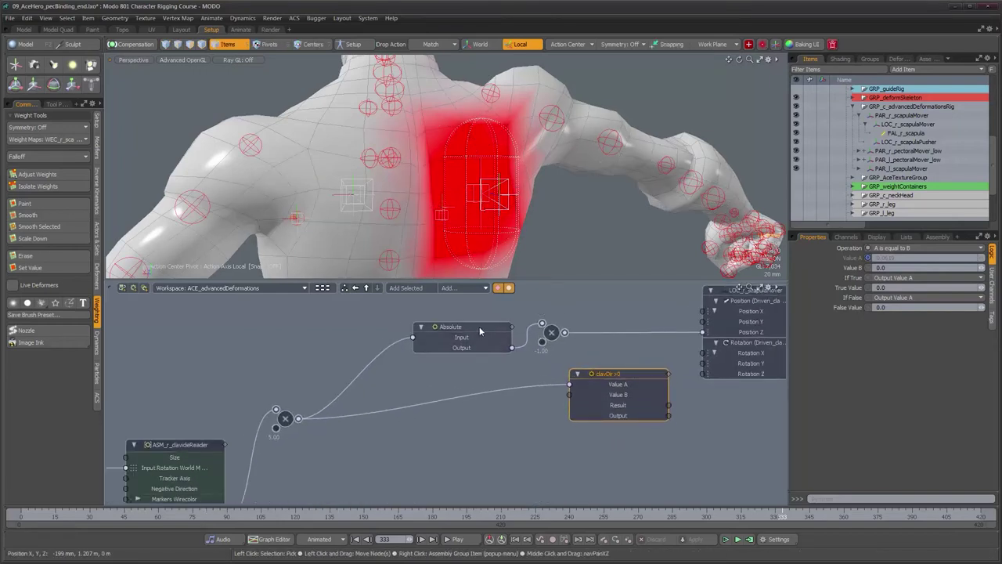
{"action": "left_click_drag", "start_coordinate": [481, 332], "coordinate": [390, 328]}
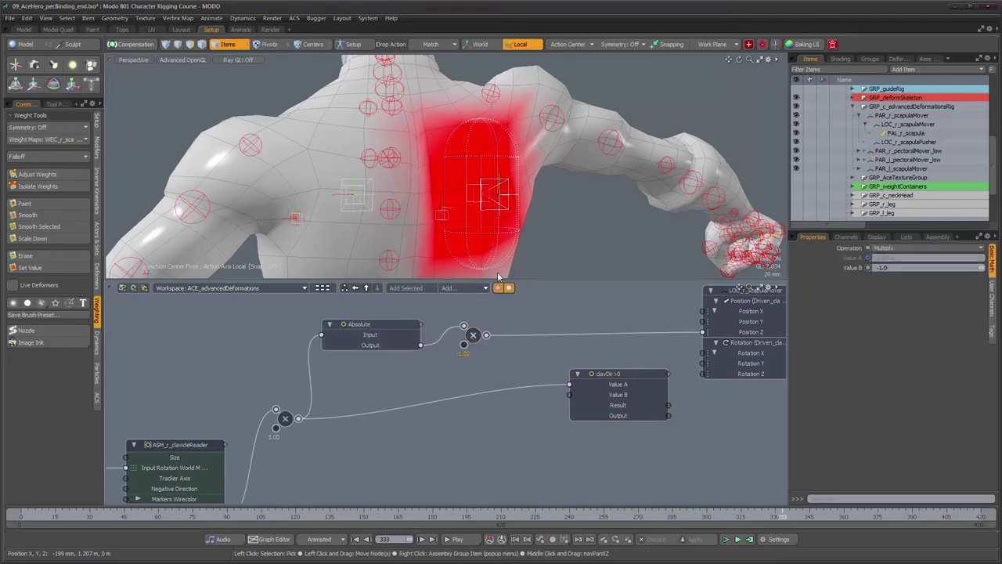
{"action": "scroll", "coordinate": [499, 180], "scroll_direction": "down", "scroll_amount": 1}
{"action": "left_click_drag", "start_coordinate": [499, 178], "coordinate": [479, 165], "text": "alt+shift"}
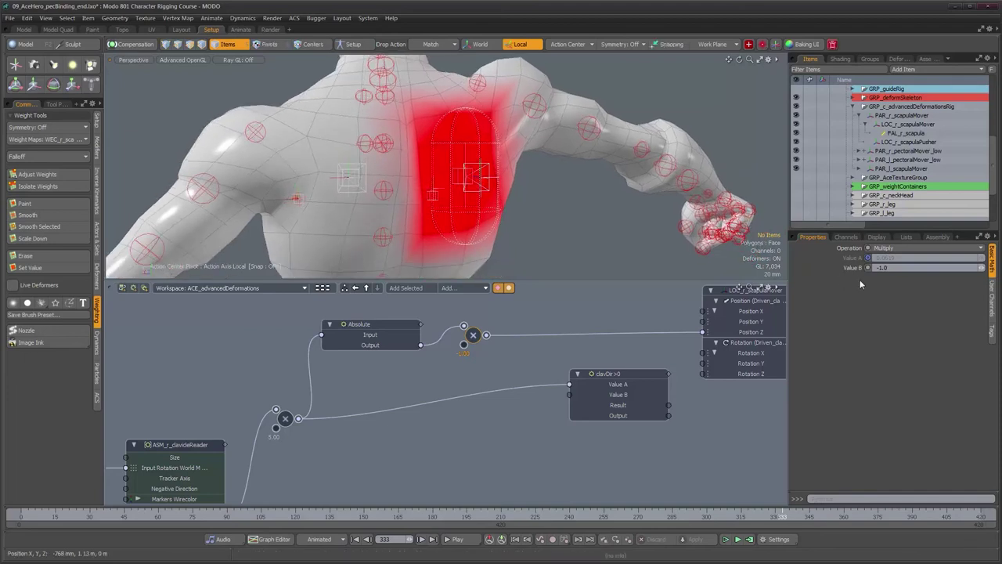
Step: Set the clavDir >0 node's If True option to Output True Value and its If False option to Output False Value
{"action": "left_click", "coordinate": [621, 391]}
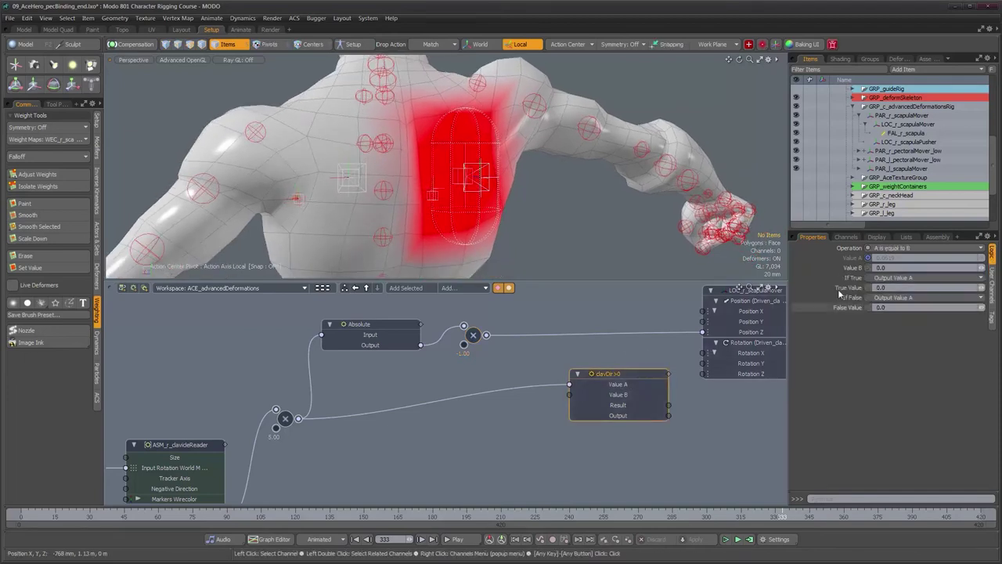
{"action": "left_click", "coordinate": [903, 279]}
{"action": "left_click", "coordinate": [905, 296]}
{"action": "left_click", "coordinate": [902, 299]}
{"action": "left_click", "coordinate": [901, 315]}
Step: Expose the True Value and False Value channels on clavDir >0 and connect the -1.00 Multiply node's result to True Value
{"action": "right_click", "coordinate": [851, 310]}
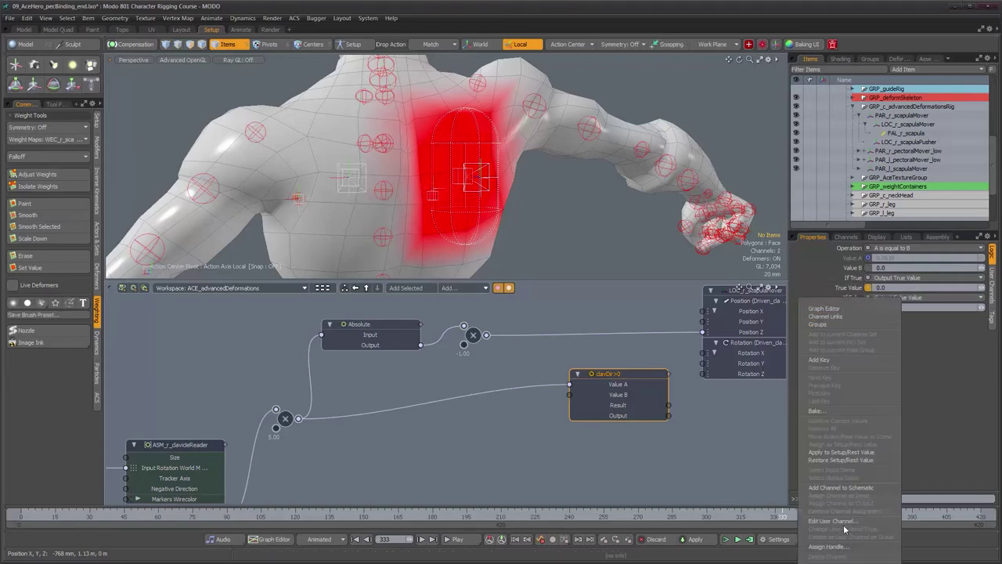
{"action": "left_click", "coordinate": [841, 488]}
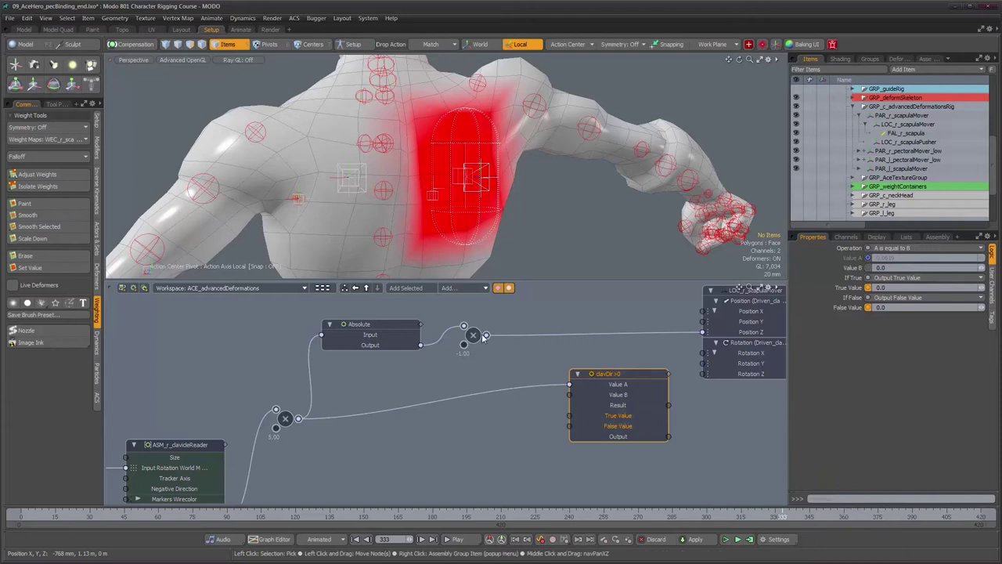
{"action": "left_click_drag", "start_coordinate": [571, 419], "coordinate": [570, 416]}
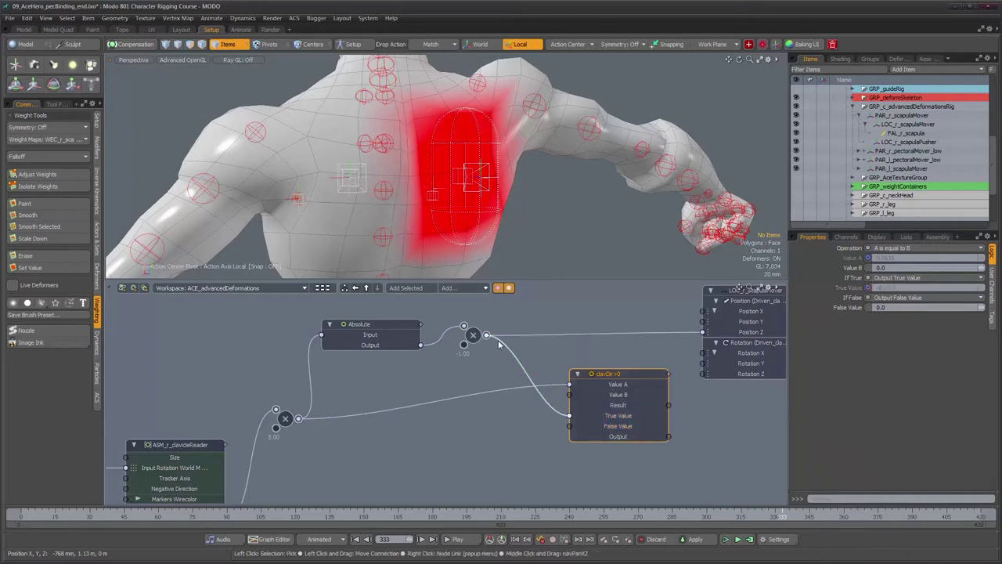
{"action": "left_click", "coordinate": [533, 435]}
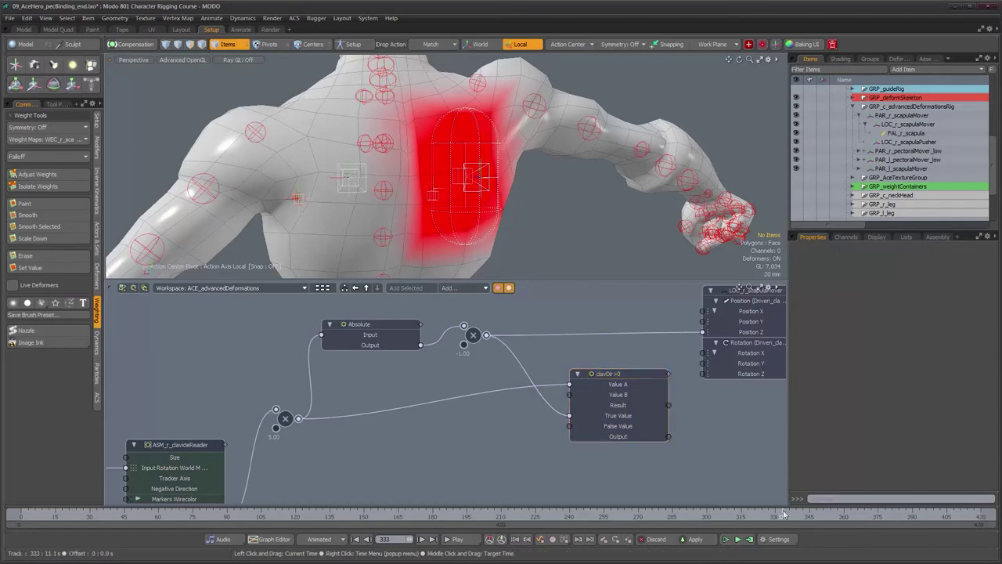
Step: At frame 360, add a Multiply node fed by Absolute's output, set Value B to -2.0 and connect its result to False Value
{"action": "left_click_drag", "start_coordinate": [812, 516], "coordinate": [842, 516]}
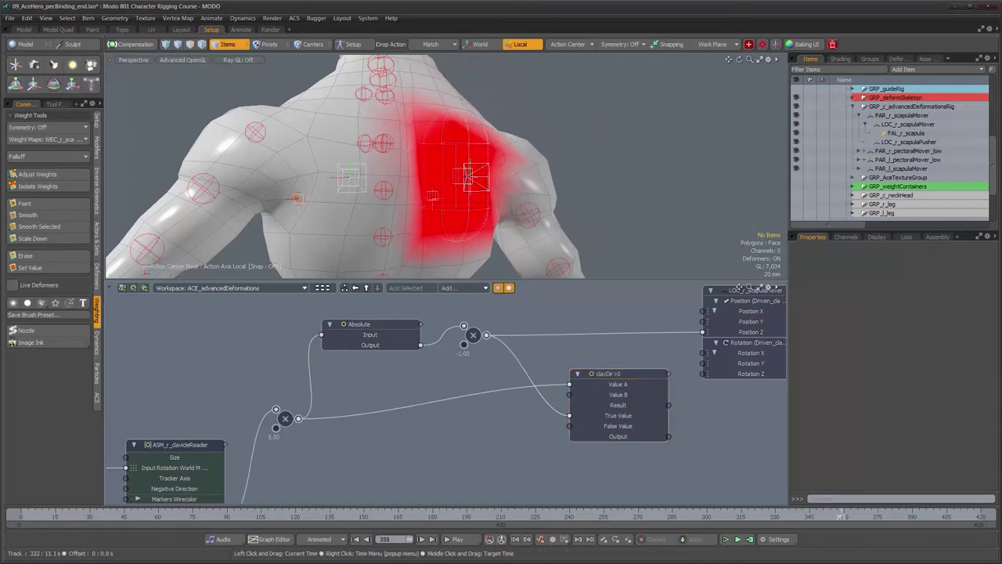
{"action": "left_click_drag", "start_coordinate": [470, 196], "coordinate": [498, 215], "text": "alt"}
{"action": "left_click_drag", "start_coordinate": [512, 319], "coordinate": [508, 314], "text": "alt"}
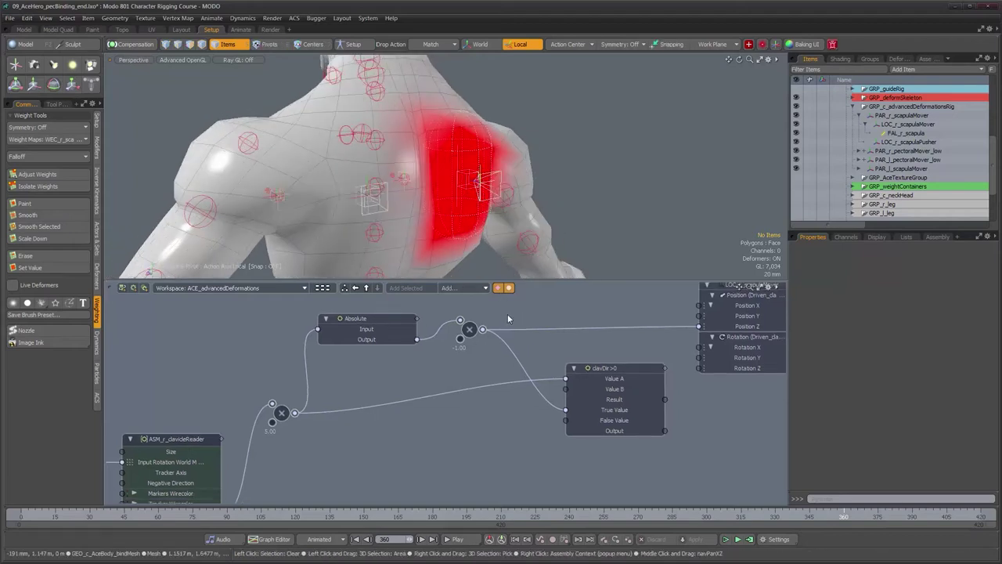
{"action": "left_click", "coordinate": [472, 288]}
{"action": "mouse_move", "coordinate": [523, 291]}
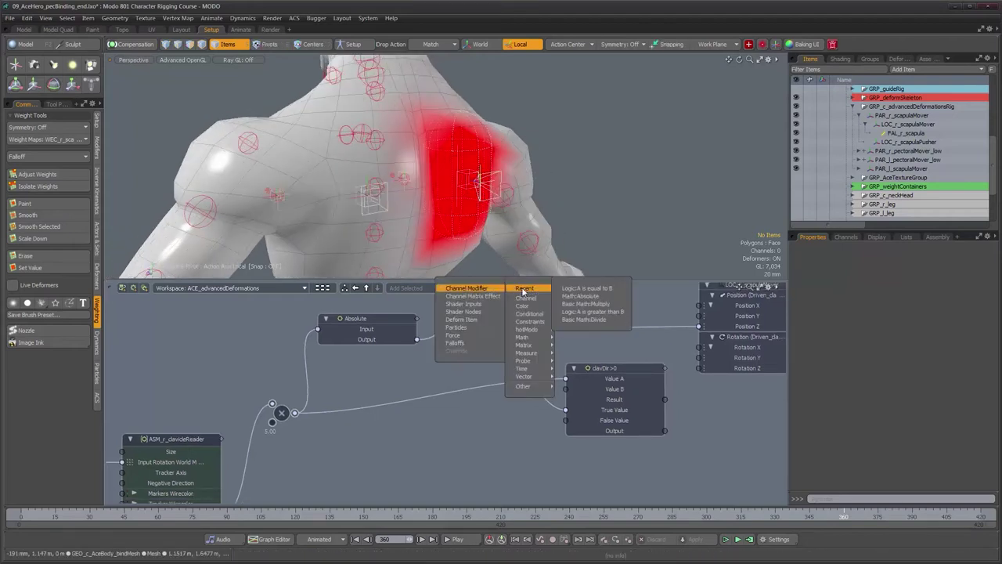
{"action": "left_click", "coordinate": [594, 304]}
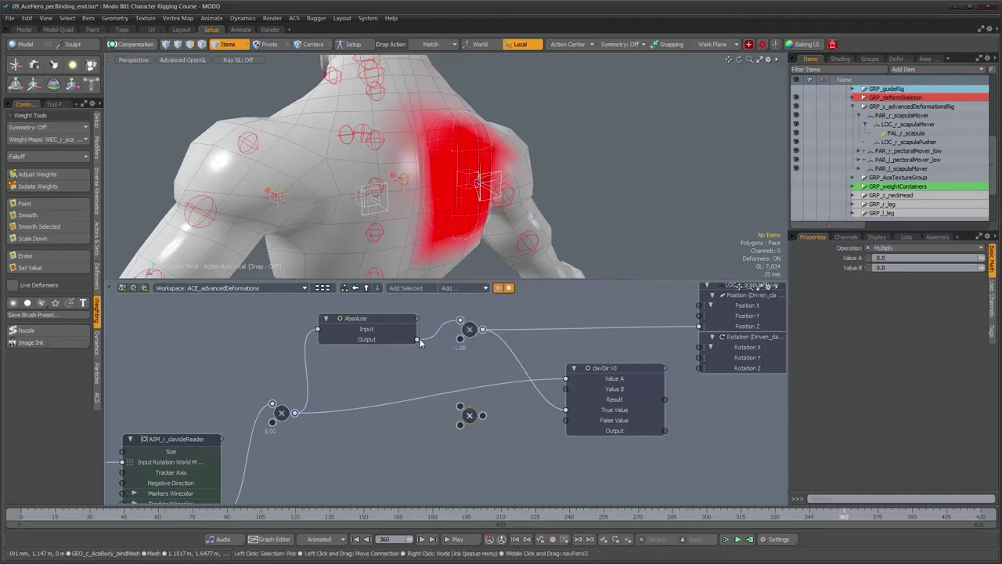
{"action": "left_click_drag", "start_coordinate": [467, 413], "coordinate": [468, 415]}
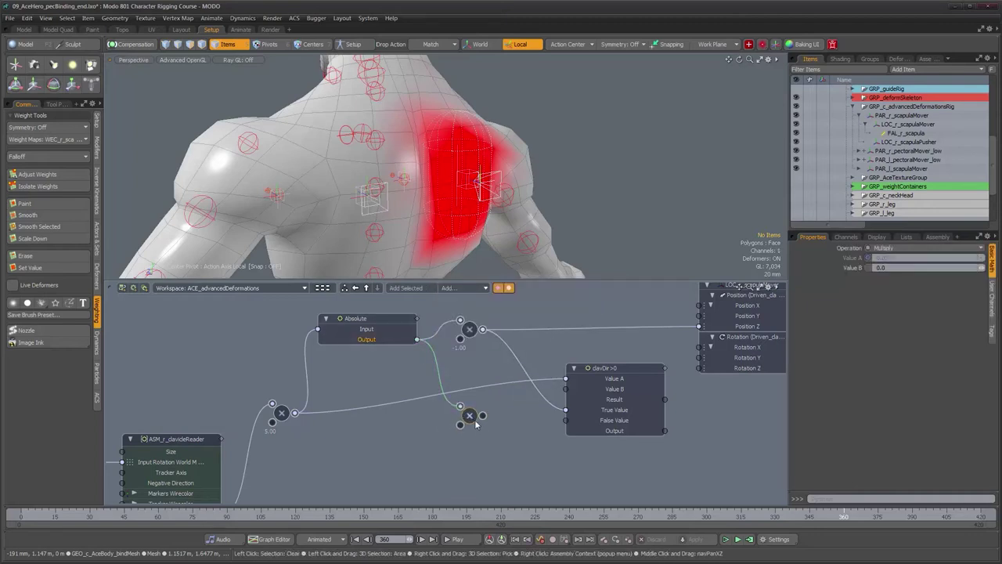
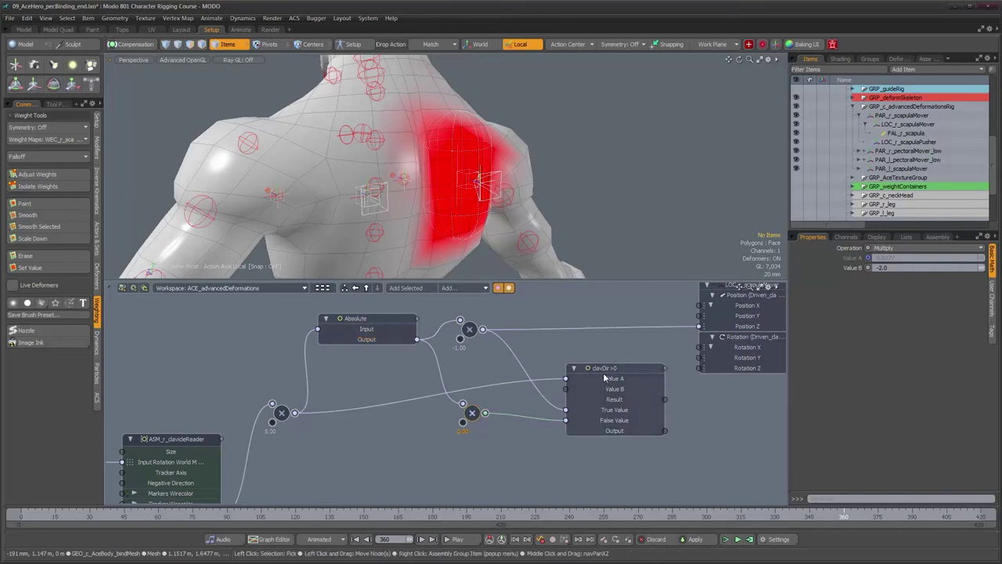
Step: Reposition the clavDir >0 node and connect its Output to Position Z of LOC_r_scapulaMover
{"action": "left_click_drag", "start_coordinate": [460, 209], "coordinate": [510, 216], "text": "alt"}
{"action": "left_click_drag", "start_coordinate": [615, 369], "coordinate": [587, 293]}
{"action": "left_click_drag", "start_coordinate": [587, 294], "coordinate": [540, 348], "text": "alt"}
{"action": "left_click_drag", "start_coordinate": [591, 406], "coordinate": [699, 381]}
Step: Check the raised-arm pose around frame 329 and set Value B of the Multiply node feeding False Value to -1.0
{"action": "left_click_drag", "start_coordinate": [537, 253], "coordinate": [401, 195], "text": "alt"}
{"action": "left_click_drag", "start_coordinate": [514, 161], "coordinate": [560, 179], "text": "alt"}
{"action": "left_click_drag", "start_coordinate": [839, 517], "coordinate": [777, 517]}
{"action": "left_click_drag", "start_coordinate": [522, 135], "coordinate": [475, 227], "text": "alt"}
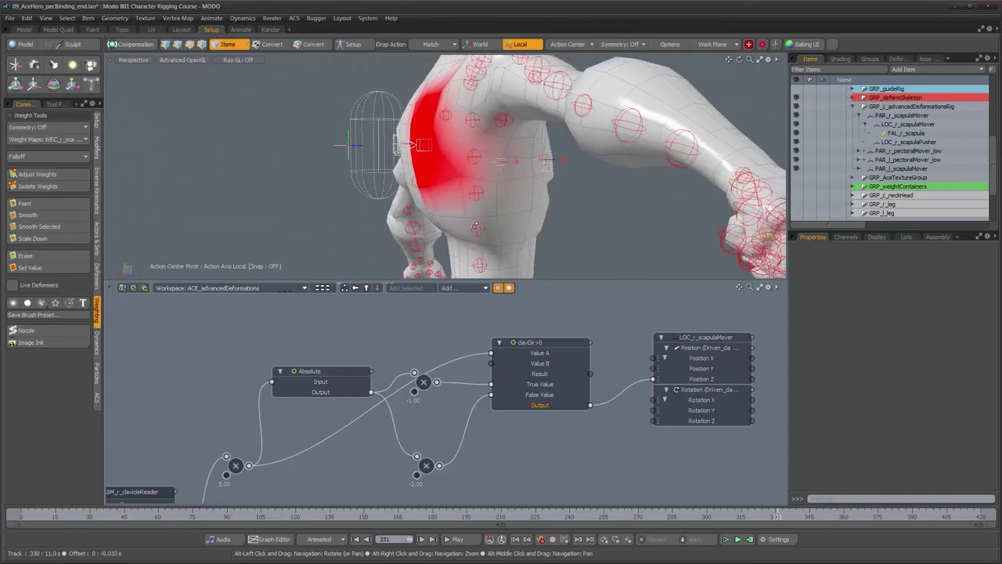
{"action": "mouse_move", "coordinate": [778, 516]}
{"action": "left_mouse_down"}
{"action": "mouse_move", "coordinate": [752, 516]}
{"action": "mouse_move", "coordinate": [785, 516]}
{"action": "mouse_move", "coordinate": [774, 516]}
{"action": "left_mouse_up"}
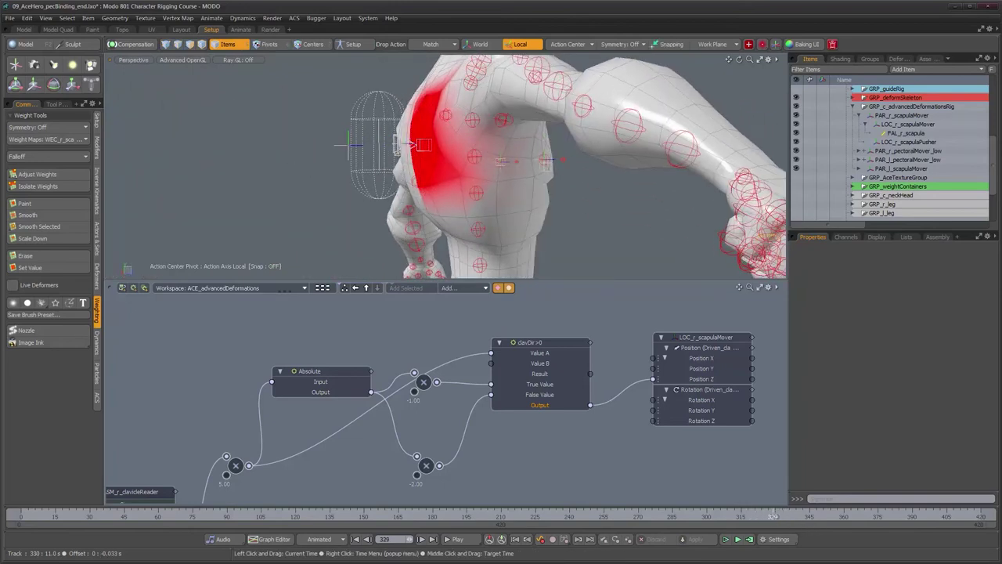
{"action": "left_click", "coordinate": [429, 467]}
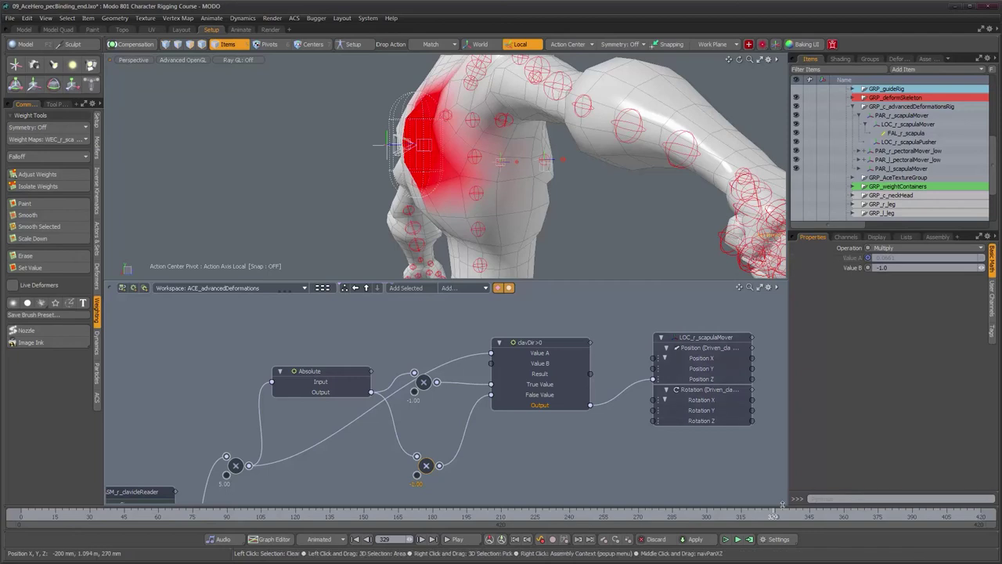
{"action": "mouse_move", "coordinate": [774, 517]}
{"action": "left_mouse_down"}
{"action": "mouse_move", "coordinate": [876, 517]}
{"action": "mouse_move", "coordinate": [695, 517]}
{"action": "mouse_move", "coordinate": [840, 517]}
{"action": "mouse_move", "coordinate": [774, 517]}
{"action": "left_mouse_up"}
Step: Change the clavDir >0 node's operation to A is greater than B
{"action": "left_click", "coordinate": [521, 346]}
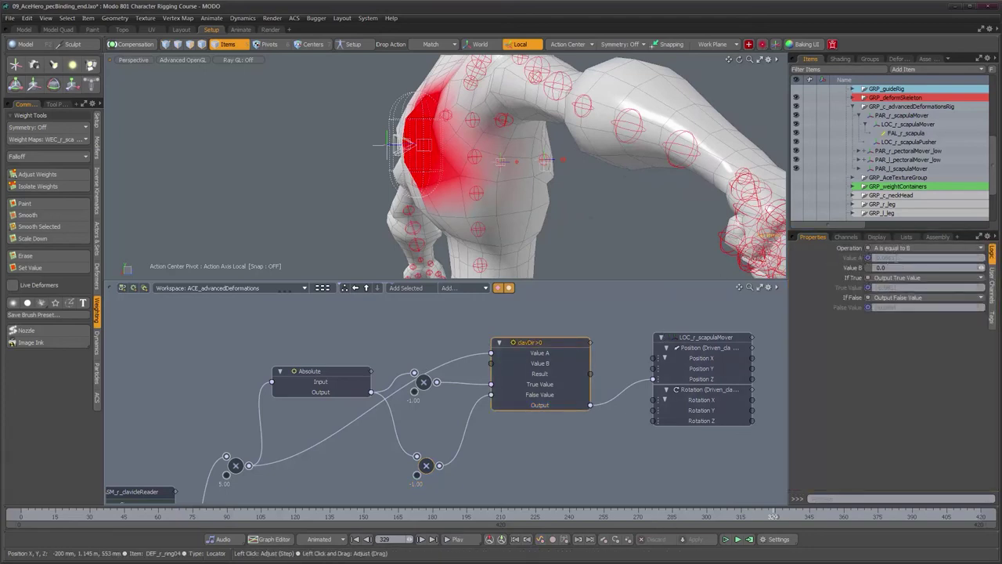
{"action": "left_click", "coordinate": [892, 248]}
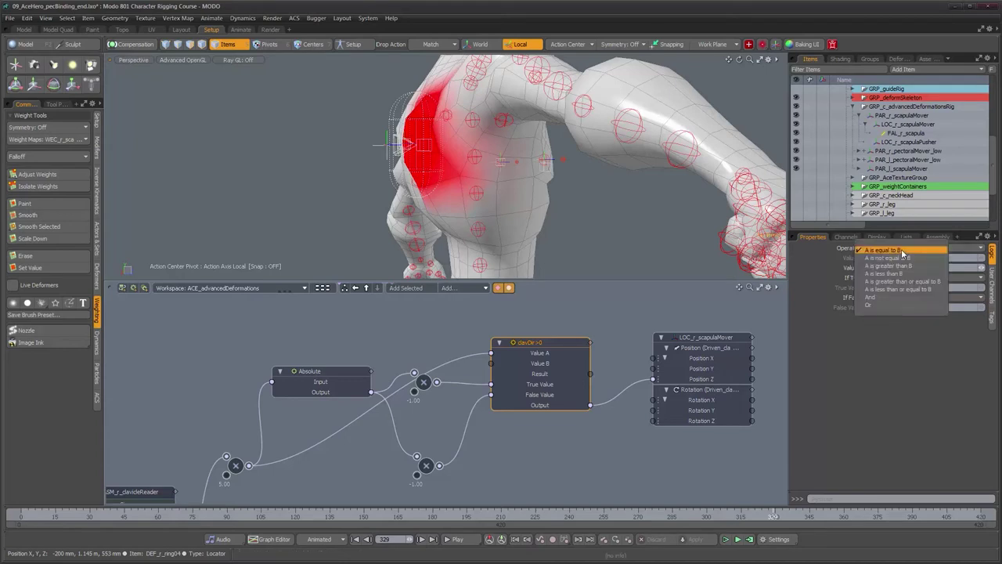
{"action": "left_click", "coordinate": [900, 249]}
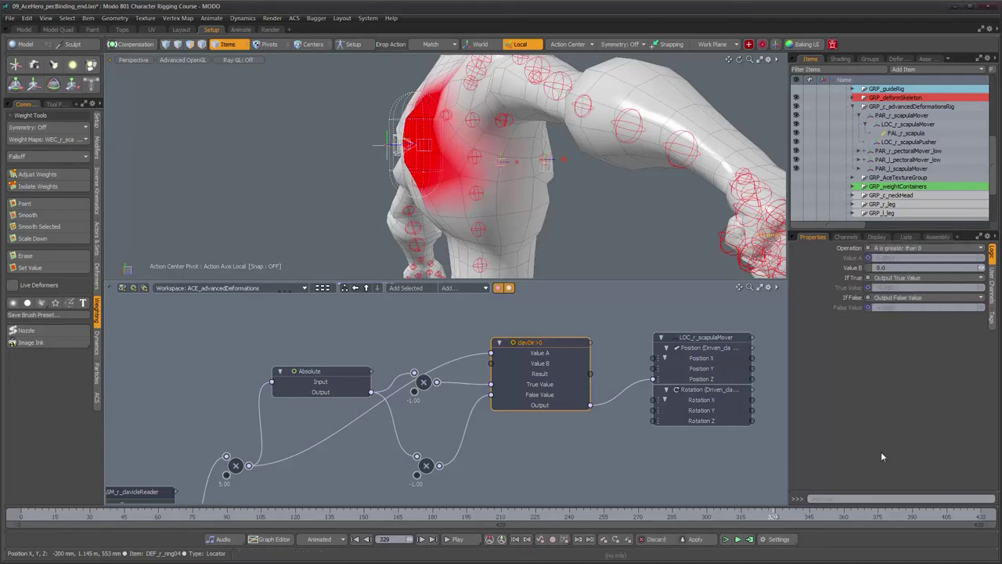
Step: Set Value B of the Multiply node feeding False Value to -2.0, checking the scapula in the lowered-arm pose
{"action": "left_click_drag", "start_coordinate": [776, 516], "coordinate": [848, 517]}
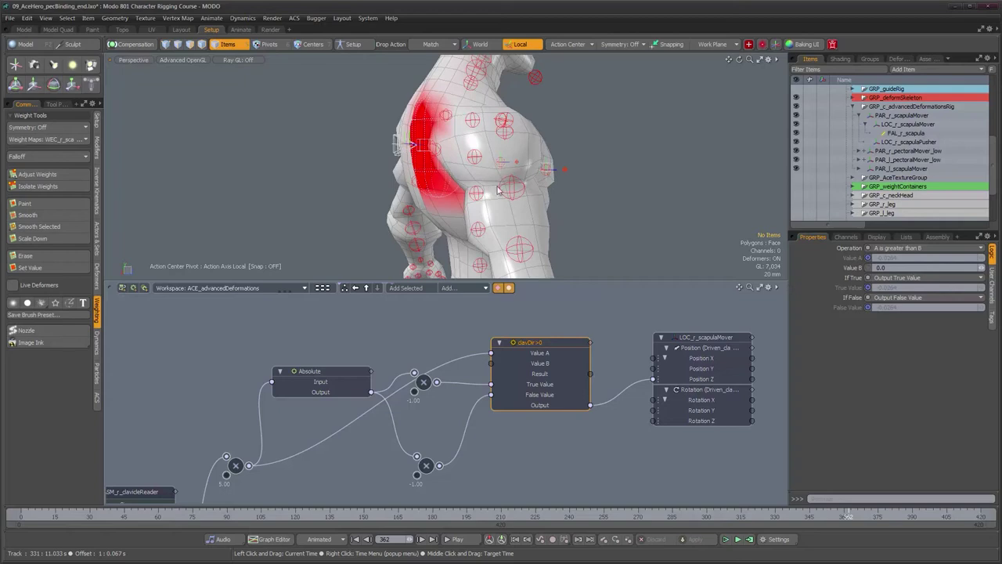
{"action": "left_click_drag", "start_coordinate": [468, 205], "coordinate": [588, 209], "text": "alt"}
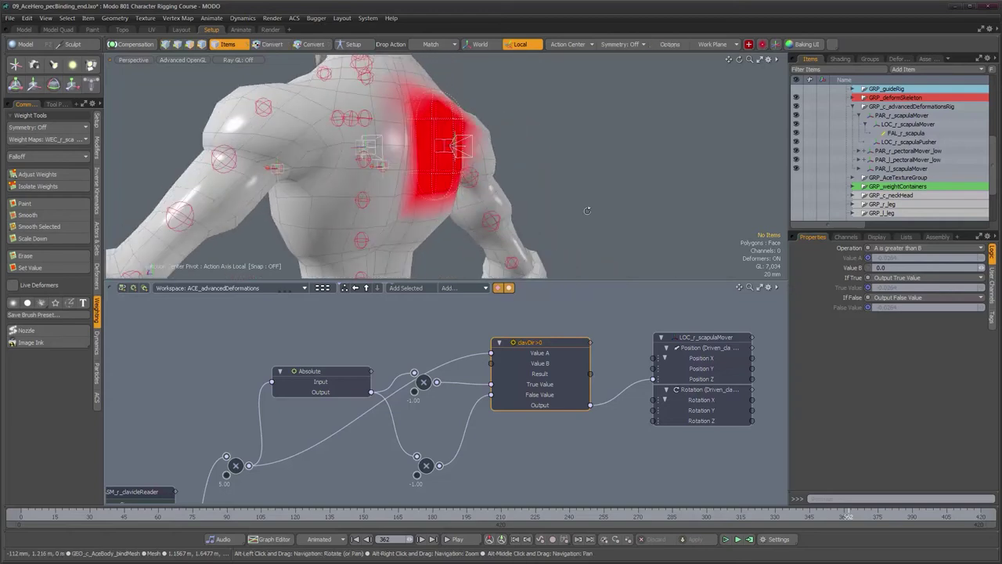
{"action": "left_click", "coordinate": [426, 469]}
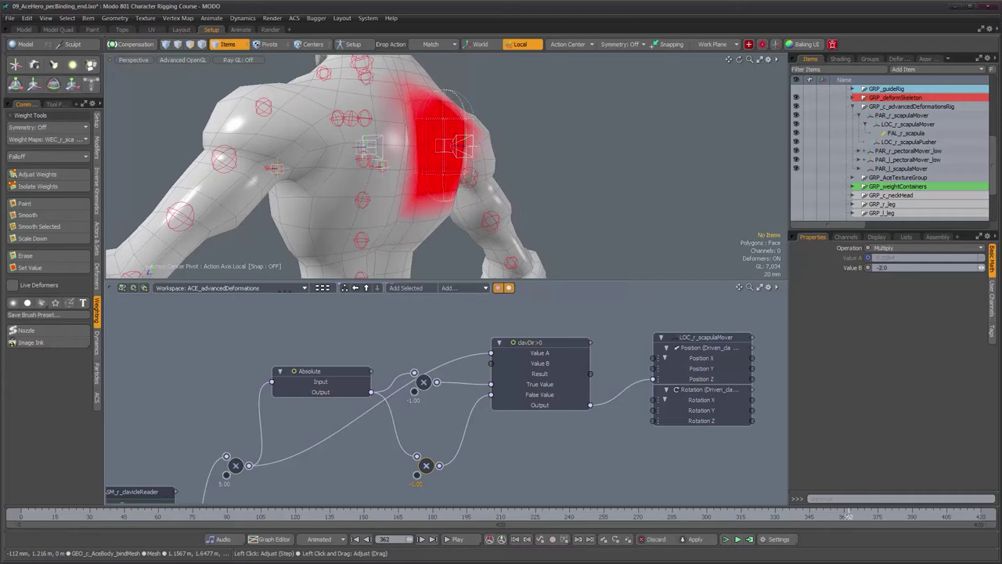
{"action": "left_click_drag", "start_coordinate": [409, 162], "coordinate": [273, 165], "text": "alt"}
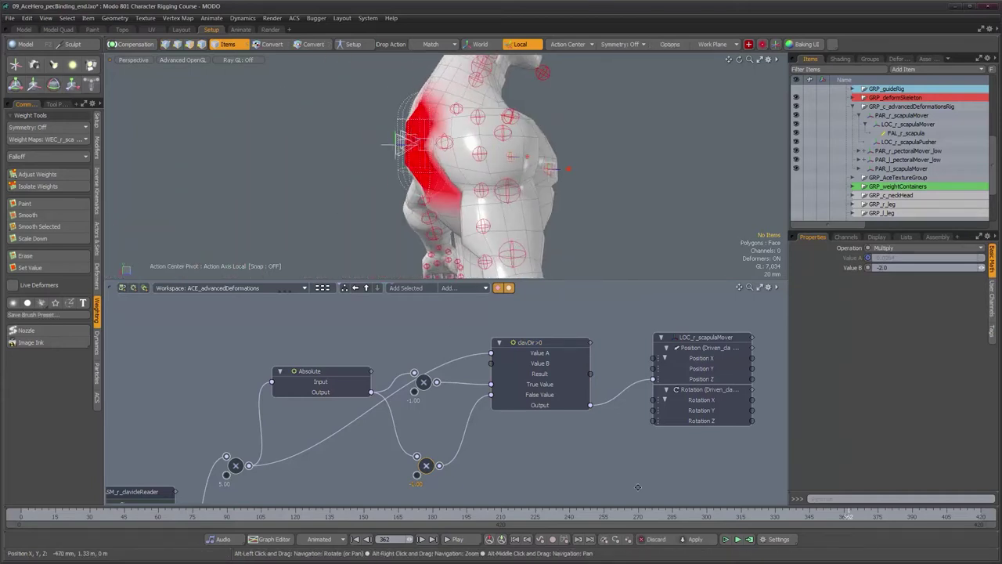
{"action": "mouse_move", "coordinate": [839, 516]}
{"action": "left_mouse_down"}
{"action": "mouse_move", "coordinate": [756, 517]}
{"action": "mouse_move", "coordinate": [888, 517]}
{"action": "left_mouse_up"}
Step: Tidy the schematic by placing the -2.00 Multiply node just below the -1.00 one and shifting LOC_r_scapulaMover away from clavDir >0
{"action": "middle_click_drag", "start_coordinate": [434, 468], "coordinate": [445, 445]}
{"action": "left_click_drag", "start_coordinate": [439, 447], "coordinate": [436, 417]}
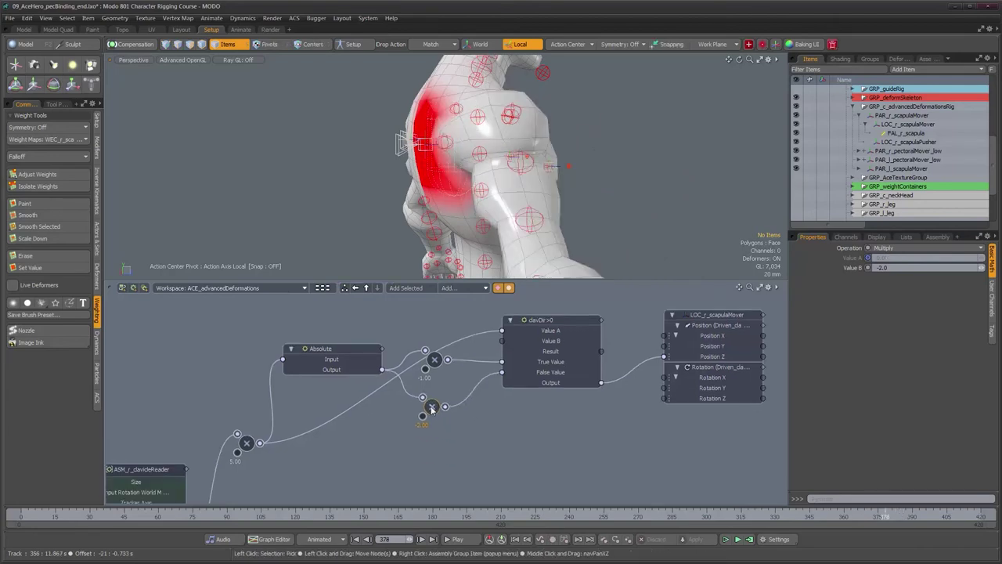
{"action": "left_click_drag", "start_coordinate": [452, 166], "coordinate": [527, 166], "text": "alt"}
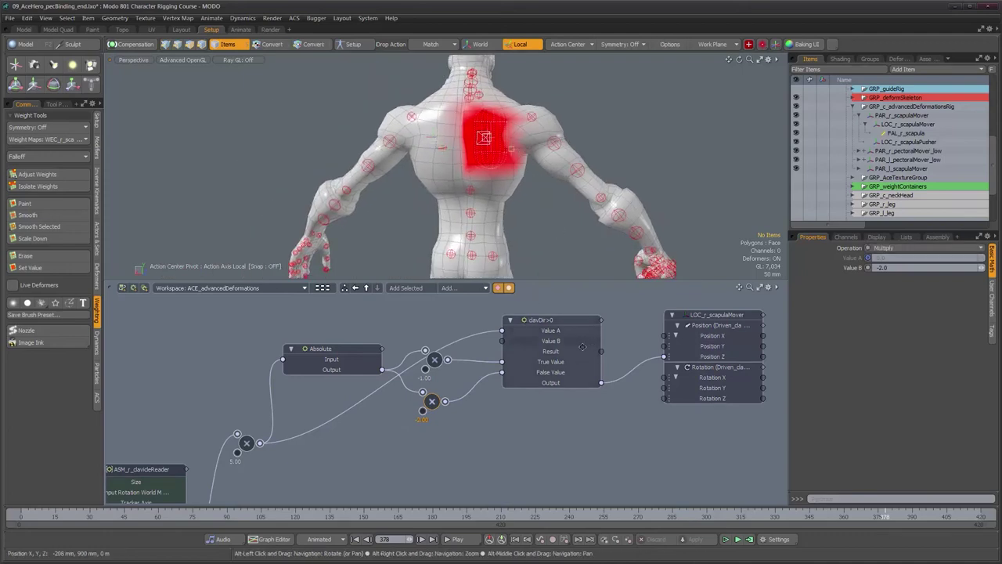
{"action": "left_click_drag", "start_coordinate": [583, 347], "coordinate": [538, 346], "text": "alt"}
{"action": "left_click_drag", "start_coordinate": [668, 317], "coordinate": [726, 317]}
Step: Examine the scapula deformation from several angles while scrubbing between the lowered and raised arm poses
{"action": "mouse_move", "coordinate": [476, 202]}
{"action": "left_mouse_down", "text": "alt"}
{"action": "mouse_move", "coordinate": [493, 194]}
{"action": "mouse_move", "coordinate": [480, 184]}
{"action": "mouse_move", "coordinate": [487, 197]}
{"action": "left_mouse_up", "text": "alt"}
{"action": "mouse_move", "coordinate": [883, 516]}
{"action": "left_mouse_down"}
{"action": "mouse_move", "coordinate": [748, 517]}
{"action": "mouse_move", "coordinate": [913, 517]}
{"action": "mouse_move", "coordinate": [738, 517]}
{"action": "mouse_move", "coordinate": [834, 517]}
{"action": "mouse_move", "coordinate": [795, 517]}
{"action": "left_mouse_up"}
{"action": "left_click_drag", "start_coordinate": [534, 225], "coordinate": [571, 229], "text": "alt"}
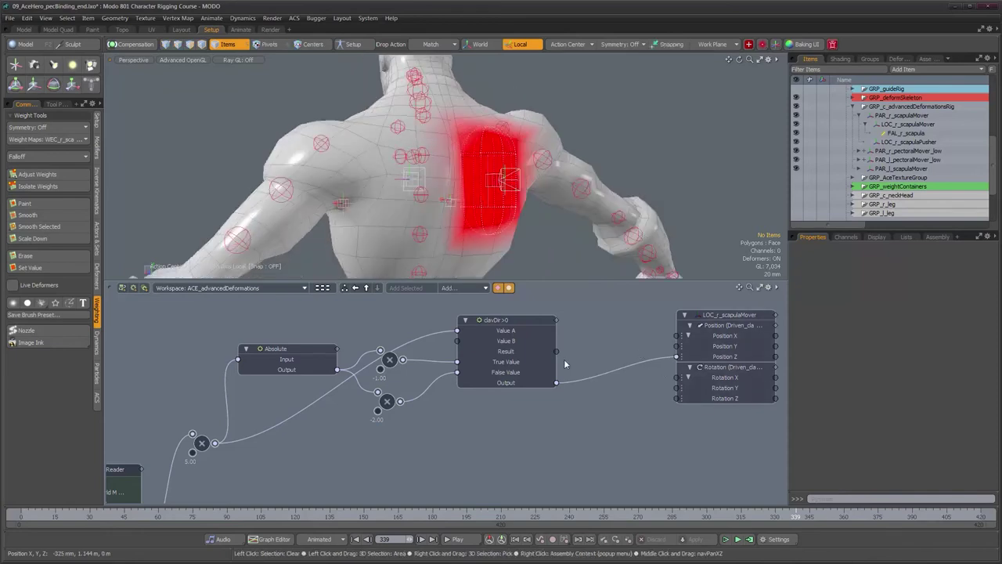
{"action": "left_click_drag", "start_coordinate": [798, 516], "coordinate": [809, 516]}
{"action": "mouse_move", "coordinate": [541, 226]}
{"action": "left_mouse_down", "text": "alt"}
{"action": "mouse_move", "coordinate": [497, 218]}
{"action": "mouse_move", "coordinate": [544, 227]}
{"action": "left_mouse_up", "text": "alt"}
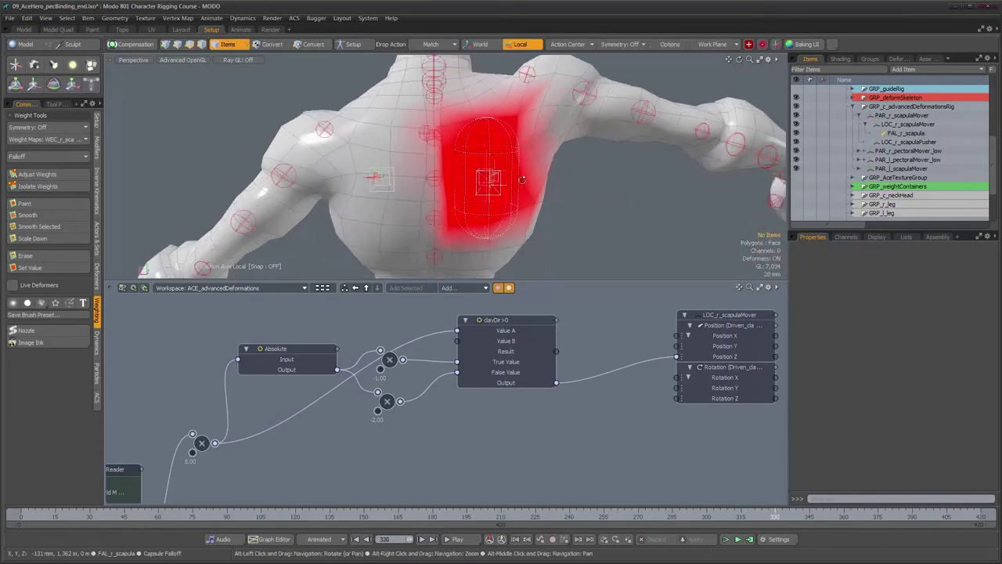
{"action": "left_click_drag", "start_coordinate": [502, 174], "coordinate": [491, 163], "text": "alt"}
{"action": "right_click_drag", "start_coordinate": [505, 166], "coordinate": [523, 163], "text": "alt"}
{"action": "left_click_drag", "start_coordinate": [523, 163], "coordinate": [506, 126], "text": "alt"}
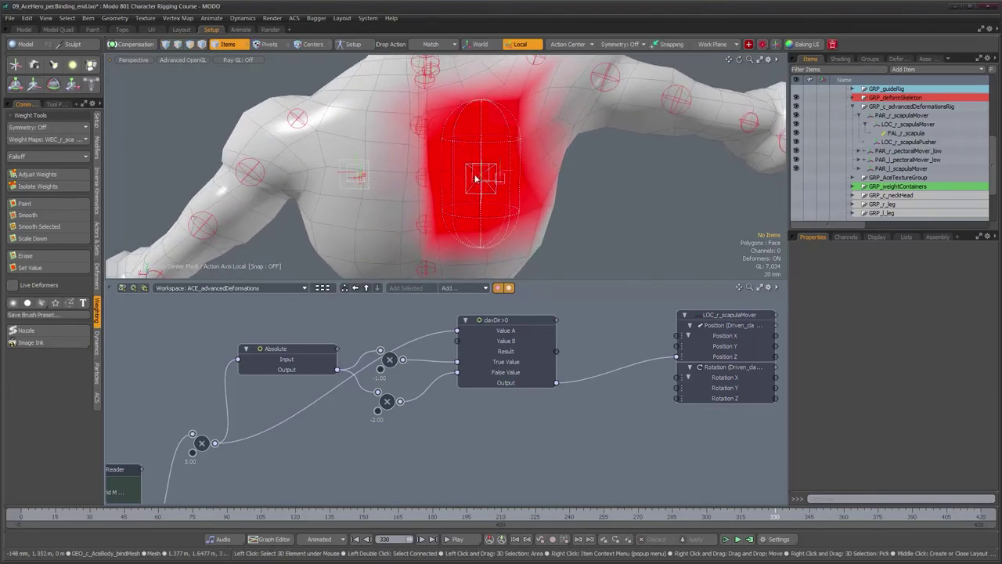
{"action": "left_click_drag", "start_coordinate": [514, 138], "coordinate": [574, 268], "text": "alt"}
{"action": "scroll", "coordinate": [488, 421], "scroll_direction": "down", "scroll_amount": 3}
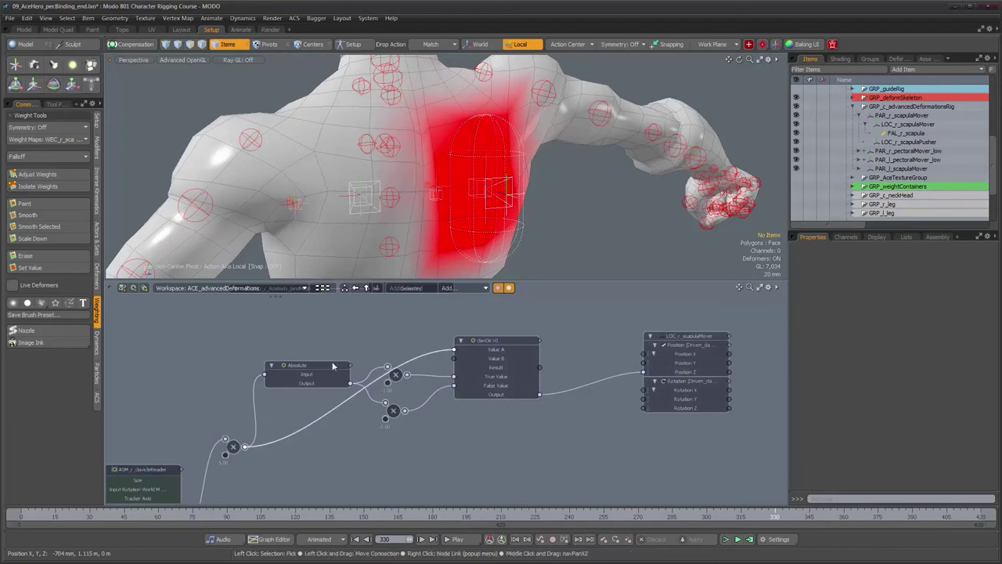
Step: Link the output of the Multiply node fed by ASM_r_clavicleReader to LOC_r_scapulaMover's Position Y and move the clavDir >0 node up out of the way
{"action": "mouse_move", "coordinate": [379, 428]}
{"action": "left_mouse_down", "text": "alt"}
{"action": "mouse_move", "coordinate": [379, 407]}
{"action": "mouse_move", "coordinate": [376, 421]}
{"action": "left_mouse_up", "text": "alt"}
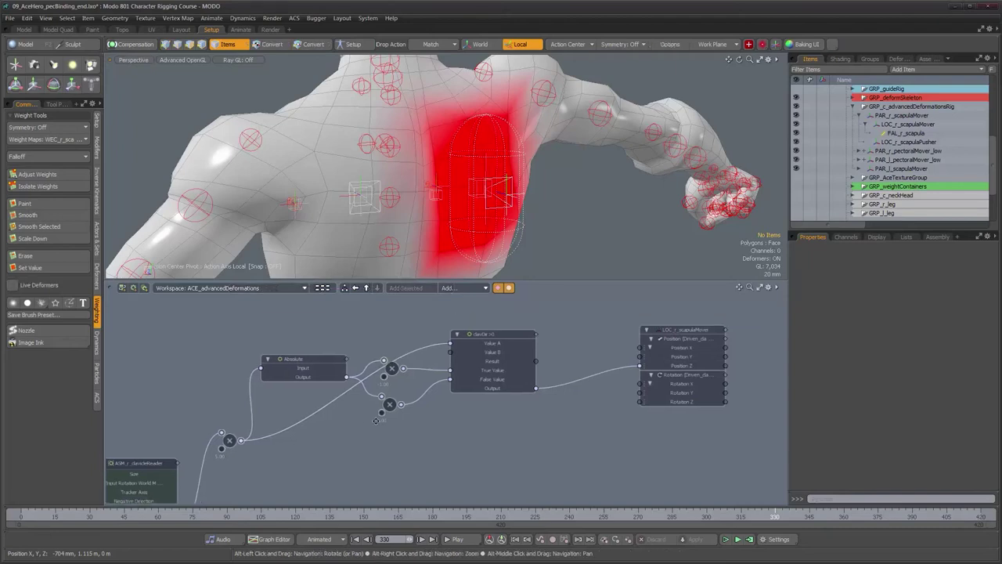
{"action": "left_click_drag", "start_coordinate": [501, 337], "coordinate": [504, 336]}
{"action": "left_click_drag", "start_coordinate": [243, 441], "coordinate": [679, 360]}
{"action": "left_click_drag", "start_coordinate": [589, 210], "coordinate": [606, 228], "text": "alt"}
{"action": "left_click_drag", "start_coordinate": [559, 377], "coordinate": [567, 362], "text": "alt"}
{"action": "mouse_move", "coordinate": [776, 517]}
{"action": "left_mouse_down"}
{"action": "mouse_move", "coordinate": [858, 517]}
{"action": "mouse_move", "coordinate": [775, 517]}
{"action": "left_mouse_up"}
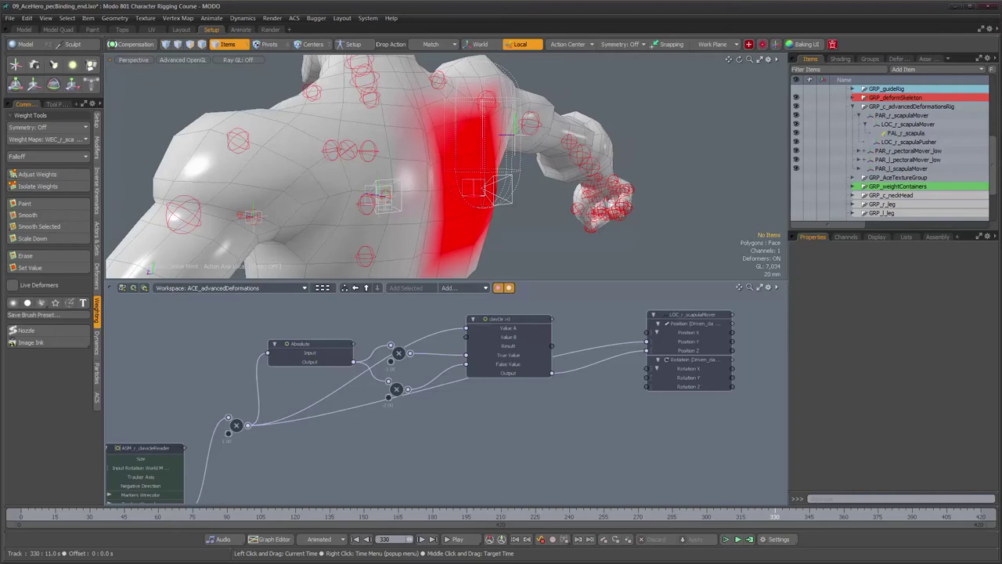
{"action": "left_click_drag", "start_coordinate": [468, 144], "coordinate": [509, 149], "text": "alt"}
{"action": "left_click_drag", "start_coordinate": [510, 319], "coordinate": [515, 300]}
{"action": "left_click", "coordinate": [502, 368]}
{"action": "left_click", "coordinate": [450, 288]}
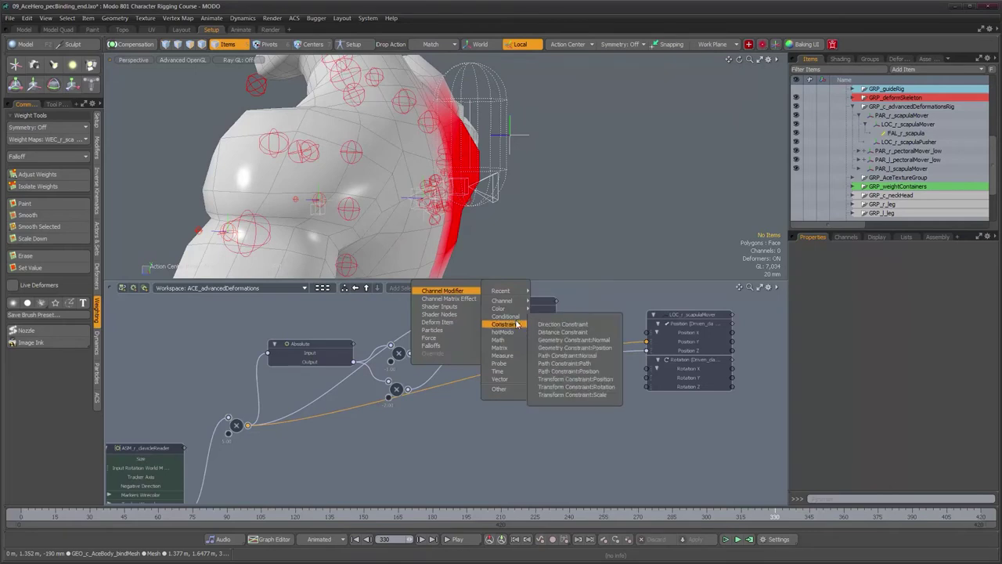
{"action": "mouse_move", "coordinate": [515, 342]}
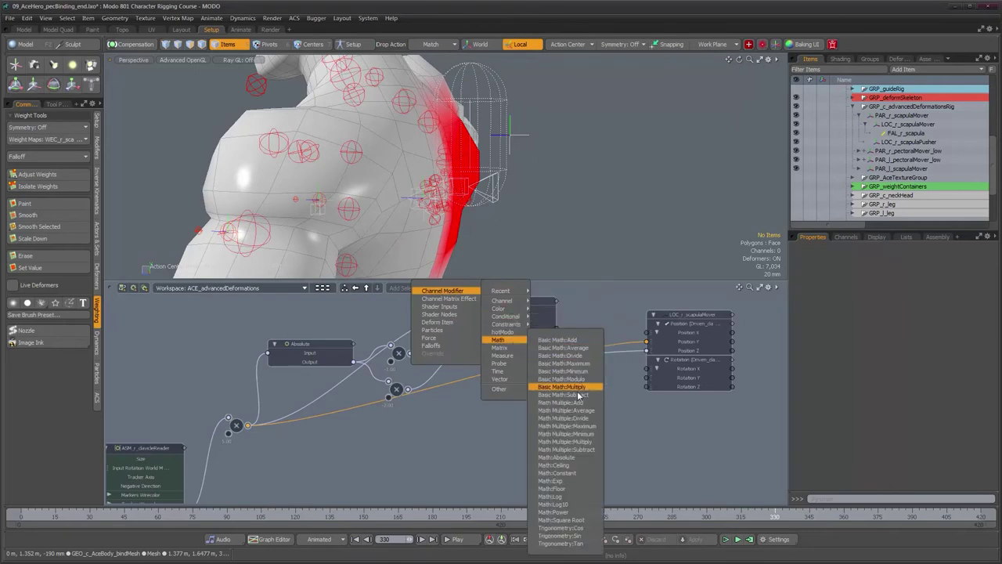
{"action": "left_click", "coordinate": [590, 423]}
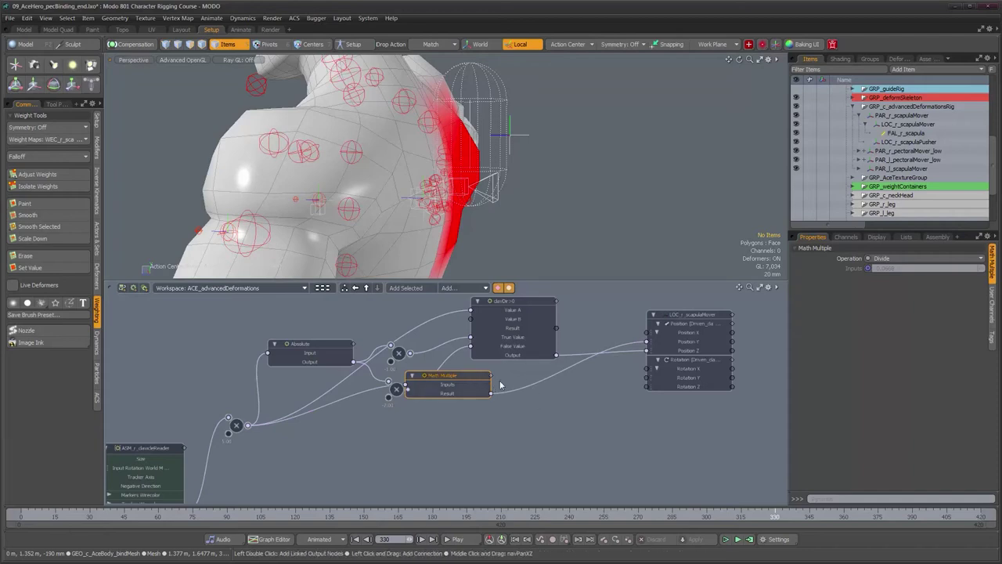
{"action": "key", "text": "ctrl+z"}
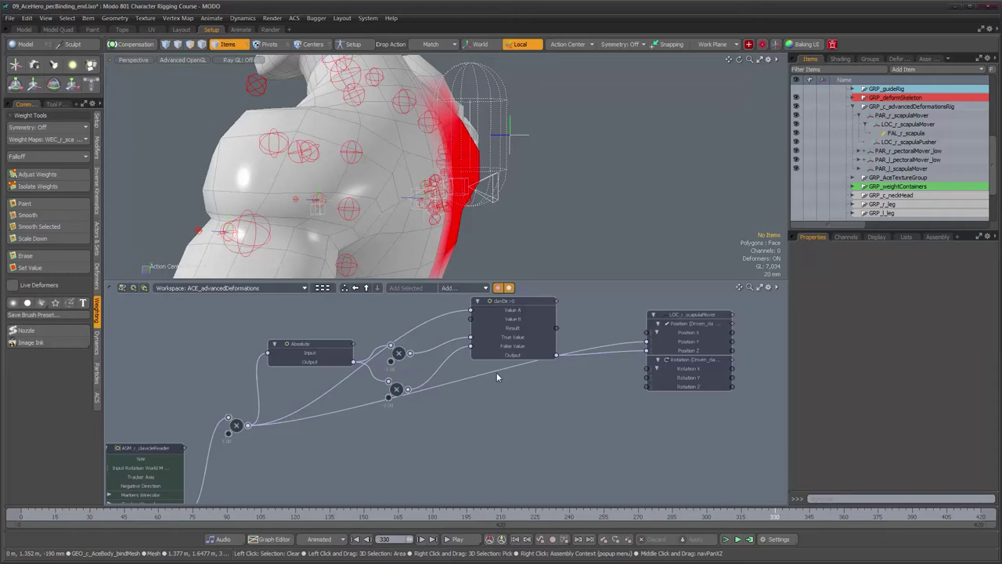
Step: Insert a Basic Math: Divide node with Value B 2.0 into the Position Y link and check the lowered-arm pose at frame 358
{"action": "right_click", "coordinate": [497, 372]}
{"action": "mouse_move", "coordinate": [486, 288]}
{"action": "mouse_move", "coordinate": [548, 338]}
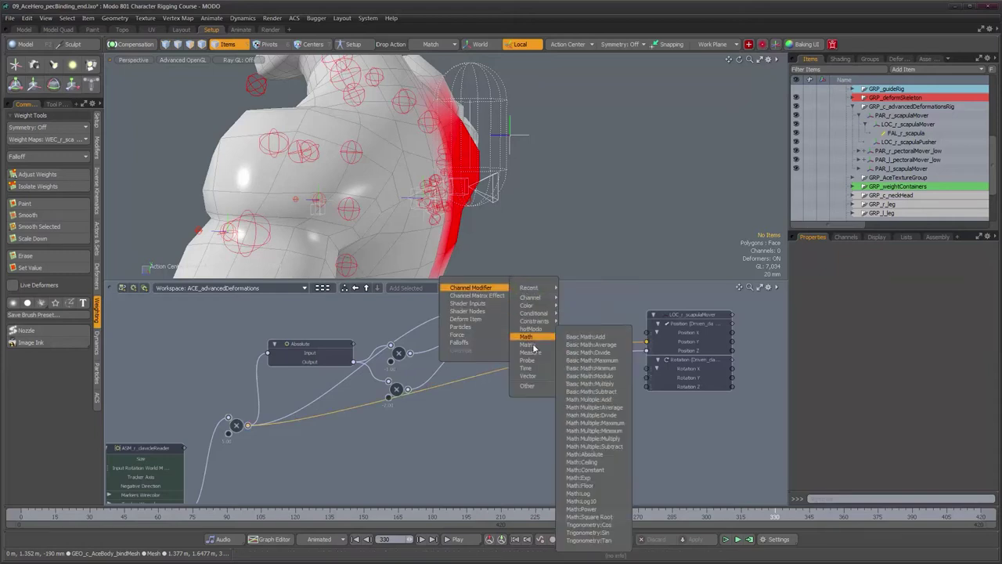
{"action": "left_click", "coordinate": [603, 352]}
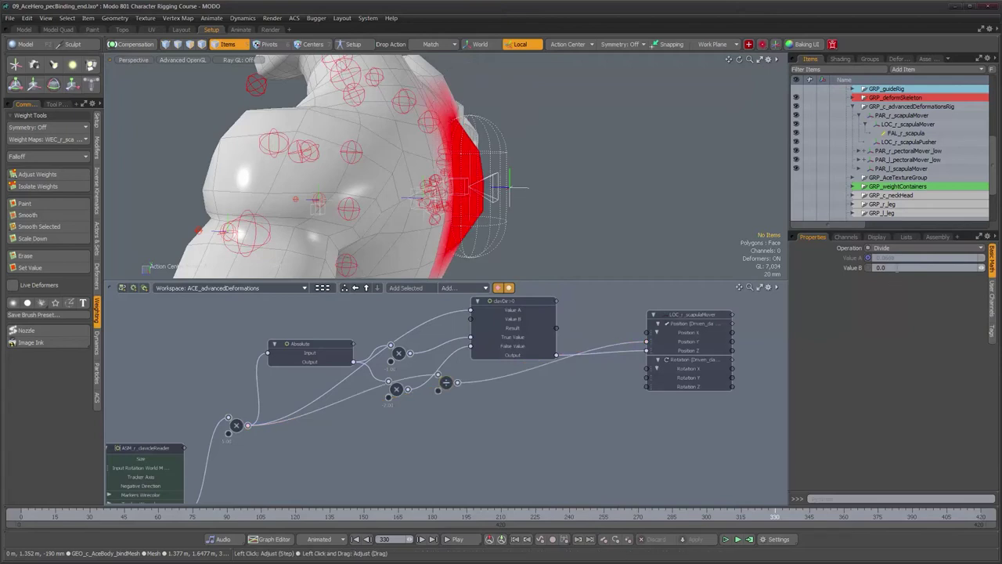
{"action": "key", "text": "Return"}
{"action": "left_click_drag", "start_coordinate": [558, 78], "coordinate": [549, 380], "text": "alt"}
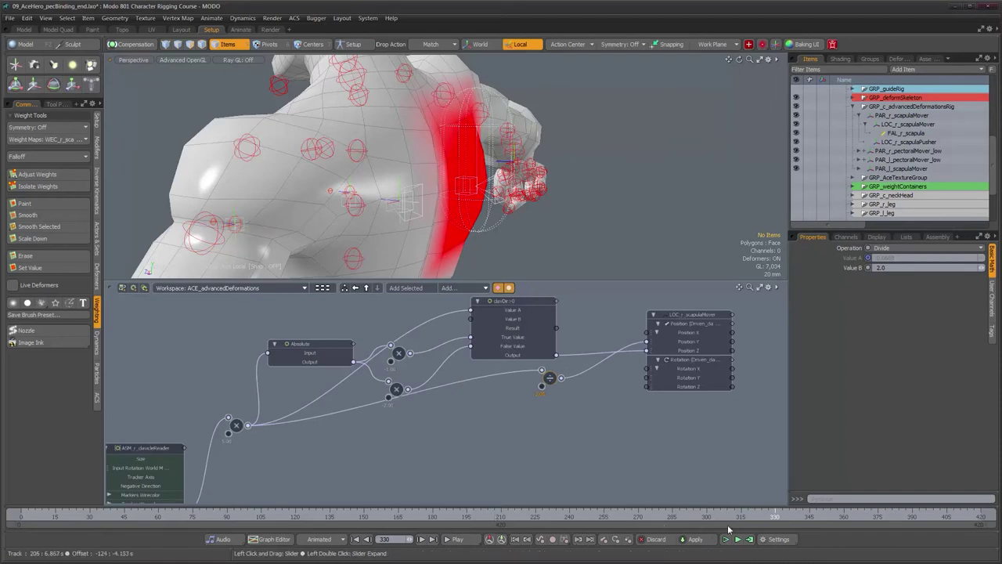
{"action": "left_click_drag", "start_coordinate": [775, 517], "coordinate": [841, 517]}
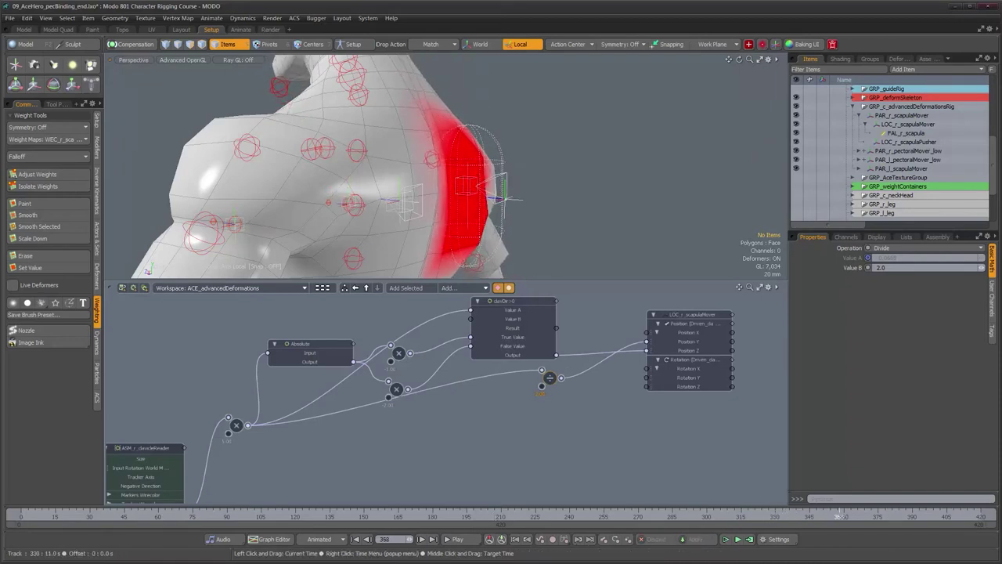
{"action": "left_click_drag", "start_coordinate": [565, 185], "coordinate": [462, 188], "text": "alt"}
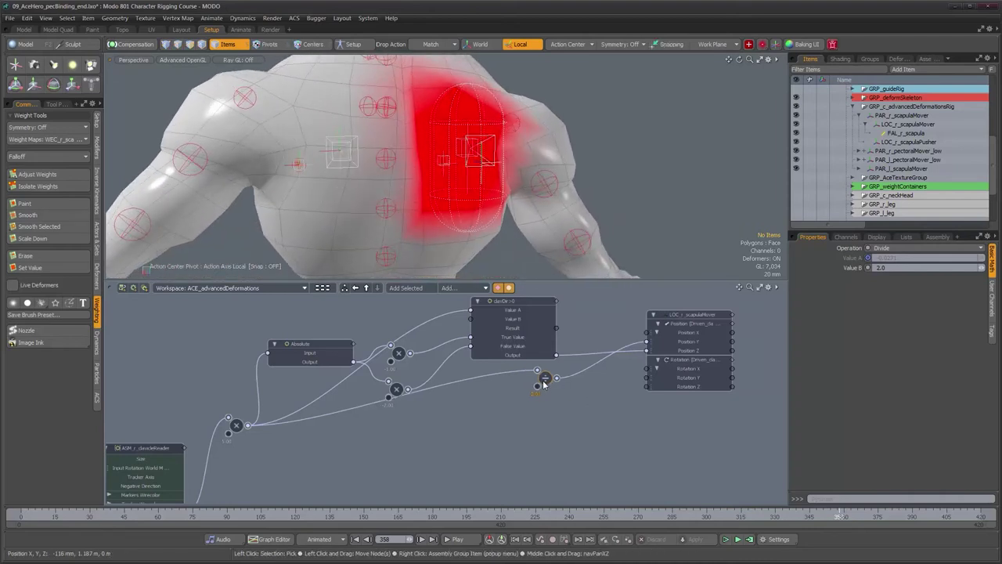
Step: Add a Logic: A is equal to B node below the Divide node and expose its True Value and False Value channels in the schematic
{"action": "left_click_drag", "start_coordinate": [539, 384], "coordinate": [497, 388]}
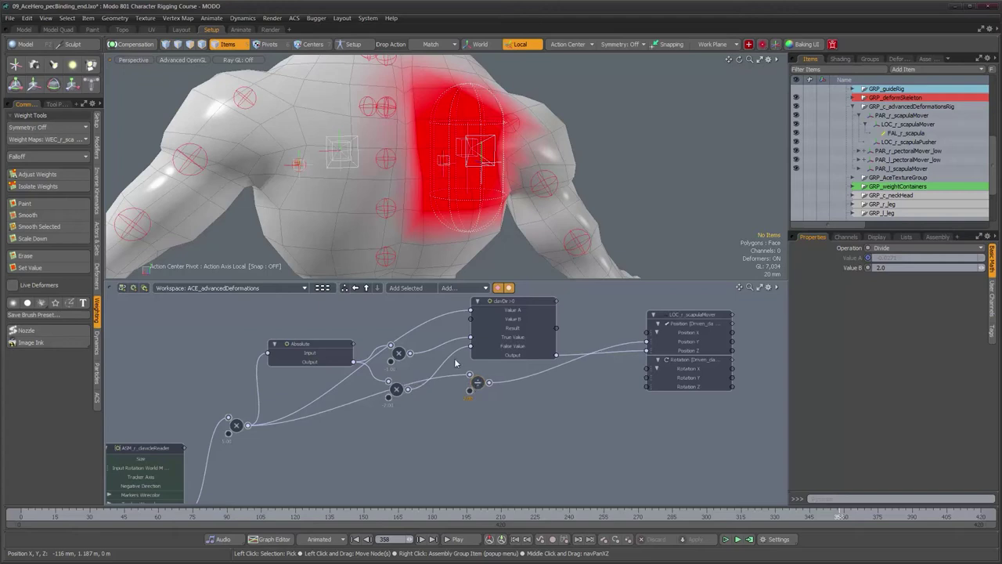
{"action": "left_click", "coordinate": [493, 414]}
{"action": "left_click", "coordinate": [460, 289]}
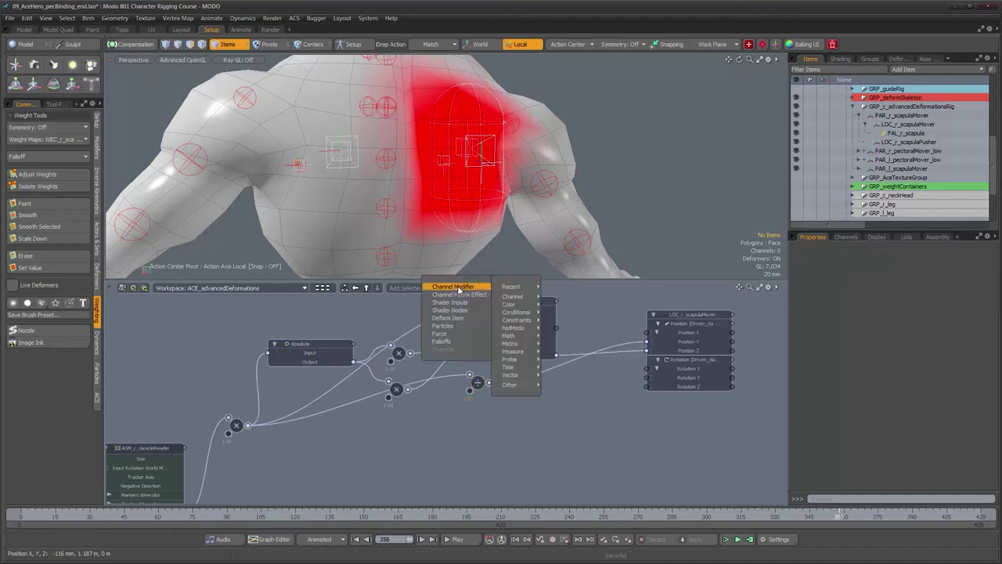
{"action": "mouse_move", "coordinate": [511, 289]}
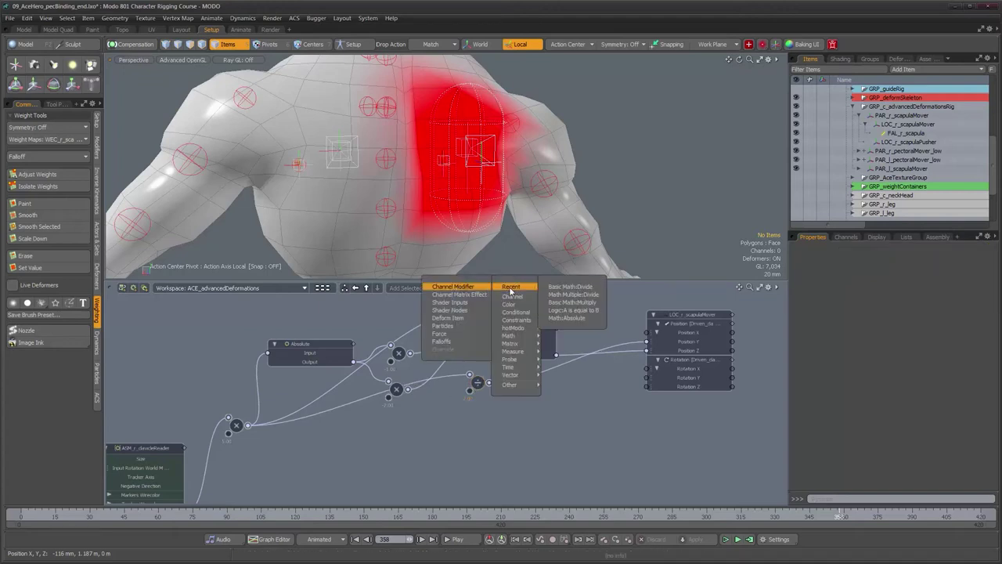
{"action": "left_click", "coordinate": [579, 312]}
{"action": "left_click_drag", "start_coordinate": [542, 412], "coordinate": [529, 413]}
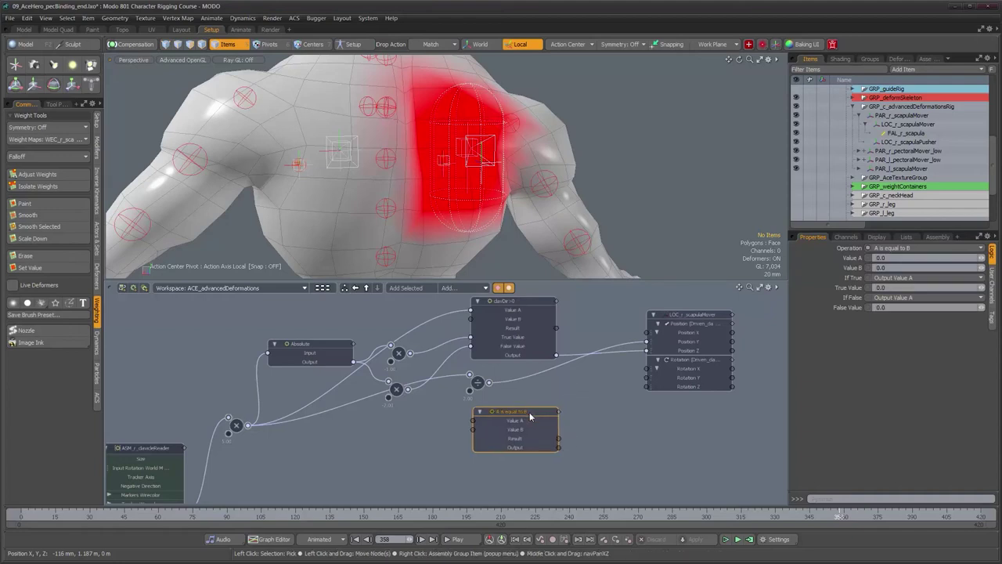
{"action": "right_click", "coordinate": [849, 288]}
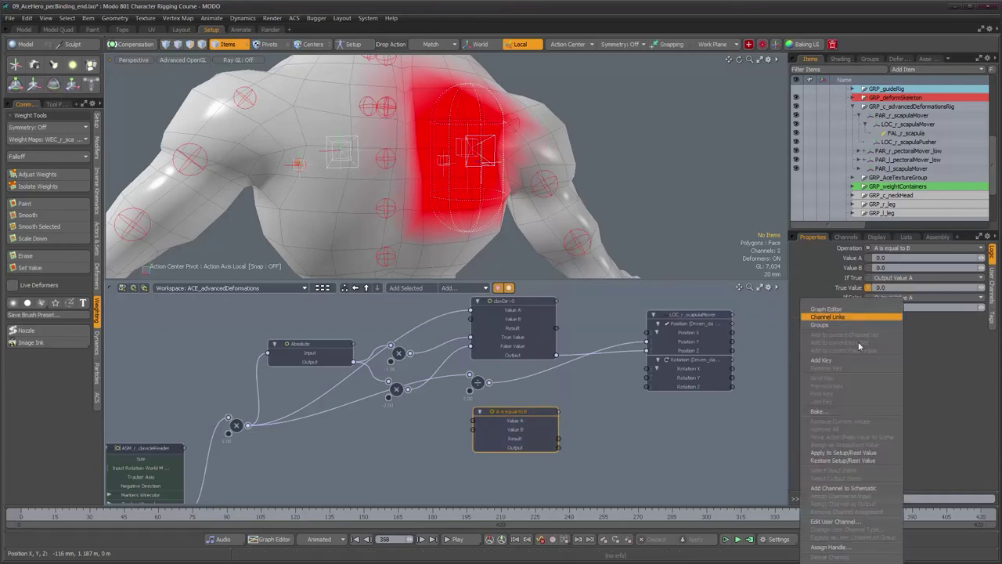
{"action": "left_click", "coordinate": [855, 488]}
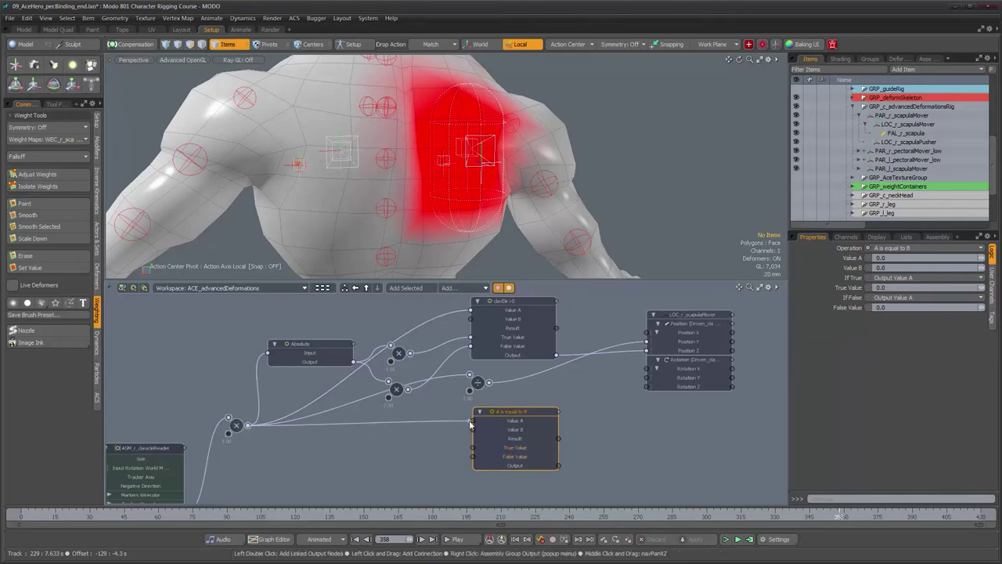
Step: Connect the clavicle reader's Multiply output to the new logic node's Value A and set its operation to A is greater than B
{"action": "left_click_drag", "start_coordinate": [476, 427], "coordinate": [474, 422]}
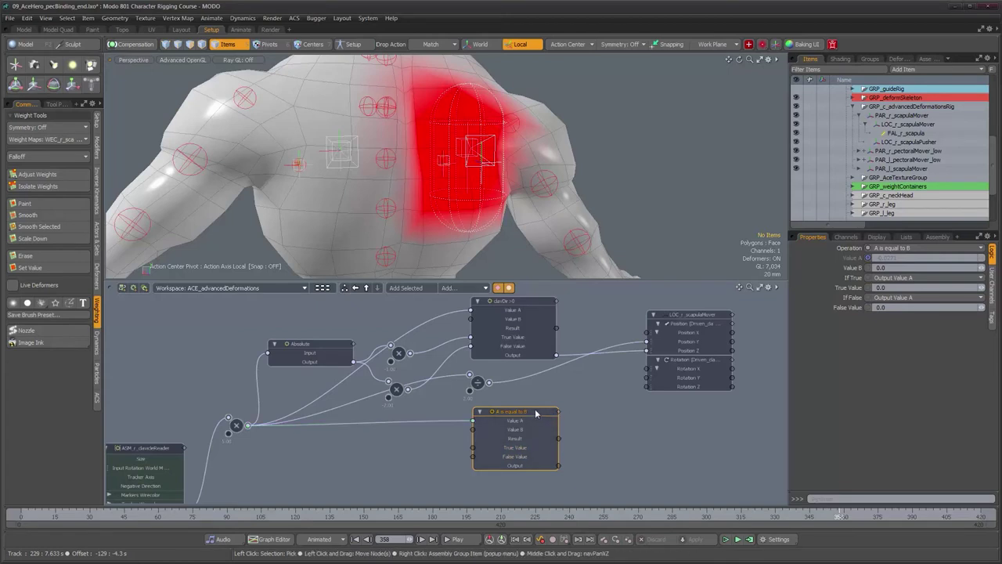
{"action": "left_click_drag", "start_coordinate": [543, 401], "coordinate": [544, 392], "text": "alt"}
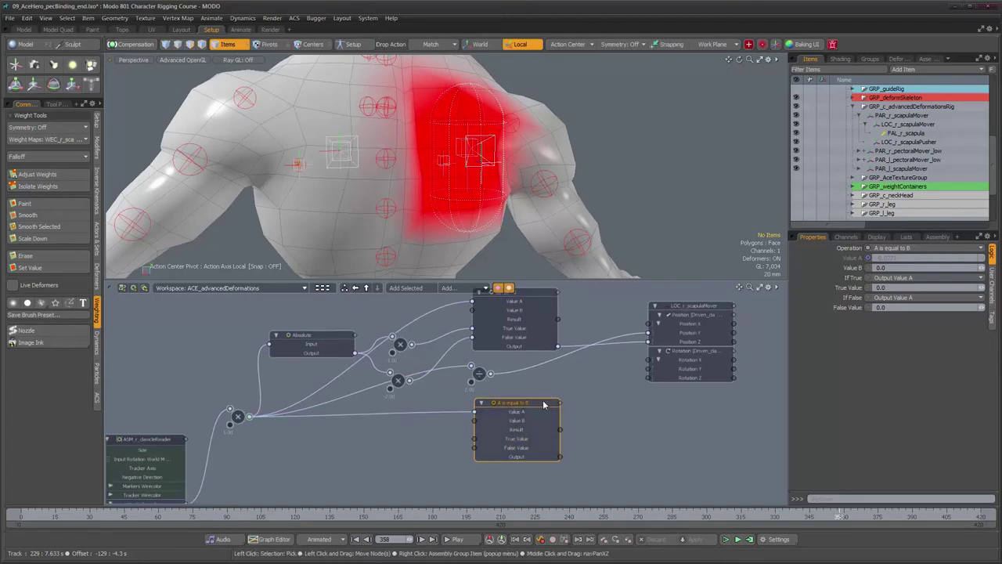
{"action": "left_click", "coordinate": [906, 250]}
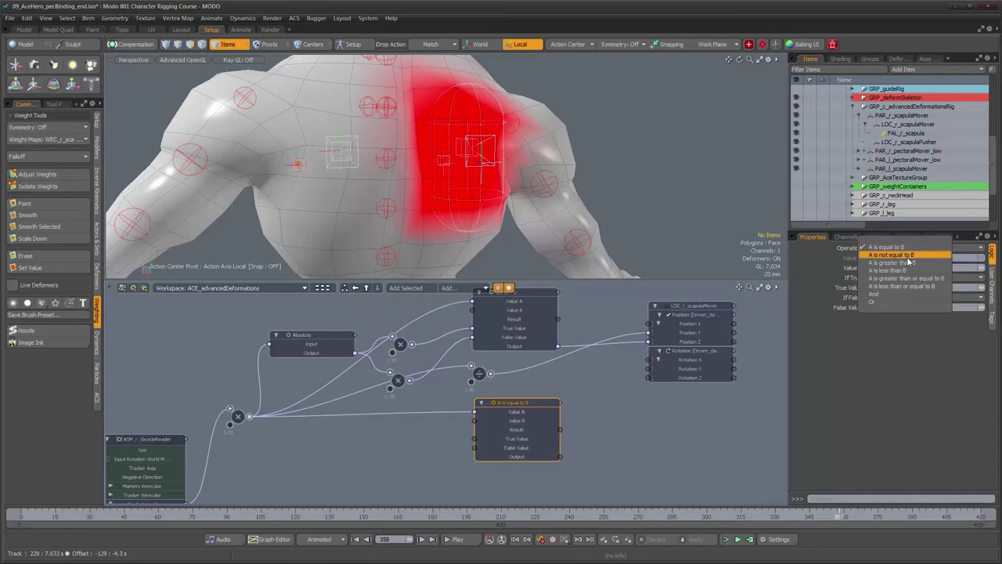
{"action": "left_click", "coordinate": [908, 264]}
Step: Place the Divide node ahead of the A is greater than B node and feed its result into True Value
{"action": "left_click_drag", "start_coordinate": [480, 374], "coordinate": [394, 435]}
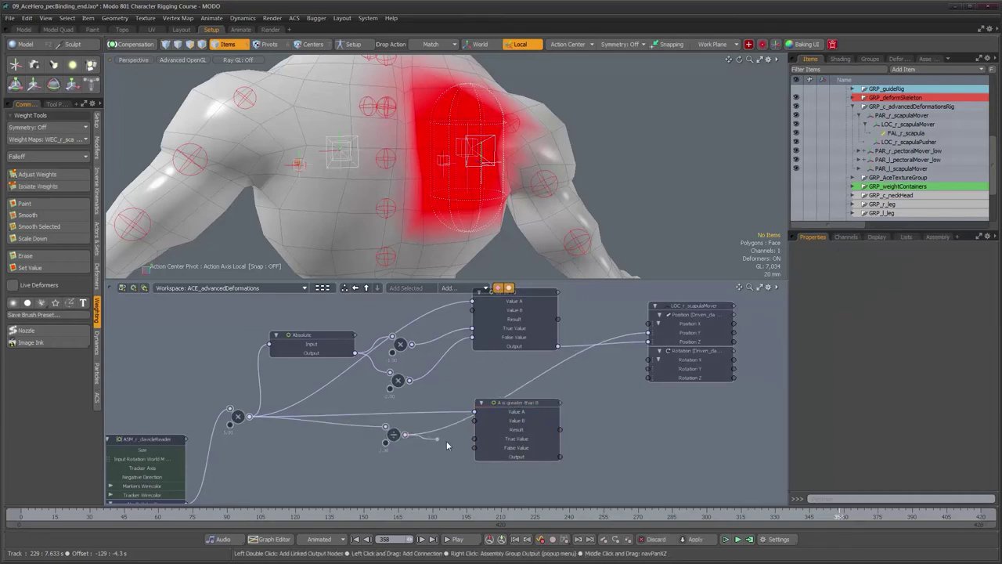
{"action": "left_click_drag", "start_coordinate": [519, 407], "coordinate": [522, 370]}
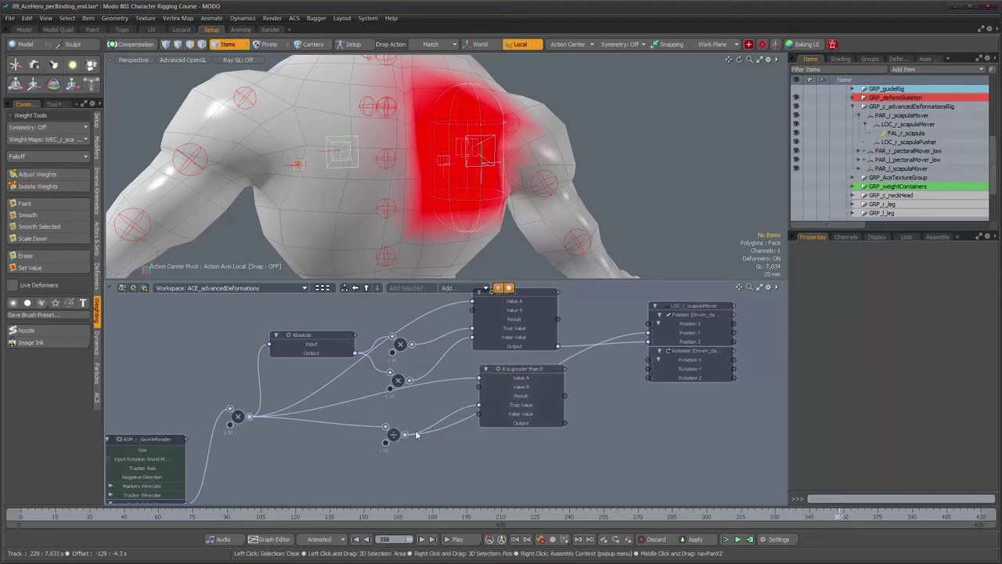
Step: Connect the first multiply node's result to the lower A is greater than B node's False Value, and its Output to LOC_r_scapulaMover's Position Y
{"action": "left_click_drag", "start_coordinate": [249, 416], "coordinate": [479, 414]}
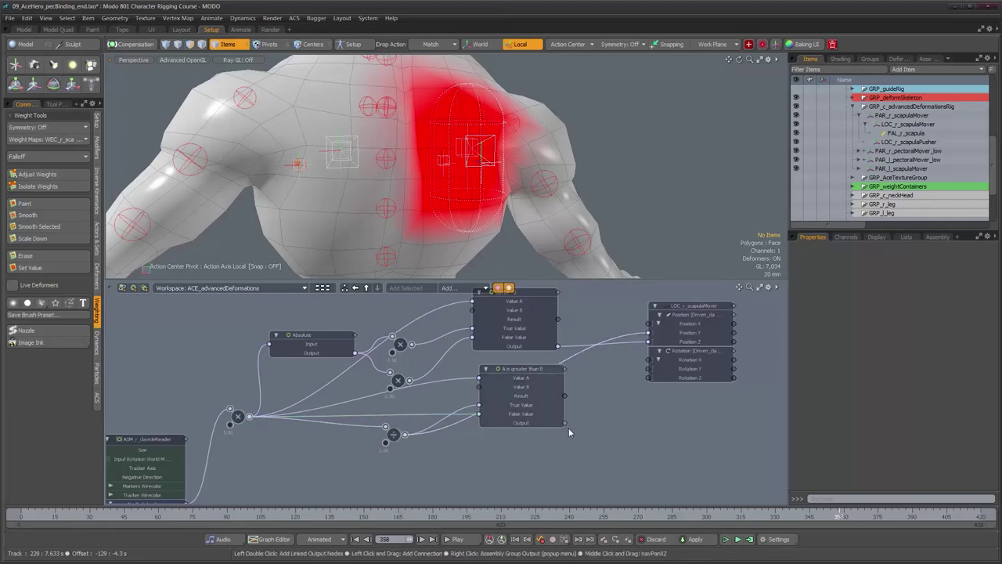
{"action": "left_click_drag", "start_coordinate": [564, 423], "coordinate": [665, 335]}
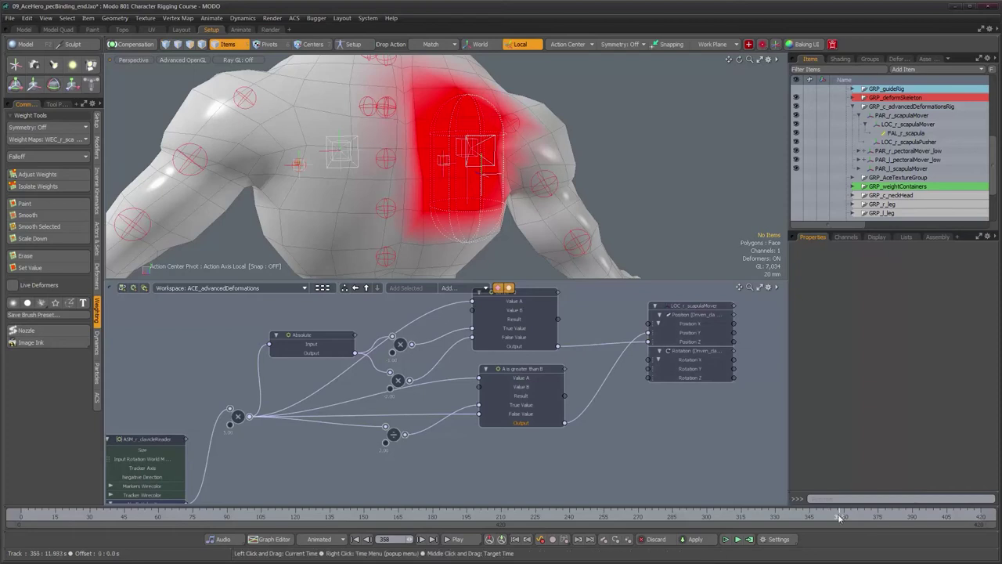
Step: Scrub the animation around frames 359 to 364 and check the shoulder blade deformation from above by toggling the GINF_r_scapula influence
{"action": "mouse_move", "coordinate": [837, 517]}
{"action": "left_mouse_down"}
{"action": "mouse_move", "coordinate": [695, 517]}
{"action": "mouse_move", "coordinate": [852, 516]}
{"action": "mouse_move", "coordinate": [796, 517]}
{"action": "mouse_move", "coordinate": [843, 517]}
{"action": "left_mouse_up"}
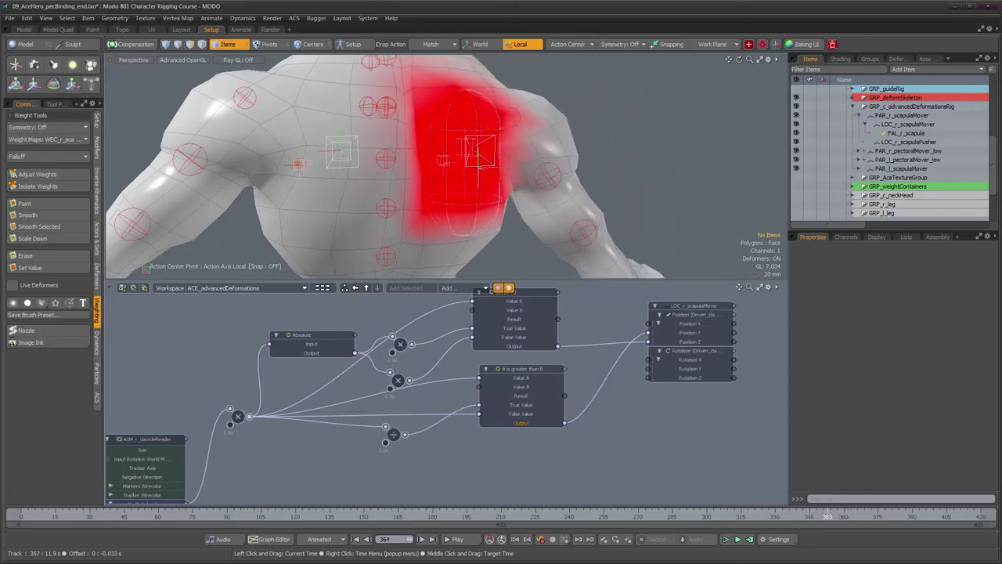
{"action": "left_click_drag", "start_coordinate": [480, 144], "coordinate": [502, 122], "text": "alt"}
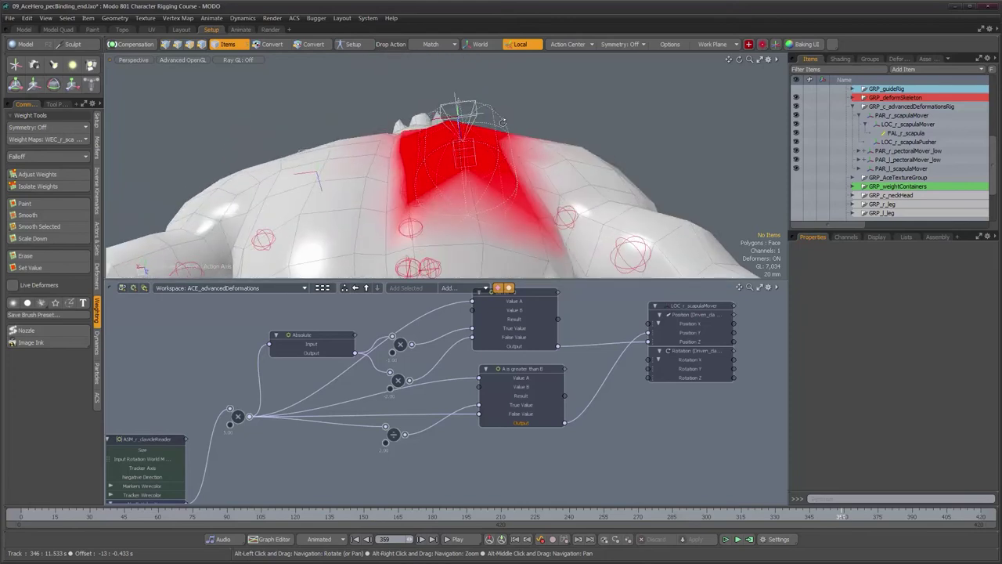
{"action": "left_click", "coordinate": [897, 59]}
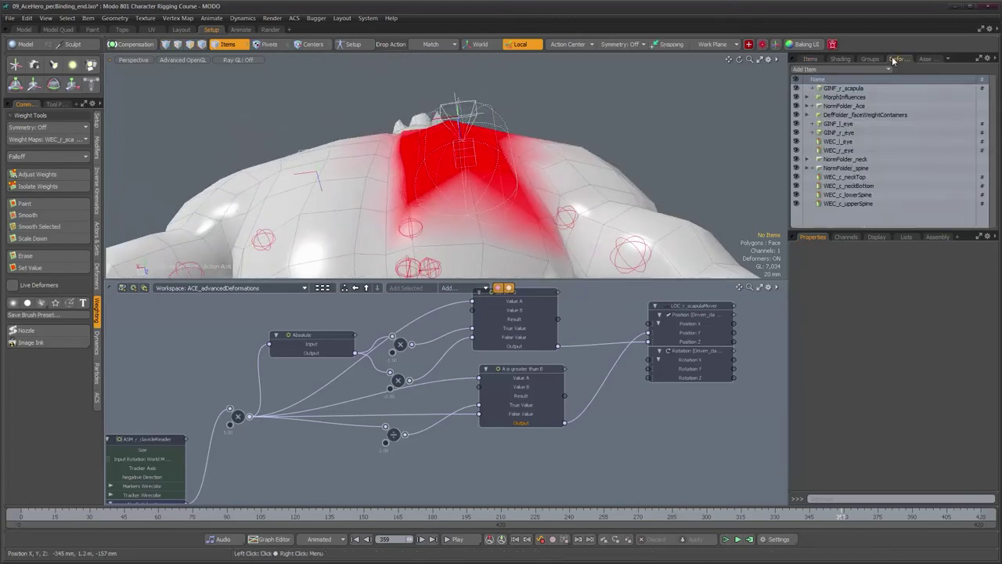
{"action": "left_click", "coordinate": [798, 89]}
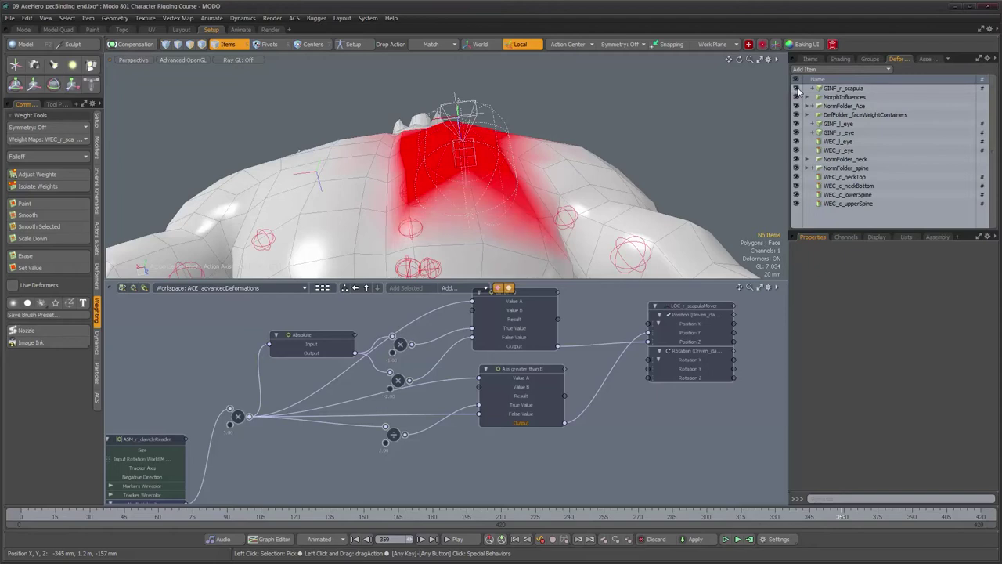
Step: Scrub back to frame 330 and examine the raised arm's scapula deformation from above and behind
{"action": "mouse_move", "coordinate": [843, 524]}
{"action": "left_mouse_down"}
{"action": "mouse_move", "coordinate": [690, 524]}
{"action": "mouse_move", "coordinate": [808, 516]}
{"action": "mouse_move", "coordinate": [781, 517]}
{"action": "left_mouse_up"}
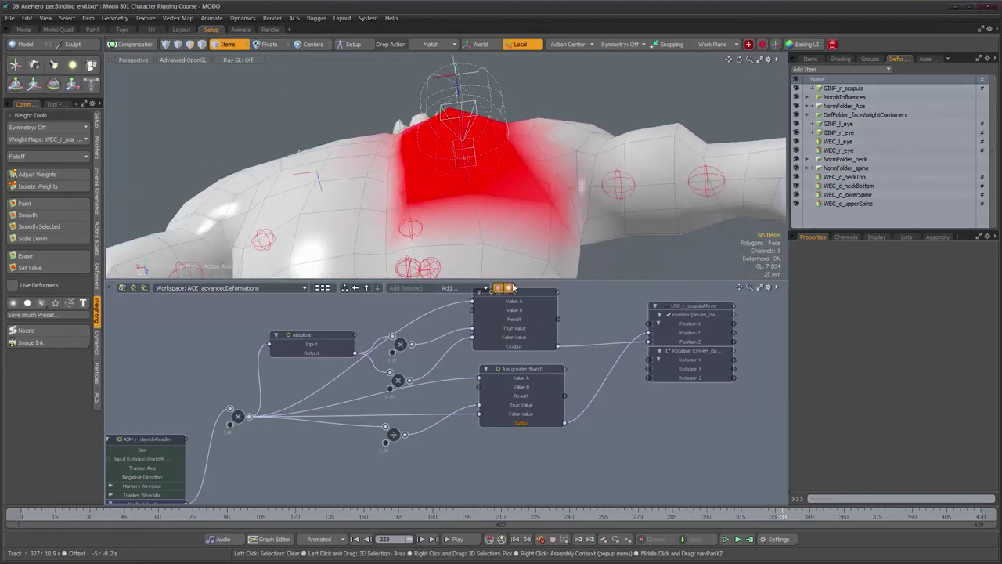
{"action": "left_click_drag", "start_coordinate": [473, 134], "coordinate": [497, 205], "text": "alt"}
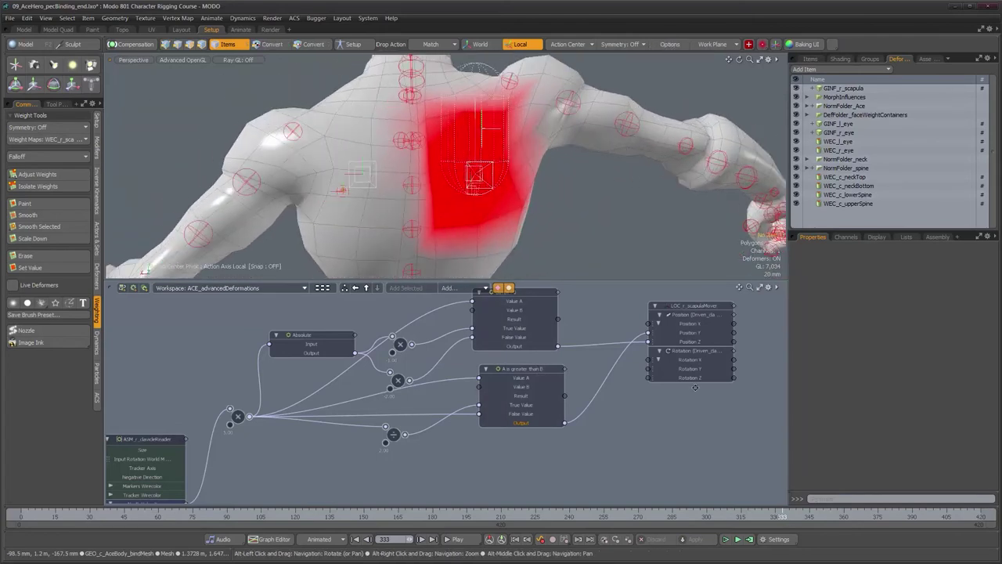
{"action": "left_click_drag", "start_coordinate": [780, 517], "coordinate": [776, 517]}
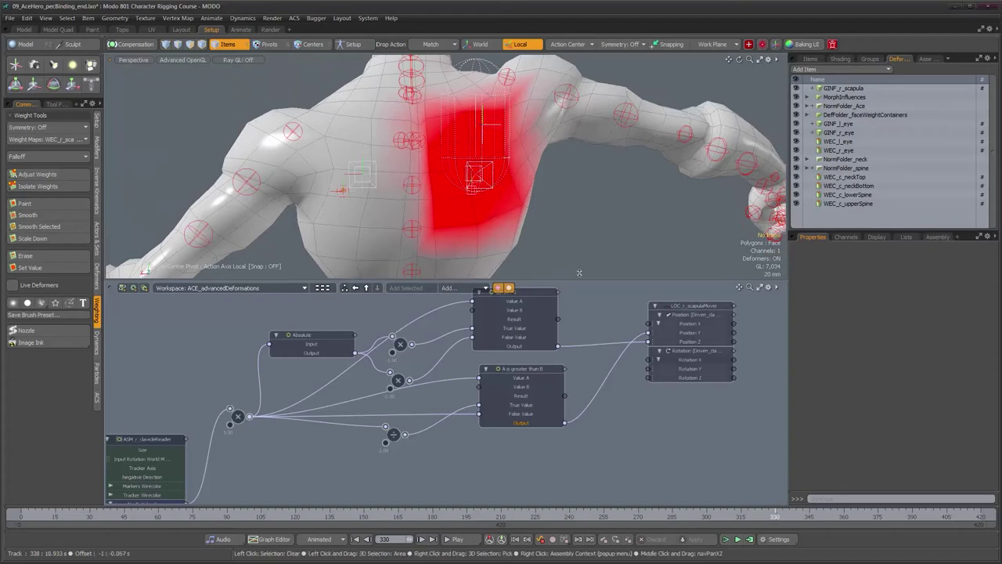
{"action": "left_click_drag", "start_coordinate": [479, 205], "coordinate": [503, 226], "text": "alt"}
{"action": "key", "text": "alt"}
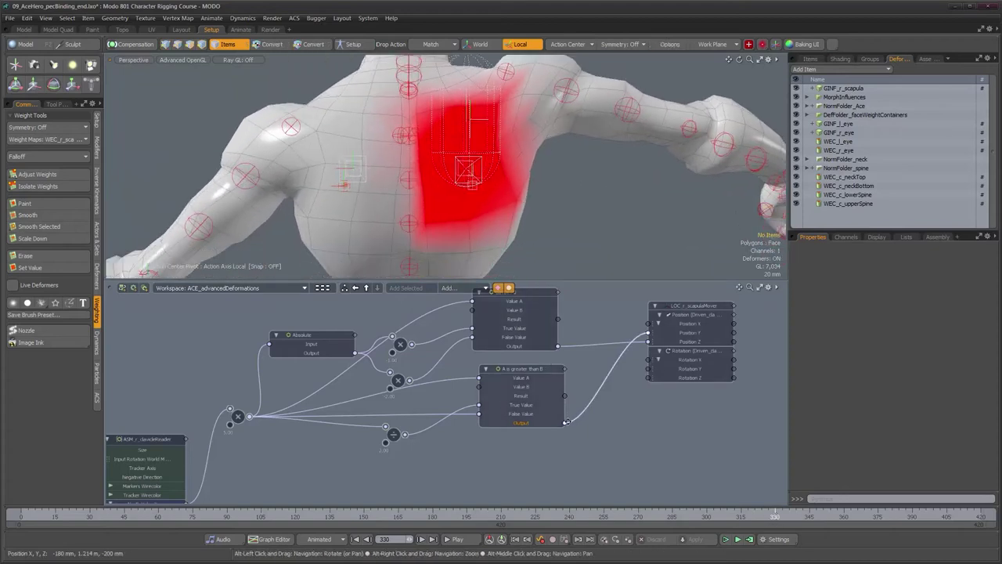
Step: Place the lower greater-than node directly beneath the clavDir >0 node and rename it to match
{"action": "left_click_drag", "start_coordinate": [524, 370], "coordinate": [563, 376]}
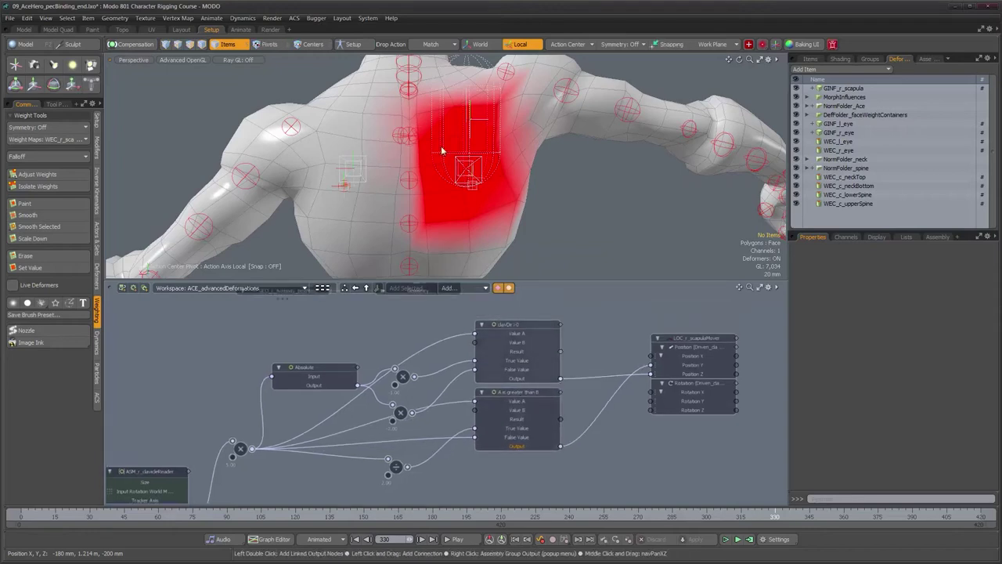
{"action": "right_click", "coordinate": [519, 392]}
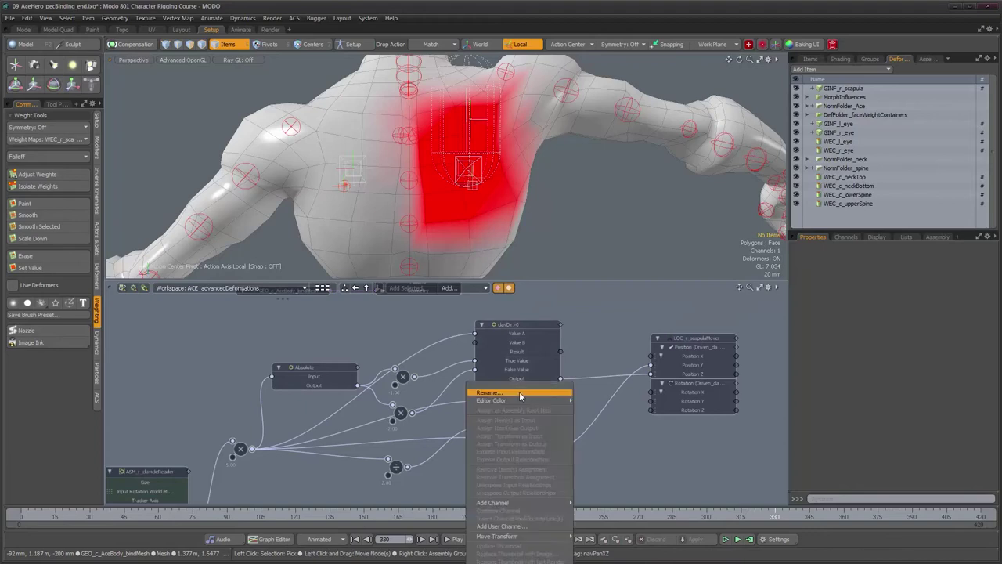
{"action": "left_click", "coordinate": [520, 393]}
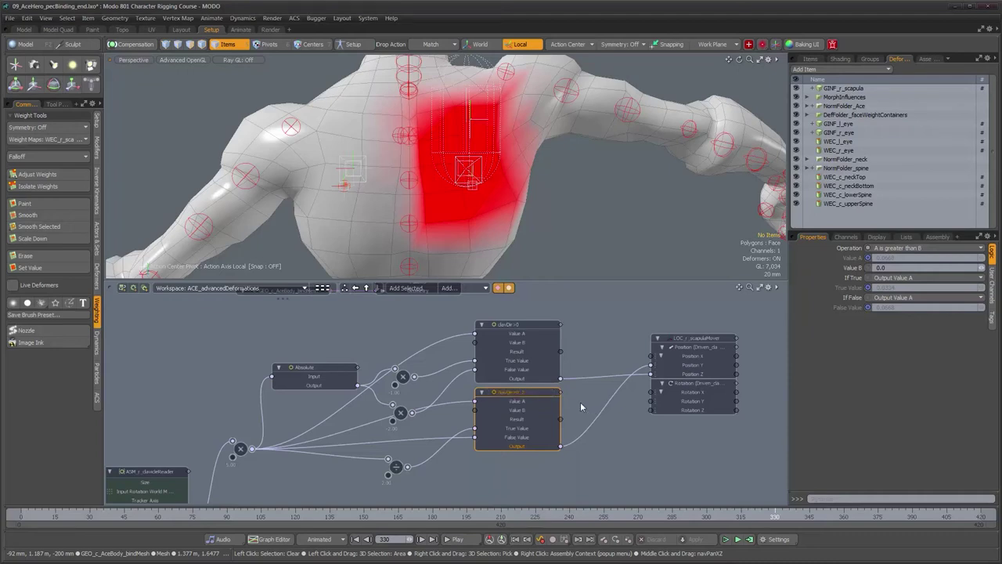
Step: Tidy the schematic by arranging the Absolute, multiply and divide nodes beside the comparison nodes and grouping the scapula deformer nodes farther left
{"action": "left_click_drag", "start_coordinate": [316, 368], "coordinate": [311, 345]}
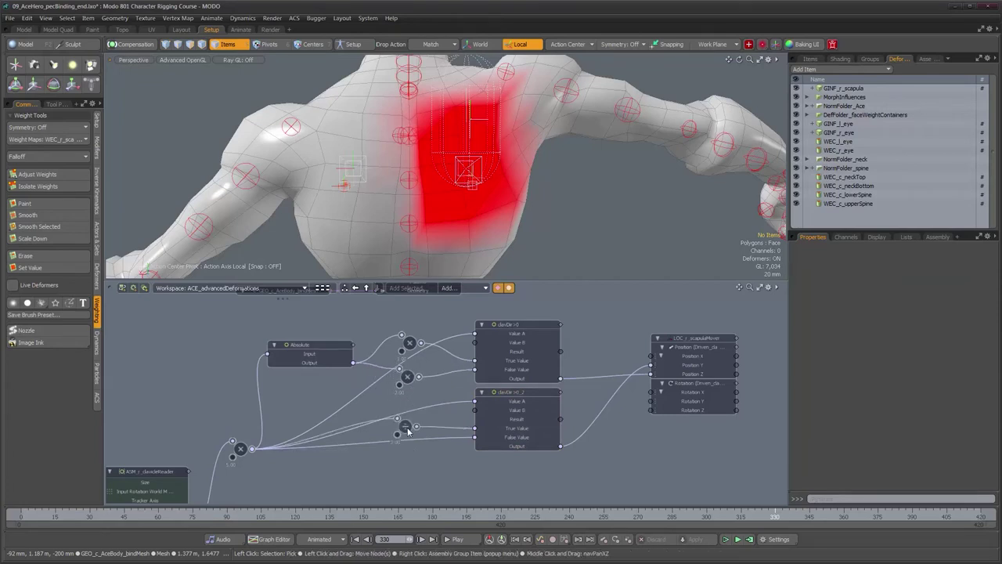
{"action": "left_click_drag", "start_coordinate": [331, 349], "coordinate": [341, 343]}
{"action": "scroll", "coordinate": [524, 399], "scroll_direction": "down", "scroll_amount": 2}
{"action": "left_click_drag", "start_coordinate": [538, 402], "coordinate": [524, 473], "text": "alt"}
{"action": "left_click_drag", "start_coordinate": [484, 381], "coordinate": [354, 439]}
{"action": "left_click_drag", "start_coordinate": [432, 418], "coordinate": [413, 387]}
{"action": "left_click_drag", "start_coordinate": [564, 392], "coordinate": [420, 390], "text": "alt"}
{"action": "scroll", "coordinate": [420, 390], "scroll_direction": "up", "scroll_amount": 3}
{"action": "left_click_drag", "start_coordinate": [506, 392], "coordinate": [428, 396], "text": "alt"}
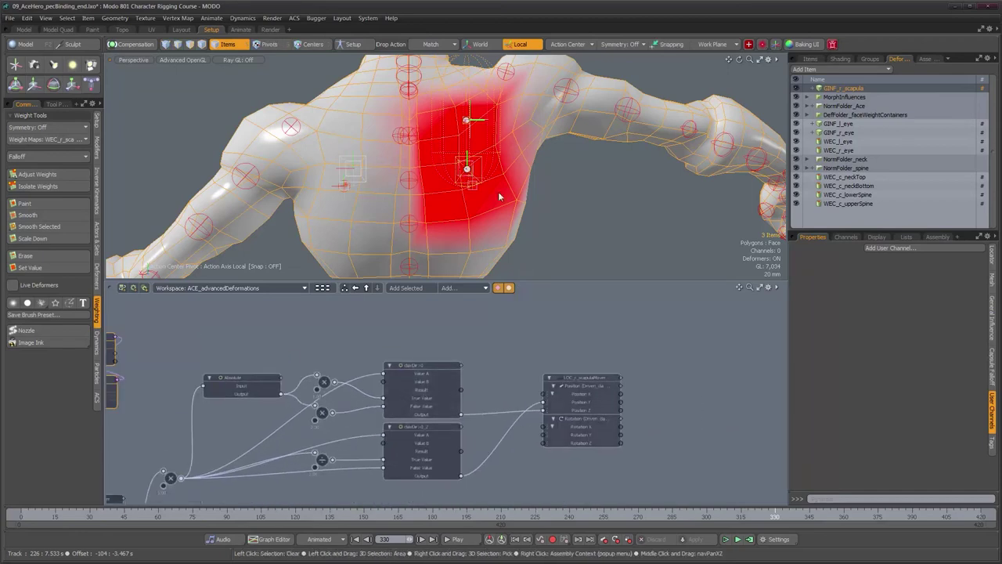
Step: Activate rotation on LOC_r_scapulaMover to check its axes, and connect the first multiply node's result to its Rotation Z channel
{"action": "mouse_move", "coordinate": [490, 187]}
{"action": "left_mouse_down", "text": "alt"}
{"action": "mouse_move", "coordinate": [509, 183]}
{"action": "mouse_move", "coordinate": [498, 191]}
{"action": "left_mouse_up", "text": "alt"}
{"action": "left_click", "coordinate": [588, 380]}
{"action": "key", "text": "e"}
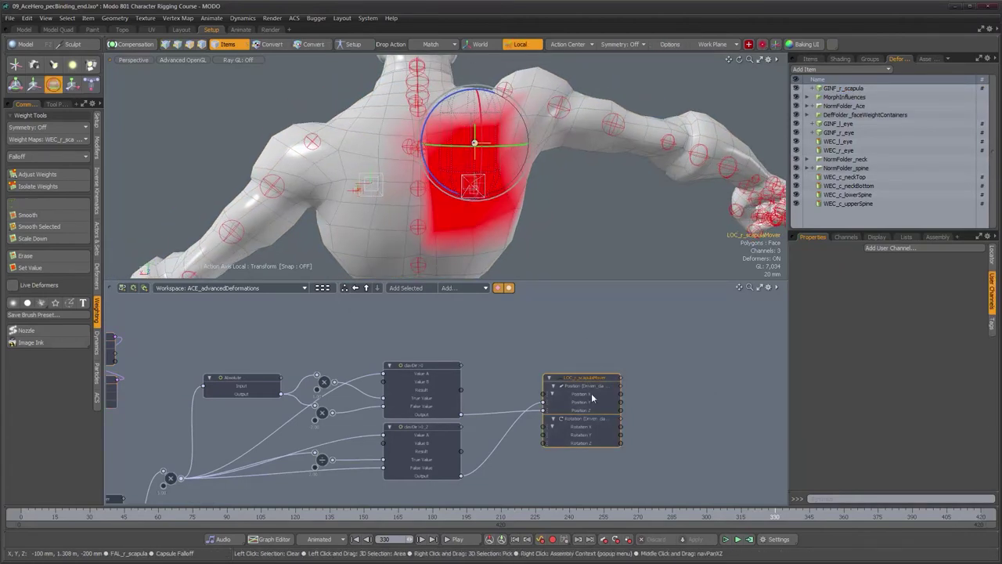
{"action": "middle_click_drag", "start_coordinate": [584, 462], "coordinate": [593, 398]}
{"action": "scroll", "coordinate": [570, 413], "scroll_direction": "down", "scroll_amount": 1}
{"action": "left_click_drag", "start_coordinate": [549, 422], "coordinate": [593, 416], "text": "alt"}
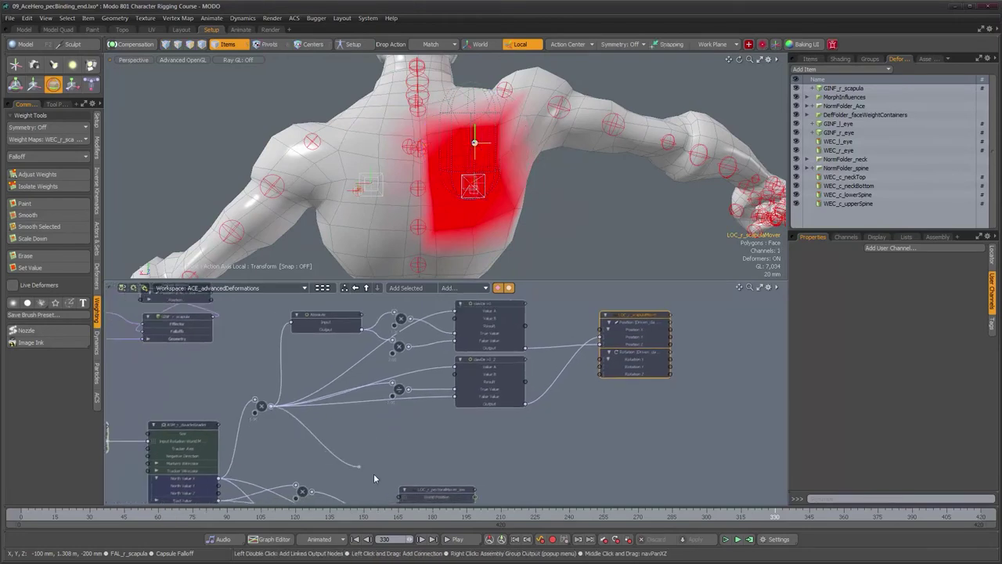
{"action": "left_click_drag", "start_coordinate": [628, 378], "coordinate": [628, 376]}
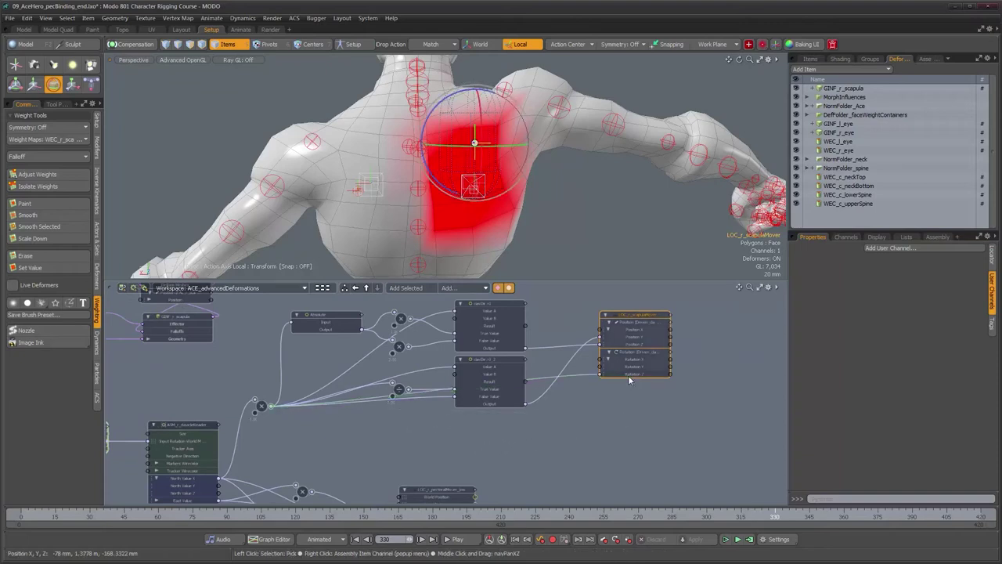
Step: Inspect the driven Rotation Z channel of LOC_r_scapulaMover and the channel values of the multiply node feeding it
{"action": "left_click_drag", "start_coordinate": [489, 211], "coordinate": [481, 216], "text": "alt"}
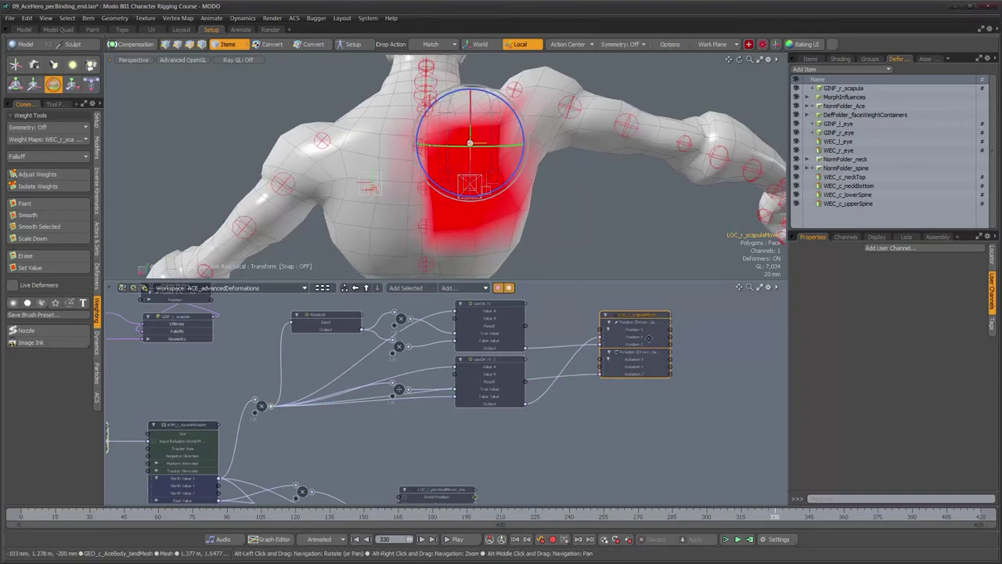
{"action": "key", "text": "space"}
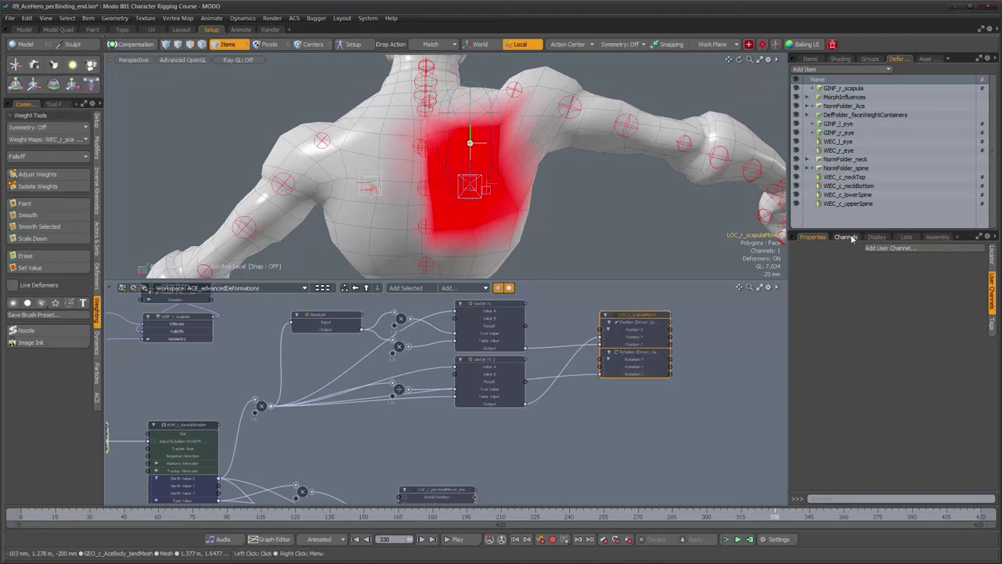
{"action": "left_click", "coordinate": [846, 237]}
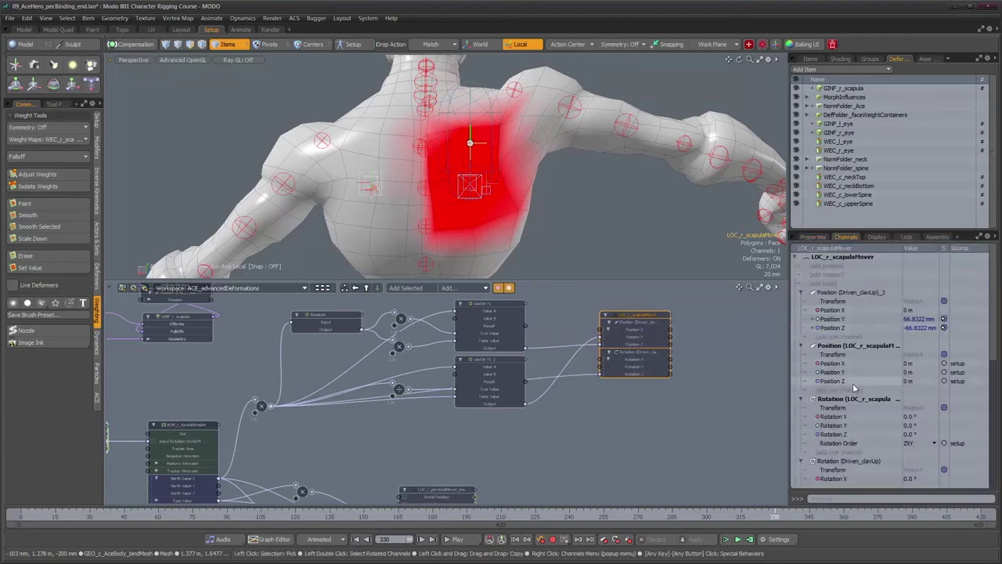
{"action": "scroll", "coordinate": [869, 399], "scroll_direction": "down", "scroll_amount": 4}
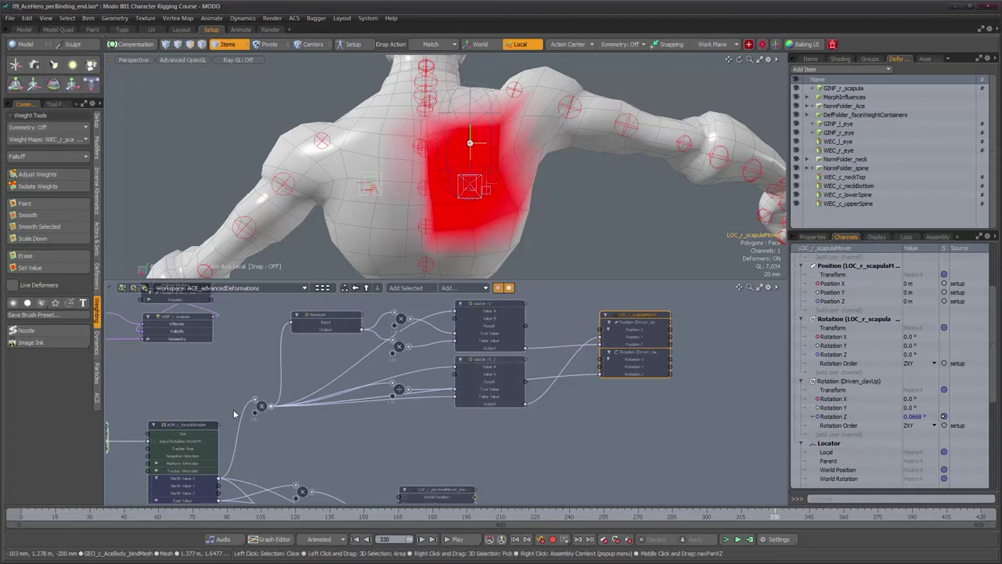
{"action": "left_click", "coordinate": [262, 408]}
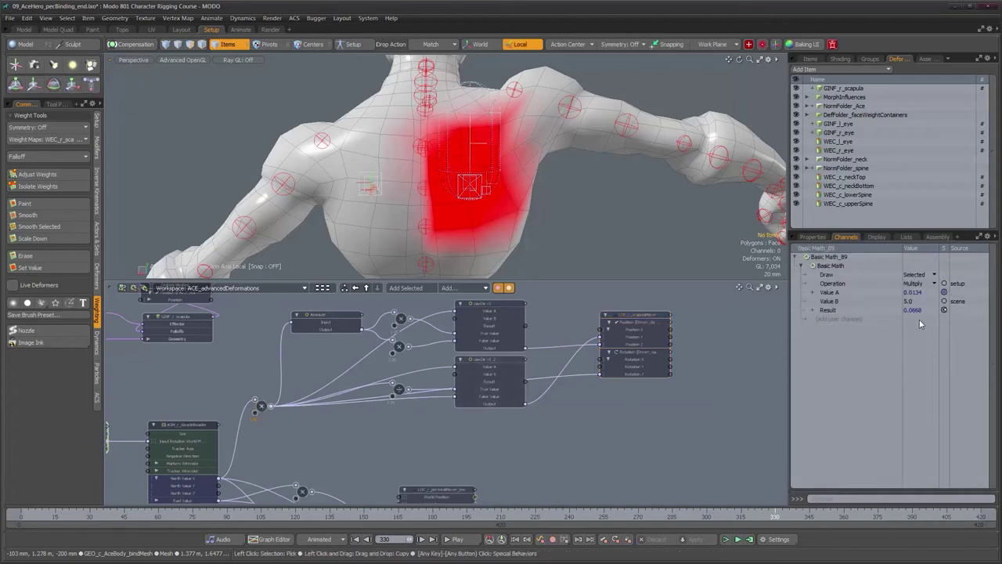
Step: Highlight the link from the multiply node to Rotation Z and review the scapula node network and the item list
{"action": "left_click", "coordinate": [580, 378]}
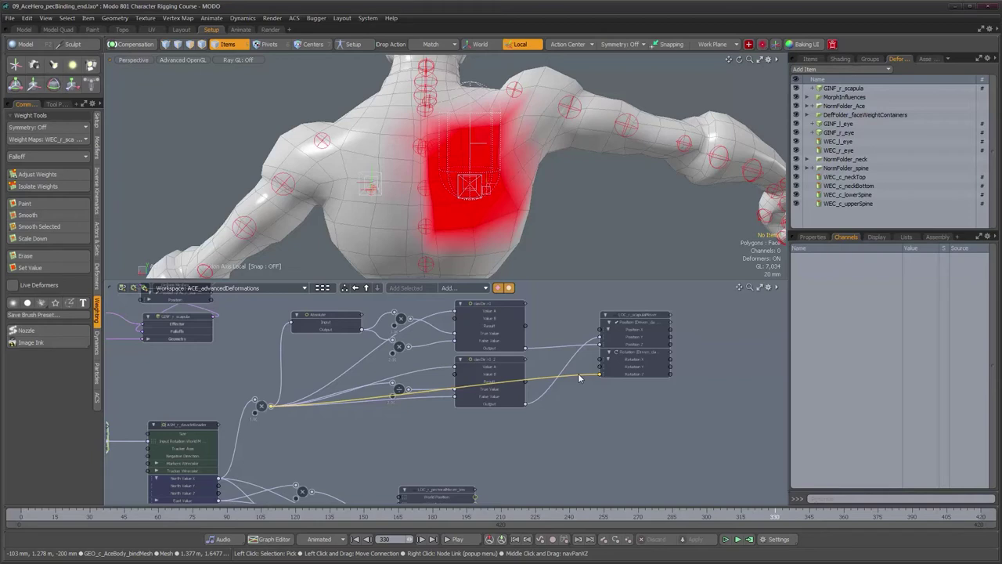
{"action": "scroll", "coordinate": [579, 399], "scroll_direction": "up", "scroll_amount": 2}
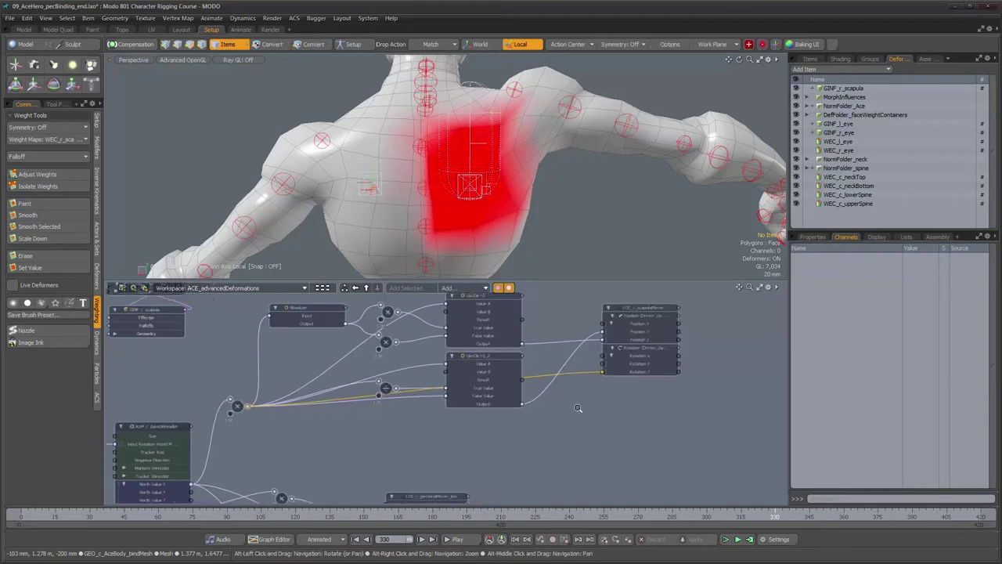
{"action": "scroll", "coordinate": [591, 428], "scroll_direction": "down", "scroll_amount": 1}
{"action": "left_click_drag", "start_coordinate": [587, 423], "coordinate": [586, 449], "text": "alt"}
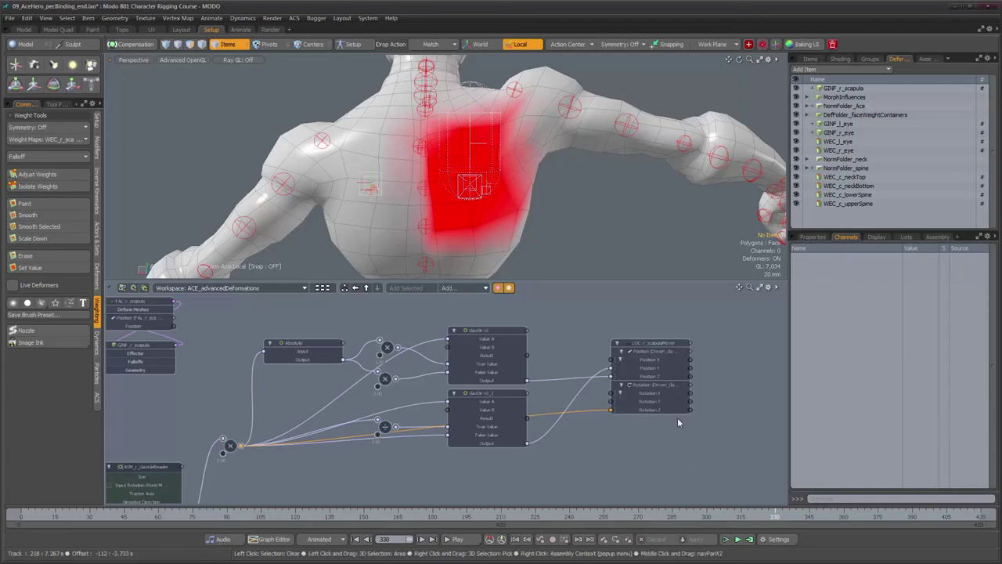
{"action": "left_click", "coordinate": [810, 59]}
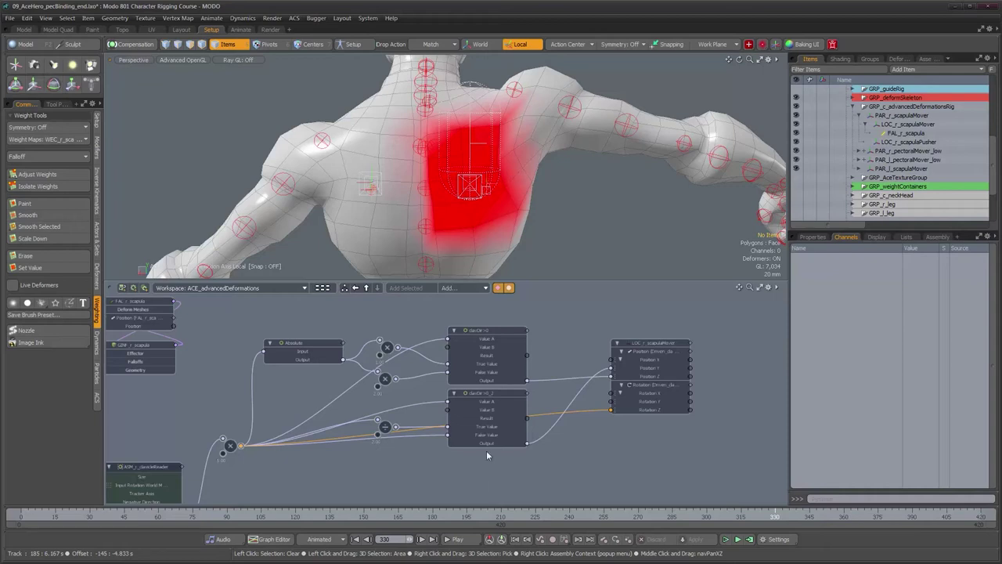
{"action": "key", "text": "alt"}
{"action": "right_click_drag", "start_coordinate": [643, 438], "coordinate": [651, 428], "text": "alt"}
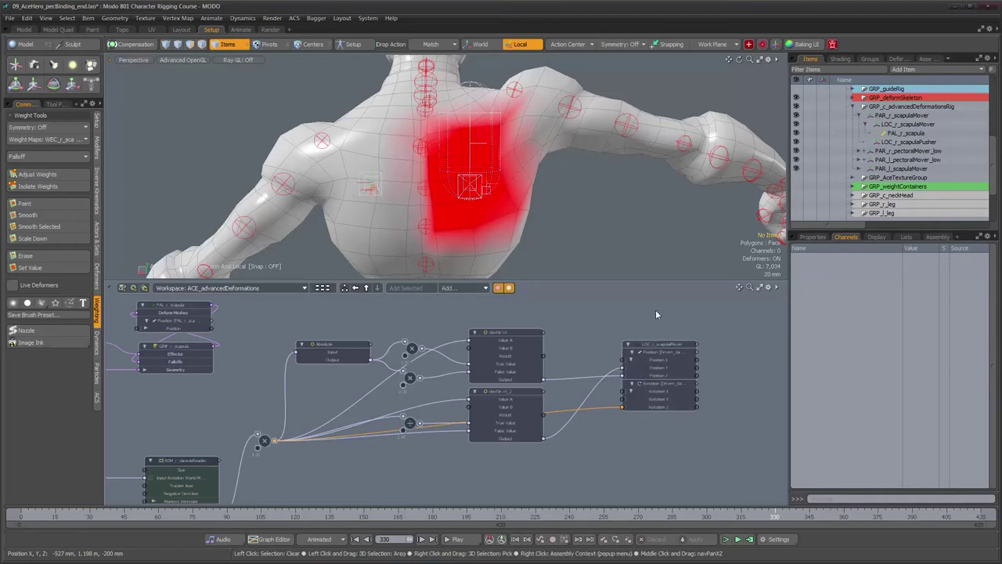
Step: Look through the HEAT assembly presets in the maxTD folder, including the radians and degrees converters
{"action": "left_click", "coordinate": [925, 60]}
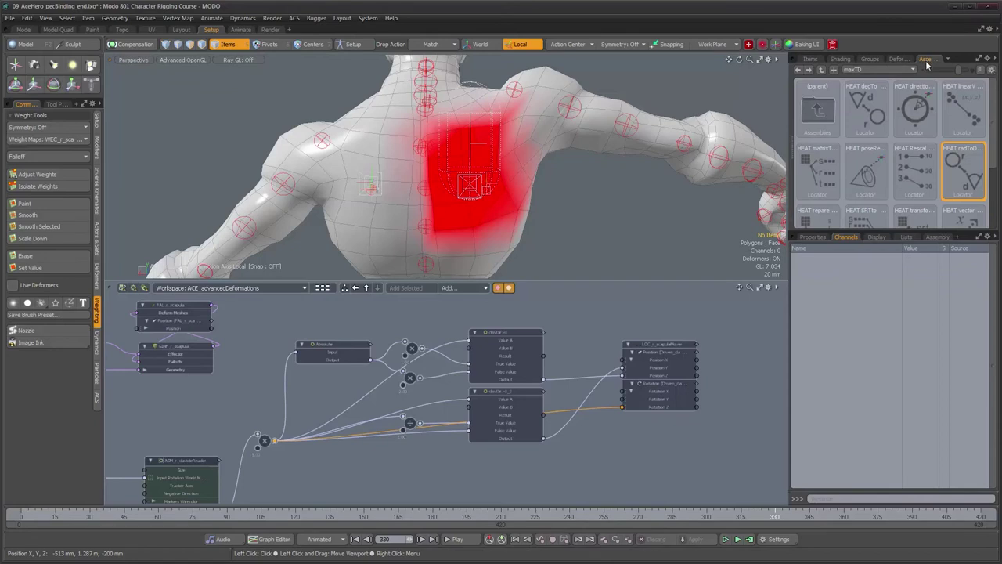
{"action": "scroll", "coordinate": [991, 200], "scroll_direction": "down", "scroll_amount": 2}
{"action": "left_click_drag", "start_coordinate": [992, 201], "coordinate": [984, 175]}
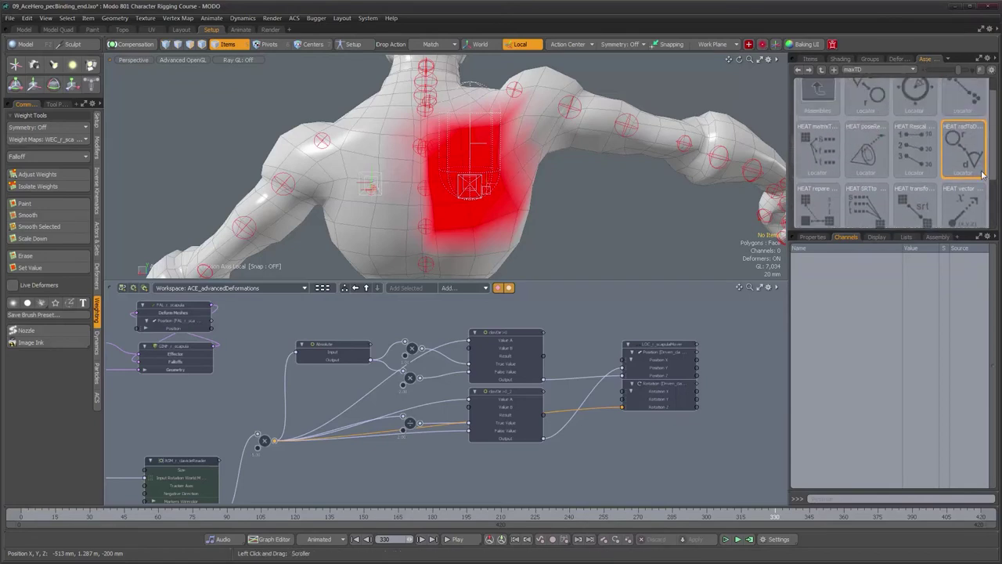
{"action": "scroll", "coordinate": [983, 165], "scroll_direction": "up", "scroll_amount": 1}
{"action": "scroll", "coordinate": [990, 188], "scroll_direction": "down", "scroll_amount": 4}
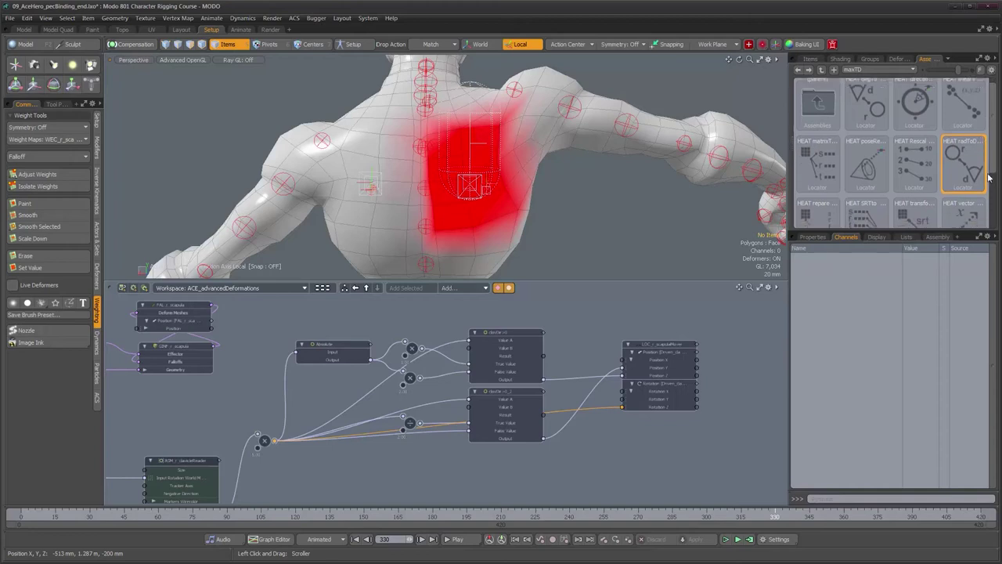
{"action": "scroll", "coordinate": [993, 222], "scroll_direction": "down", "scroll_amount": 1}
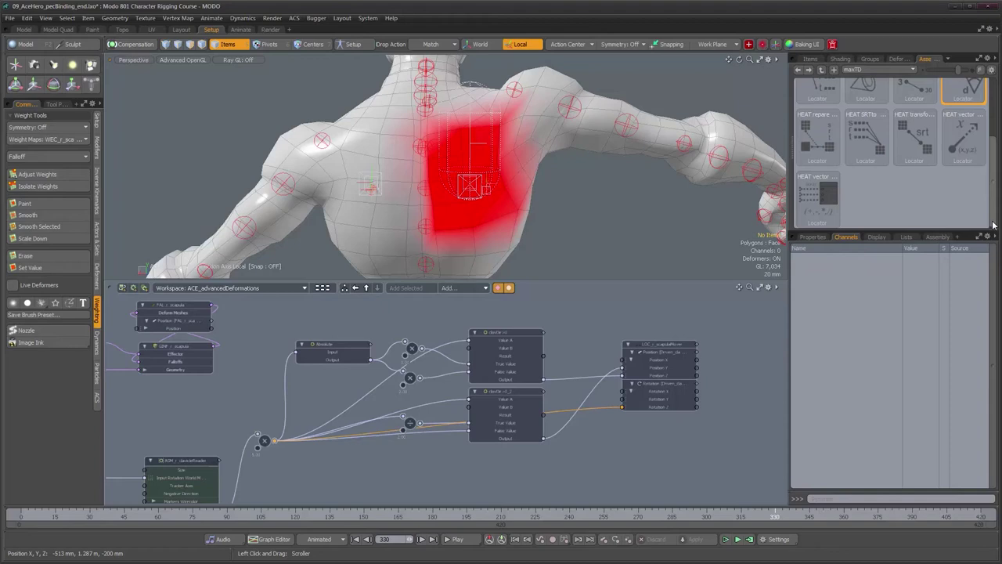
{"action": "scroll", "coordinate": [994, 188], "scroll_direction": "up", "scroll_amount": 4}
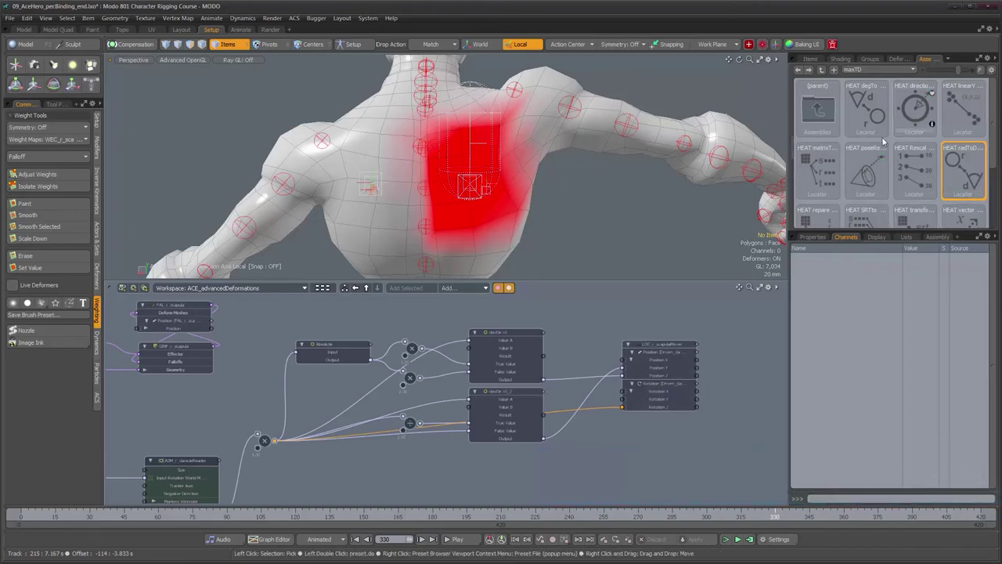
{"action": "scroll", "coordinate": [986, 172], "scroll_direction": "down", "scroll_amount": 1}
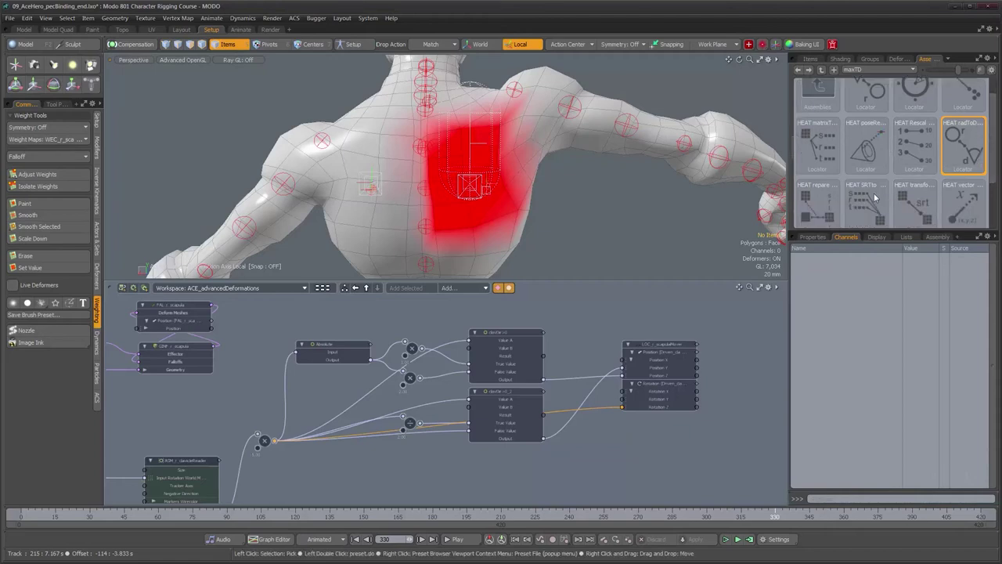
{"action": "mouse_move", "coordinate": [995, 164]}
{"action": "left_mouse_down"}
{"action": "mouse_move", "coordinate": [996, 187]}
{"action": "mouse_move", "coordinate": [996, 165]}
{"action": "left_mouse_up"}
{"action": "scroll", "coordinate": [993, 165], "scroll_direction": "up", "scroll_amount": 2}
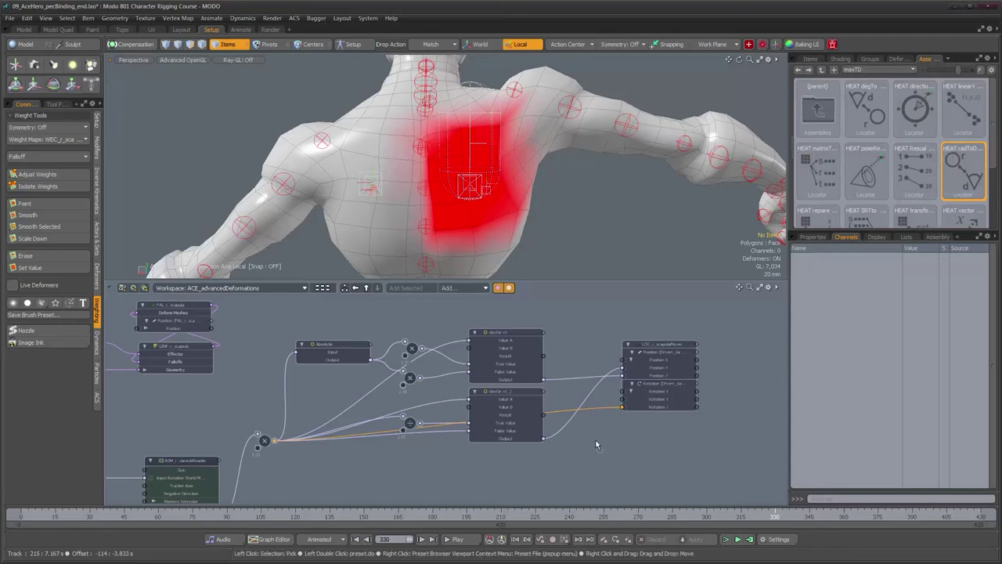
Step: Add the HEAT RadToDeg assembly preset to the schematic and place it beneath the second conditional node
{"action": "left_click_drag", "start_coordinate": [496, 468], "coordinate": [497, 469]}
{"action": "left_click_drag", "start_coordinate": [452, 413], "coordinate": [506, 476]}
{"action": "right_click_drag", "start_coordinate": [540, 453], "coordinate": [564, 451], "text": "alt"}
{"action": "middle_click_drag", "start_coordinate": [564, 451], "coordinate": [561, 393], "text": "alt"}
{"action": "right_click_drag", "start_coordinate": [561, 393], "coordinate": [563, 389], "text": "alt"}
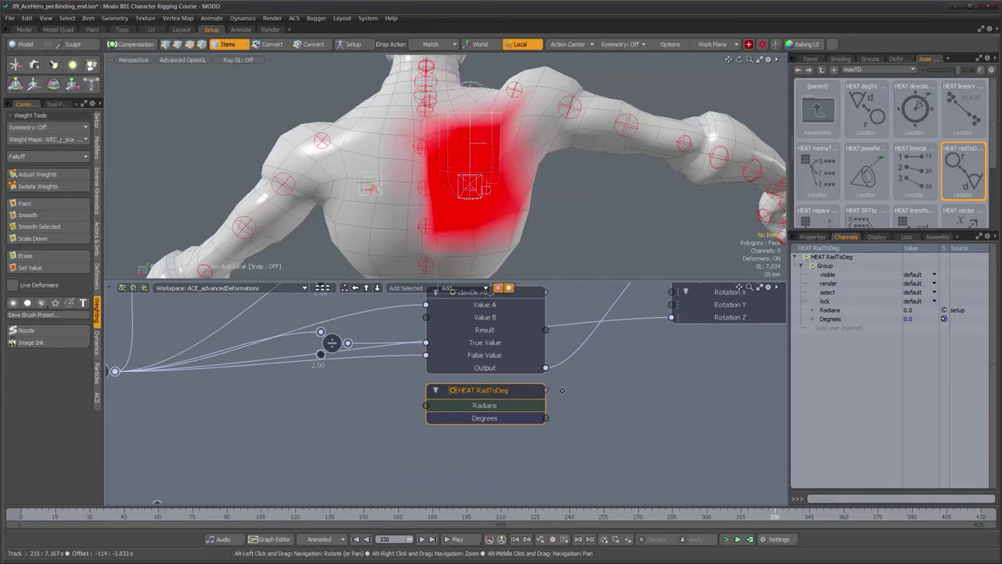
{"action": "middle_click_drag", "start_coordinate": [563, 389], "coordinate": [579, 390], "text": "alt"}
Step: Look inside the HEAT RadToDeg assembly at its conversion nodes, and return to the ACE_advancedDeformations workspace
{"action": "double_click", "coordinate": [518, 396]}
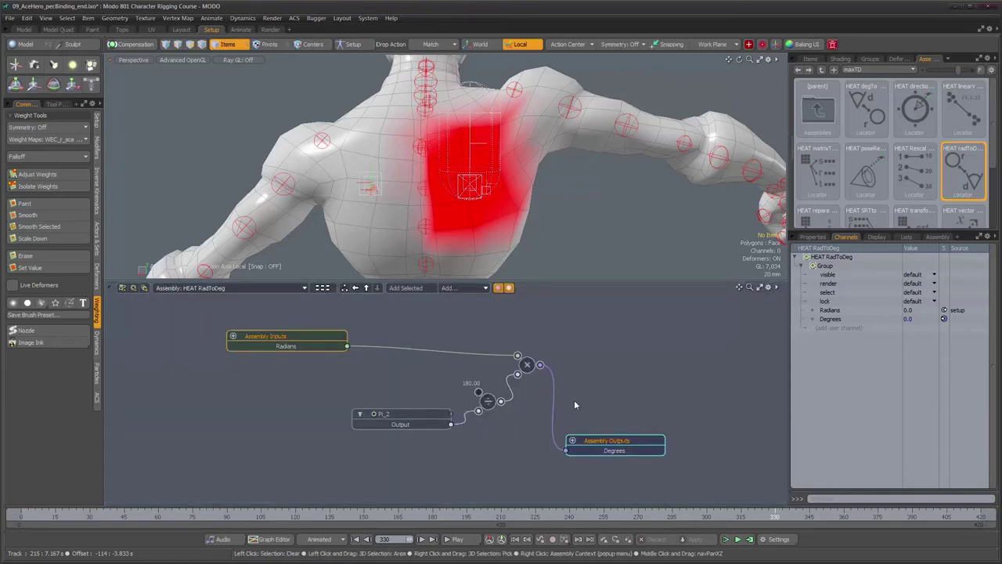
{"action": "left_click", "coordinate": [367, 289]}
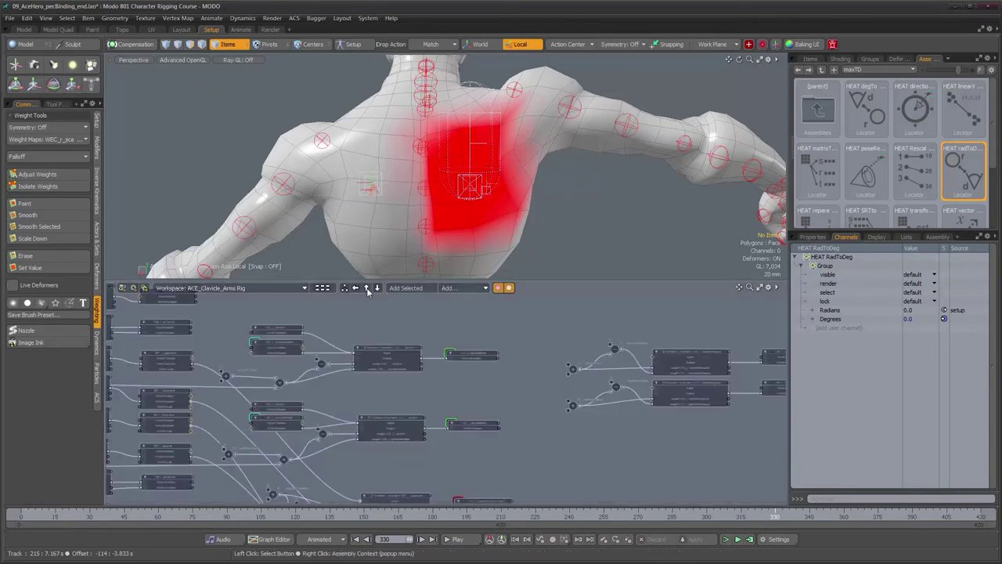
{"action": "left_click", "coordinate": [305, 291]}
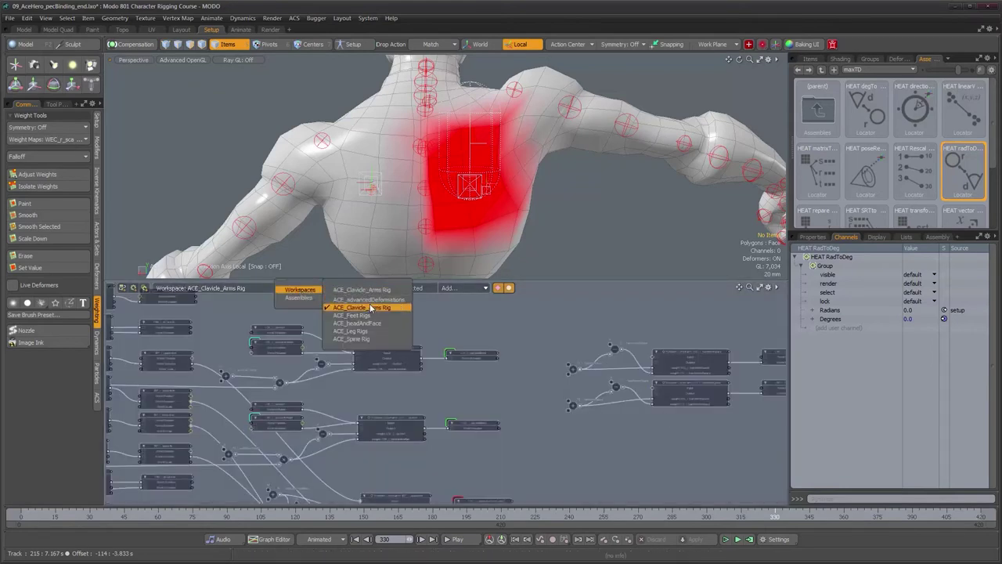
{"action": "left_click", "coordinate": [364, 305]}
{"action": "scroll", "coordinate": [508, 435], "scroll_direction": "down", "scroll_amount": 4}
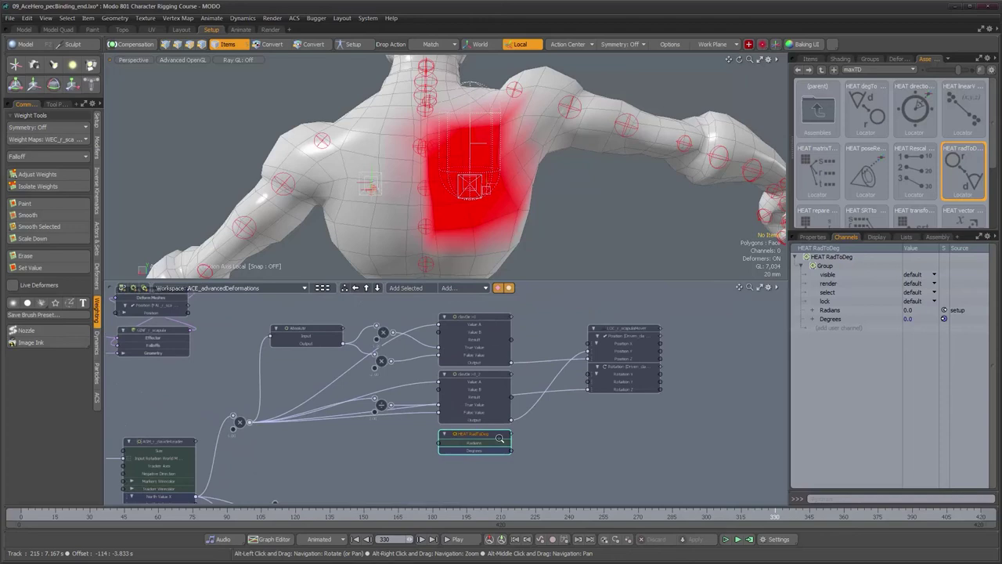
Step: Connect the first multiply node's result to the converter's Radians input, and its Degrees output to LOC_r_scapulaMover's Rotation Z
{"action": "left_click_drag", "start_coordinate": [256, 423], "coordinate": [441, 445]}
{"action": "left_click_drag", "start_coordinate": [510, 451], "coordinate": [604, 391]}
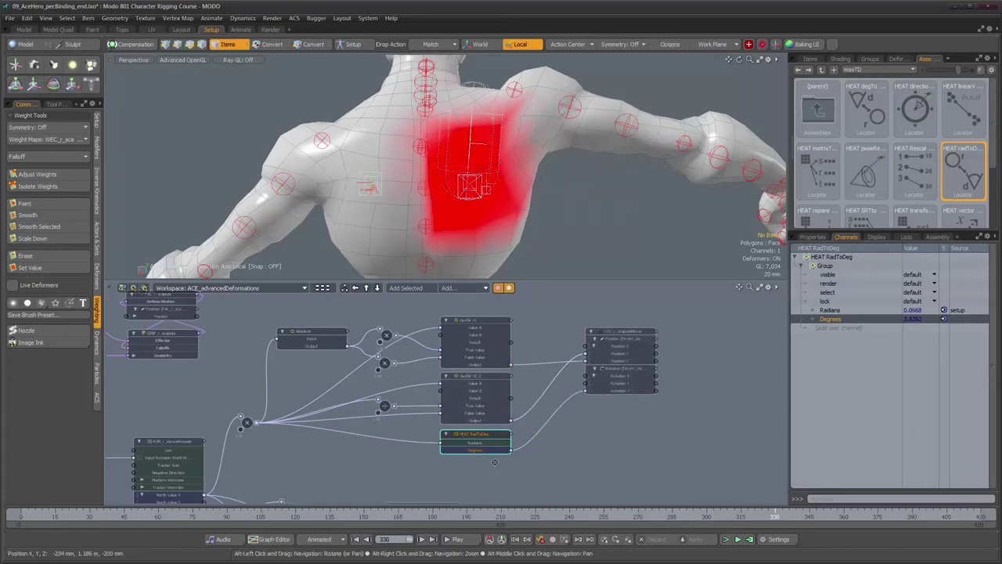
{"action": "scroll", "coordinate": [494, 462], "scroll_direction": "up", "scroll_amount": 2}
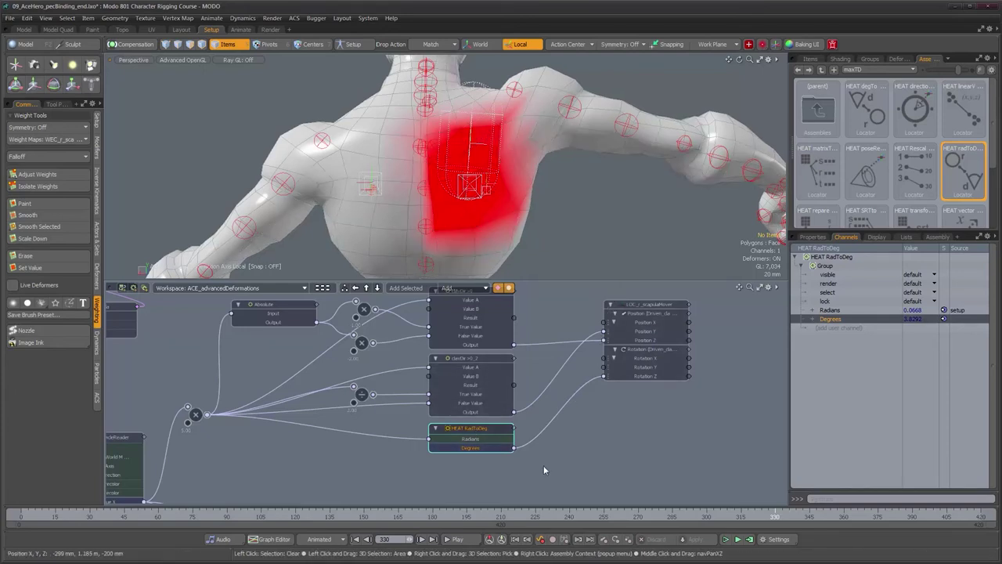
Step: Insert a Basic Math multiply node on the link between the converter's Degrees output and Rotation Z
{"action": "left_click_drag", "start_coordinate": [478, 430], "coordinate": [603, 375]}
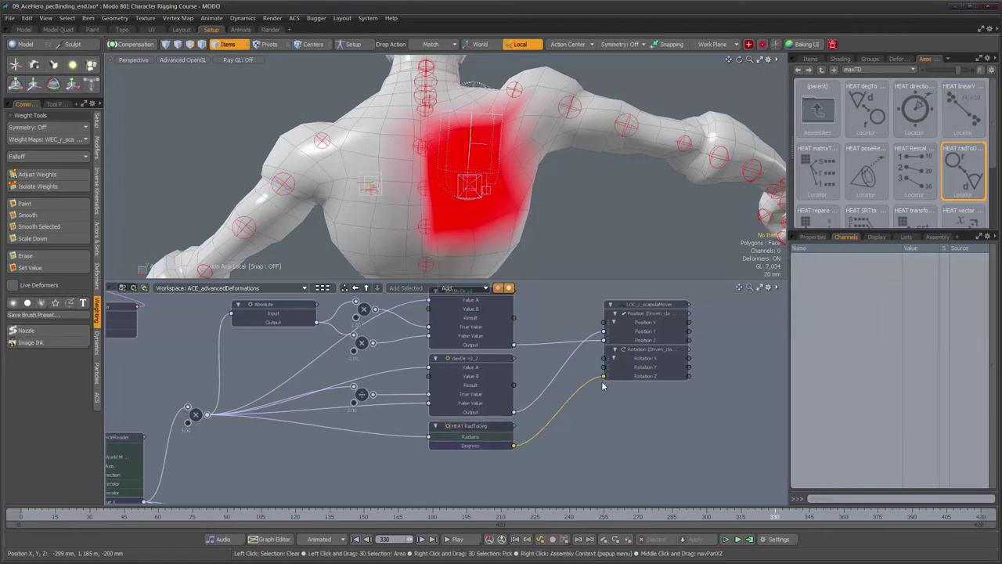
{"action": "left_click", "coordinate": [480, 291]}
{"action": "mouse_move", "coordinate": [542, 291]}
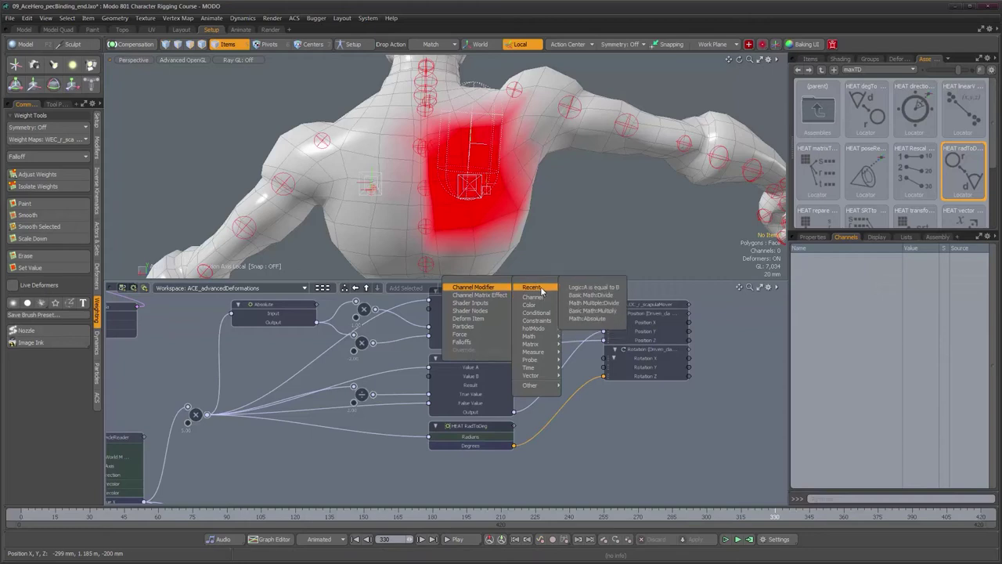
{"action": "left_click", "coordinate": [619, 313]}
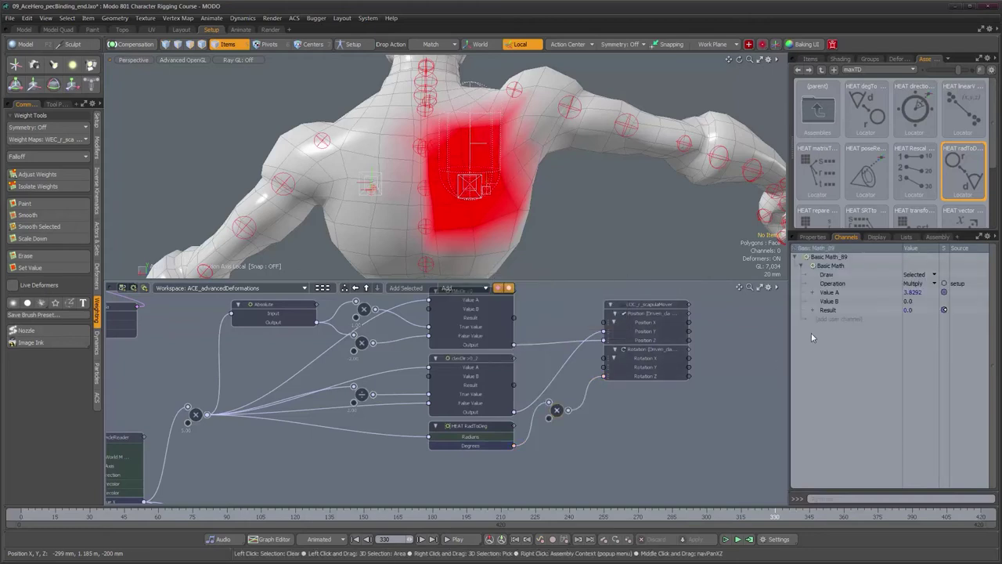
Step: Try -2 and -4 as Value B of the new multiply node on the rotation link, settling on -5
{"action": "left_click", "coordinate": [911, 302]}
{"action": "type", "text": "-2"}
{"action": "key", "text": "Return"}
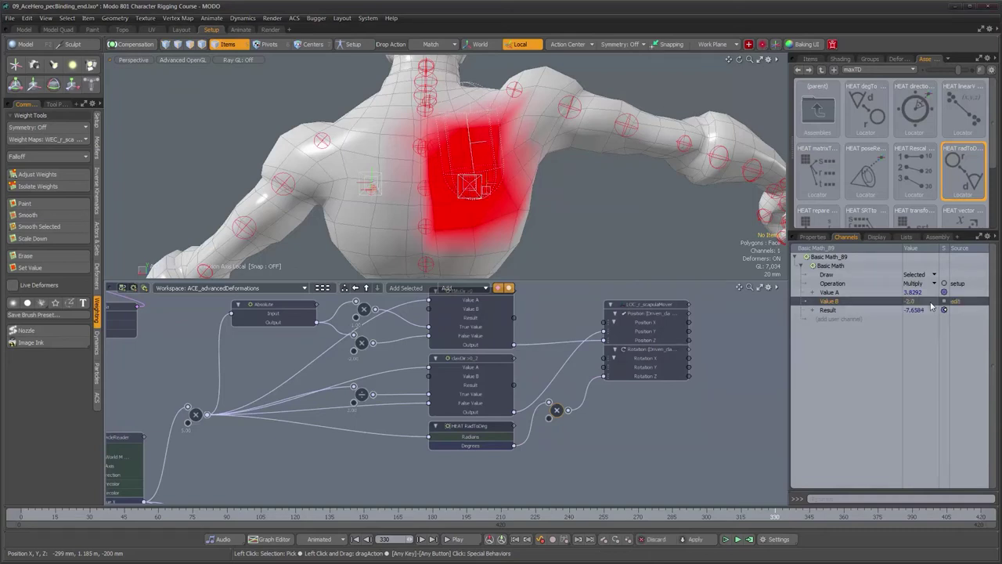
{"action": "left_click", "coordinate": [915, 301]}
{"action": "type", "text": "-4"}
{"action": "key", "text": "Return"}
{"action": "left_click", "coordinate": [918, 302]}
{"action": "type", "text": "-"}
{"action": "type", "text": "-5"}
{"action": "key", "text": "Return"}
Step: Scrub the timeline and view the back from several angles to check how the scapula mover rotates with the clavicle
{"action": "mouse_move", "coordinate": [438, 181]}
{"action": "left_mouse_down", "text": "alt"}
{"action": "mouse_move", "coordinate": [541, 179]}
{"action": "mouse_move", "coordinate": [489, 188]}
{"action": "mouse_move", "coordinate": [548, 188]}
{"action": "mouse_move", "coordinate": [487, 195]}
{"action": "mouse_move", "coordinate": [470, 172]}
{"action": "mouse_move", "coordinate": [457, 186]}
{"action": "left_mouse_up", "text": "alt"}
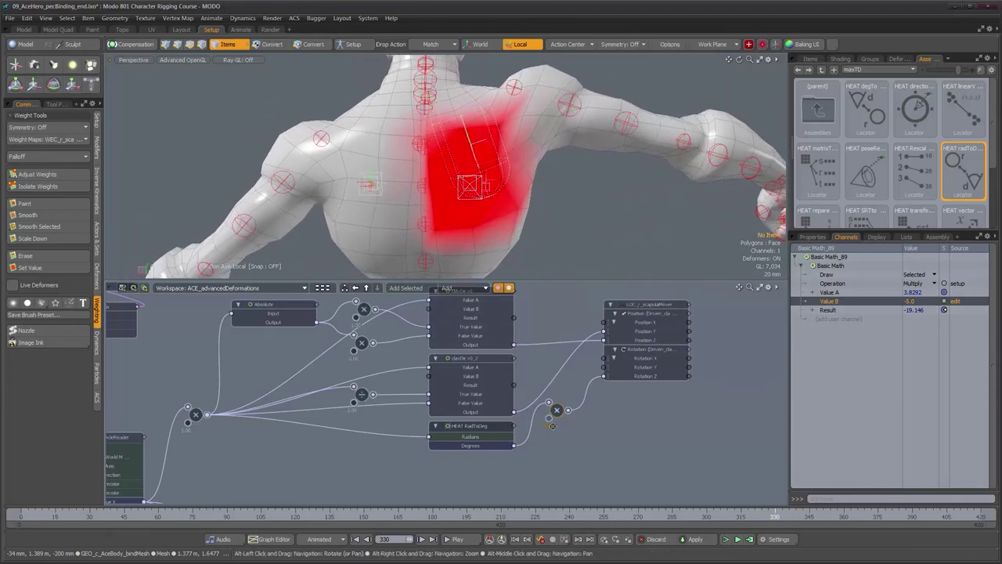
{"action": "mouse_move", "coordinate": [781, 515]}
{"action": "left_mouse_down"}
{"action": "mouse_move", "coordinate": [887, 516]}
{"action": "mouse_move", "coordinate": [792, 516]}
{"action": "mouse_move", "coordinate": [830, 516]}
{"action": "left_mouse_up"}
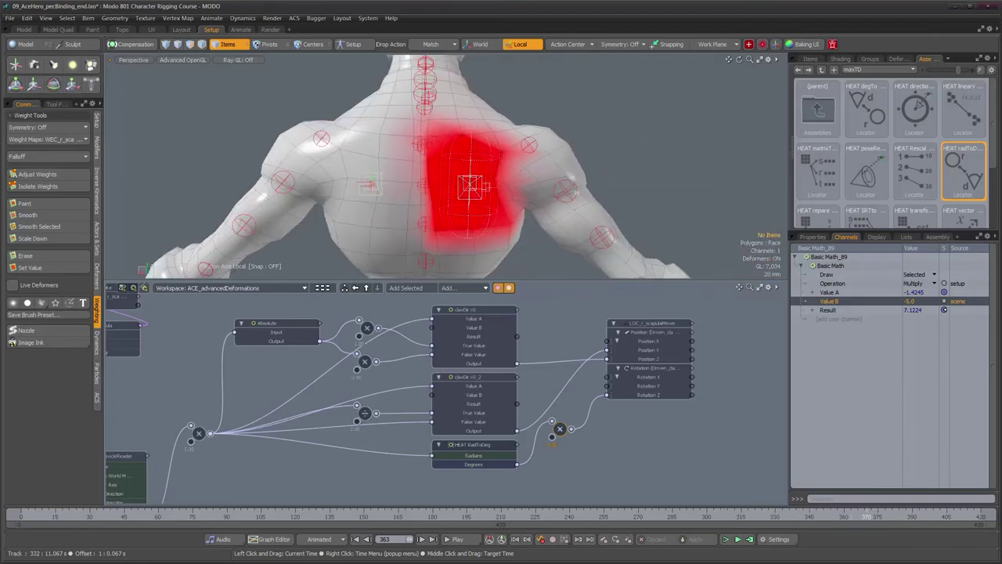
{"action": "mouse_move", "coordinate": [820, 516]}
{"action": "left_mouse_down"}
{"action": "mouse_move", "coordinate": [765, 516]}
{"action": "mouse_move", "coordinate": [810, 516]}
{"action": "left_mouse_up"}
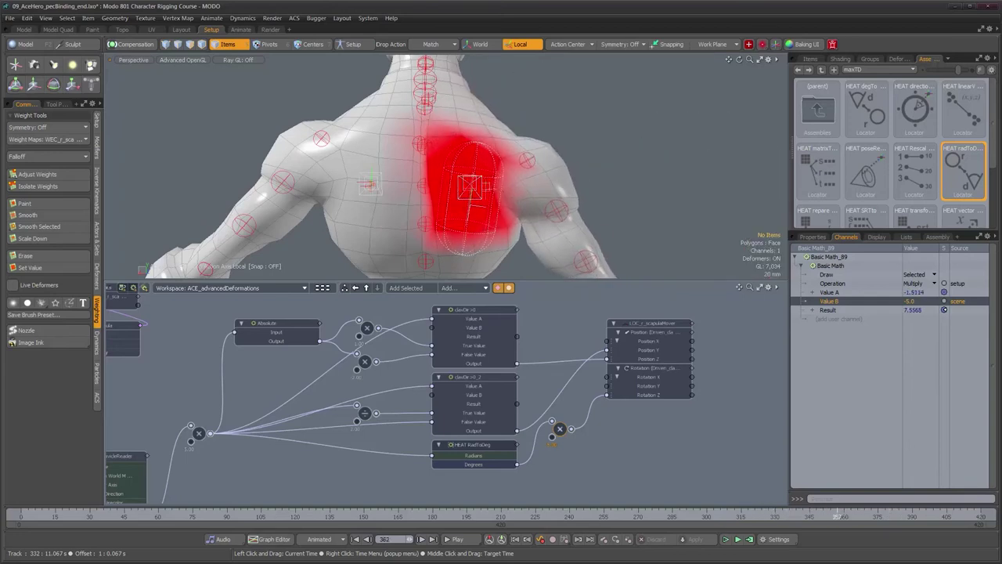
{"action": "mouse_move", "coordinate": [827, 516]}
{"action": "left_mouse_down"}
{"action": "mouse_move", "coordinate": [812, 517]}
{"action": "mouse_move", "coordinate": [828, 517]}
{"action": "left_mouse_up"}
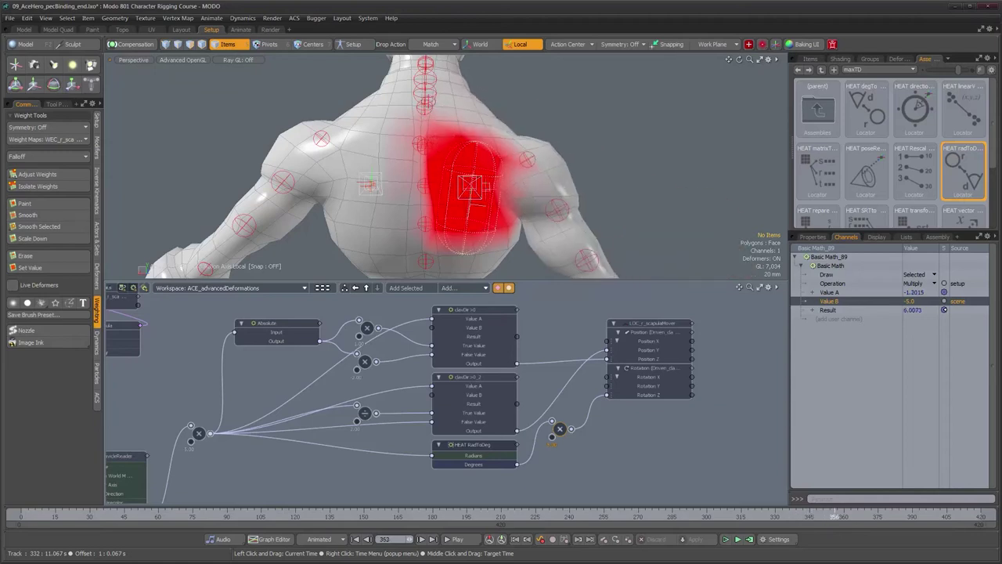
{"action": "left_click_drag", "start_coordinate": [553, 287], "coordinate": [571, 244], "text": "alt"}
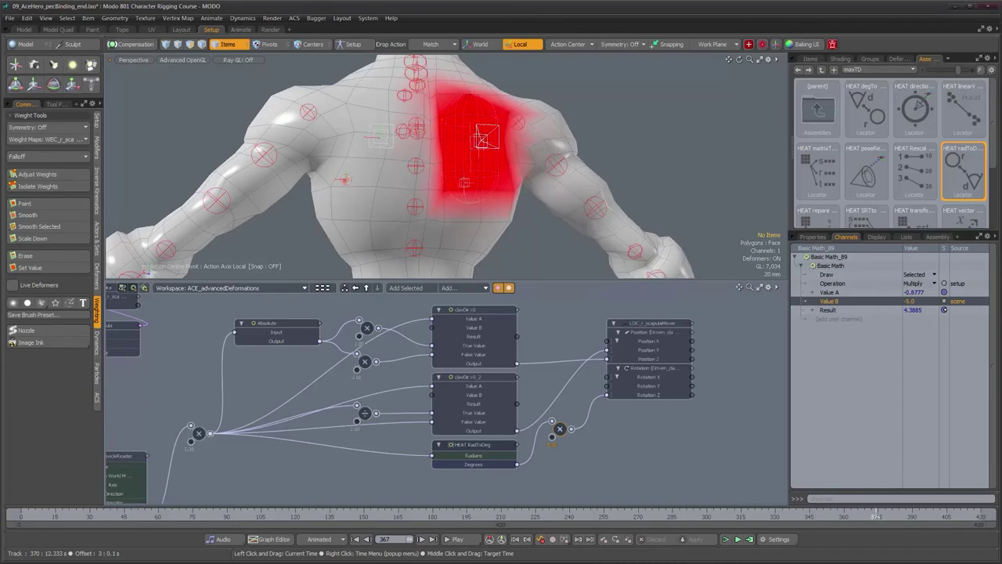
{"action": "mouse_move", "coordinate": [929, 517]}
{"action": "left_mouse_down"}
{"action": "mouse_move", "coordinate": [980, 517]}
{"action": "mouse_move", "coordinate": [653, 517]}
{"action": "mouse_move", "coordinate": [787, 517]}
{"action": "left_mouse_up"}
{"action": "left_click_drag", "start_coordinate": [529, 141], "coordinate": [592, 227], "text": "alt"}
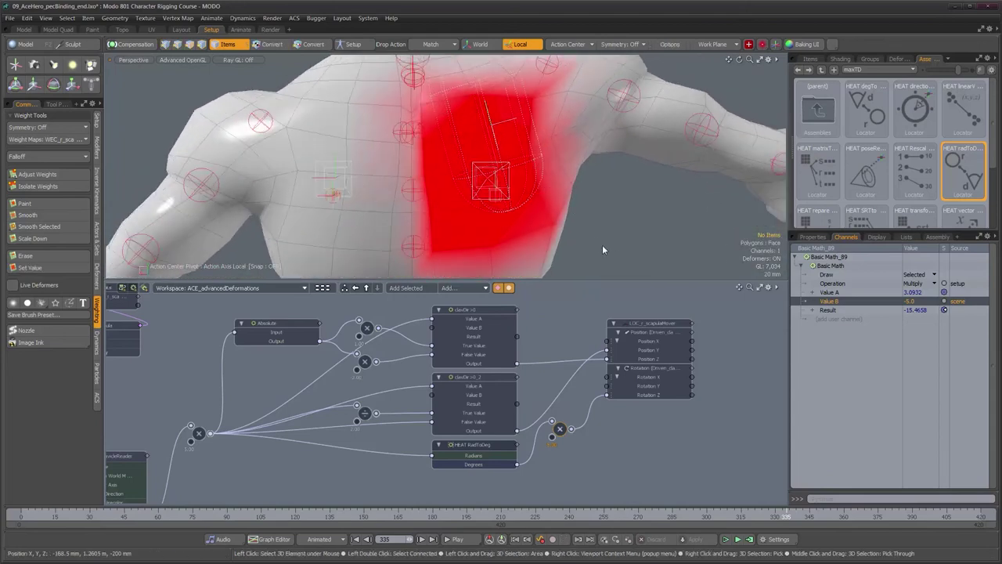
Step: Select GEO_c_AceBody_bindMesh, activate the weight Paint tool and examine the right scapula weights around the shoulder, leaving the tool at the end
{"action": "left_click", "coordinate": [586, 199]}
{"action": "left_click_drag", "start_coordinate": [593, 195], "coordinate": [656, 210], "text": "alt"}
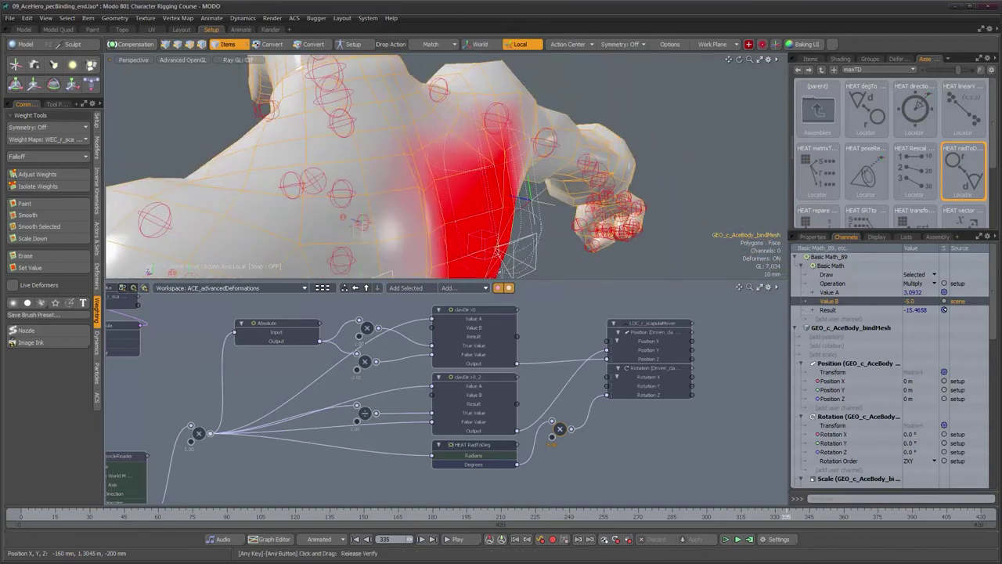
{"action": "left_click", "coordinate": [41, 203]}
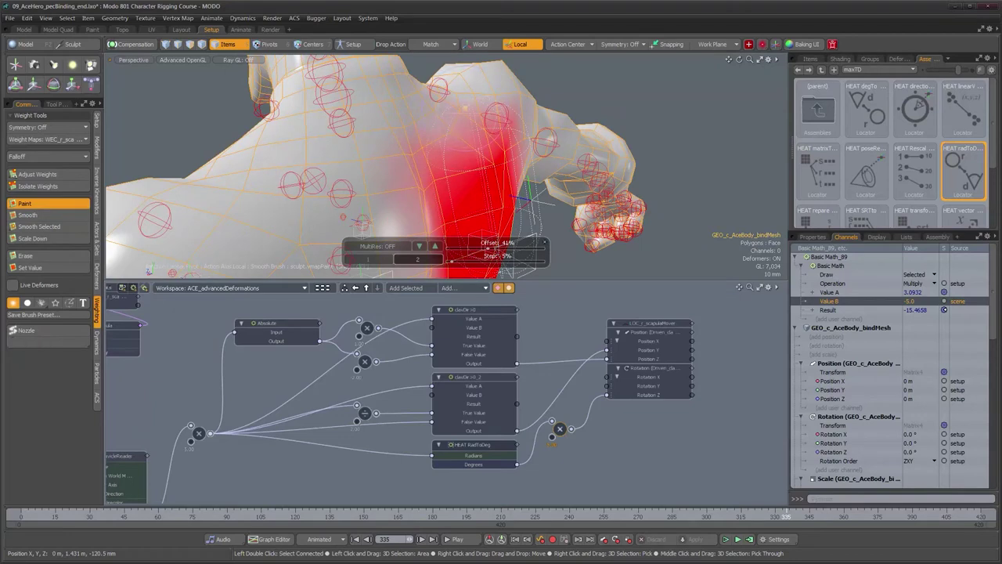
{"action": "left_click_drag", "start_coordinate": [463, 167], "coordinate": [463, 126], "text": "alt"}
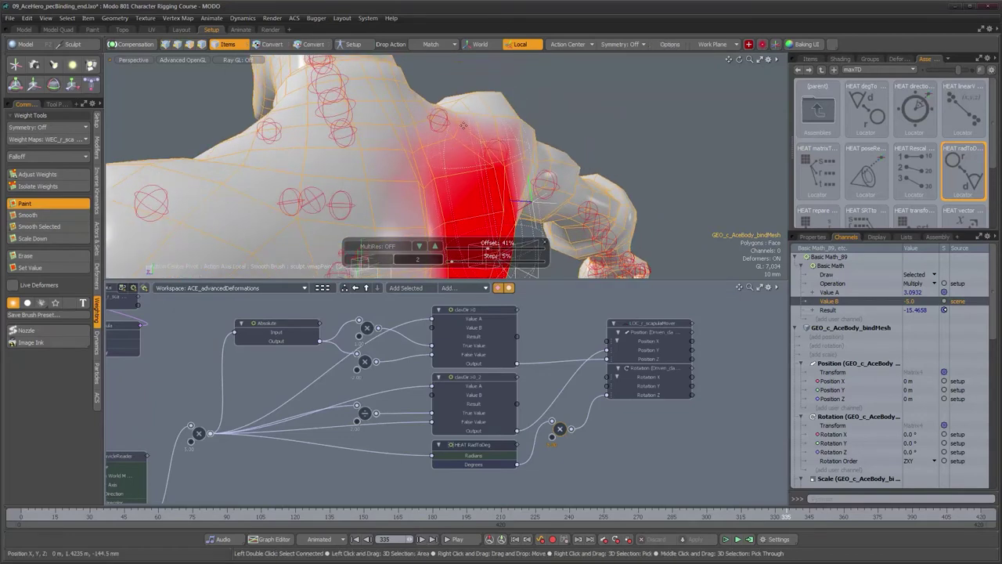
{"action": "left_click_drag", "start_coordinate": [480, 162], "coordinate": [489, 162], "text": "alt"}
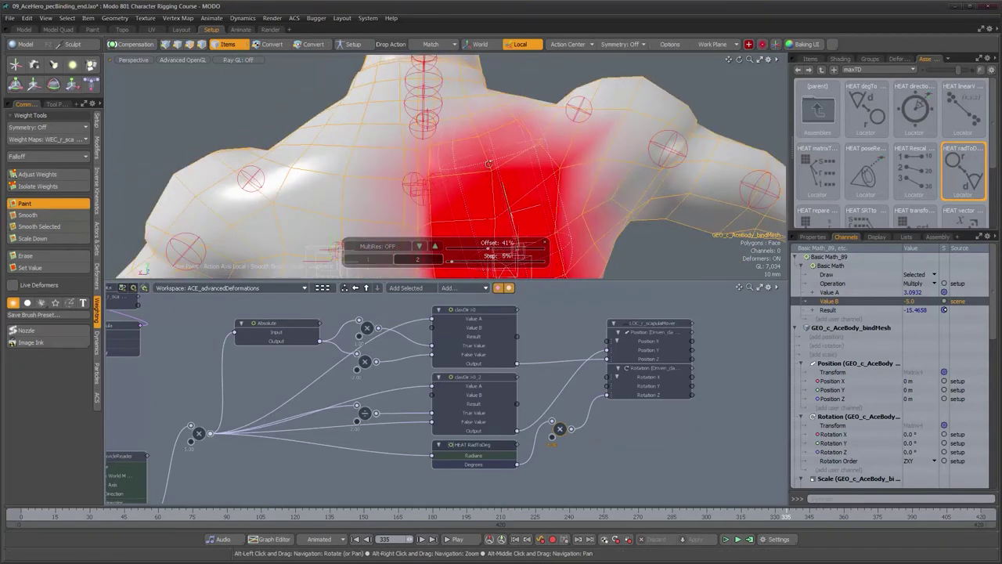
{"action": "left_click_drag", "start_coordinate": [551, 156], "coordinate": [482, 105], "text": "alt"}
{"action": "mouse_move", "coordinate": [511, 145]}
{"action": "left_mouse_down", "text": "alt"}
{"action": "mouse_move", "coordinate": [468, 138]}
{"action": "mouse_move", "coordinate": [527, 166]}
{"action": "left_mouse_up", "text": "alt"}
{"action": "key", "text": "space"}
Step: Scrub through the arm raise and examine the scapula deformation on the body mesh, with and without the mesh selected
{"action": "scroll", "coordinate": [501, 161], "scroll_direction": "down", "scroll_amount": 3}
{"action": "scroll", "coordinate": [527, 166], "scroll_direction": "up", "scroll_amount": 3}
{"action": "left_click_drag", "start_coordinate": [600, 188], "coordinate": [566, 229], "text": "alt"}
{"action": "left_click", "coordinate": [798, 515]}
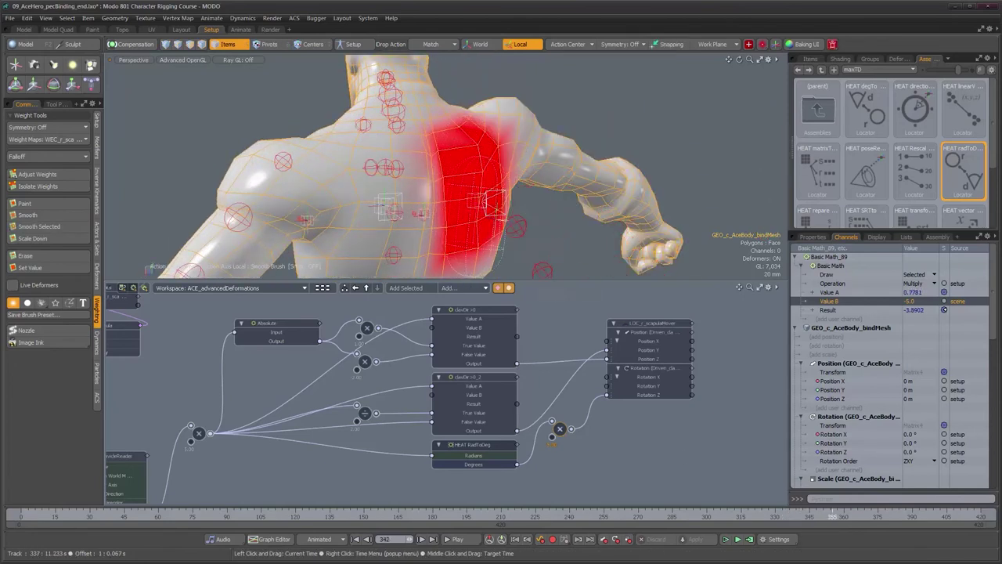
{"action": "left_click", "coordinate": [770, 515]}
{"action": "left_click", "coordinate": [545, 226]}
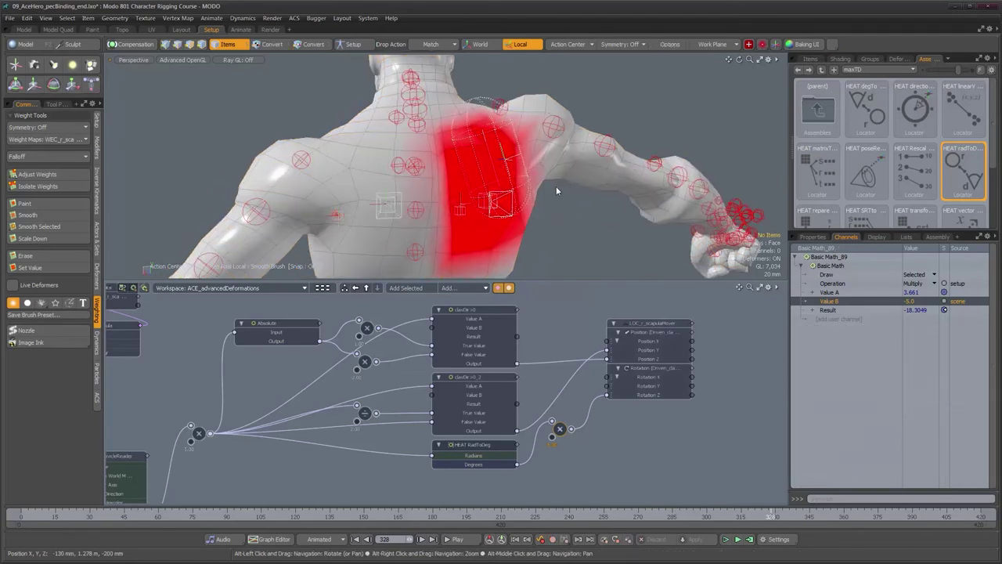
{"action": "left_click", "coordinate": [561, 176]}
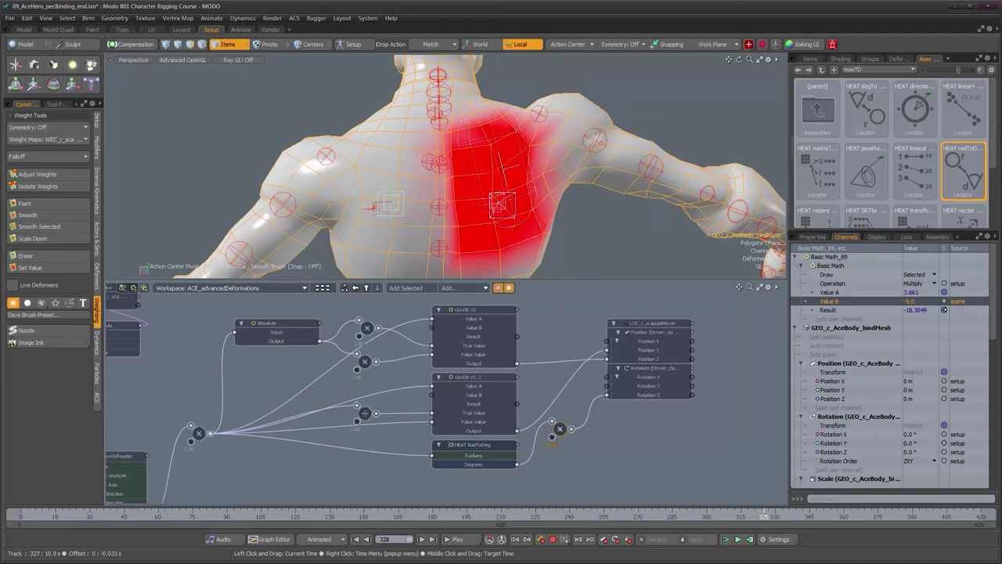
{"action": "left_click_drag", "start_coordinate": [738, 517], "coordinate": [773, 517]}
{"action": "left_click_drag", "start_coordinate": [581, 270], "coordinate": [559, 219], "text": "alt"}
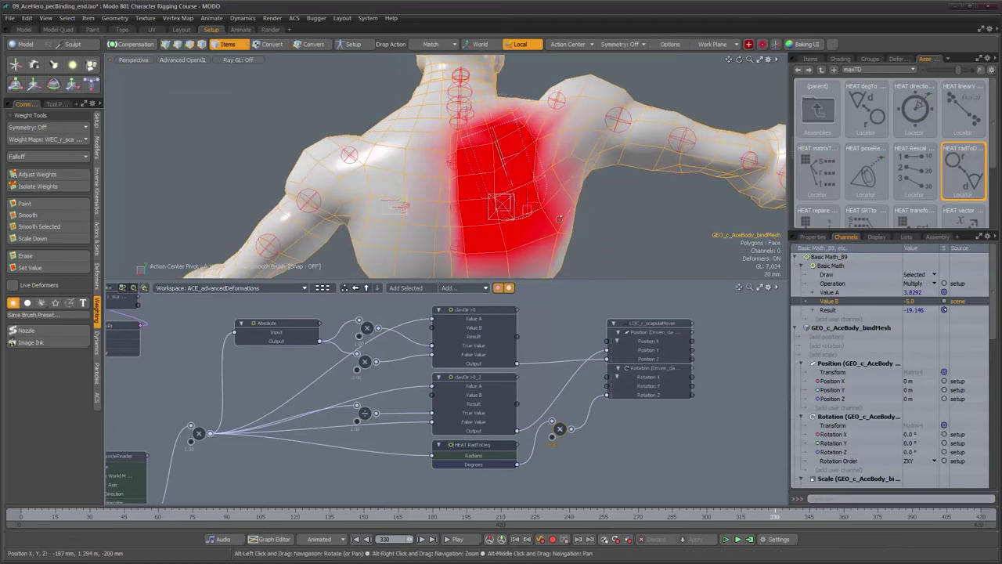
{"action": "left_click_drag", "start_coordinate": [546, 185], "coordinate": [555, 187], "text": "alt"}
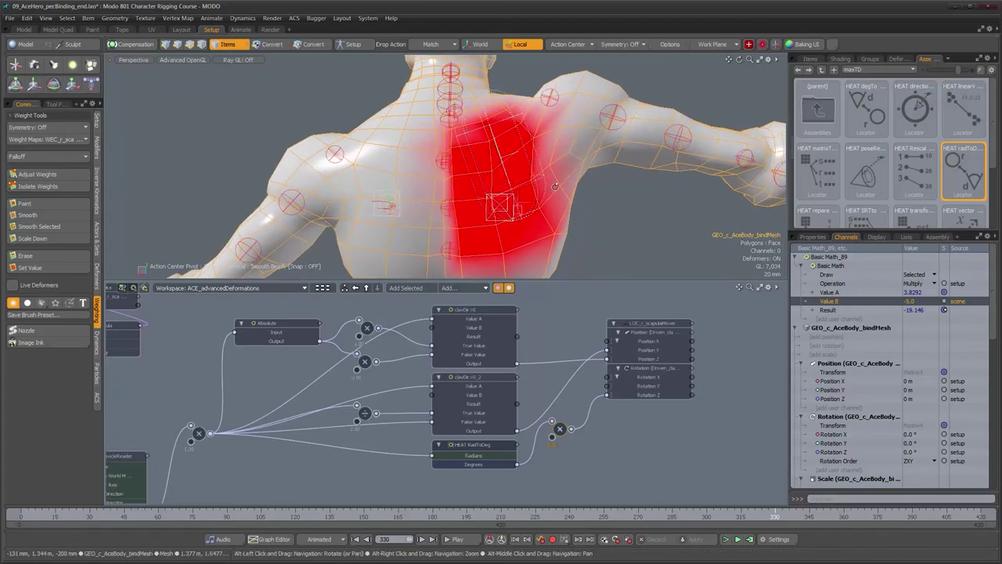
Step: Drive LOC_r_scapulaMover's Position X from the first multiply node through a new multiply node with Value B set to -0.25
{"action": "left_click", "coordinate": [648, 345]}
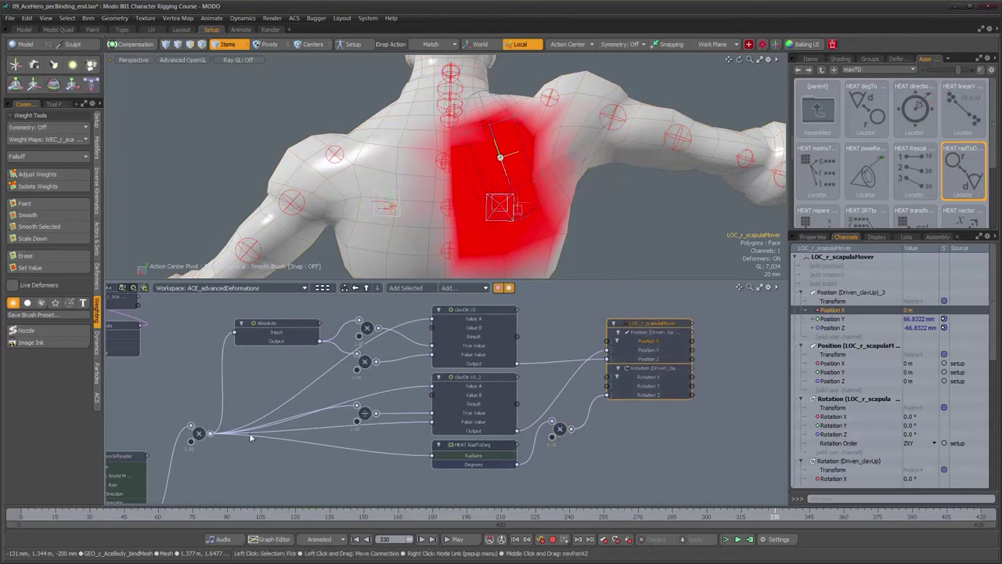
{"action": "left_click_drag", "start_coordinate": [616, 345], "coordinate": [617, 345]}
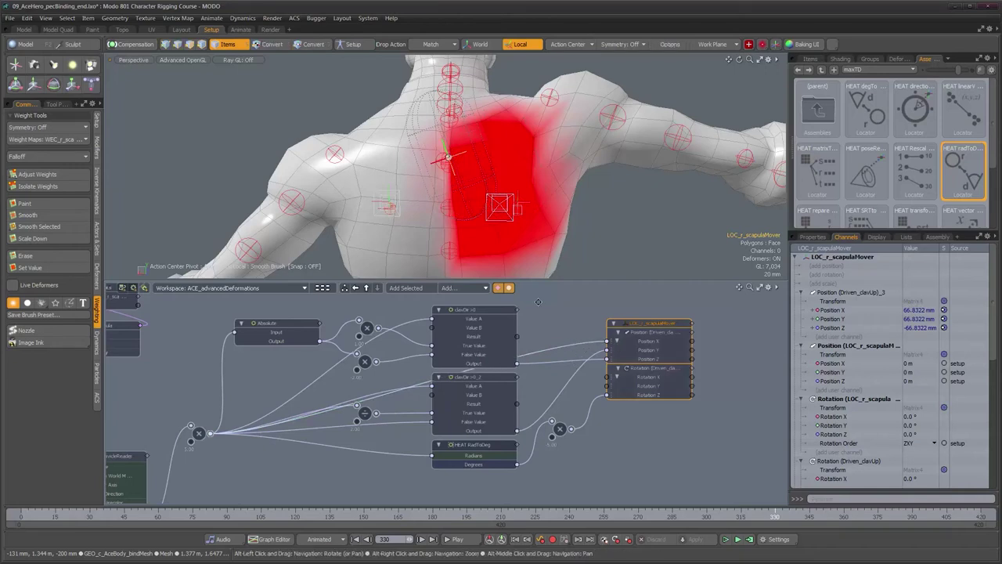
{"action": "left_click", "coordinate": [566, 342]}
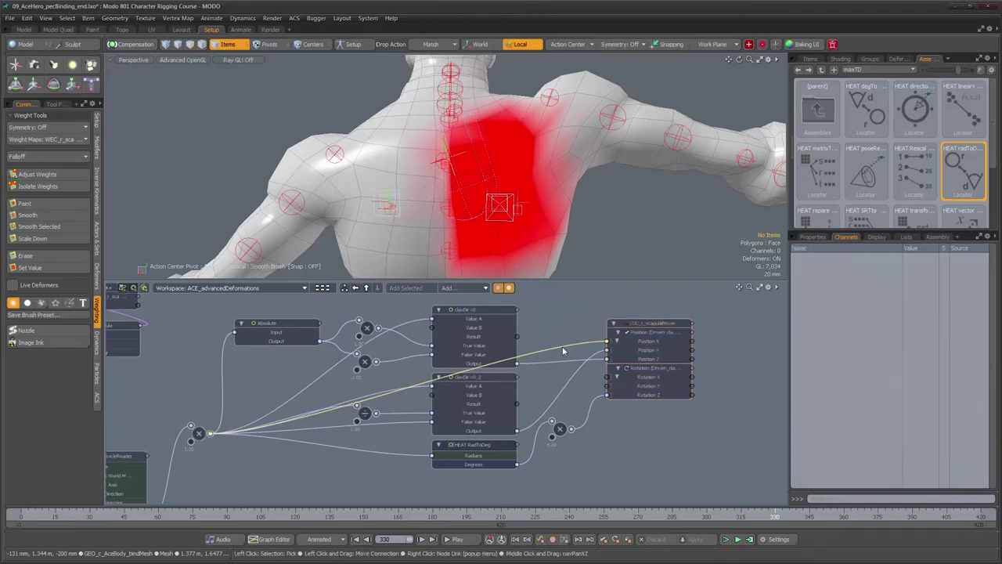
{"action": "left_click", "coordinate": [458, 289]}
{"action": "mouse_move", "coordinate": [530, 301]}
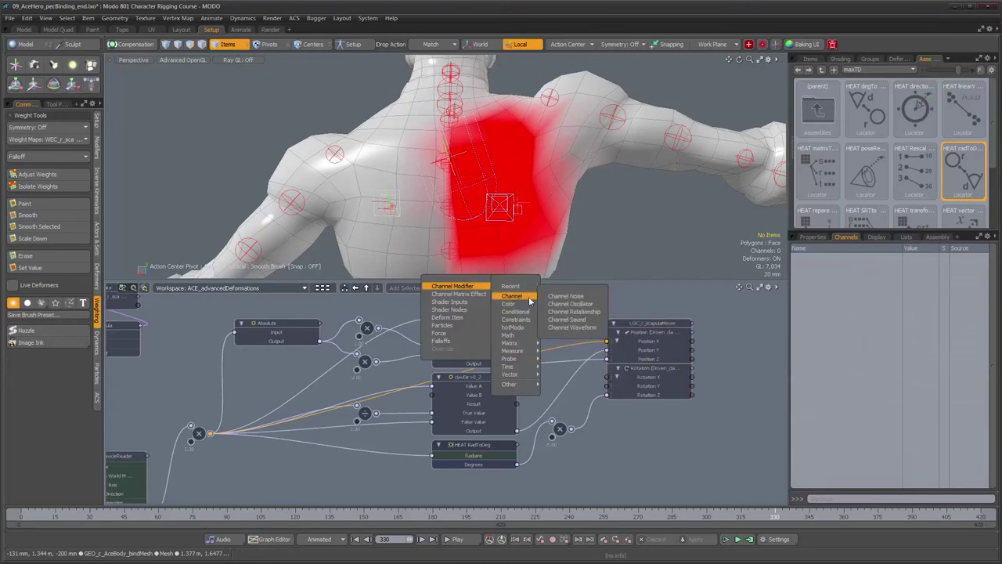
{"action": "left_click", "coordinate": [576, 287]}
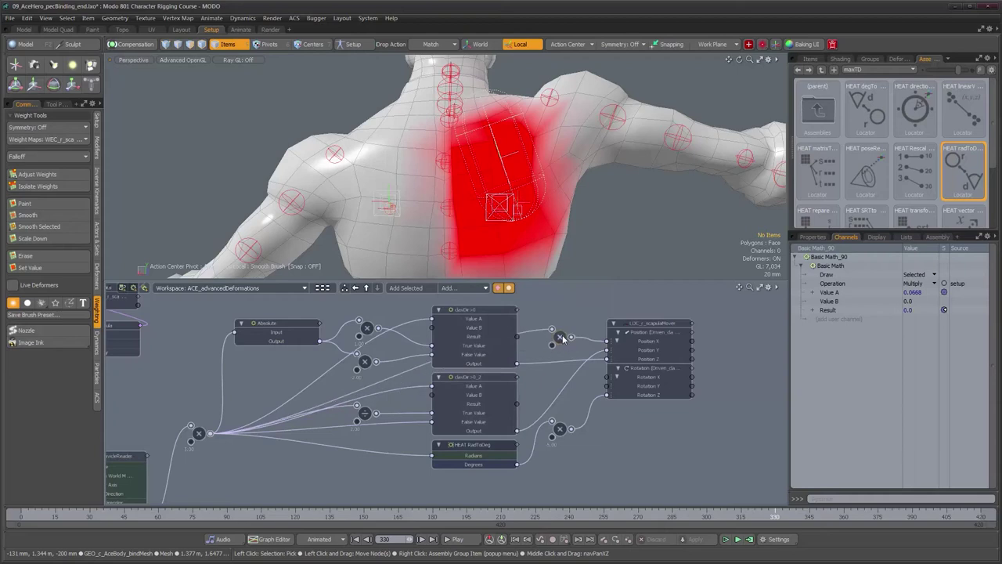
{"action": "left_click", "coordinate": [917, 303]}
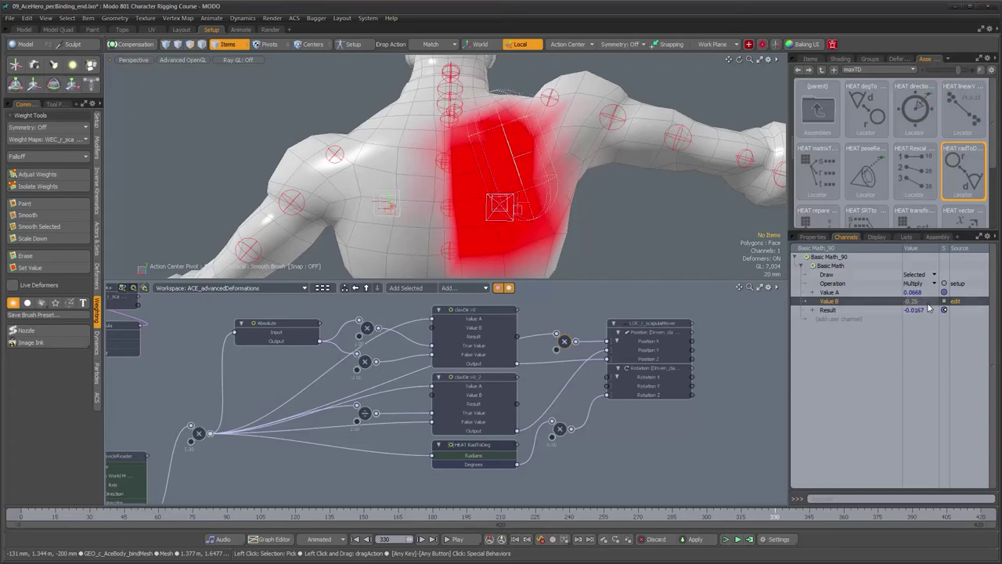
Step: Scrub the timeline back to frame 315 to check the scapula motion, and review the overall node network
{"action": "mouse_move", "coordinate": [775, 517]}
{"action": "left_mouse_down"}
{"action": "mouse_move", "coordinate": [686, 516]}
{"action": "mouse_move", "coordinate": [944, 517]}
{"action": "mouse_move", "coordinate": [711, 517]}
{"action": "mouse_move", "coordinate": [764, 517]}
{"action": "mouse_move", "coordinate": [740, 517]}
{"action": "left_mouse_up"}
{"action": "left_click_drag", "start_coordinate": [545, 108], "coordinate": [490, 207], "text": "alt"}
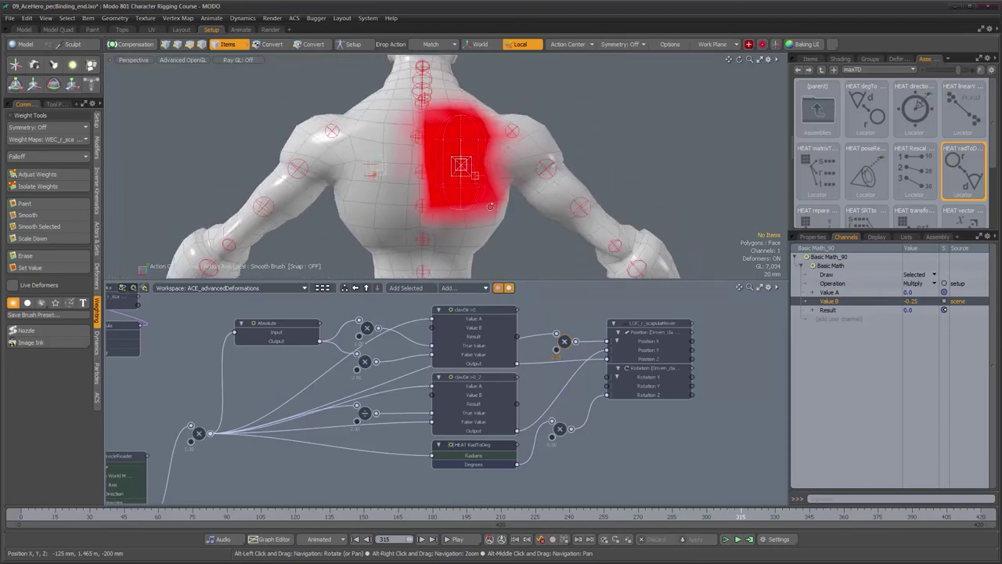
{"action": "scroll", "coordinate": [526, 414], "scroll_direction": "down", "scroll_amount": 3}
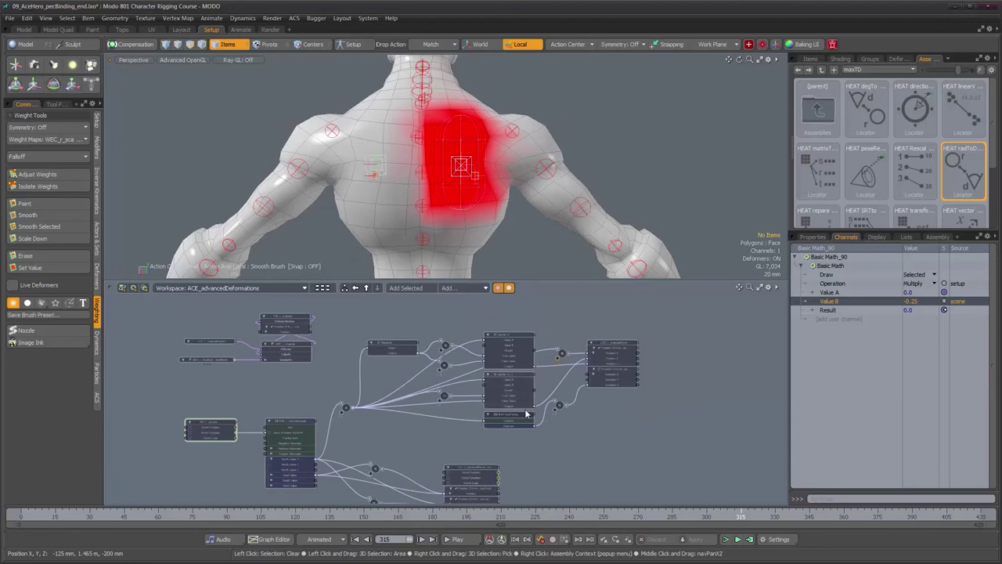
{"action": "mouse_move", "coordinate": [510, 193]}
{"action": "left_mouse_down"}
{"action": "mouse_move", "coordinate": [514, 171]}
{"action": "mouse_move", "coordinate": [533, 168]}
{"action": "mouse_move", "coordinate": [460, 189]}
{"action": "mouse_move", "coordinate": [416, 179]}
{"action": "mouse_move", "coordinate": [475, 172]}
{"action": "left_mouse_up"}
{"action": "scroll", "coordinate": [447, 392], "scroll_direction": "down", "scroll_amount": 3}
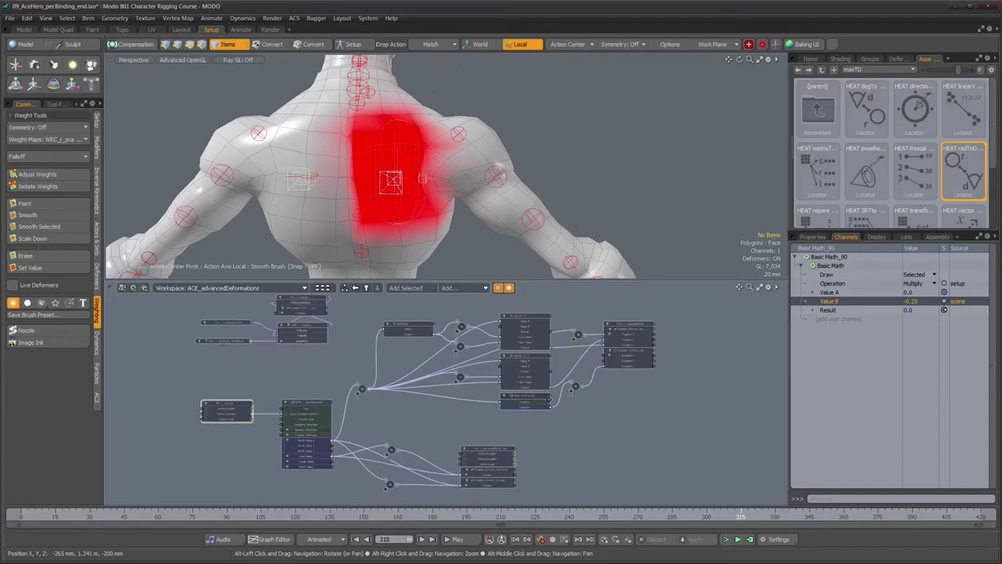
Step: Move the scapula math, condition and RadToDeg nodes together with LOC_r_scapulaMover up in the network, clear of the clavicle reader
{"action": "left_click_drag", "start_coordinate": [434, 332], "coordinate": [619, 426]}
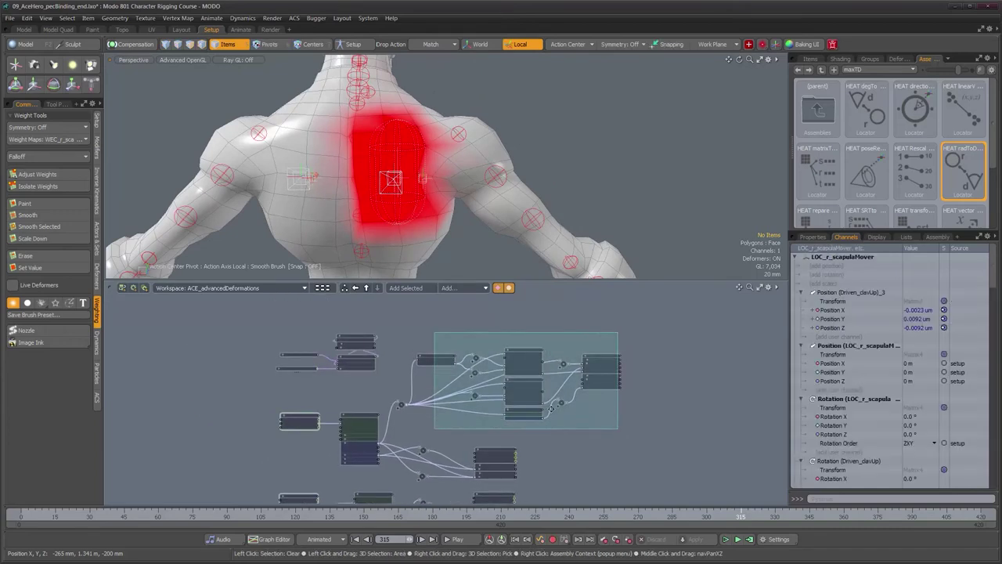
{"action": "left_click_drag", "start_coordinate": [535, 402], "coordinate": [554, 430], "text": "alt"}
{"action": "left_click_drag", "start_coordinate": [465, 388], "coordinate": [464, 330]}
{"action": "middle_click_drag", "start_coordinate": [559, 438], "coordinate": [520, 387], "text": "alt"}
{"action": "right_click_drag", "start_coordinate": [520, 387], "coordinate": [551, 398], "text": "alt"}
{"action": "mouse_move", "coordinate": [531, 407]}
{"action": "middle_mouse_down", "text": "alt"}
{"action": "mouse_move", "coordinate": [534, 376]}
{"action": "mouse_move", "coordinate": [504, 418]}
{"action": "middle_mouse_up", "text": "alt"}
{"action": "middle_click_drag", "start_coordinate": [515, 373], "coordinate": [512, 442], "text": "alt"}
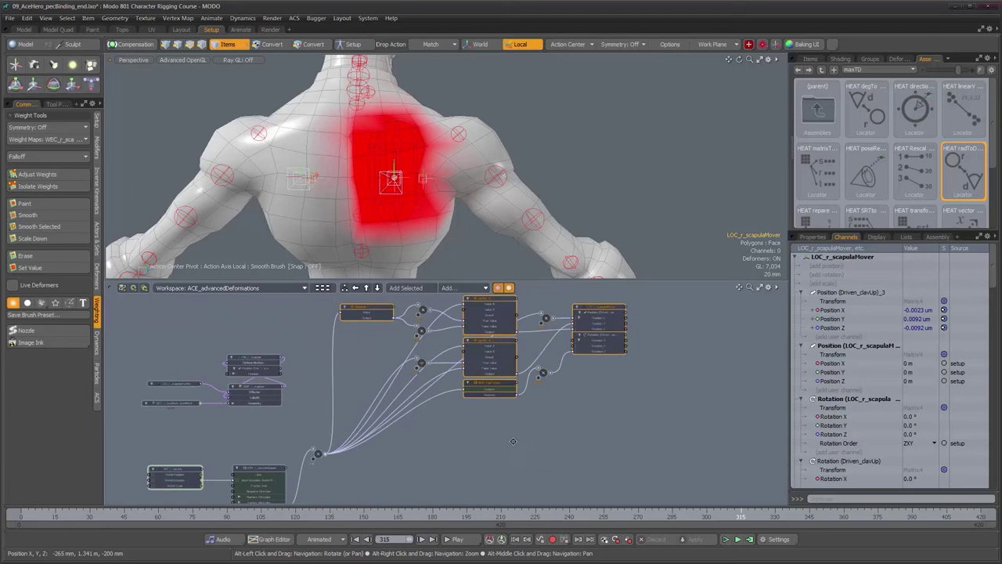
{"action": "middle_click_drag", "start_coordinate": [582, 345], "coordinate": [578, 405], "text": "alt"}
{"action": "left_click_drag", "start_coordinate": [592, 372], "coordinate": [589, 334]}
{"action": "right_click_drag", "start_coordinate": [536, 433], "coordinate": [552, 431], "text": "alt"}
{"action": "scroll", "coordinate": [552, 431], "scroll_direction": "up", "scroll_amount": 1}
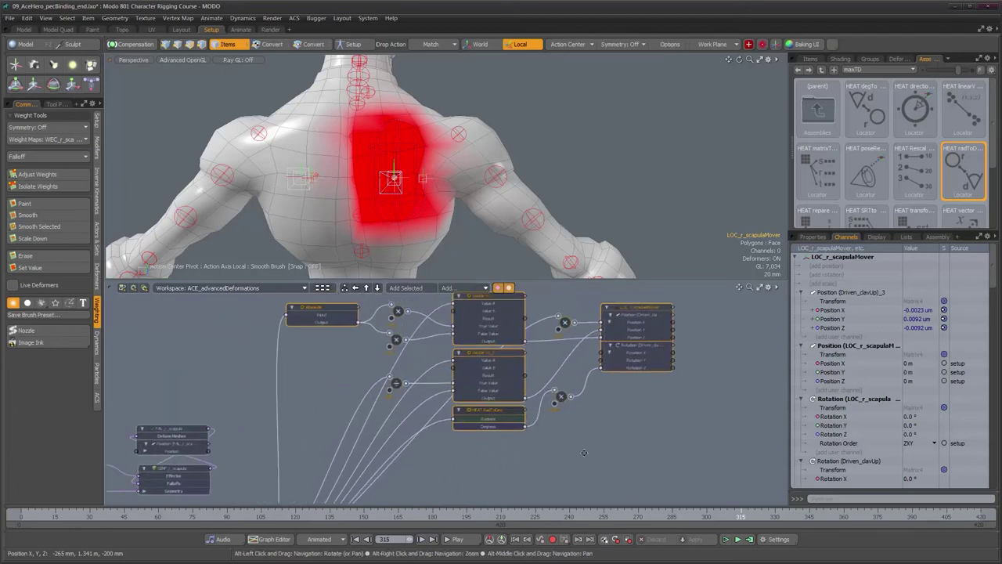
{"action": "scroll", "coordinate": [609, 436], "scroll_direction": "down", "scroll_amount": 3}
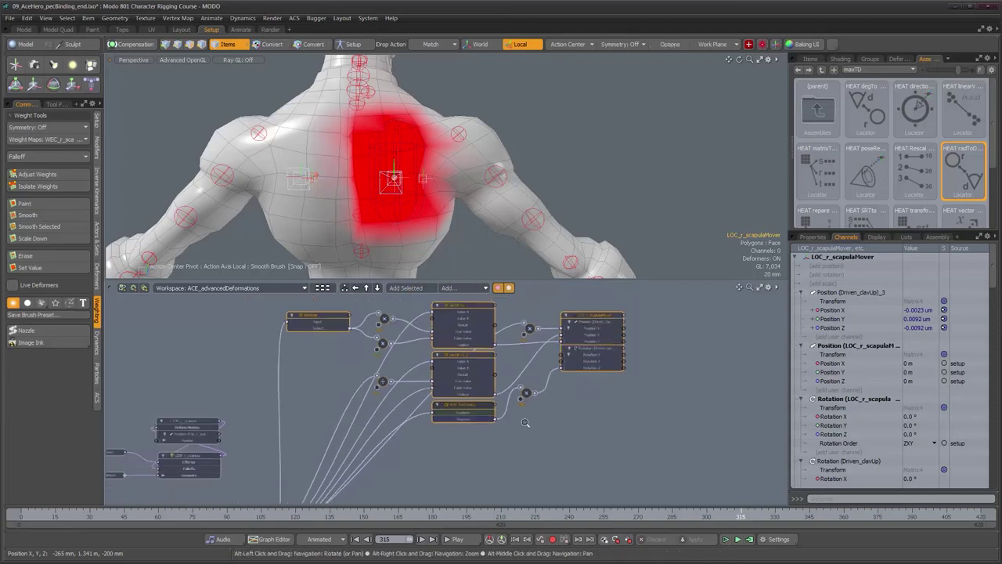
{"action": "left_click_drag", "start_coordinate": [589, 368], "coordinate": [592, 437]}
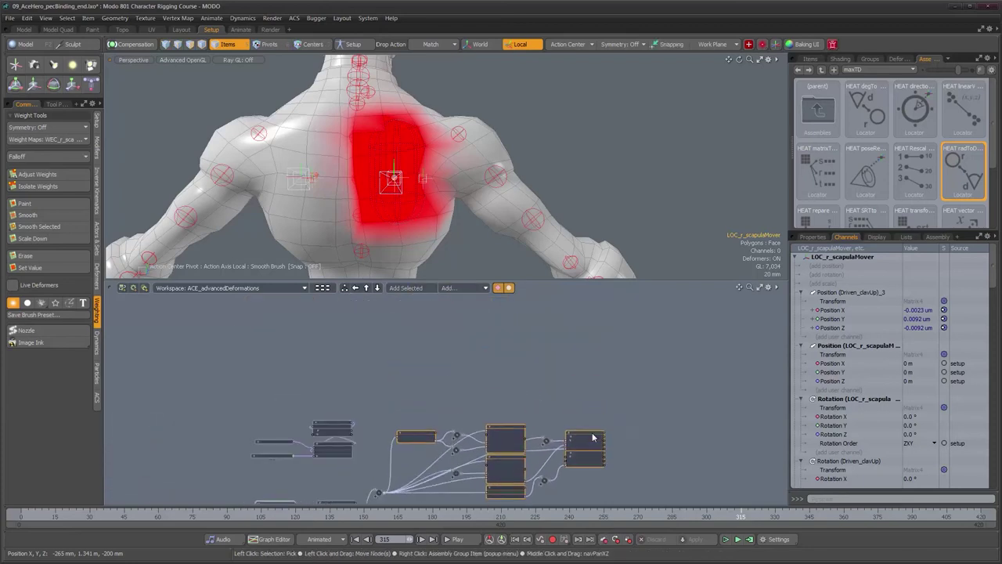
{"action": "scroll", "coordinate": [610, 431], "scroll_direction": "up", "scroll_amount": 2}
{"action": "left_click", "coordinate": [556, 455]}
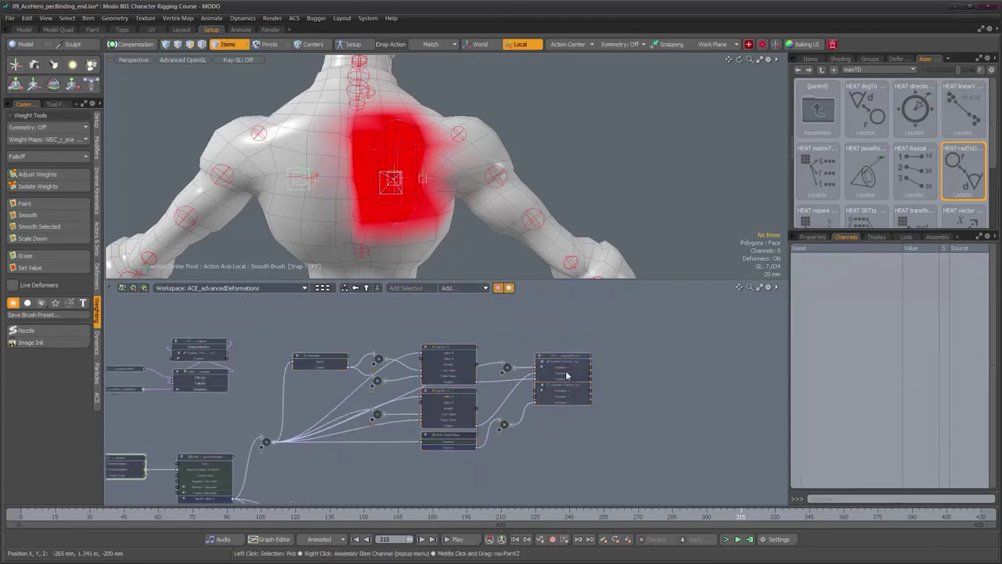
Step: Move the LOC_r_scapulaMover node farther right to leave room between it and the multiply nodes feeding it
{"action": "left_click_drag", "start_coordinate": [587, 358], "coordinate": [655, 358]}
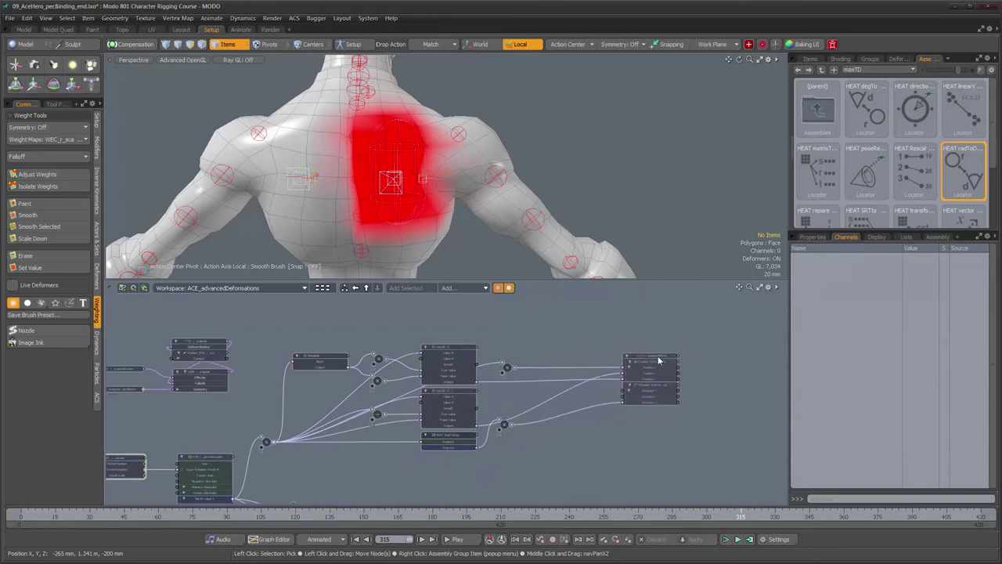
{"action": "left_click_drag", "start_coordinate": [501, 388], "coordinate": [521, 389], "text": "alt"}
{"action": "middle_click_drag", "start_coordinate": [416, 426], "coordinate": [422, 379]}
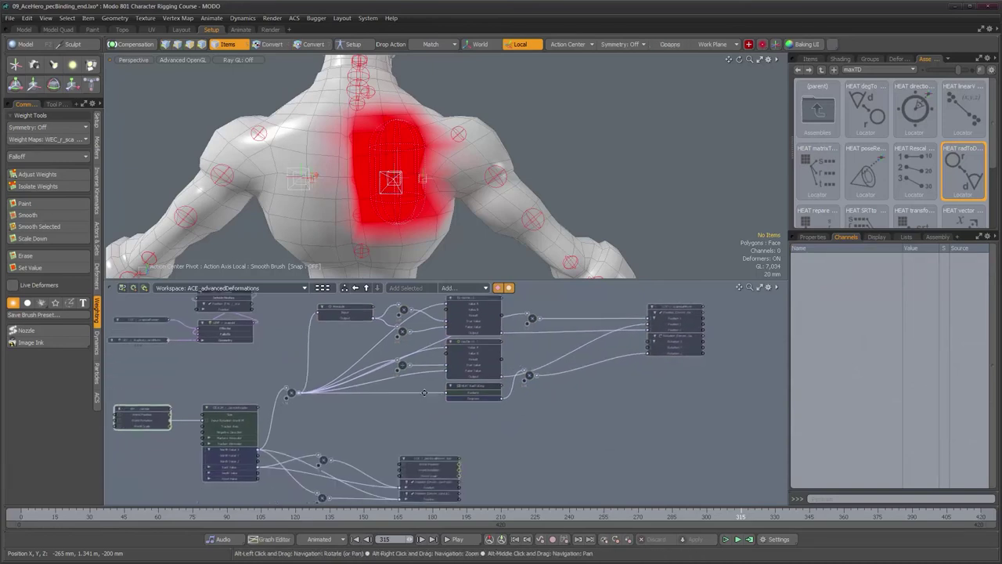
Step: Scrub the arm animation through frames 390 and 403 to frame 345 and examine the right scapula deformation from several angles
{"action": "right_click_drag", "start_coordinate": [396, 184], "coordinate": [427, 200], "text": "alt"}
{"action": "left_click_drag", "start_coordinate": [427, 200], "coordinate": [462, 200], "text": "alt"}
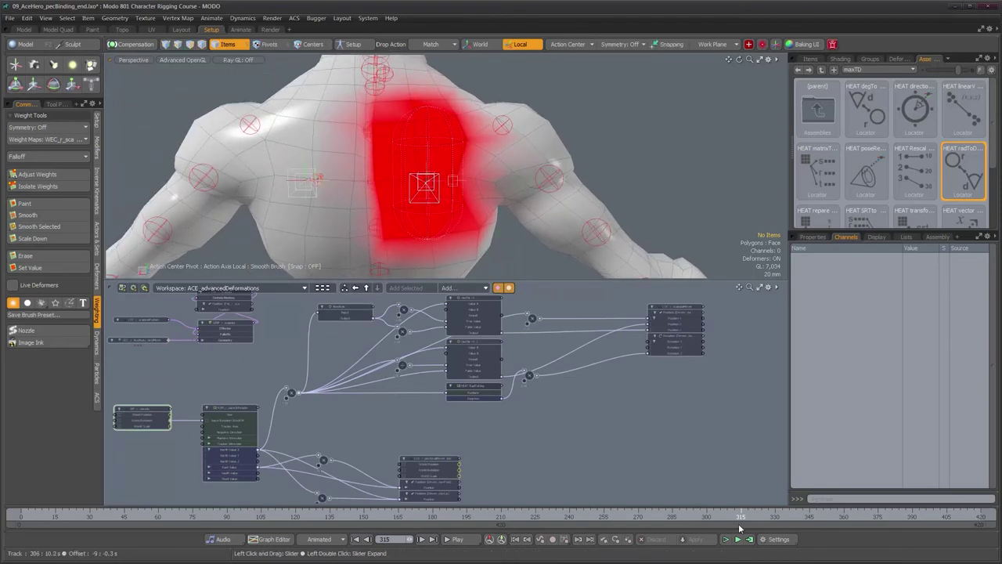
{"action": "left_click_drag", "start_coordinate": [744, 518], "coordinate": [912, 517]}
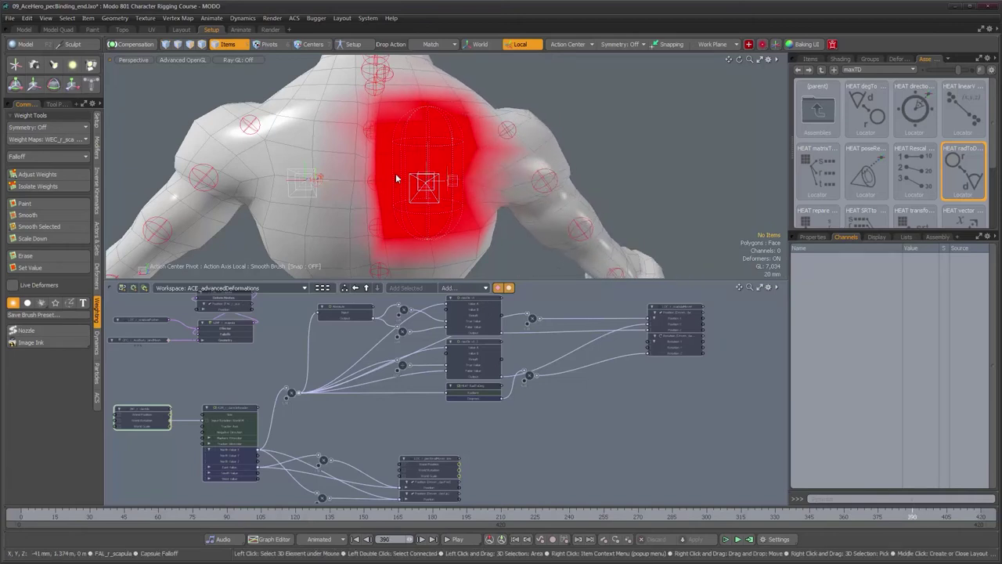
{"action": "left_click_drag", "start_coordinate": [399, 183], "coordinate": [437, 145], "text": "alt"}
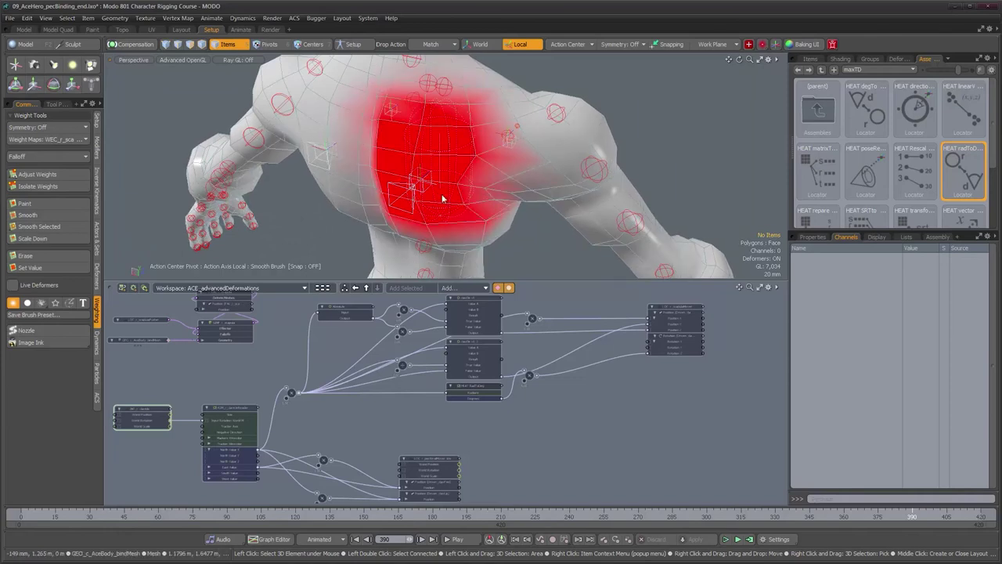
{"action": "left_click_drag", "start_coordinate": [475, 215], "coordinate": [424, 131], "text": "alt"}
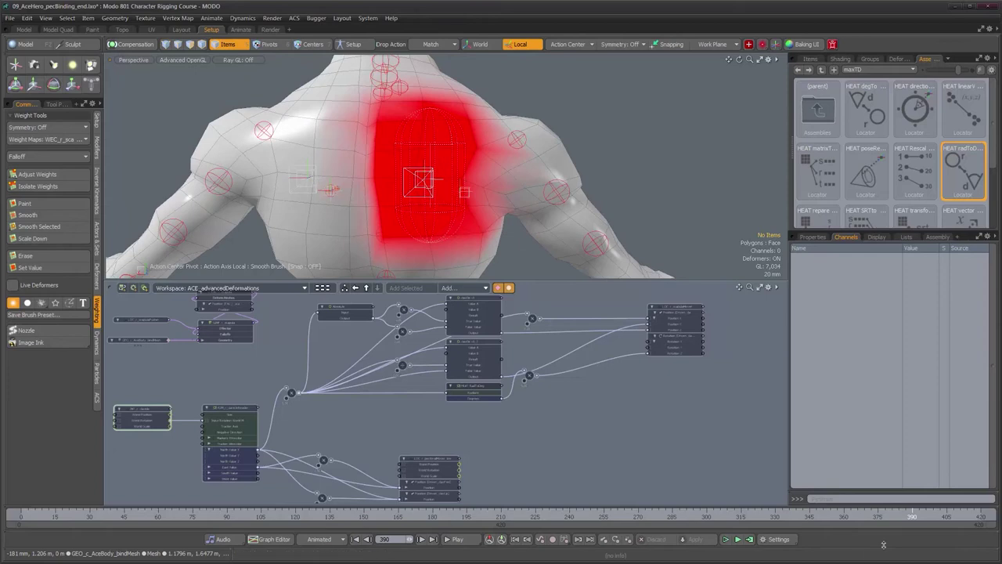
{"action": "left_click_drag", "start_coordinate": [915, 516], "coordinate": [942, 516]}
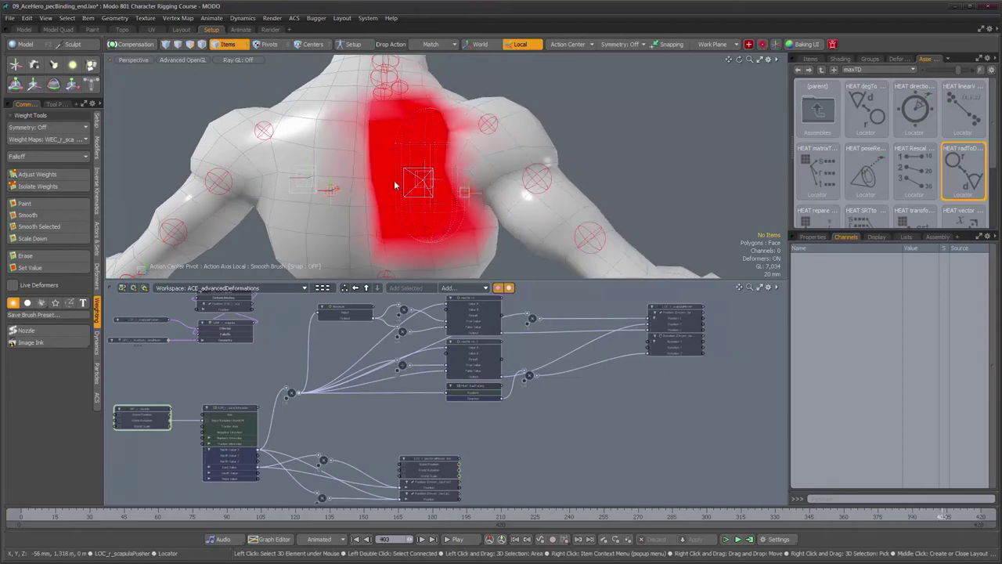
{"action": "left_click_drag", "start_coordinate": [943, 516], "coordinate": [810, 517]}
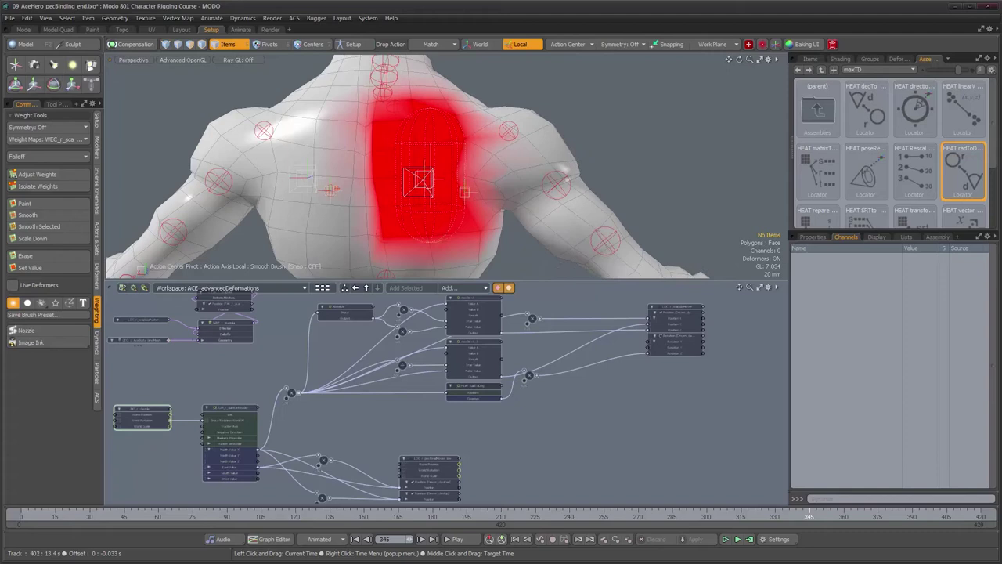
Step: Trace the clavicle reader outputs through the network and inspect LOC_r_scapulaMover's channels and the link driving its Position Z
{"action": "scroll", "coordinate": [216, 454], "scroll_direction": "up", "scroll_amount": 5}
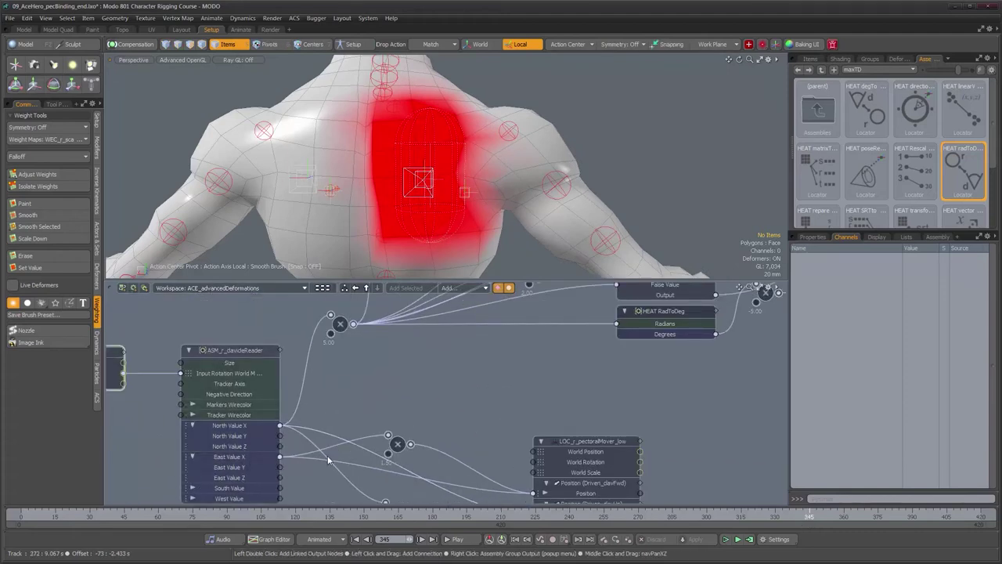
{"action": "scroll", "coordinate": [415, 422], "scroll_direction": "down", "scroll_amount": 2}
{"action": "left_click_drag", "start_coordinate": [453, 417], "coordinate": [381, 426], "text": "alt"}
{"action": "scroll", "coordinate": [392, 449], "scroll_direction": "down", "scroll_amount": 1}
{"action": "left_click_drag", "start_coordinate": [454, 412], "coordinate": [447, 429], "text": "alt"}
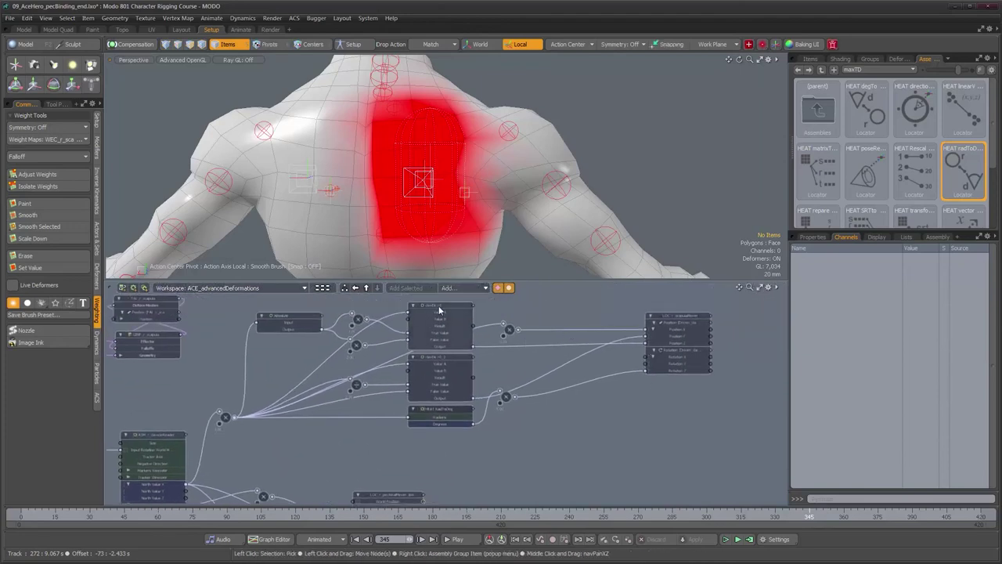
{"action": "left_click", "coordinate": [681, 320]}
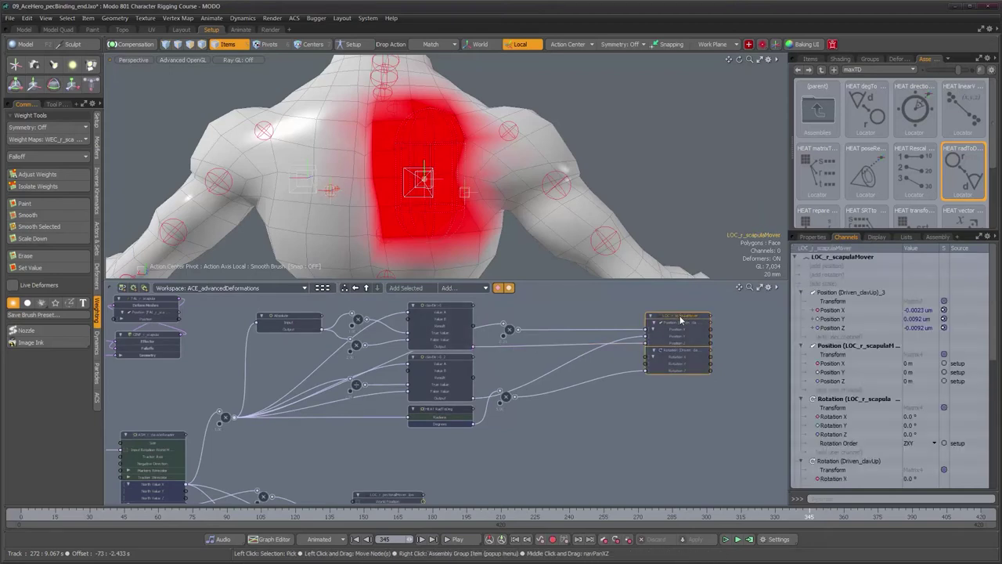
{"action": "left_click", "coordinate": [520, 346]}
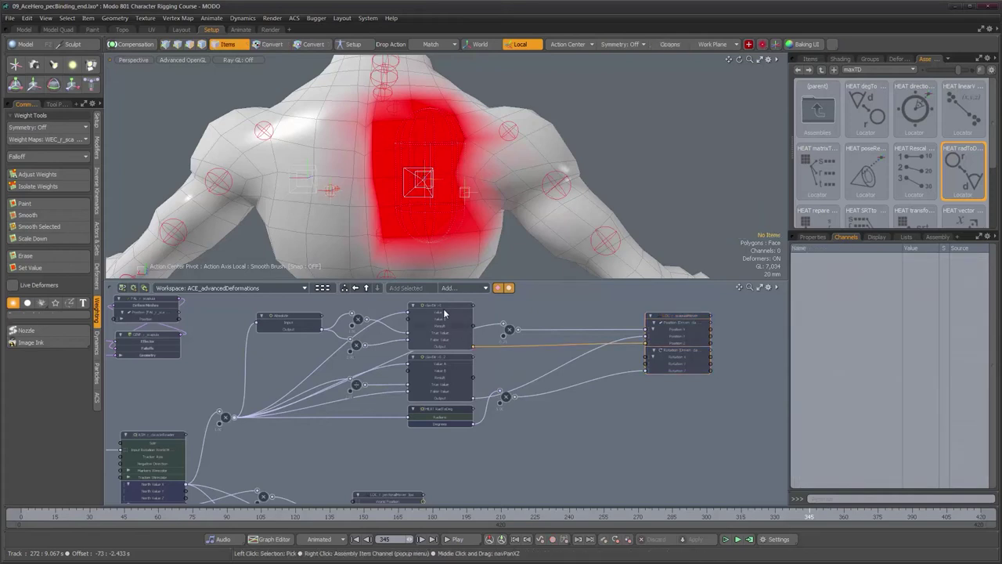
Step: Examine how the Absolute, multiply and clavDir>0 nodes feed LOC_r_scapulaMover and compare them with the scapula on the mesh
{"action": "left_click_drag", "start_coordinate": [445, 303], "coordinate": [445, 301]}
{"action": "left_click_drag", "start_coordinate": [365, 335], "coordinate": [455, 337], "text": "alt"}
{"action": "scroll", "coordinate": [455, 337], "scroll_direction": "up", "scroll_amount": 3, "text": "alt"}
{"action": "middle_click_drag", "start_coordinate": [455, 337], "coordinate": [447, 377]}
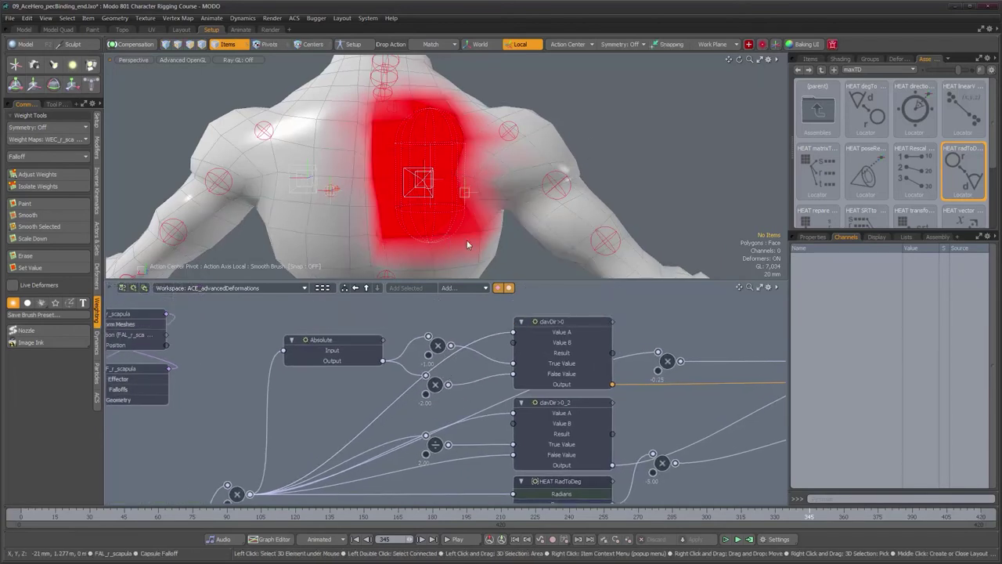
{"action": "scroll", "coordinate": [575, 209], "scroll_direction": "down", "scroll_amount": 3, "text": "alt"}
{"action": "left_click_drag", "start_coordinate": [577, 211], "coordinate": [529, 191], "text": "alt"}
{"action": "left_click_drag", "start_coordinate": [569, 381], "coordinate": [567, 381], "text": "alt"}
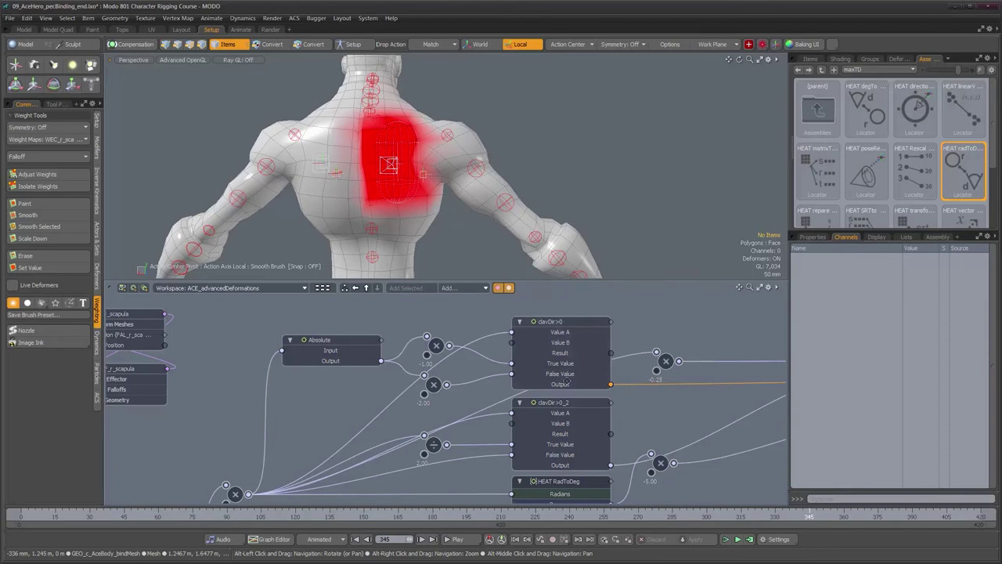
{"action": "scroll", "coordinate": [564, 381], "scroll_direction": "down", "scroll_amount": 3}
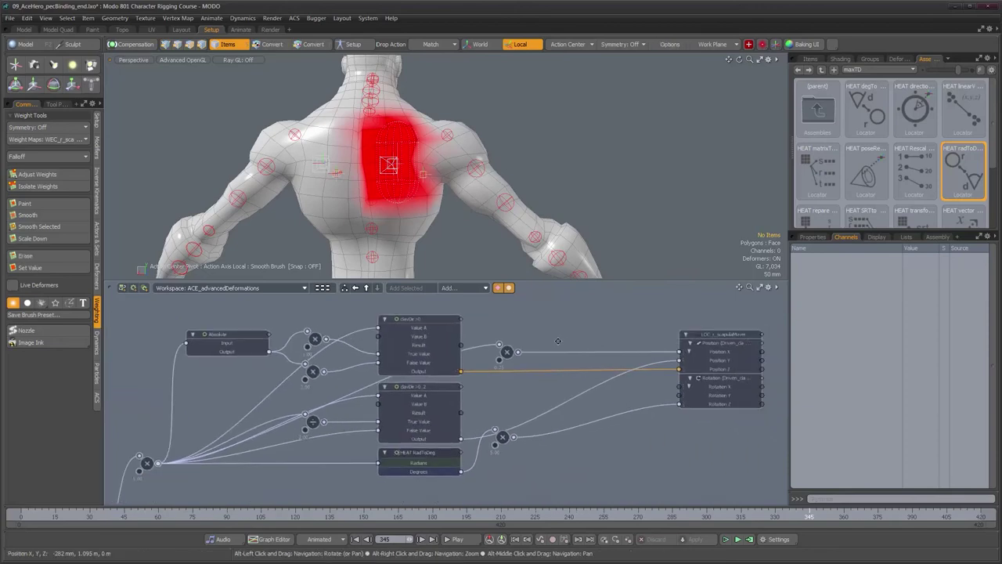
{"action": "left_click_drag", "start_coordinate": [558, 341], "coordinate": [554, 342], "text": "alt"}
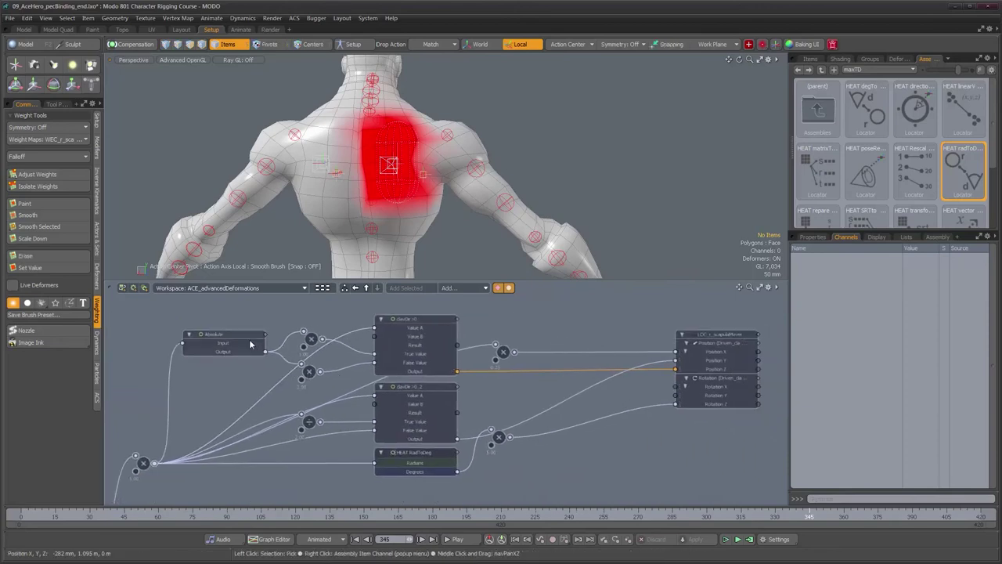
{"action": "scroll", "coordinate": [281, 363], "scroll_direction": "down", "scroll_amount": 2, "text": "alt"}
{"action": "left_click_drag", "start_coordinate": [282, 363], "coordinate": [322, 337], "text": "alt"}
{"action": "left_click_drag", "start_coordinate": [343, 406], "coordinate": [351, 405], "text": "alt"}
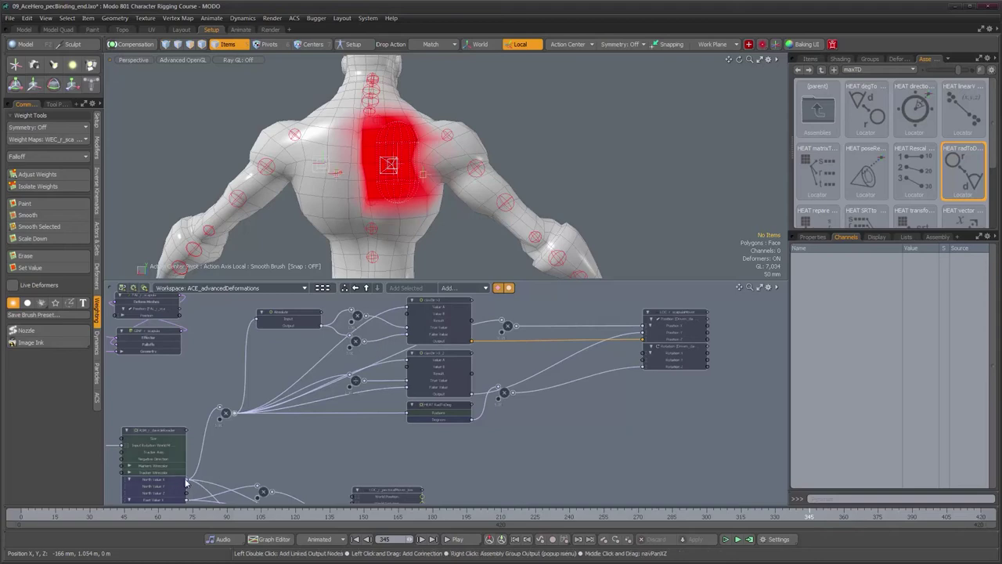
Step: Add a Math:Absolute node beside the clavicle reader and connect the reader's East Value X to its Input
{"action": "left_click", "coordinate": [291, 453]}
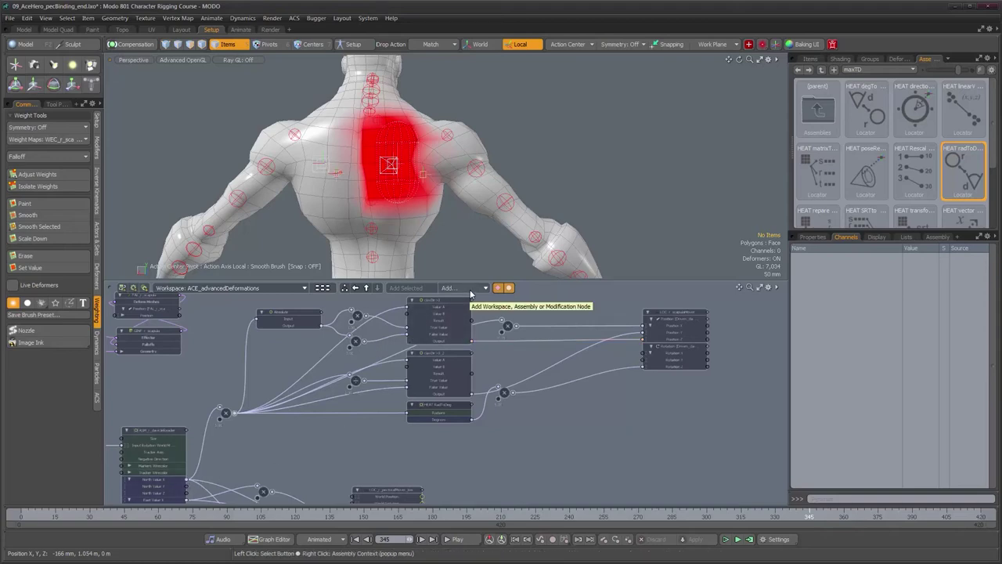
{"action": "left_click", "coordinate": [469, 293]}
{"action": "mouse_move", "coordinate": [551, 293]}
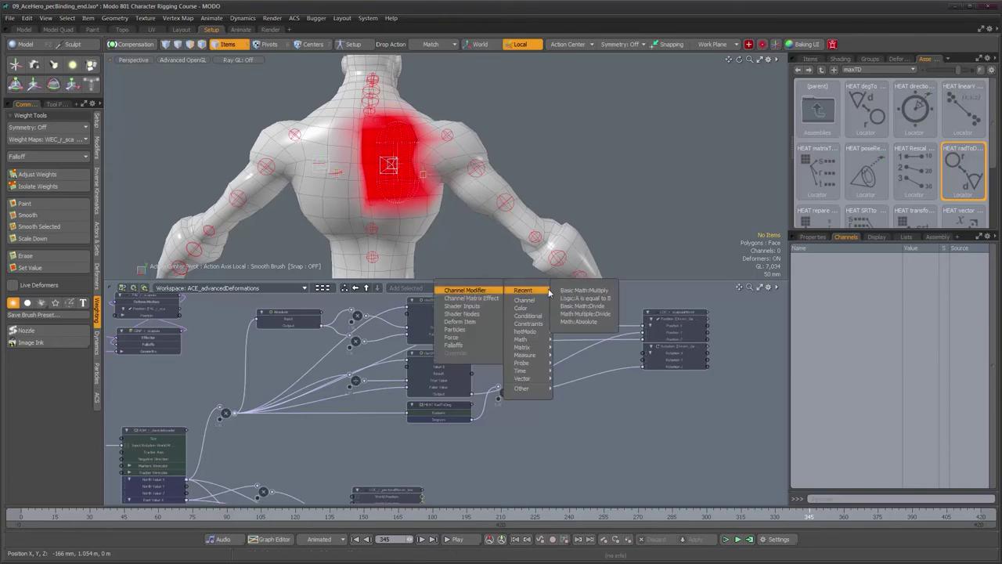
{"action": "left_click", "coordinate": [581, 321]}
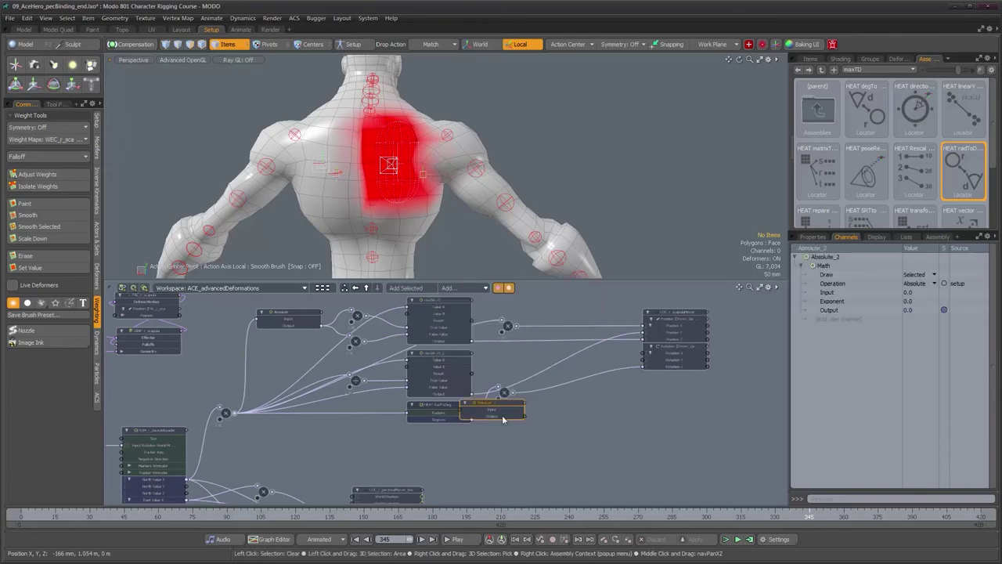
{"action": "left_click_drag", "start_coordinate": [503, 404], "coordinate": [293, 433]}
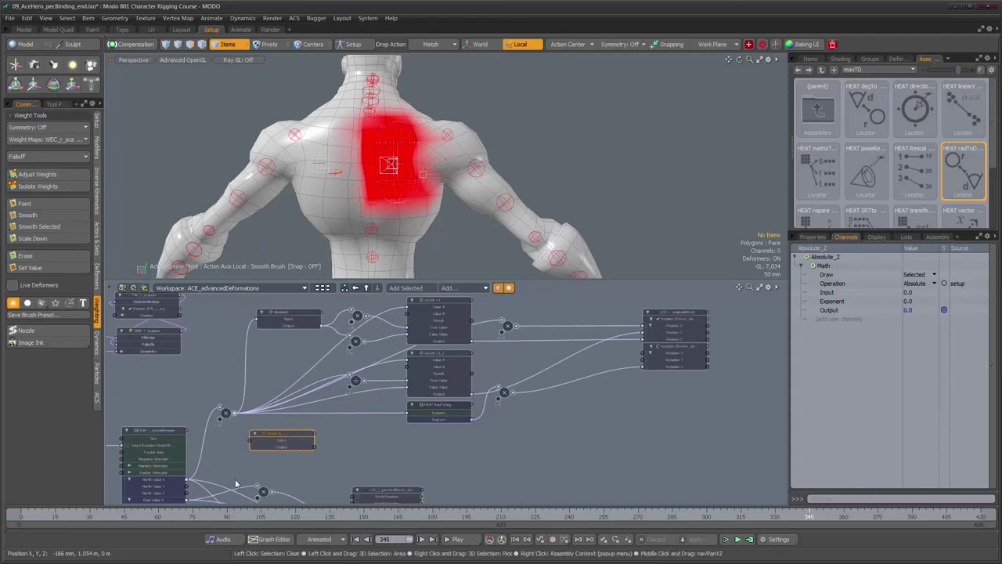
{"action": "scroll", "coordinate": [239, 440], "scroll_direction": "up", "scroll_amount": 3}
{"action": "middle_click_drag", "start_coordinate": [230, 464], "coordinate": [261, 405]}
{"action": "left_click_drag", "start_coordinate": [194, 455], "coordinate": [278, 377]}
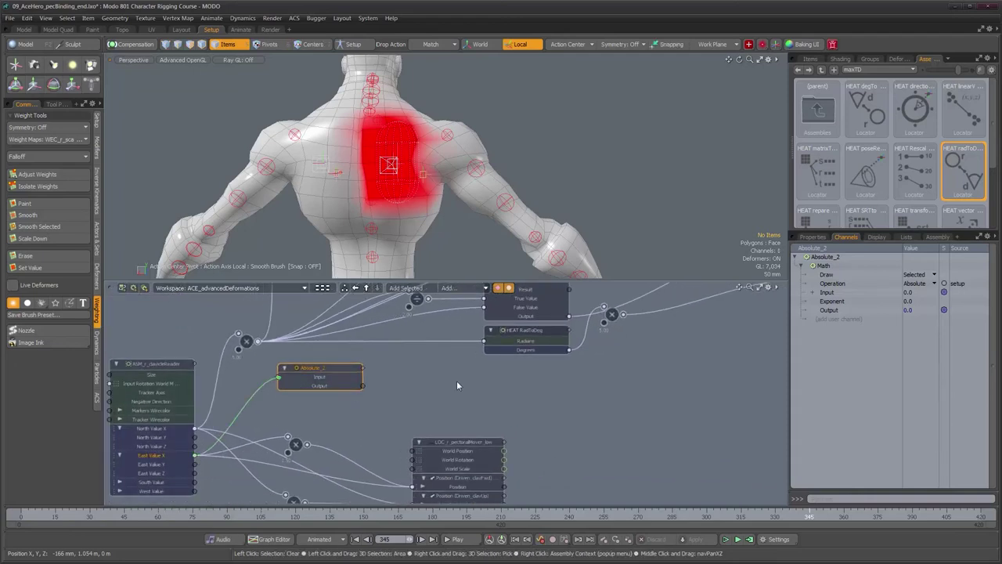
{"action": "left_click_drag", "start_coordinate": [513, 385], "coordinate": [464, 432], "text": "alt"}
{"action": "scroll", "coordinate": [448, 430], "scroll_direction": "down", "scroll_amount": 2}
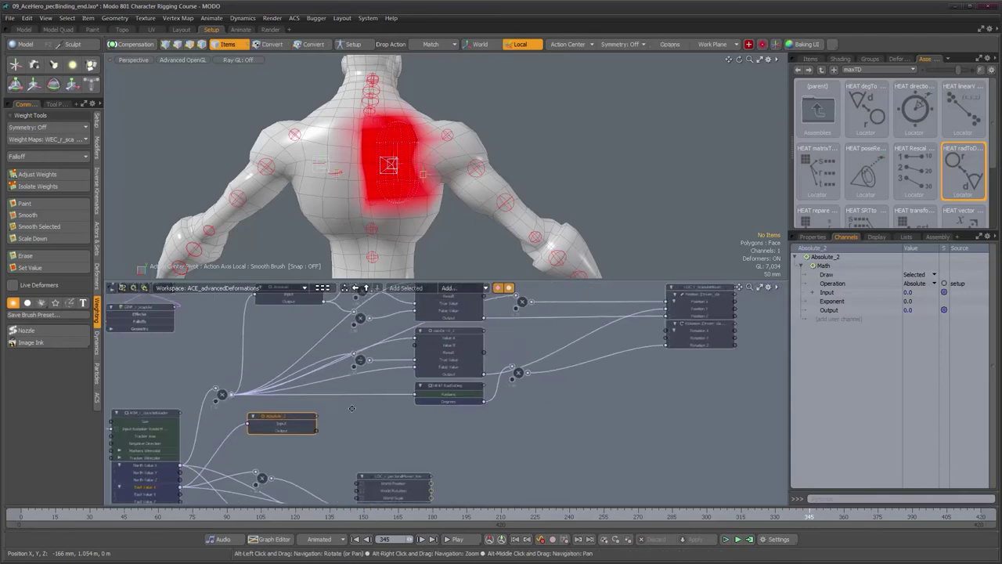
Step: Insert a Math Multiple:Add node into the link between the clavDir>0 output and LOC_r_scapulaMover's Position Z
{"action": "left_click", "coordinate": [656, 318]}
{"action": "middle_click_drag", "start_coordinate": [343, 435], "coordinate": [257, 466]}
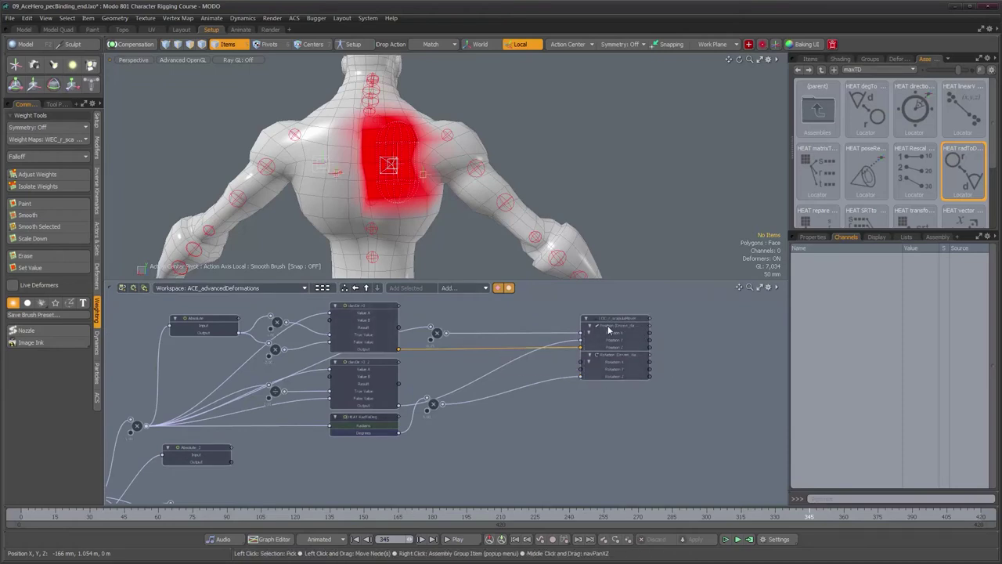
{"action": "mouse_move", "coordinate": [610, 331]}
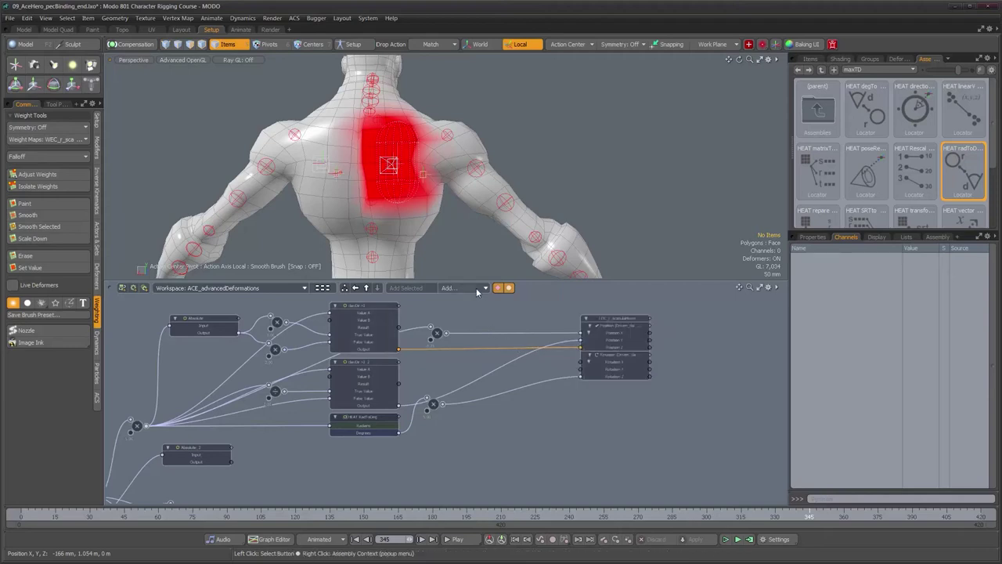
{"action": "left_click", "coordinate": [477, 288]}
{"action": "mouse_move", "coordinate": [540, 340]}
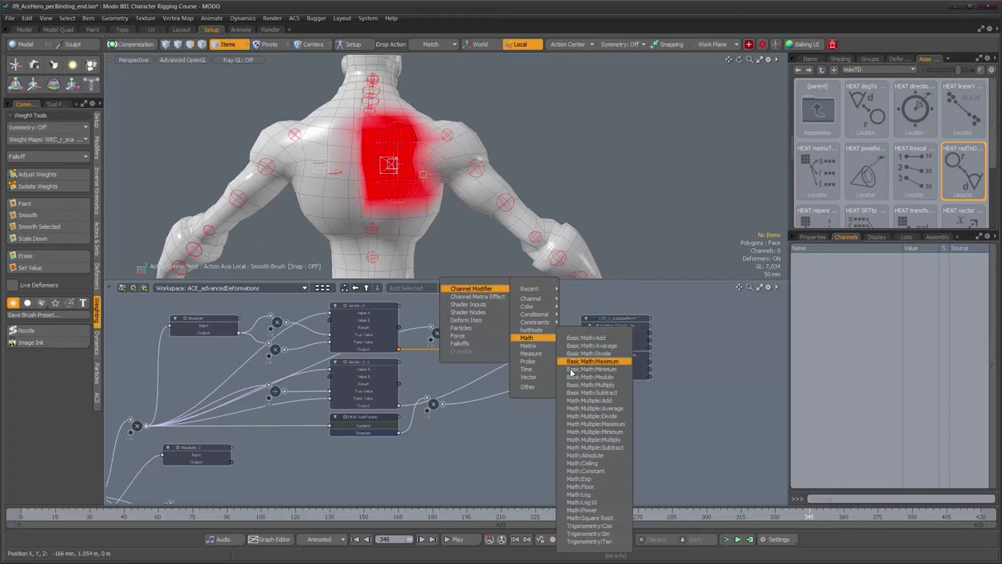
{"action": "left_click", "coordinate": [593, 401]}
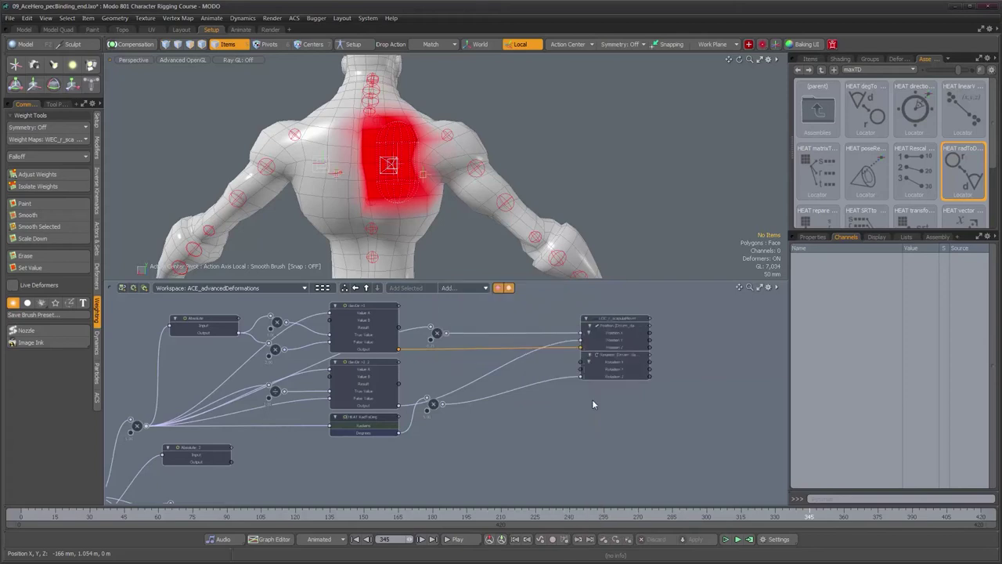
{"action": "left_click_drag", "start_coordinate": [506, 338], "coordinate": [547, 345]}
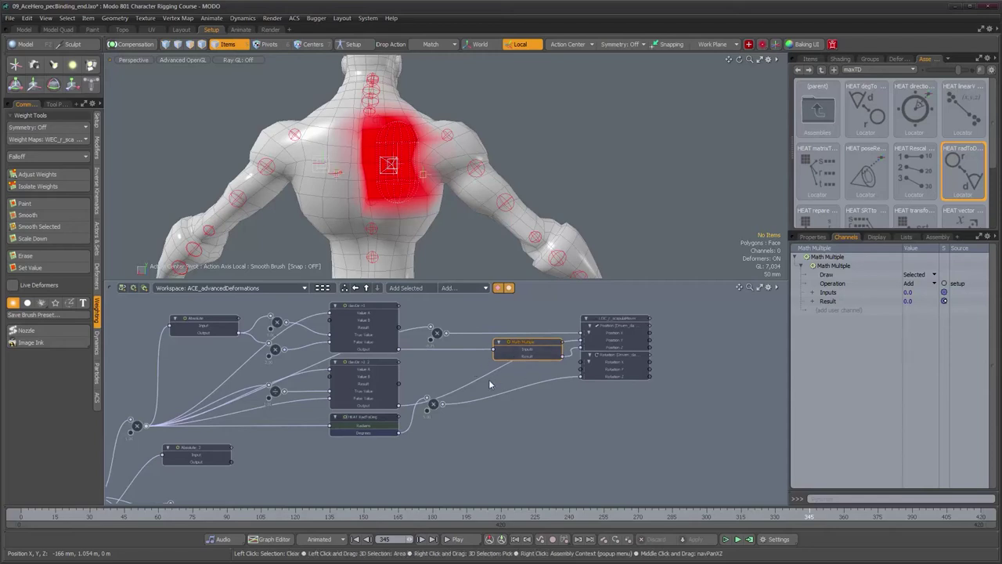
{"action": "middle_click_drag", "start_coordinate": [415, 465], "coordinate": [436, 470]}
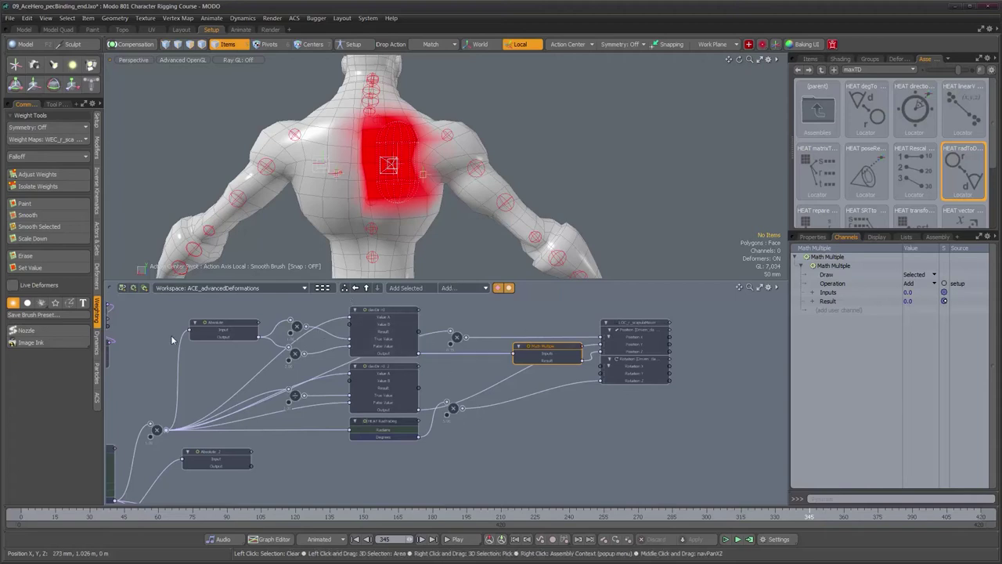
Step: Connect Absolute_2's Output to the Math Multiple node's Inputs and check the scapula and node values at frame 390
{"action": "left_click_drag", "start_coordinate": [251, 466], "coordinate": [545, 354]}
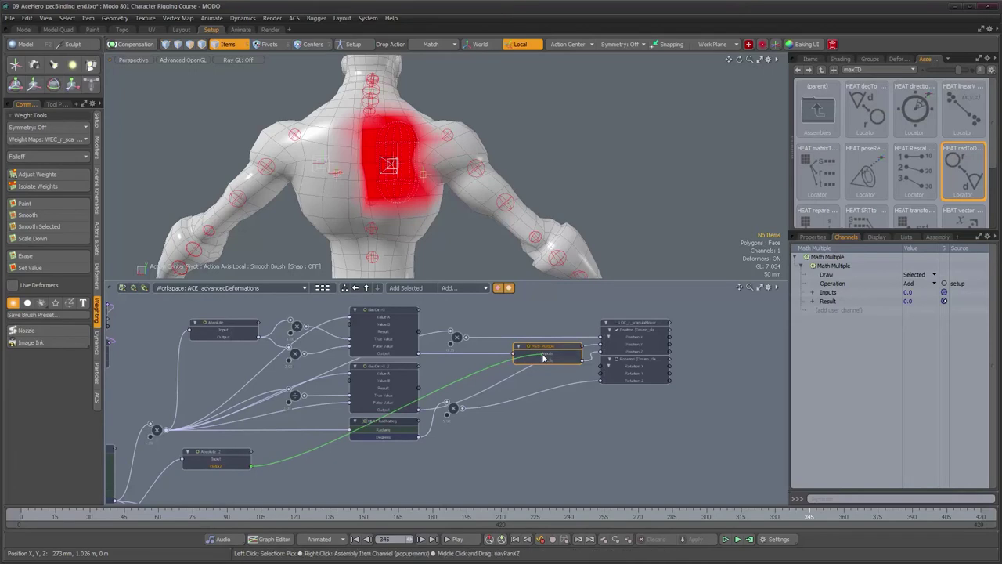
{"action": "right_click_drag", "start_coordinate": [387, 213], "coordinate": [440, 184], "text": "alt"}
{"action": "left_click_drag", "start_coordinate": [440, 183], "coordinate": [456, 234], "text": "alt"}
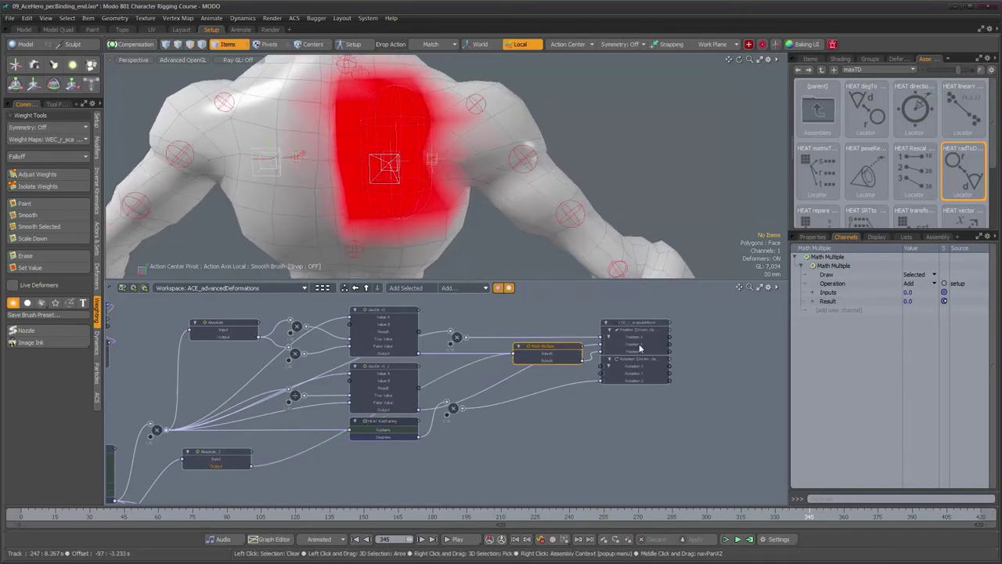
{"action": "left_click_drag", "start_coordinate": [799, 529], "coordinate": [913, 516]}
{"action": "left_click_drag", "start_coordinate": [586, 191], "coordinate": [506, 202], "text": "alt"}
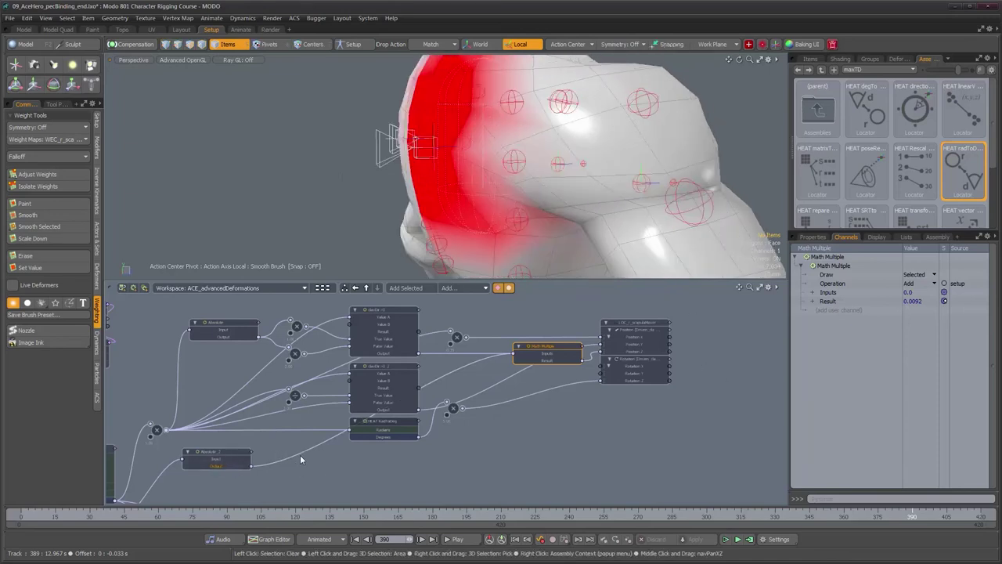
{"action": "left_click", "coordinate": [218, 454]}
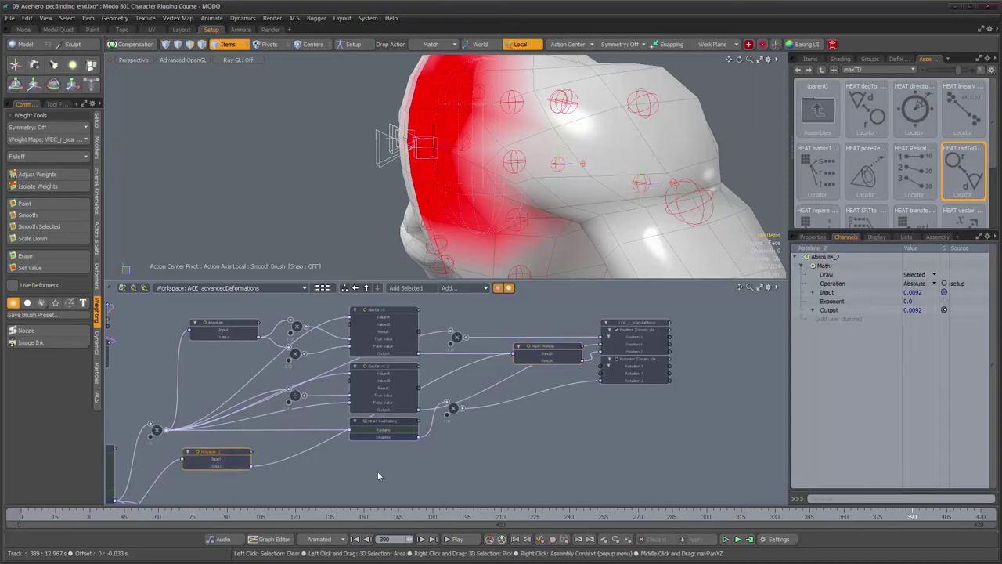
Step: Insert a Basic Math:Multiply node into the link between Absolute_2's Output and the Math Multiple node, placed below HEAT RadToDeg
{"action": "left_click", "coordinate": [319, 447]}
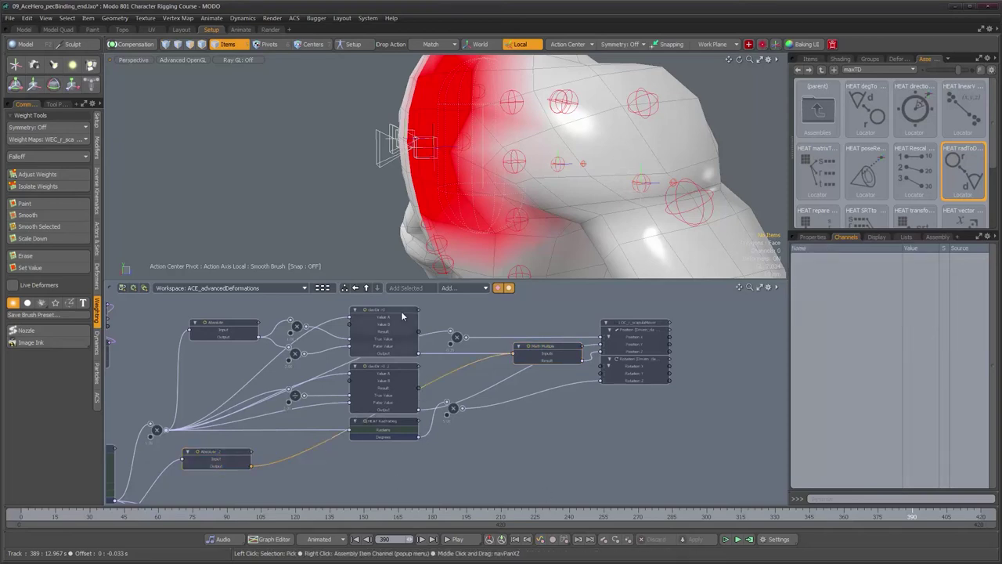
{"action": "left_click", "coordinate": [454, 287]}
{"action": "mouse_move", "coordinate": [523, 288]}
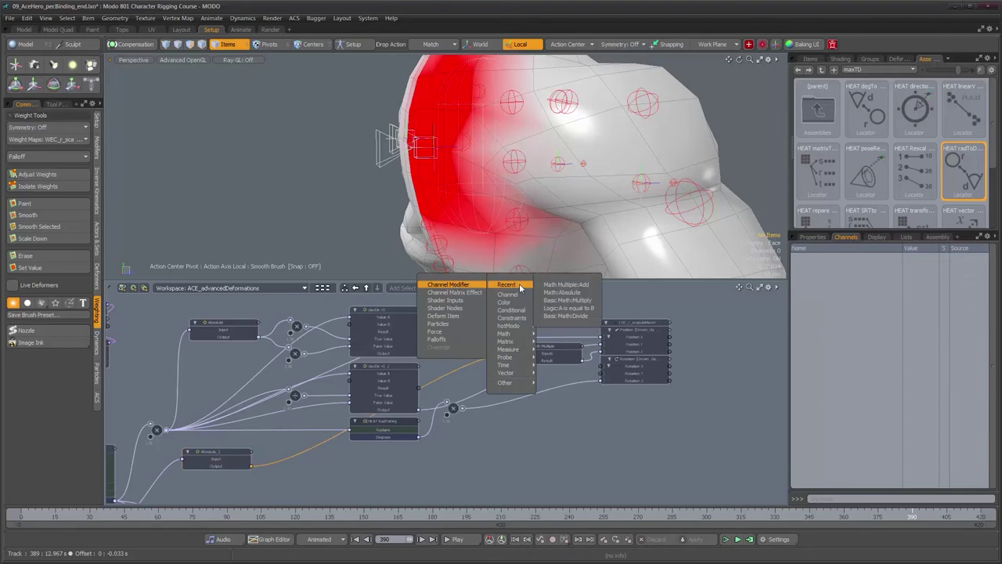
{"action": "left_click", "coordinate": [587, 302]}
{"action": "left_click_drag", "start_coordinate": [397, 461], "coordinate": [449, 472]}
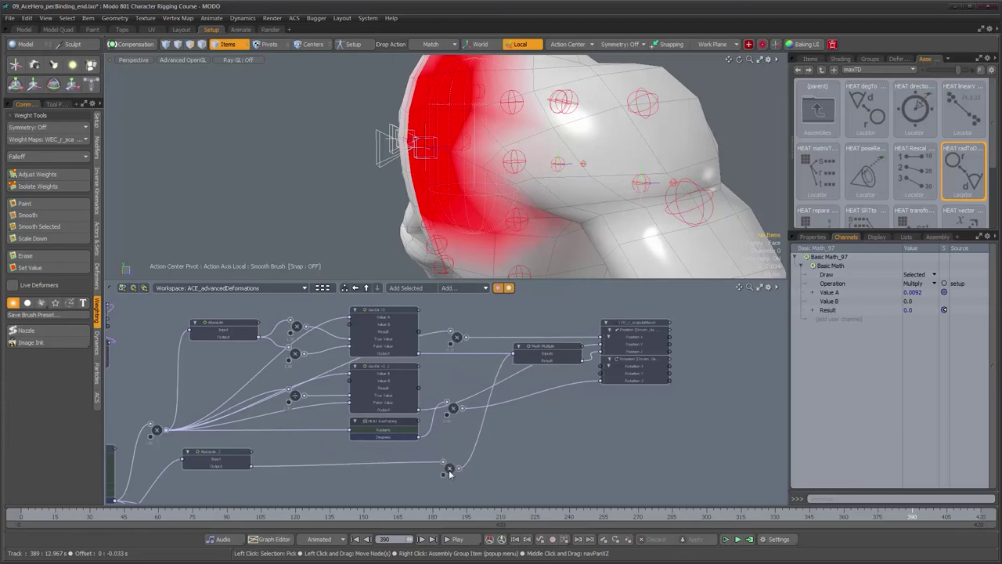
Step: Try 10, -2 and 4 as Value B of the multiply node after Absolute_2
{"action": "left_click", "coordinate": [920, 302]}
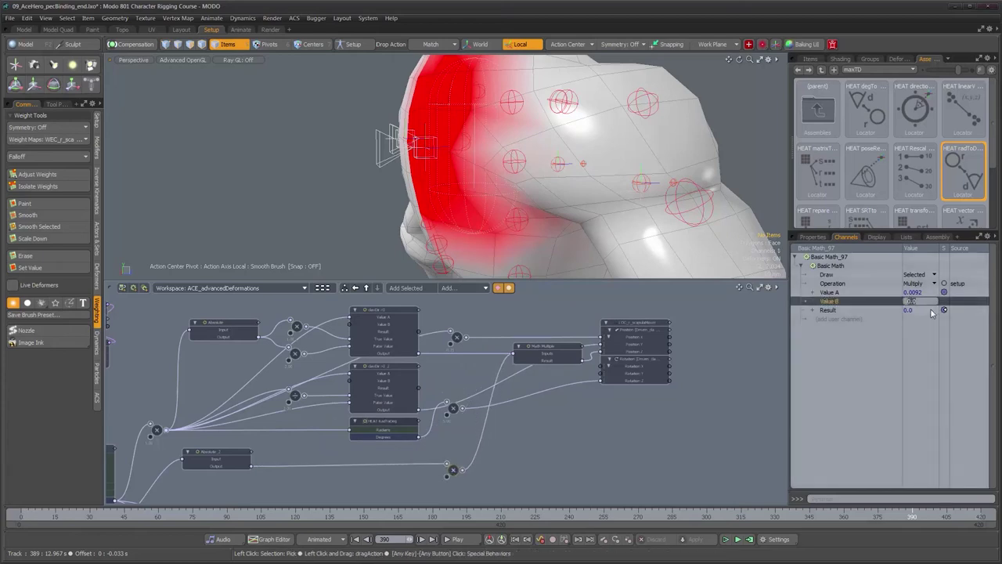
{"action": "type", "text": "10"}
{"action": "key", "text": "Return"}
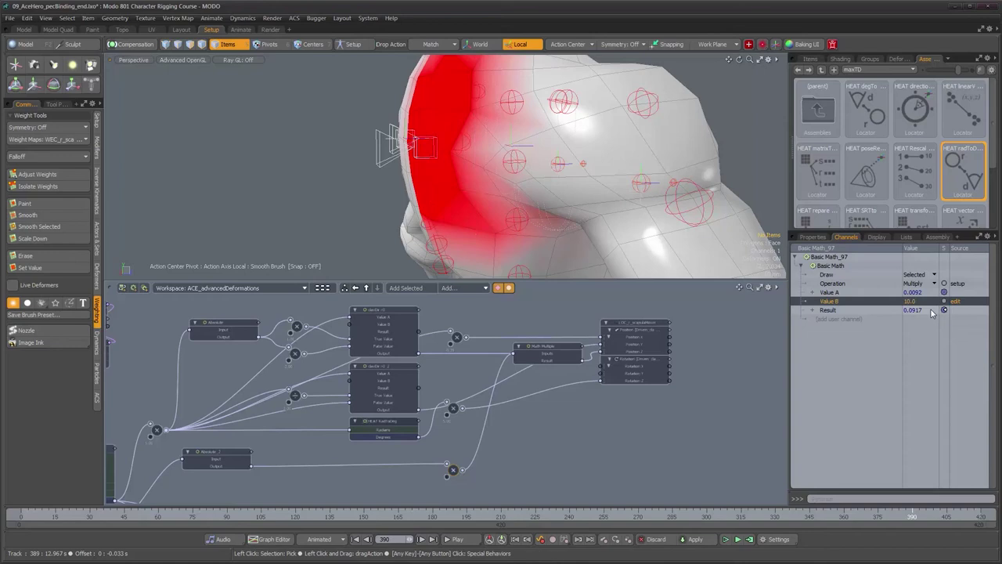
{"action": "left_click", "coordinate": [927, 305]}
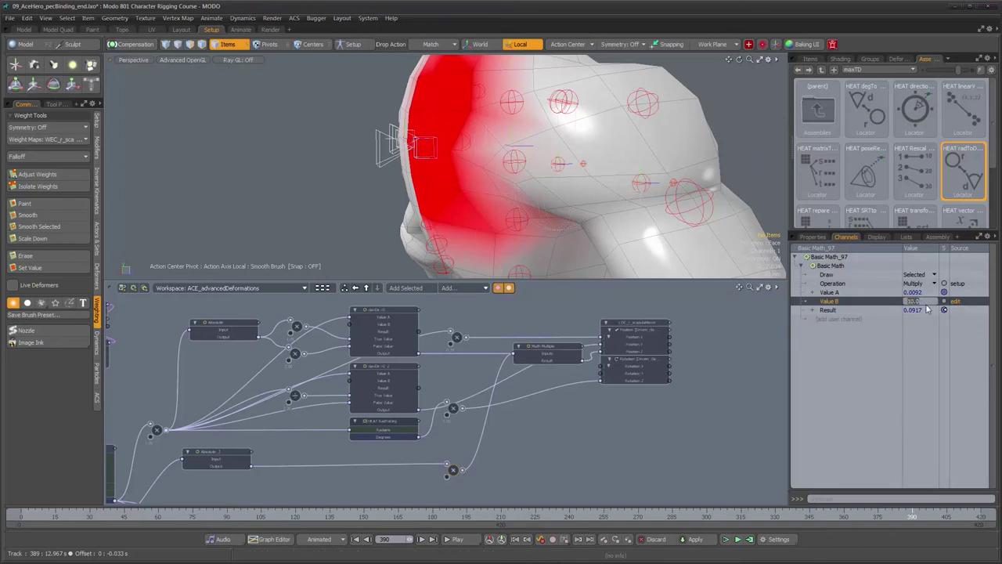
{"action": "type", "text": "-2"}
{"action": "key", "text": "Return"}
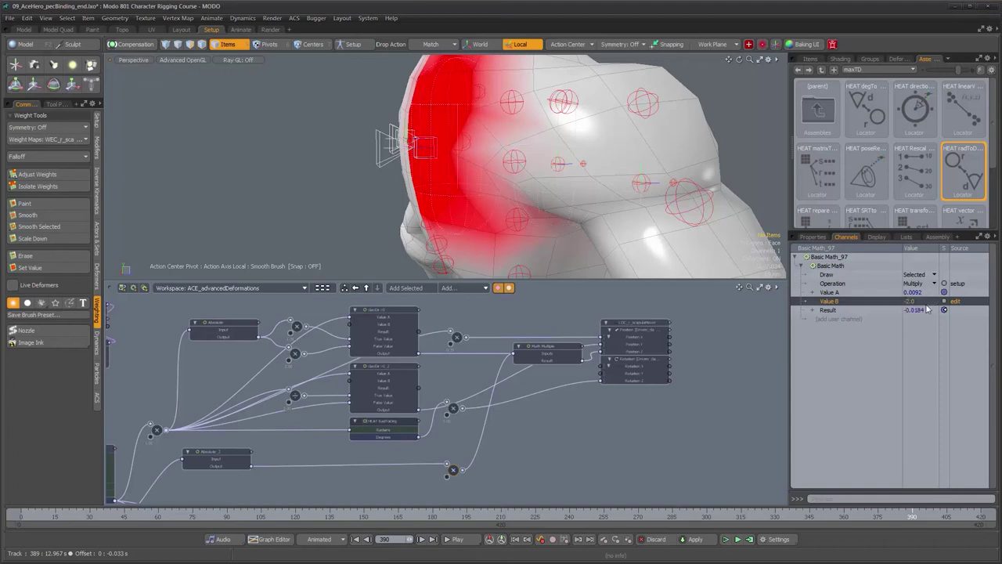
{"action": "left_click", "coordinate": [925, 304]}
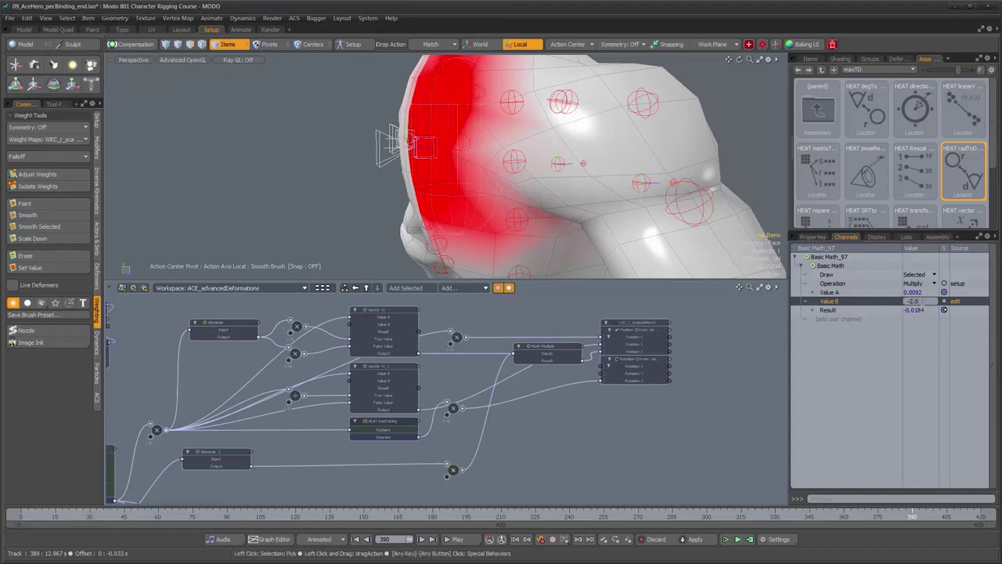
{"action": "key", "text": "Return"}
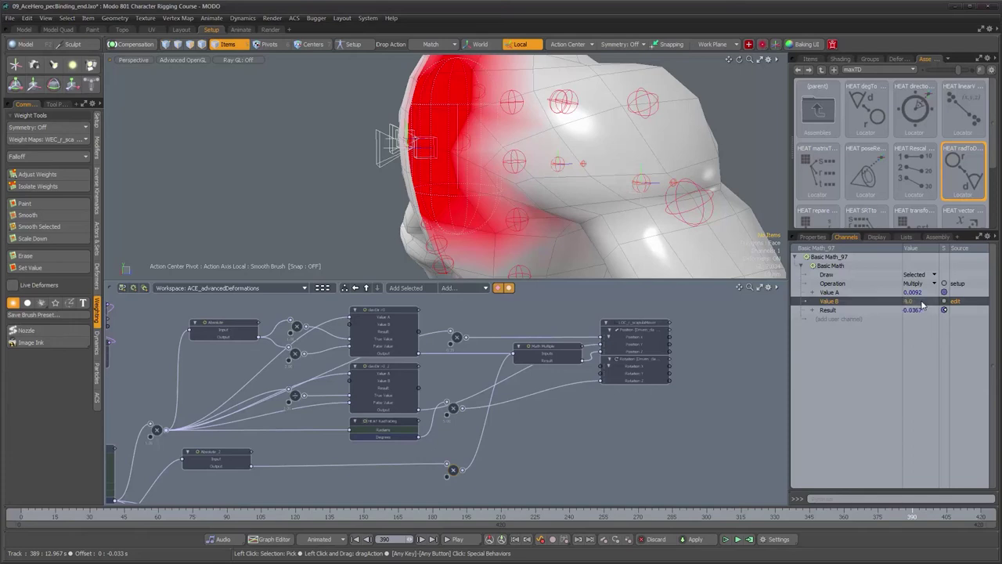
Step: Set Value B of the multiply node after Absolute_2 to -4 and check the scapula area from the back
{"action": "left_click", "coordinate": [914, 307]}
{"action": "left_click", "coordinate": [914, 304]}
{"action": "left_click", "coordinate": [915, 303]}
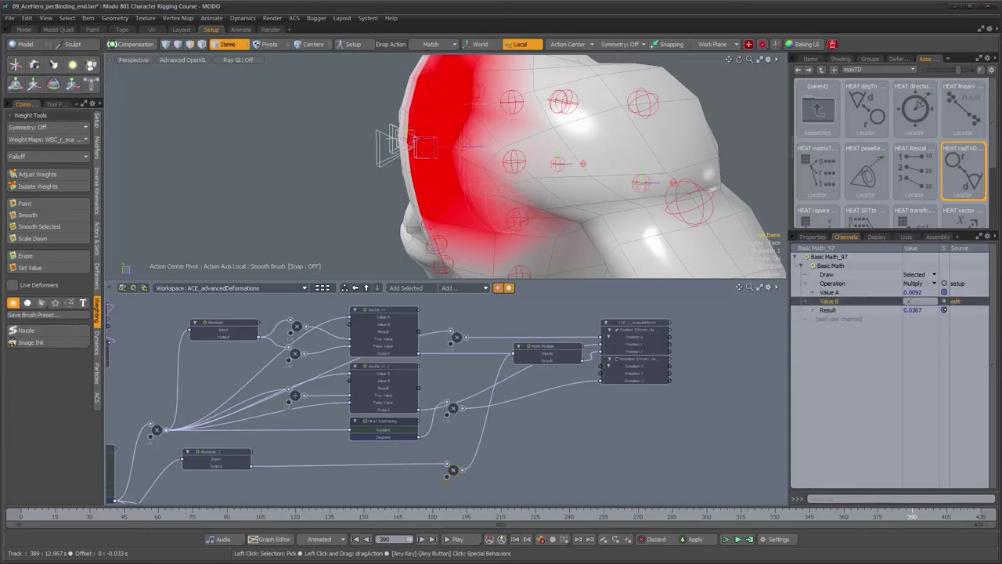
{"action": "key", "text": "Return"}
{"action": "left_click_drag", "start_coordinate": [354, 166], "coordinate": [392, 122], "text": "alt"}
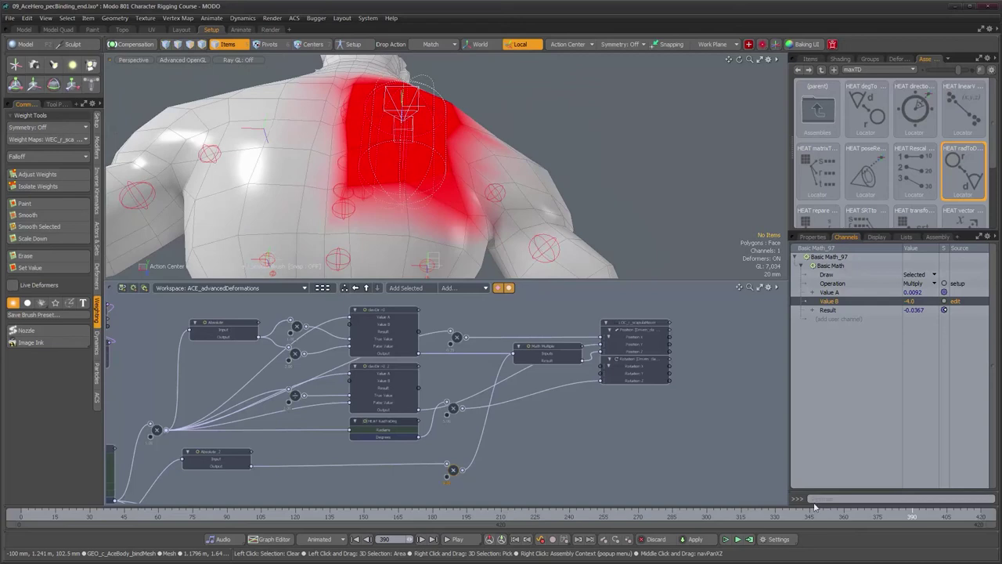
{"action": "mouse_move", "coordinate": [915, 516]}
{"action": "left_mouse_down"}
{"action": "mouse_move", "coordinate": [961, 516]}
{"action": "mouse_move", "coordinate": [911, 517]}
{"action": "left_mouse_up"}
{"action": "left_click_drag", "start_coordinate": [350, 122], "coordinate": [428, 198], "text": "alt"}
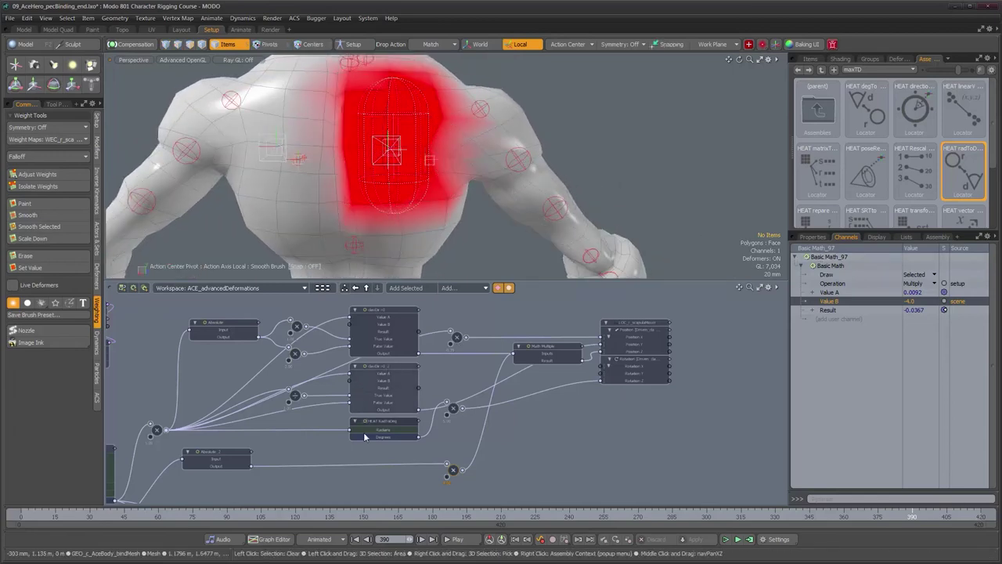
Step: Insert a second Math Multiple:Add node into the link feeding LOC_r_scapulaMover's Position X and place it above the existing one
{"action": "left_click", "coordinate": [569, 340]}
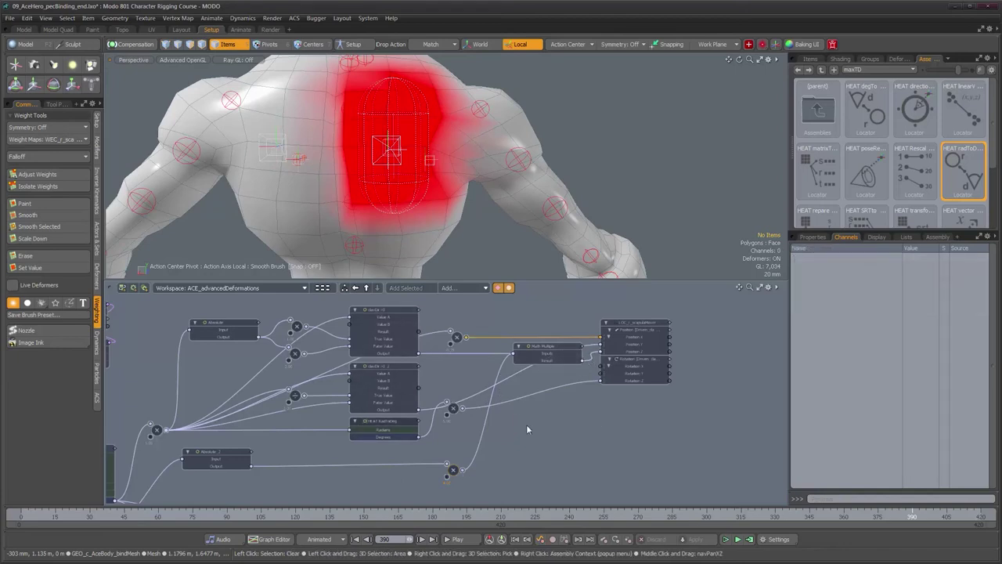
{"action": "left_click", "coordinate": [457, 287]}
{"action": "mouse_move", "coordinate": [533, 292]}
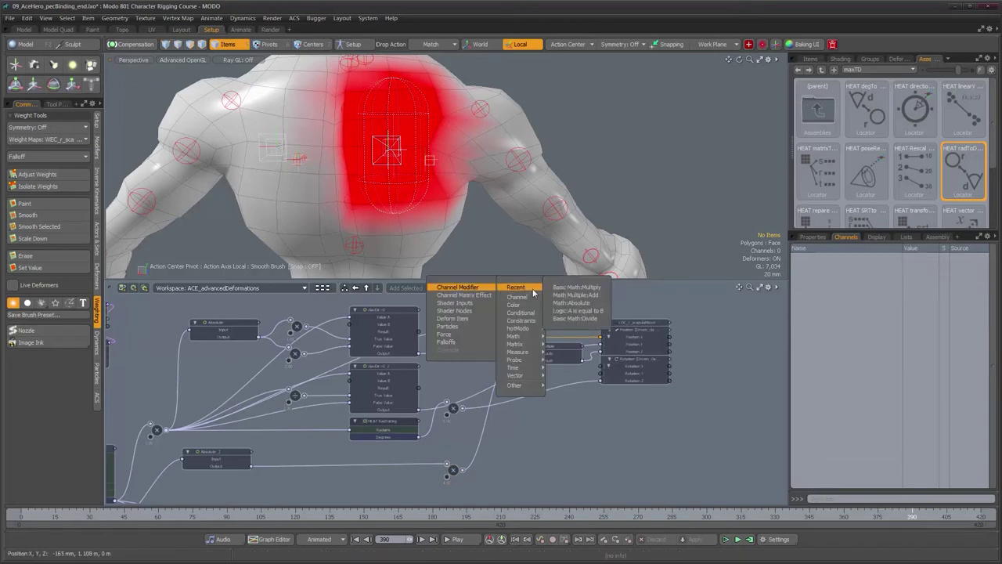
{"action": "left_click", "coordinate": [581, 296]}
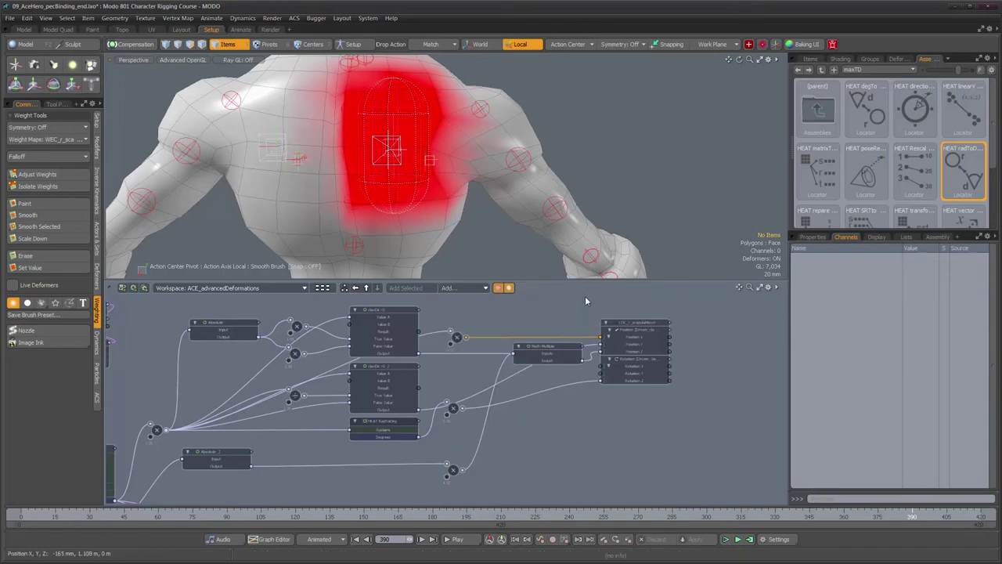
{"action": "left_click_drag", "start_coordinate": [565, 341], "coordinate": [565, 321]}
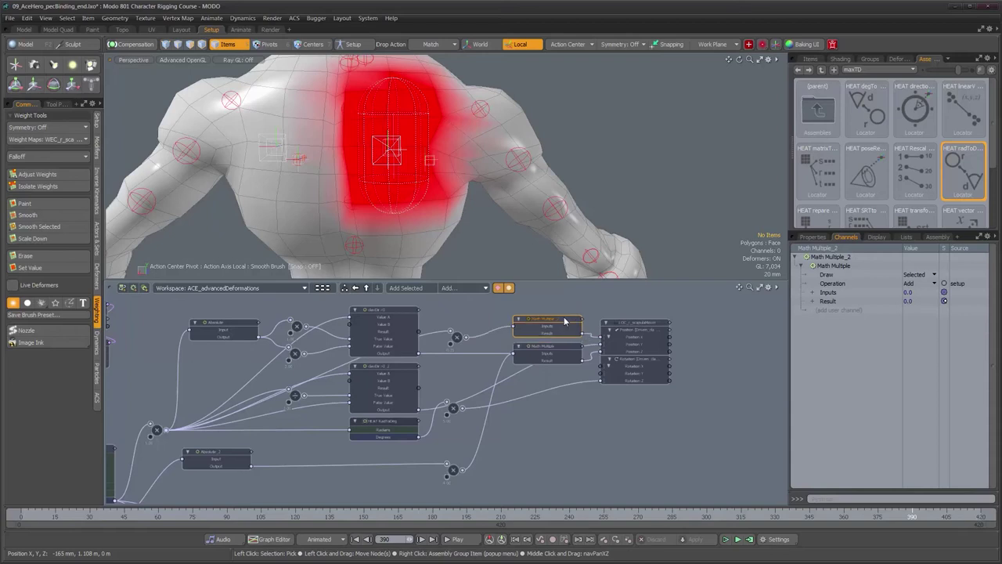
Step: Insert a Basic Math:Multiply node between the clavicle reader's East Value X and Absolute_2's Input, shifting Absolute_2 to make room
{"action": "middle_click_drag", "start_coordinate": [571, 412], "coordinate": [628, 378]}
{"action": "scroll", "coordinate": [592, 402], "scroll_direction": "down", "scroll_amount": 3}
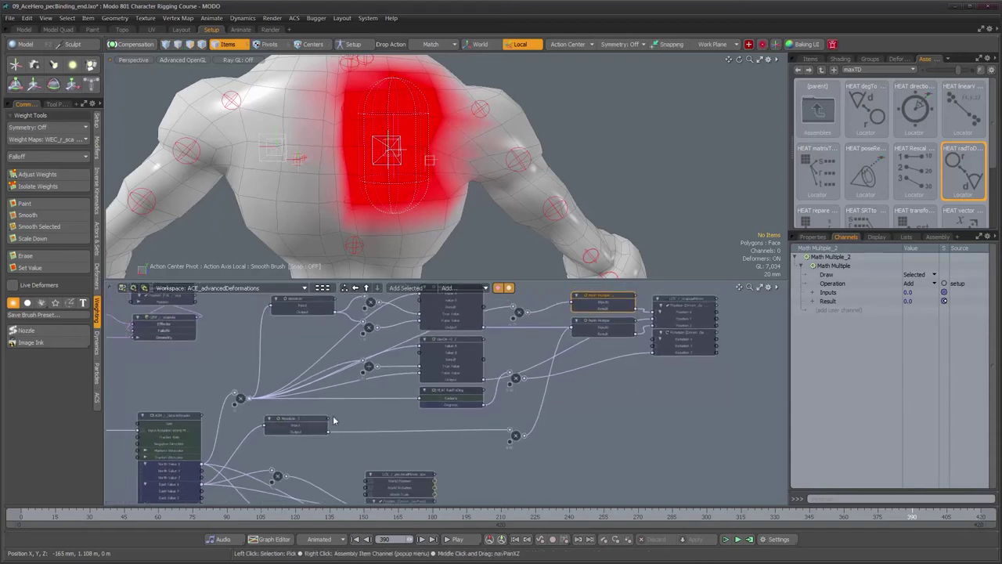
{"action": "left_click_drag", "start_coordinate": [348, 393], "coordinate": [330, 424], "text": "alt"}
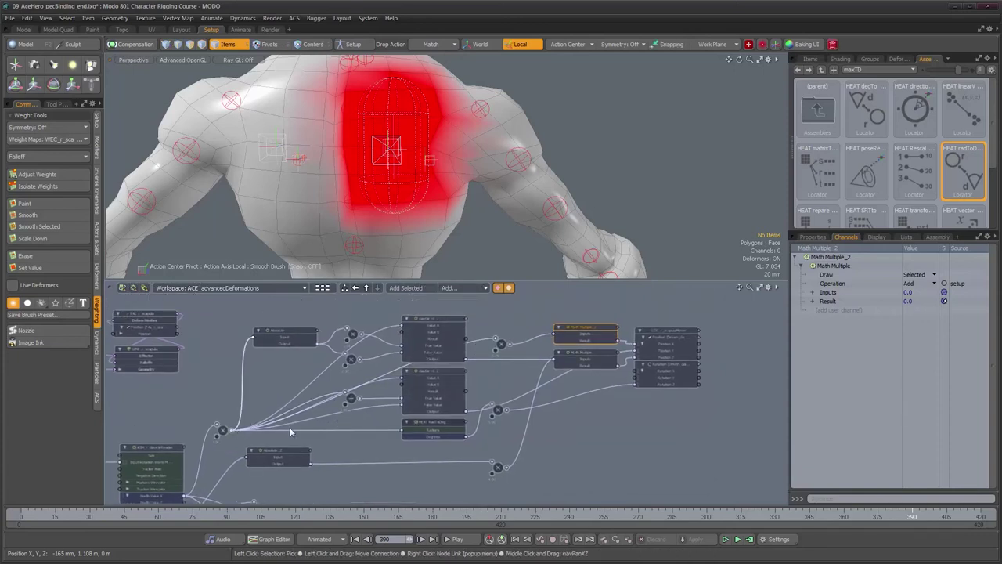
{"action": "scroll", "coordinate": [303, 417], "scroll_direction": "up", "scroll_amount": 2}
{"action": "left_click_drag", "start_coordinate": [304, 417], "coordinate": [339, 368], "text": "alt"}
{"action": "right_click_drag", "start_coordinate": [338, 368], "coordinate": [397, 399], "text": "alt"}
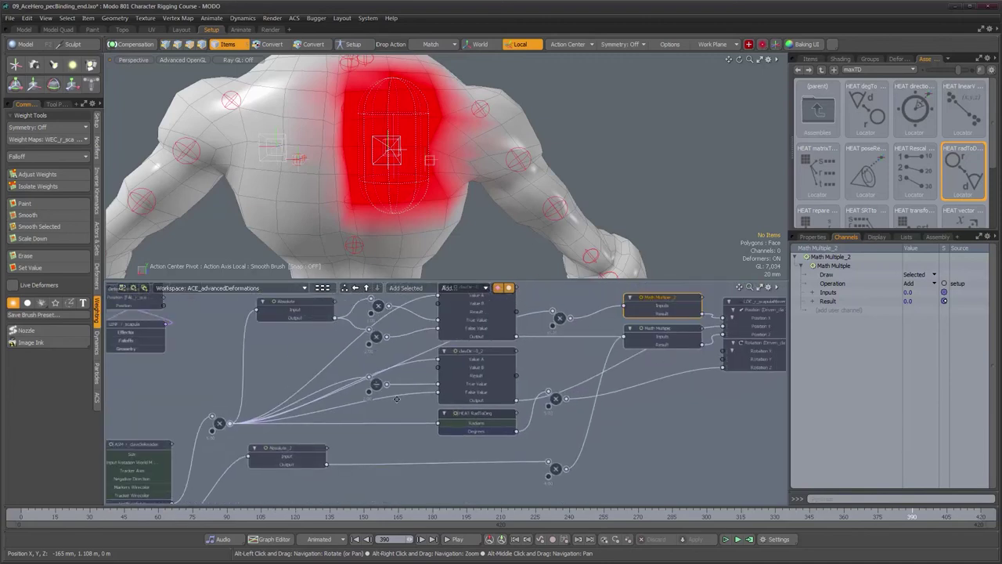
{"action": "left_click_drag", "start_coordinate": [362, 477], "coordinate": [457, 438], "text": "alt"}
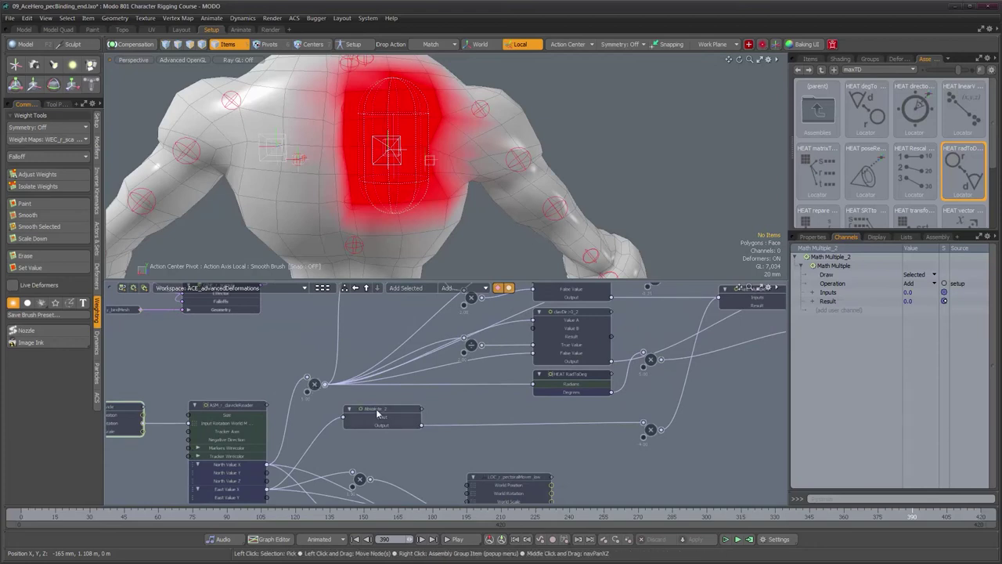
{"action": "left_click_drag", "start_coordinate": [377, 413], "coordinate": [415, 416]}
{"action": "left_click", "coordinate": [353, 432]}
{"action": "left_click", "coordinate": [448, 287]}
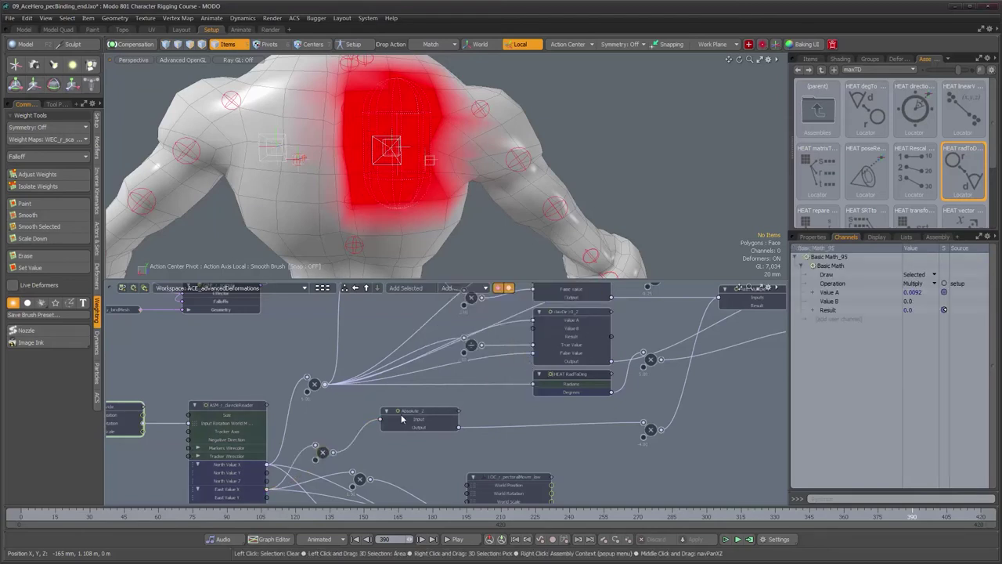
{"action": "left_click_drag", "start_coordinate": [321, 454], "coordinate": [317, 439]}
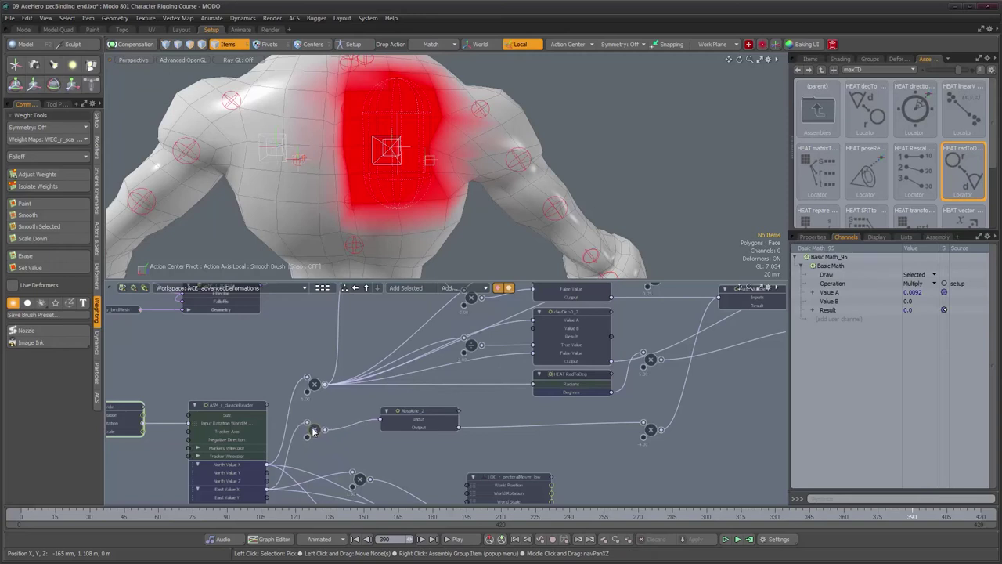
Step: Set Value B of the multiply node before Absolute_2 to 5 and check the scapula from the side
{"action": "left_click", "coordinate": [915, 302]}
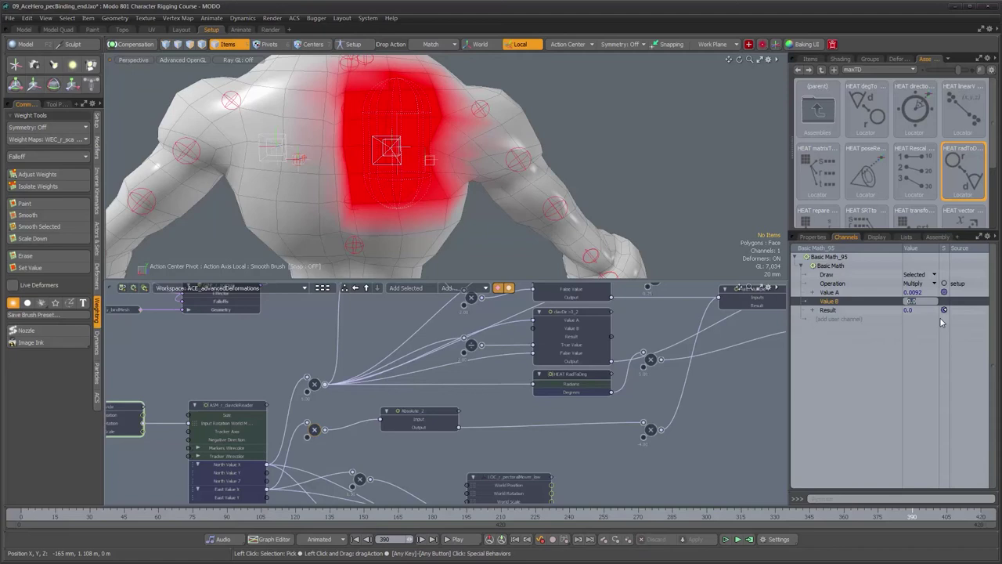
{"action": "type", "text": "5"}
{"action": "key", "text": "Return"}
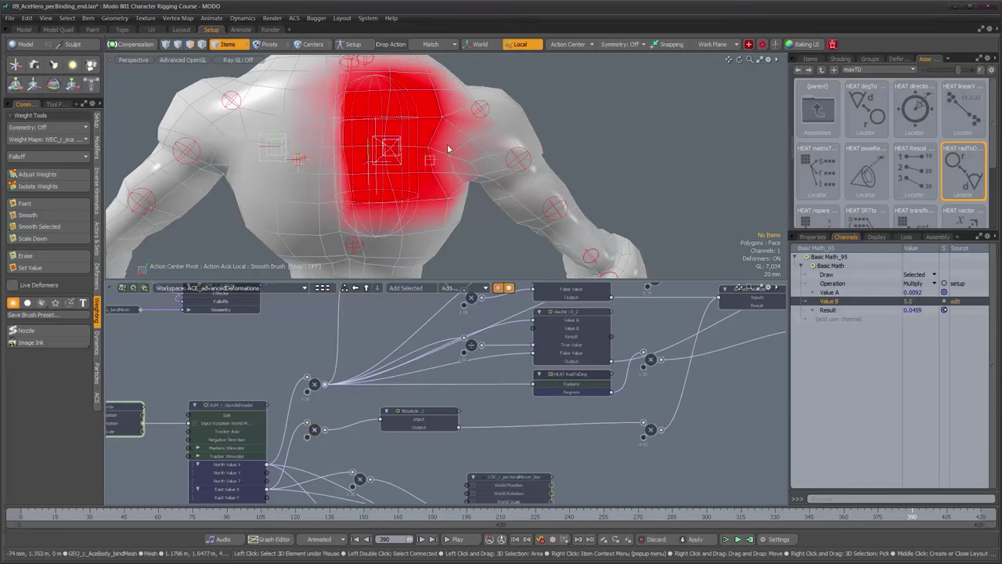
{"action": "left_click_drag", "start_coordinate": [448, 150], "coordinate": [352, 152], "text": "alt"}
Step: Set Value B of the multiply node after Absolute_2 to -1 and check the scapula from the back
{"action": "left_click", "coordinate": [651, 430]}
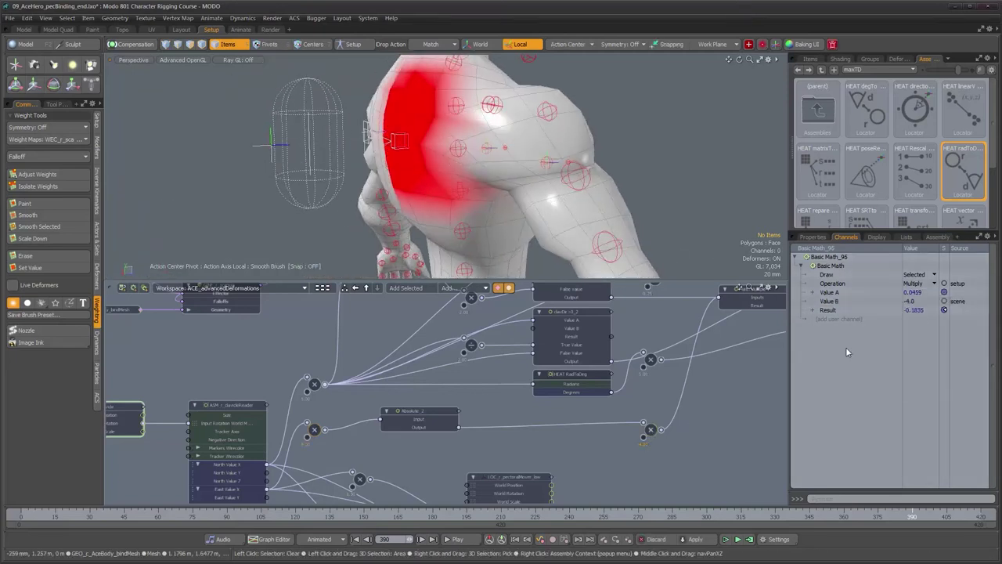
{"action": "type", "text": "-41"}
{"action": "key", "text": "Return"}
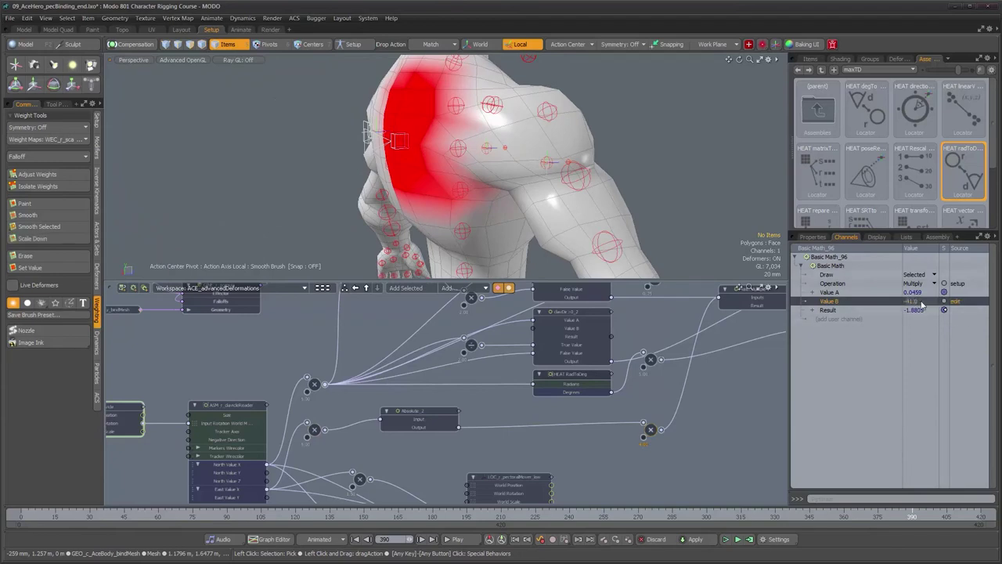
{"action": "type", "text": "-1"}
{"action": "key", "text": "Return"}
{"action": "left_click_drag", "start_coordinate": [410, 169], "coordinate": [520, 166], "text": "alt"}
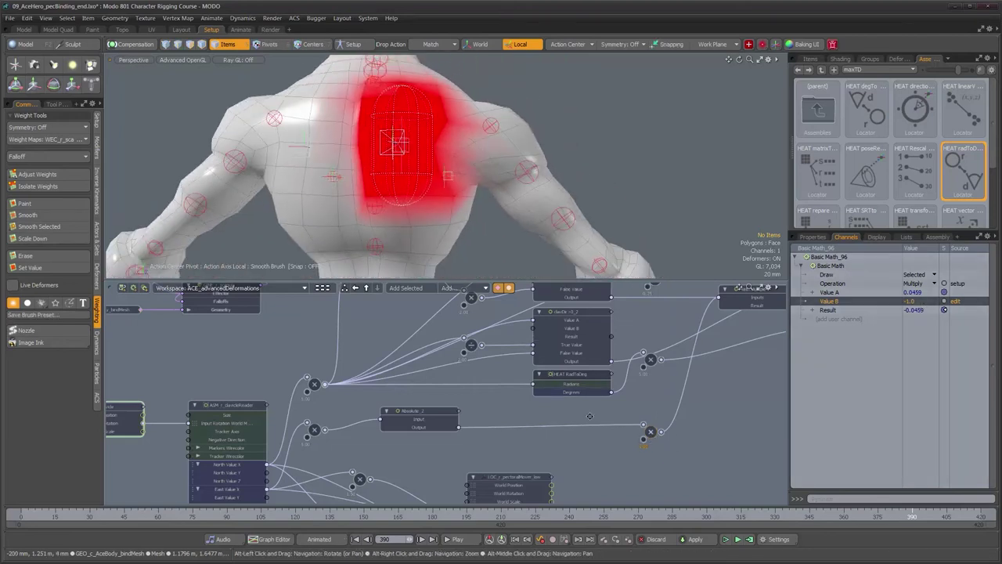
Step: Move Absolute_2 closer to its input multiply node and examine the links feeding the two Math Multiple nodes
{"action": "left_click_drag", "start_coordinate": [591, 416], "coordinate": [539, 422], "text": "alt"}
{"action": "left_click_drag", "start_coordinate": [380, 420], "coordinate": [356, 420]}
{"action": "left_click_drag", "start_coordinate": [468, 422], "coordinate": [431, 431], "text": "alt"}
{"action": "scroll", "coordinate": [405, 416], "scroll_direction": "down", "scroll_amount": 2}
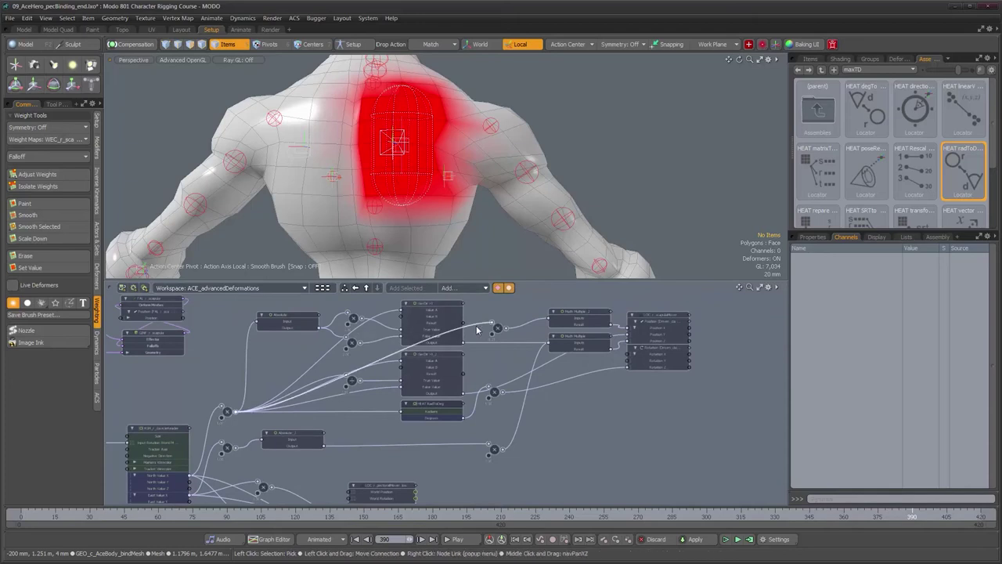
{"action": "mouse_move", "coordinate": [496, 346]}
{"action": "right_mouse_down", "text": "alt"}
{"action": "mouse_move", "coordinate": [524, 345]}
{"action": "mouse_move", "coordinate": [508, 347]}
{"action": "right_mouse_up", "text": "alt"}
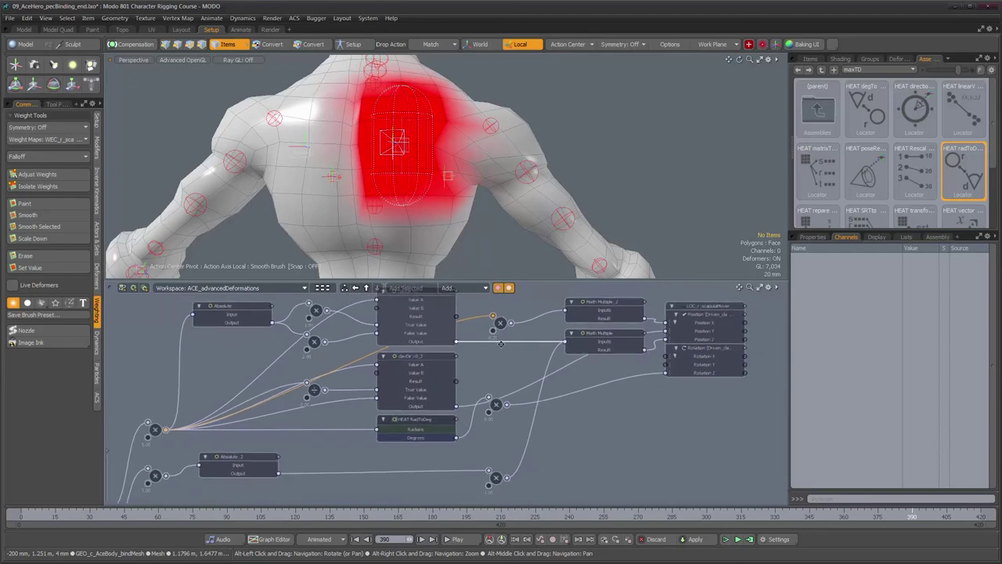
{"action": "middle_click_drag", "start_coordinate": [493, 384], "coordinate": [537, 380], "text": "alt"}
{"action": "left_click_drag", "start_coordinate": [421, 453], "coordinate": [414, 447], "text": "alt"}
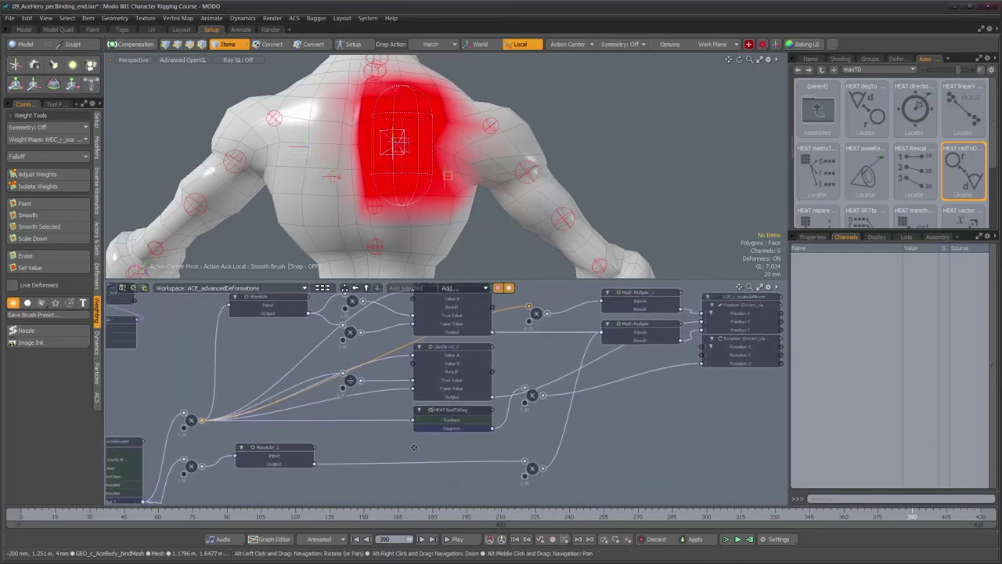
{"action": "left_click_drag", "start_coordinate": [512, 442], "coordinate": [486, 445], "text": "alt"}
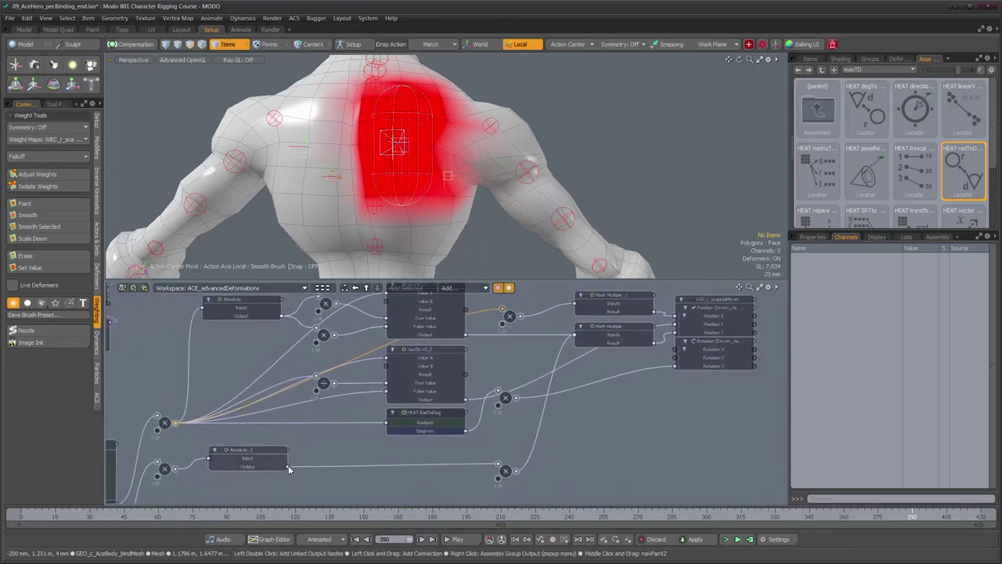
Step: Add a second Basic Math:Multiply node fed by Absolute_2's Output and set its Value B to 1
{"action": "mouse_move", "coordinate": [288, 469]}
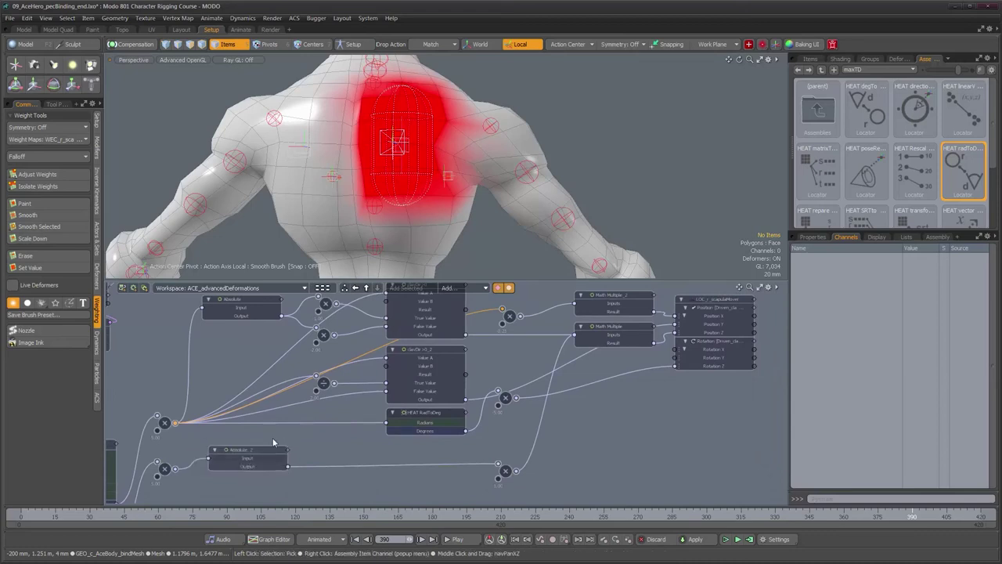
{"action": "left_click_drag", "start_coordinate": [338, 451], "coordinate": [397, 419], "text": "alt"}
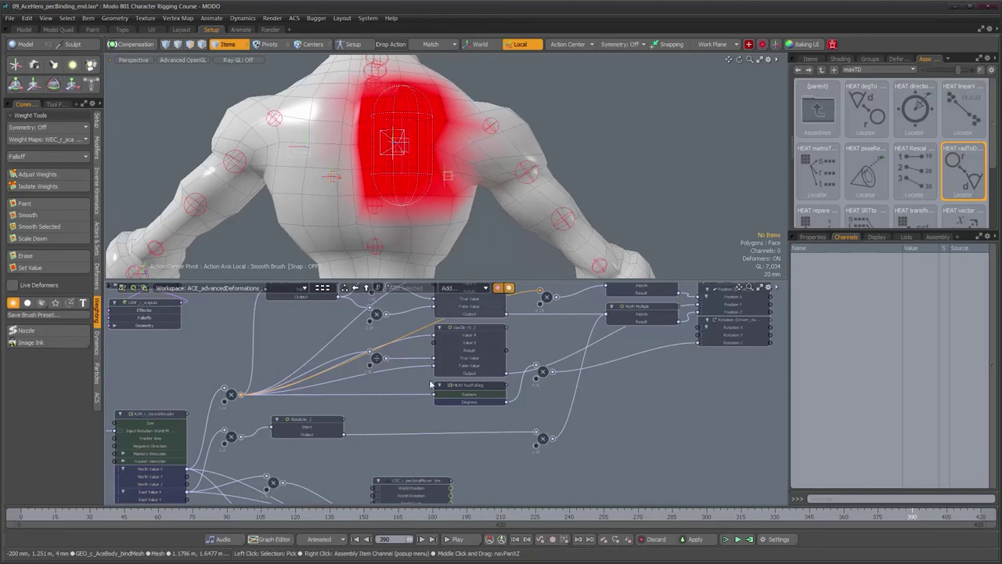
{"action": "left_click", "coordinate": [470, 290]}
{"action": "mouse_move", "coordinate": [526, 286]}
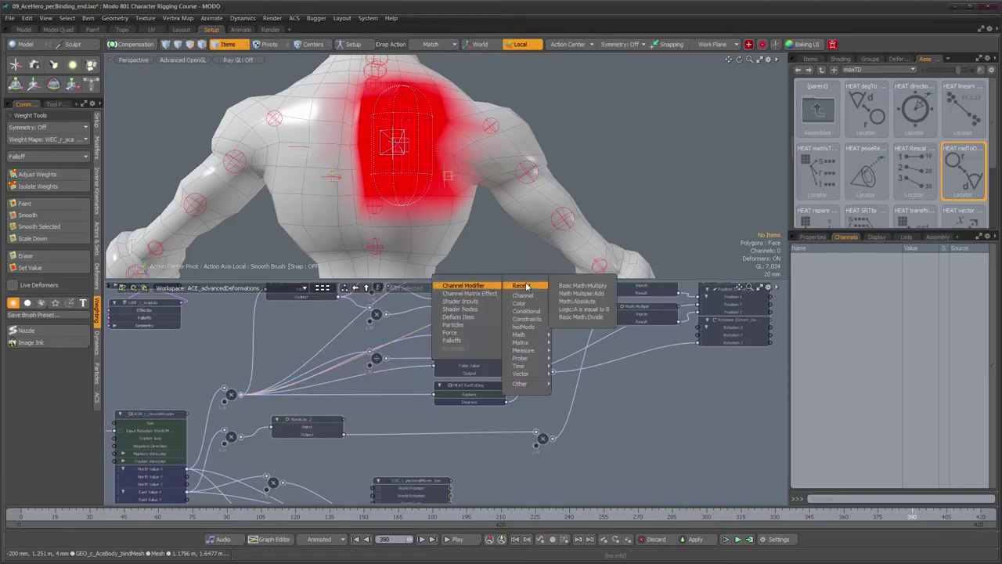
{"action": "left_click", "coordinate": [581, 286]}
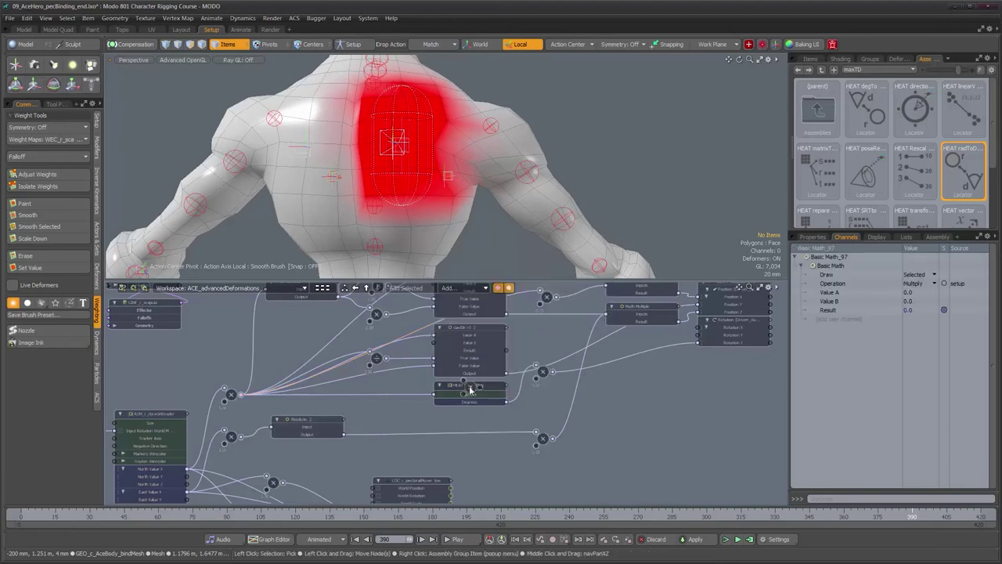
{"action": "left_click_drag", "start_coordinate": [464, 446], "coordinate": [460, 442]}
{"action": "left_click_drag", "start_coordinate": [592, 425], "coordinate": [527, 461], "text": "alt"}
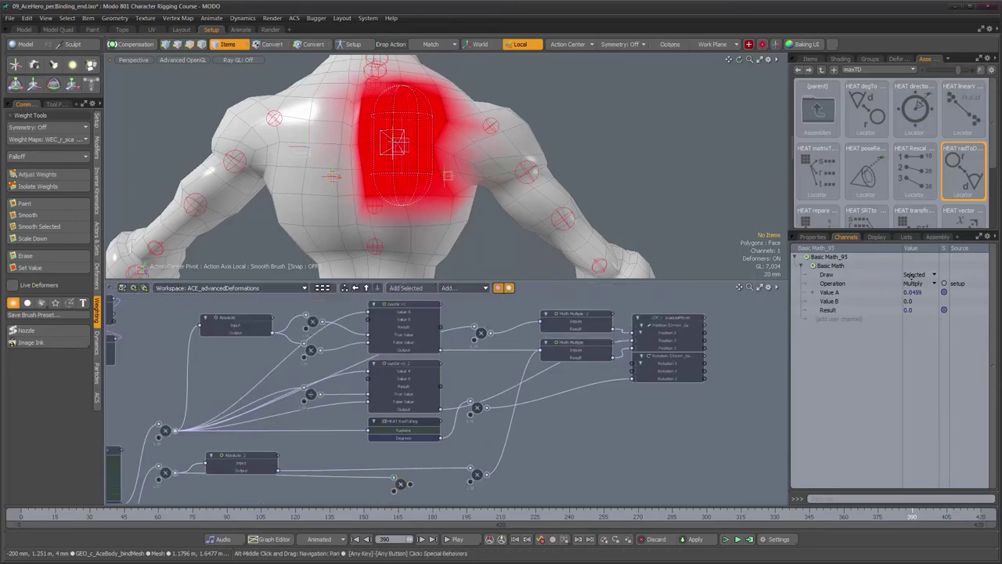
{"action": "left_click", "coordinate": [925, 300]}
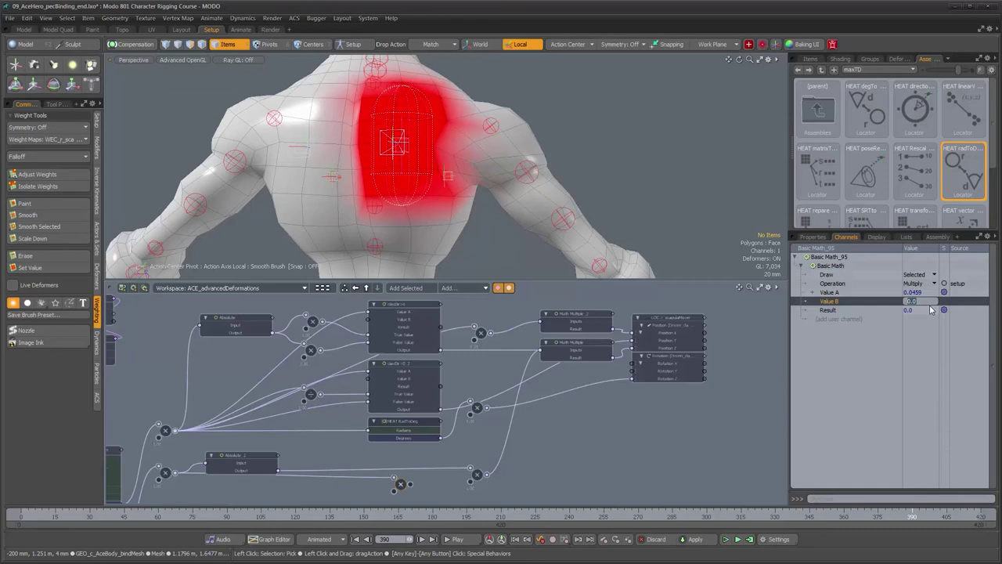
{"action": "scroll", "coordinate": [549, 399], "scroll_direction": "down", "scroll_amount": 1}
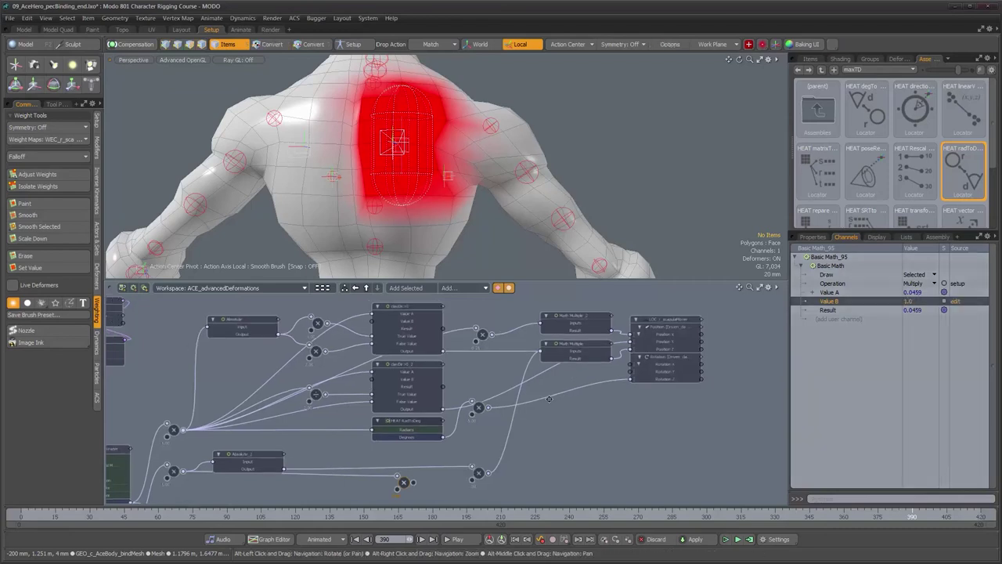
Step: Link the new multiply node's Result to Math Multiple_2's Inputs and stack the node above the other multiply node after Absolute_2
{"action": "left_click", "coordinate": [413, 481]}
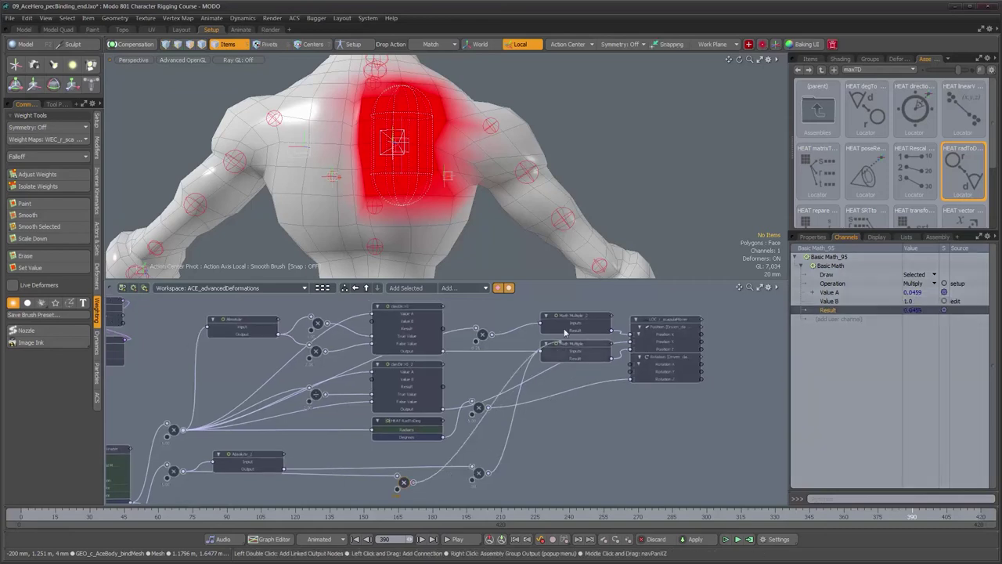
{"action": "left_click_drag", "start_coordinate": [566, 325], "coordinate": [567, 326]}
{"action": "left_click_drag", "start_coordinate": [411, 480], "coordinate": [478, 483]}
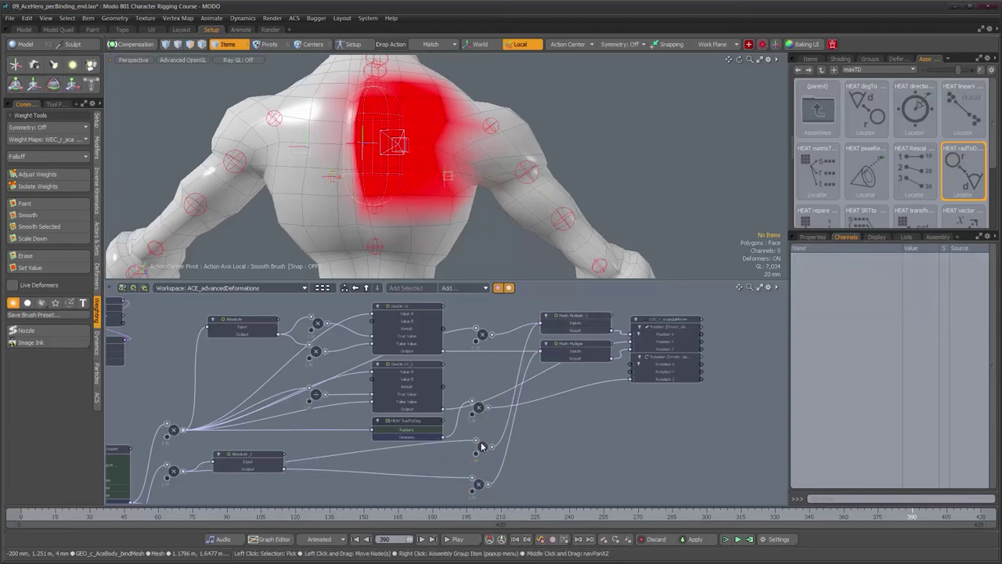
{"action": "left_click_drag", "start_coordinate": [482, 447], "coordinate": [484, 454]}
Step: Set Value B of the multiply node feeding Math Multiple_2 from Absolute_2 to -1 and check the scapula from the back
{"action": "left_click", "coordinate": [482, 459]}
{"action": "double_click", "coordinate": [920, 304]}
{"action": "type", "text": "-1"}
{"action": "key", "text": "Return"}
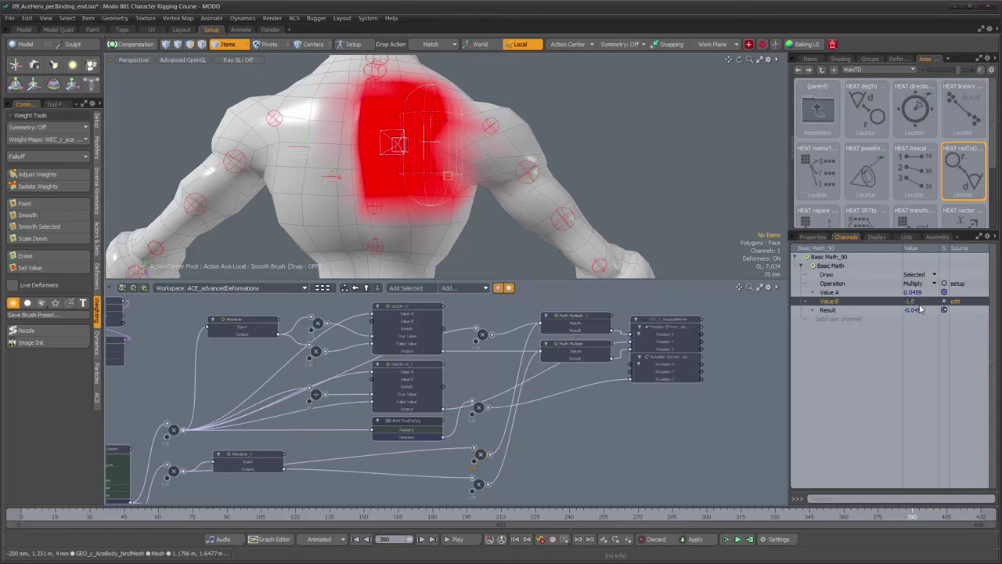
{"action": "left_click_drag", "start_coordinate": [589, 167], "coordinate": [470, 164], "text": "alt"}
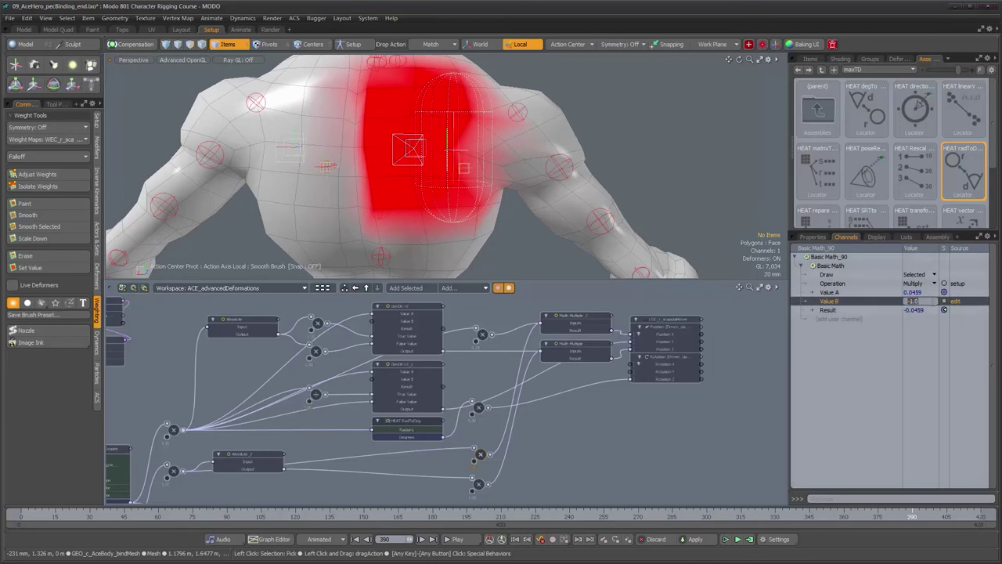
Step: Set Value B of the multiply node between Absolute_2 and Math Multiple_2 to -0.75 and check the falloff's placement
{"action": "type", "text": "-.75"}
{"action": "key", "text": "Return"}
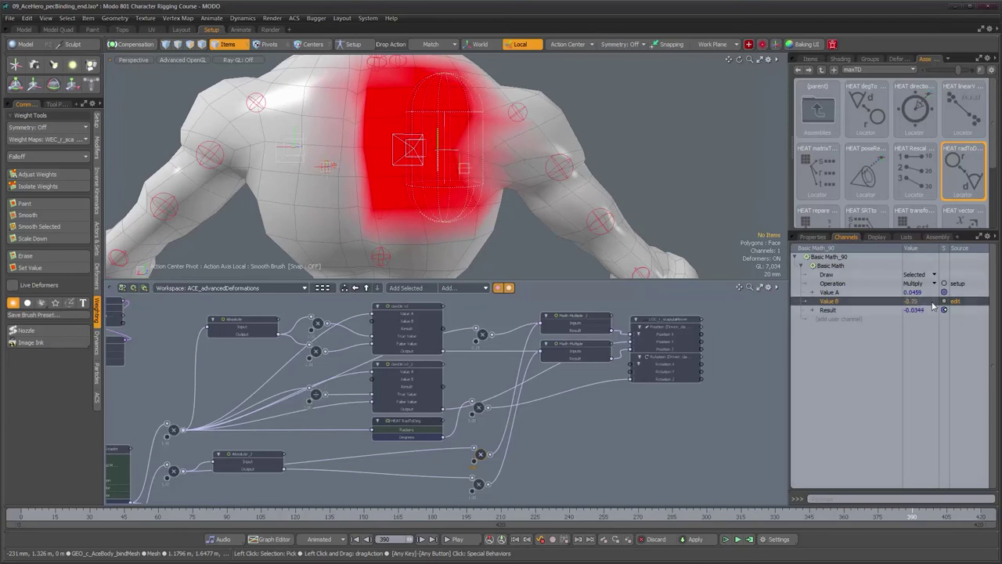
{"action": "mouse_move", "coordinate": [463, 158]}
{"action": "left_mouse_down", "text": "alt"}
{"action": "mouse_move", "coordinate": [484, 159]}
{"action": "mouse_move", "coordinate": [445, 144]}
{"action": "mouse_move", "coordinate": [454, 103]}
{"action": "mouse_move", "coordinate": [568, 190]}
{"action": "mouse_move", "coordinate": [462, 165]}
{"action": "left_mouse_up", "text": "alt"}
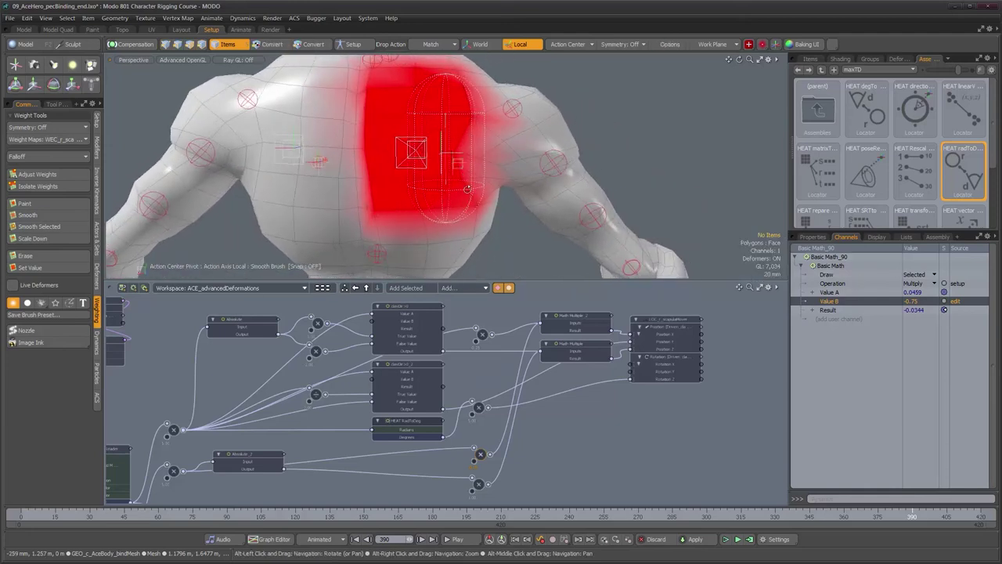
Step: Move the LOC_r_scapulaMover node and both Math Multiple nodes farther from the multiply nodes to make room
{"action": "left_click_drag", "start_coordinate": [676, 324], "coordinate": [730, 328]}
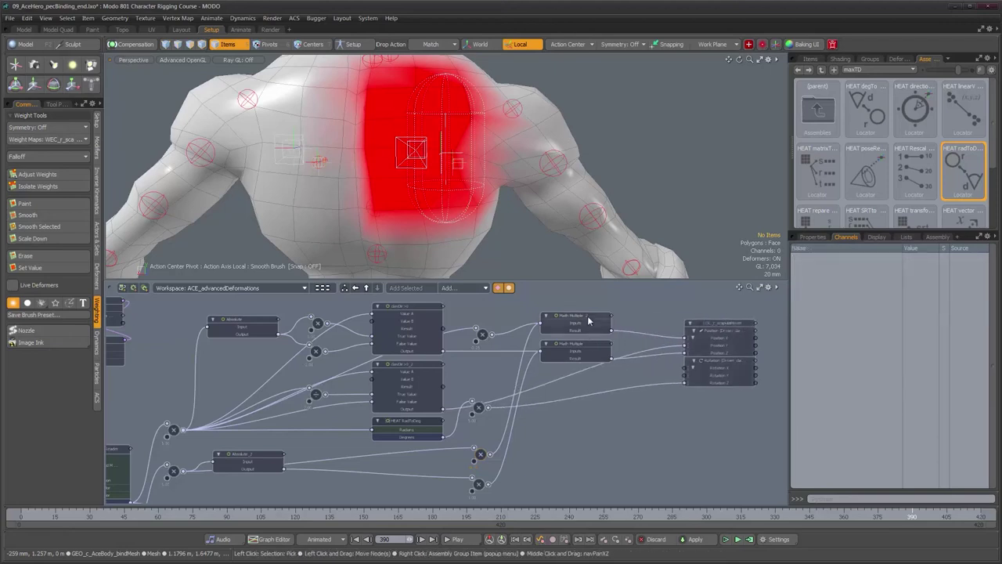
{"action": "left_click_drag", "start_coordinate": [608, 320], "coordinate": [653, 306]}
{"action": "left_click_drag", "start_coordinate": [597, 348], "coordinate": [643, 334]}
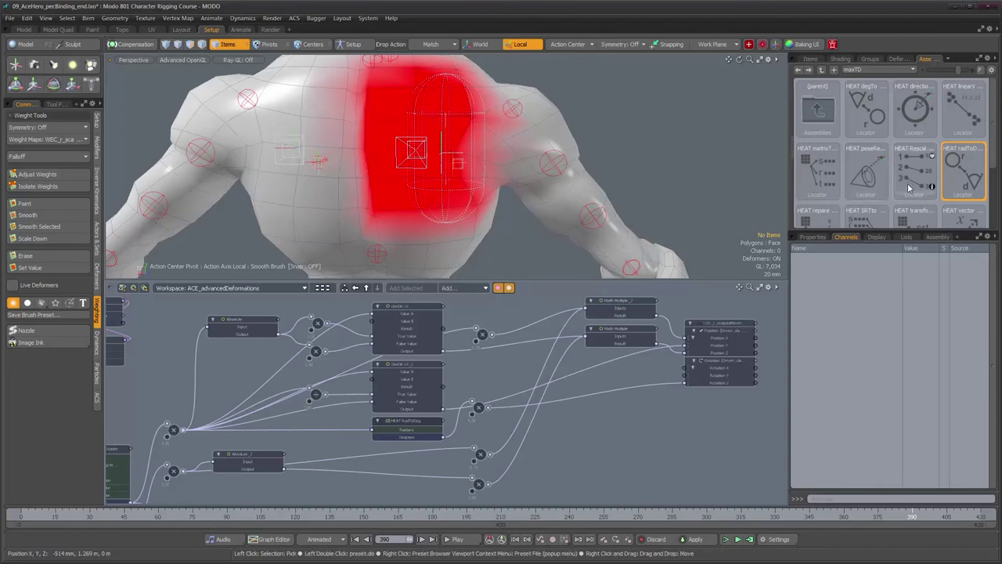
Step: Select LOC_r_scapulaMover and activate the Rotate tool to examine its rotation axes on the back
{"action": "left_click", "coordinate": [811, 59]}
{"action": "scroll", "coordinate": [895, 163], "scroll_direction": "up", "scroll_amount": 1}
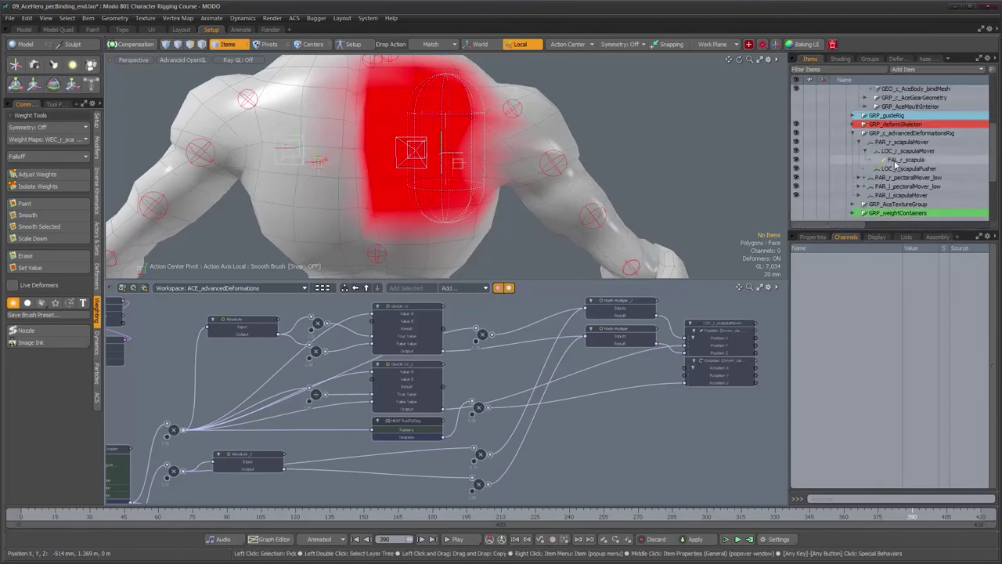
{"action": "left_click", "coordinate": [909, 151]}
{"action": "key", "text": "e"}
{"action": "left_click_drag", "start_coordinate": [479, 179], "coordinate": [488, 194], "text": "alt"}
{"action": "key", "text": "q"}
Step: Insert a Math Multiple:Add node on the link driving the scapula mover's Rotation Z and place it below the other Math Multiple nodes
{"action": "left_click", "coordinate": [662, 396]}
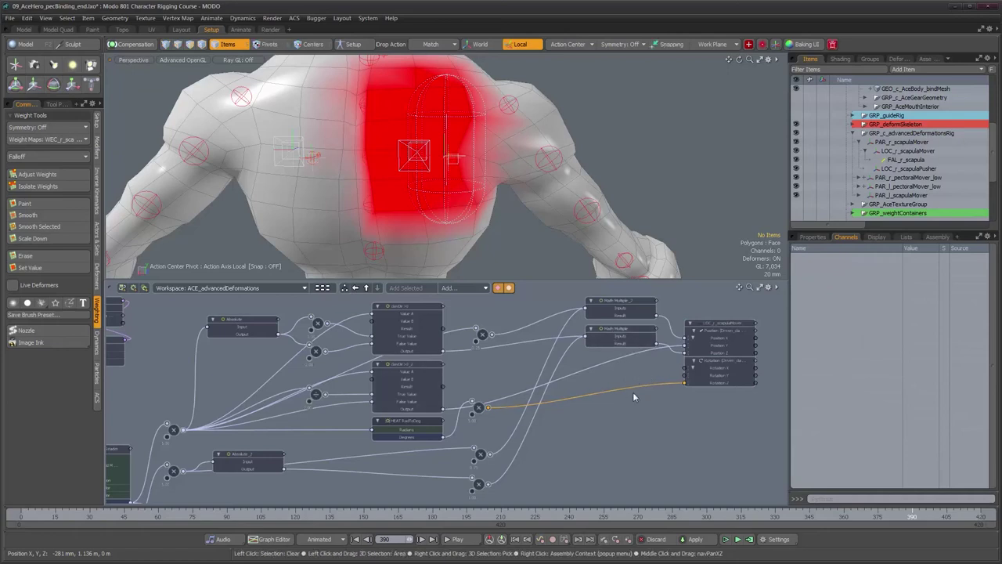
{"action": "left_click", "coordinate": [474, 288]}
{"action": "mouse_move", "coordinate": [546, 291]}
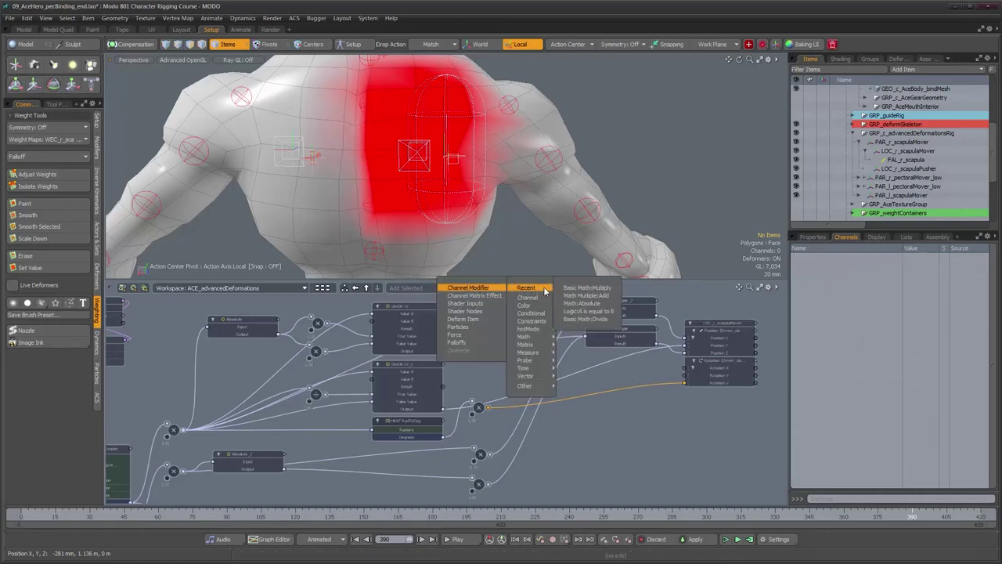
{"action": "left_click", "coordinate": [586, 296]}
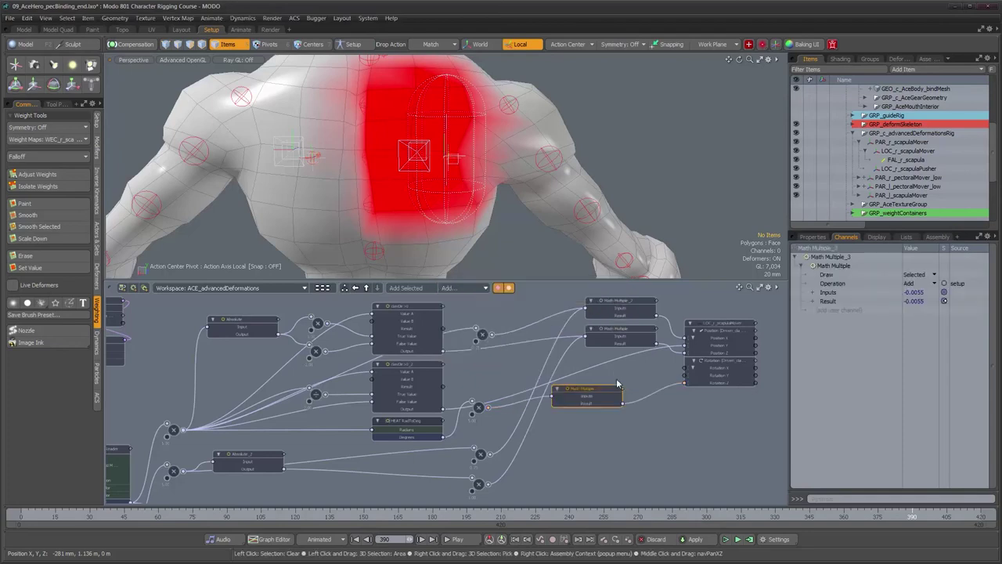
{"action": "left_click_drag", "start_coordinate": [606, 391], "coordinate": [636, 381]}
{"action": "left_click_drag", "start_coordinate": [642, 415], "coordinate": [637, 363], "text": "alt"}
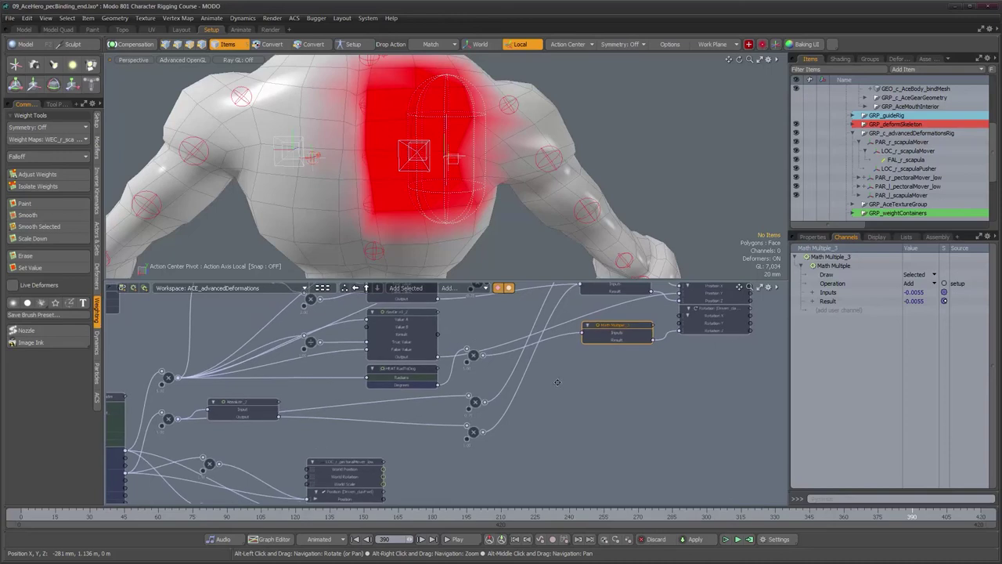
{"action": "right_click_drag", "start_coordinate": [557, 382], "coordinate": [569, 384], "text": "alt"}
{"action": "left_click_drag", "start_coordinate": [533, 407], "coordinate": [553, 415], "text": "alt"}
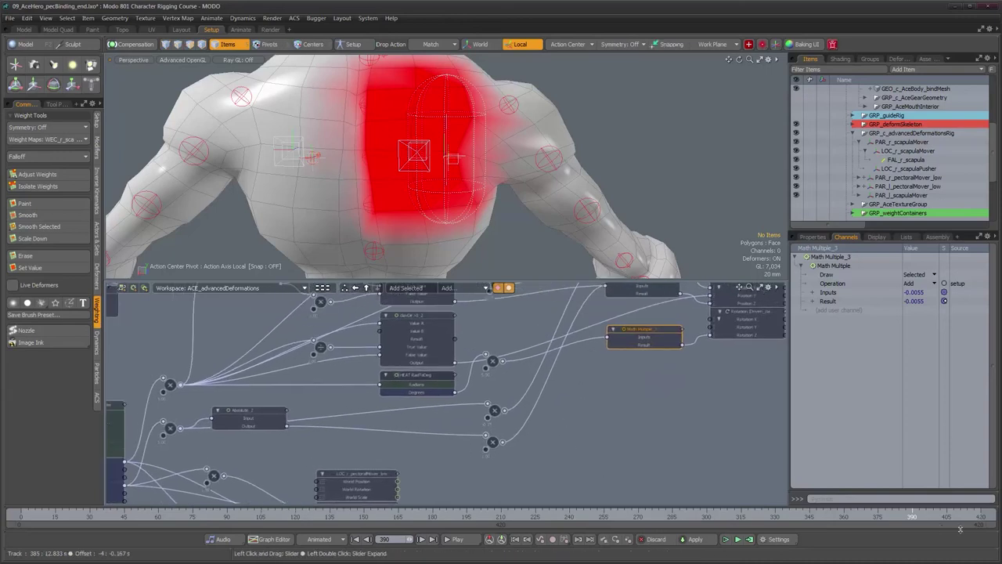
{"action": "left_click_drag", "start_coordinate": [918, 517], "coordinate": [909, 517]}
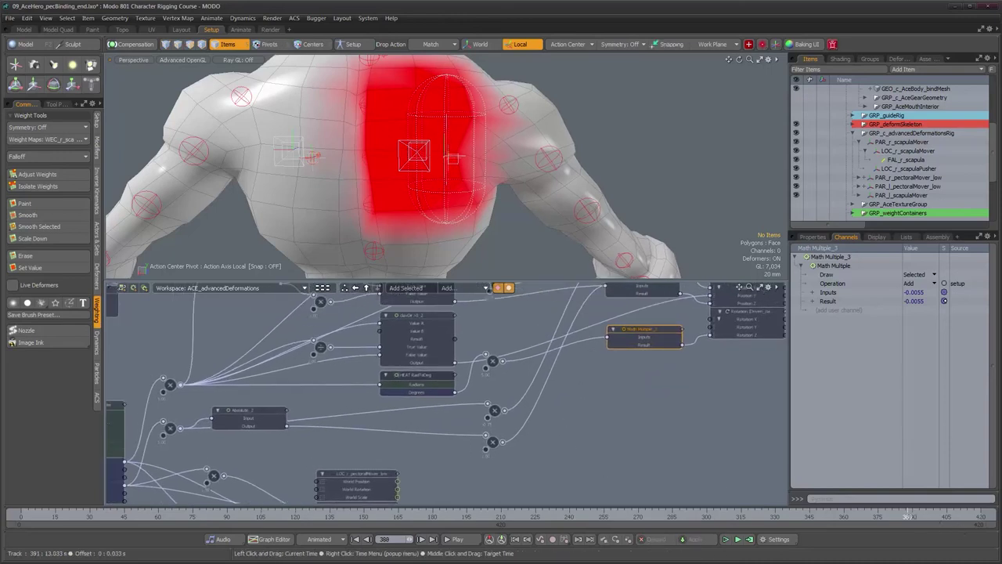
{"action": "left_click", "coordinate": [914, 517]}
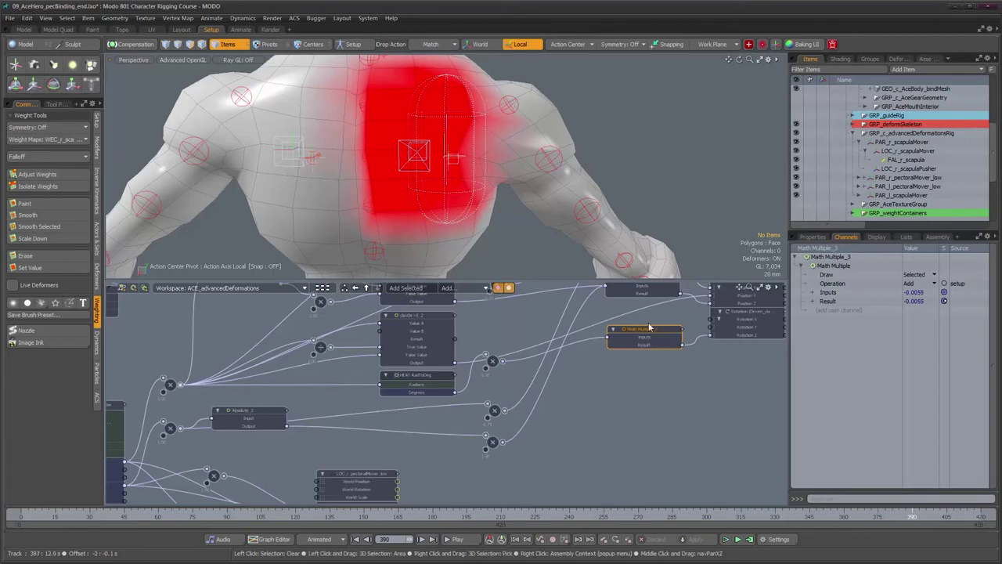
{"action": "left_click_drag", "start_coordinate": [611, 407], "coordinate": [547, 432], "text": "alt"}
{"action": "right_click_drag", "start_coordinate": [547, 431], "coordinate": [541, 427], "text": "alt"}
{"action": "middle_click_drag", "start_coordinate": [545, 423], "coordinate": [601, 394], "text": "alt"}
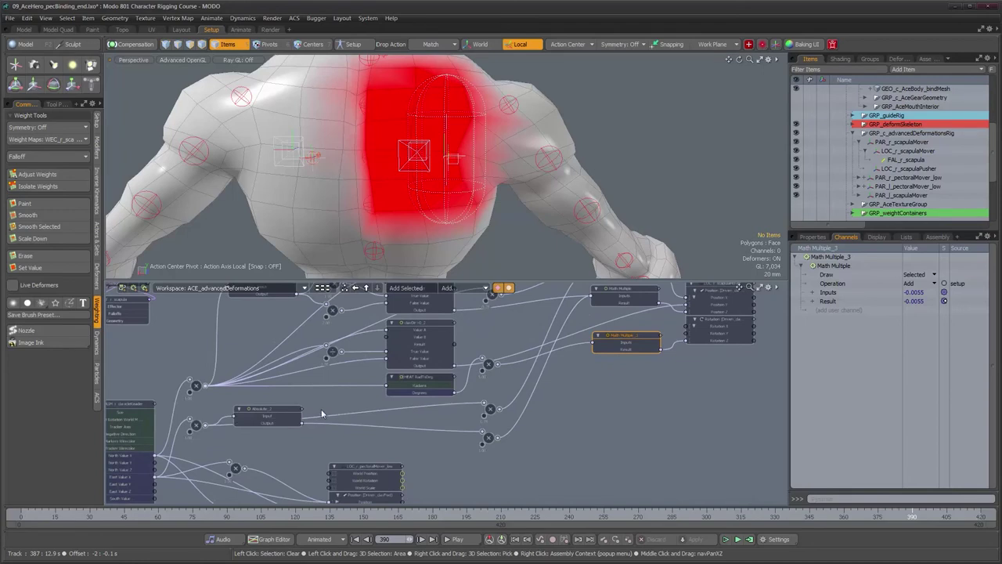
Step: Try adding the HEAT radToDeg preset fed by the multiply node before Absolute_2, and delete it again
{"action": "left_click_drag", "start_coordinate": [195, 427], "coordinate": [199, 439]}
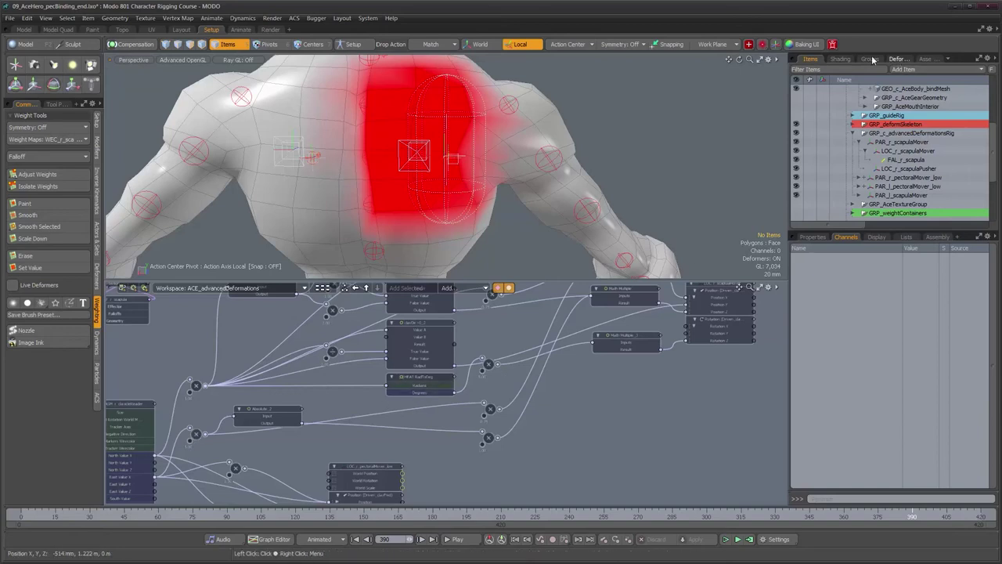
{"action": "left_click", "coordinate": [924, 59]}
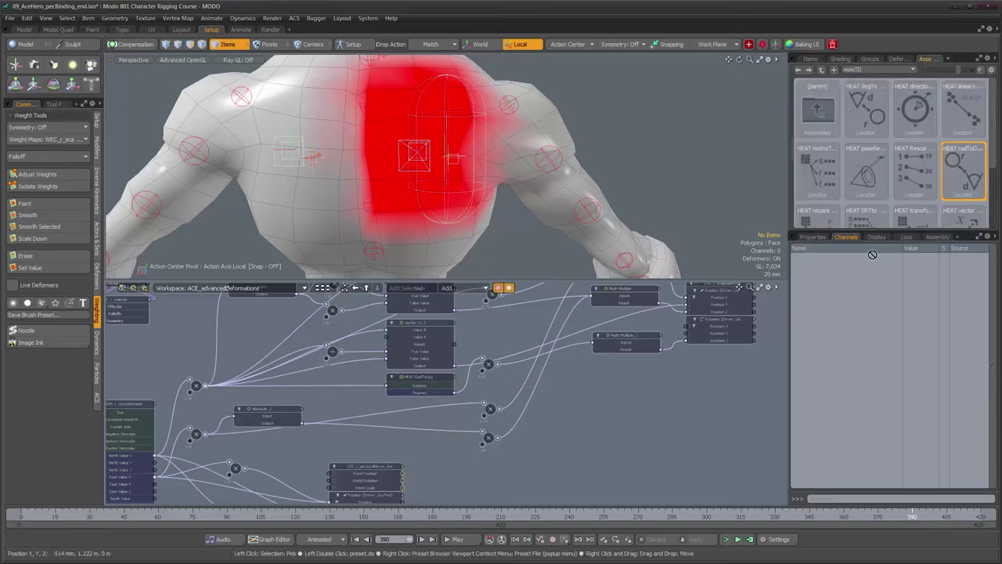
{"action": "left_click_drag", "start_coordinate": [626, 425], "coordinate": [626, 424]}
{"action": "left_click_drag", "start_coordinate": [513, 424], "coordinate": [447, 397]}
{"action": "scroll", "coordinate": [317, 392], "scroll_direction": "up", "scroll_amount": 1}
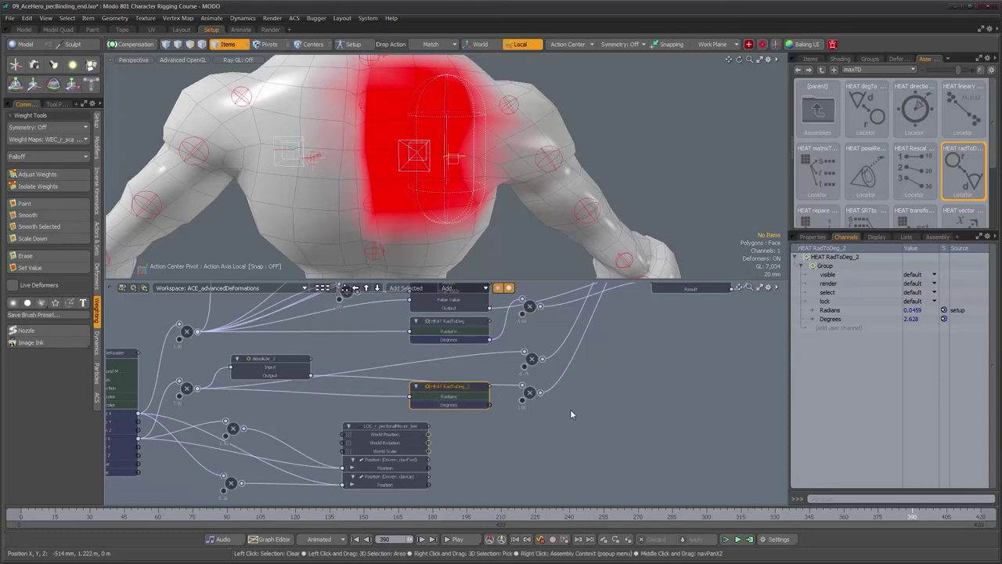
{"action": "left_click_drag", "start_coordinate": [608, 394], "coordinate": [545, 423], "text": "alt"}
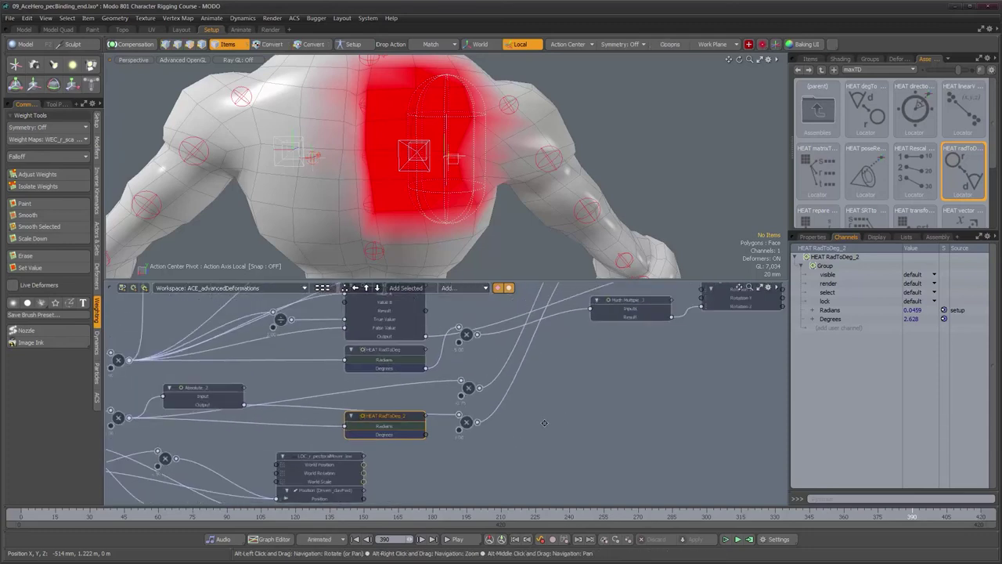
{"action": "left_click", "coordinate": [448, 452]}
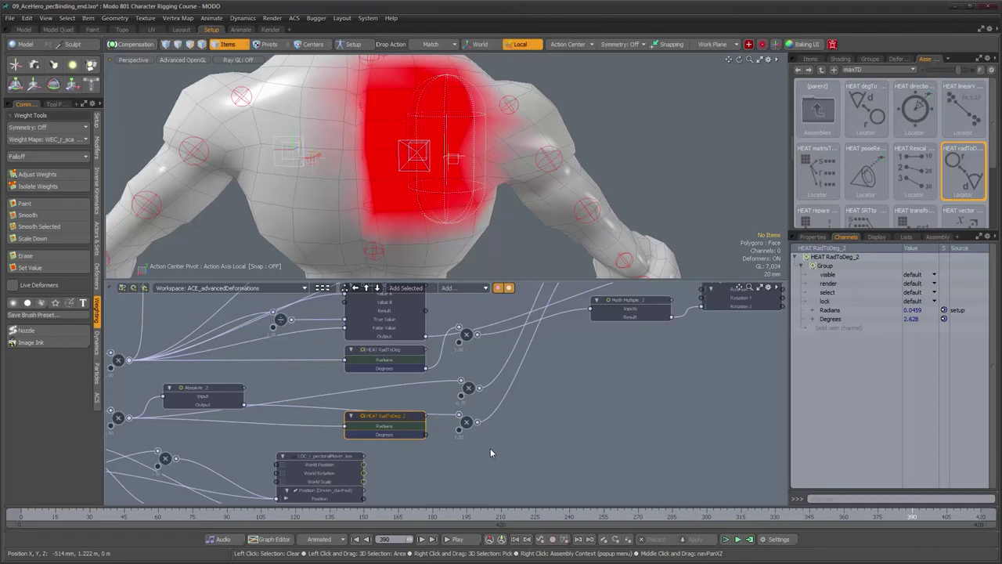
{"action": "key", "text": "Delete"}
Step: Create an instance of the existing HEAT RadToDeg node and delete the extra multiply node attached to its Radians
{"action": "left_click", "coordinate": [402, 360]}
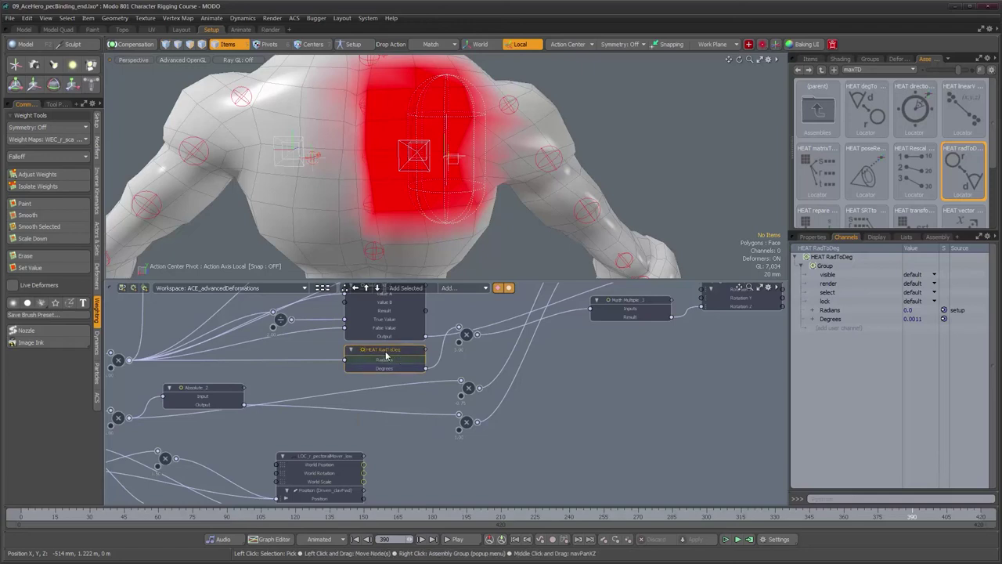
{"action": "right_click", "coordinate": [387, 357]}
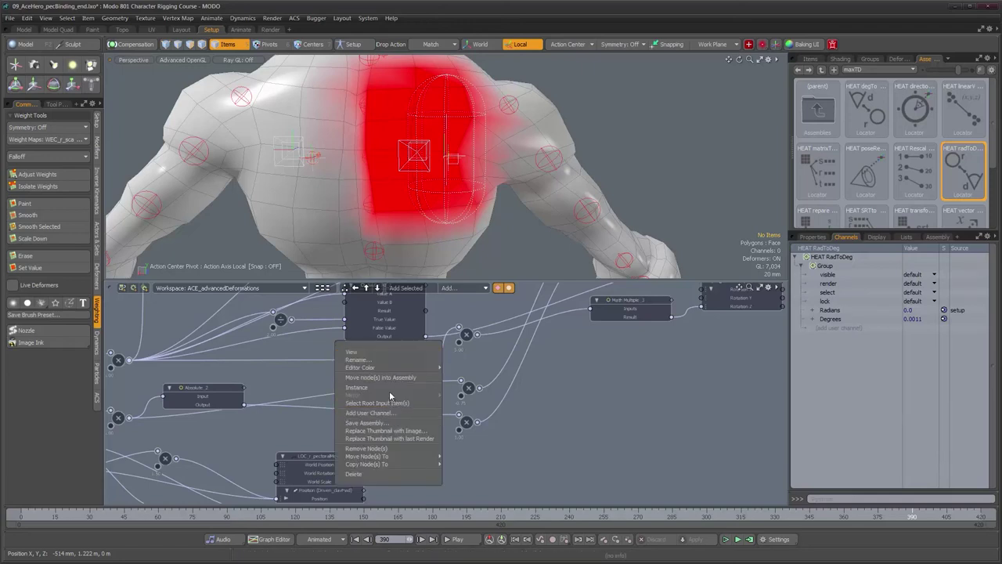
{"action": "left_click", "coordinate": [389, 389]}
{"action": "left_click_drag", "start_coordinate": [405, 368], "coordinate": [597, 422]}
{"action": "middle_click_drag", "start_coordinate": [641, 474], "coordinate": [736, 469]}
{"action": "left_click", "coordinate": [737, 469]}
{"action": "left_click_drag", "start_coordinate": [740, 456], "coordinate": [595, 474]}
{"action": "left_click", "coordinate": [596, 471]}
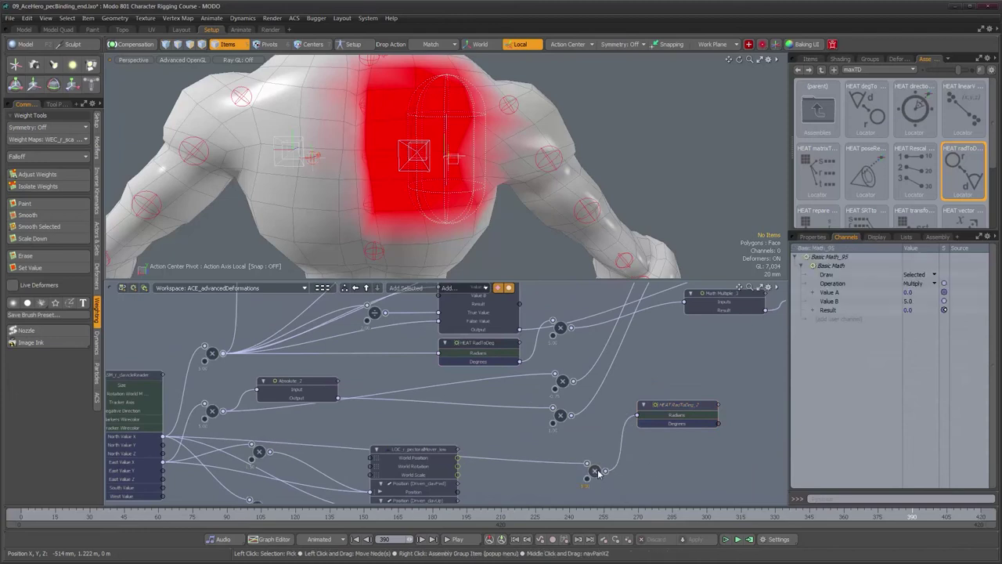
{"action": "key", "text": "Delete"}
Step: Place the new HEAT RadToDeg node below Absolute_2 and feed its Radians from the multiply node before Absolute_2
{"action": "left_click_drag", "start_coordinate": [661, 406], "coordinate": [463, 416]}
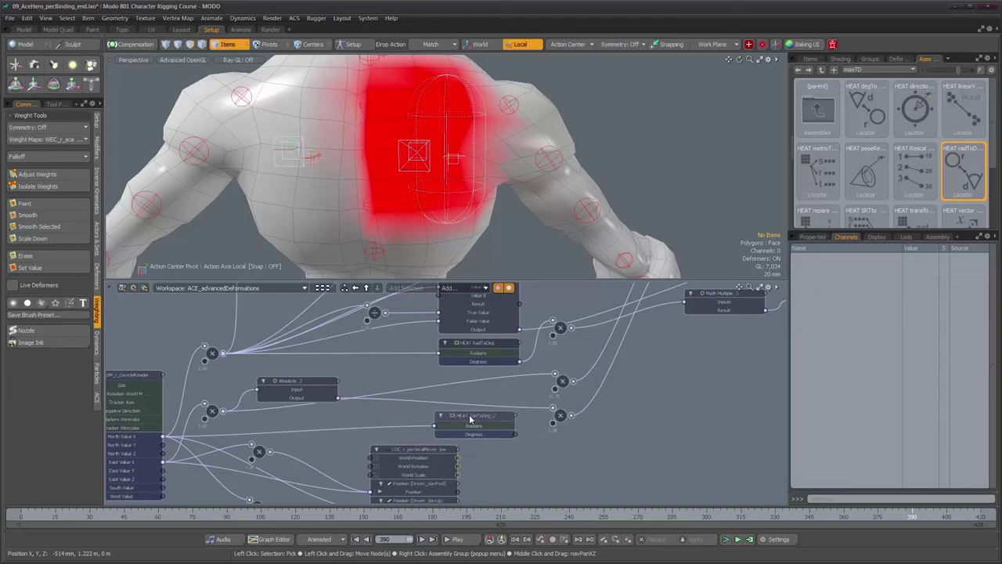
{"action": "left_click_drag", "start_coordinate": [276, 428], "coordinate": [456, 430]}
{"action": "left_click_drag", "start_coordinate": [600, 421], "coordinate": [485, 422], "text": "alt"}
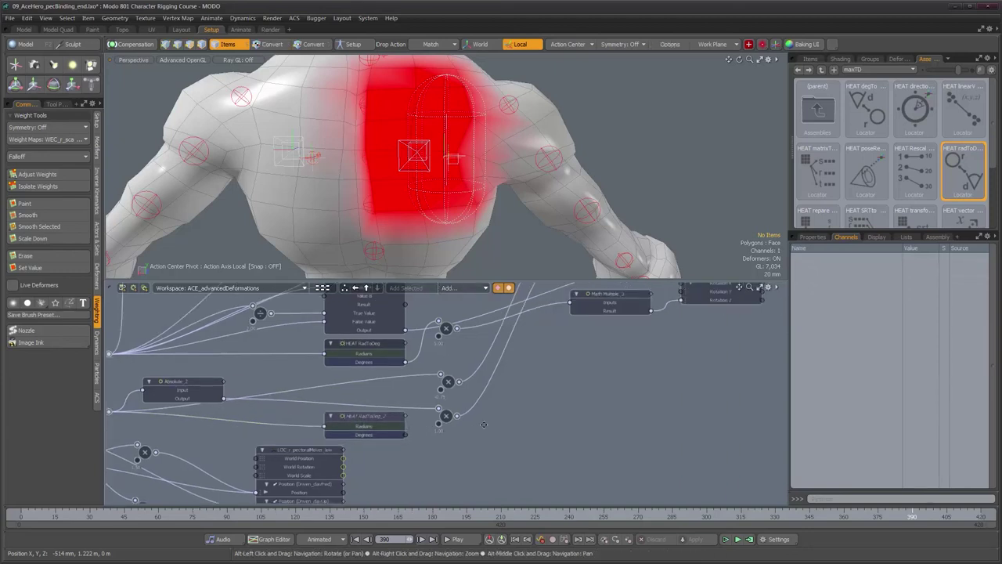
{"action": "scroll", "coordinate": [487, 421], "scroll_direction": "down", "scroll_amount": 2}
{"action": "left_click_drag", "start_coordinate": [549, 401], "coordinate": [535, 411], "text": "alt"}
{"action": "middle_click_drag", "start_coordinate": [561, 406], "coordinate": [534, 422], "text": "alt"}
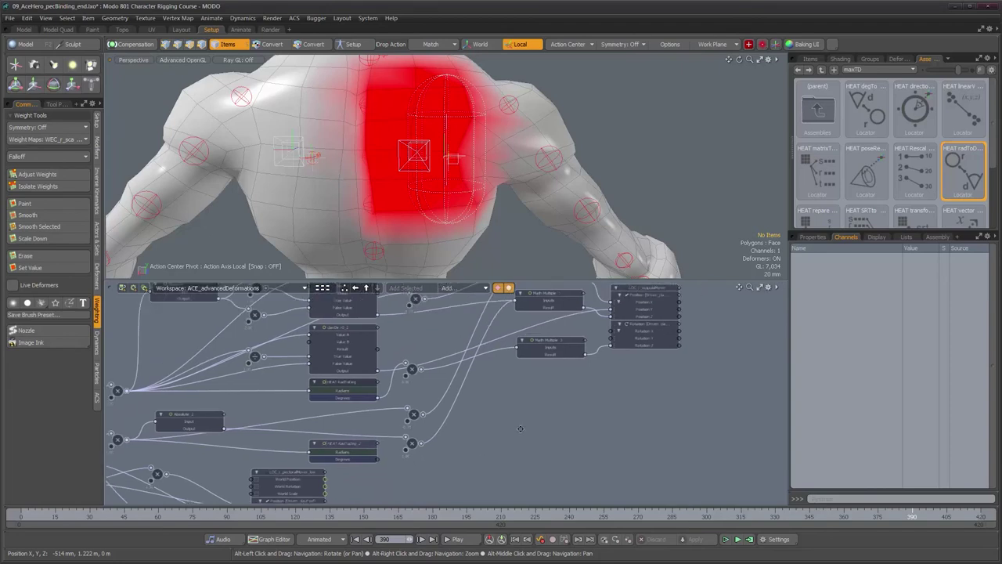
Step: Add a Basic Math:Multiply node, feed its Value B from the Degrees output of HEAT RadToDeg_2, and set Value A to 1.0
{"action": "scroll", "coordinate": [550, 429], "scroll_direction": "down", "scroll_amount": 1}
{"action": "left_click_drag", "start_coordinate": [549, 418], "coordinate": [532, 431], "text": "alt"}
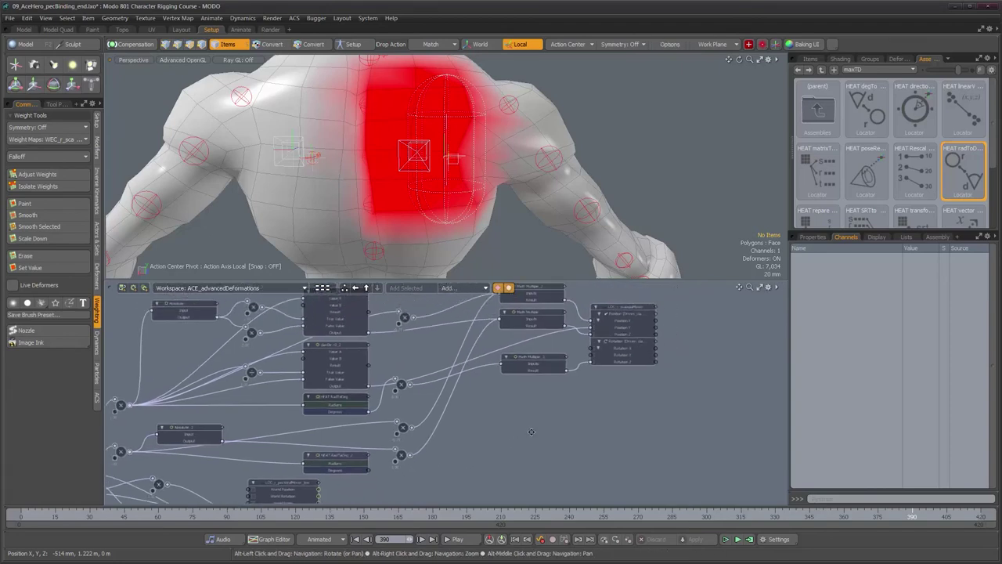
{"action": "middle_click_drag", "start_coordinate": [532, 431], "coordinate": [529, 446], "text": "alt"}
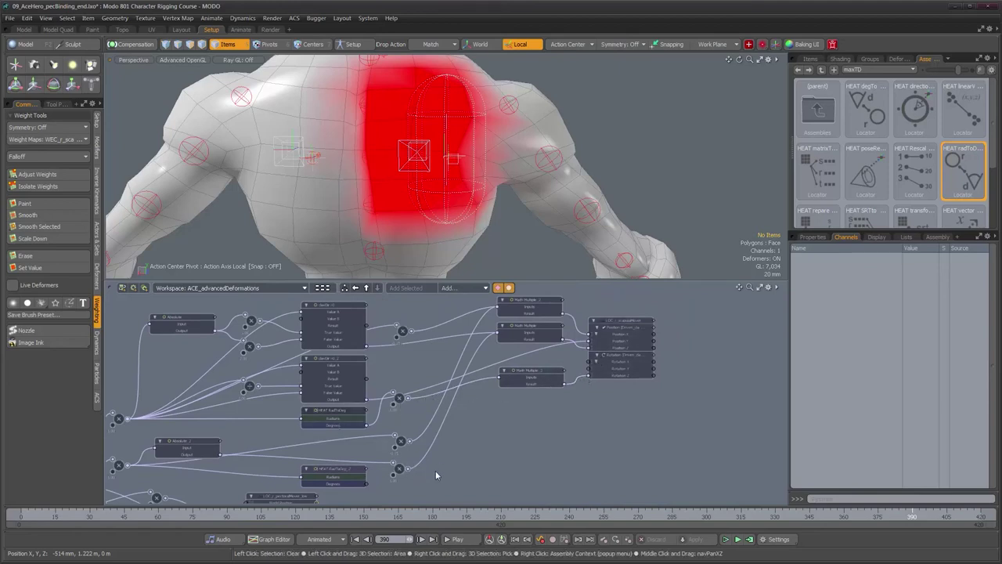
{"action": "scroll", "coordinate": [436, 400], "scroll_direction": "up", "scroll_amount": 3, "text": "alt"}
{"action": "left_click_drag", "start_coordinate": [437, 400], "coordinate": [470, 342], "text": "alt"}
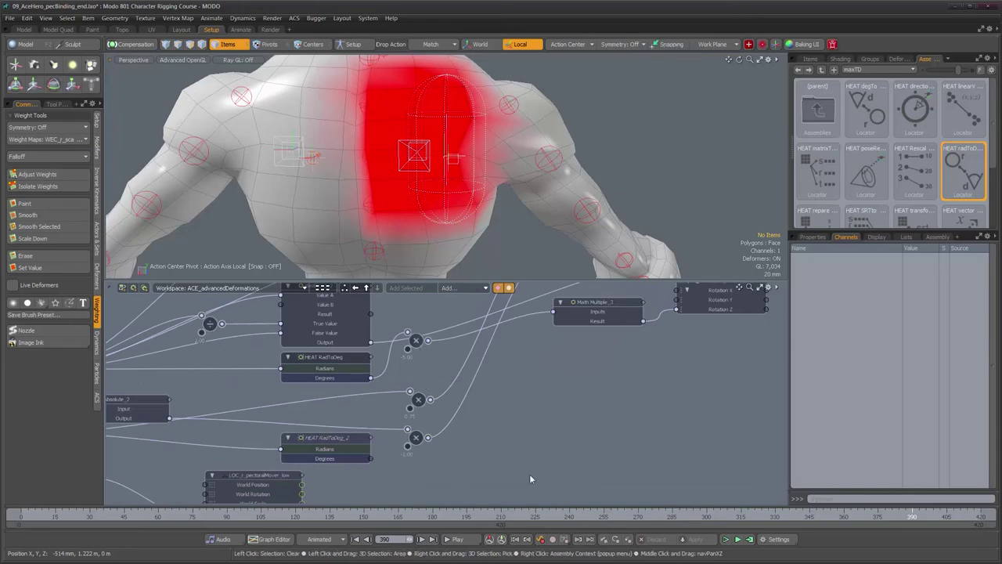
{"action": "left_click", "coordinate": [452, 289]}
{"action": "mouse_move", "coordinate": [532, 290]}
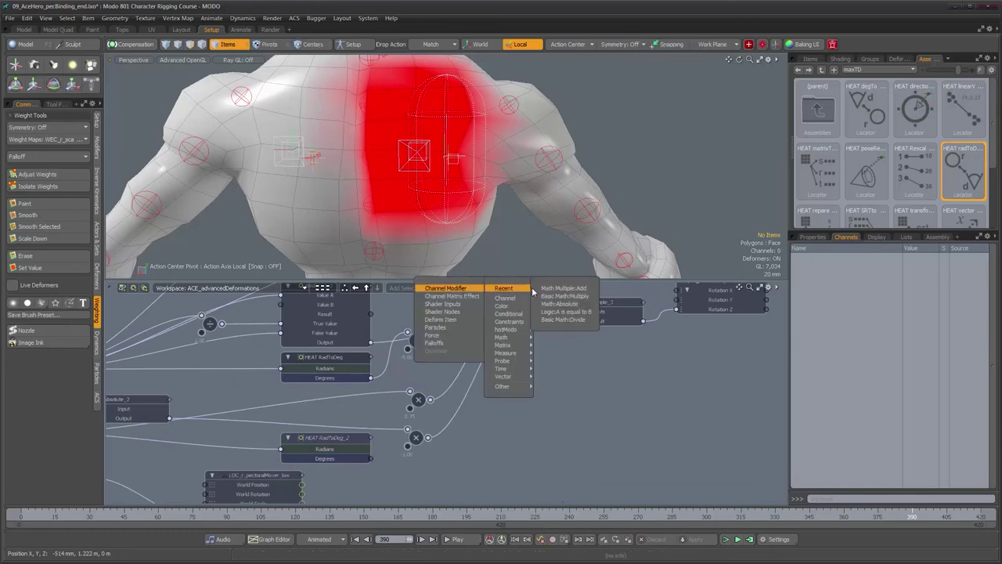
{"action": "left_click", "coordinate": [577, 296]}
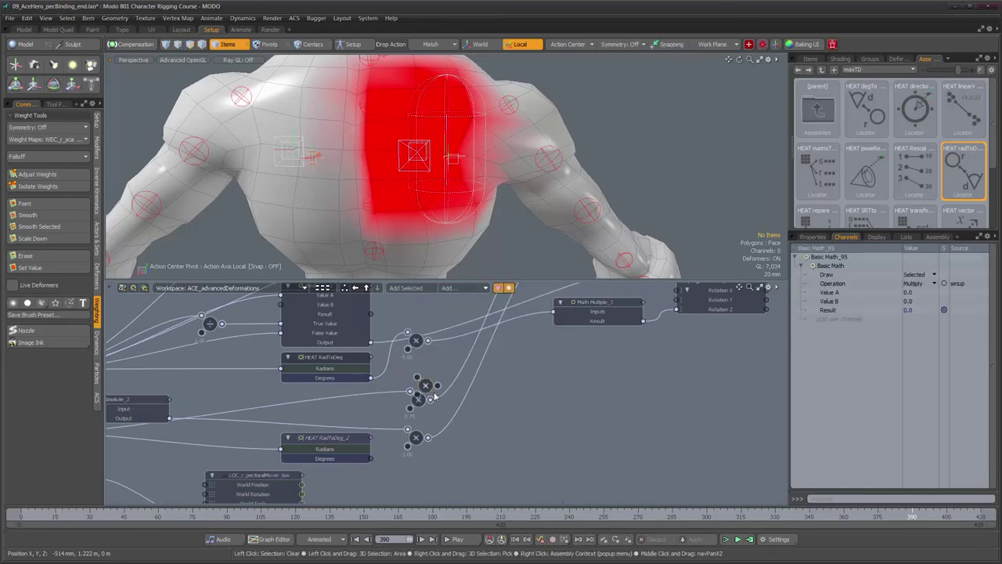
{"action": "left_click_drag", "start_coordinate": [425, 386], "coordinate": [492, 452]}
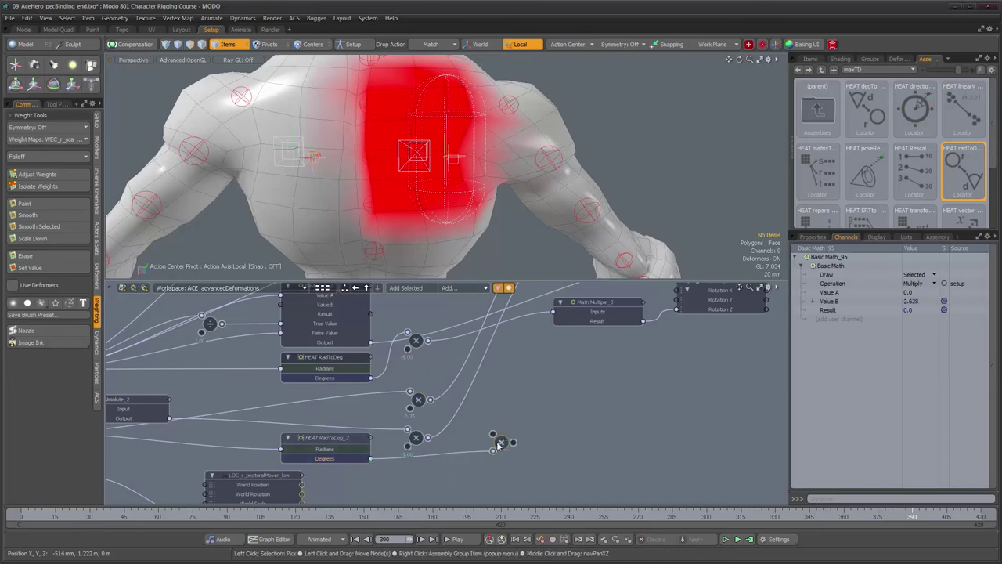
{"action": "double_click", "coordinate": [912, 292]}
{"action": "key", "text": "Return"}
Step: Connect the new multiply node's Result to the Inputs of Math Multiple_3 and set its Value A to -5.0
{"action": "left_click_drag", "start_coordinate": [546, 396], "coordinate": [533, 408], "text": "alt"}
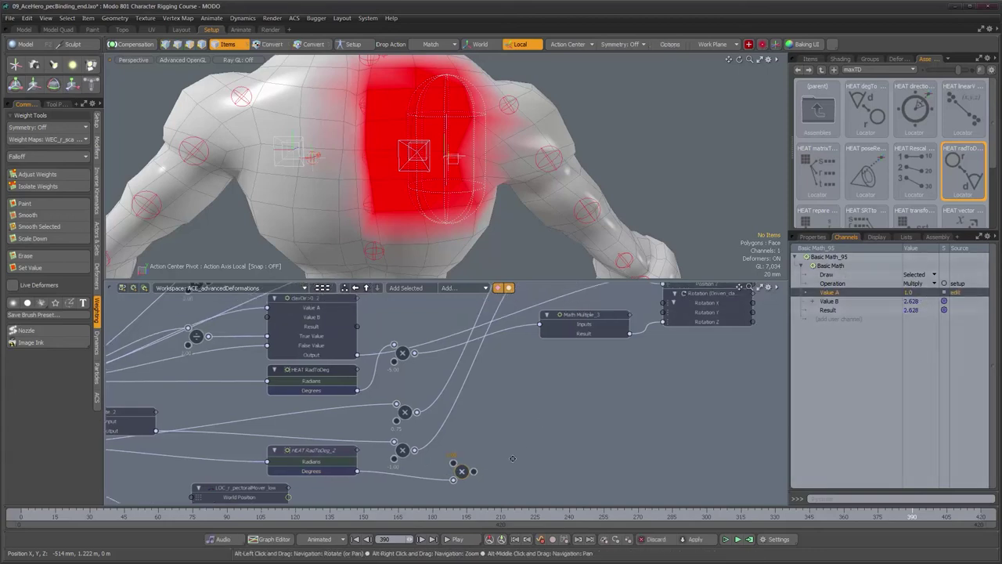
{"action": "left_click_drag", "start_coordinate": [474, 472], "coordinate": [531, 382]}
{"action": "left_click_drag", "start_coordinate": [561, 331], "coordinate": [560, 330]}
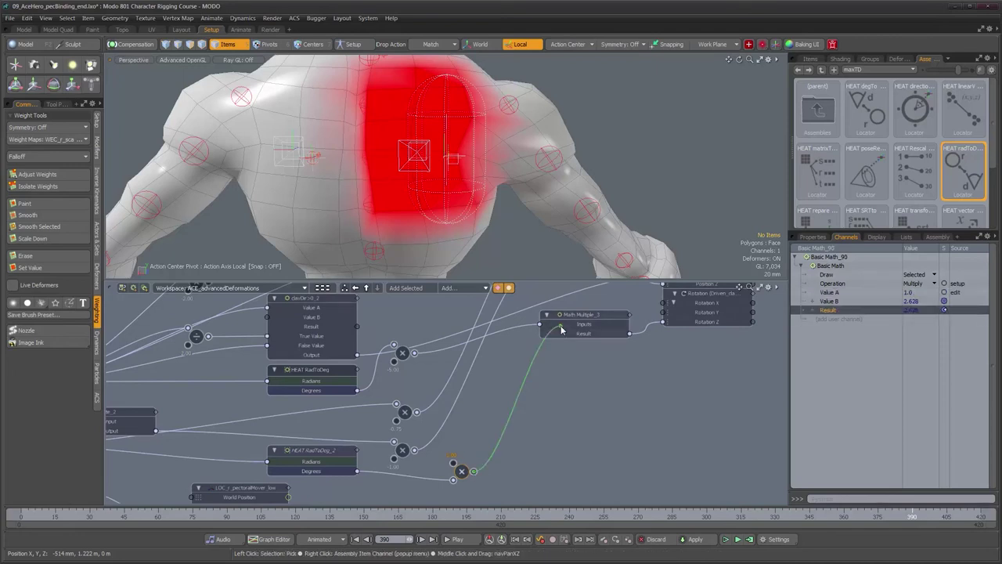
{"action": "left_click_drag", "start_coordinate": [460, 473], "coordinate": [452, 477]}
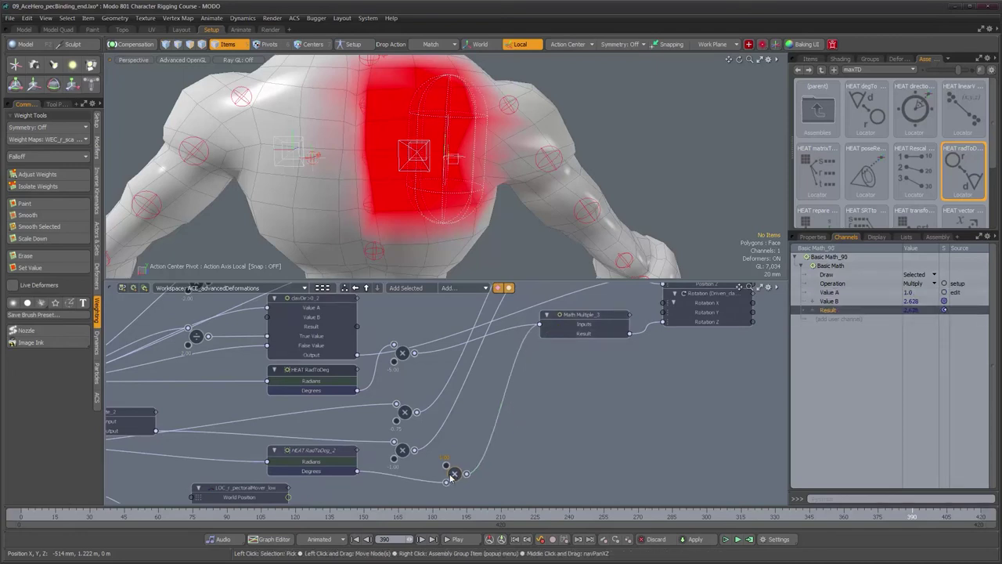
{"action": "left_click", "coordinate": [913, 295]}
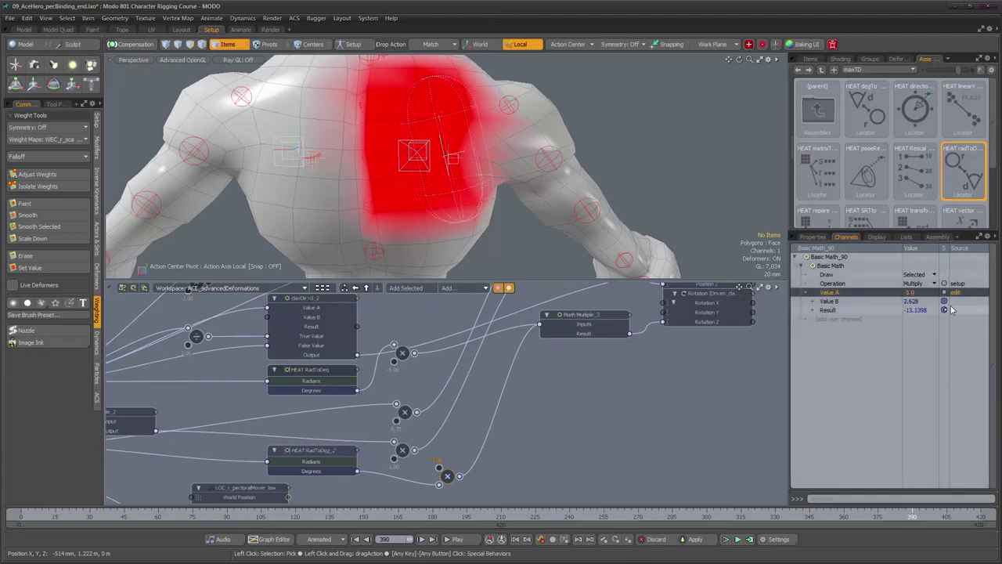
Step: Examine the FAL_r_scapula capsule falloff's settings and the shoulder blade's deformation from several angles, scrubbing the timeline around frame 390
{"action": "left_click_drag", "start_coordinate": [511, 190], "coordinate": [219, 157], "text": "alt"}
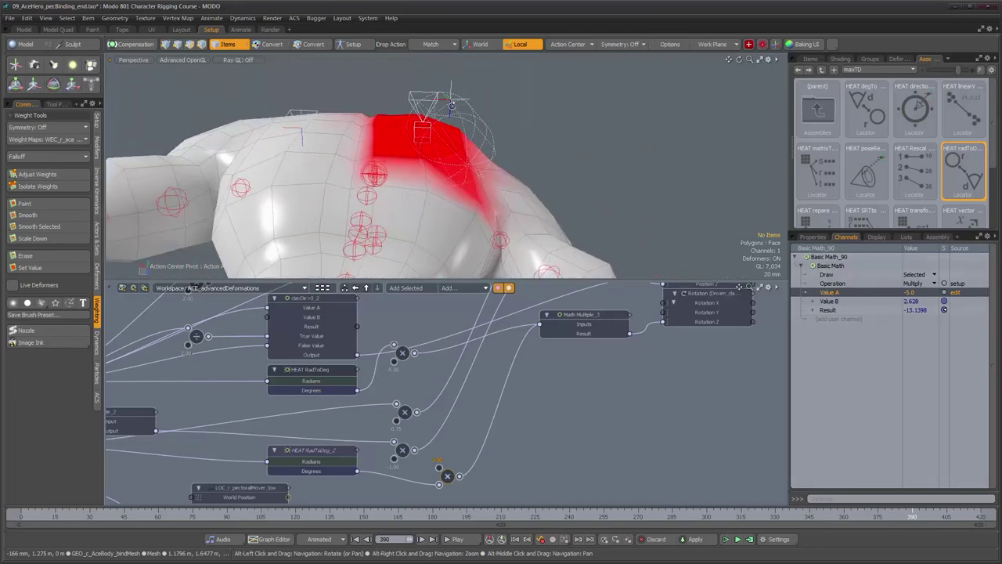
{"action": "left_click_drag", "start_coordinate": [452, 106], "coordinate": [473, 168], "text": "alt"}
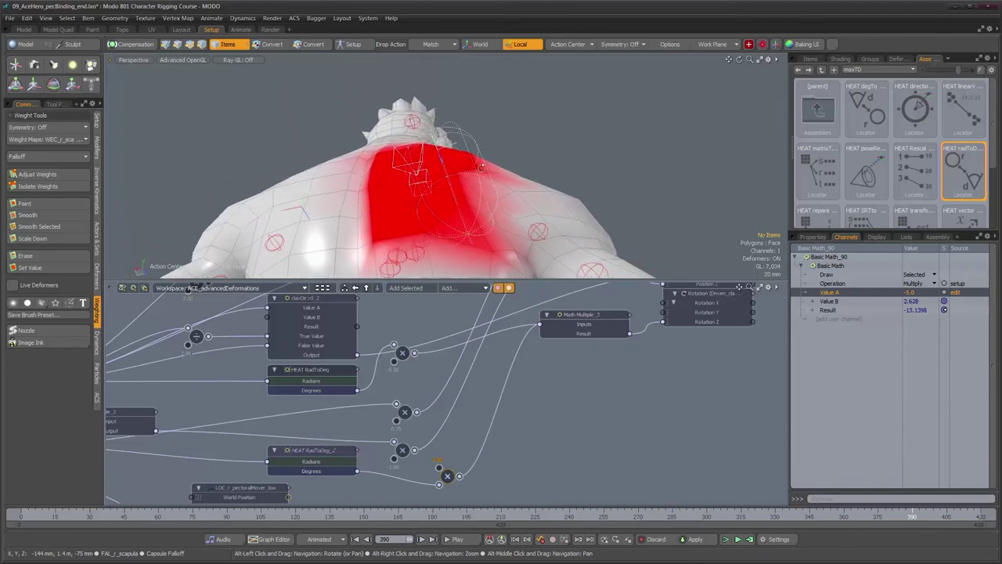
{"action": "left_click", "coordinate": [467, 147]}
{"action": "left_click", "coordinate": [813, 236]}
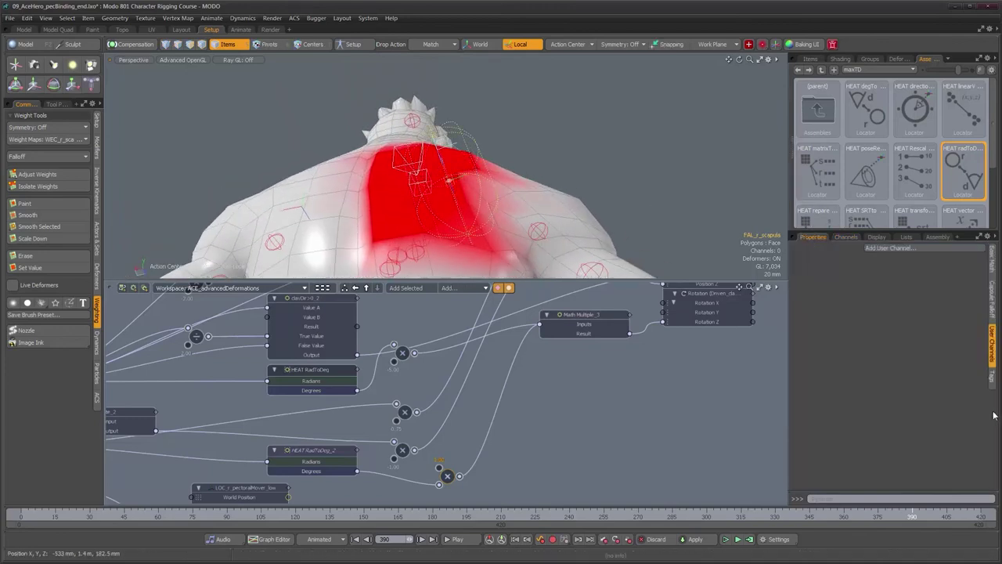
{"action": "left_click", "coordinate": [991, 298]}
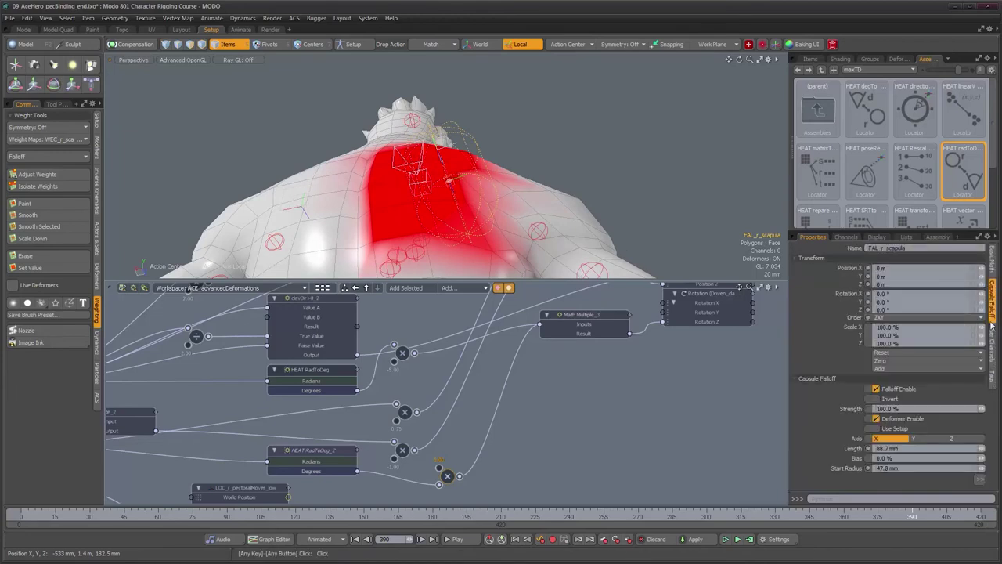
{"action": "left_click", "coordinate": [979, 478]}
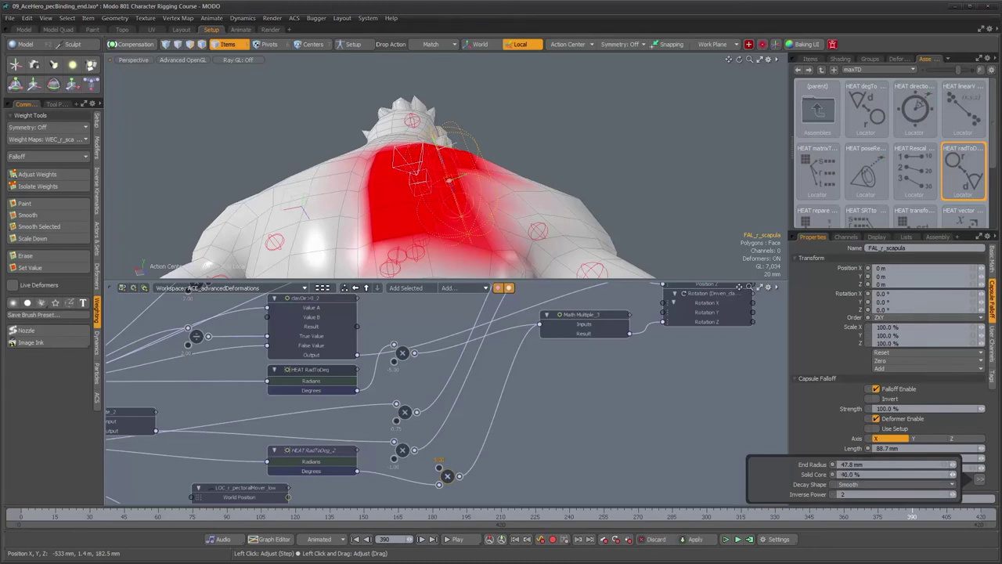
{"action": "left_click_drag", "start_coordinate": [542, 168], "coordinate": [517, 207], "text": "alt"}
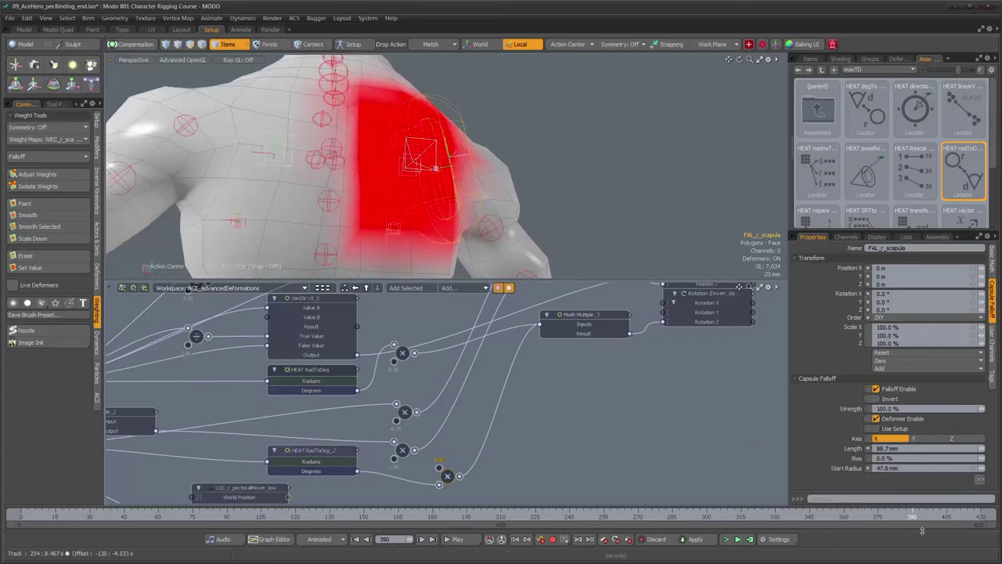
{"action": "mouse_move", "coordinate": [904, 517]}
{"action": "left_mouse_down"}
{"action": "mouse_move", "coordinate": [724, 517]}
{"action": "mouse_move", "coordinate": [909, 517]}
{"action": "mouse_move", "coordinate": [811, 517]}
{"action": "mouse_move", "coordinate": [834, 517]}
{"action": "left_mouse_up"}
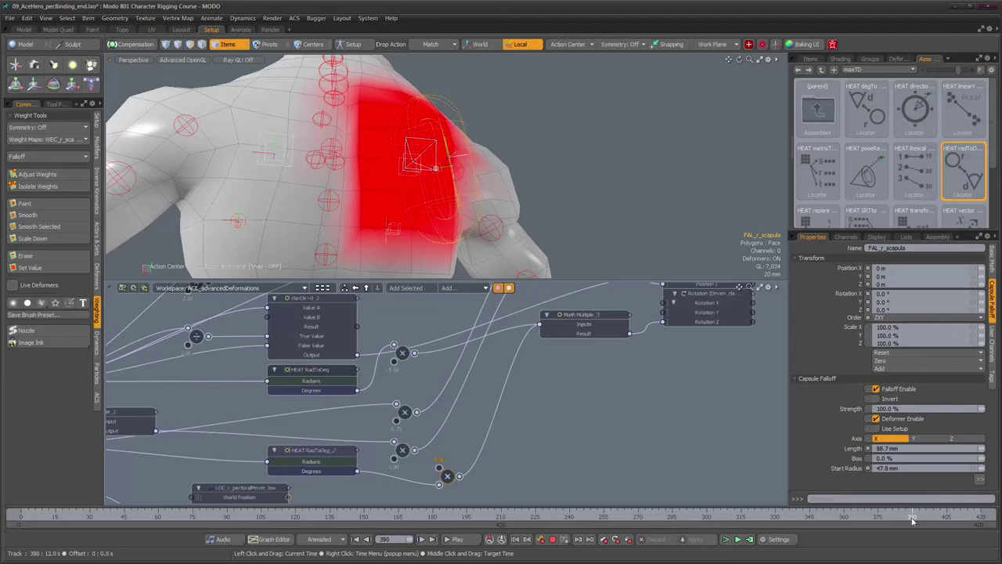
{"action": "left_click_drag", "start_coordinate": [383, 188], "coordinate": [370, 166], "text": "alt"}
{"action": "scroll", "coordinate": [638, 368], "scroll_direction": "down", "scroll_amount": 2}
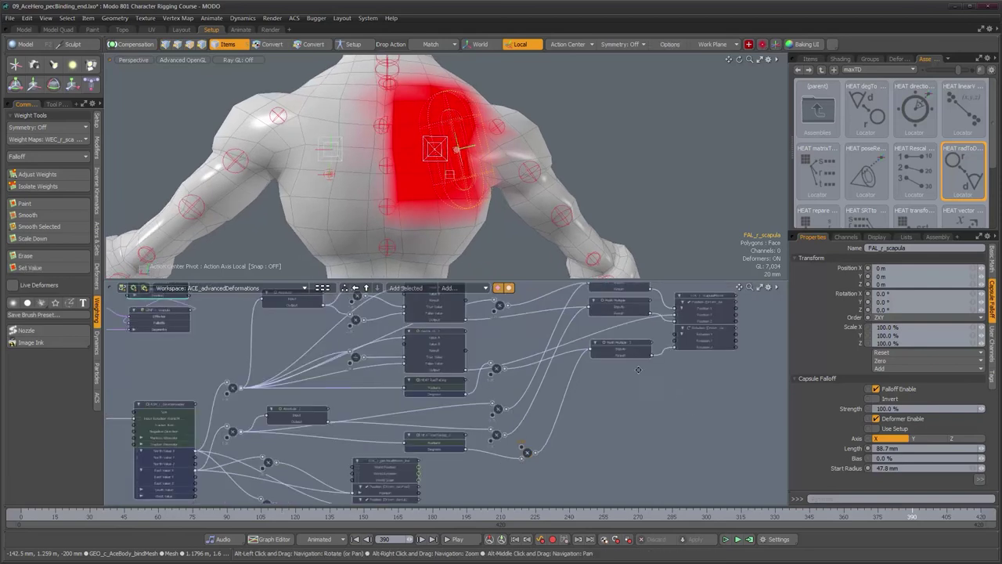
{"action": "middle_click_drag", "start_coordinate": [638, 368], "coordinate": [638, 400]}
Step: Try rotating LOC_r_scapulaPusher to about -50.5° on Y at frame 408, and undo the rotation
{"action": "left_click_drag", "start_coordinate": [915, 517], "coordinate": [951, 517]}
{"action": "scroll", "coordinate": [497, 217], "scroll_direction": "up", "scroll_amount": 4}
{"action": "mouse_move", "coordinate": [497, 217]}
{"action": "left_mouse_down", "text": "alt"}
{"action": "mouse_move", "coordinate": [543, 164]}
{"action": "mouse_move", "coordinate": [459, 139]}
{"action": "mouse_move", "coordinate": [425, 152]}
{"action": "mouse_move", "coordinate": [416, 141]}
{"action": "mouse_move", "coordinate": [481, 177]}
{"action": "mouse_move", "coordinate": [488, 201]}
{"action": "mouse_move", "coordinate": [502, 207]}
{"action": "left_mouse_up", "text": "alt"}
{"action": "left_click", "coordinate": [486, 200]}
{"action": "key", "text": "e"}
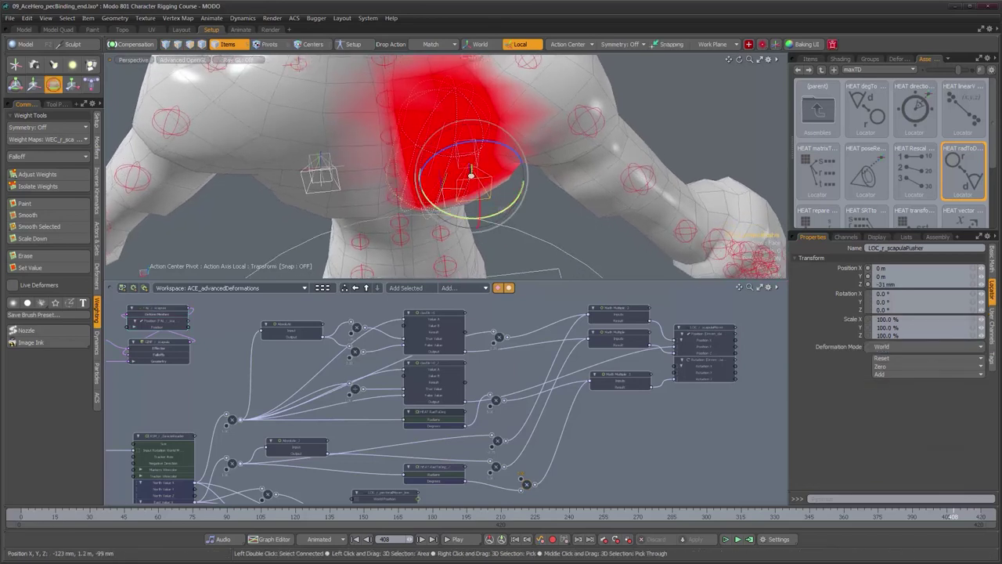
{"action": "left_click_drag", "start_coordinate": [471, 172], "coordinate": [472, 175]}
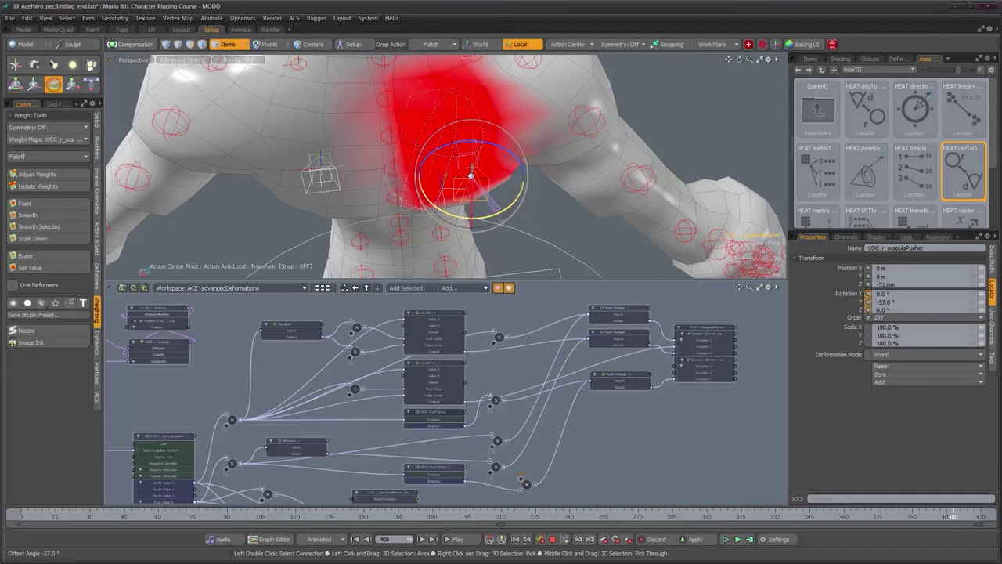
{"action": "left_click_drag", "start_coordinate": [532, 207], "coordinate": [464, 214]}
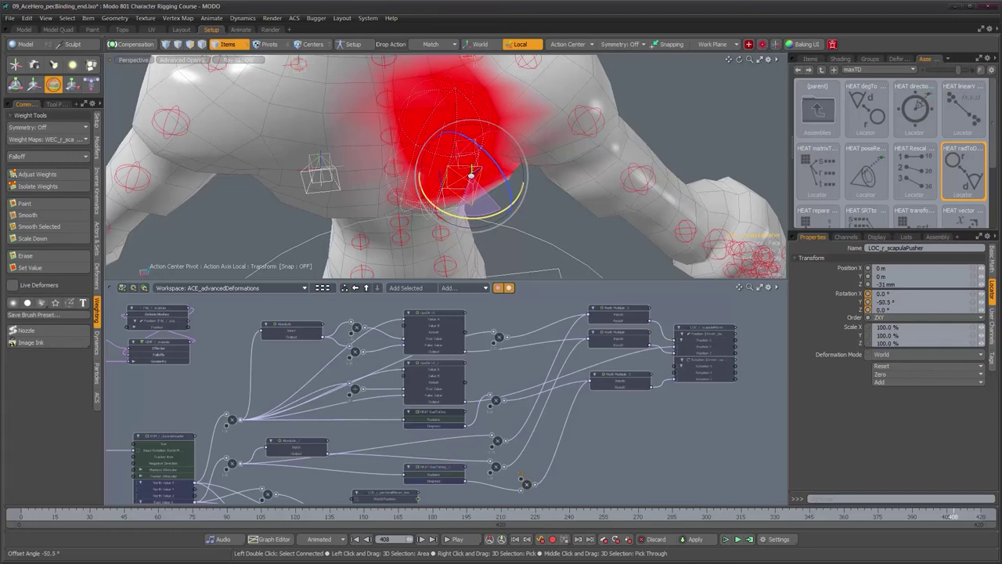
{"action": "key", "text": "space"}
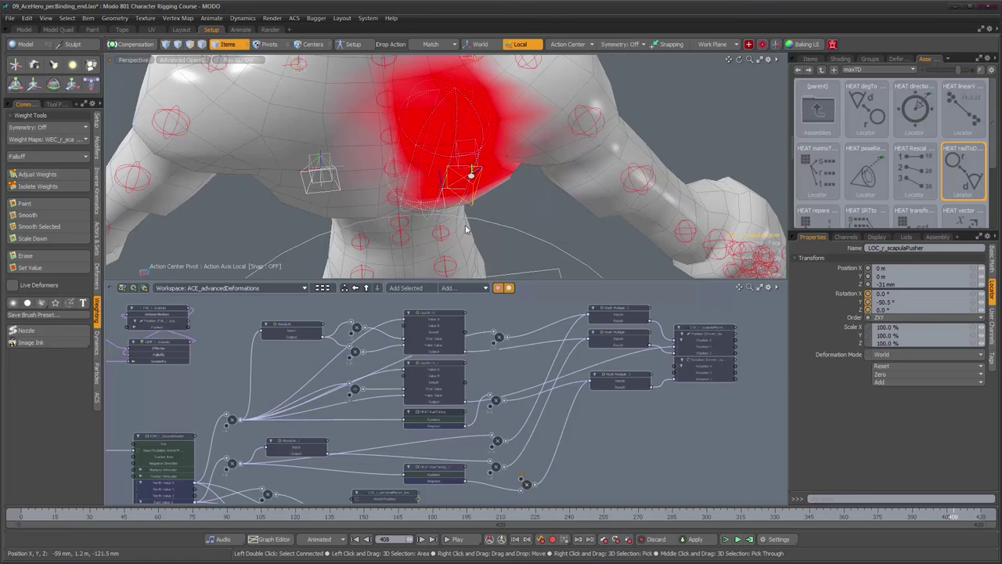
{"action": "left_click_drag", "start_coordinate": [468, 223], "coordinate": [512, 187], "text": "alt"}
{"action": "key", "text": "ctrl+z"}
{"action": "key", "text": "ctrl+z"}
Step: Examine the right scapula's deformation from several angles while scrubbing the animation up to frame 405
{"action": "left_click_drag", "start_coordinate": [508, 216], "coordinate": [423, 162], "text": "alt"}
{"action": "left_click_drag", "start_coordinate": [466, 215], "coordinate": [479, 166], "text": "alt"}
{"action": "left_click_drag", "start_coordinate": [951, 517], "coordinate": [920, 517]}
{"action": "left_click_drag", "start_coordinate": [540, 165], "coordinate": [422, 182], "text": "alt"}
{"action": "left_click_drag", "start_coordinate": [920, 520], "coordinate": [946, 517]}
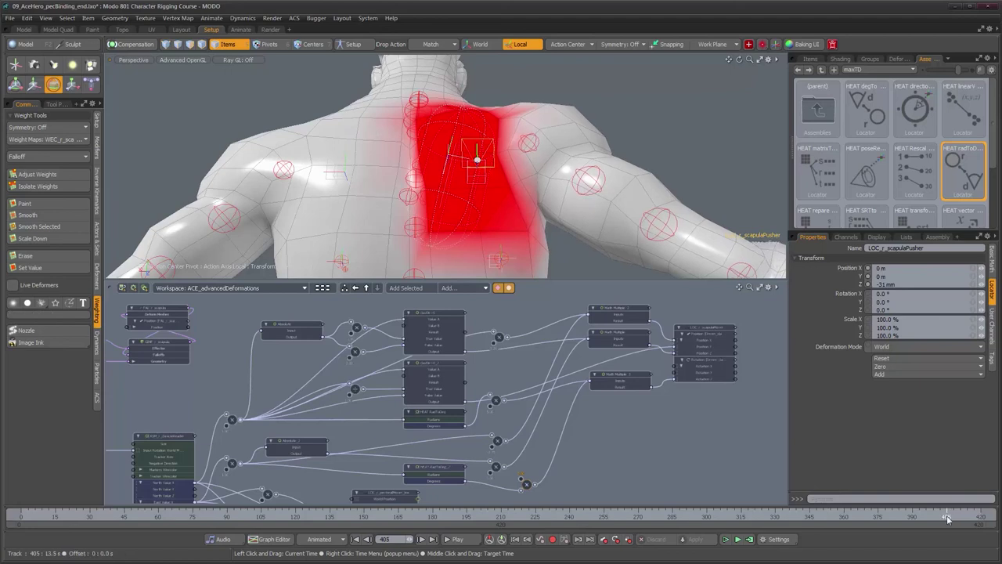
{"action": "left_click_drag", "start_coordinate": [479, 140], "coordinate": [497, 213], "text": "alt"}
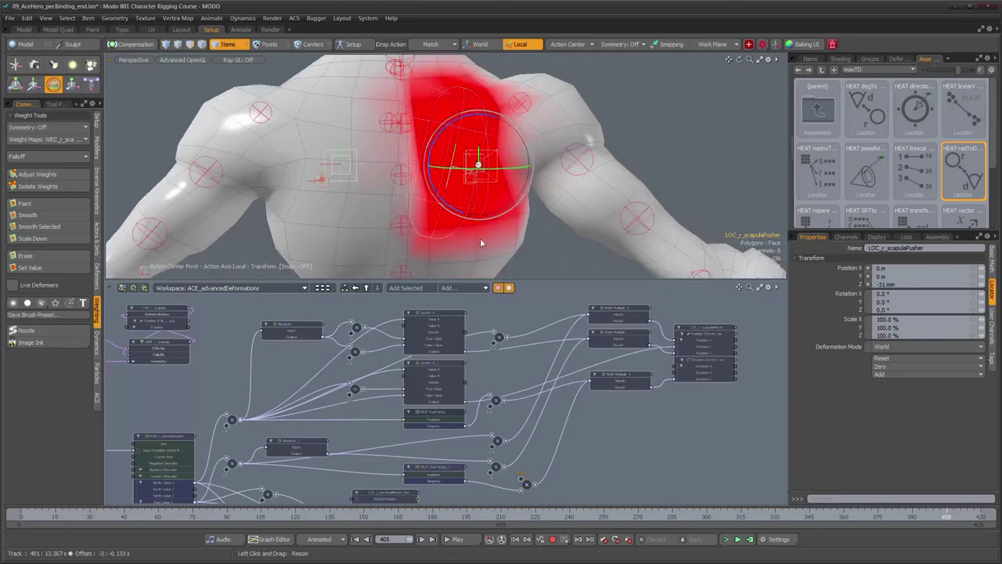
{"action": "left_click_drag", "start_coordinate": [481, 240], "coordinate": [476, 215], "text": "alt"}
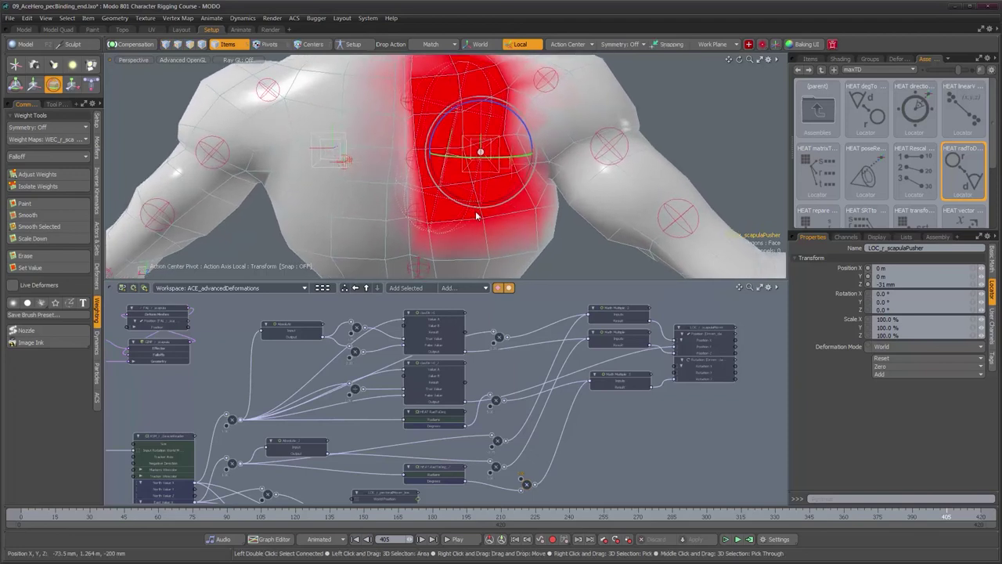
{"action": "key", "text": "space"}
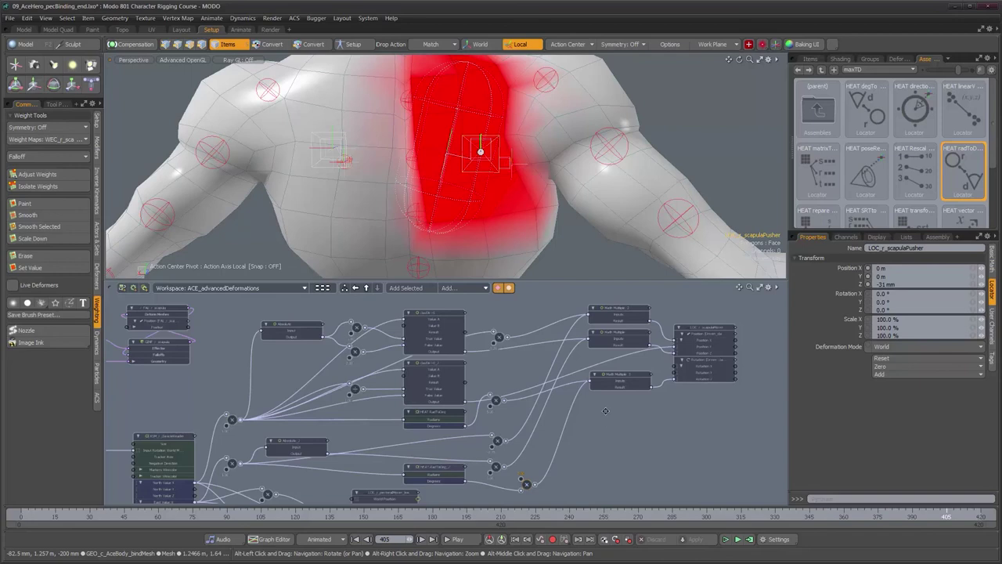
Step: Add a Logic:A is greater than B node and place it in the free area below Math Multiple_3
{"action": "left_click_drag", "start_coordinate": [605, 411], "coordinate": [600, 381], "text": "alt"}
{"action": "right_click_drag", "start_coordinate": [600, 380], "coordinate": [601, 381], "text": "alt"}
{"action": "mouse_move", "coordinate": [600, 380]}
{"action": "left_mouse_down", "text": "alt"}
{"action": "mouse_move", "coordinate": [581, 402]}
{"action": "mouse_move", "coordinate": [586, 393]}
{"action": "left_mouse_up", "text": "alt"}
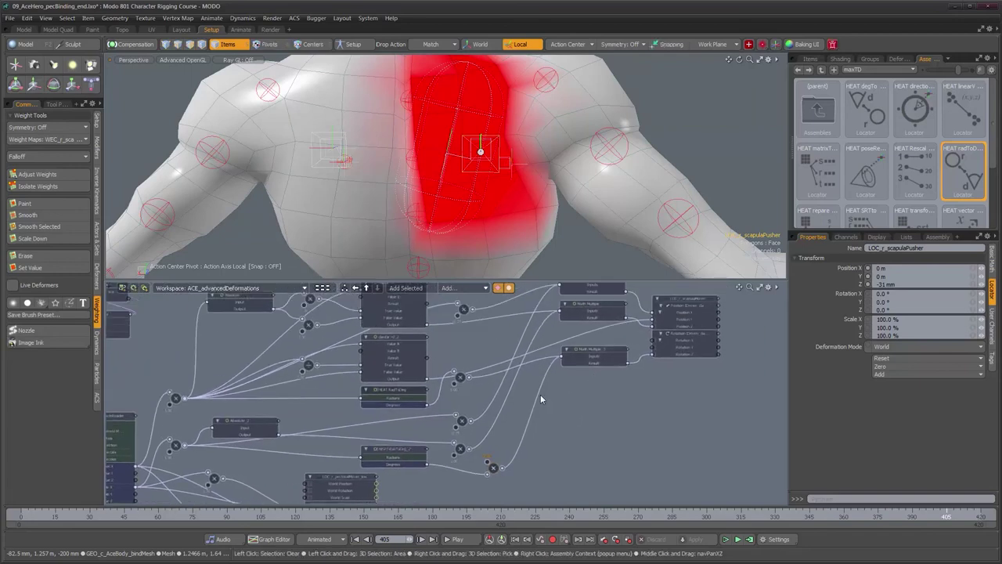
{"action": "left_click", "coordinate": [539, 392]}
{"action": "middle_click_drag", "start_coordinate": [531, 423], "coordinate": [538, 433]}
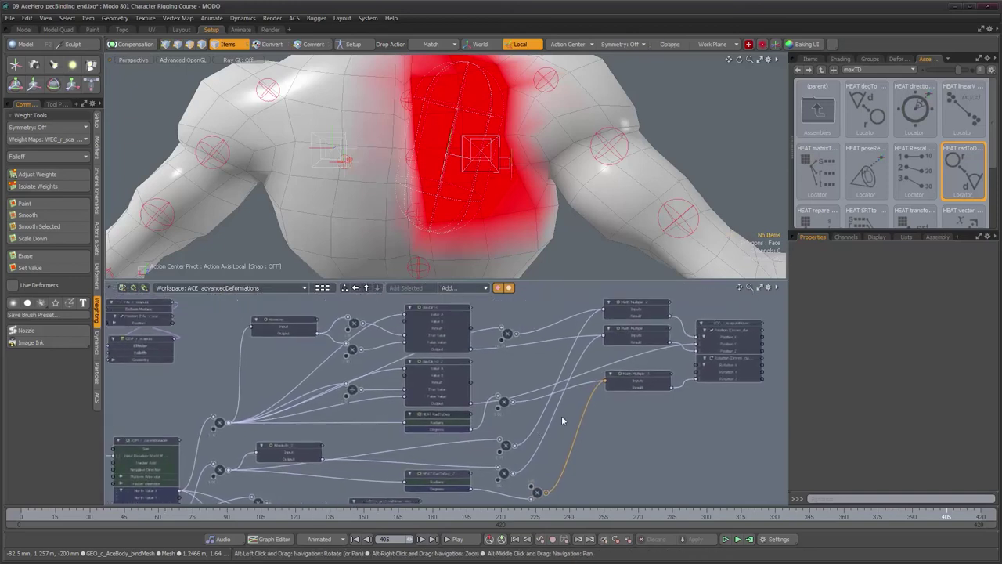
{"action": "left_click_drag", "start_coordinate": [594, 444], "coordinate": [587, 412], "text": "alt"}
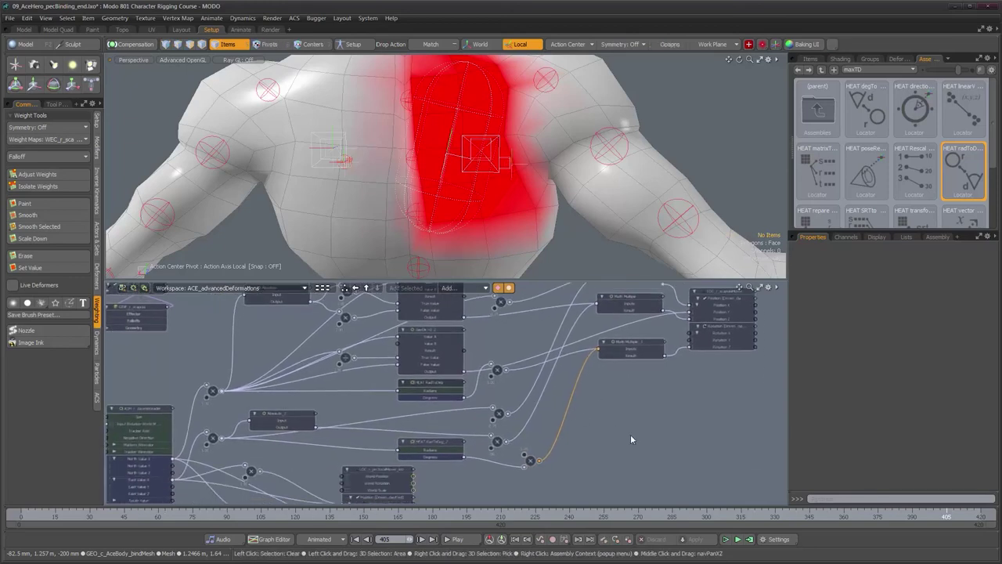
{"action": "left_click", "coordinate": [454, 288]}
{"action": "mouse_move", "coordinate": [526, 291]}
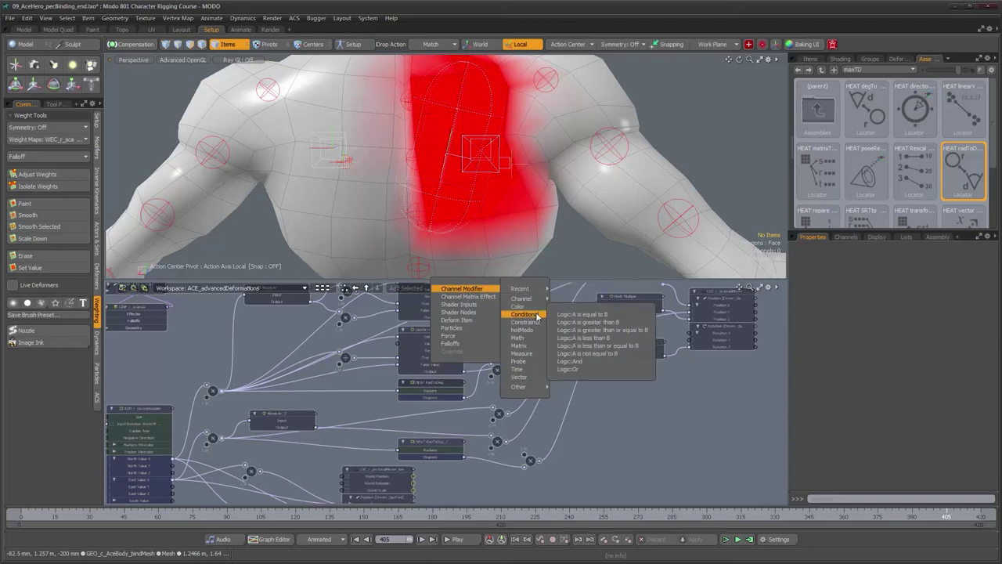
{"action": "left_click", "coordinate": [592, 322]}
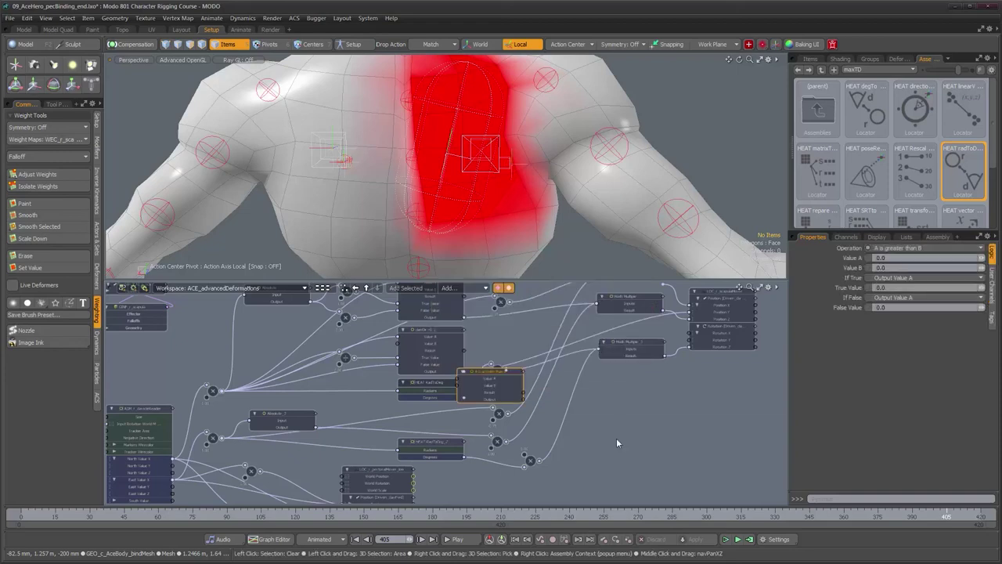
{"action": "left_click_drag", "start_coordinate": [480, 366], "coordinate": [611, 426]}
{"action": "left_click", "coordinate": [607, 397]}
{"action": "left_click_drag", "start_coordinate": [494, 373], "coordinate": [605, 431]}
Step: Connect the East Value X output of ASM_r_clavicleReader to Value A of the A is greater than B node
{"action": "scroll", "coordinate": [532, 419], "scroll_direction": "down", "scroll_amount": 2}
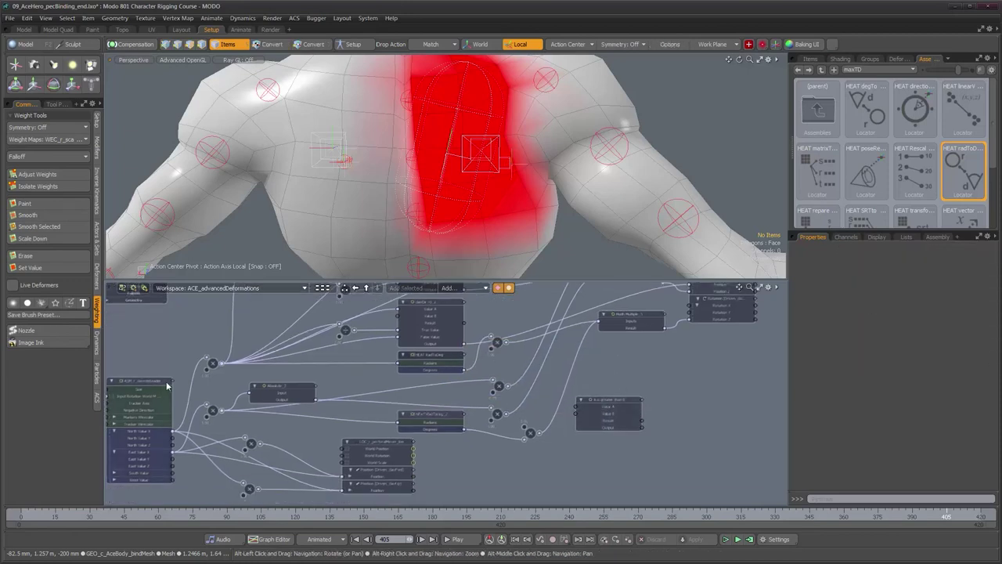
{"action": "left_click", "coordinate": [155, 383]}
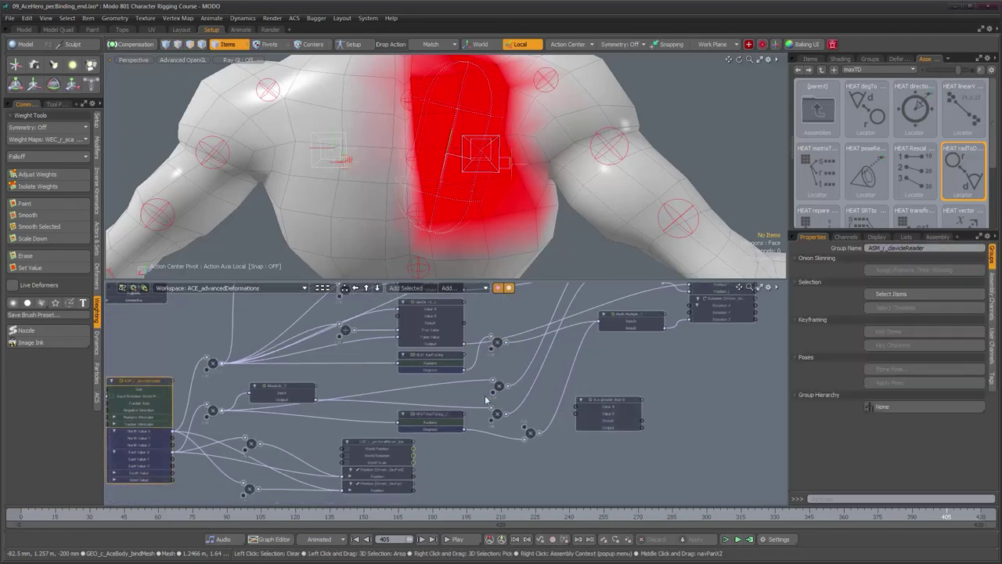
{"action": "left_click", "coordinate": [992, 305]}
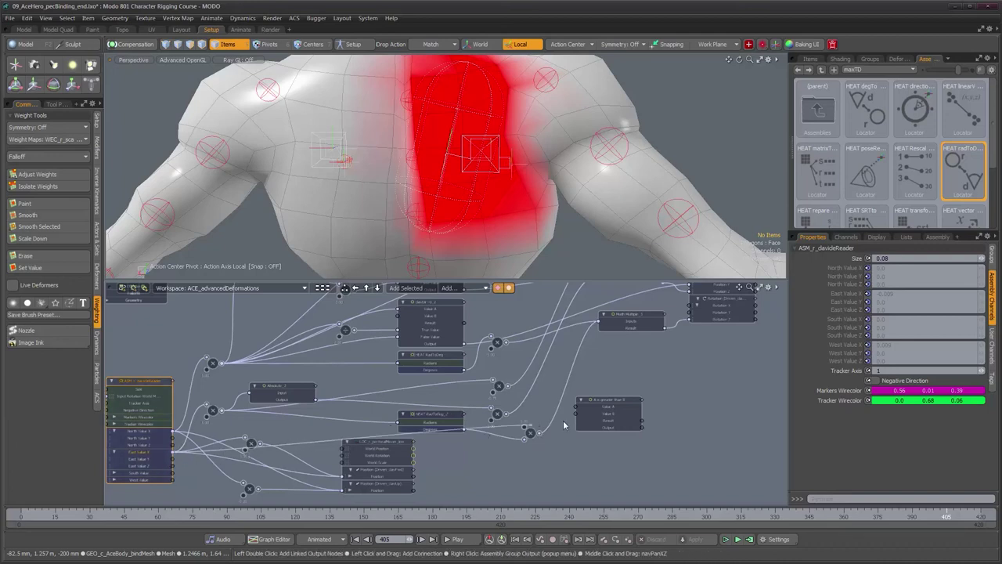
{"action": "left_click_drag", "start_coordinate": [602, 410], "coordinate": [602, 410]}
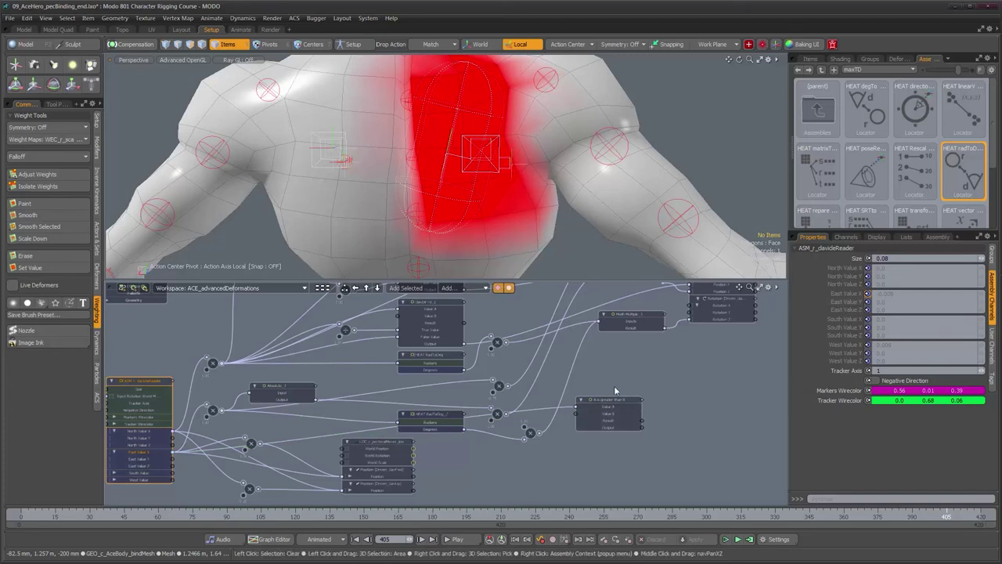
Step: Set the A is greater than B node to Output True Value and Output False Value, and expose both value channels on the node
{"action": "left_click", "coordinate": [591, 397]}
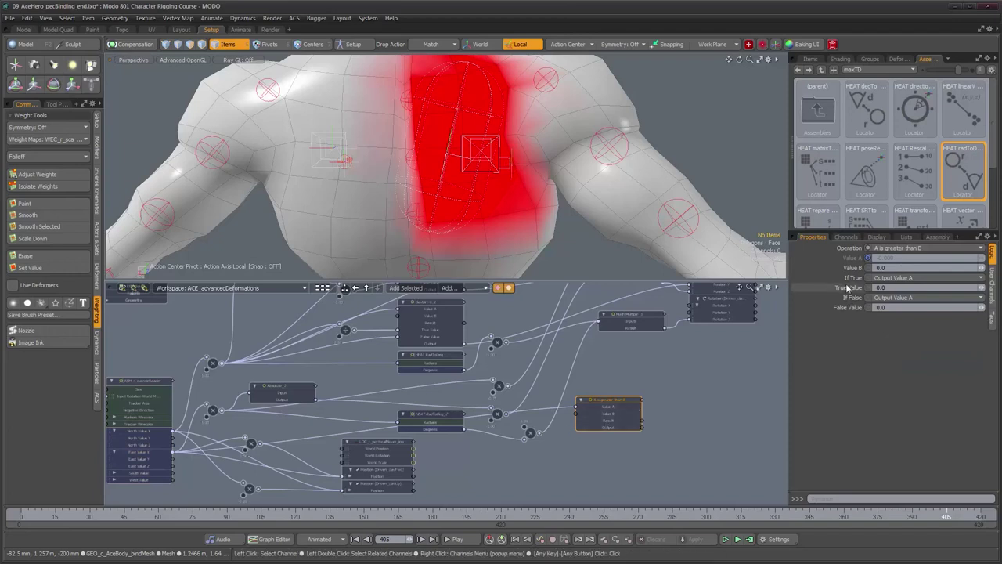
{"action": "left_click", "coordinate": [891, 278]}
{"action": "left_click", "coordinate": [891, 296]}
{"action": "left_click", "coordinate": [892, 298]}
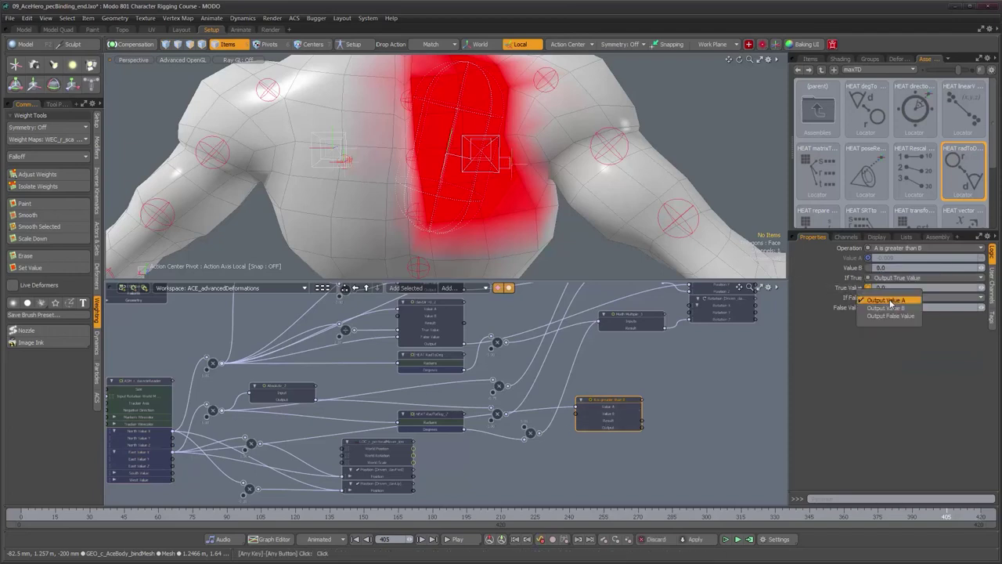
{"action": "left_click", "coordinate": [889, 316]}
{"action": "right_click", "coordinate": [852, 308]}
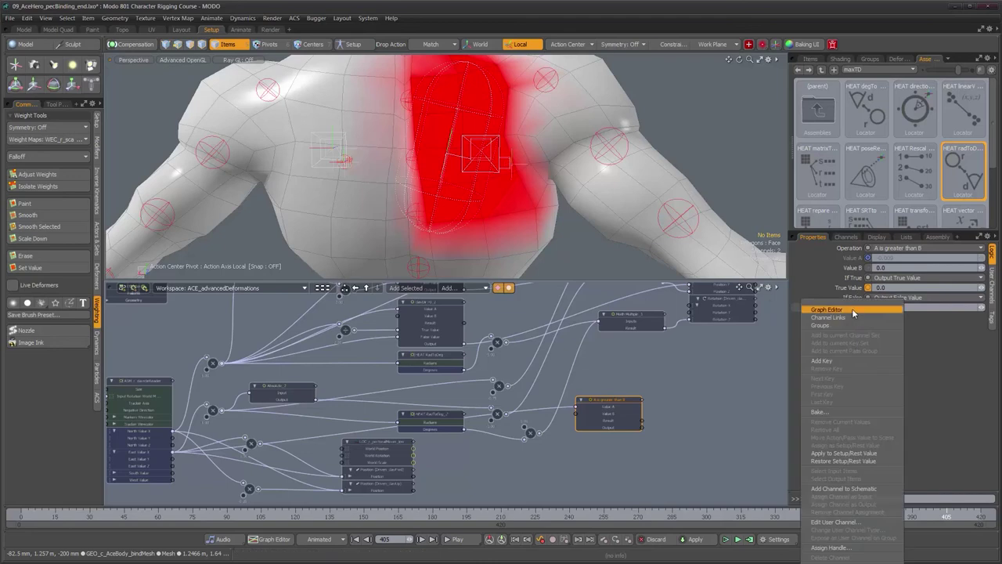
{"action": "left_click", "coordinate": [844, 488]}
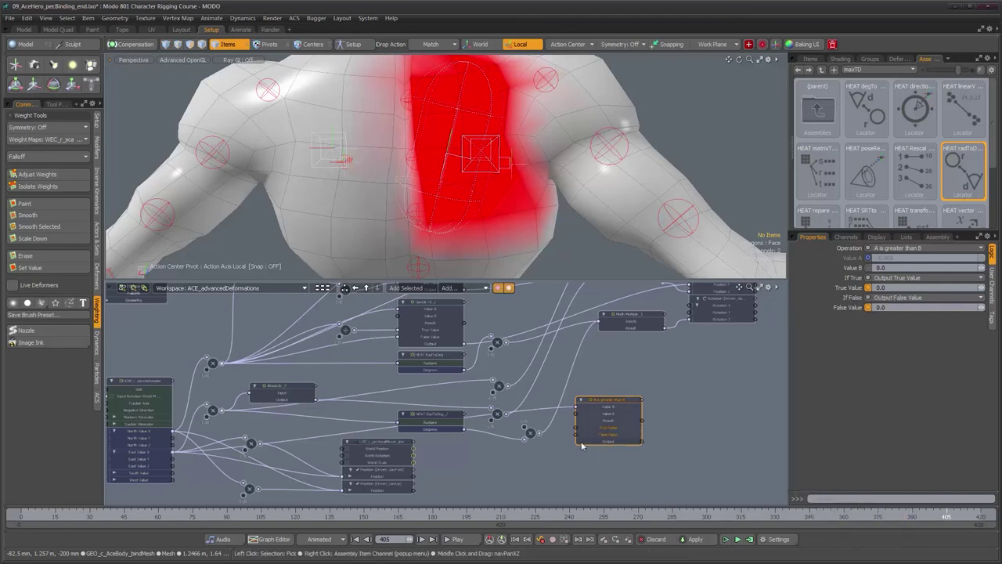
Step: Connect the -5.00 Multiply node's output to the True Value input and move that Multiply node closer to HEAT RadToDeg_2
{"action": "scroll", "coordinate": [541, 435], "scroll_direction": "up", "scroll_amount": 3}
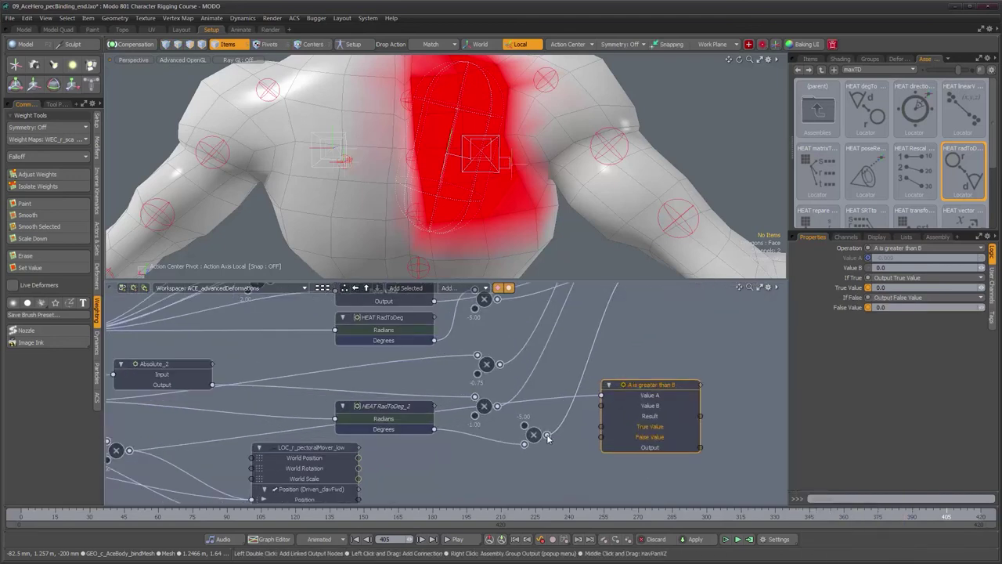
{"action": "left_click_drag", "start_coordinate": [603, 432], "coordinate": [602, 427]}
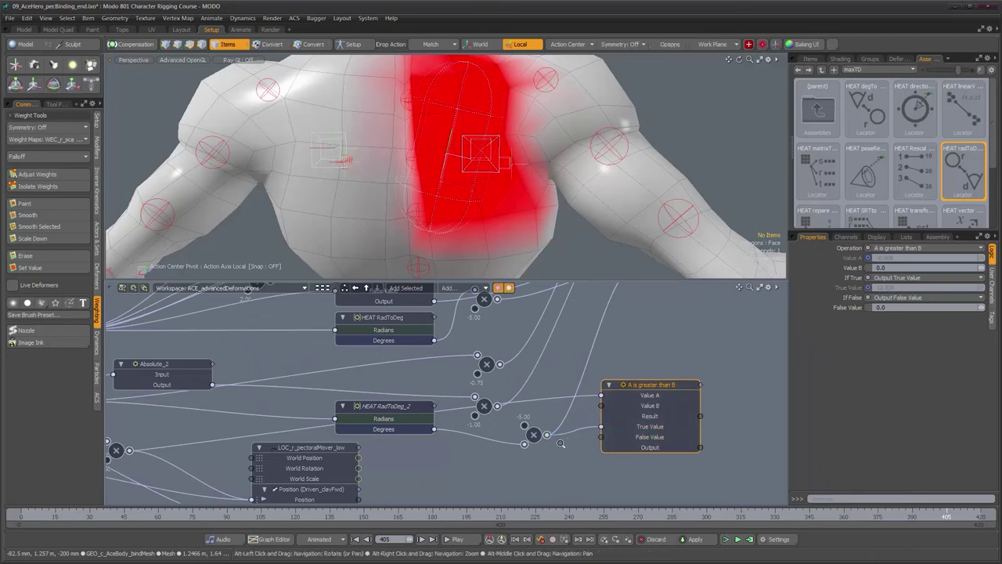
{"action": "scroll", "coordinate": [508, 425], "scroll_direction": "down", "scroll_amount": 3}
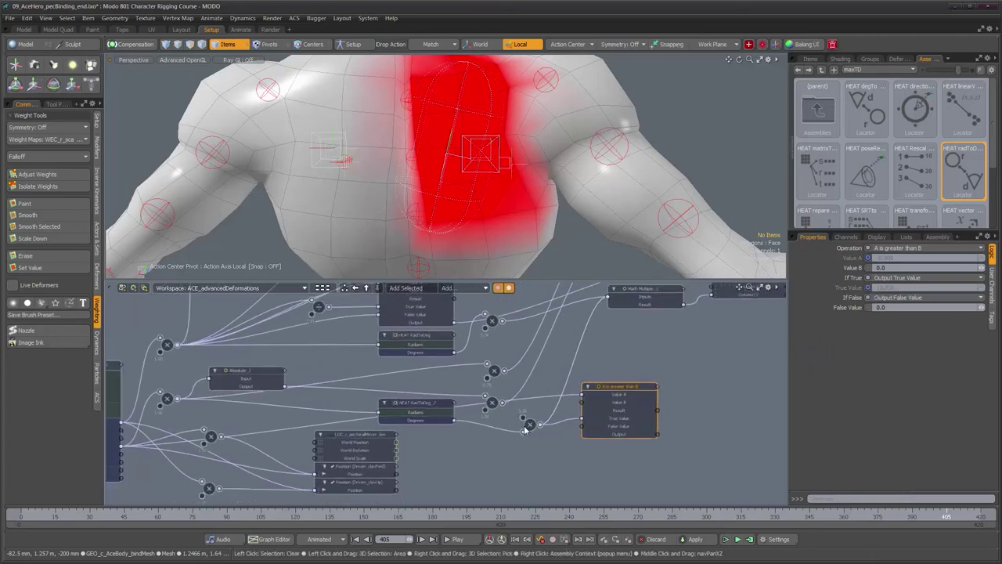
{"action": "left_click", "coordinate": [433, 405]}
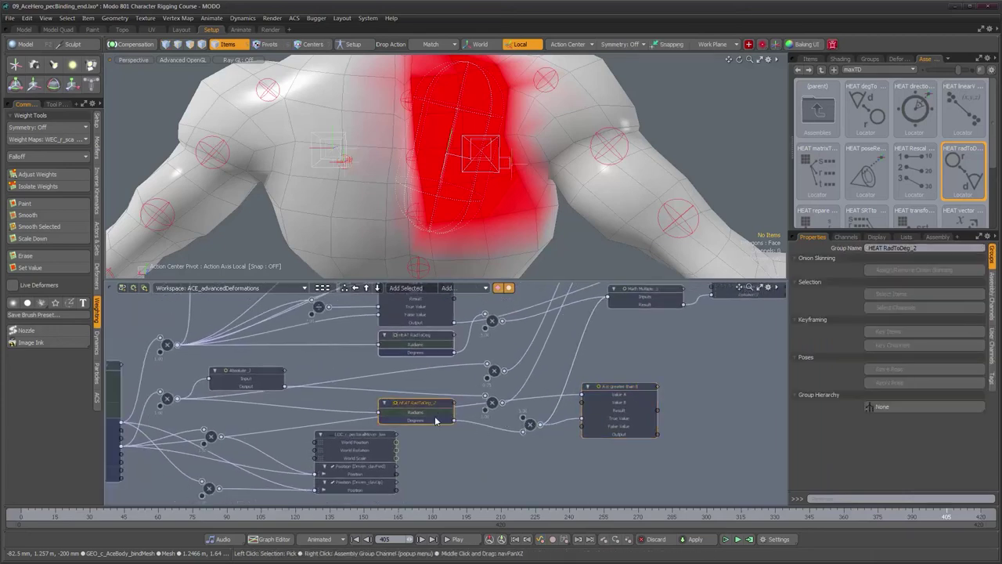
{"action": "left_click", "coordinate": [517, 426]}
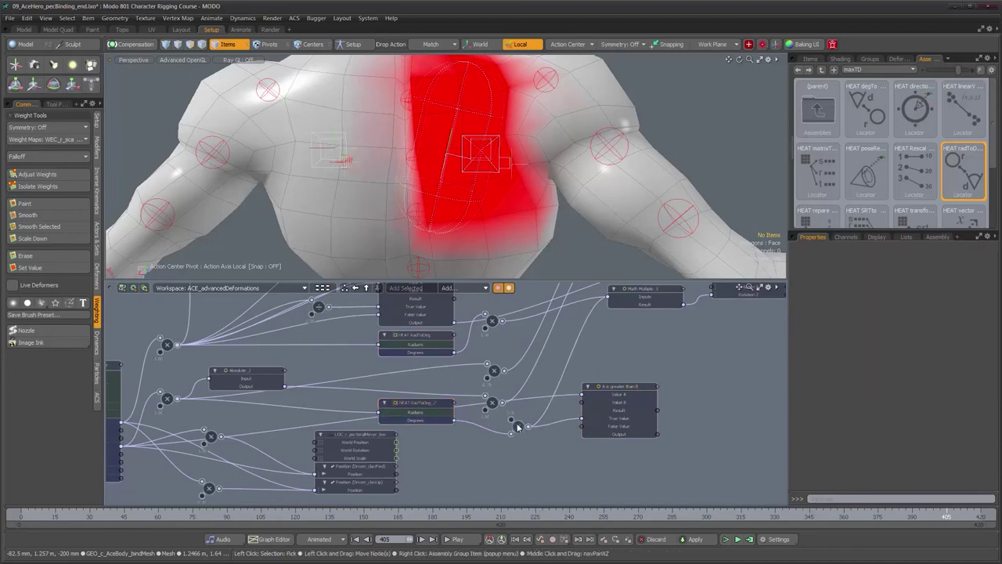
{"action": "middle_click_drag", "start_coordinate": [517, 426], "coordinate": [541, 418]}
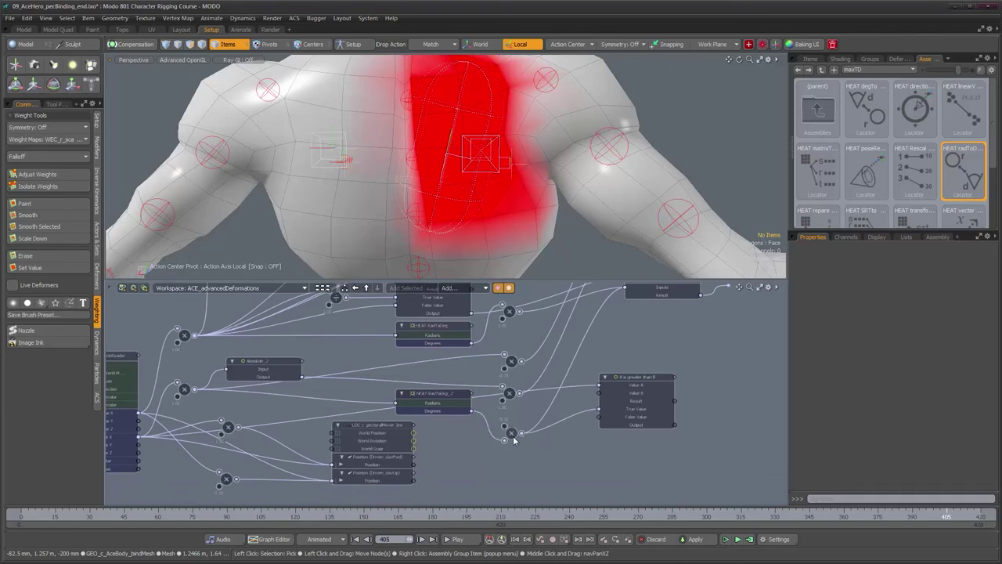
{"action": "left_click", "coordinate": [511, 437]}
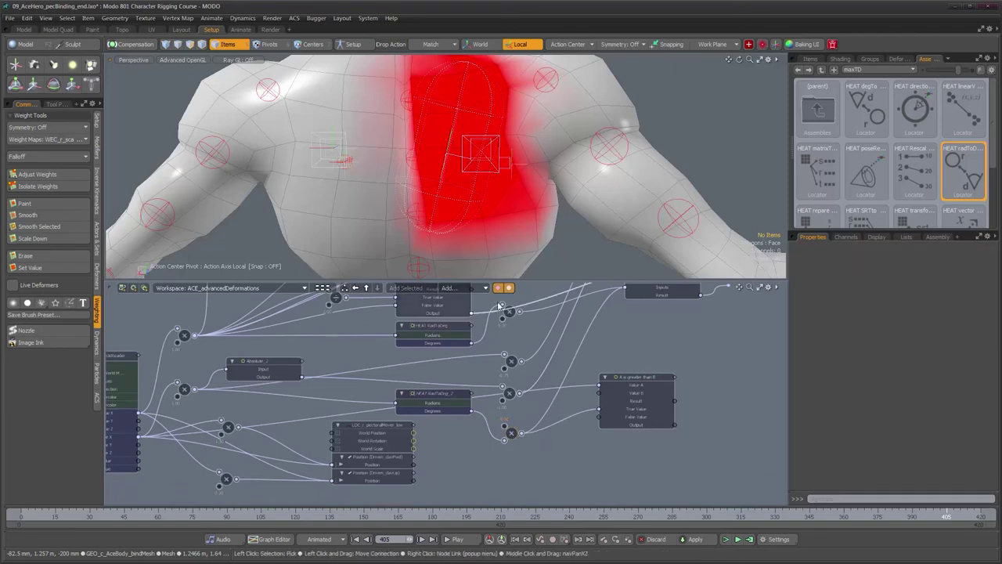
Step: Add a Basic Math:Multiply node below the -5.00 Multiply, feed it HEAT RadToDeg_2's Degrees as Value B, and set Value A to -3.0
{"action": "left_click", "coordinate": [450, 288]}
{"action": "mouse_move", "coordinate": [536, 291]}
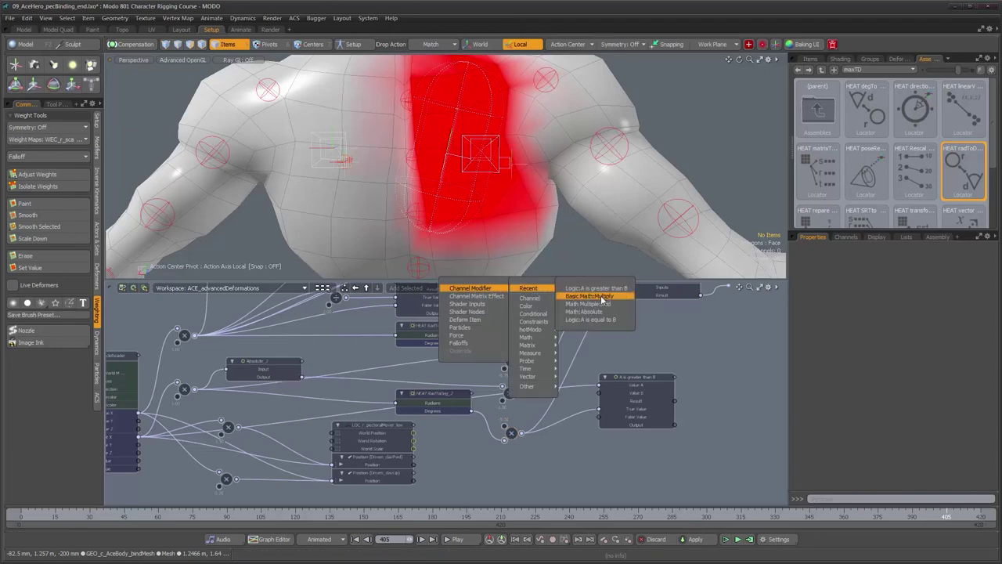
{"action": "left_click", "coordinate": [599, 296]}
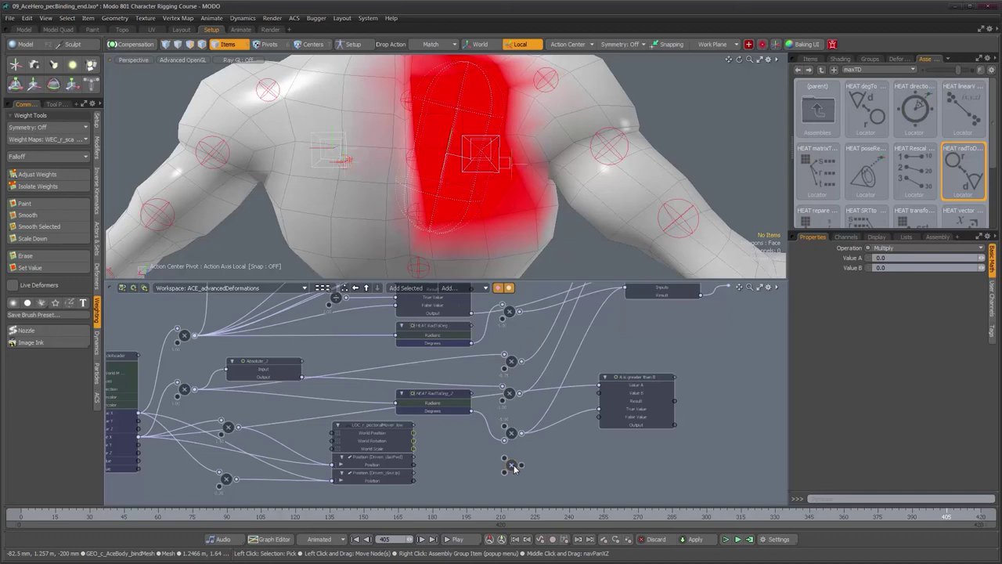
{"action": "left_click_drag", "start_coordinate": [472, 411], "coordinate": [480, 435]}
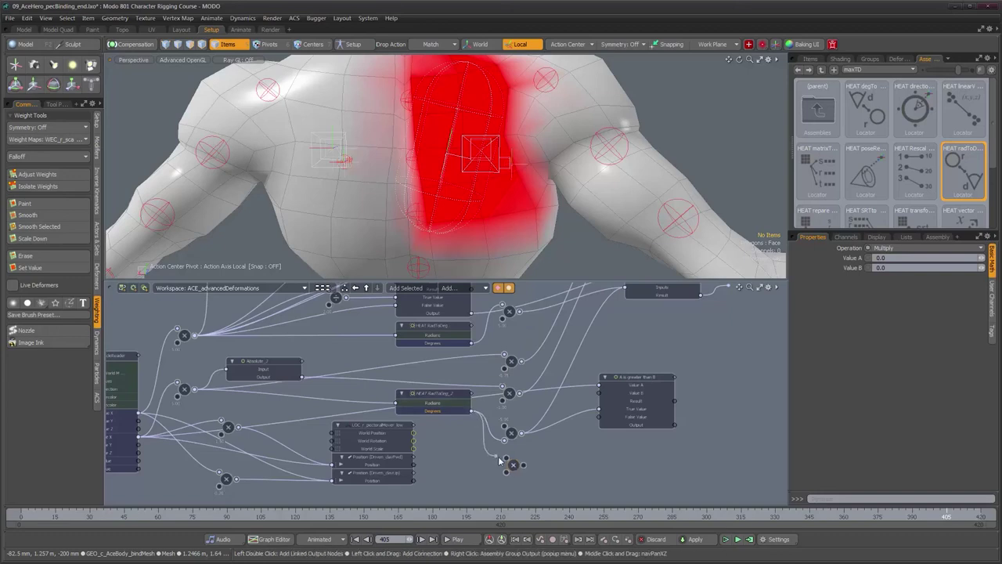
{"action": "left_click_drag", "start_coordinate": [505, 473], "coordinate": [505, 471]}
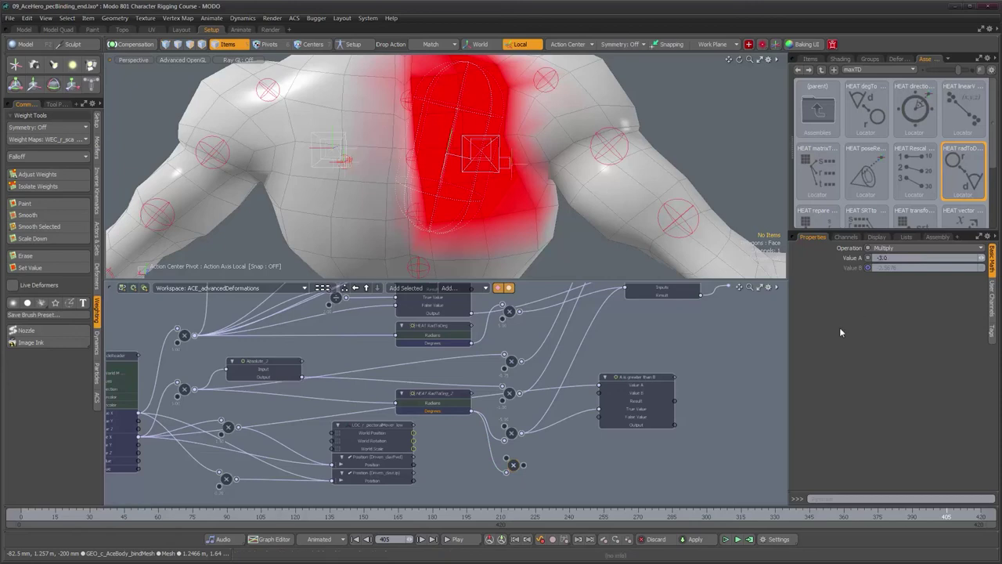
Step: Wire the new Multiply into False Value, the logic node's Output into Math Multiple_3's Inputs, and set the new Multiply's Value A to -2.0
{"action": "left_click_drag", "start_coordinate": [523, 464], "coordinate": [600, 417]}
{"action": "left_click_drag", "start_coordinate": [628, 368], "coordinate": [589, 393], "text": "alt"}
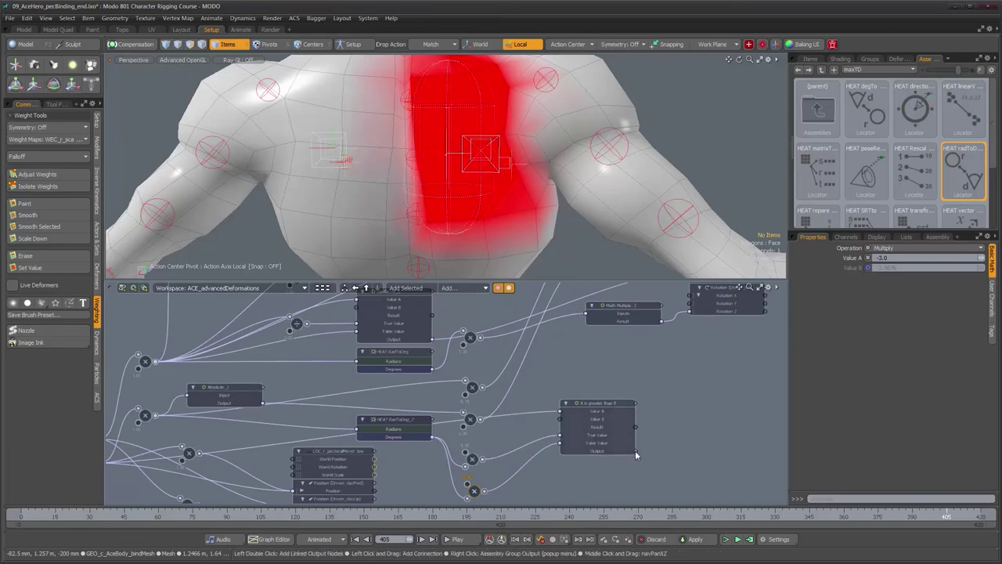
{"action": "left_click_drag", "start_coordinate": [624, 320], "coordinate": [623, 315]}
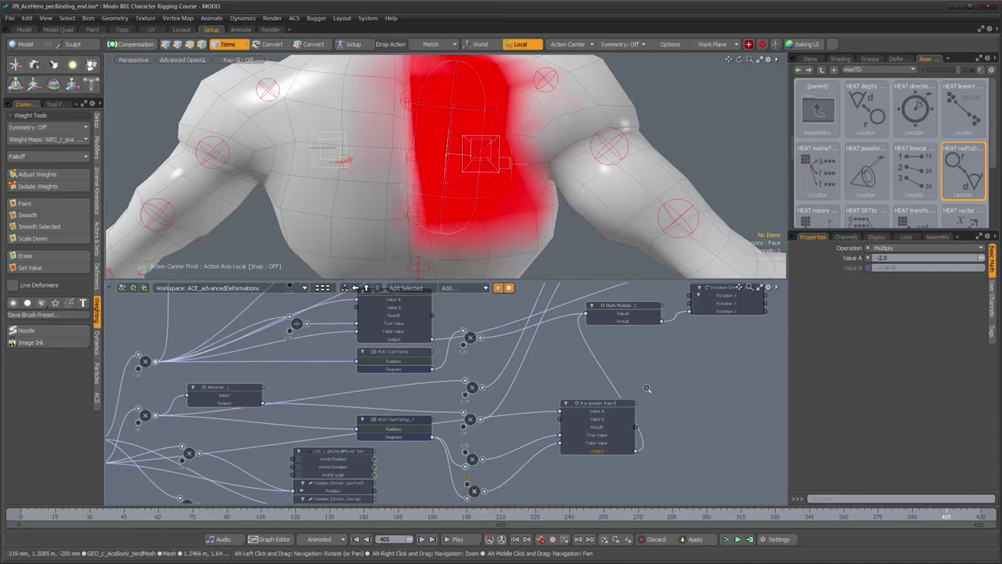
Step: Move the Math Multiple nodes and the right scapula mover node farther from the logic nodes to make room in the schematic
{"action": "scroll", "coordinate": [631, 383], "scroll_direction": "down", "scroll_amount": 2}
{"action": "mouse_move", "coordinate": [630, 383]}
{"action": "left_mouse_down", "text": "alt"}
{"action": "mouse_move", "coordinate": [535, 371]}
{"action": "mouse_move", "coordinate": [515, 459]}
{"action": "left_mouse_up", "text": "alt"}
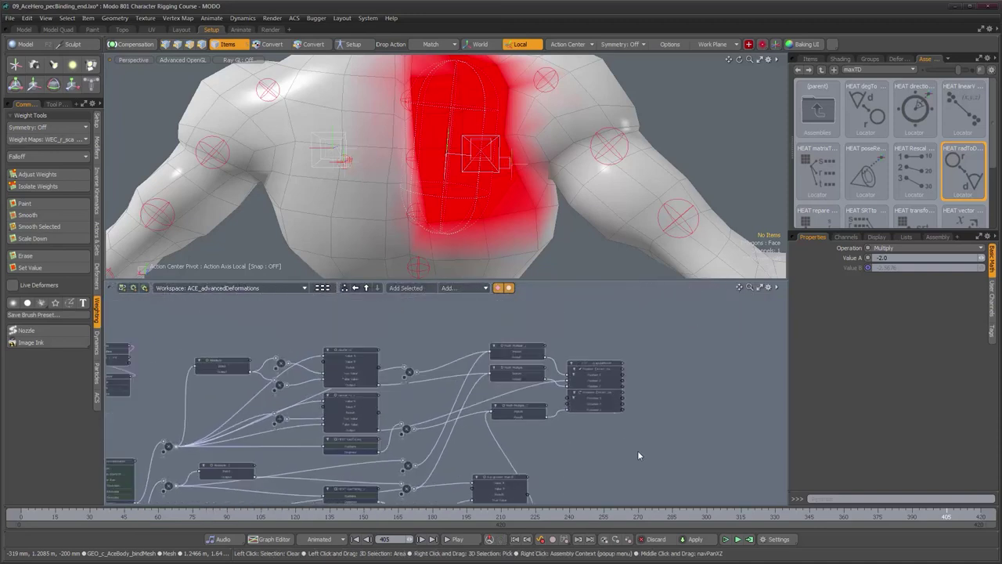
{"action": "left_click_drag", "start_coordinate": [640, 455], "coordinate": [522, 344]}
{"action": "left_click_drag", "start_coordinate": [532, 396], "coordinate": [602, 424]}
{"action": "left_click_drag", "start_coordinate": [578, 490], "coordinate": [589, 407], "text": "alt"}
{"action": "left_click", "coordinate": [588, 408]}
{"action": "left_click_drag", "start_coordinate": [398, 465], "coordinate": [433, 473], "text": "alt"}
{"action": "scroll", "coordinate": [547, 462], "scroll_direction": "down", "scroll_amount": 2}
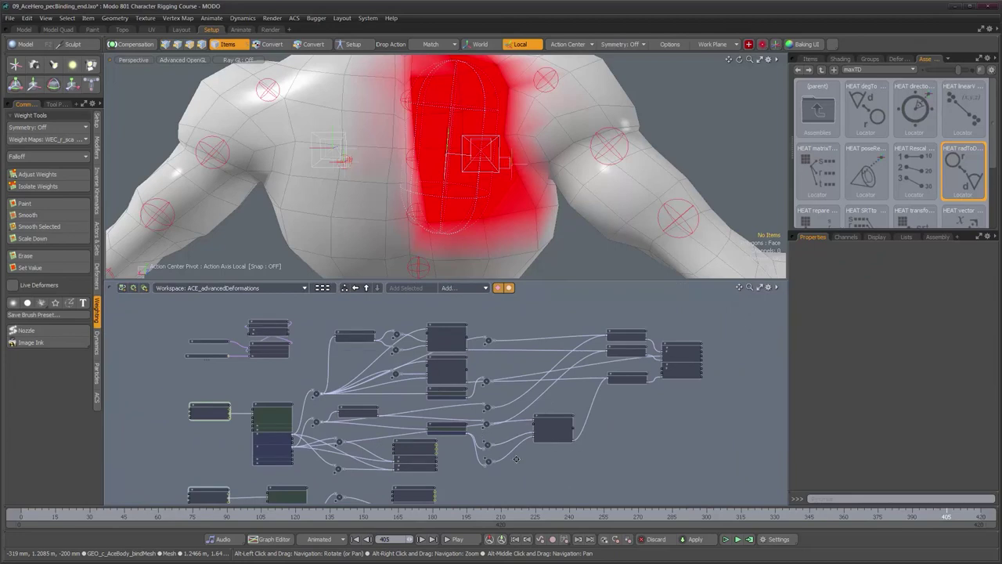
Step: Select the scapula's math and logic nodes and spread them away from the clavicle reader to tidy the schematic
{"action": "left_click_drag", "start_coordinate": [442, 312], "coordinate": [704, 473]}
{"action": "left_click_drag", "start_coordinate": [544, 421], "coordinate": [697, 371]}
{"action": "left_click_drag", "start_coordinate": [540, 404], "coordinate": [581, 383]}
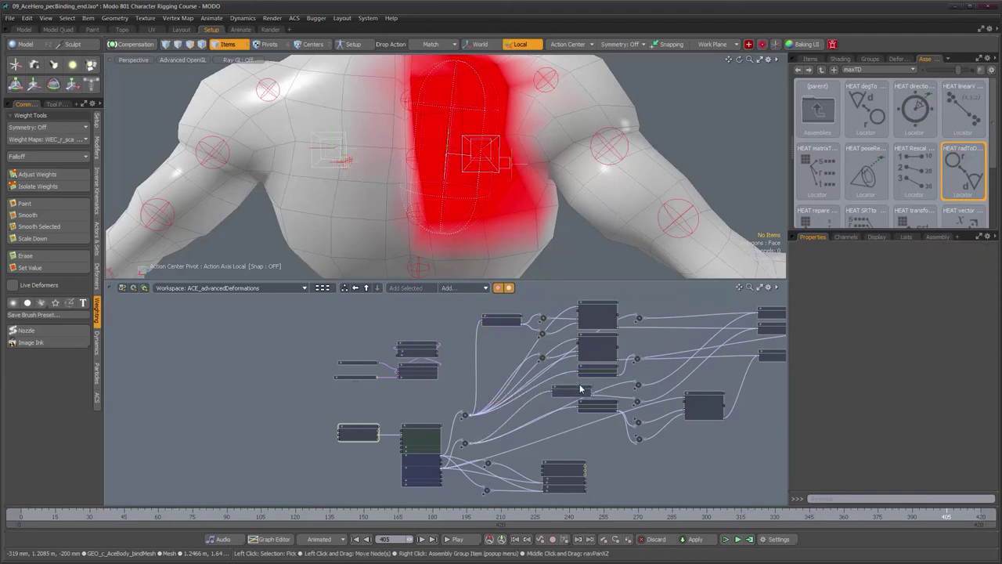
{"action": "scroll", "coordinate": [527, 423], "scroll_direction": "up", "scroll_amount": 5}
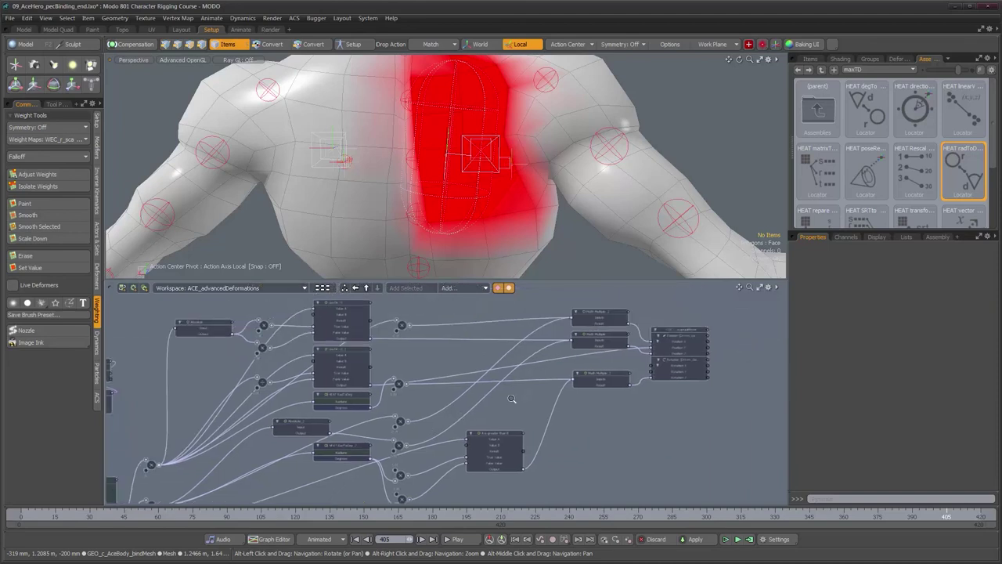
{"action": "middle_click_drag", "start_coordinate": [527, 422], "coordinate": [535, 400]}
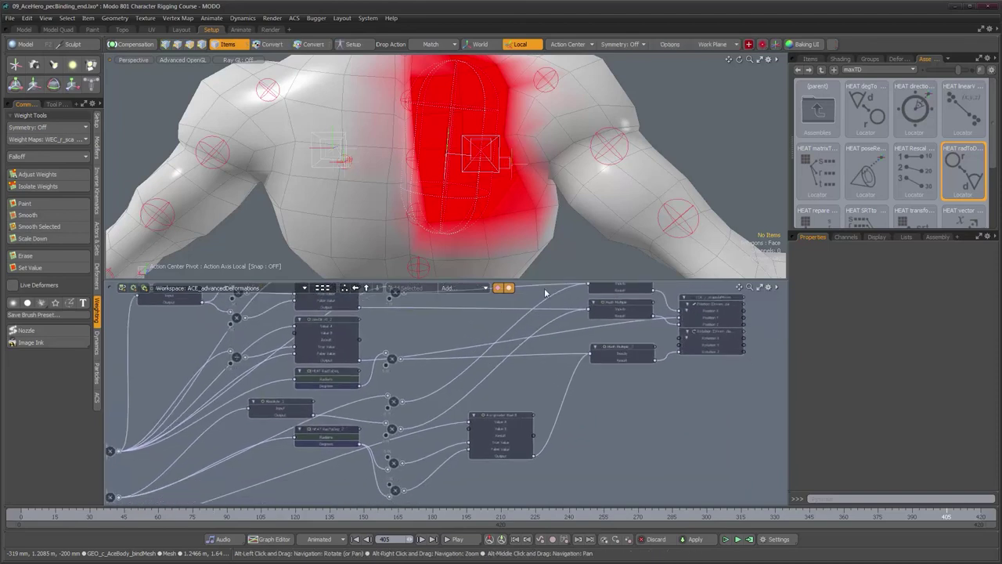
Step: Examine the right scapula's deformation from behind and above while scrubbing the animation from frame 405 back to 308 and on to 360
{"action": "left_click_drag", "start_coordinate": [423, 197], "coordinate": [498, 152], "text": "alt"}
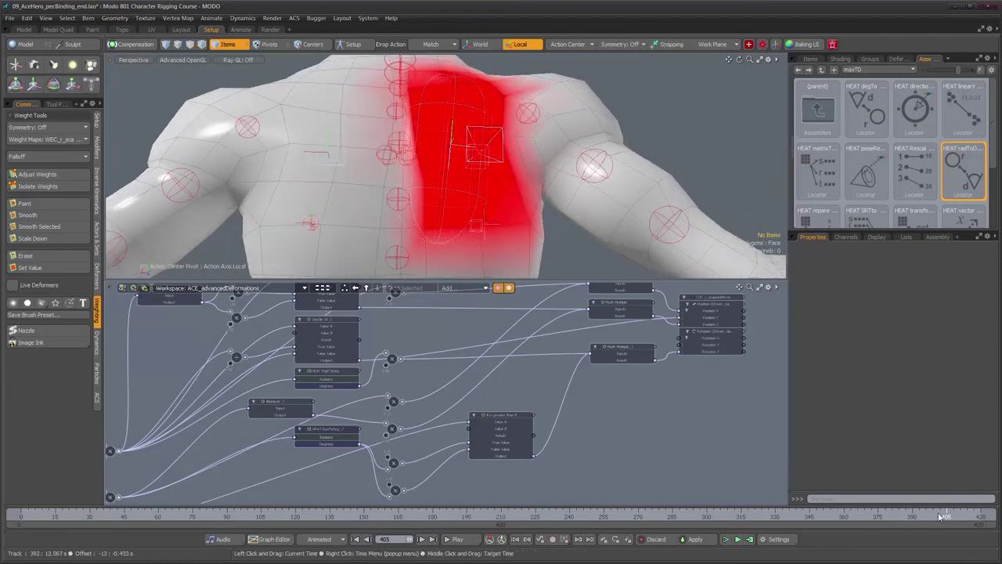
{"action": "mouse_move", "coordinate": [947, 517]}
{"action": "left_mouse_down"}
{"action": "mouse_move", "coordinate": [982, 517]}
{"action": "mouse_move", "coordinate": [734, 517]}
{"action": "mouse_move", "coordinate": [753, 517]}
{"action": "left_mouse_up"}
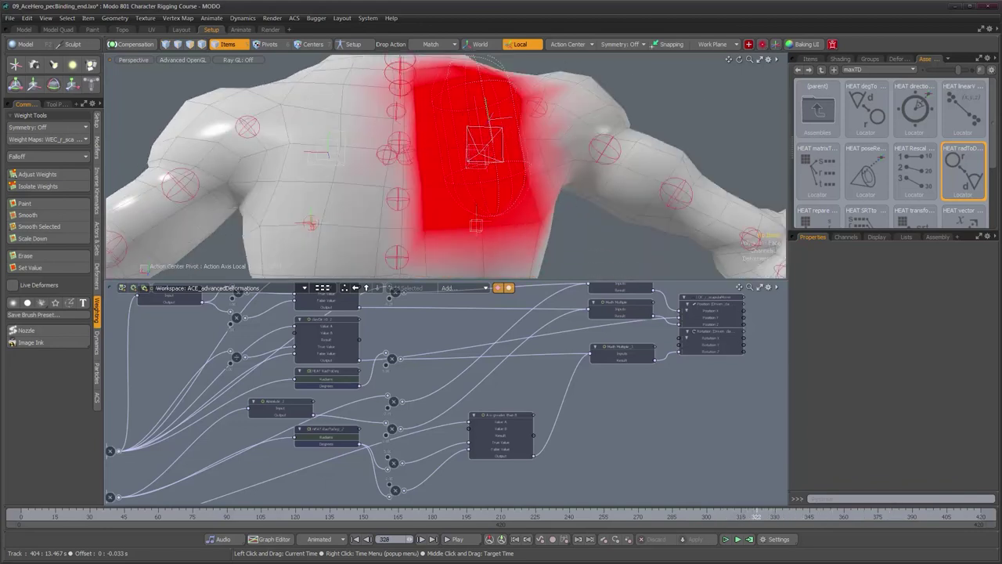
{"action": "key", "text": "alt+a"}
{"action": "left_click", "coordinate": [472, 100], "text": "alt"}
{"action": "left_click_drag", "start_coordinate": [459, 149], "coordinate": [601, 219], "text": "alt"}
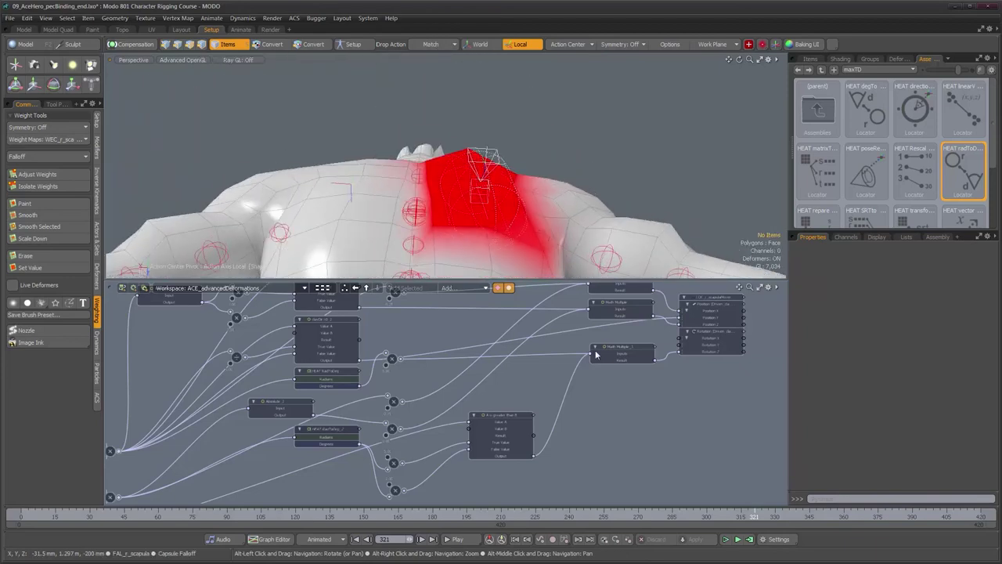
{"action": "left_click_drag", "start_coordinate": [755, 517], "coordinate": [835, 517]}
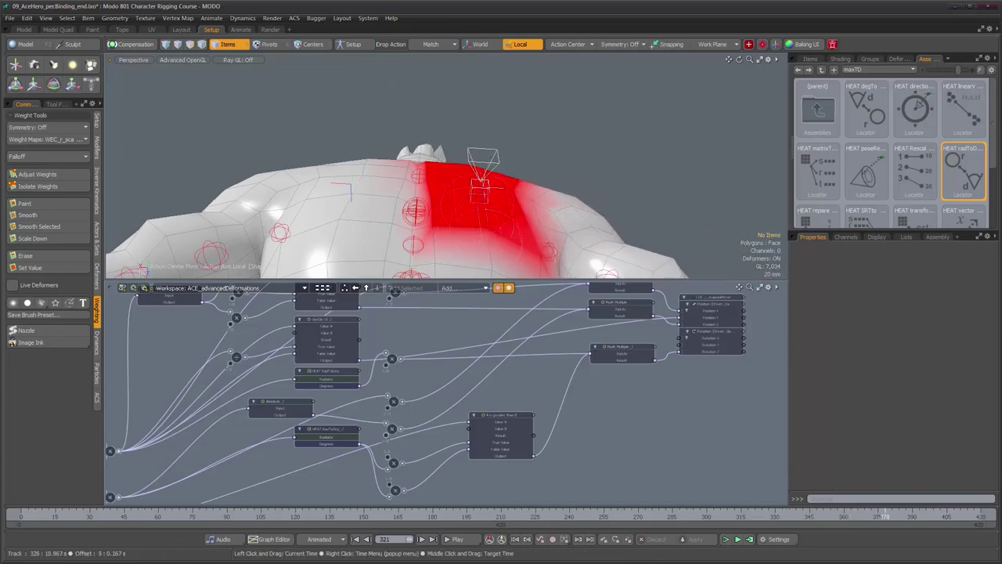
{"action": "left_click_drag", "start_coordinate": [928, 517], "coordinate": [827, 517]}
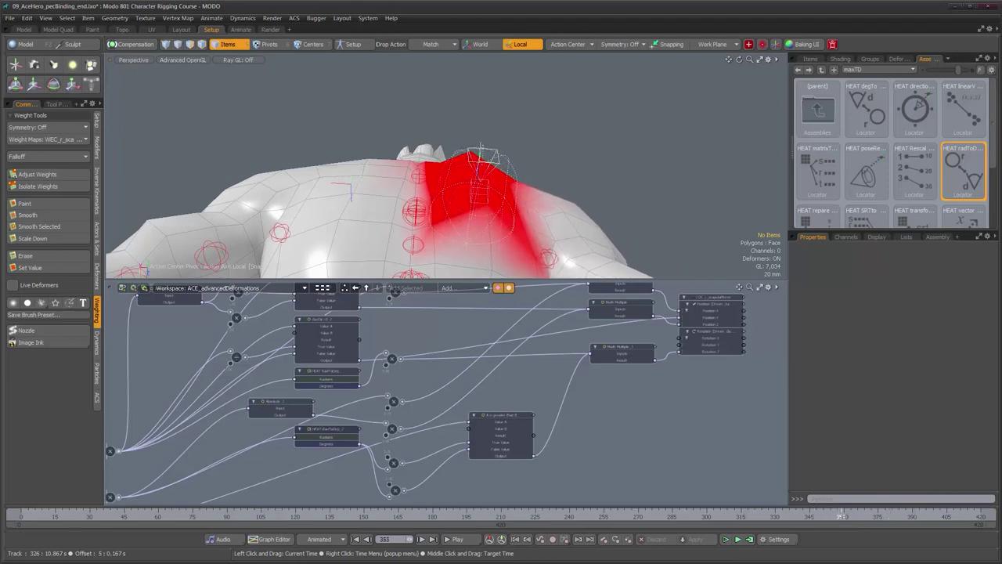
{"action": "left_click_drag", "start_coordinate": [846, 517], "coordinate": [844, 517]}
{"action": "left_click_drag", "start_coordinate": [495, 148], "coordinate": [454, 138], "text": "alt"}
{"action": "left_click_drag", "start_coordinate": [460, 95], "coordinate": [502, 176], "text": "alt"}
Step: Select the FAL_r_scapula capsule falloff and reveal its additional End Radius, Solid Core and Decay Shape settings
{"action": "left_click", "coordinate": [522, 201]}
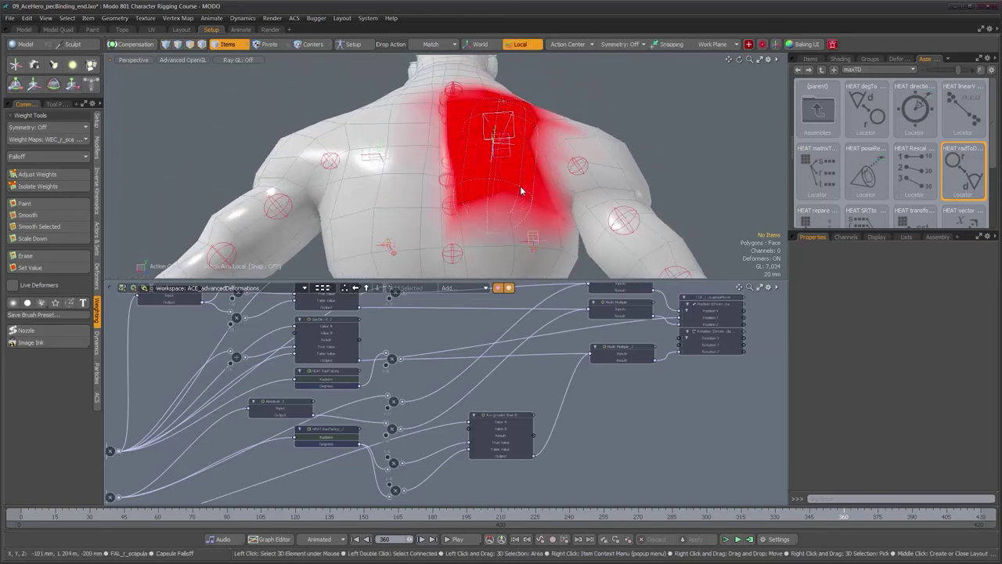
{"action": "left_click_drag", "start_coordinate": [565, 196], "coordinate": [561, 173], "text": "alt"}
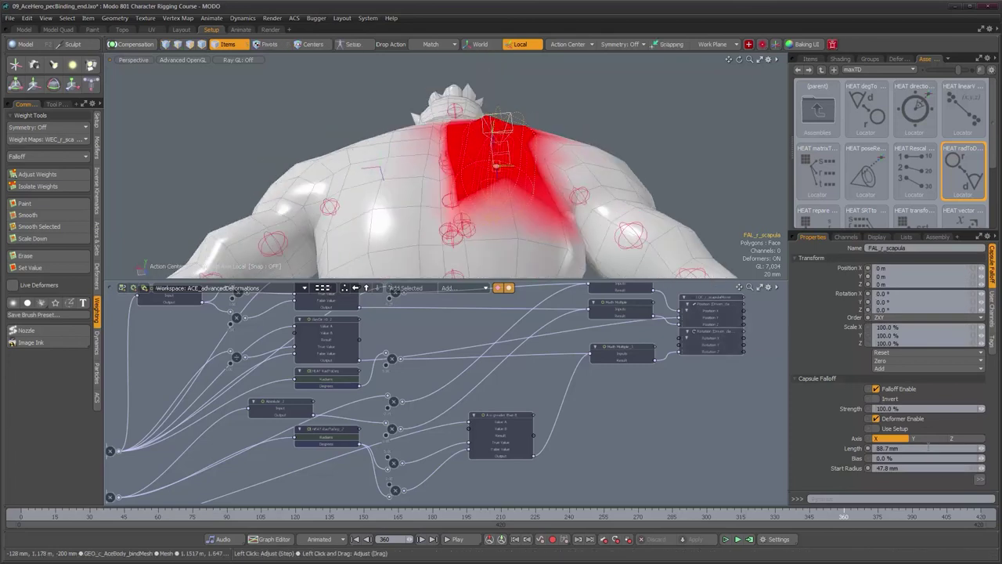
{"action": "left_click", "coordinate": [978, 480]}
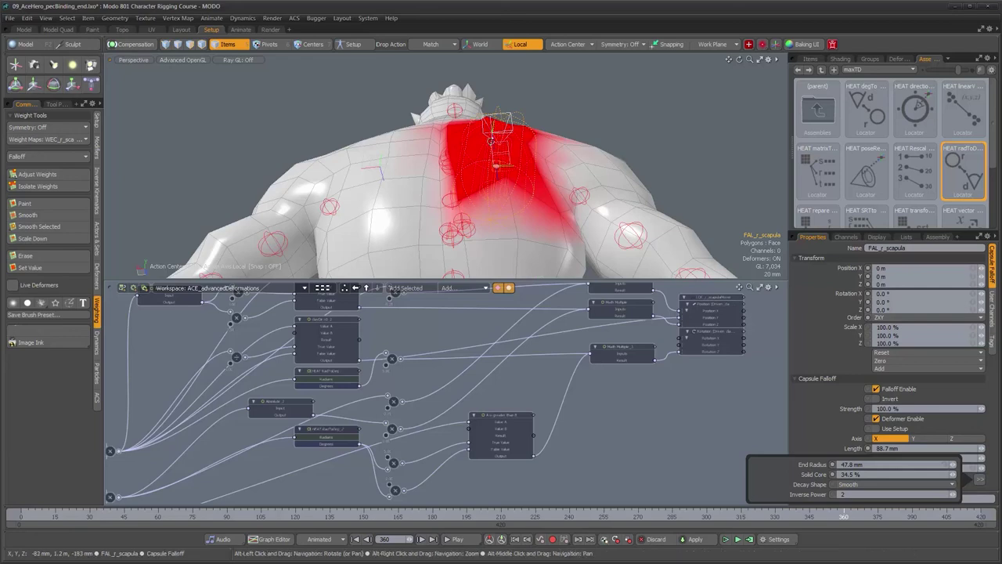
Step: Move LOC_r_scapulaPusher to about -17.5 mm on Z at frame 360
{"action": "left_click_drag", "start_coordinate": [626, 147], "coordinate": [522, 148], "text": "alt"}
{"action": "left_click", "coordinate": [522, 150]}
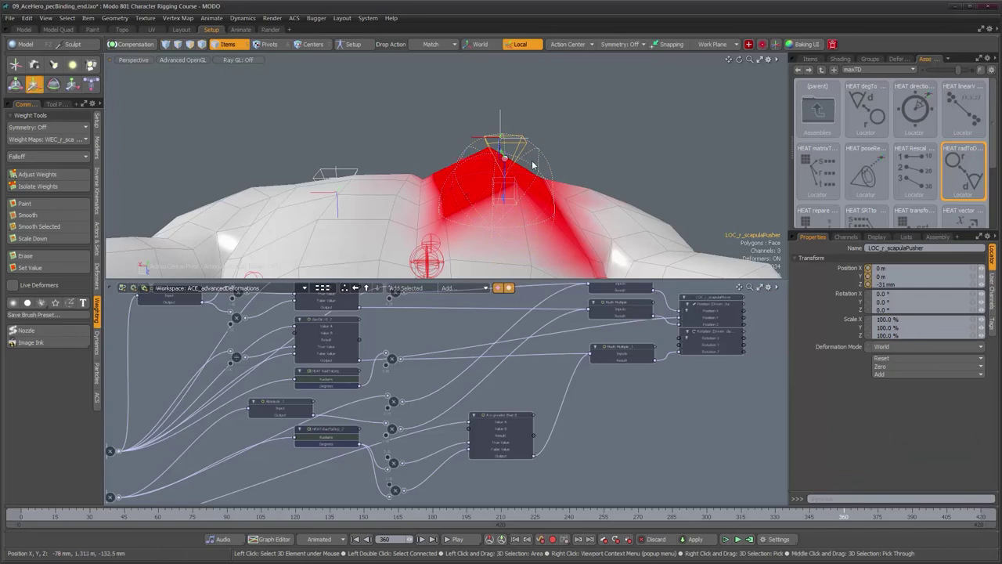
{"action": "left_click_drag", "start_coordinate": [505, 157], "coordinate": [504, 162]}
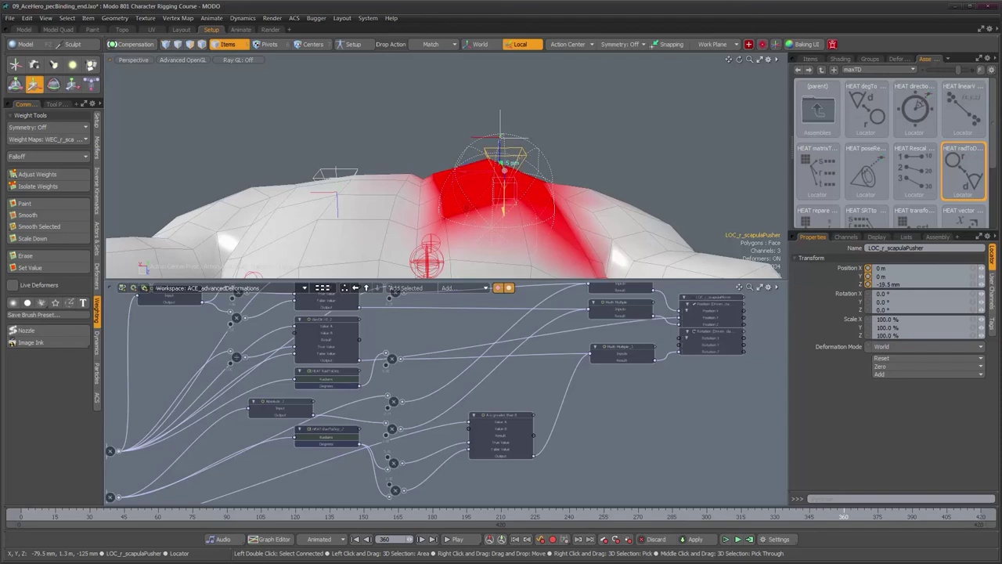
{"action": "mouse_move", "coordinate": [504, 166]}
{"action": "left_mouse_down"}
{"action": "mouse_move", "coordinate": [504, 131]}
{"action": "mouse_move", "coordinate": [505, 166]}
{"action": "left_mouse_up"}
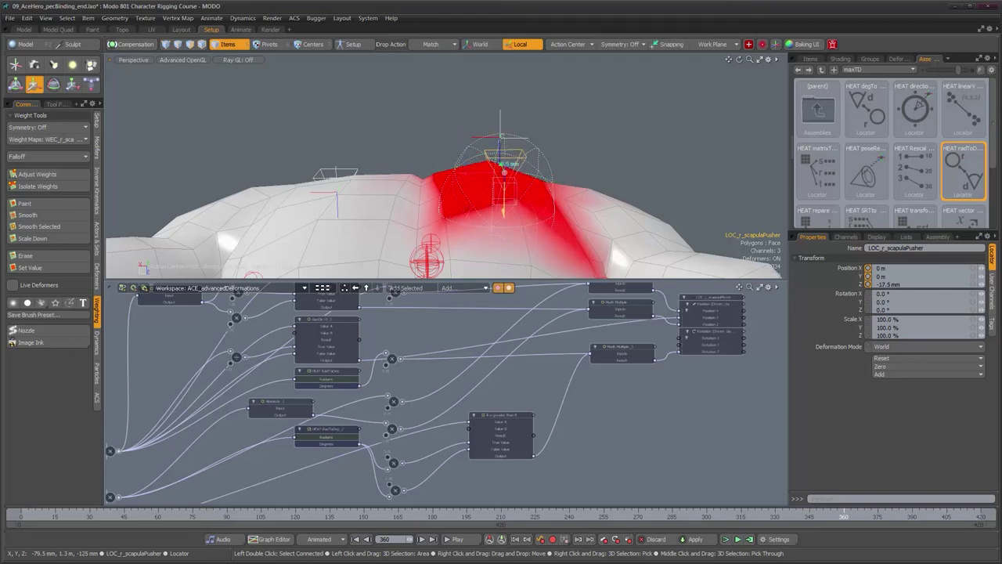
{"action": "key", "text": "space"}
Step: Review the softened scapula push from behind and the side while scrubbing back and forth, ending around frame 326
{"action": "mouse_move", "coordinate": [843, 517]}
{"action": "left_mouse_down"}
{"action": "mouse_move", "coordinate": [771, 518]}
{"action": "mouse_move", "coordinate": [974, 516]}
{"action": "mouse_move", "coordinate": [803, 517]}
{"action": "left_mouse_up"}
{"action": "left_click_drag", "start_coordinate": [486, 179], "coordinate": [458, 179], "text": "alt"}
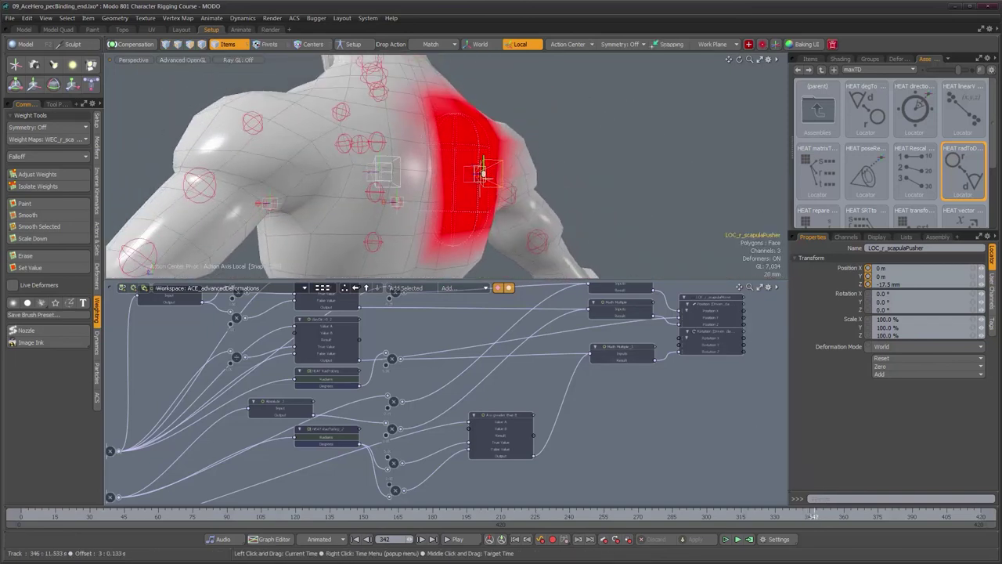
{"action": "left_click_drag", "start_coordinate": [821, 517], "coordinate": [878, 517]}
{"action": "mouse_move", "coordinate": [877, 516]}
{"action": "middle_mouse_down"}
{"action": "mouse_move", "coordinate": [917, 517]}
{"action": "mouse_move", "coordinate": [818, 517]}
{"action": "middle_mouse_up"}
{"action": "left_click_drag", "start_coordinate": [821, 517], "coordinate": [766, 517]}
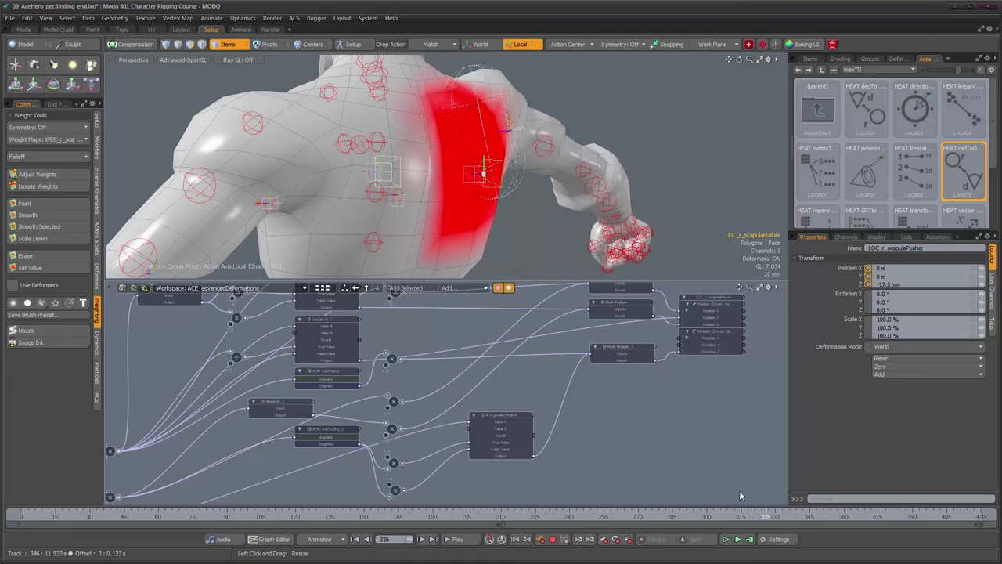
Step: Examine the right scapula's deformation from behind and its mover's node network while scrubbing between frames 321 and 332
{"action": "left_click_drag", "start_coordinate": [512, 192], "coordinate": [443, 199], "text": "alt"}
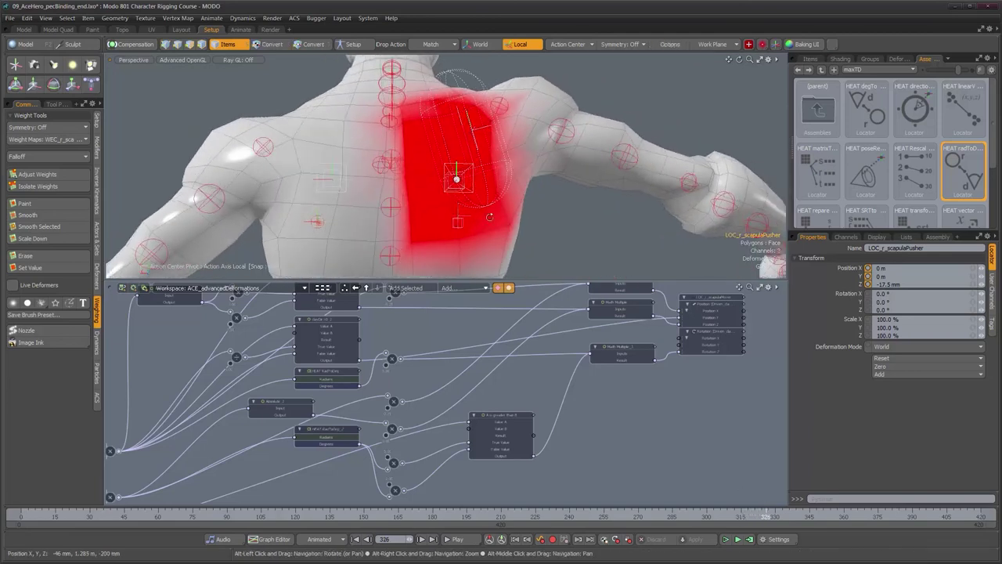
{"action": "left_click_drag", "start_coordinate": [519, 188], "coordinate": [520, 205], "text": "alt"}
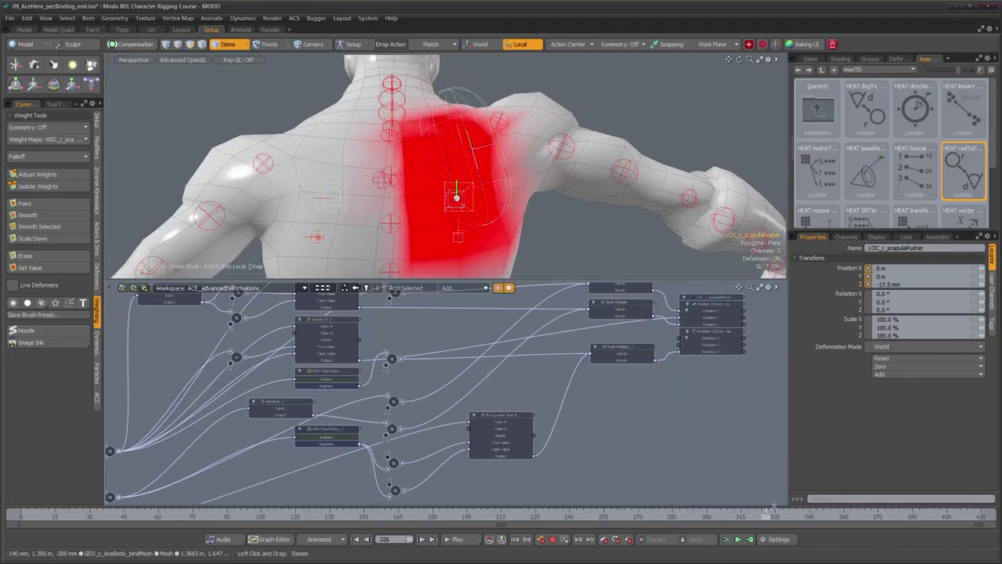
{"action": "left_click_drag", "start_coordinate": [767, 517], "coordinate": [775, 517]}
{"action": "middle_click_drag", "start_coordinate": [776, 517], "coordinate": [758, 517]}
{"action": "left_click_drag", "start_coordinate": [760, 517], "coordinate": [753, 517]}
{"action": "middle_click_drag", "start_coordinate": [752, 517], "coordinate": [747, 517]}
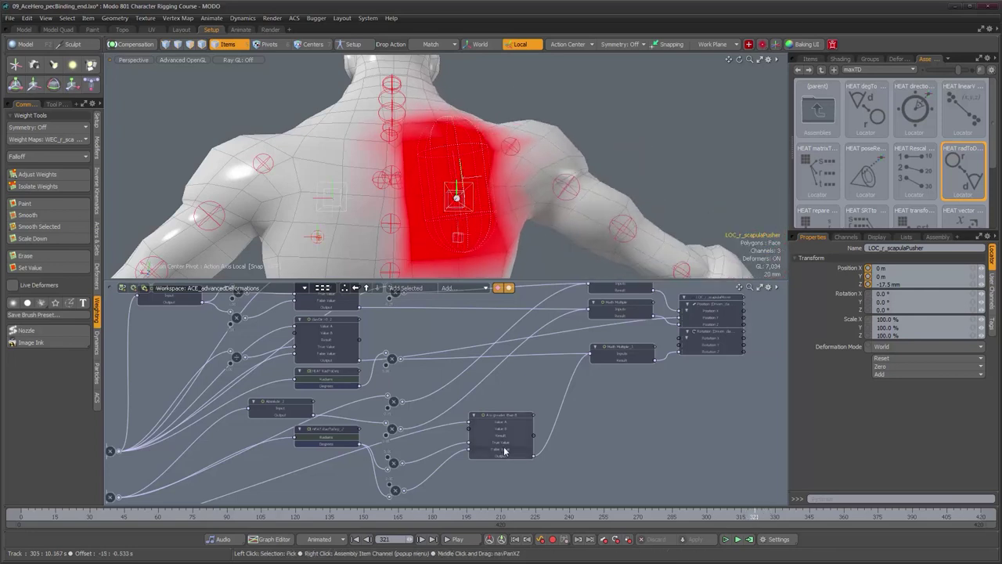
{"action": "mouse_move", "coordinate": [524, 430]}
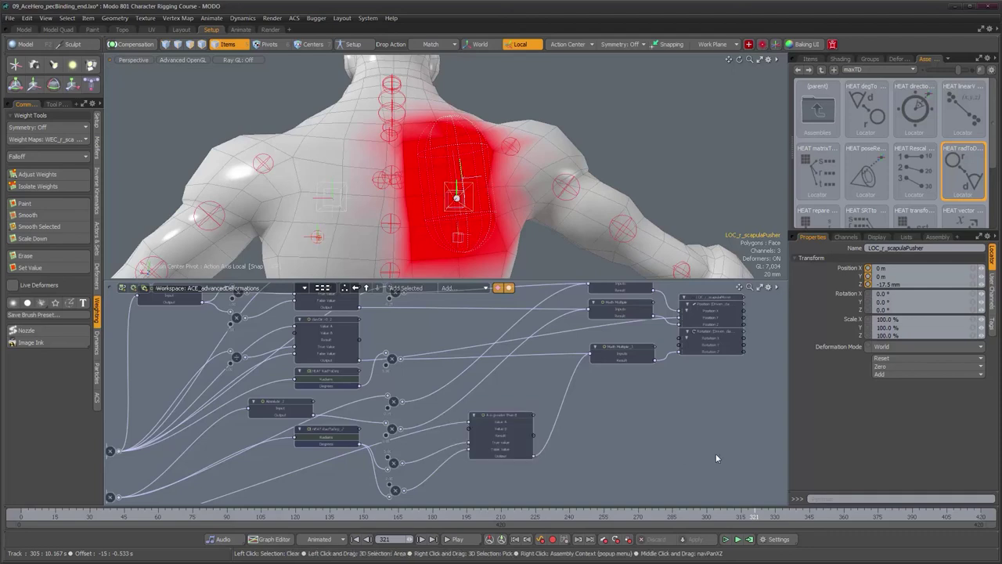
{"action": "left_click_drag", "start_coordinate": [586, 383], "coordinate": [593, 446], "text": "alt"}
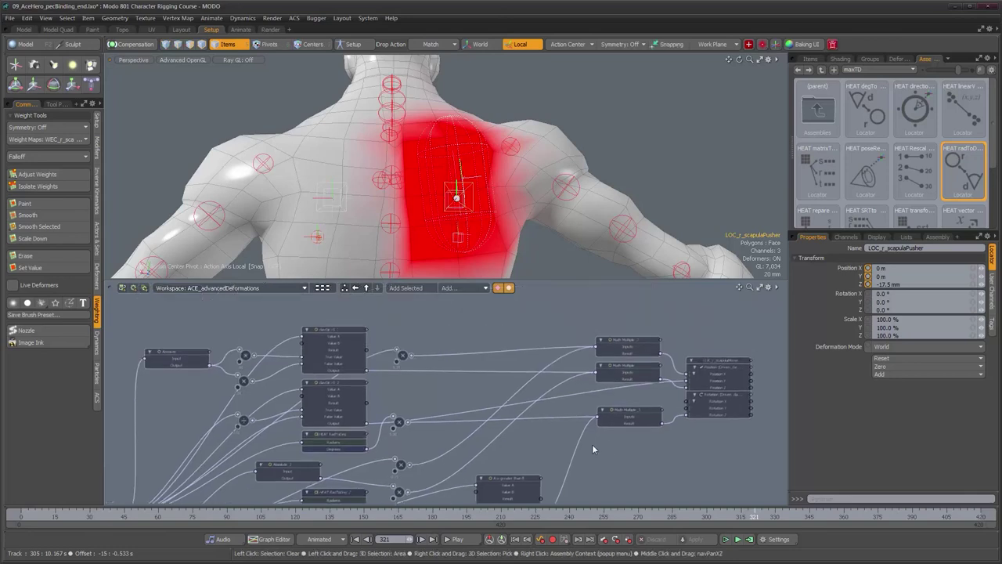
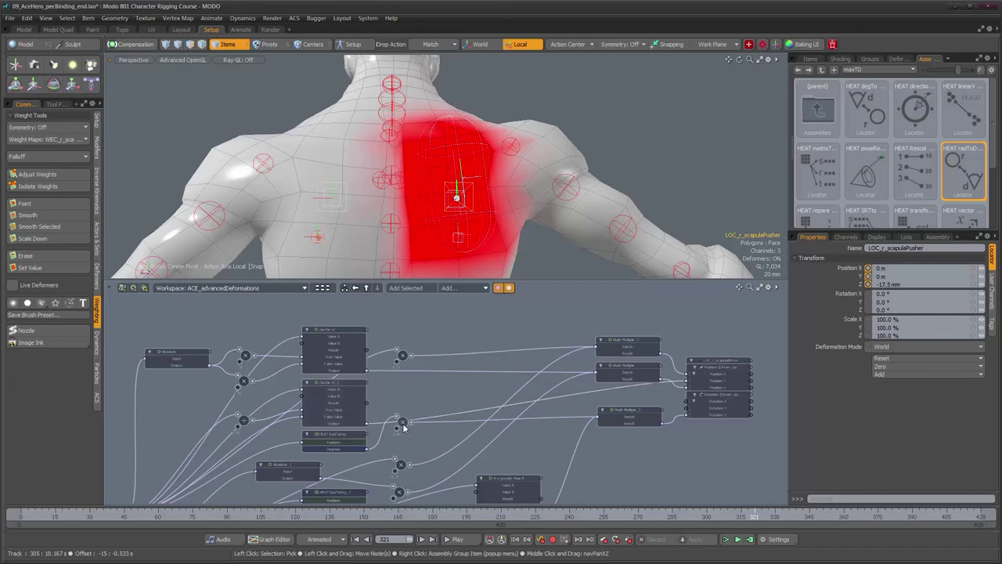
{"action": "left_click_drag", "start_coordinate": [513, 364], "coordinate": [534, 374], "text": "alt"}
{"action": "scroll", "coordinate": [537, 378], "scroll_direction": "up", "scroll_amount": 2, "text": "alt"}
{"action": "scroll", "coordinate": [537, 378], "scroll_direction": "down", "scroll_amount": 2, "text": "alt"}
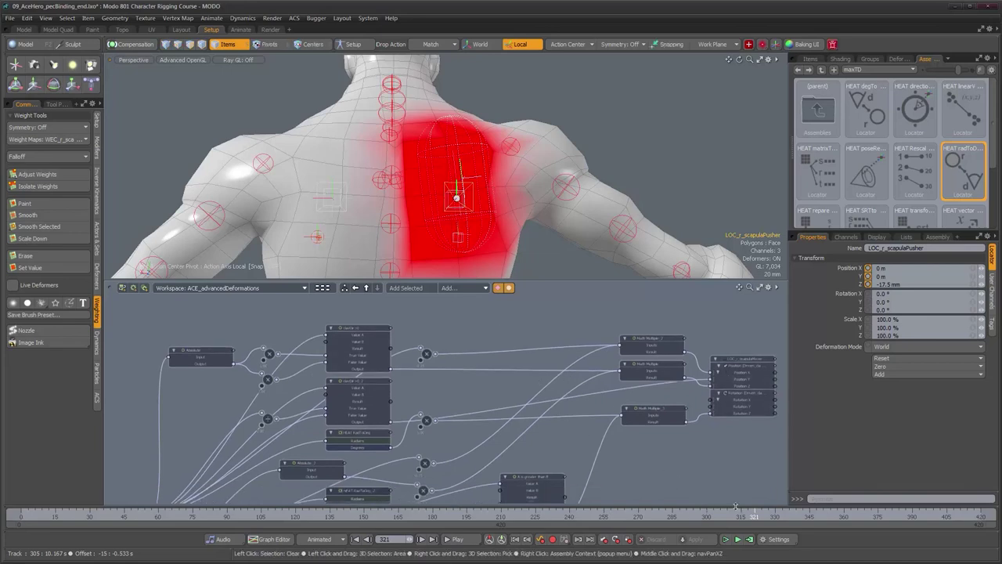
{"action": "mouse_move", "coordinate": [754, 517]}
{"action": "left_mouse_down"}
{"action": "mouse_move", "coordinate": [743, 517]}
{"action": "mouse_move", "coordinate": [779, 517]}
{"action": "left_mouse_up"}
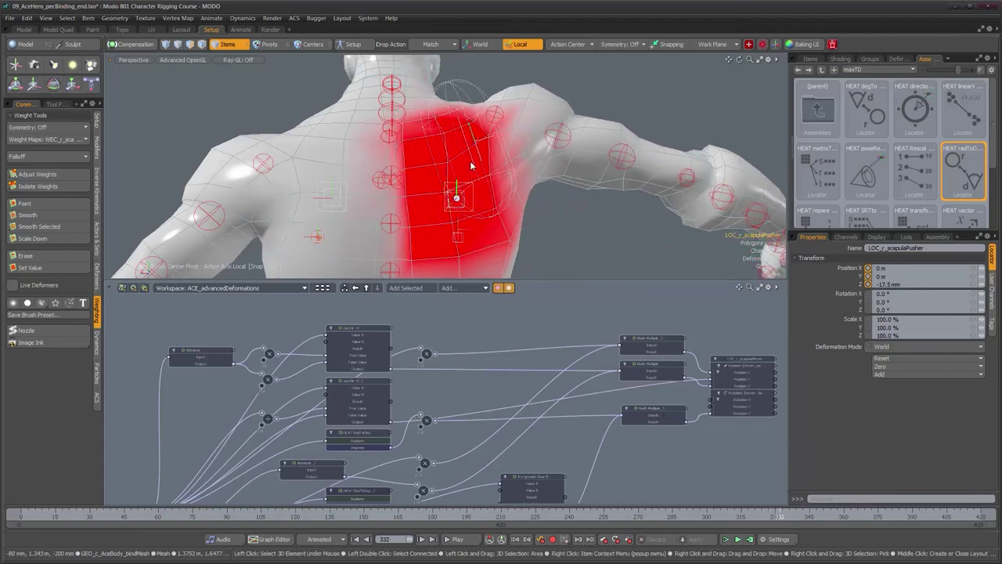
{"action": "left_click_drag", "start_coordinate": [470, 165], "coordinate": [535, 189], "text": "alt"}
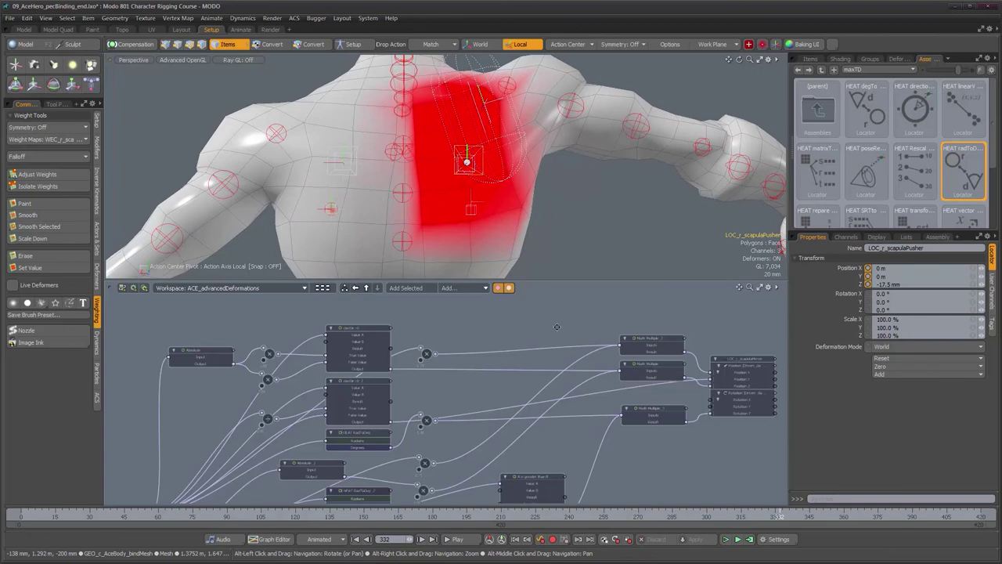
Step: Trace the schematic connection that drives LOC_r_scapulaMover's Position Y from the output of clavDir>0_2
{"action": "scroll", "coordinate": [565, 370], "scroll_direction": "down", "scroll_amount": 1}
{"action": "scroll", "coordinate": [384, 435], "scroll_direction": "down", "scroll_amount": 2}
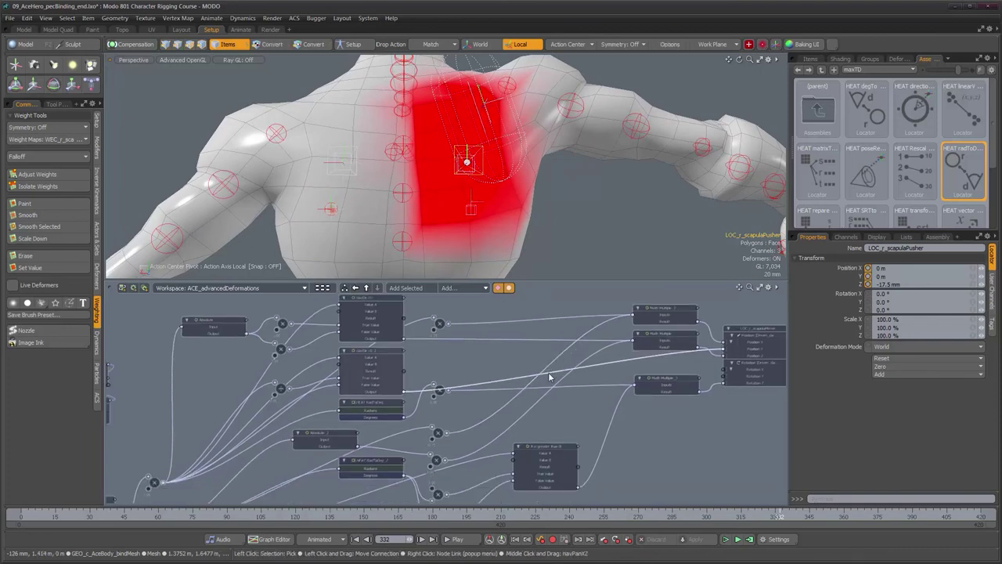
{"action": "middle_click_drag", "start_coordinate": [421, 373], "coordinate": [438, 389]}
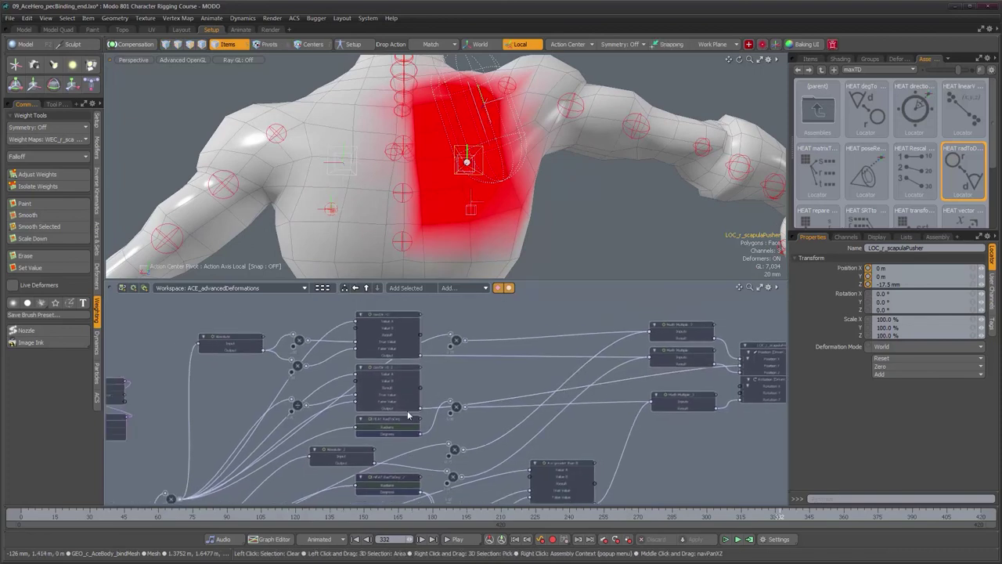
{"action": "left_click_drag", "start_coordinate": [504, 411], "coordinate": [514, 411], "text": "alt"}
{"action": "right_click_drag", "start_coordinate": [514, 411], "coordinate": [537, 411], "text": "alt"}
{"action": "left_click_drag", "start_coordinate": [536, 411], "coordinate": [342, 420], "text": "alt"}
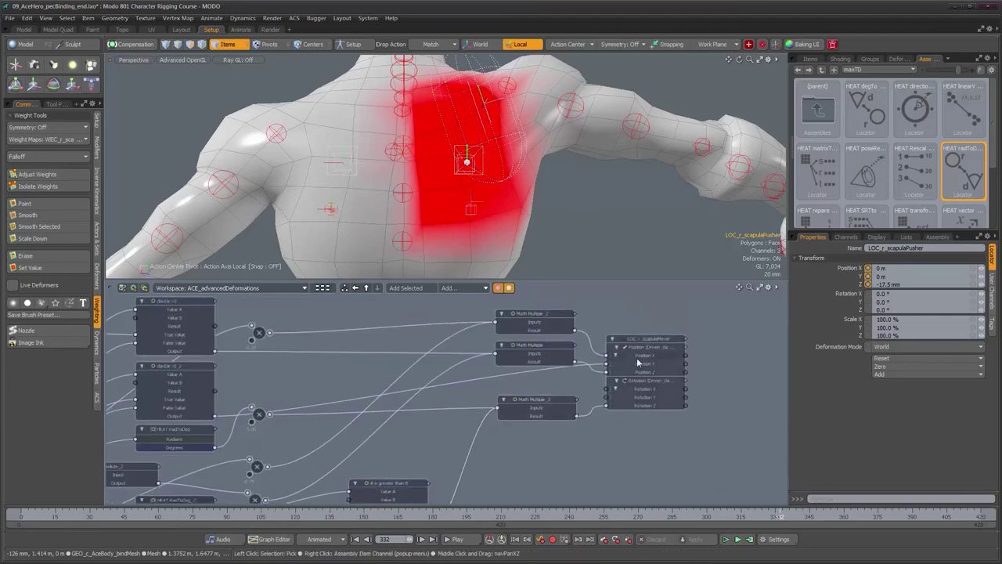
{"action": "left_click", "coordinate": [640, 369]}
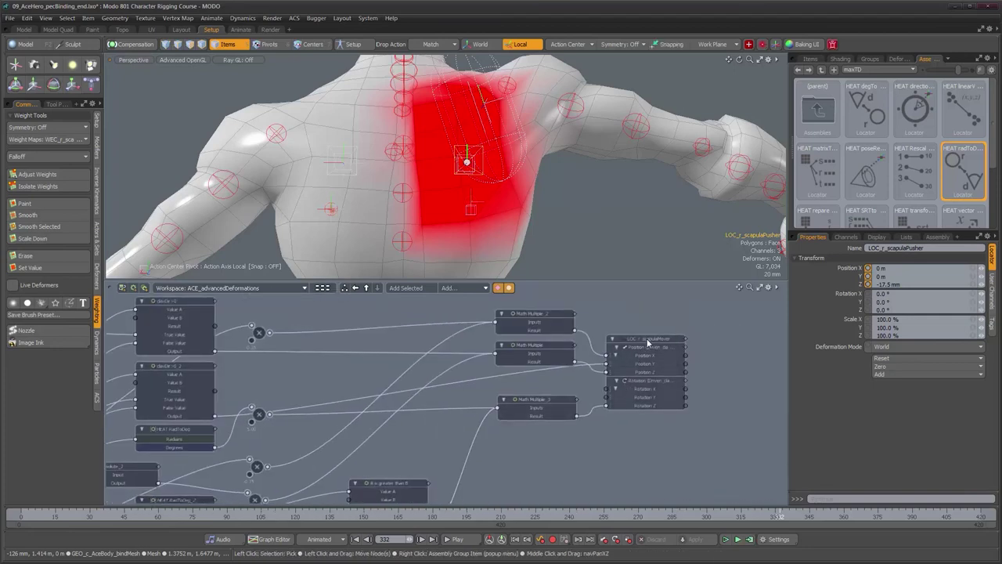
{"action": "left_click", "coordinate": [540, 376]}
{"action": "left_click_drag", "start_coordinate": [360, 427], "coordinate": [499, 421], "text": "alt"}
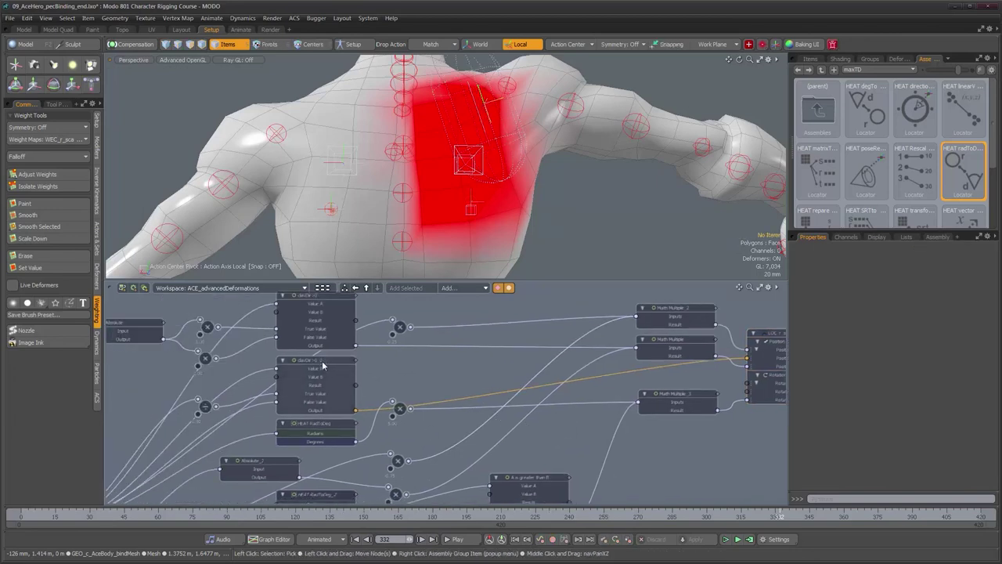
{"action": "left_click_drag", "start_coordinate": [521, 403], "coordinate": [409, 402], "text": "alt"}
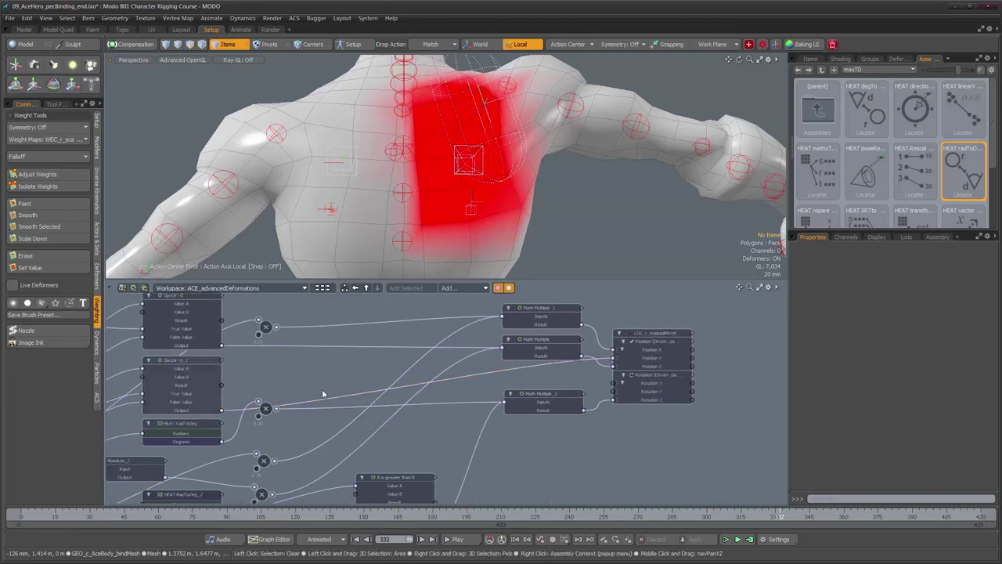
Step: Add a Channel Relationship modifier to the schematic and place it between clavDir>0_2 and LOC_r_scapulaMover
{"action": "left_click", "coordinate": [462, 288]}
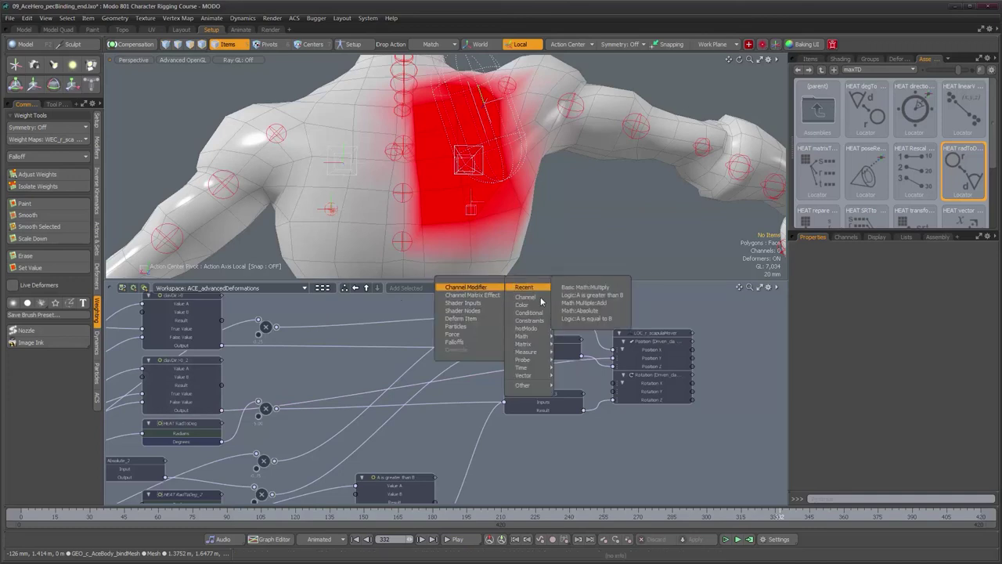
{"action": "mouse_move", "coordinate": [530, 387]}
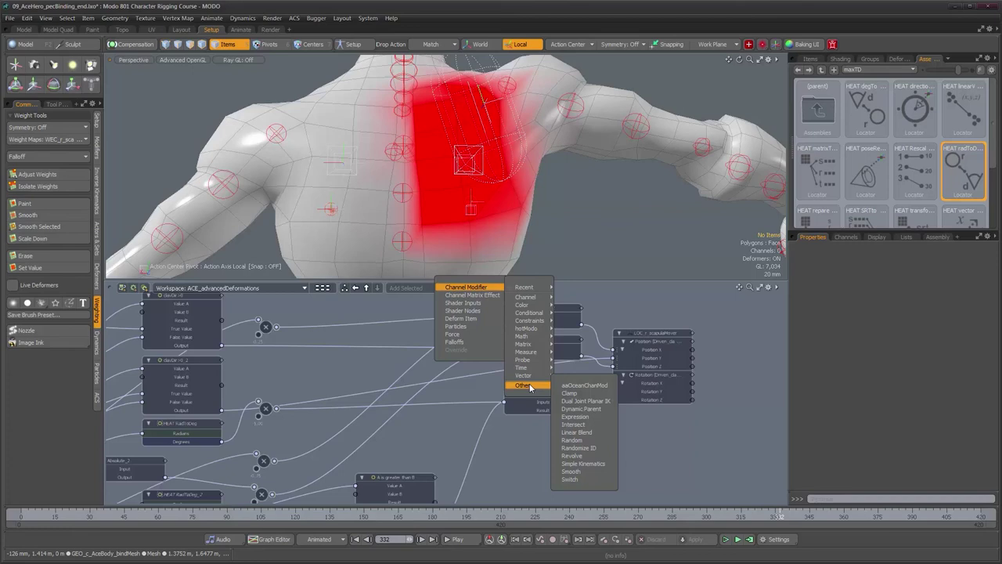
{"action": "mouse_move", "coordinate": [532, 346]}
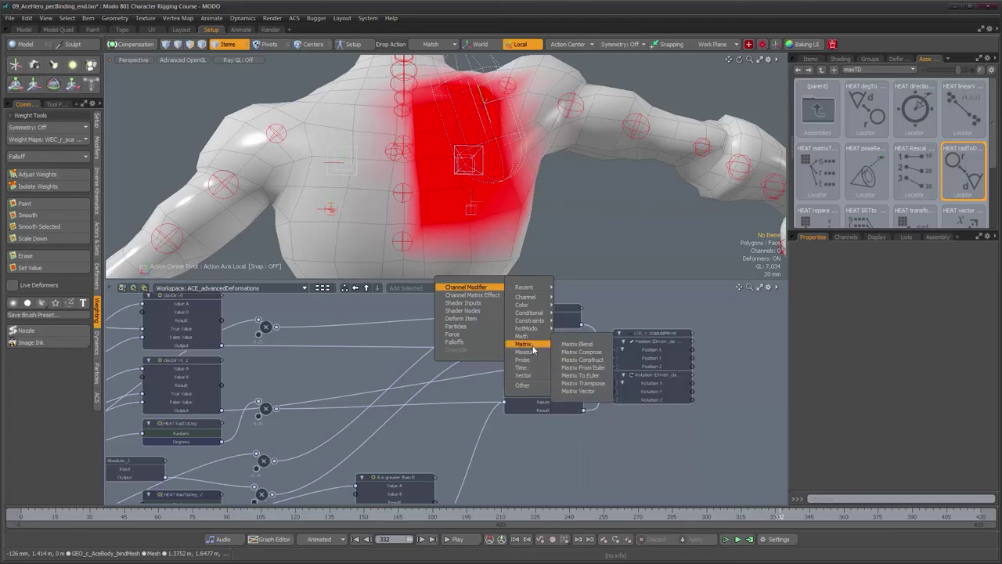
{"action": "mouse_move", "coordinate": [533, 298]}
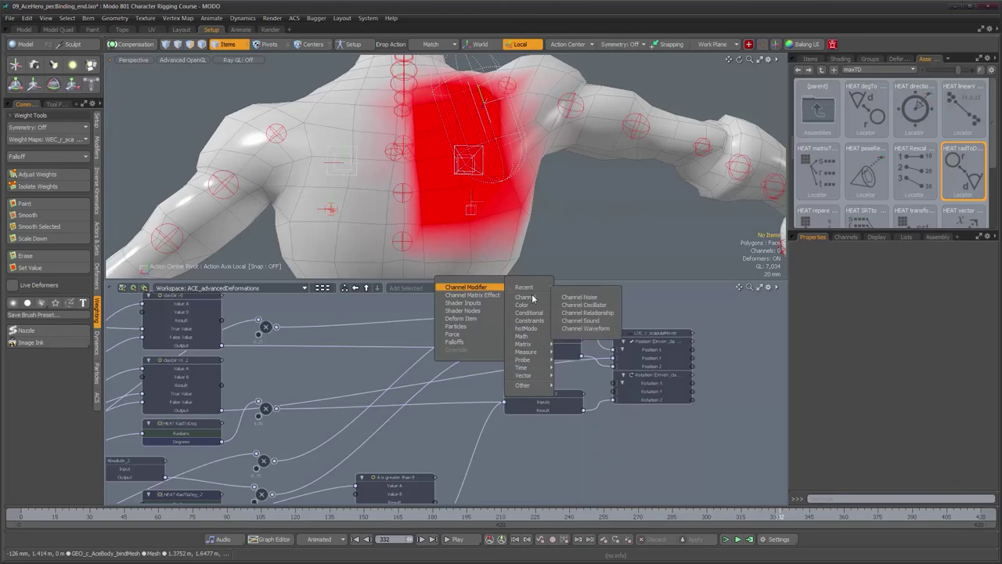
{"action": "left_click", "coordinate": [606, 313]}
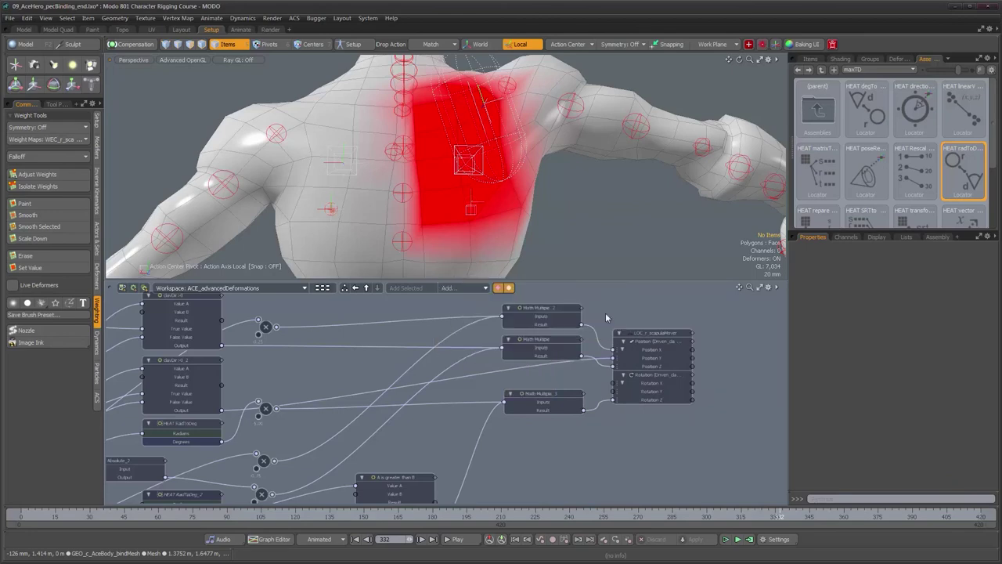
{"action": "scroll", "coordinate": [549, 418], "scroll_direction": "up", "scroll_amount": 3}
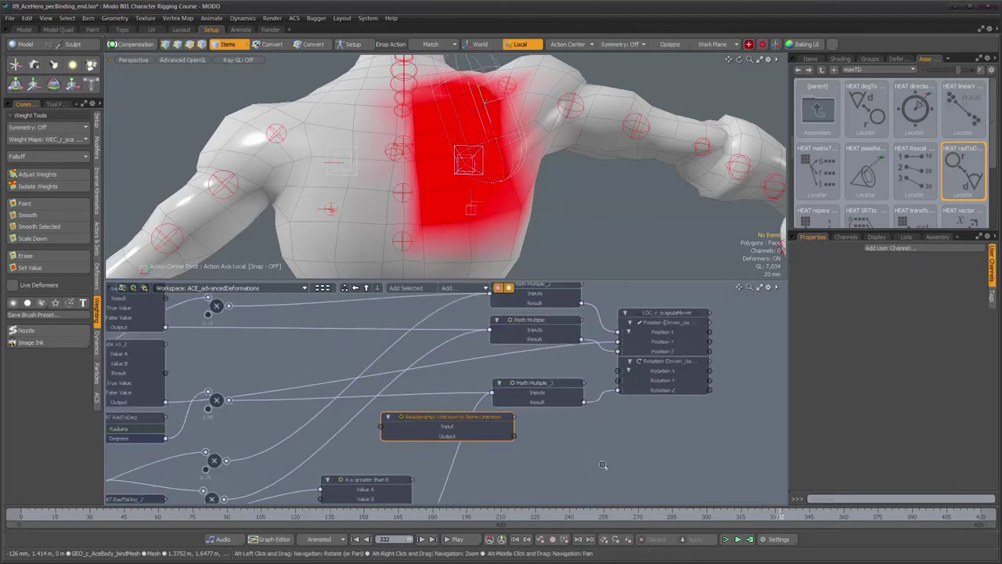
{"action": "left_click_drag", "start_coordinate": [549, 418], "coordinate": [460, 417]}
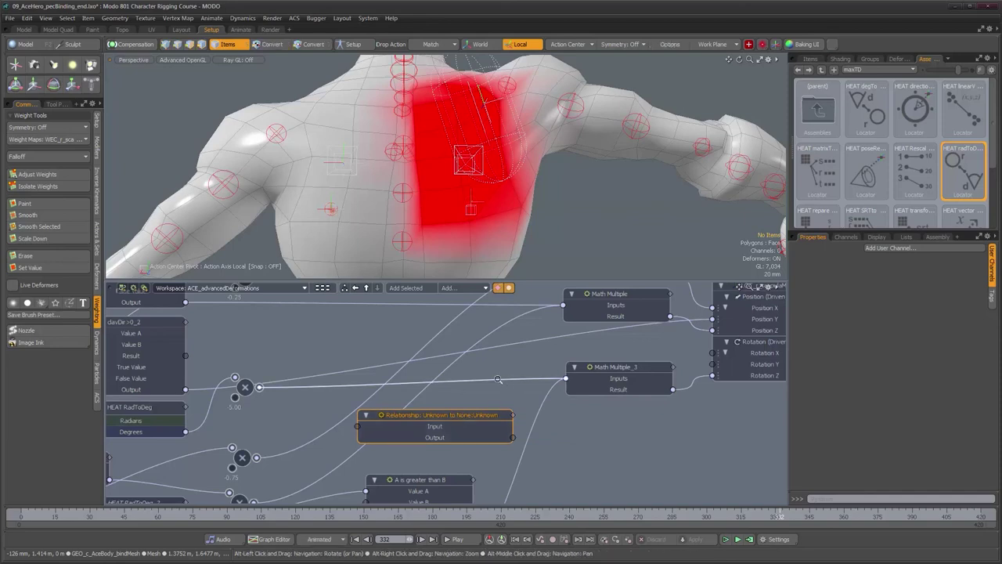
{"action": "scroll", "coordinate": [492, 408], "scroll_direction": "down", "scroll_amount": 2}
{"action": "left_click_drag", "start_coordinate": [519, 413], "coordinate": [542, 350]}
{"action": "scroll", "coordinate": [470, 348], "scroll_direction": "up", "scroll_amount": 2}
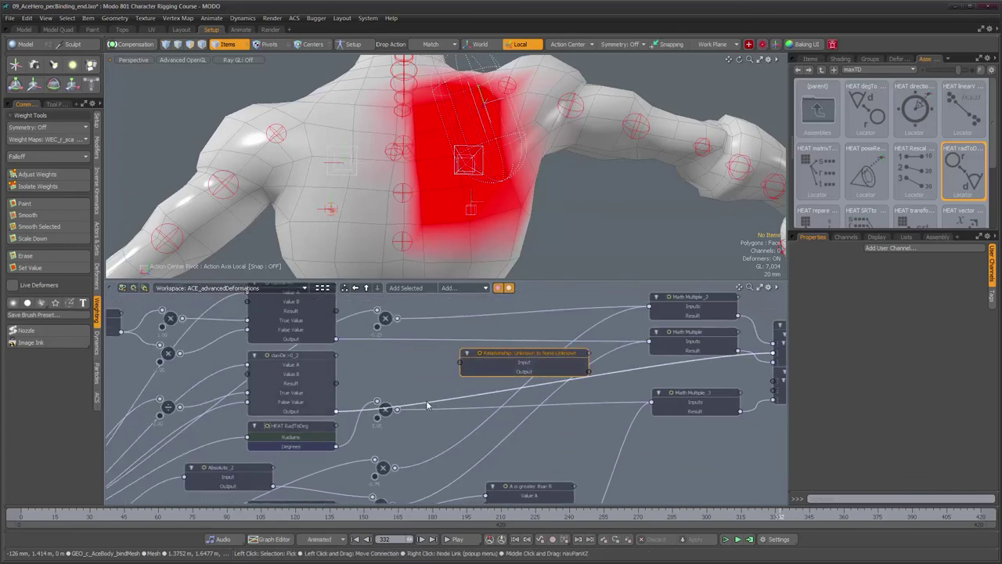
Step: Wire the clavDir>0_2 output into the relationship's Input, and its Output into Position Y of LOC_r_scapulaMover
{"action": "left_click_drag", "start_coordinate": [463, 368], "coordinate": [462, 365]}
{"action": "left_click_drag", "start_coordinate": [589, 370], "coordinate": [332, 359], "text": "alt"}
{"action": "left_click_drag", "start_coordinate": [563, 381], "coordinate": [636, 359]}
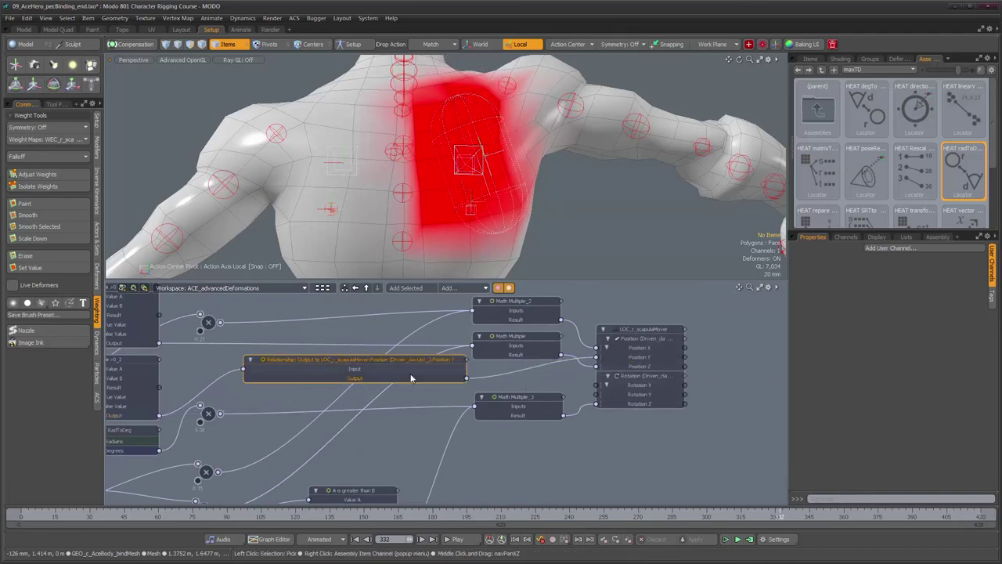
{"action": "left_click_drag", "start_coordinate": [416, 359], "coordinate": [411, 364]}
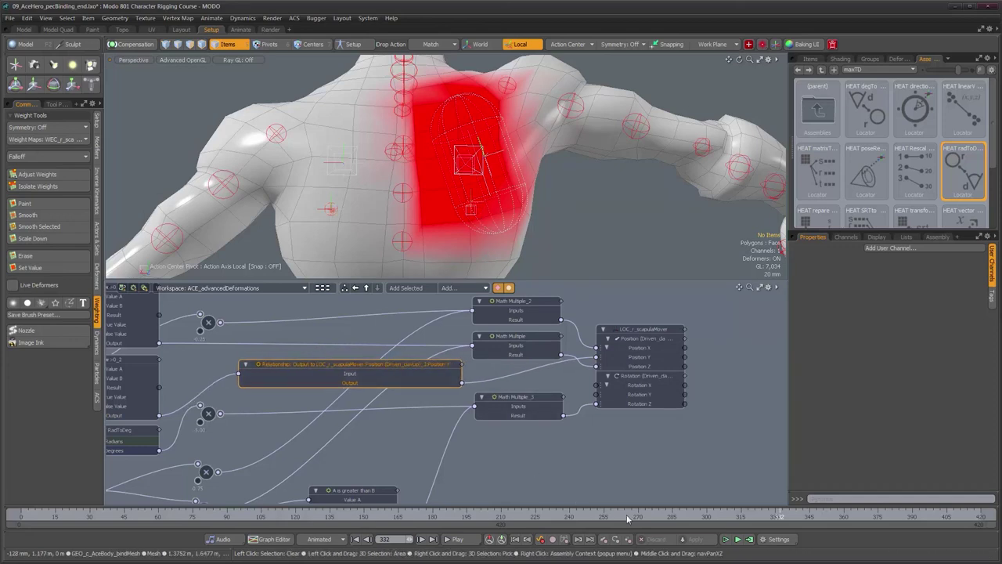
Step: Go to frame 330 and open the new channel relationship's value curve in the Graph Editor
{"action": "mouse_move", "coordinate": [781, 515]}
{"action": "left_mouse_down"}
{"action": "mouse_move", "coordinate": [842, 516]}
{"action": "mouse_move", "coordinate": [774, 517]}
{"action": "left_mouse_up"}
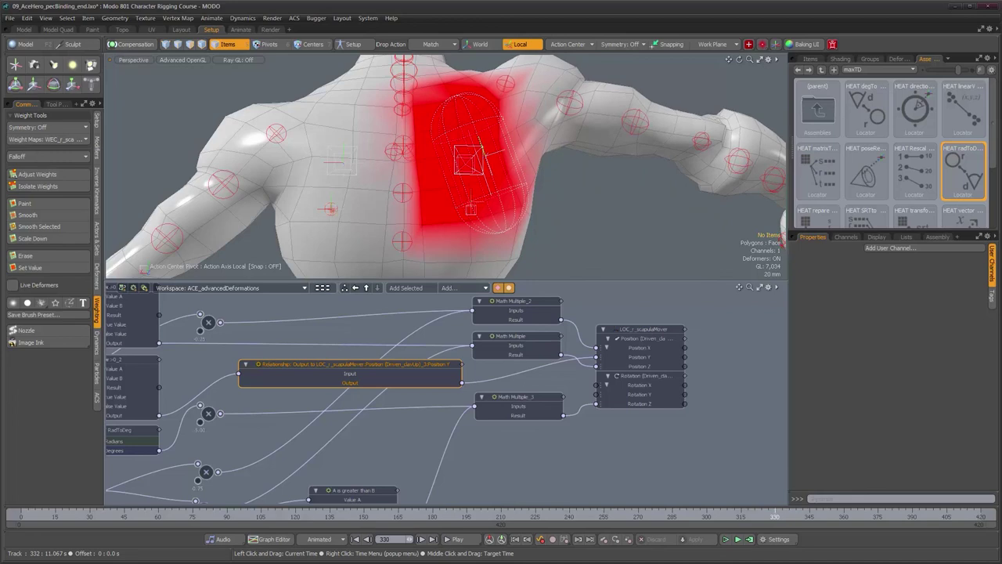
{"action": "left_click", "coordinate": [497, 447]}
{"action": "left_click_drag", "start_coordinate": [395, 369], "coordinate": [452, 384], "text": "alt"}
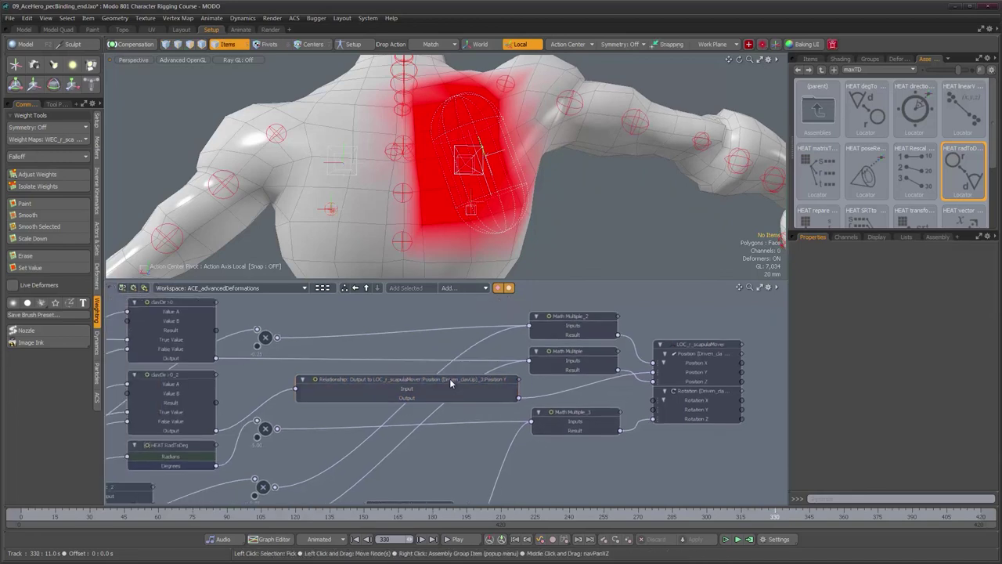
{"action": "left_click", "coordinate": [451, 383]}
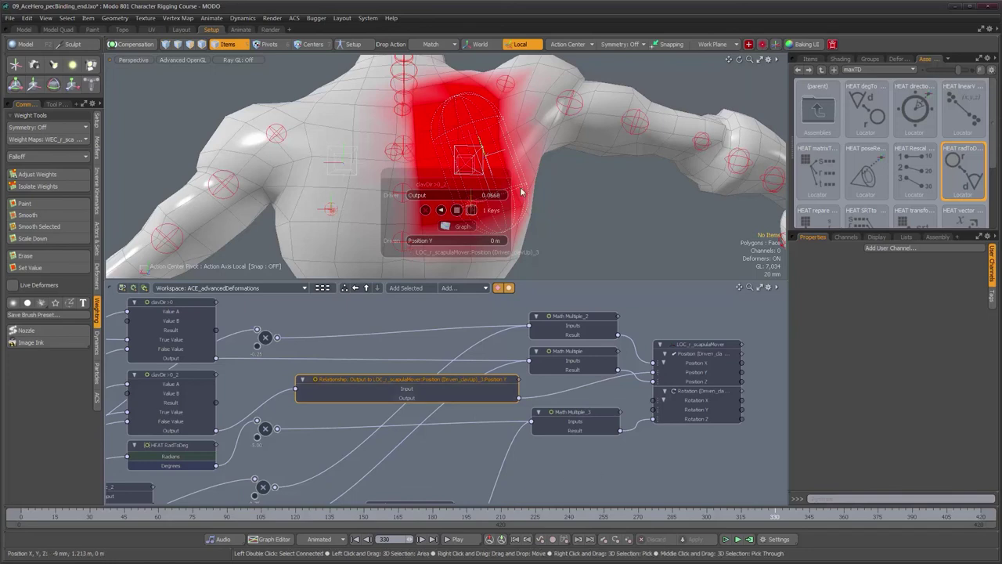
{"action": "left_click_drag", "start_coordinate": [555, 214], "coordinate": [392, 192], "text": "alt"}
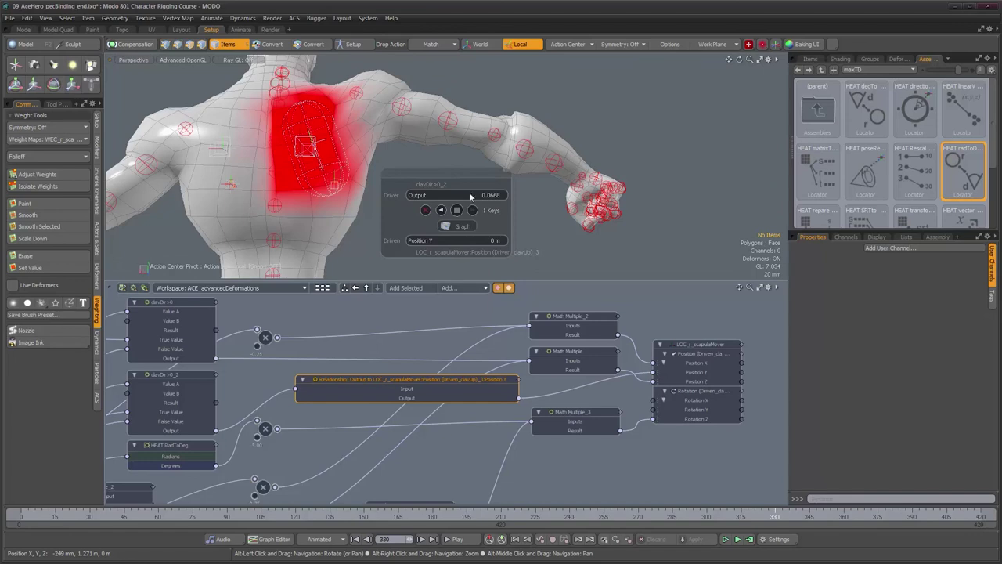
{"action": "left_click", "coordinate": [445, 226]}
{"action": "left_click_drag", "start_coordinate": [573, 27], "coordinate": [664, 278]}
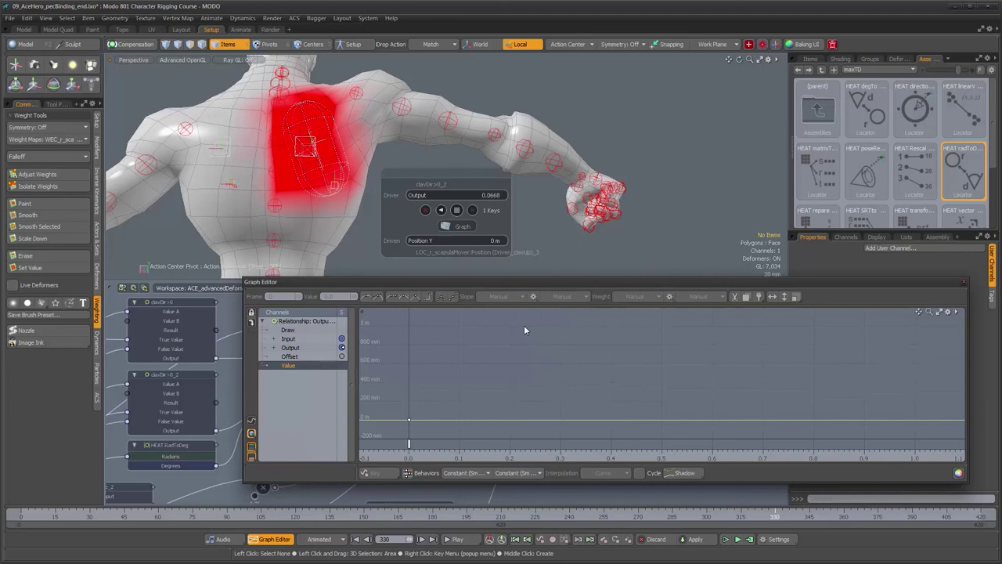
Step: Expand the relationship's Input channel, make the Graph Editor narrower and reposition it over the viewport, and display the relationship's channel values
{"action": "left_click", "coordinate": [273, 339]}
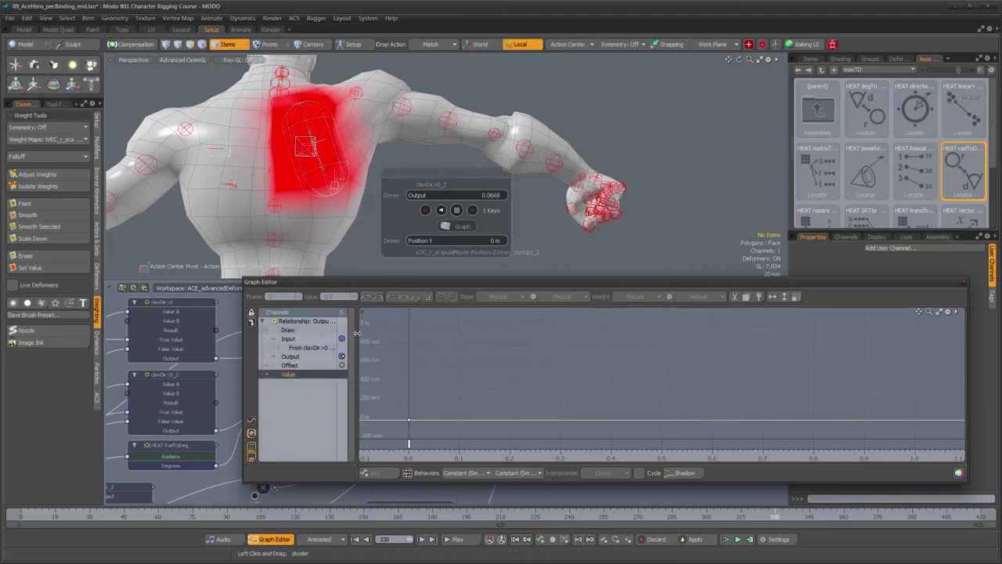
{"action": "left_click_drag", "start_coordinate": [968, 361], "coordinate": [716, 361]}
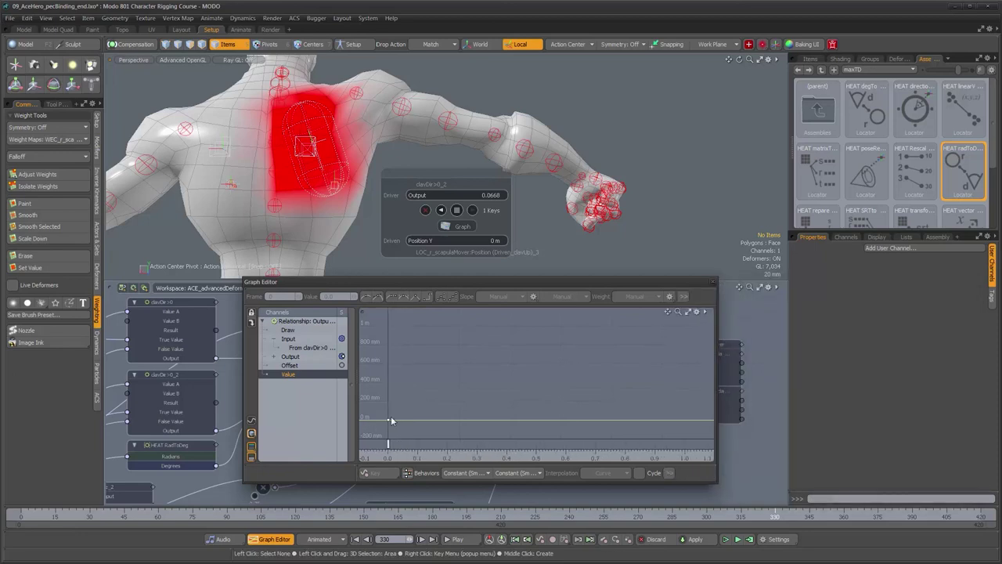
{"action": "left_click_drag", "start_coordinate": [562, 246], "coordinate": [558, 239], "text": "alt"}
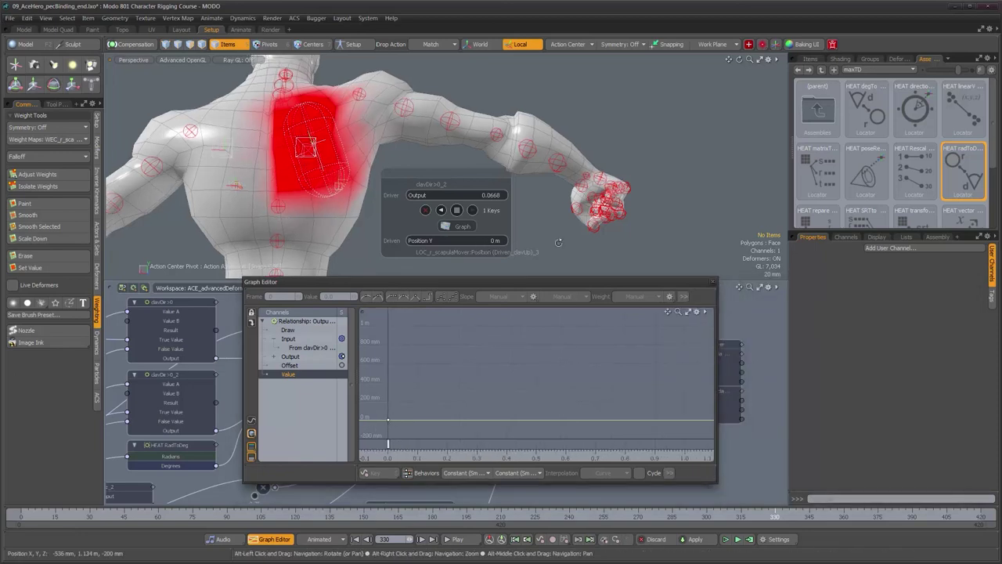
{"action": "left_click_drag", "start_coordinate": [551, 281], "coordinate": [677, 89]}
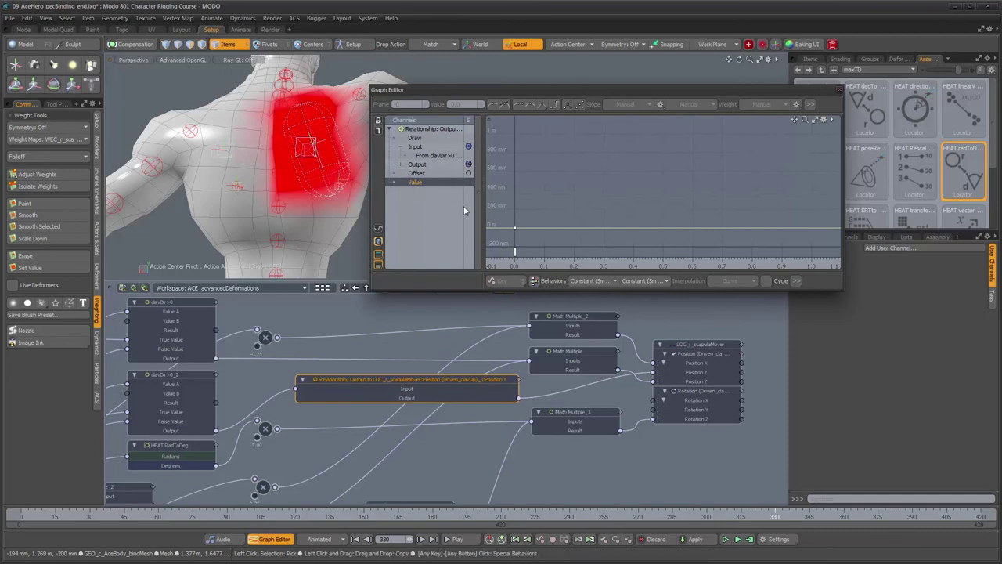
{"action": "left_click_drag", "start_coordinate": [661, 91], "coordinate": [555, 122]}
{"action": "left_click", "coordinate": [846, 237]}
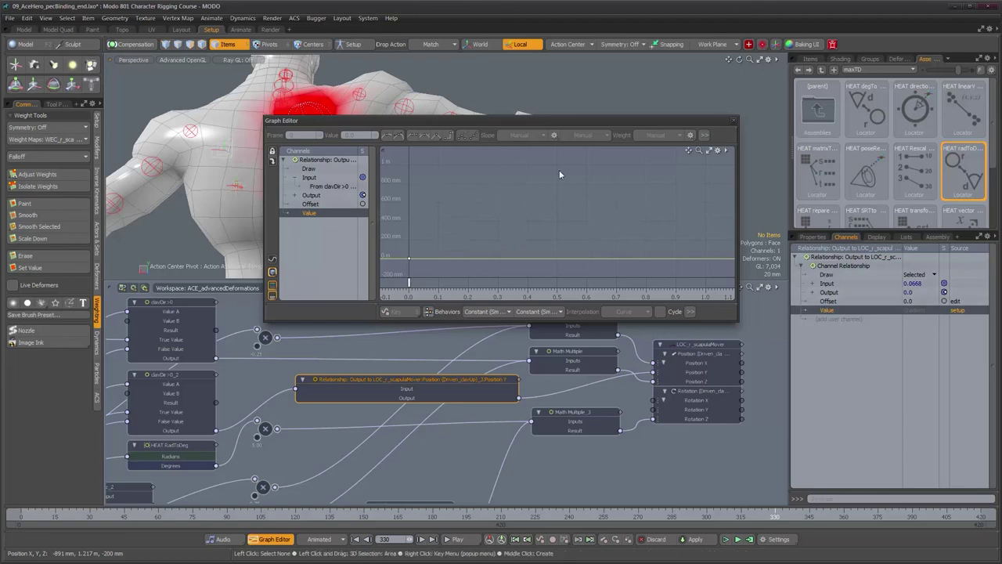
Step: Add a key to the relationship's value curve at input 0.302 with a value of 450 mm
{"action": "middle_click", "coordinate": [497, 258]}
{"action": "left_click_drag", "start_coordinate": [499, 258], "coordinate": [499, 224]}
{"action": "left_click_drag", "start_coordinate": [482, 122], "coordinate": [676, 104]}
{"action": "mouse_move", "coordinate": [691, 208]}
{"action": "left_mouse_down"}
{"action": "mouse_move", "coordinate": [692, 160]}
{"action": "mouse_move", "coordinate": [692, 203]}
{"action": "left_mouse_up"}
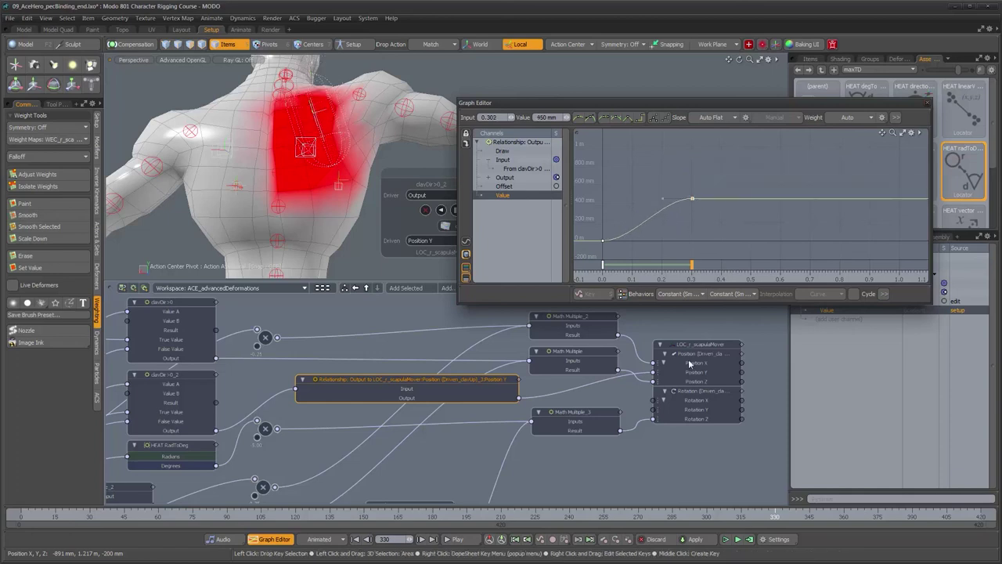
Step: Scrub from frame 330 to 355 and back to 333 to check how the right scapula deforms
{"action": "mouse_move", "coordinate": [772, 516]}
{"action": "left_mouse_down"}
{"action": "mouse_move", "coordinate": [740, 516]}
{"action": "mouse_move", "coordinate": [786, 516]}
{"action": "left_mouse_up"}
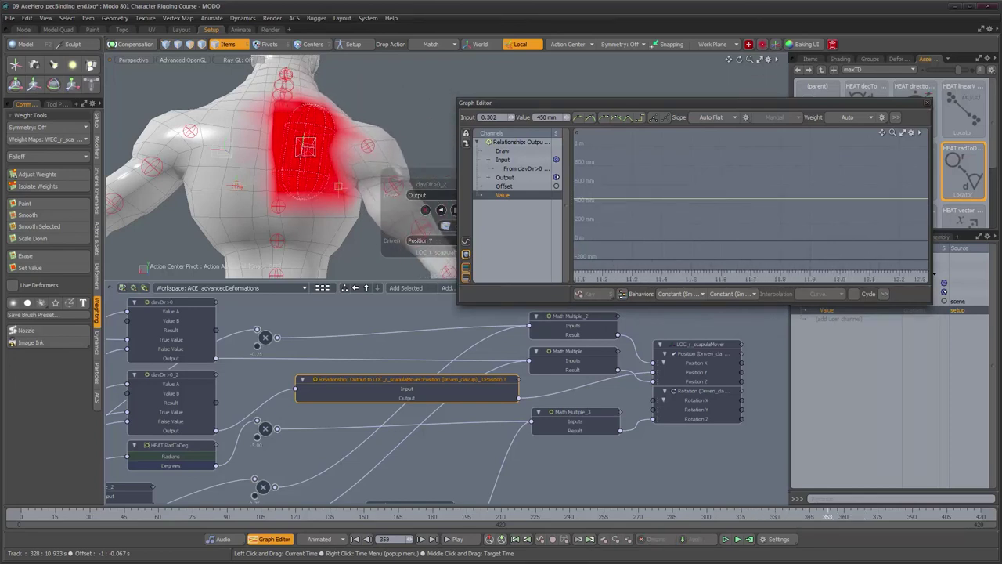
{"action": "left_click_drag", "start_coordinate": [414, 146], "coordinate": [347, 157], "text": "alt"}
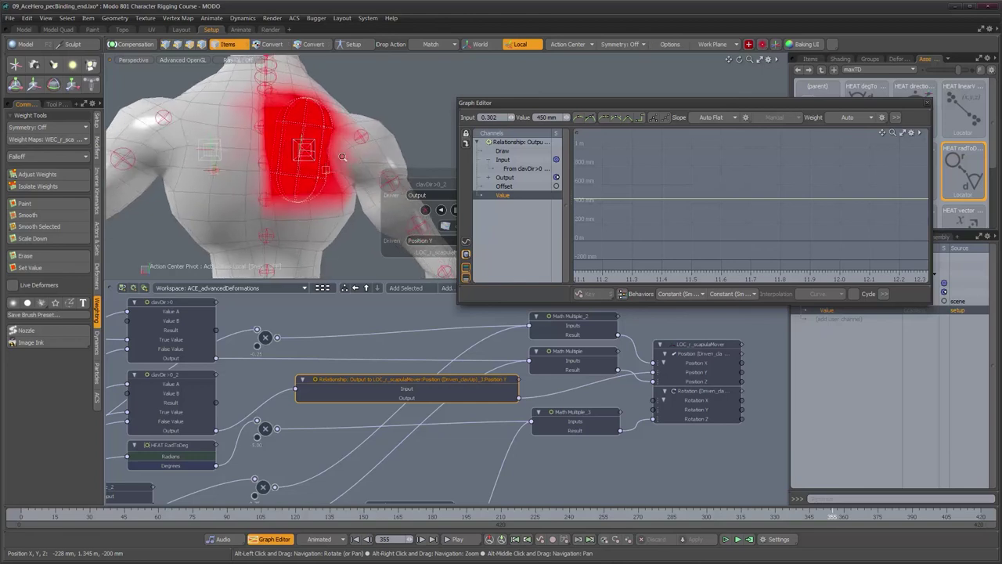
{"action": "scroll", "coordinate": [347, 156], "scroll_direction": "up", "scroll_amount": 3}
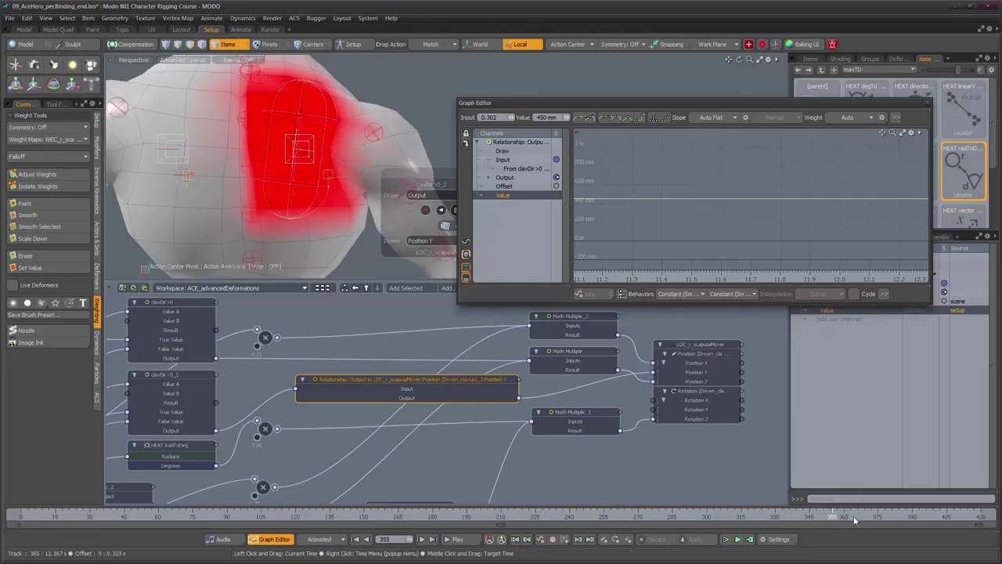
{"action": "left_click_drag", "start_coordinate": [833, 514], "coordinate": [781, 514]}
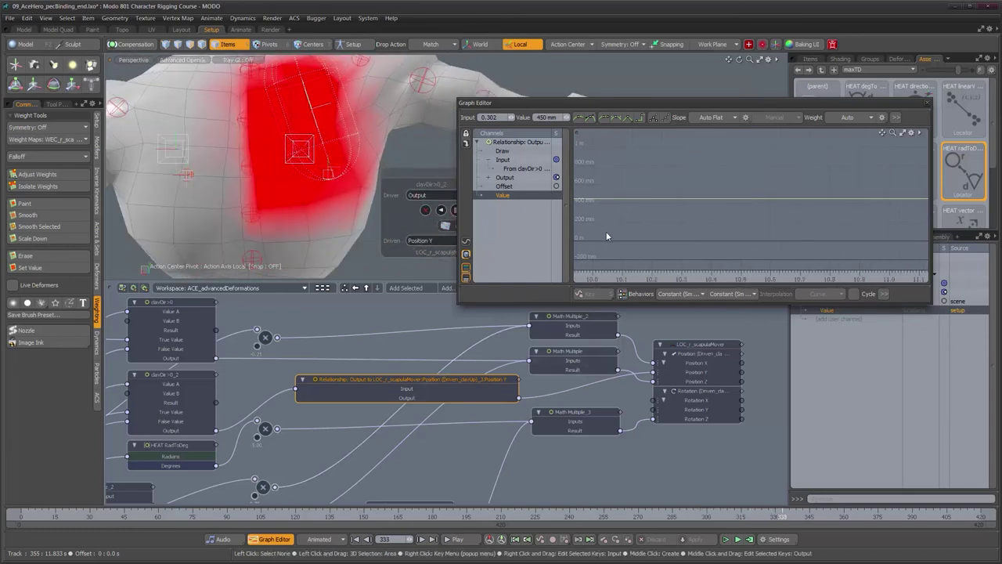
Step: Reshape the value curve with manual slopes so it leaves the zero key flat and rises steeply into the 0.302 key
{"action": "right_click_drag", "start_coordinate": [617, 241], "coordinate": [604, 232], "text": "alt"}
{"action": "left_click_drag", "start_coordinate": [686, 240], "coordinate": [822, 251], "text": "alt"}
{"action": "mouse_move", "coordinate": [644, 244]}
{"action": "left_mouse_down", "text": "alt"}
{"action": "mouse_move", "coordinate": [850, 238]}
{"action": "mouse_move", "coordinate": [779, 226]}
{"action": "left_mouse_up", "text": "alt"}
{"action": "middle_click_drag", "start_coordinate": [780, 226], "coordinate": [779, 186], "text": "alt"}
{"action": "right_click_drag", "start_coordinate": [779, 186], "coordinate": [743, 181], "text": "alt"}
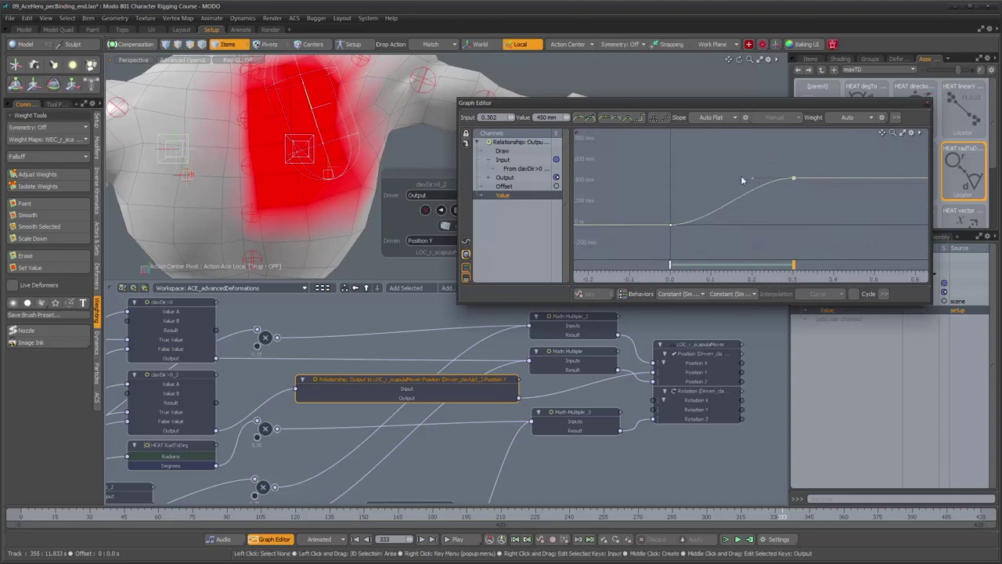
{"action": "left_click", "coordinate": [672, 225]}
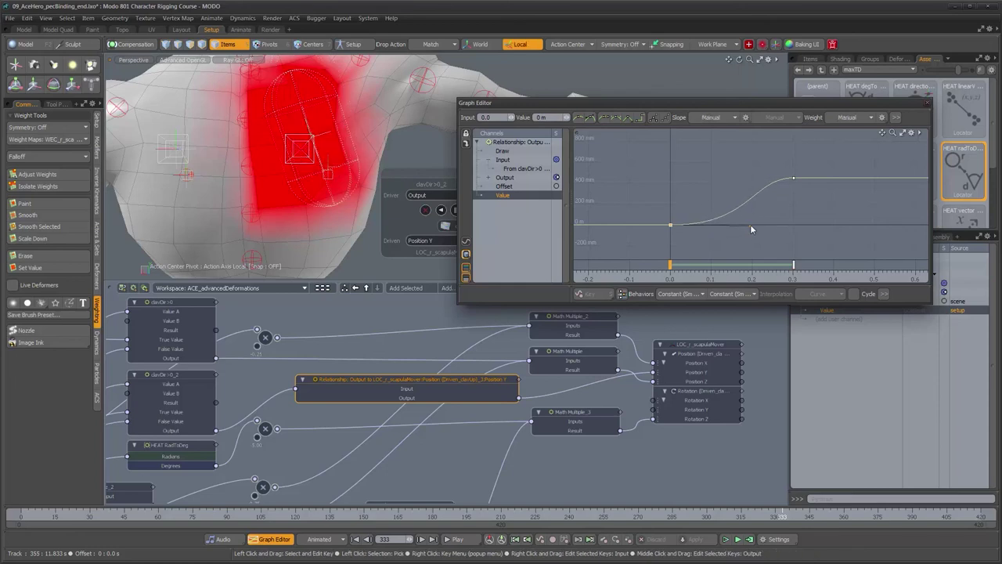
{"action": "left_click", "coordinate": [793, 178]}
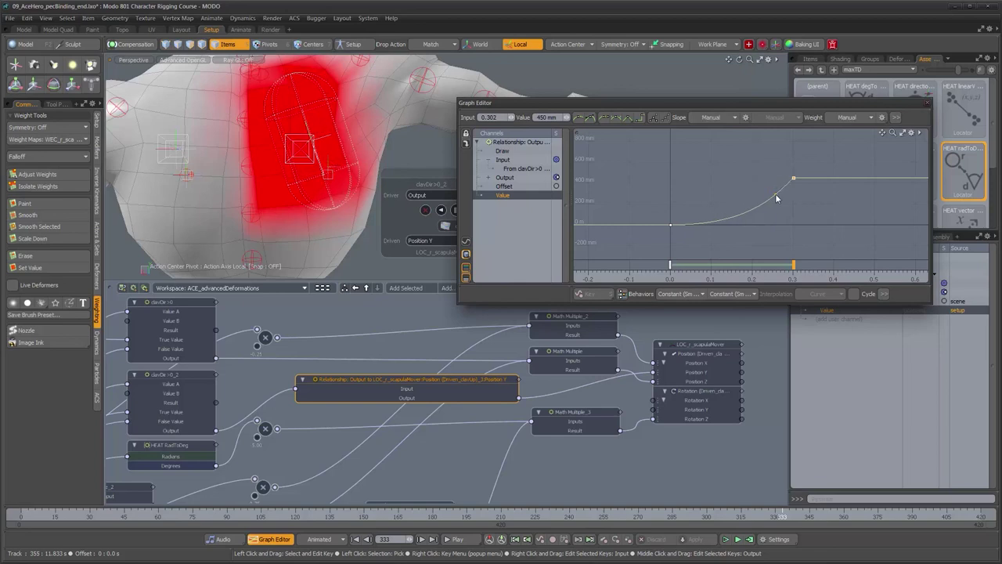
Step: Go to frame 330 and raise the value curve's key at input 0.302 to 990 mm
{"action": "mouse_move", "coordinate": [782, 514]}
{"action": "left_mouse_down"}
{"action": "mouse_move", "coordinate": [802, 515]}
{"action": "mouse_move", "coordinate": [752, 515]}
{"action": "mouse_move", "coordinate": [775, 517]}
{"action": "left_mouse_up"}
{"action": "right_click_drag", "start_coordinate": [671, 227], "coordinate": [627, 226], "text": "alt"}
{"action": "left_click_drag", "start_coordinate": [626, 227], "coordinate": [797, 238], "text": "alt"}
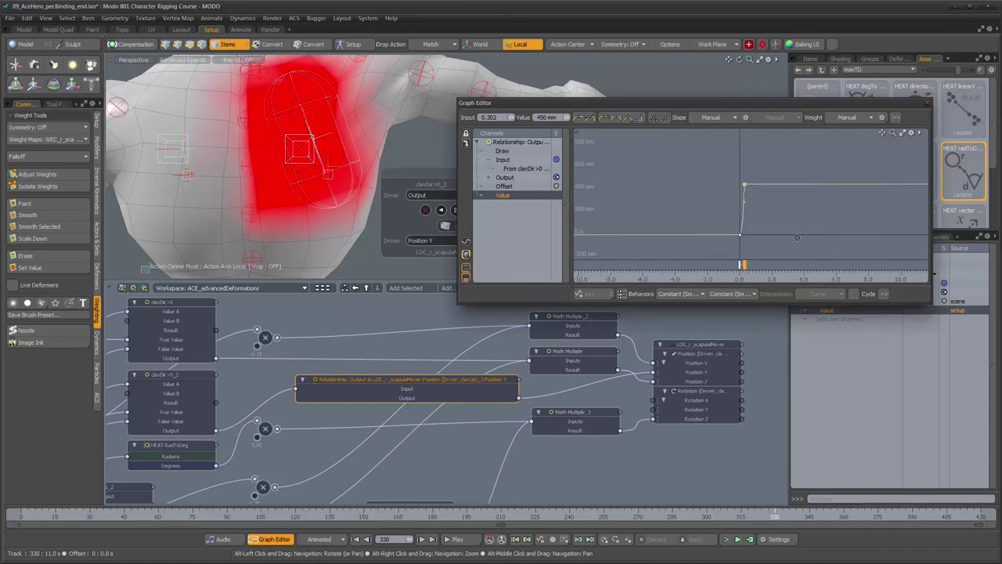
{"action": "right_click_drag", "start_coordinate": [742, 190], "coordinate": [893, 197], "text": "alt"}
{"action": "left_click_drag", "start_coordinate": [830, 201], "coordinate": [775, 206], "text": "alt"}
{"action": "right_click_drag", "start_coordinate": [775, 206], "coordinate": [828, 205], "text": "alt"}
{"action": "left_click_drag", "start_coordinate": [693, 187], "coordinate": [691, 136]}
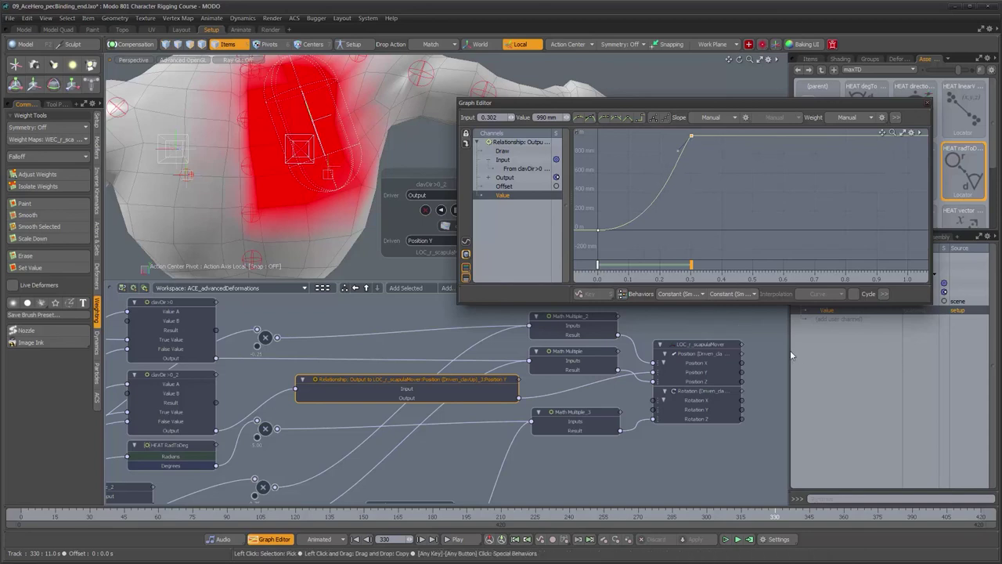
Step: Scrub through the arm animation to check the scapula's motion with the steeper curve, ending around frame 346, and close the Graph Editor
{"action": "right_click_drag", "start_coordinate": [713, 197], "coordinate": [711, 203], "text": "alt"}
{"action": "left_click_drag", "start_coordinate": [711, 204], "coordinate": [719, 215], "text": "alt"}
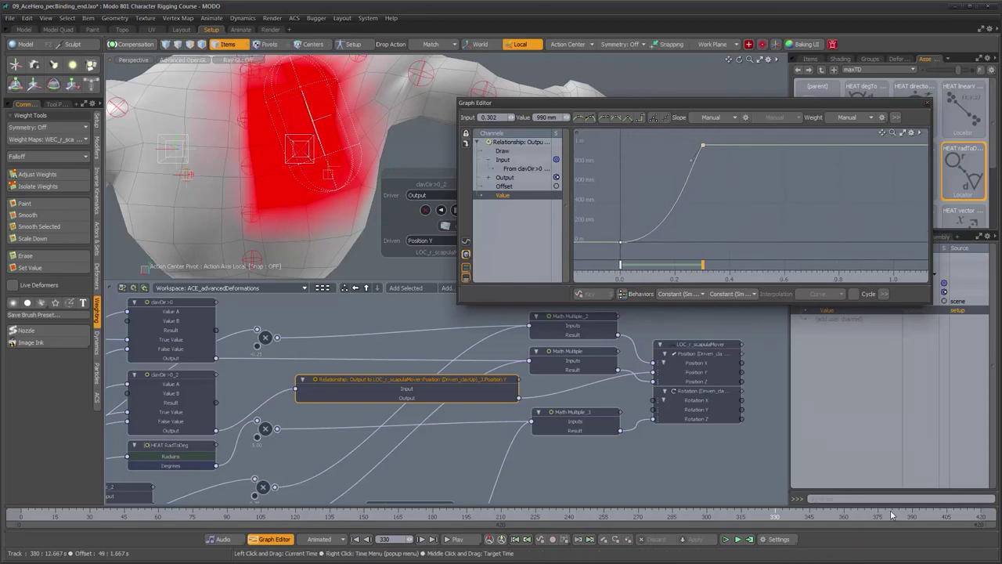
{"action": "left_click_drag", "start_coordinate": [776, 516], "coordinate": [856, 516]}
{"action": "left_click_drag", "start_coordinate": [860, 516], "coordinate": [819, 516]}
{"action": "left_click_drag", "start_coordinate": [711, 102], "coordinate": [552, 65]}
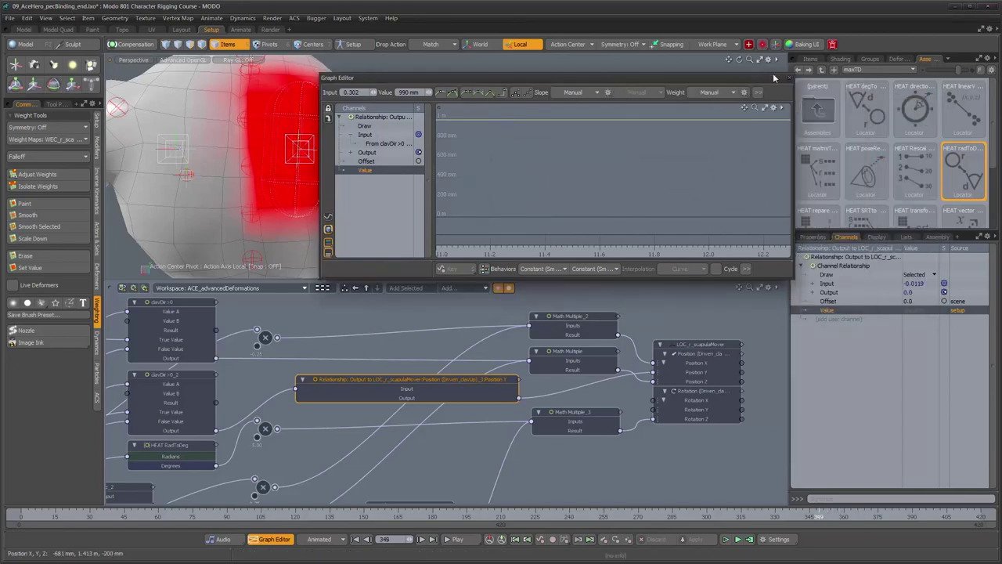
{"action": "left_click", "coordinate": [790, 78]}
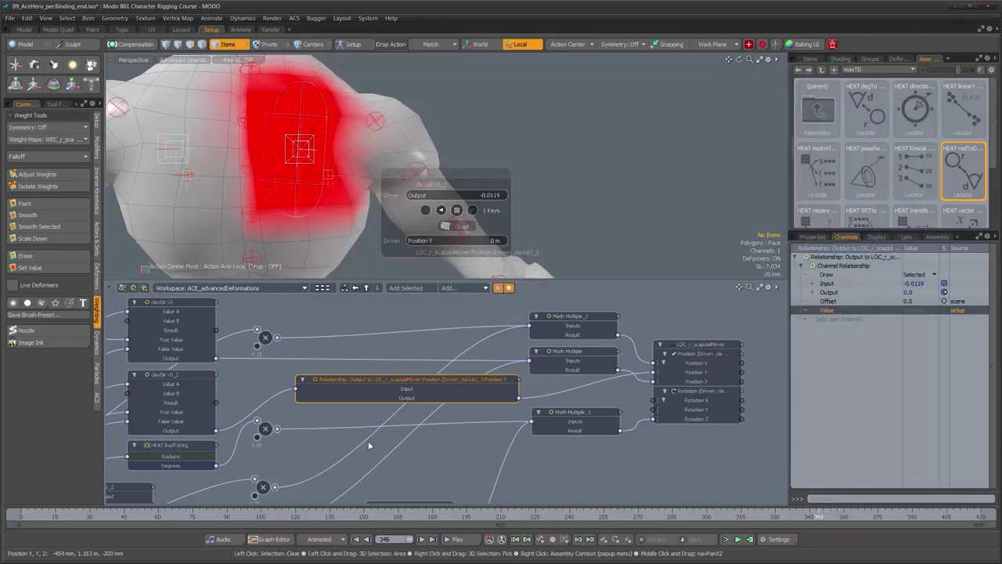
Step: Connect the clavDir>0_2 output directly to Position Y of LOC_r_scapulaMover and delete the channel relationship node
{"action": "left_click_drag", "start_coordinate": [385, 377], "coordinate": [384, 369]}
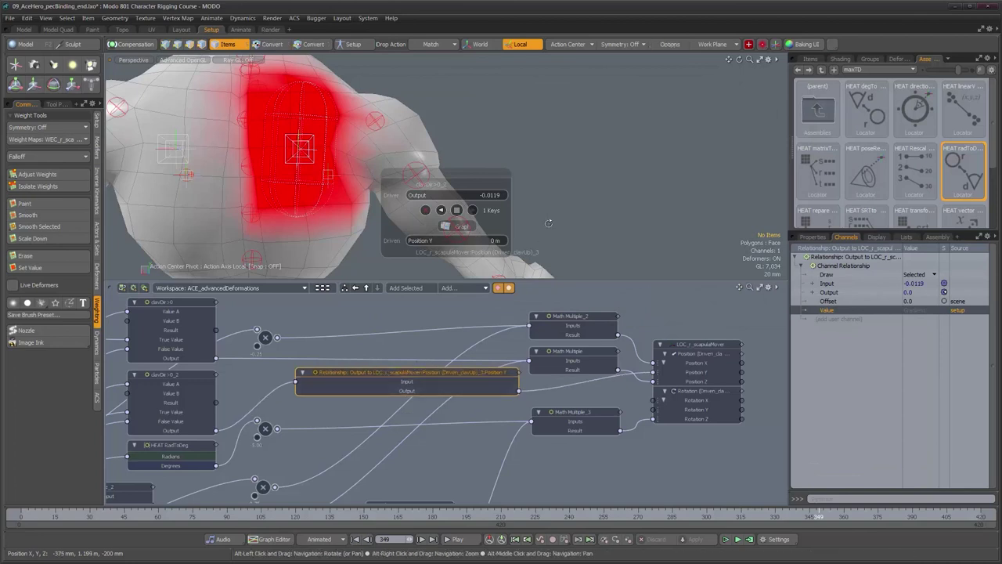
{"action": "left_click_drag", "start_coordinate": [551, 227], "coordinate": [571, 225], "text": "alt+shift"}
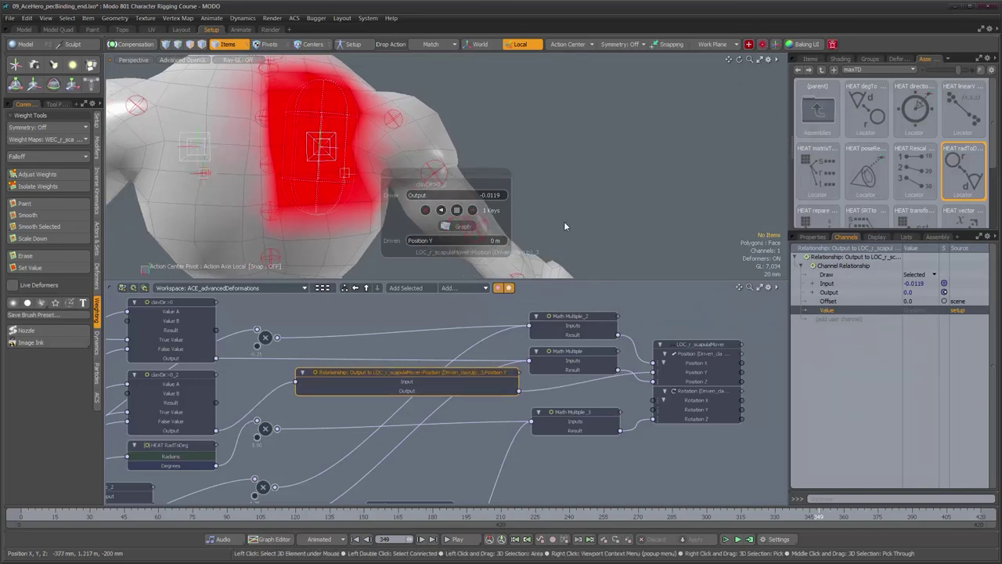
{"action": "left_click", "coordinate": [346, 407]}
{"action": "left_click_drag", "start_coordinate": [309, 422], "coordinate": [327, 404], "text": "alt"}
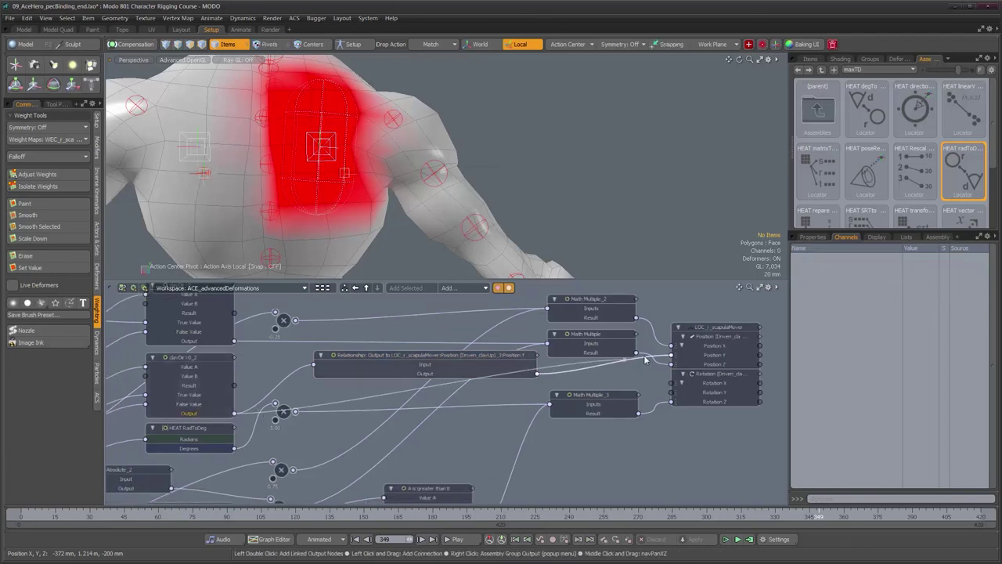
{"action": "left_click", "coordinate": [406, 356]}
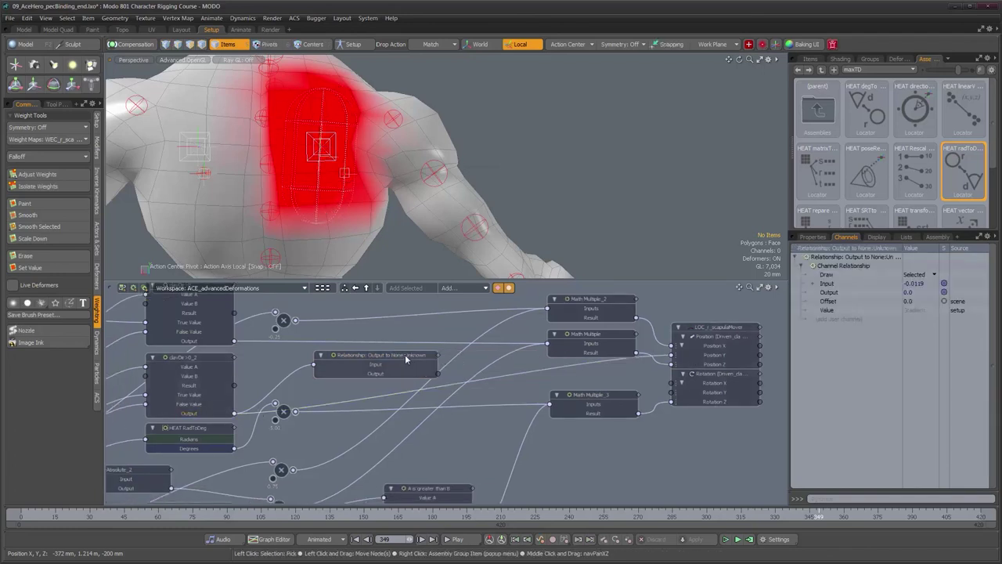
{"action": "key", "text": "Delete"}
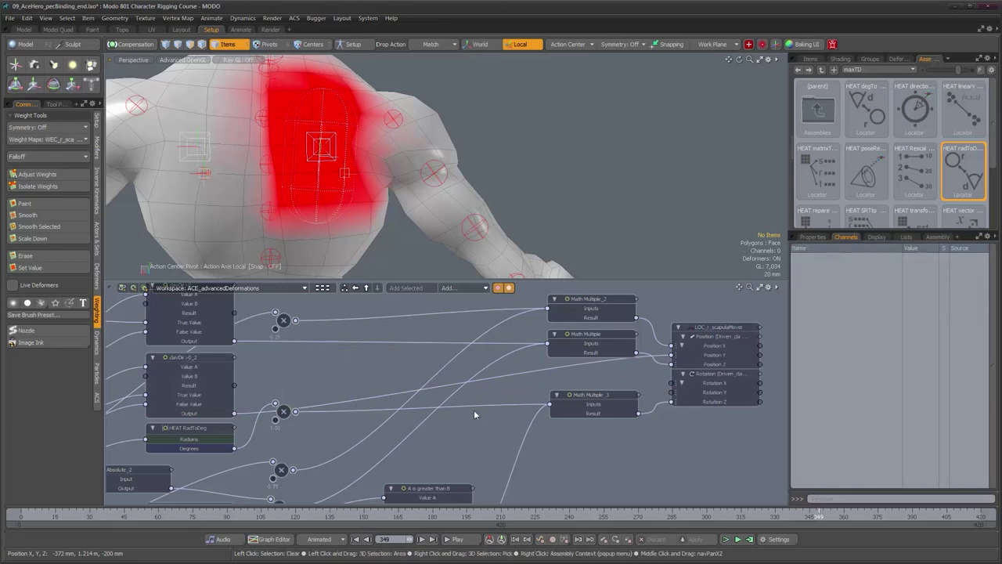
Step: Go to frame 335, show the vertex map list and smooth the WEC_r_scapula weight map to soften its hard edges
{"action": "right_click_drag", "start_coordinate": [485, 388], "coordinate": [431, 393], "text": "alt"}
{"action": "left_click_drag", "start_coordinate": [411, 391], "coordinate": [411, 369], "text": "alt"}
{"action": "right_click_drag", "start_coordinate": [423, 372], "coordinate": [453, 384], "text": "alt"}
{"action": "scroll", "coordinate": [453, 383], "scroll_direction": "up", "scroll_amount": 1}
{"action": "mouse_move", "coordinate": [823, 515]}
{"action": "left_mouse_down"}
{"action": "mouse_move", "coordinate": [981, 515]}
{"action": "mouse_move", "coordinate": [727, 517]}
{"action": "mouse_move", "coordinate": [787, 517]}
{"action": "left_mouse_up"}
{"action": "mouse_move", "coordinate": [431, 196]}
{"action": "left_mouse_down", "text": "alt"}
{"action": "mouse_move", "coordinate": [399, 172]}
{"action": "mouse_move", "coordinate": [450, 192]}
{"action": "mouse_move", "coordinate": [423, 204]}
{"action": "mouse_move", "coordinate": [418, 183]}
{"action": "left_mouse_up", "text": "alt"}
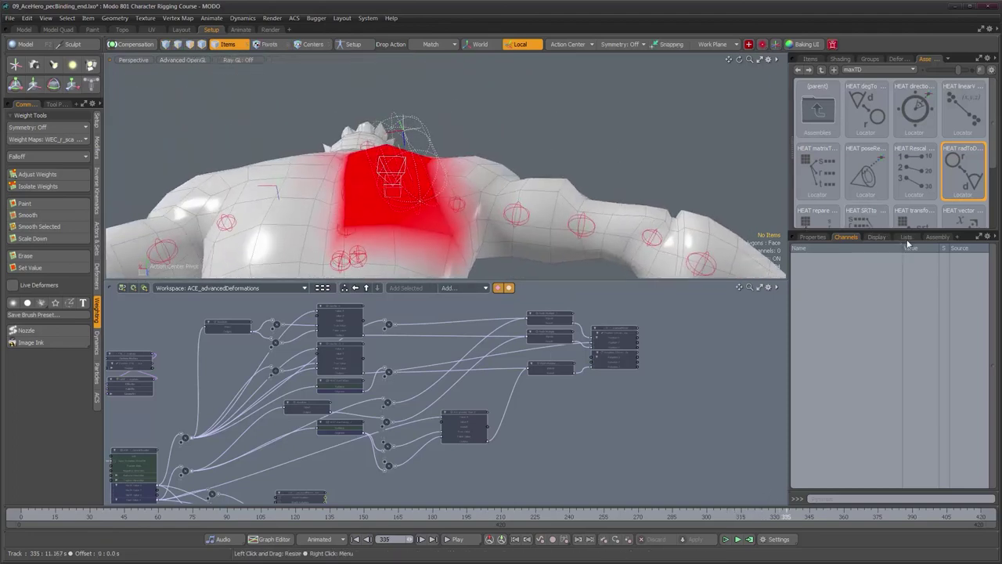
{"action": "left_click", "coordinate": [877, 236]}
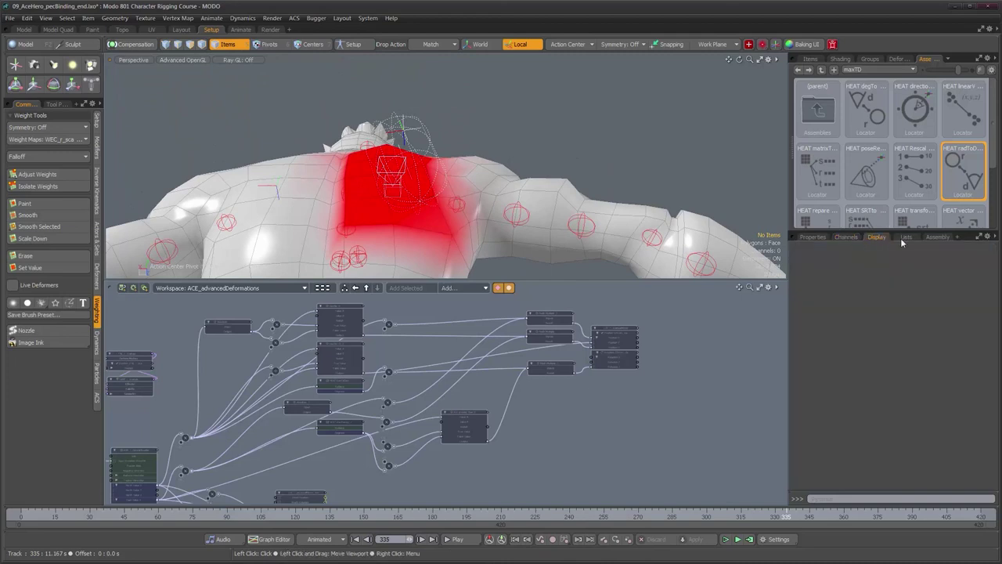
{"action": "left_click", "coordinate": [906, 236]}
{"action": "scroll", "coordinate": [836, 327], "scroll_direction": "down", "scroll_amount": 6}
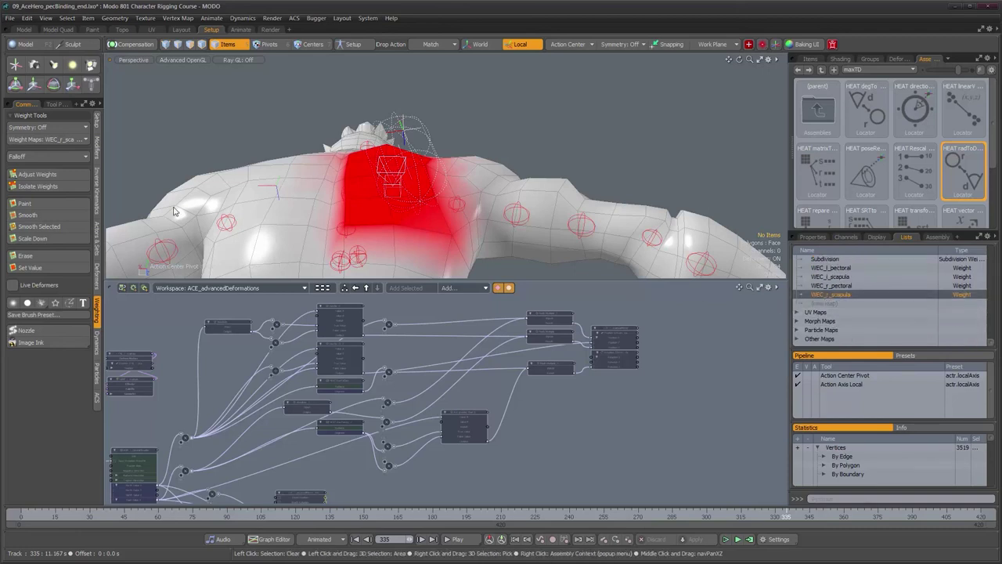
{"action": "left_click", "coordinate": [52, 228]}
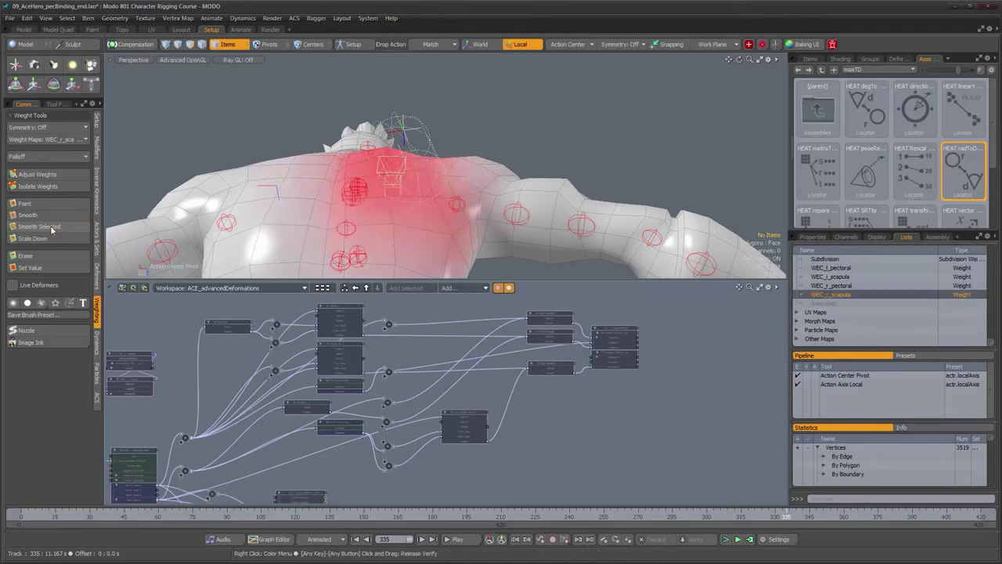
Step: Scrub back to around frame 313 and inspect the smoothed scapula weights on the character's back
{"action": "left_click_drag", "start_coordinate": [384, 167], "coordinate": [728, 495], "text": "alt"}
{"action": "mouse_move", "coordinate": [788, 517]}
{"action": "left_mouse_down"}
{"action": "mouse_move", "coordinate": [721, 516]}
{"action": "mouse_move", "coordinate": [920, 517]}
{"action": "mouse_move", "coordinate": [737, 516]}
{"action": "left_mouse_up"}
{"action": "left_click_drag", "start_coordinate": [440, 145], "coordinate": [438, 195], "text": "alt"}
{"action": "scroll", "coordinate": [438, 193], "scroll_direction": "down", "scroll_amount": 1}
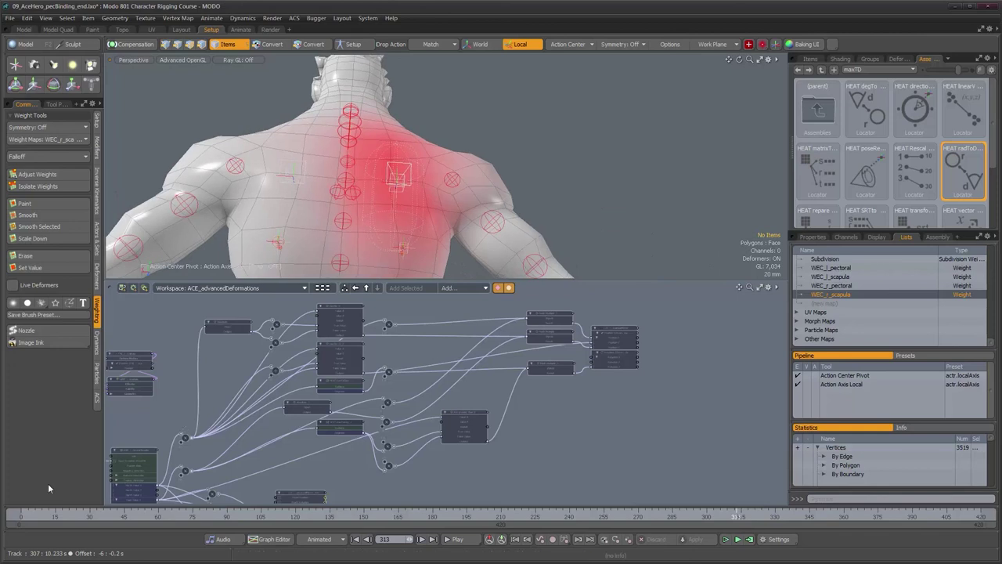
Step: At frame 0, trace what drives PAR_r_pectoralMover_low by selecting the input items of its Dynamic Parent_136
{"action": "left_click", "coordinate": [22, 517]}
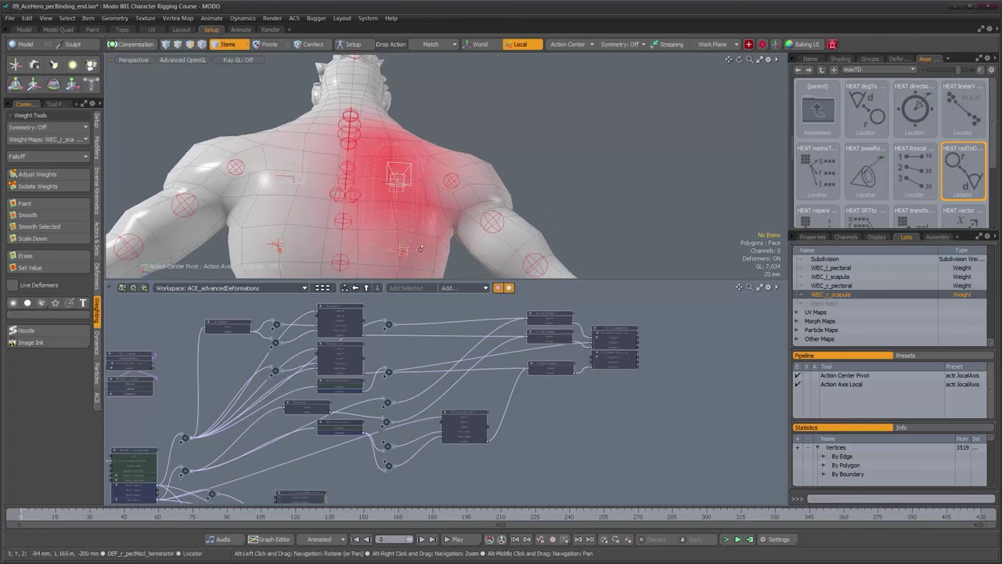
{"action": "left_click_drag", "start_coordinate": [548, 178], "coordinate": [518, 179], "text": "alt"}
{"action": "scroll", "coordinate": [476, 187], "scroll_direction": "up", "scroll_amount": 1}
{"action": "scroll", "coordinate": [491, 225], "scroll_direction": "up", "scroll_amount": 2}
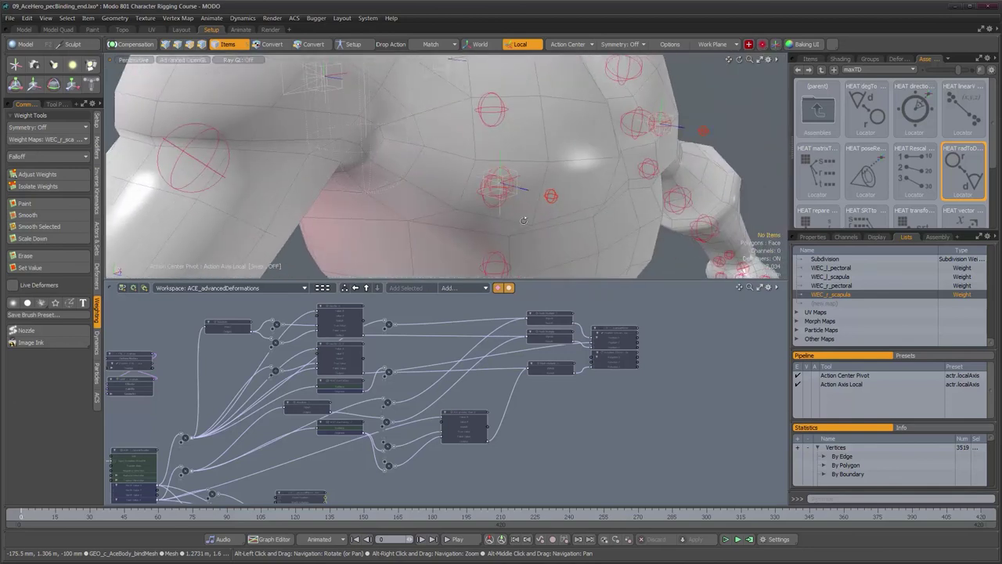
{"action": "left_click", "coordinate": [518, 177]}
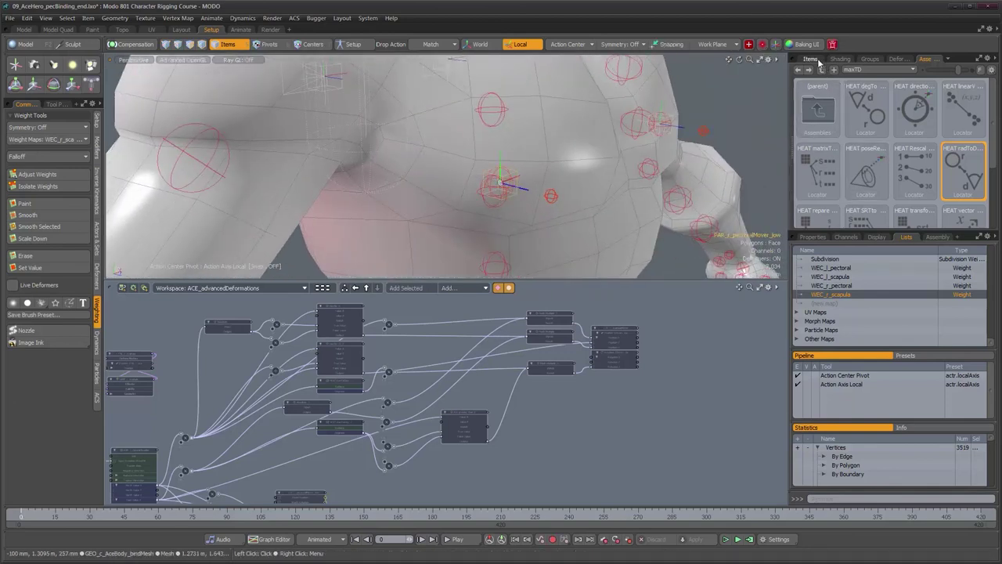
{"action": "left_click", "coordinate": [814, 60]}
{"action": "left_click", "coordinate": [865, 177]}
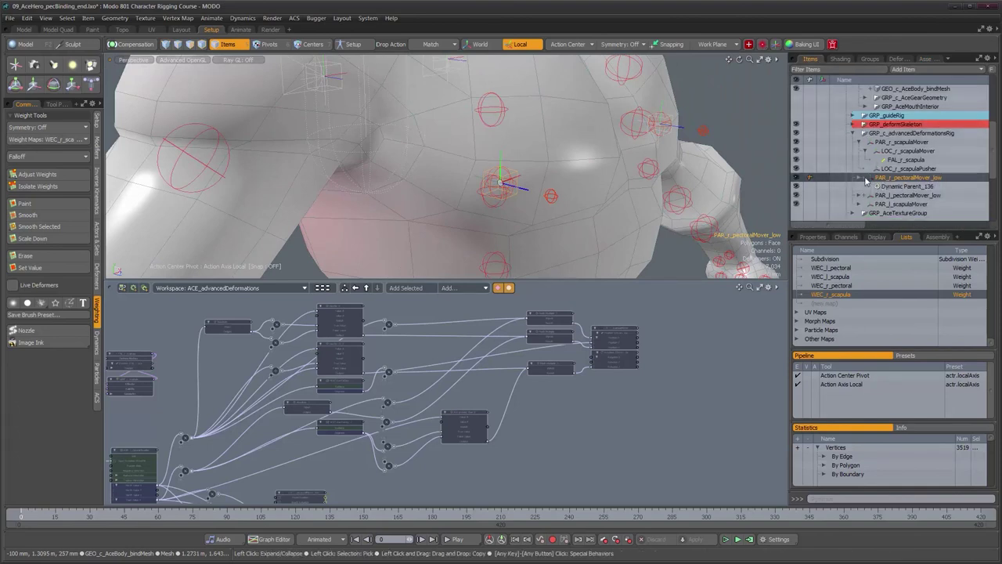
{"action": "left_click", "coordinate": [896, 188]}
{"action": "right_click", "coordinate": [897, 190]}
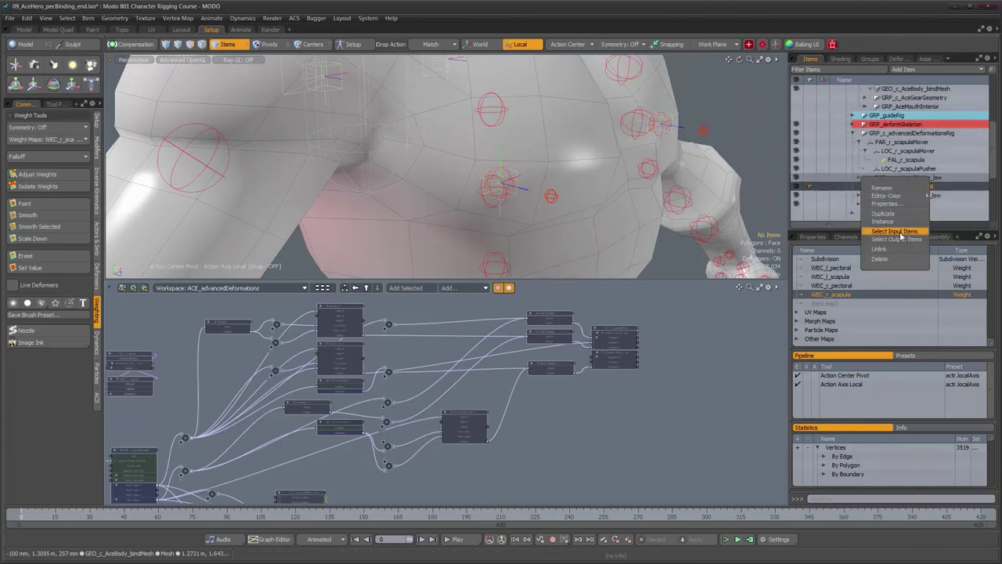
{"action": "left_click", "coordinate": [897, 232]}
{"action": "left_click", "coordinate": [822, 238]}
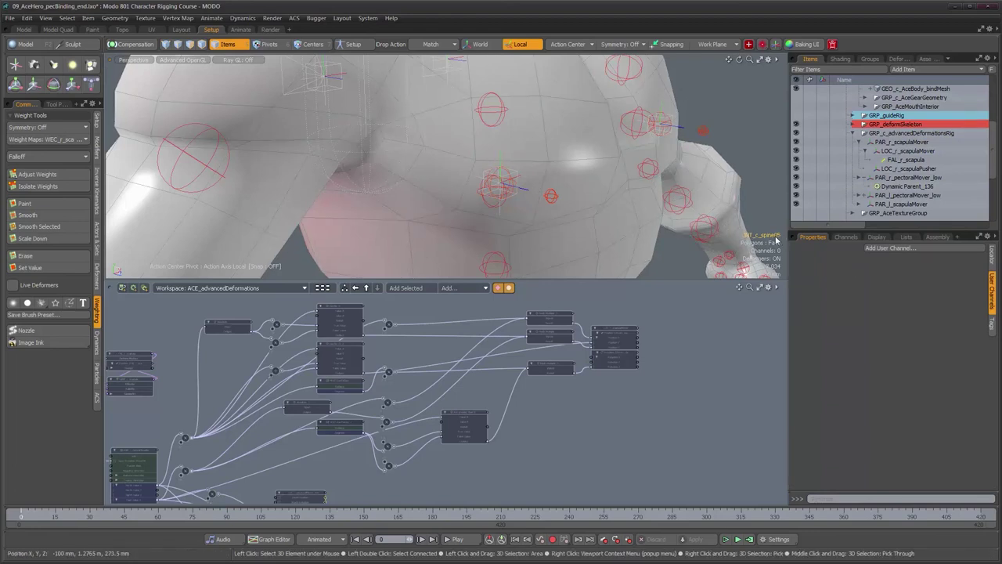
Step: Make GRP_c_torso visible and, in setup mode, select PAR_r_scapulaMover followed by JNT_c_spine05
{"action": "scroll", "coordinate": [607, 169], "scroll_direction": "down", "scroll_amount": 5}
{"action": "left_click_drag", "start_coordinate": [593, 180], "coordinate": [441, 231], "text": "alt"}
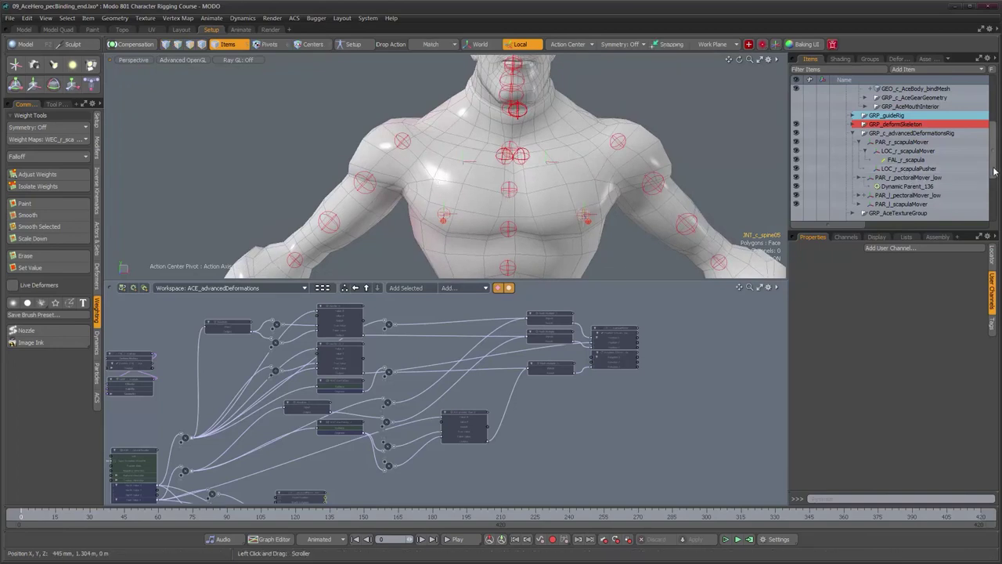
{"action": "left_click_drag", "start_coordinate": [994, 173], "coordinate": [995, 212]}
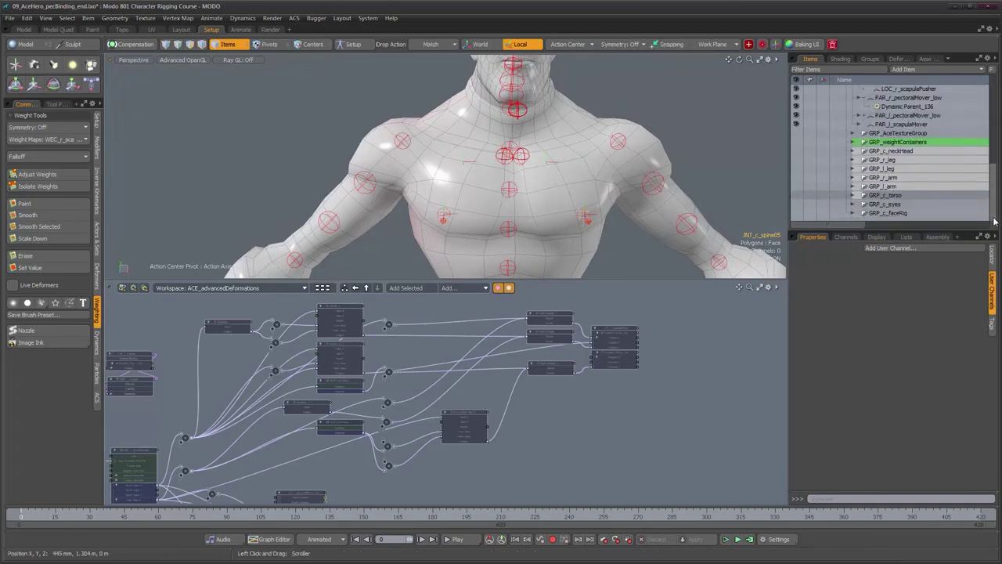
{"action": "left_click", "coordinate": [796, 194]}
{"action": "left_click_drag", "start_coordinate": [471, 206], "coordinate": [597, 186], "text": "alt"}
{"action": "scroll", "coordinate": [485, 168], "scroll_direction": "up", "scroll_amount": 5, "text": "alt"}
{"action": "left_click", "coordinate": [614, 186]}
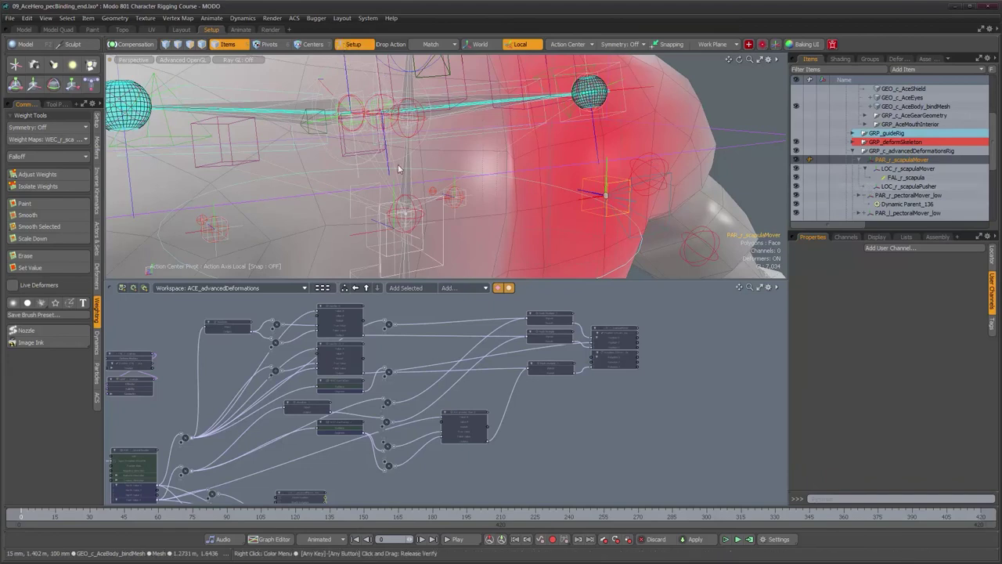
{"action": "left_click", "coordinate": [452, 197], "text": "shift"}
Step: Try to add a dynamic parent linking PAR_r_scapulaMover to JNT_c_spine05, and undo it
{"action": "scroll", "coordinate": [899, 187], "scroll_direction": "down", "scroll_amount": 5}
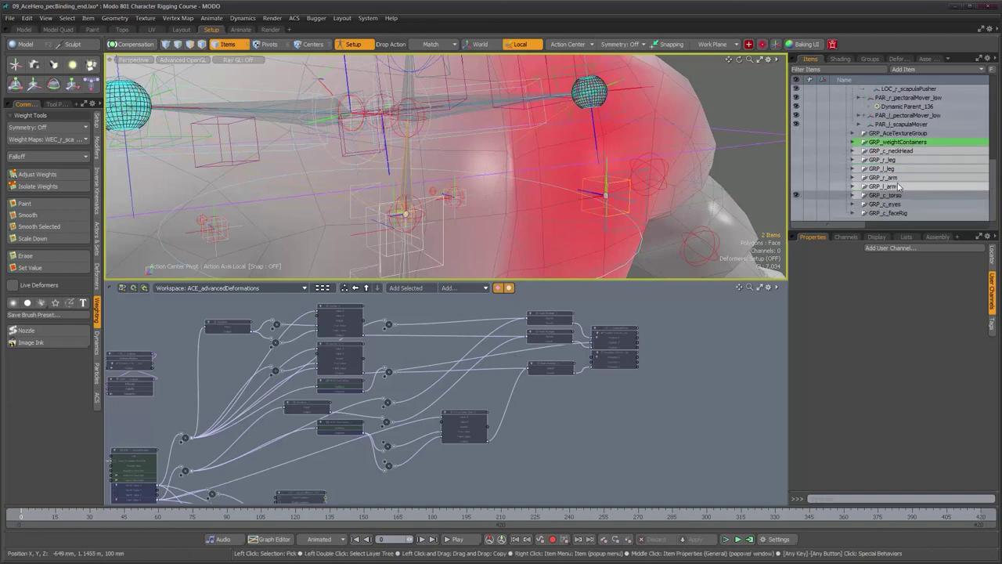
{"action": "key", "text": "f"}
{"action": "scroll", "coordinate": [898, 195], "scroll_direction": "down", "scroll_amount": 1}
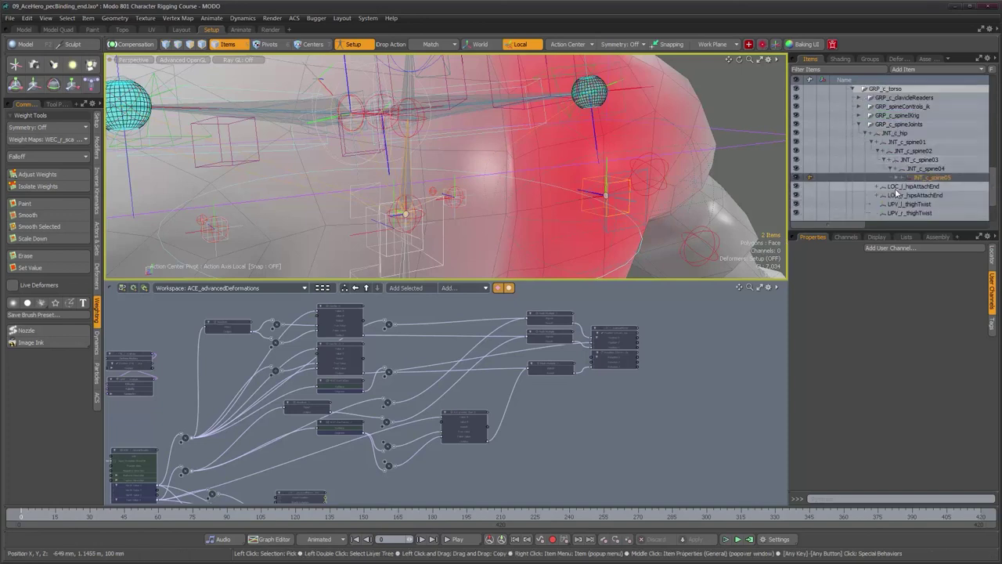
{"action": "left_click", "coordinate": [98, 148]}
{"action": "left_click", "coordinate": [58, 352]}
{"action": "left_click_drag", "start_coordinate": [519, 175], "coordinate": [528, 176], "text": "alt"}
{"action": "key", "text": "ctrl+z"}
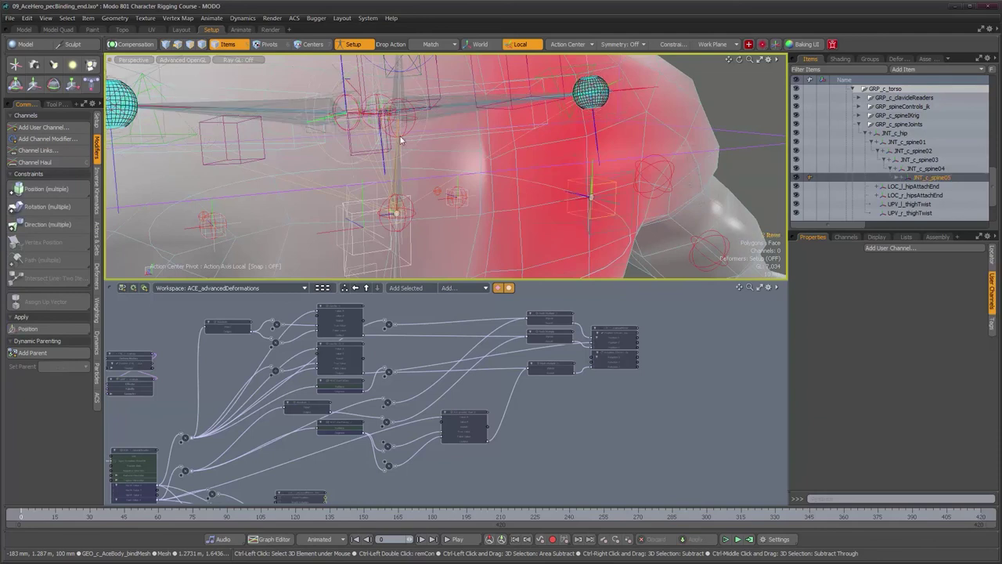
Step: Add a dynamic parent linking PAR_r_scapulaMover to JNT_c_spine05 and check the mover on the character's back
{"action": "left_click", "coordinate": [58, 354]}
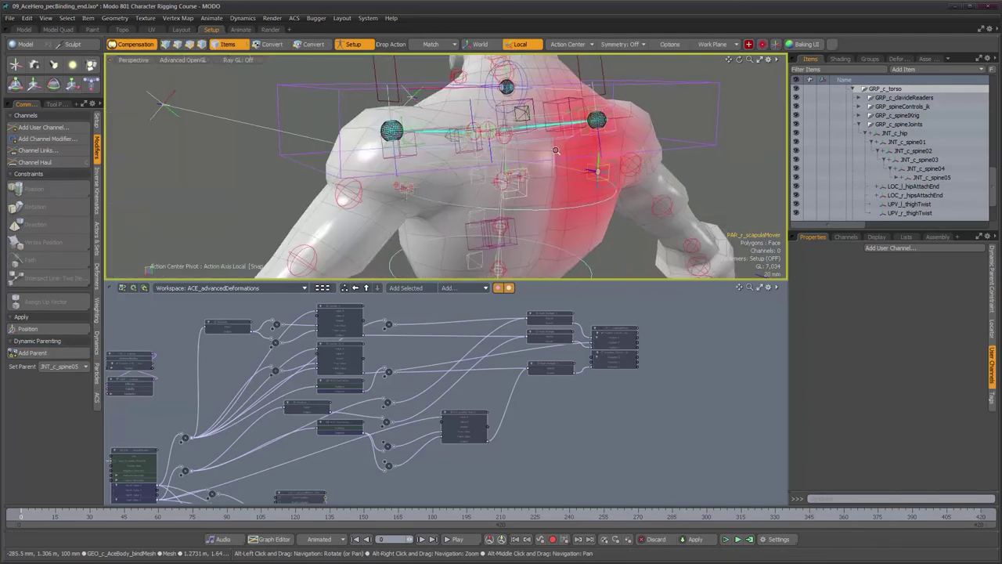
{"action": "left_click_drag", "start_coordinate": [534, 158], "coordinate": [476, 159], "text": "alt"}
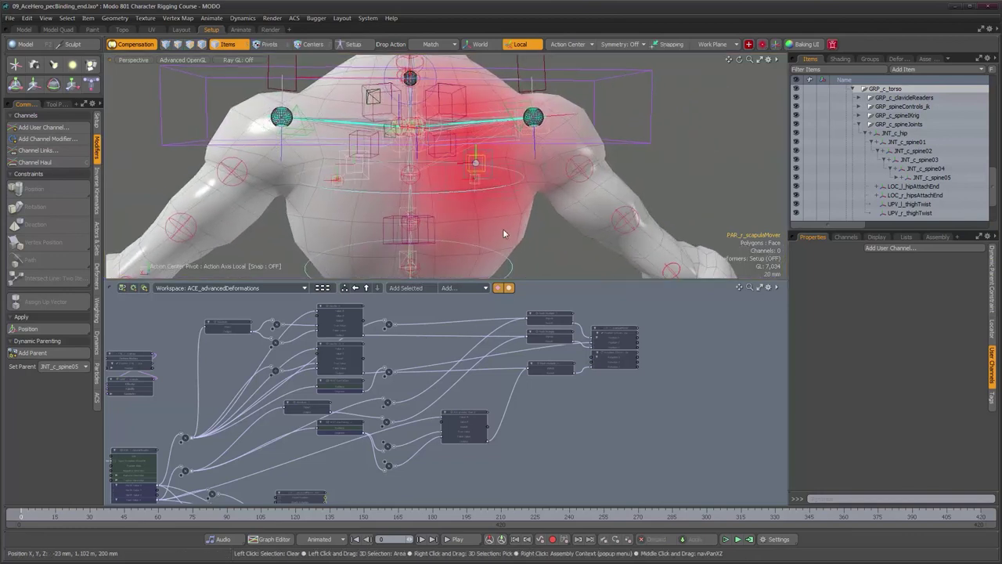
Step: Scrub to frame 357, examine the raised shoulders from behind, and select the GEO_c_AceBody_bindMesh body mesh
{"action": "mouse_move", "coordinate": [21, 517]}
{"action": "left_mouse_down"}
{"action": "mouse_move", "coordinate": [981, 516]}
{"action": "mouse_move", "coordinate": [838, 516]}
{"action": "left_mouse_up"}
{"action": "mouse_move", "coordinate": [510, 263]}
{"action": "left_mouse_down", "text": "alt"}
{"action": "mouse_move", "coordinate": [517, 196]}
{"action": "mouse_move", "coordinate": [506, 270]}
{"action": "left_mouse_up", "text": "alt"}
{"action": "left_click_drag", "start_coordinate": [507, 235], "coordinate": [518, 111], "text": "alt"}
{"action": "left_click", "coordinate": [517, 120]}
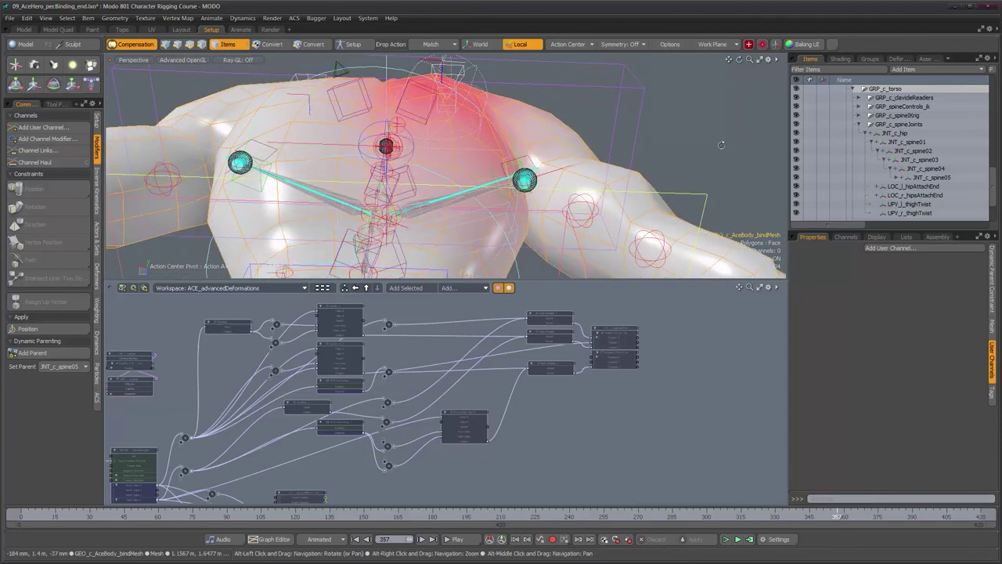
Step: Toggle the GINF_r_scapula deformer to compare its effect on the back at frame 357
{"action": "left_click", "coordinate": [899, 58]}
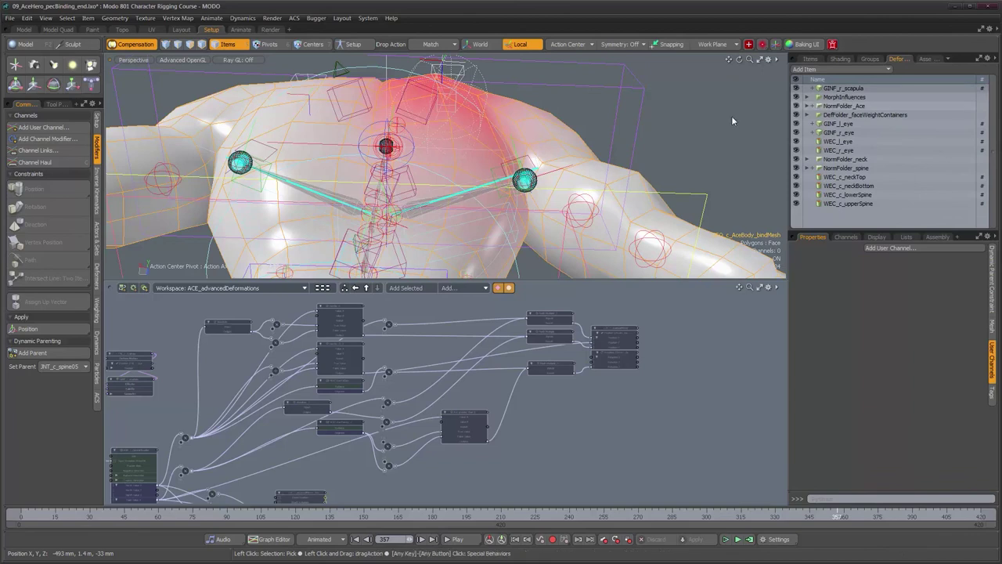
{"action": "left_click", "coordinate": [797, 89]}
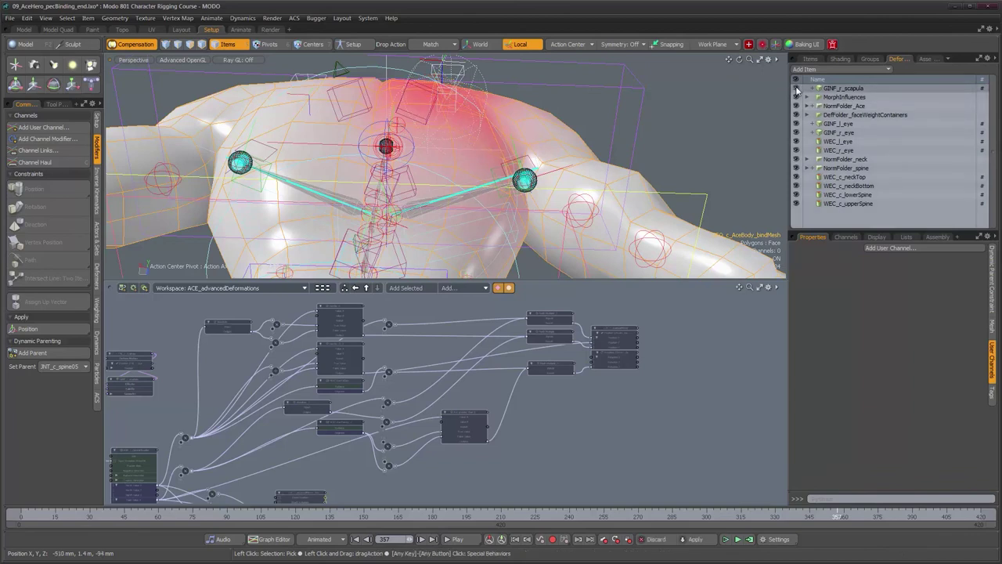
{"action": "left_click_drag", "start_coordinate": [543, 156], "coordinate": [502, 175], "text": "alt"}
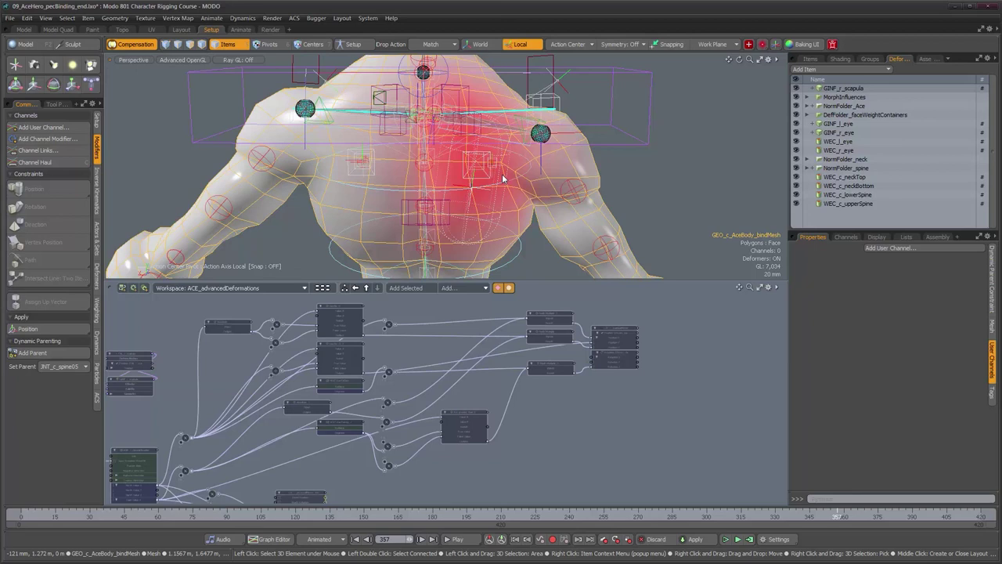
Step: Examine the pose from the character's front, return to frame 0, and inspect the right scapula area on the back
{"action": "left_click_drag", "start_coordinate": [519, 171], "coordinate": [420, 196], "text": "alt"}
{"action": "scroll", "coordinate": [419, 197], "scroll_direction": "down", "scroll_amount": 4}
{"action": "scroll", "coordinate": [420, 197], "scroll_direction": "down", "scroll_amount": 2}
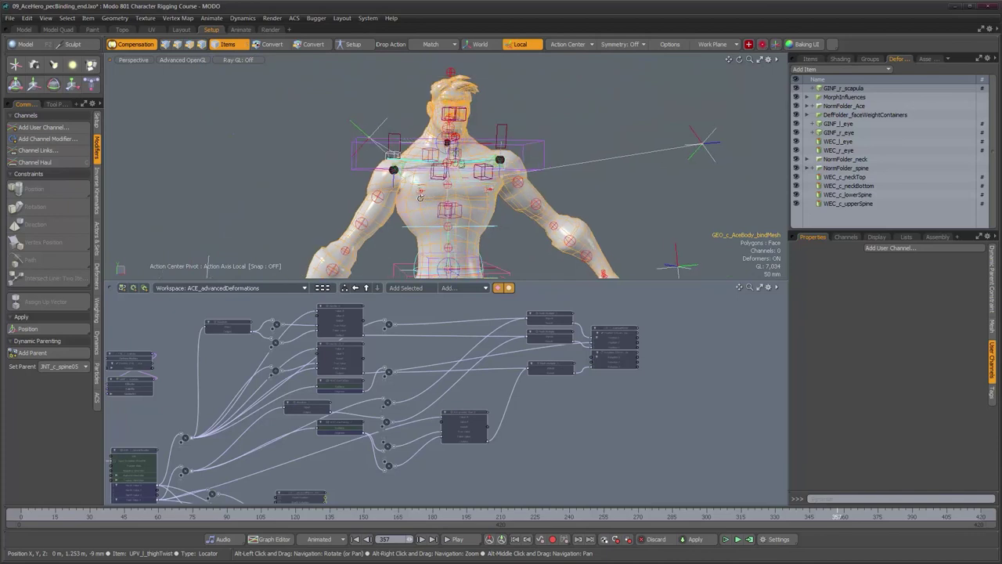
{"action": "scroll", "coordinate": [448, 198], "scroll_direction": "up", "scroll_amount": 4}
{"action": "mouse_move", "coordinate": [849, 517]}
{"action": "left_mouse_down"}
{"action": "mouse_move", "coordinate": [956, 517]}
{"action": "mouse_move", "coordinate": [21, 517]}
{"action": "left_mouse_up"}
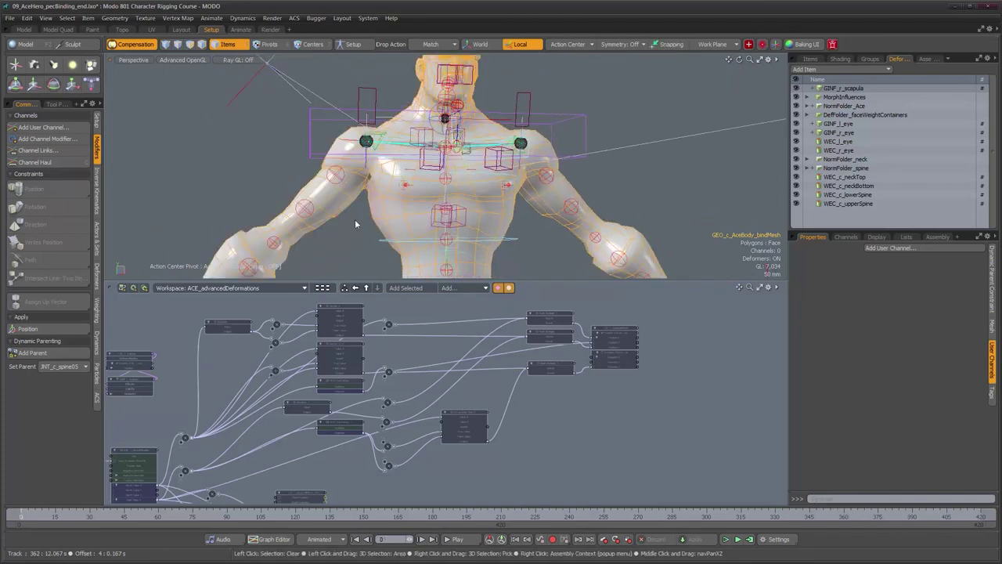
{"action": "mouse_move", "coordinate": [391, 151]}
{"action": "left_mouse_down", "text": "alt"}
{"action": "mouse_move", "coordinate": [501, 175]}
{"action": "mouse_move", "coordinate": [493, 172]}
{"action": "left_mouse_up", "text": "alt"}
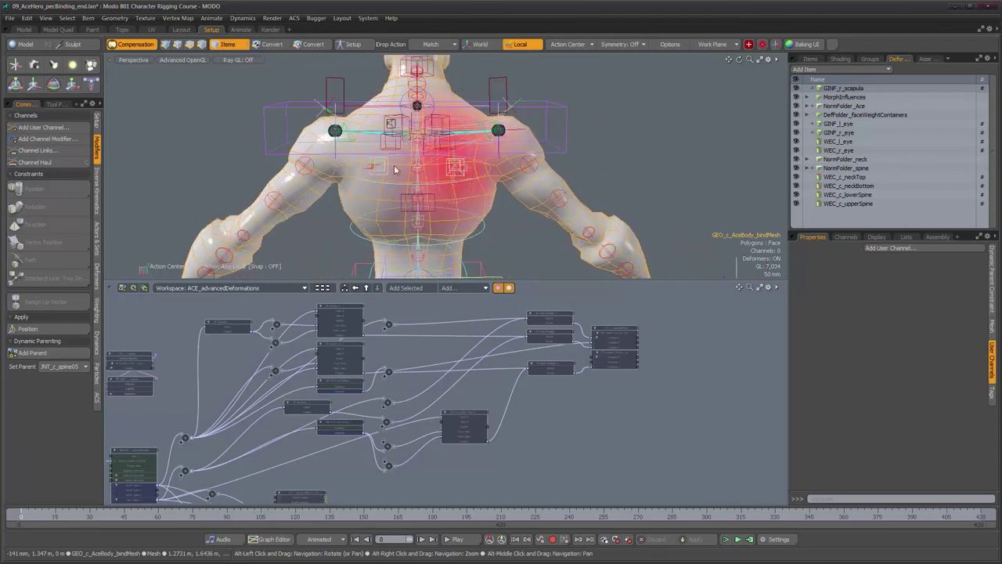
{"action": "scroll", "coordinate": [462, 180], "scroll_direction": "up", "scroll_amount": 3}
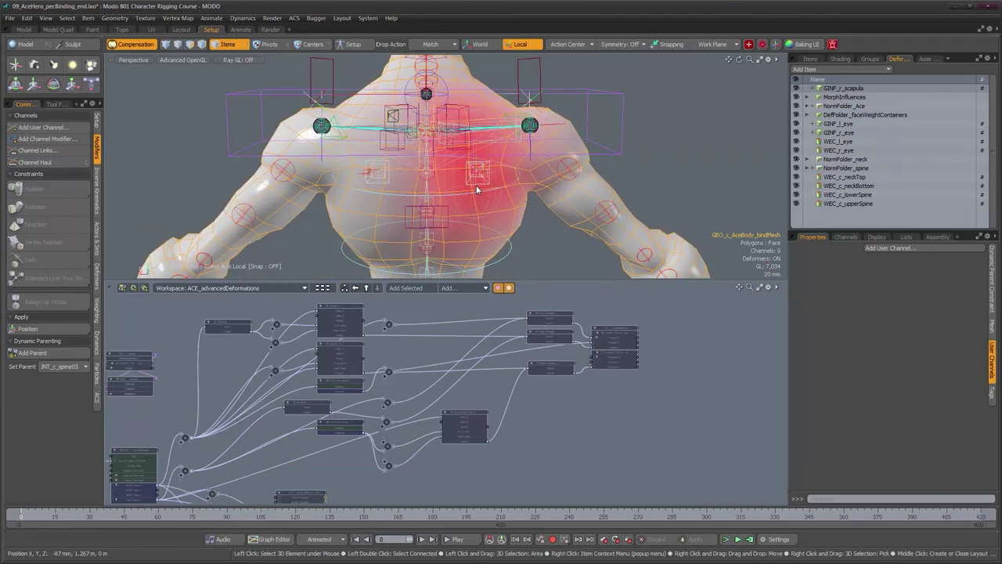